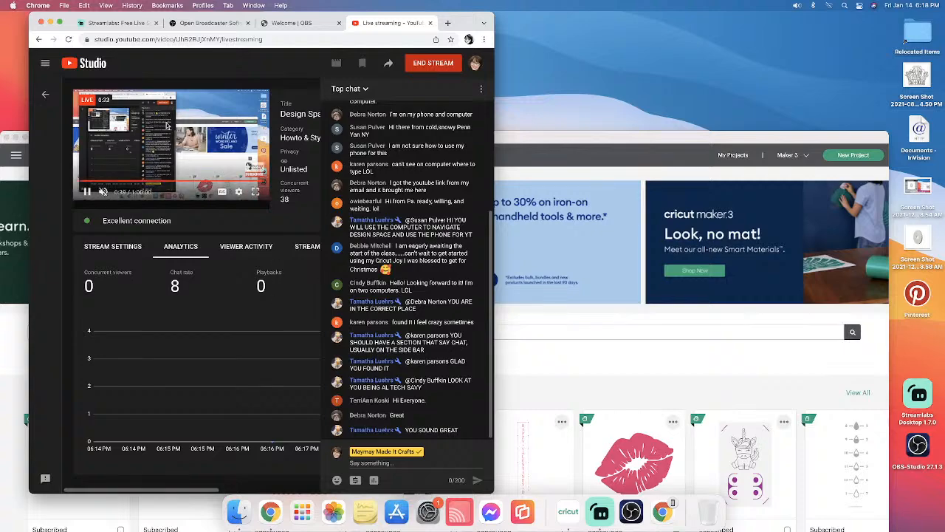
Switch to Cricut Design Space, move its window up and show it in full screen
{"action": "left_click", "coordinate": [553, 138]}
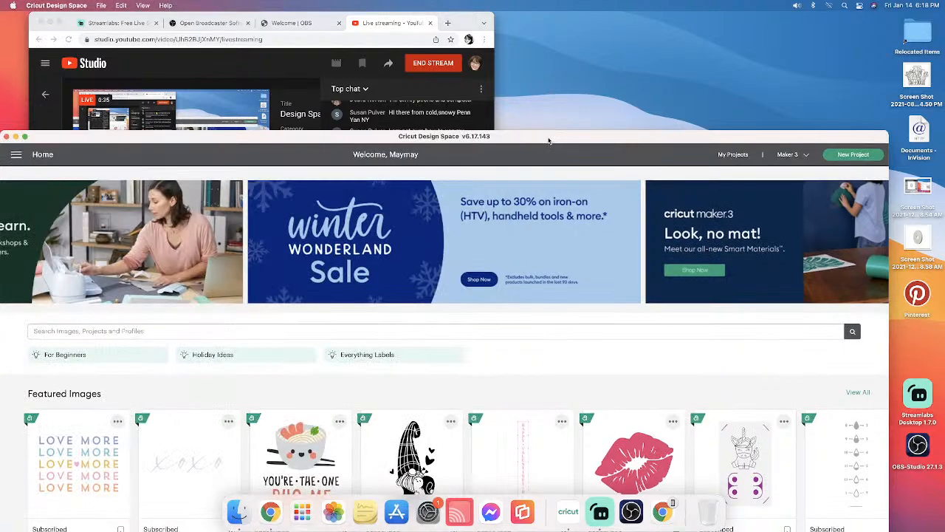
{"action": "left_click_drag", "start_coordinate": [437, 137], "coordinate": [442, 33]}
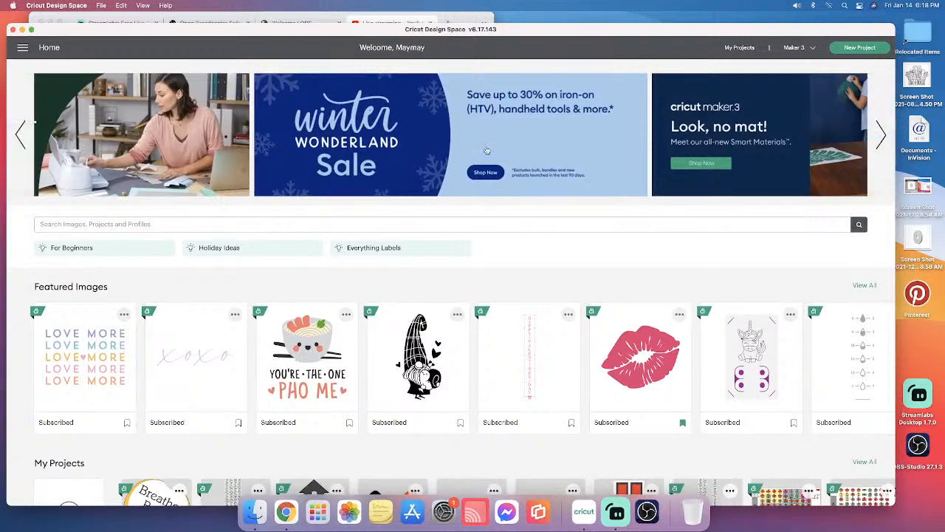
{"action": "left_click", "coordinate": [31, 29]}
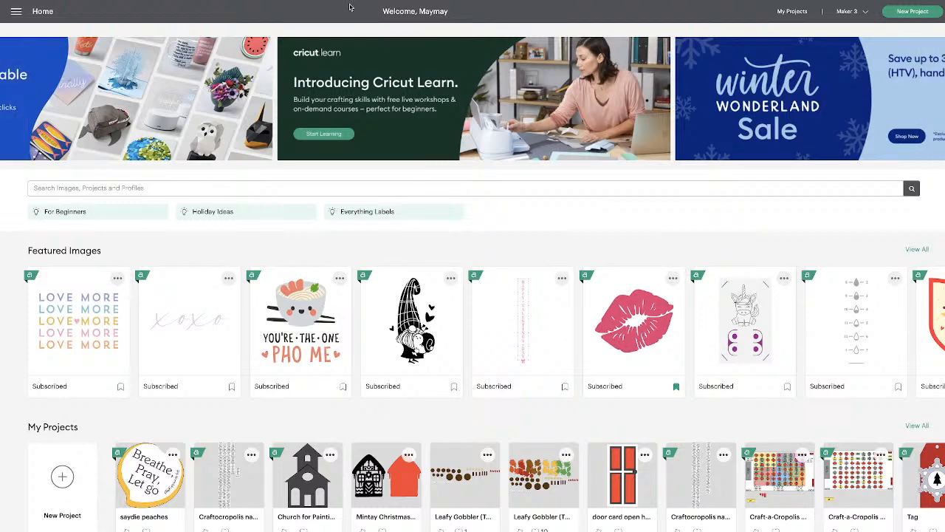
Leave full screen and switch to Chrome, closing the Streamlabs, Open Broadcaster Software and OBS Welcome tabs so only the YouTube Studio tab stays open
{"action": "mouse_move", "coordinate": [94, 3]}
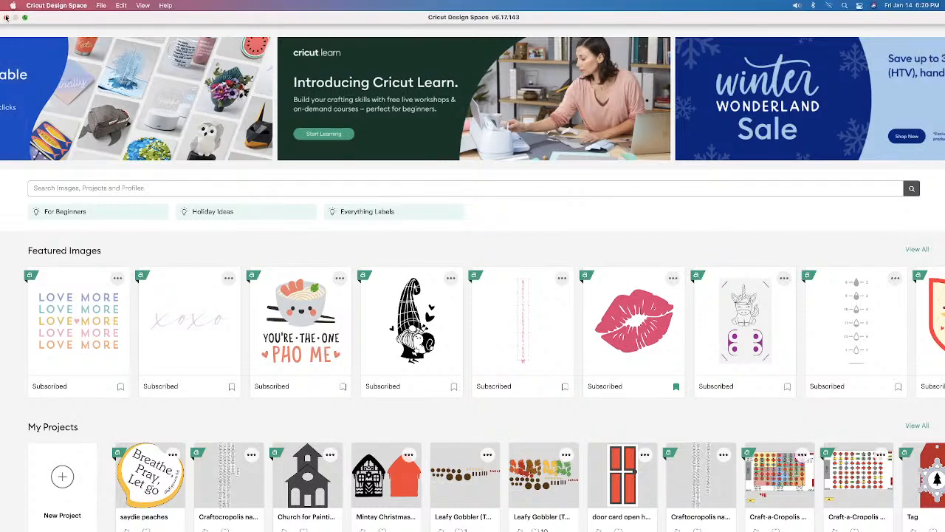
{"action": "left_click", "coordinate": [24, 17]}
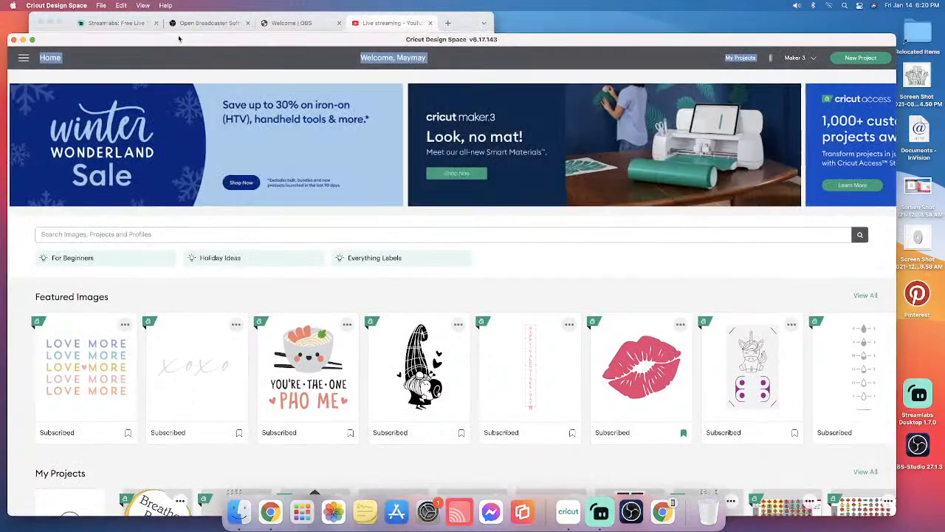
{"action": "left_click", "coordinate": [180, 29]}
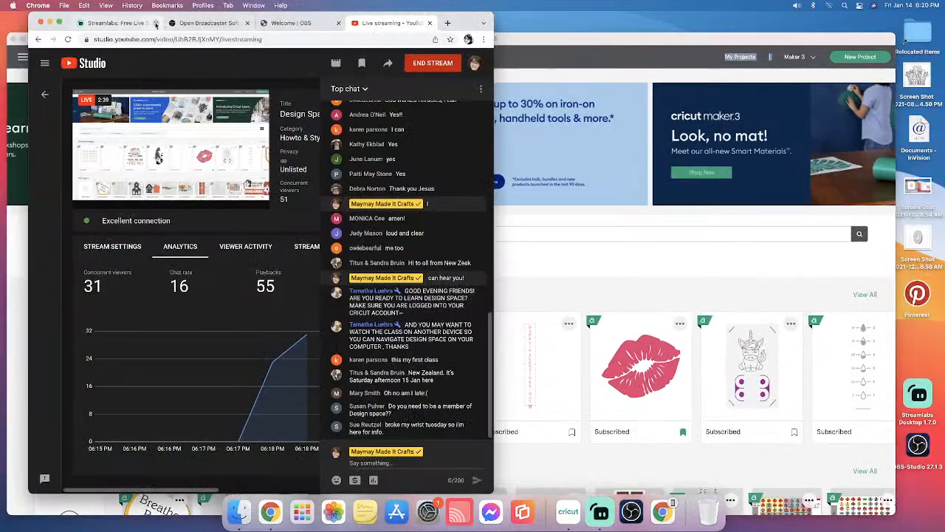
{"action": "left_click", "coordinate": [156, 24]}
{"action": "left_click", "coordinate": [156, 25]}
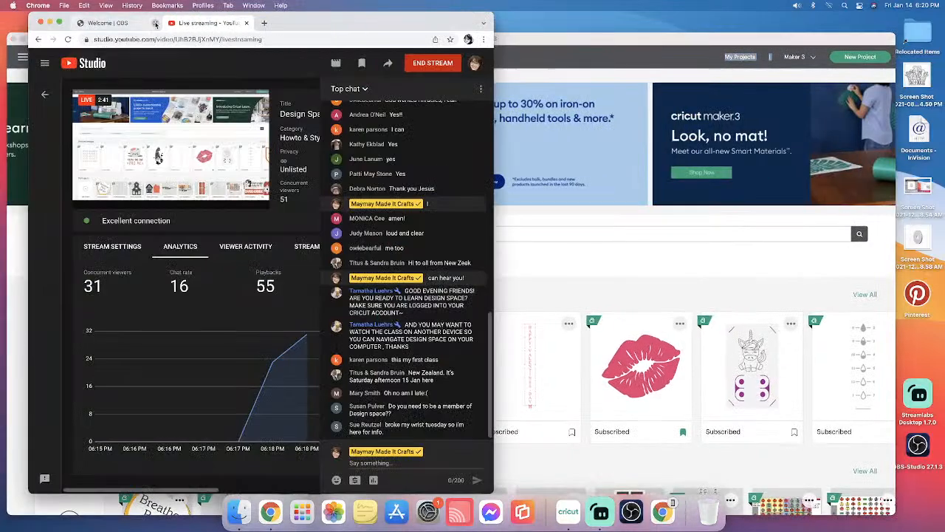
{"action": "left_click", "coordinate": [156, 24]}
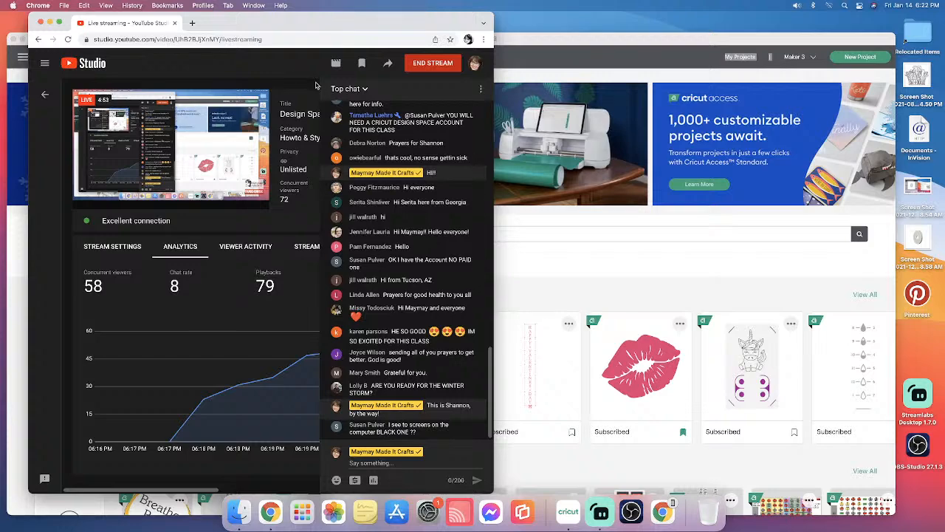
Switch back to Cricut Design Space in full screen and clear the text selection in its header
{"action": "left_click", "coordinate": [508, 44]}
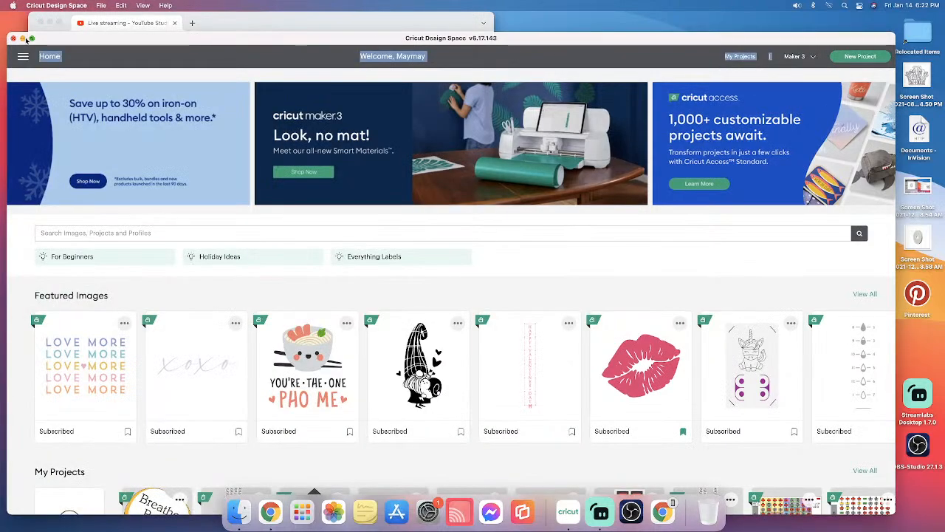
{"action": "left_click", "coordinate": [32, 39]}
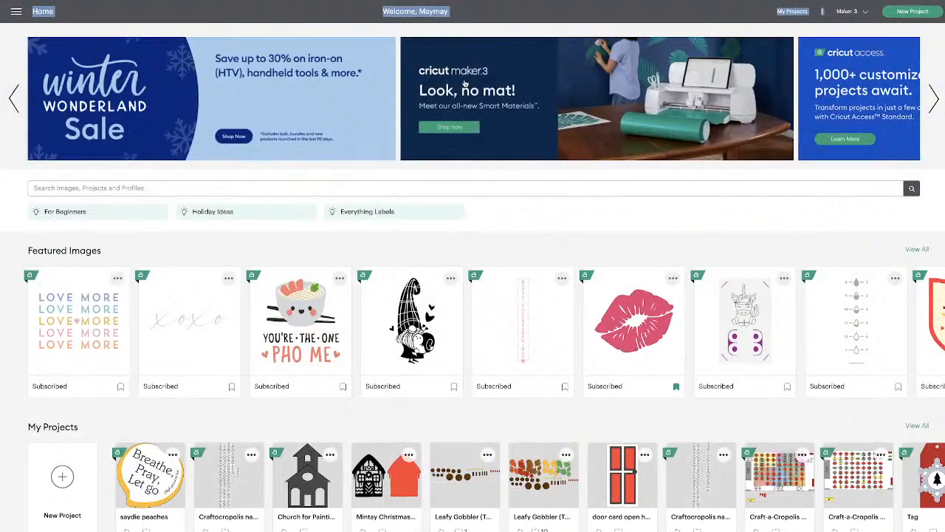
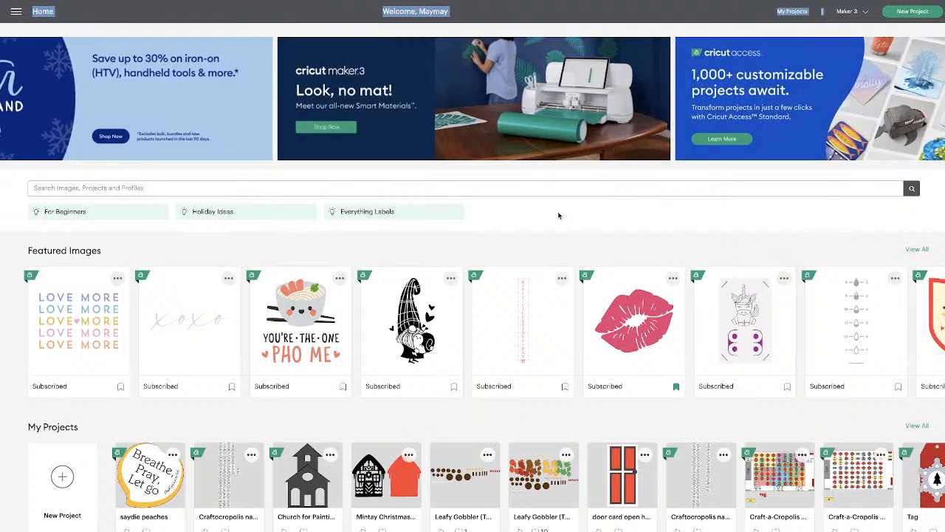
{"action": "left_click", "coordinate": [286, 9]}
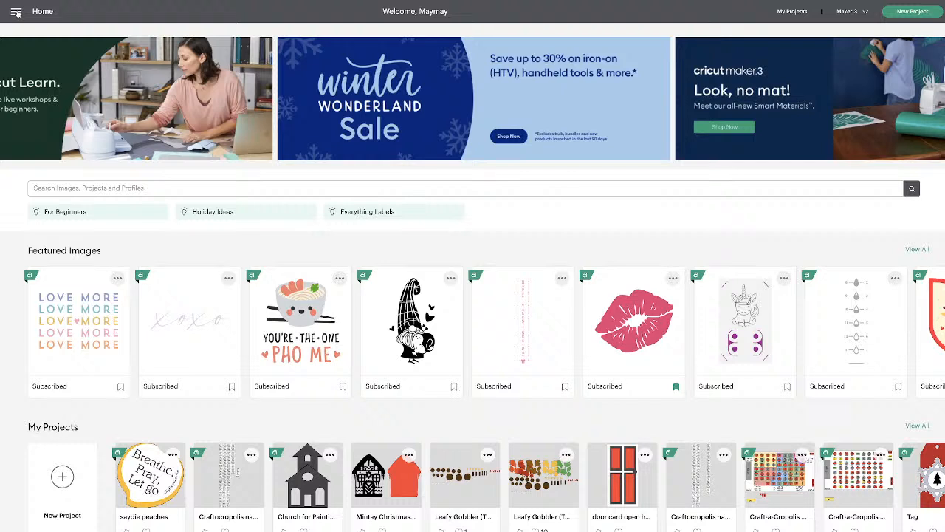
Open the account's own profile and look through its About text and shared projects
{"action": "left_click", "coordinate": [16, 13]}
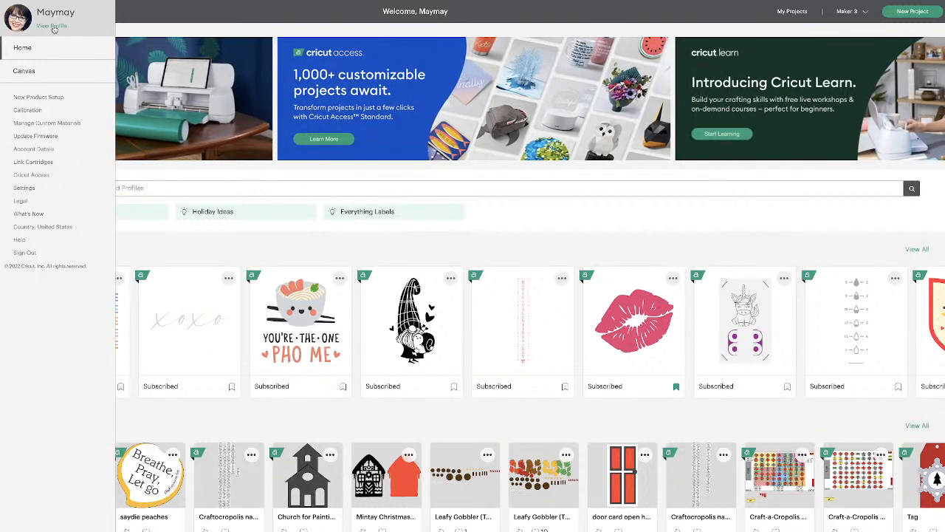
{"action": "left_click", "coordinate": [53, 28]}
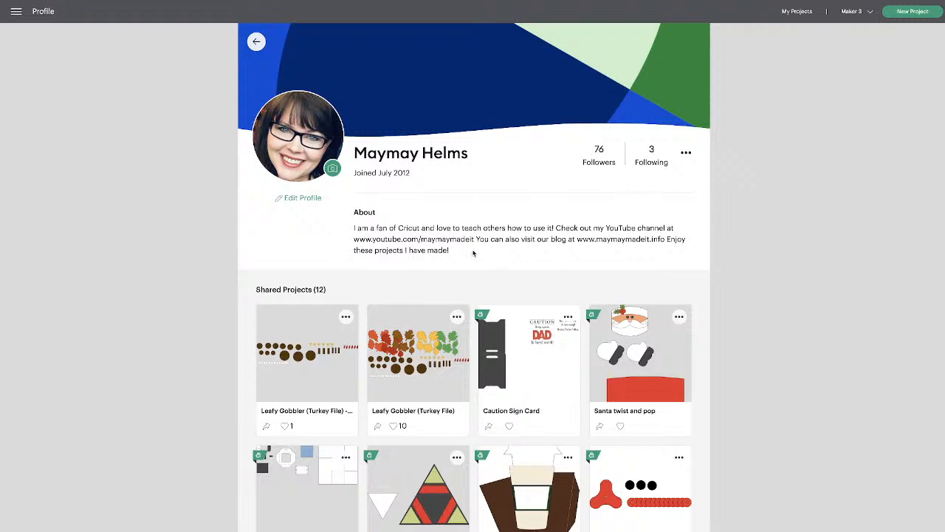
{"action": "scroll", "coordinate": [475, 253], "scroll_direction": "down", "scroll_amount": 3}
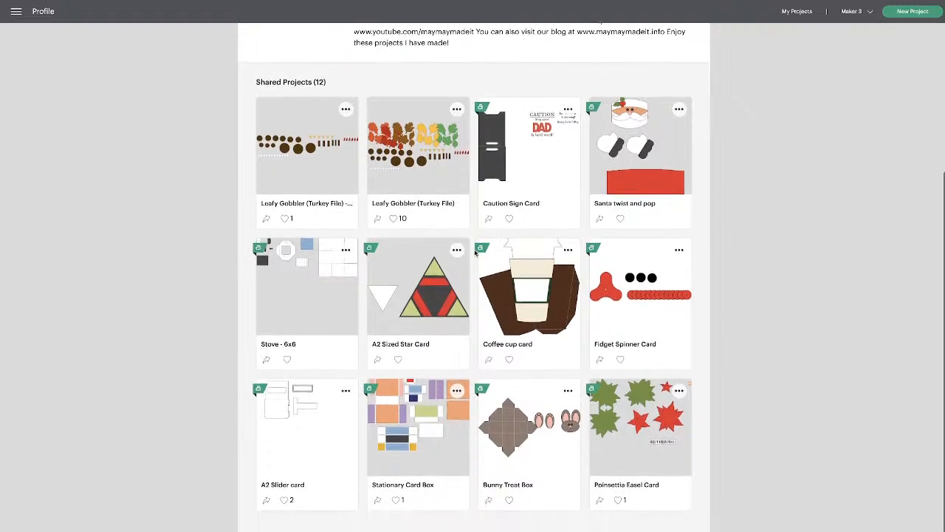
{"action": "scroll", "coordinate": [475, 253], "scroll_direction": "up", "scroll_amount": 3}
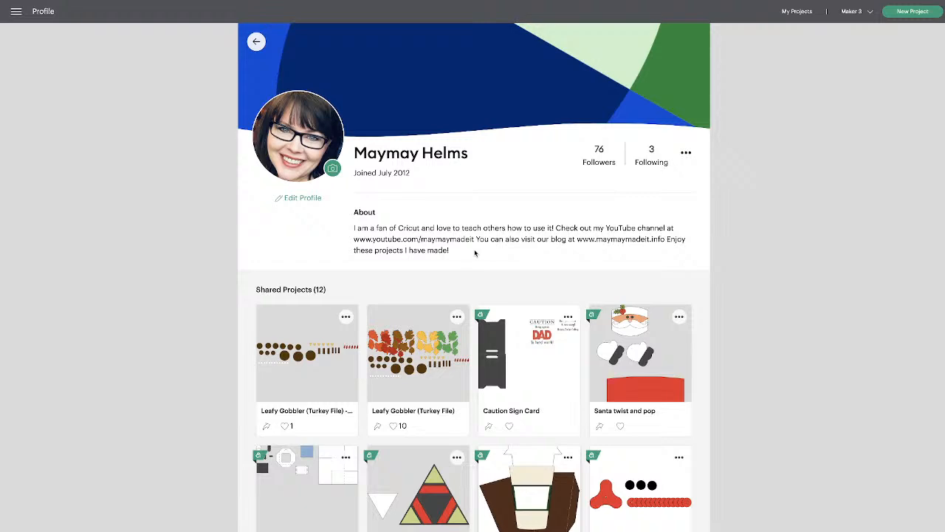
{"action": "scroll", "coordinate": [492, 295], "scroll_direction": "down", "scroll_amount": 3}
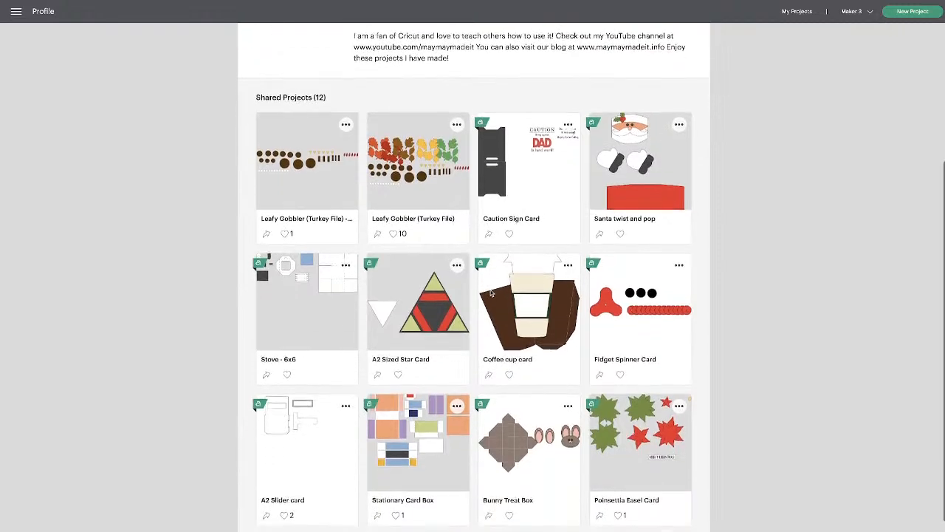
{"action": "scroll", "coordinate": [492, 294], "scroll_direction": "up", "scroll_amount": 3}
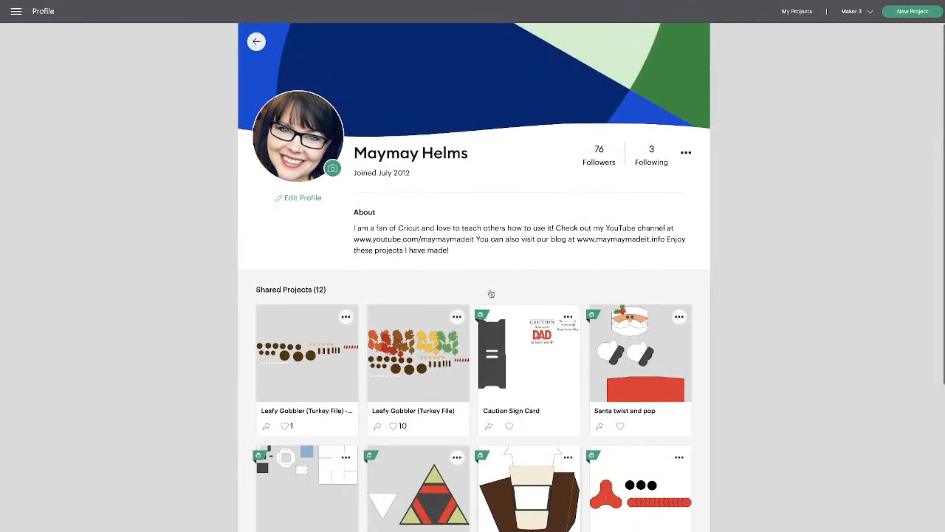
{"action": "scroll", "coordinate": [390, 276], "scroll_direction": "down", "scroll_amount": 1}
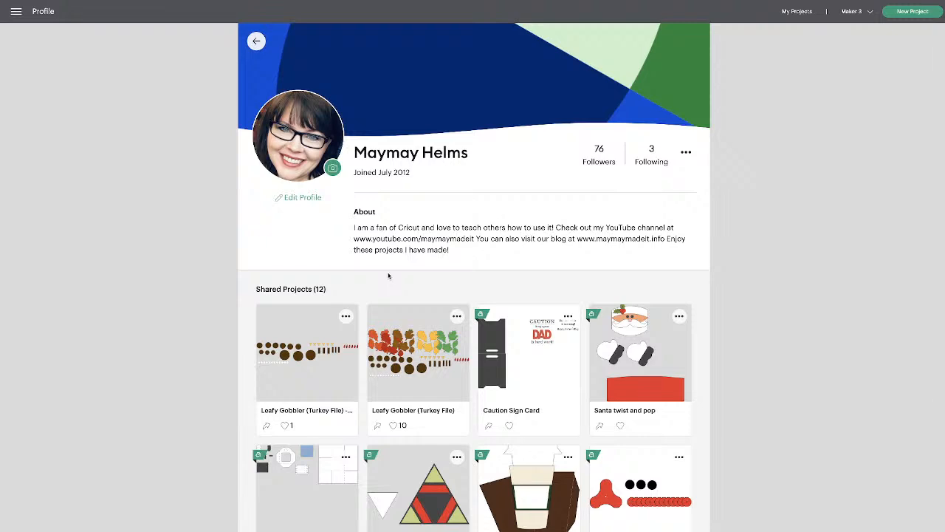
Open the second member in the profile's Following list, browse that member's shared projects, and return to Home
{"action": "left_click", "coordinate": [652, 161]}
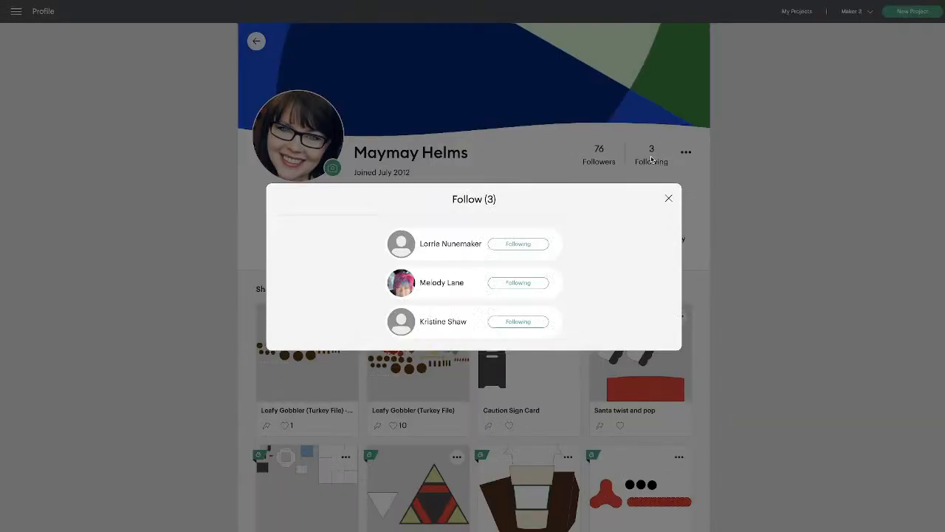
{"action": "left_click", "coordinate": [453, 283]}
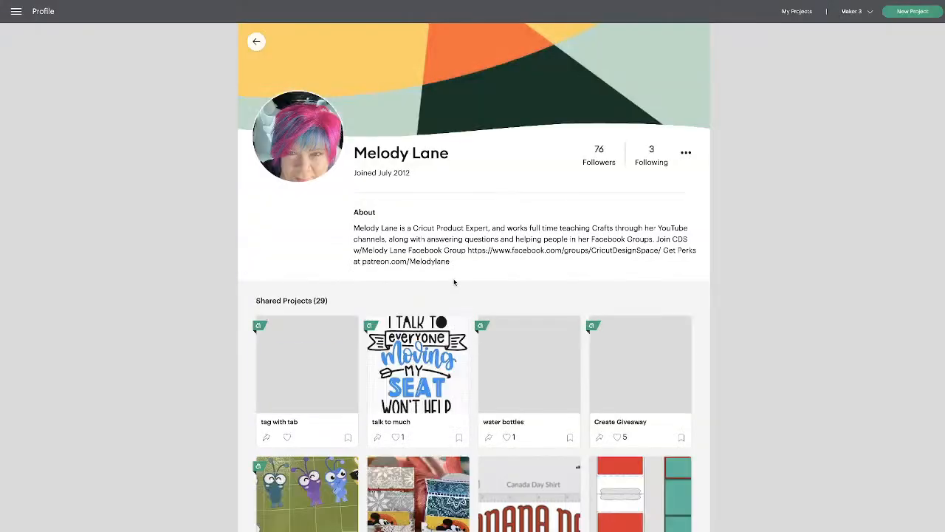
{"action": "scroll", "coordinate": [467, 286], "scroll_direction": "down", "scroll_amount": 7}
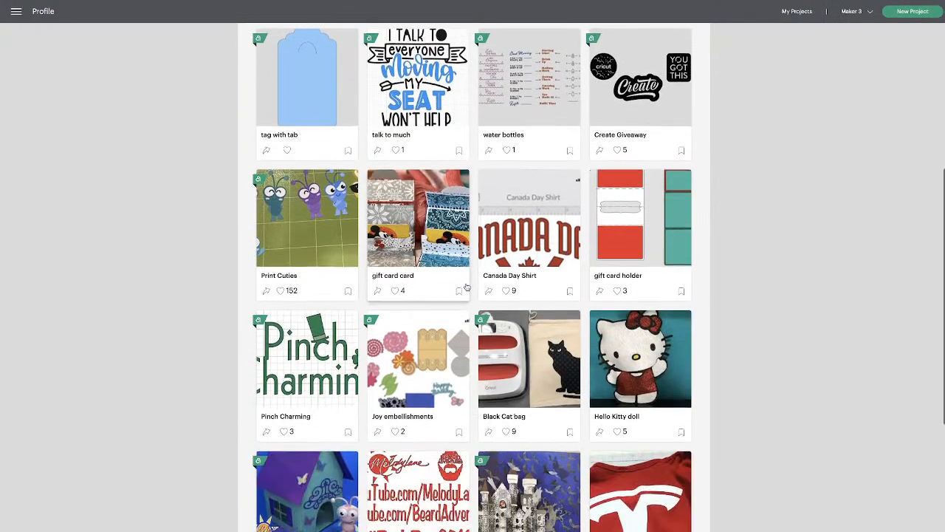
{"action": "scroll", "coordinate": [466, 287], "scroll_direction": "down", "scroll_amount": 5}
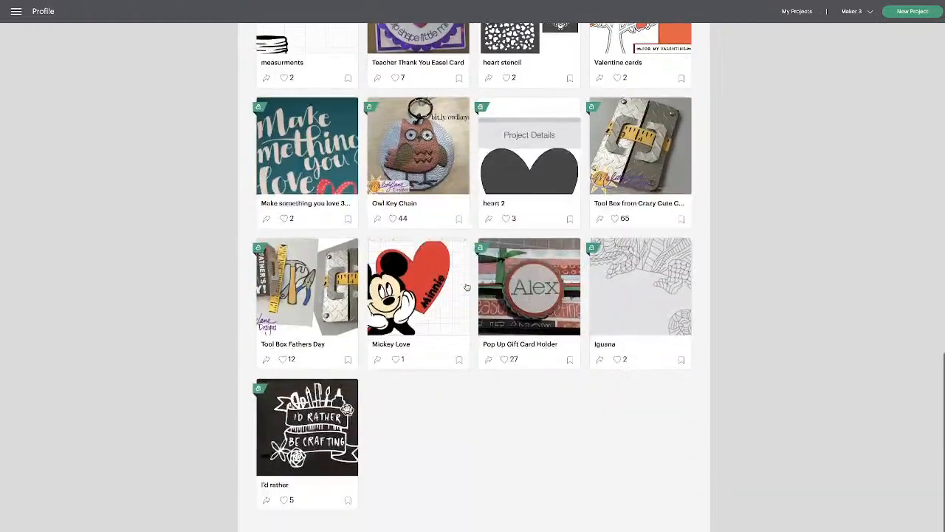
{"action": "scroll", "coordinate": [466, 287], "scroll_direction": "up", "scroll_amount": 12}
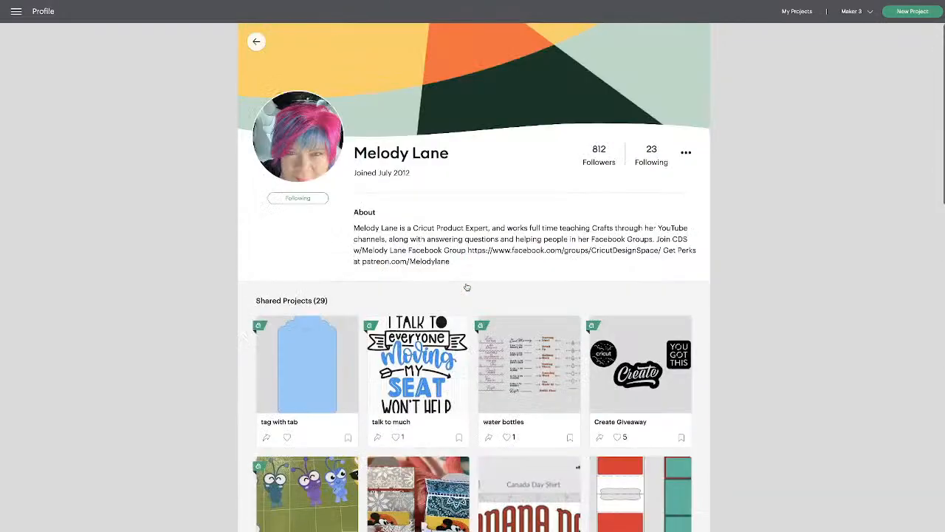
{"action": "left_click", "coordinate": [256, 43]}
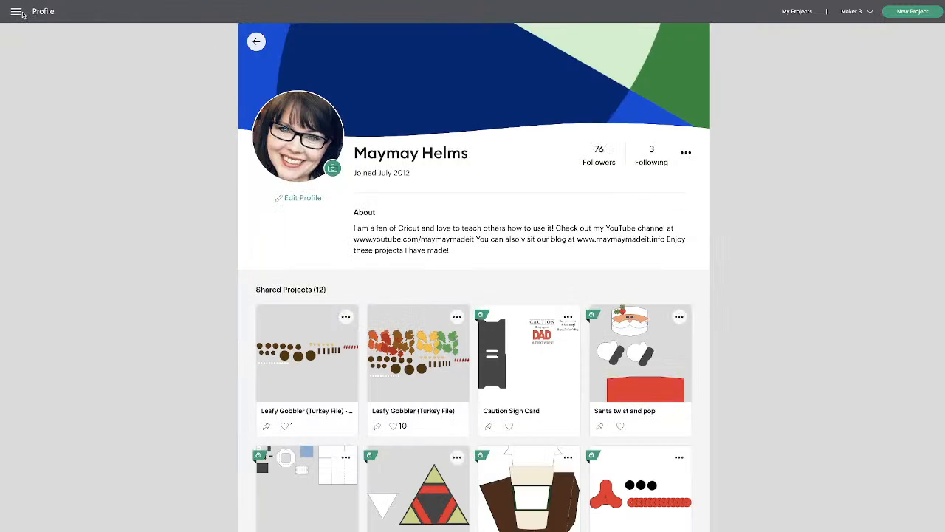
{"action": "left_click", "coordinate": [256, 41]}
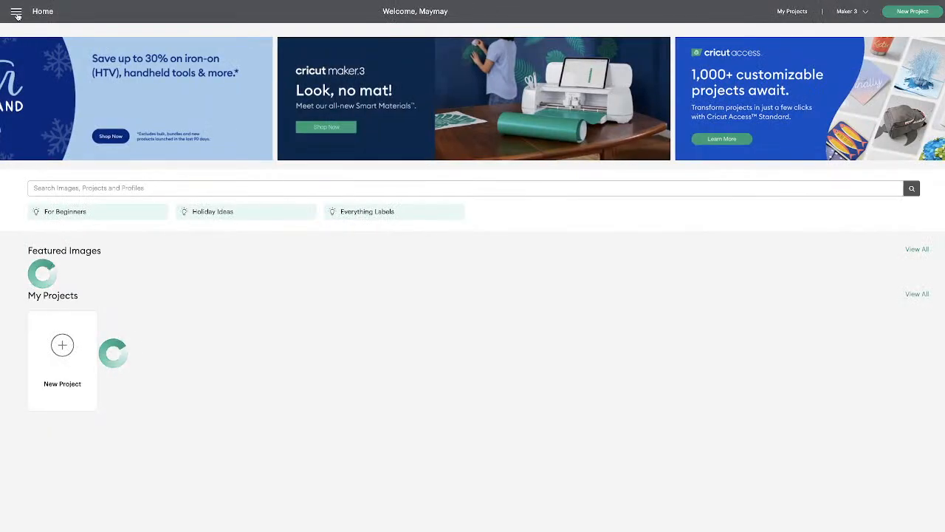
Open Account Details in the browser, close the browser windows and return to Cricut Design Space
{"action": "left_click", "coordinate": [16, 11]}
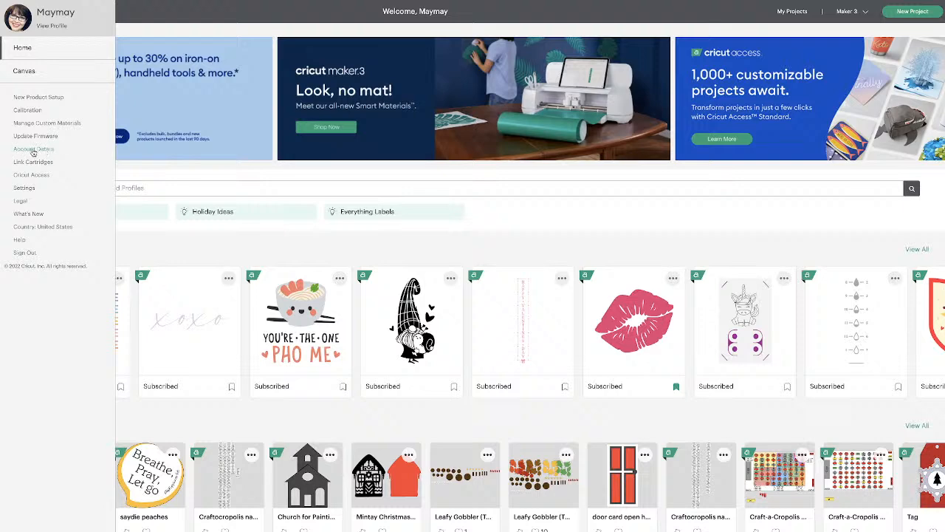
{"action": "left_click", "coordinate": [34, 150]}
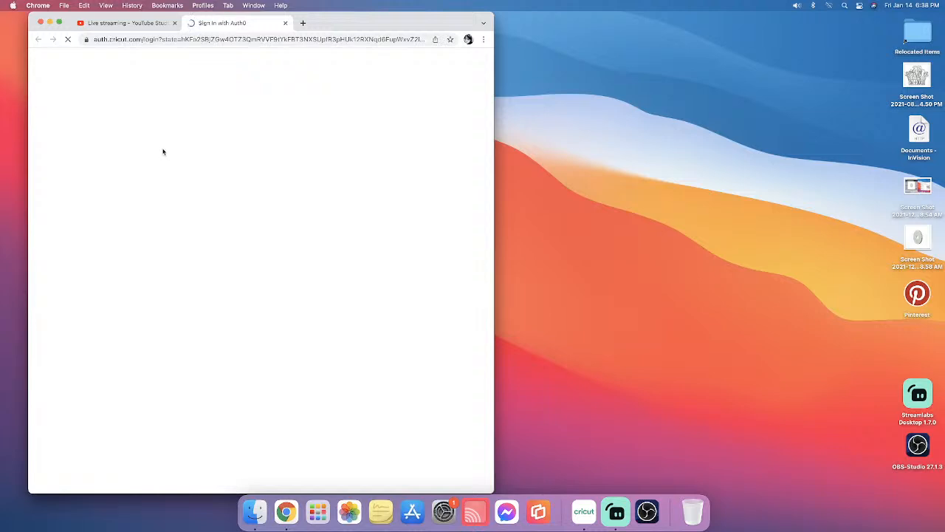
{"action": "left_click", "coordinate": [40, 23]}
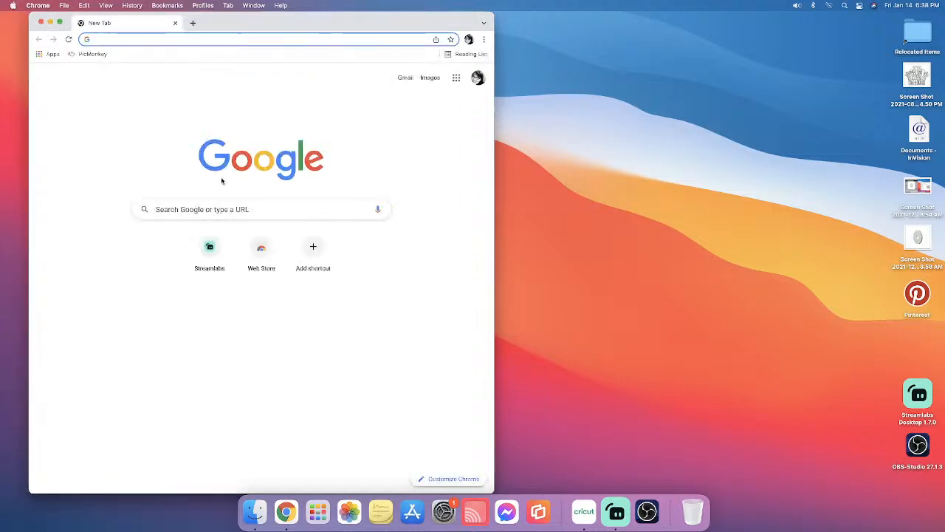
{"action": "left_click", "coordinate": [41, 23]}
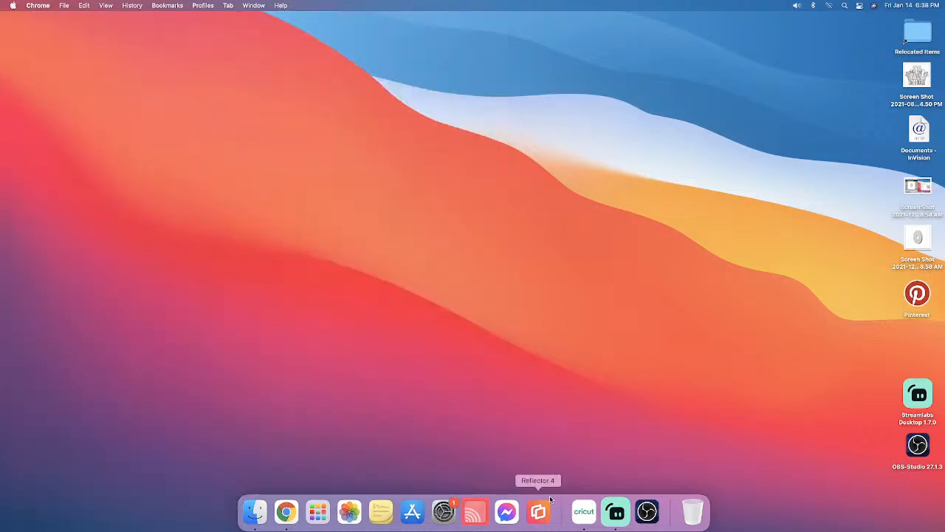
{"action": "left_click", "coordinate": [584, 511]}
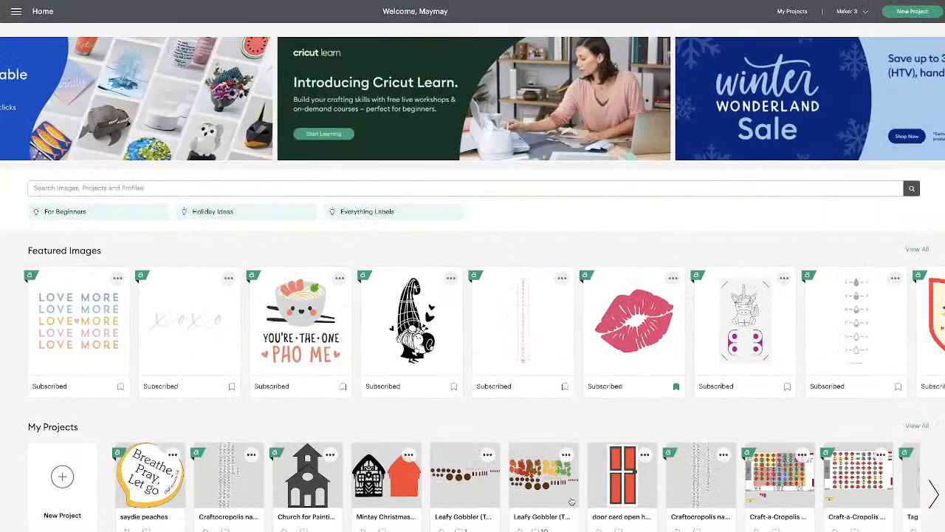
Open the What's New release notes and read through them from version 6.17 down to 6.2
{"action": "left_click", "coordinate": [17, 12]}
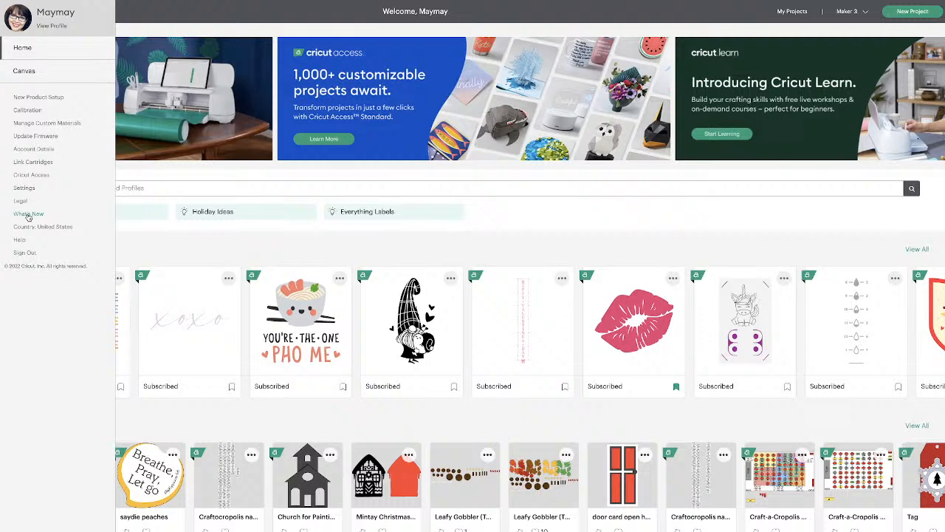
{"action": "left_click", "coordinate": [29, 214]}
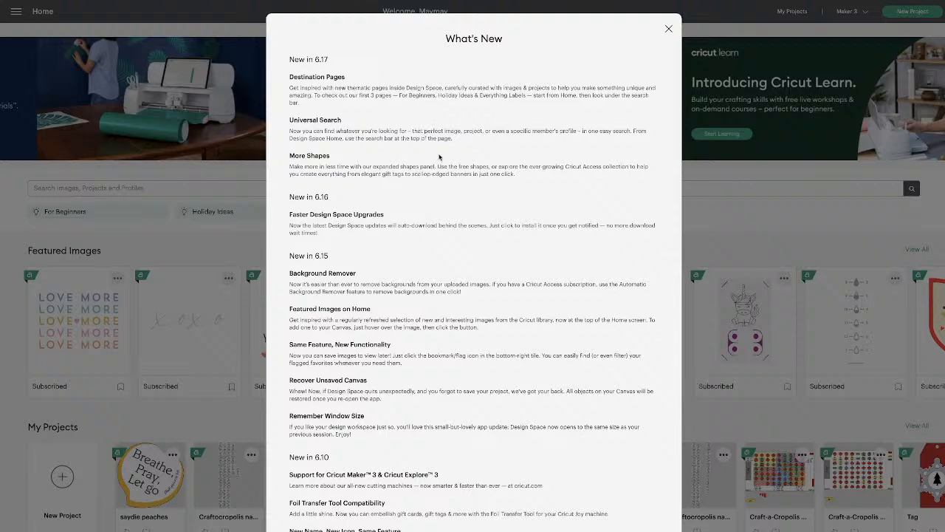
{"action": "scroll", "coordinate": [438, 157], "scroll_direction": "down", "scroll_amount": 5}
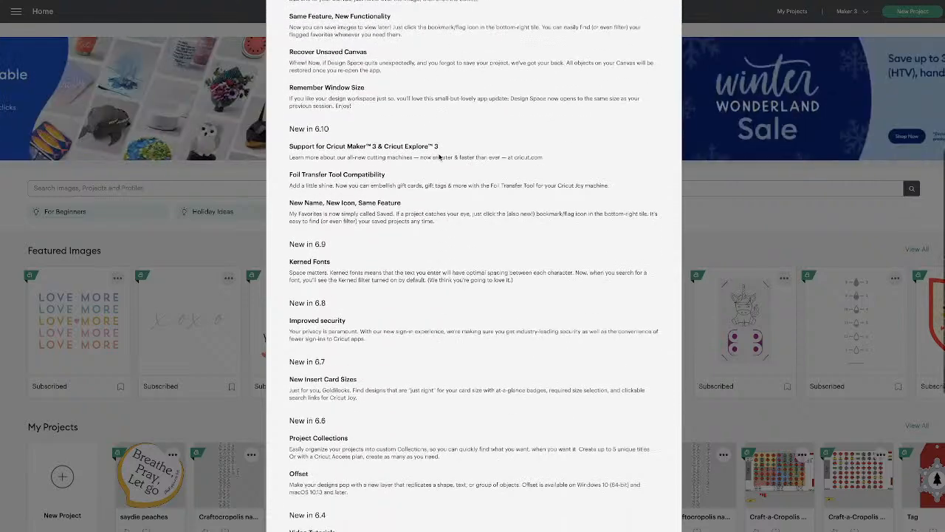
{"action": "scroll", "coordinate": [439, 156], "scroll_direction": "down", "scroll_amount": 5}
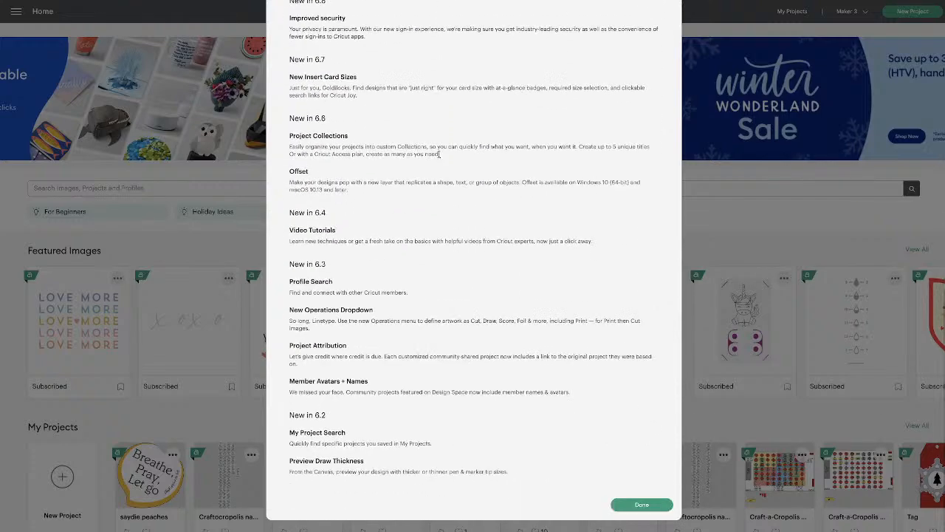
Return to the start of the What's New notes, close them, and review the main menu down to Sign Out
{"action": "scroll", "coordinate": [439, 154], "scroll_direction": "up", "scroll_amount": 10}
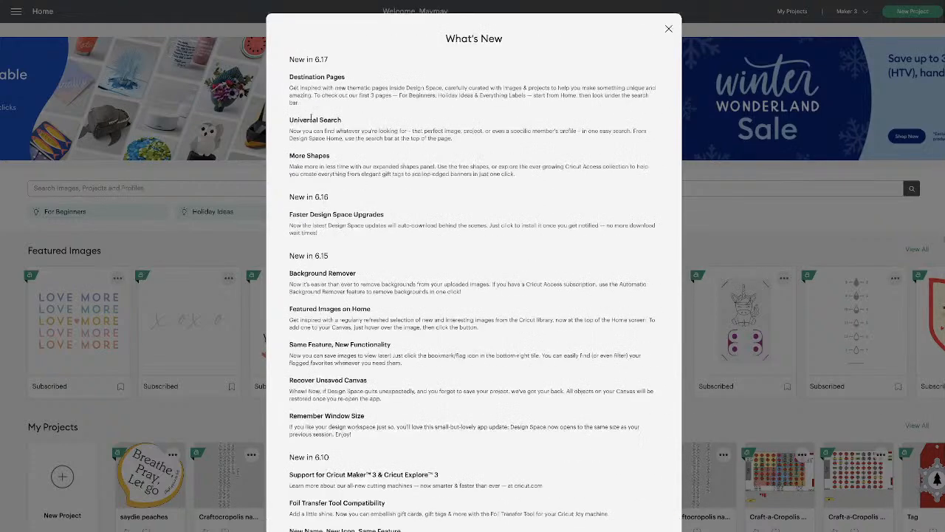
{"action": "left_click", "coordinate": [668, 29]}
{"action": "left_click", "coordinate": [15, 12]}
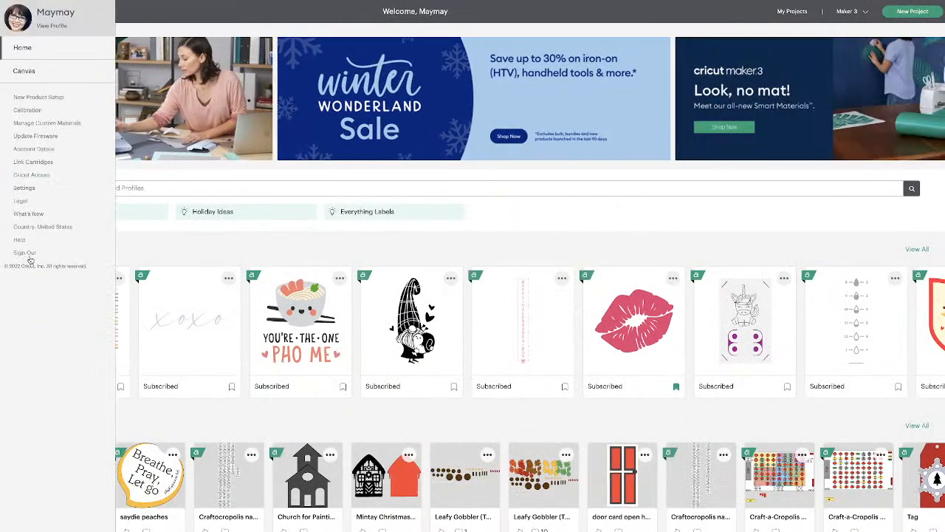
{"action": "left_click", "coordinate": [134, 246]}
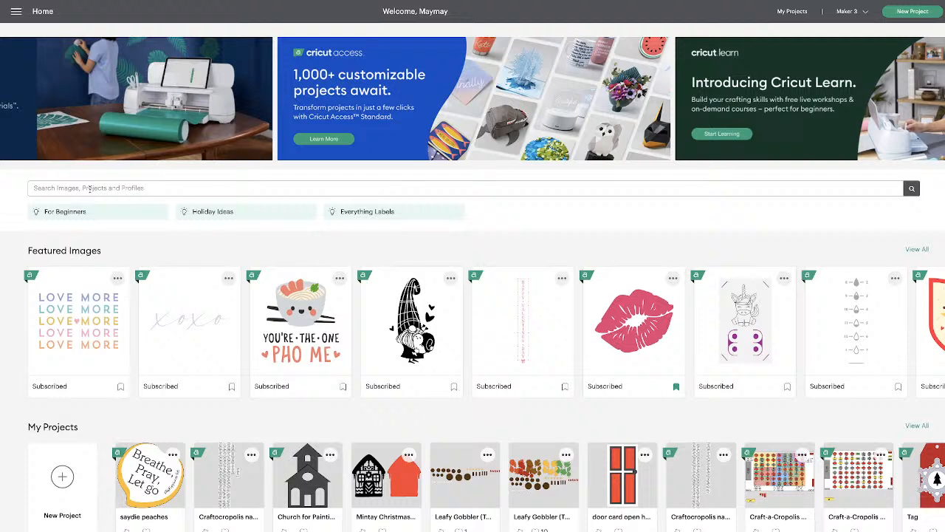
Search images, projects and profiles for "valentines day", look through the result categories, and return to Home
{"action": "left_click", "coordinate": [89, 189]}
{"action": "type", "text": "valentines day"}
{"action": "key", "text": "Return"}
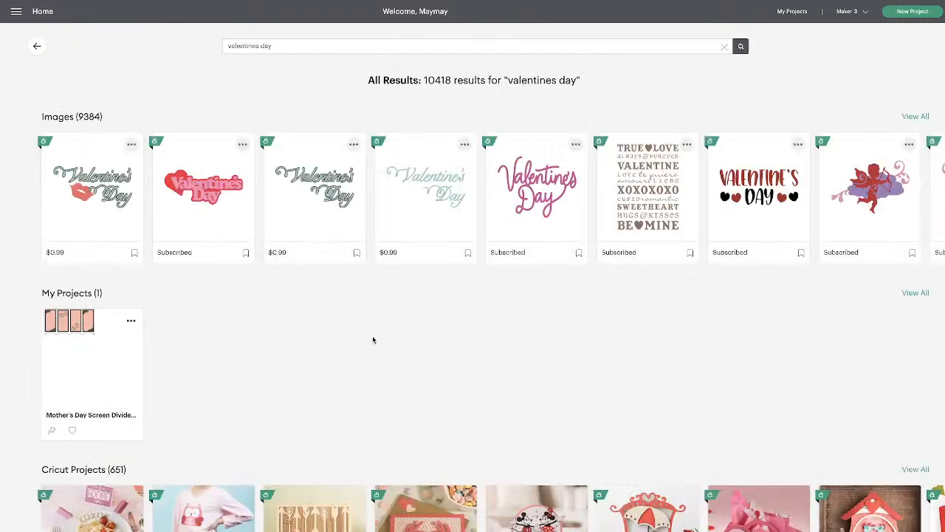
{"action": "scroll", "coordinate": [374, 337], "scroll_direction": "down", "scroll_amount": 2}
{"action": "scroll", "coordinate": [373, 338], "scroll_direction": "down", "scroll_amount": 2}
{"action": "scroll", "coordinate": [374, 337], "scroll_direction": "up", "scroll_amount": 4}
{"action": "left_click", "coordinate": [37, 46]}
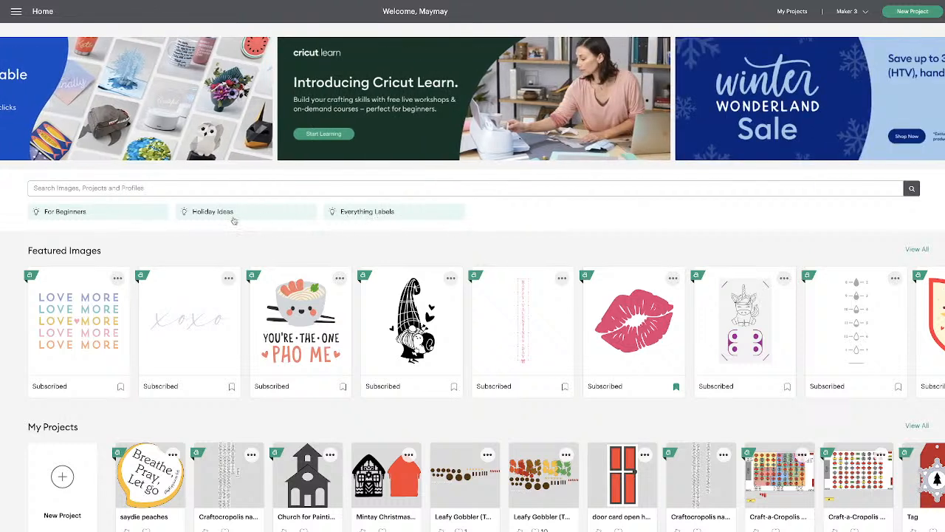
Open the Everything Labels page, browse its label projects and images down to the Fridge section, and return to Home
{"action": "left_click", "coordinate": [379, 213]}
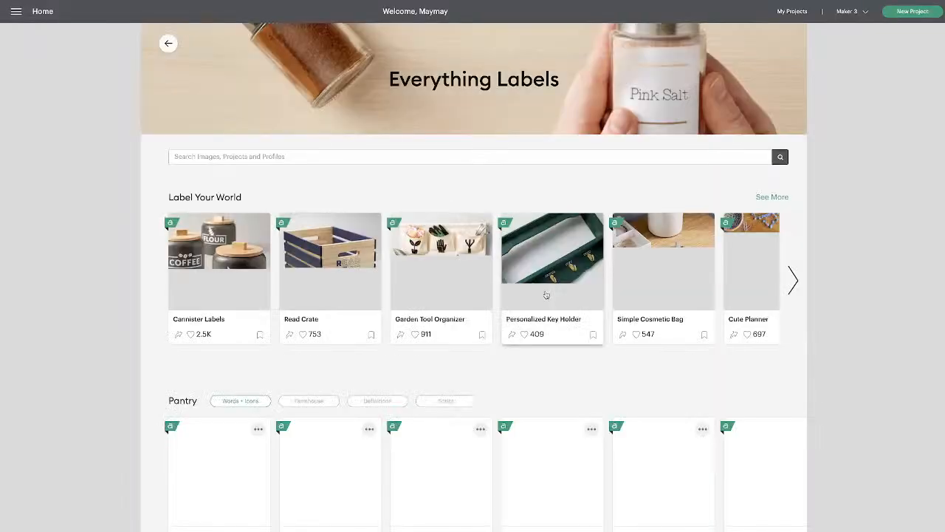
{"action": "scroll", "coordinate": [546, 295], "scroll_direction": "down", "scroll_amount": 1}
{"action": "scroll", "coordinate": [545, 295], "scroll_direction": "down", "scroll_amount": 6}
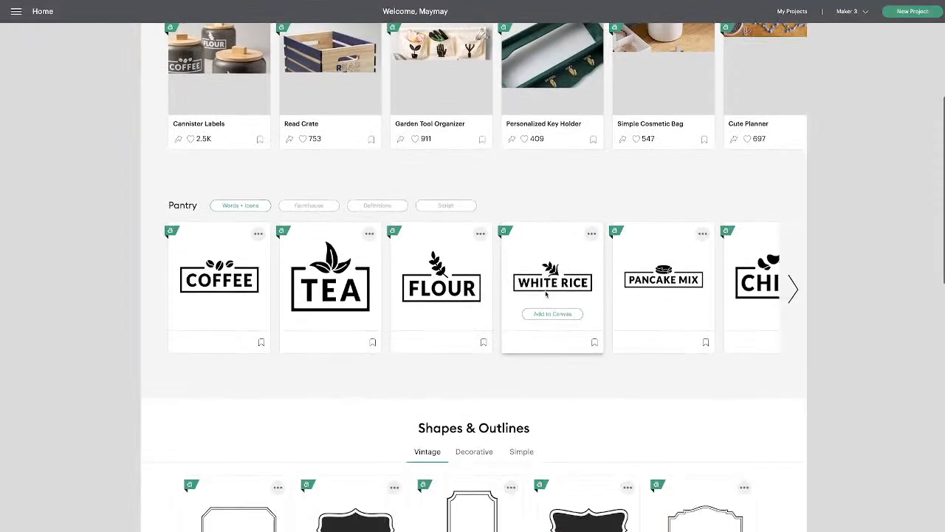
{"action": "scroll", "coordinate": [546, 295], "scroll_direction": "down", "scroll_amount": 3}
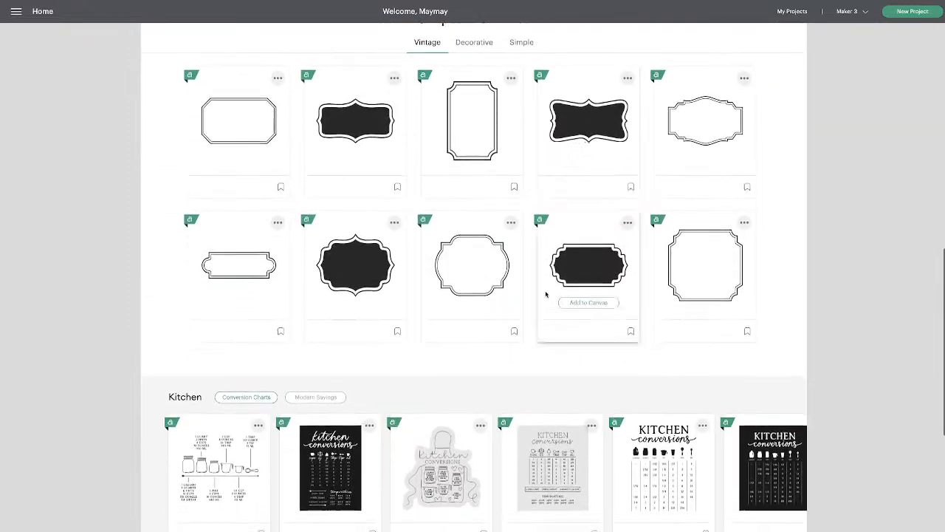
{"action": "scroll", "coordinate": [546, 294], "scroll_direction": "down", "scroll_amount": 10}
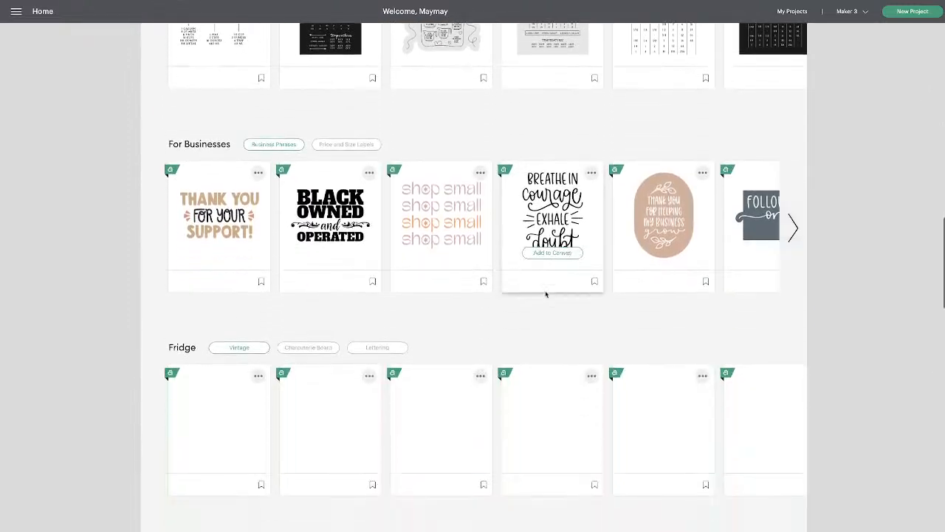
{"action": "scroll", "coordinate": [546, 295], "scroll_direction": "up", "scroll_amount": 20}
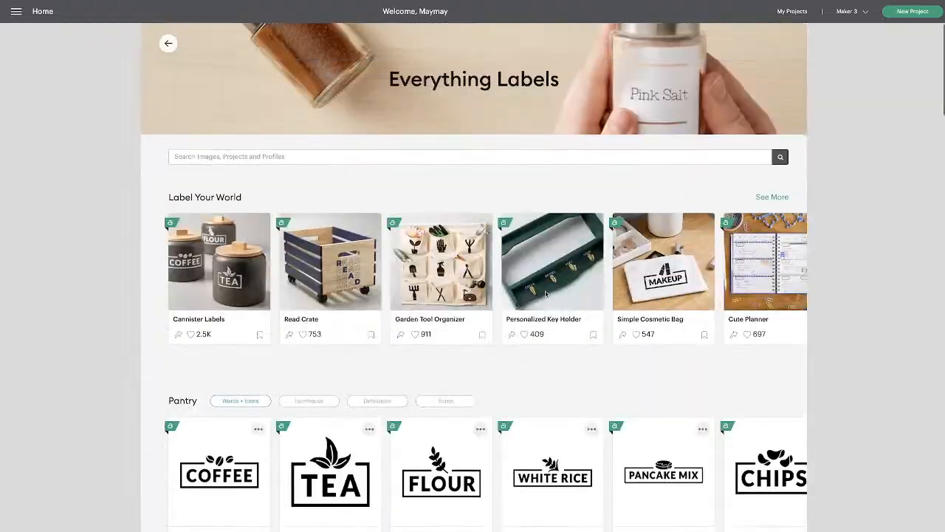
{"action": "left_click", "coordinate": [168, 45]}
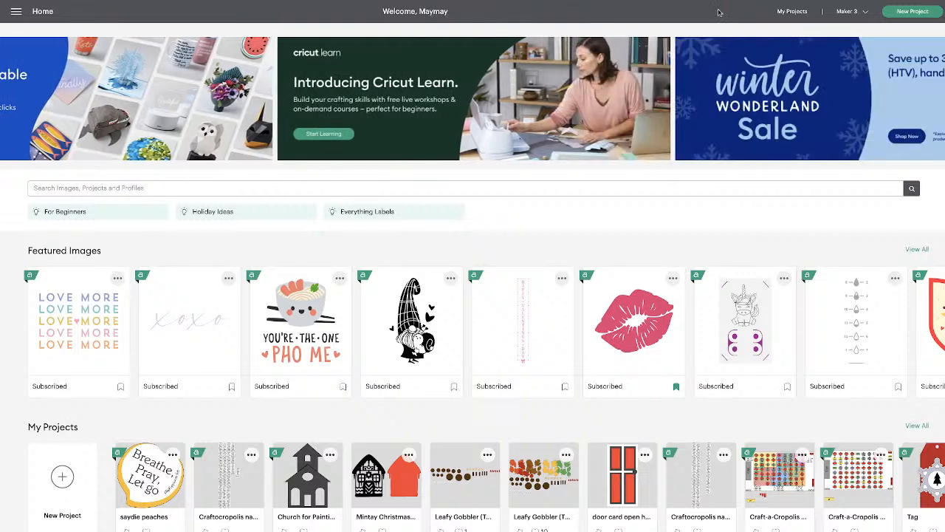
Open My Projects and examine the list of project categories available for filtering, keeping My Projects selected
{"action": "left_click", "coordinate": [792, 12]}
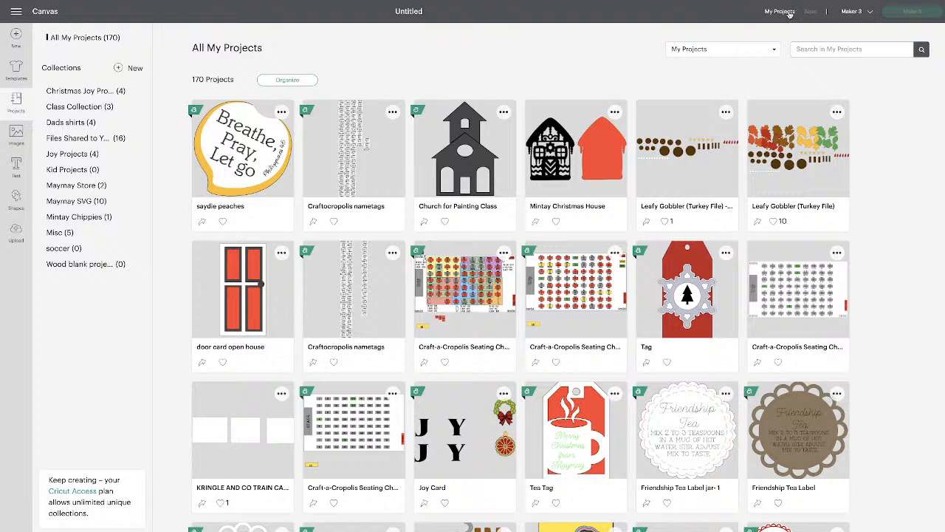
{"action": "left_click", "coordinate": [774, 49]}
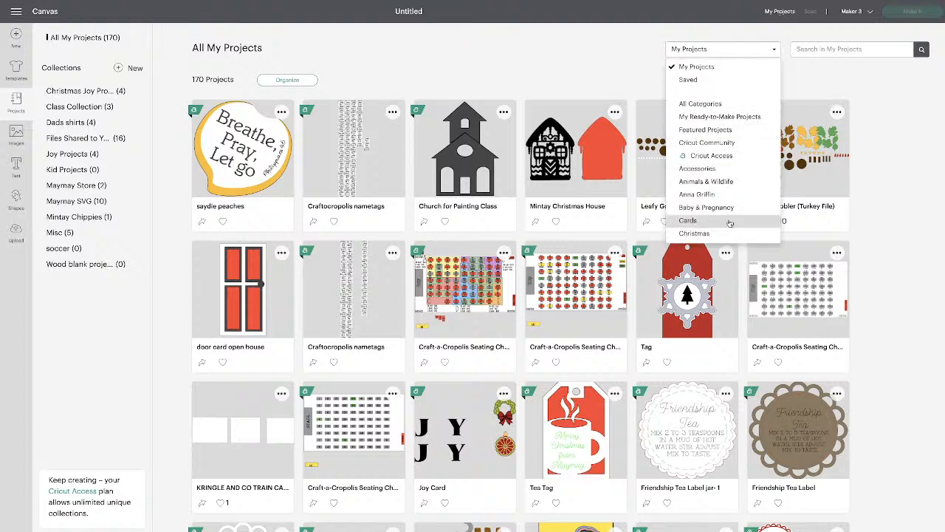
{"action": "left_click", "coordinate": [785, 13]}
{"action": "mouse_move", "coordinate": [443, 8]}
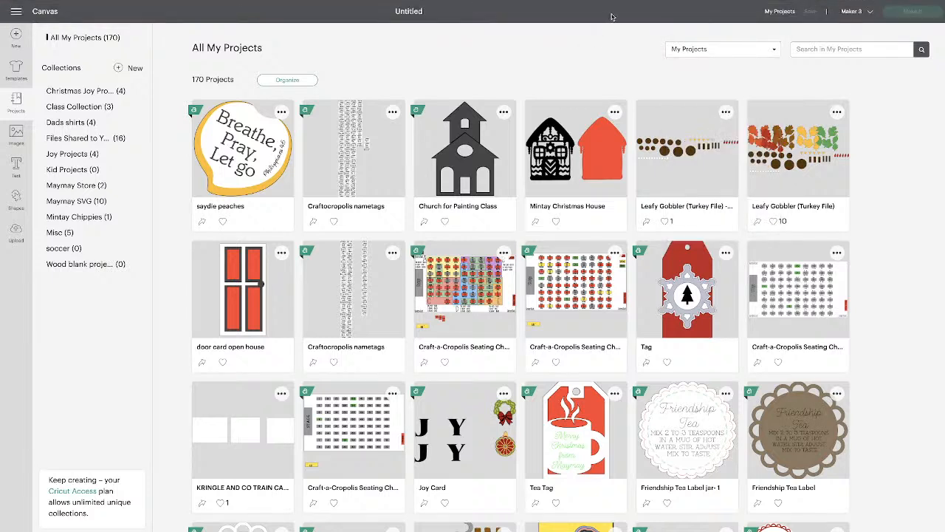
Switch the selected machine to Cricut Joy and then back to Cricut Maker 3
{"action": "left_click", "coordinate": [870, 13]}
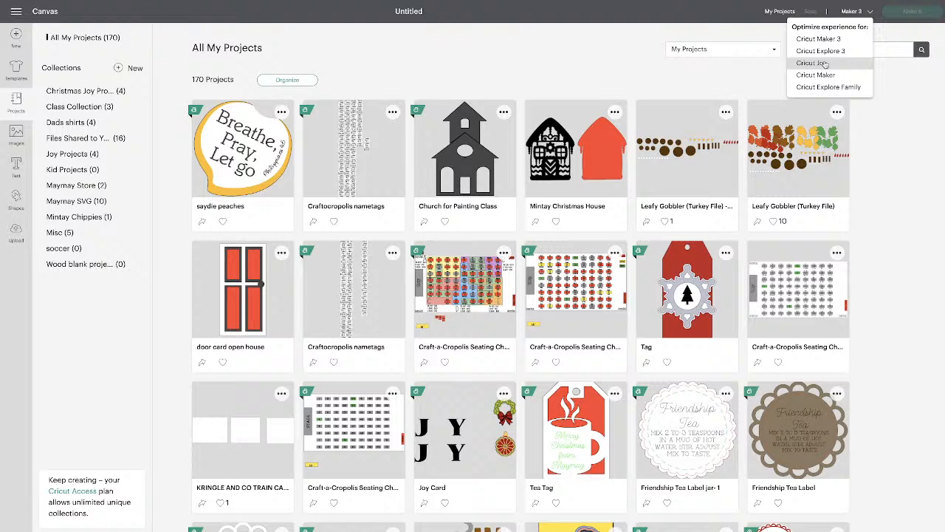
{"action": "left_click", "coordinate": [825, 63]}
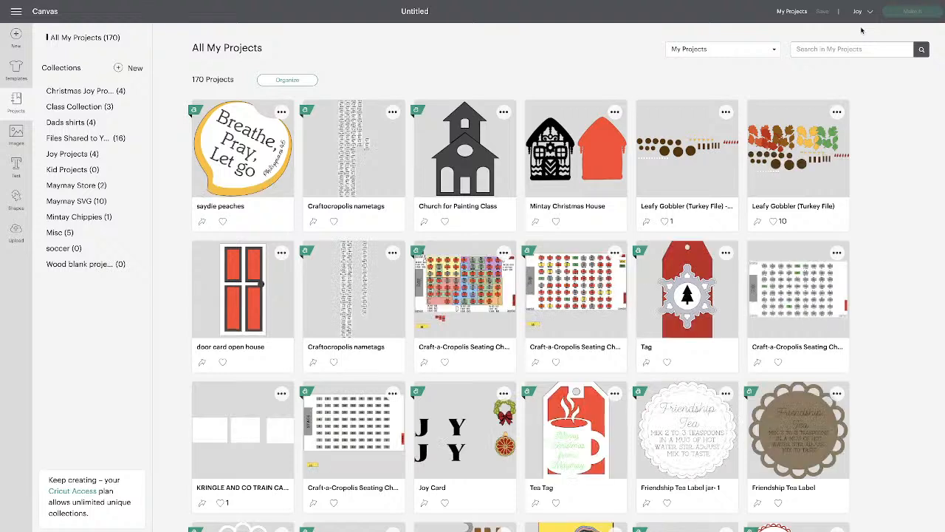
{"action": "left_click", "coordinate": [863, 13]}
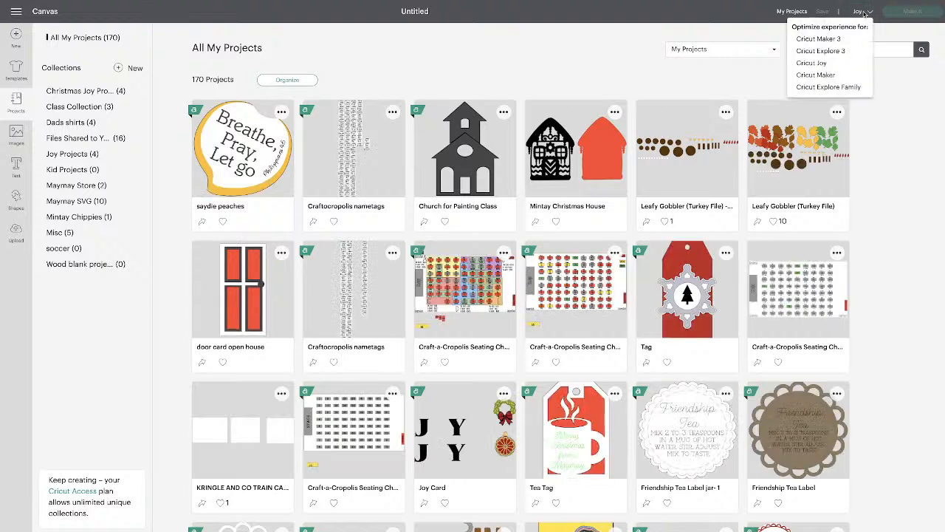
{"action": "left_click", "coordinate": [818, 39]}
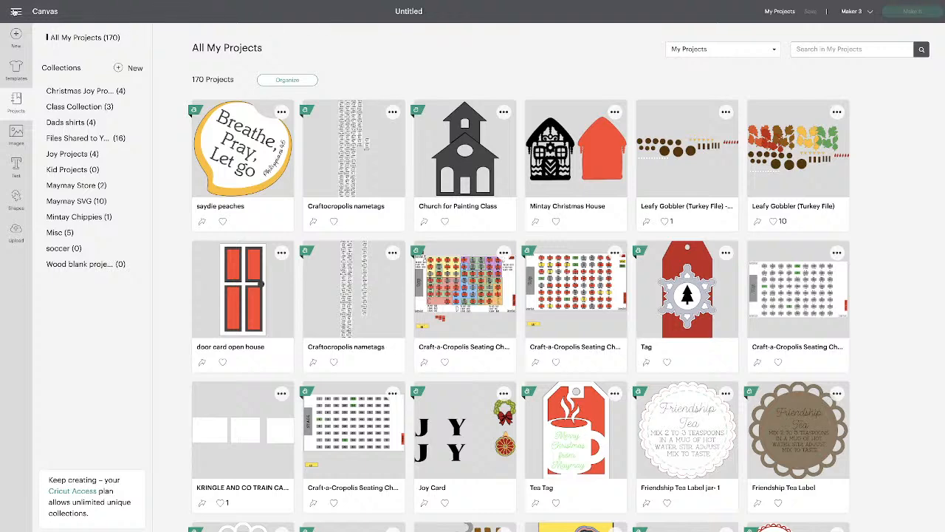
Return to Home and look through all its sections, from Featured Images down to My Ready-to-Make Projects
{"action": "left_click", "coordinate": [15, 11]}
{"action": "left_click", "coordinate": [23, 45]}
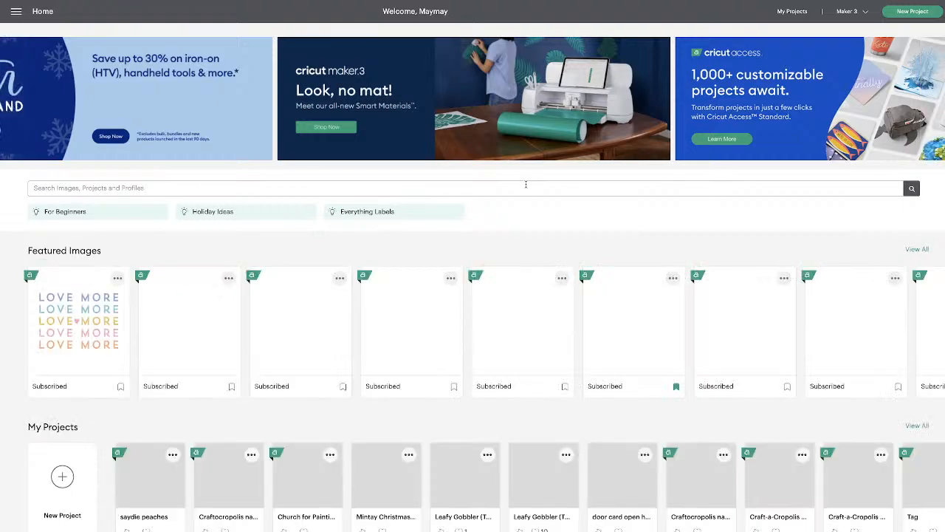
{"action": "scroll", "coordinate": [526, 185], "scroll_direction": "down", "scroll_amount": 5}
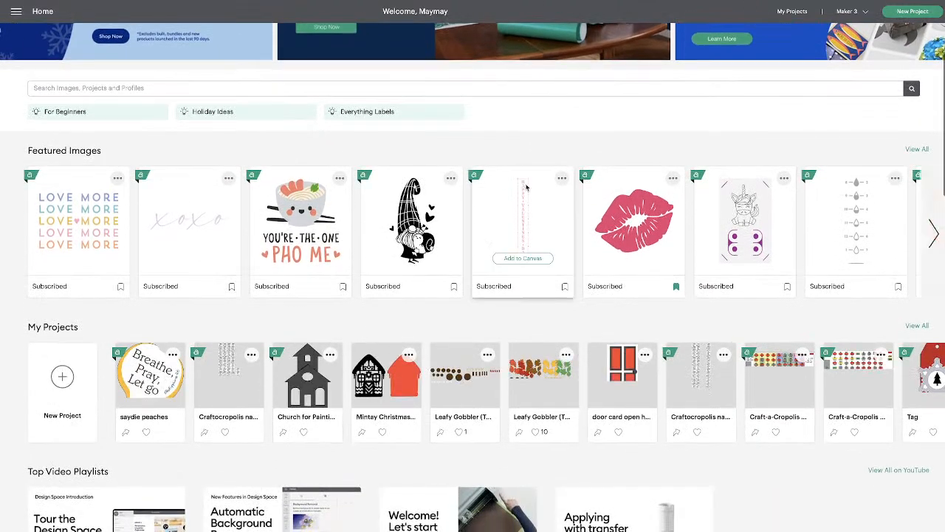
{"action": "scroll", "coordinate": [526, 187], "scroll_direction": "up", "scroll_amount": 5}
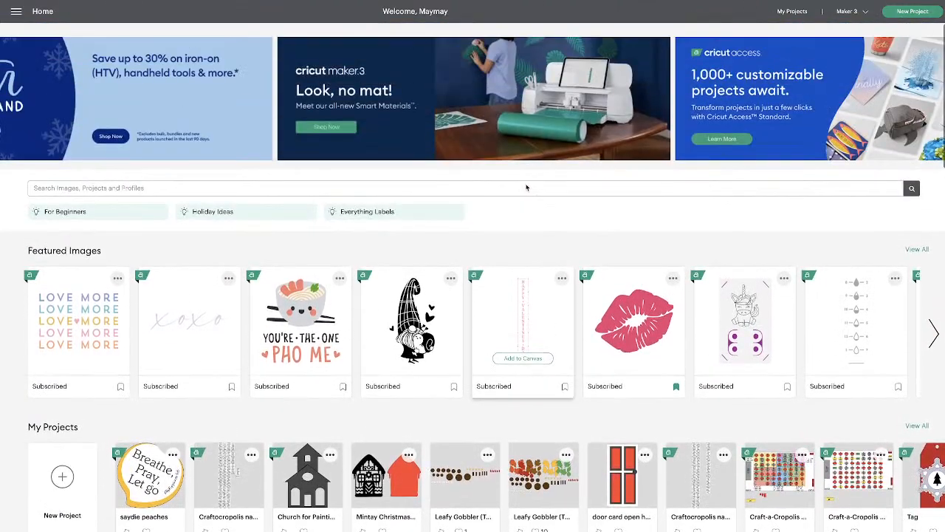
{"action": "scroll", "coordinate": [526, 187], "scroll_direction": "down", "scroll_amount": 6}
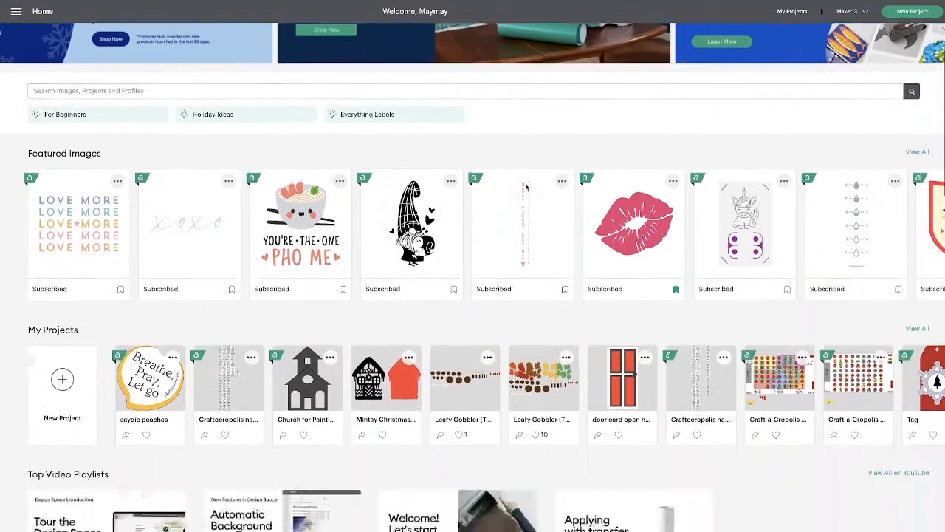
{"action": "scroll", "coordinate": [525, 187], "scroll_direction": "down", "scroll_amount": 1}
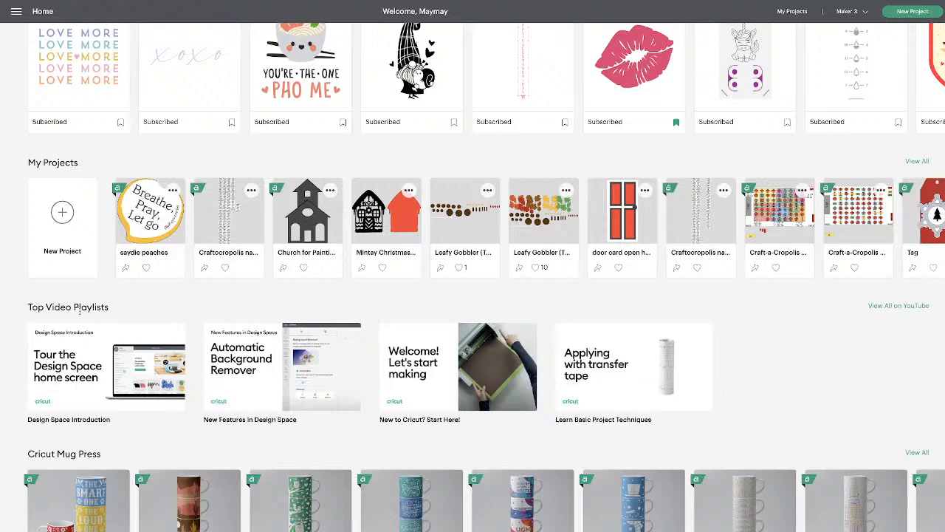
{"action": "scroll", "coordinate": [78, 165], "scroll_direction": "down", "scroll_amount": 6}
{"action": "scroll", "coordinate": [79, 313], "scroll_direction": "down", "scroll_amount": 2}
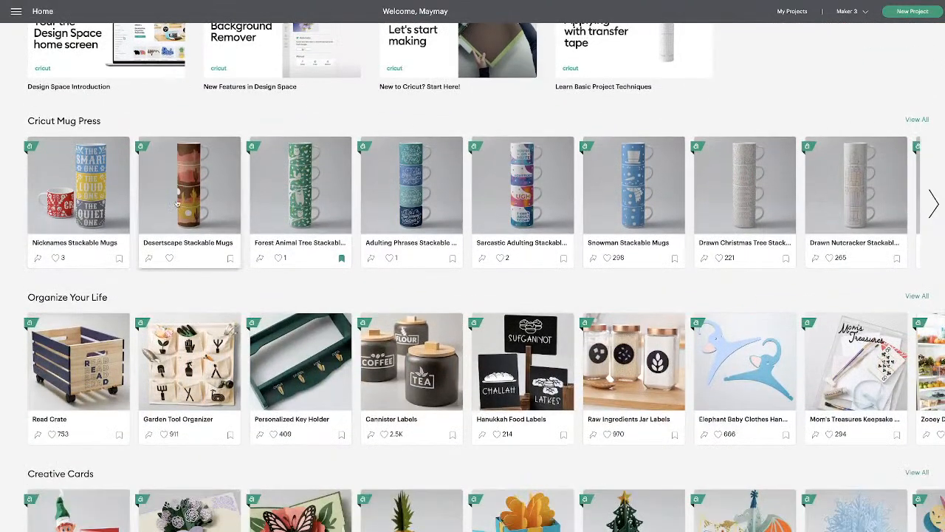
{"action": "scroll", "coordinate": [323, 234], "scroll_direction": "down", "scroll_amount": 2}
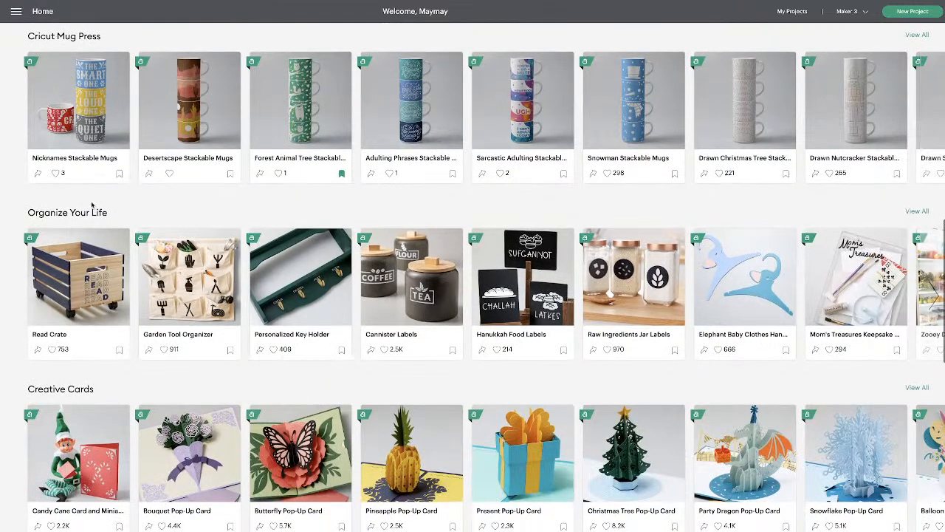
{"action": "scroll", "coordinate": [235, 240], "scroll_direction": "down", "scroll_amount": 1}
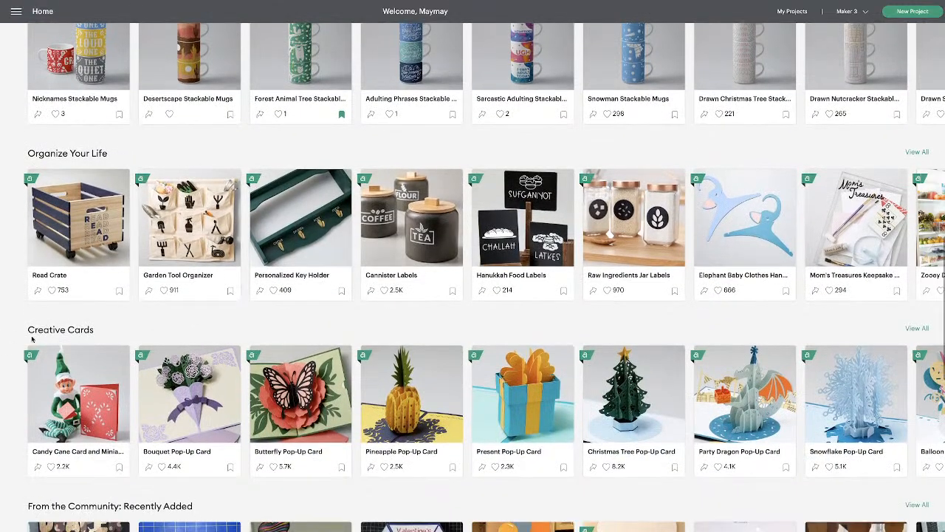
{"action": "scroll", "coordinate": [126, 331], "scroll_direction": "down", "scroll_amount": 3}
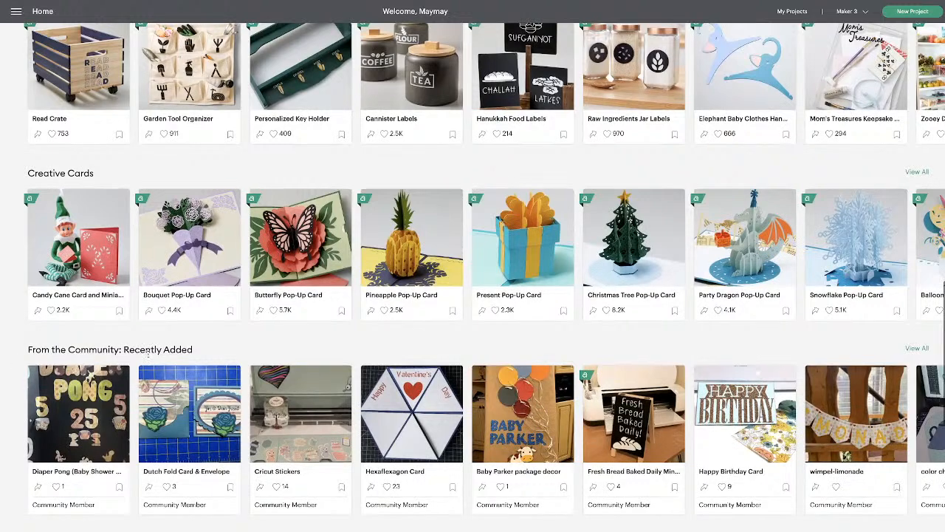
{"action": "scroll", "coordinate": [239, 356], "scroll_direction": "down", "scroll_amount": 3}
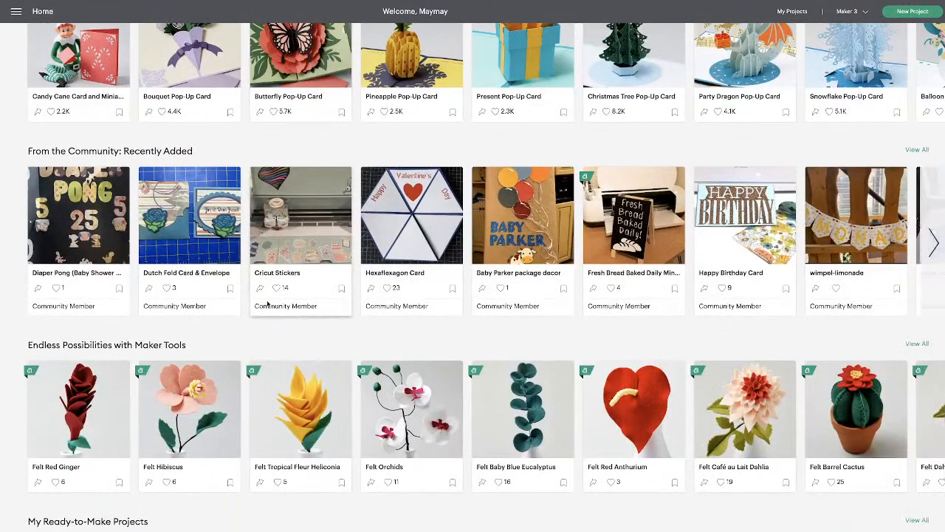
{"action": "scroll", "coordinate": [236, 334], "scroll_direction": "down", "scroll_amount": 3}
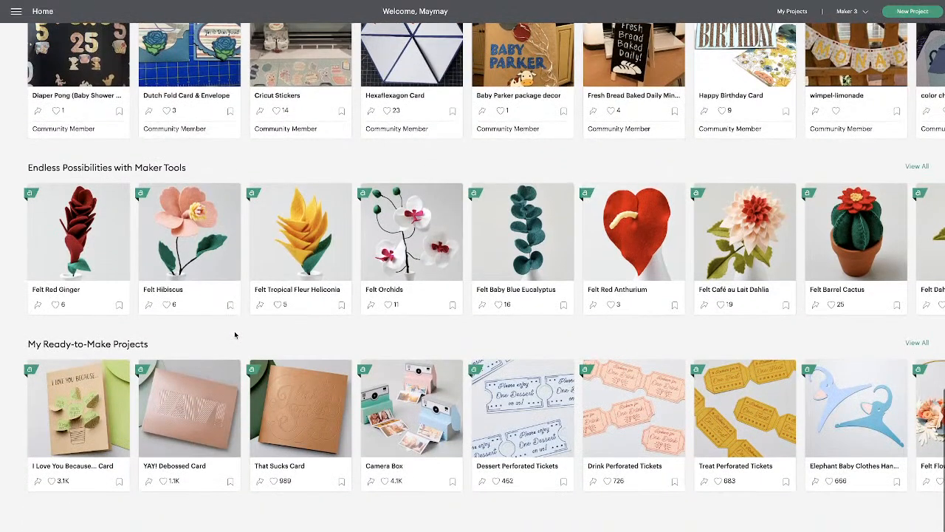
{"action": "scroll", "coordinate": [235, 334], "scroll_direction": "up", "scroll_amount": 20}
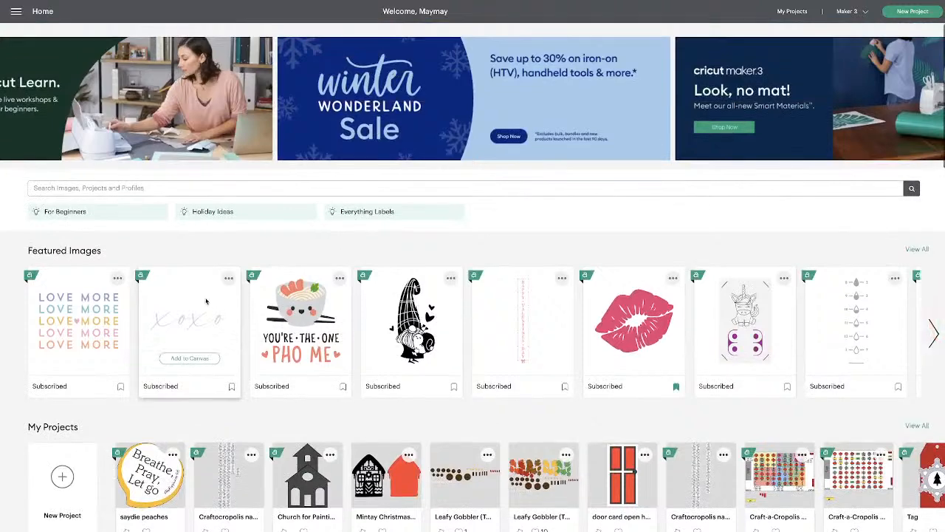
Bookmark the "You're the one pho me" noodle bowl image in Featured Images as saved
{"action": "scroll", "coordinate": [303, 407], "scroll_direction": "down", "scroll_amount": 1}
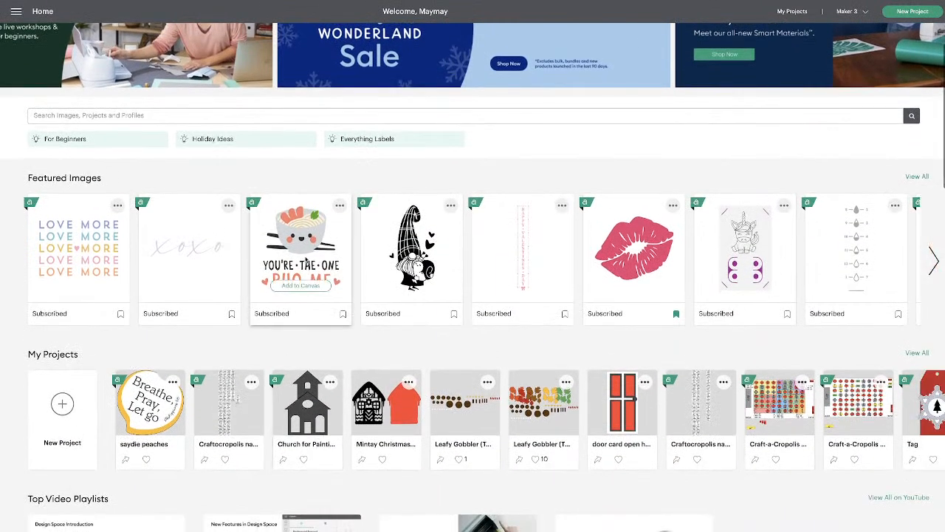
{"action": "left_click", "coordinate": [343, 316]}
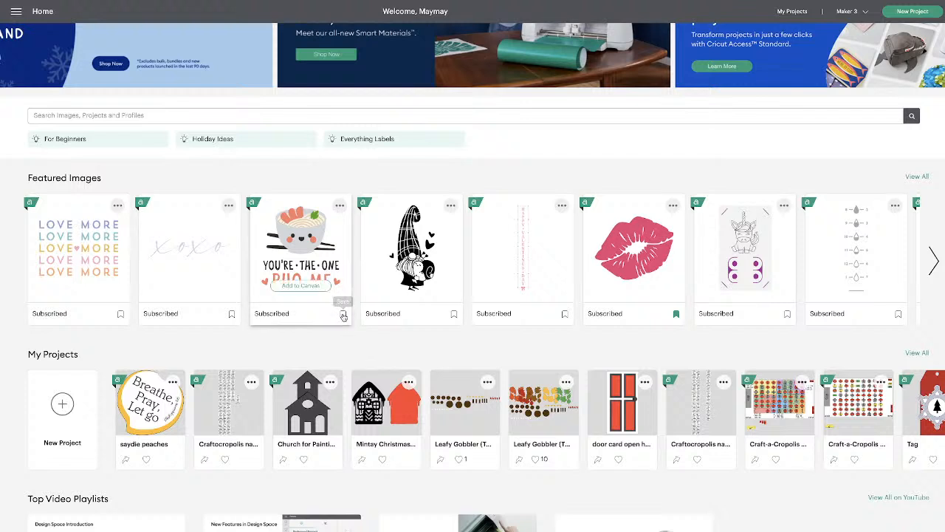
{"action": "left_click", "coordinate": [343, 316]}
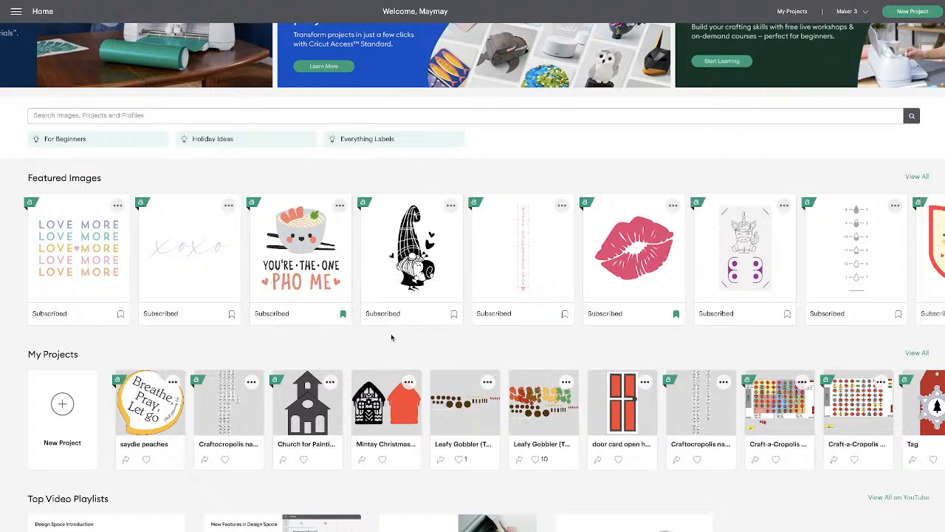
{"action": "scroll", "coordinate": [388, 335], "scroll_direction": "down", "scroll_amount": 1}
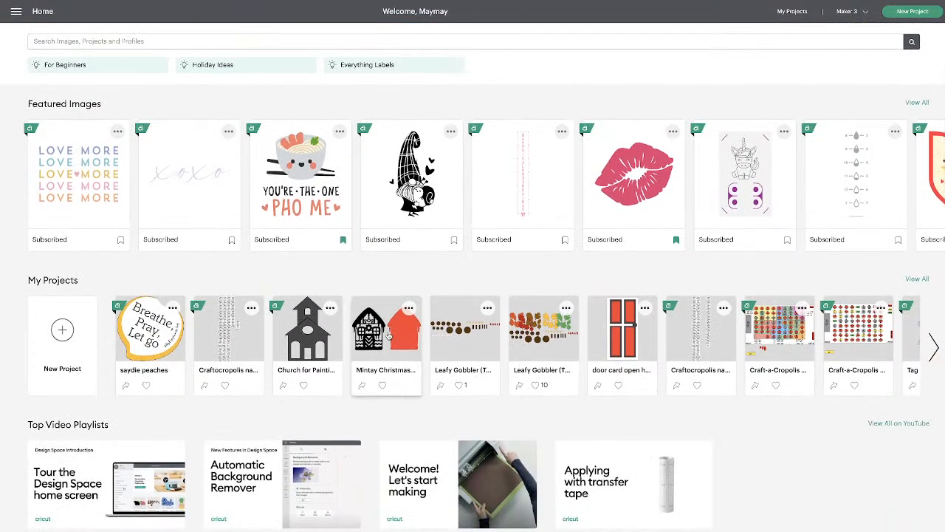
{"action": "scroll", "coordinate": [388, 336], "scroll_direction": "up", "scroll_amount": 2}
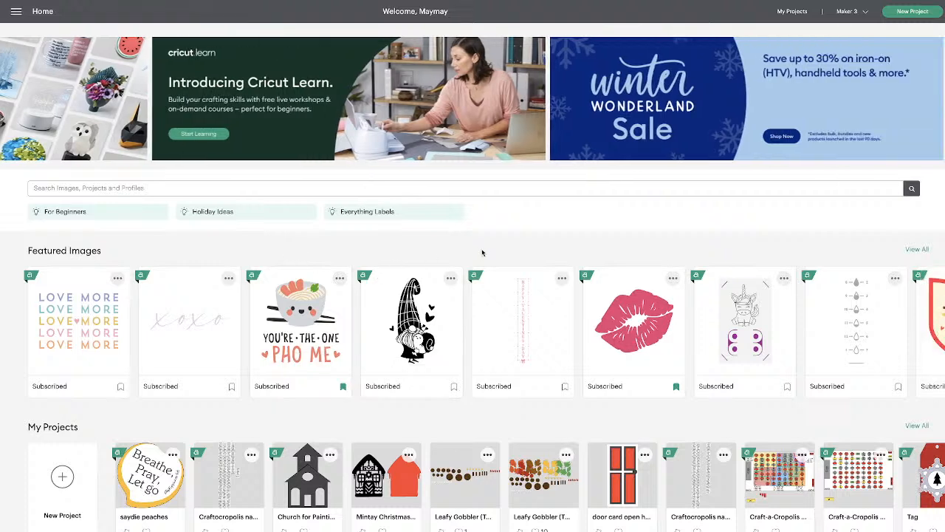
Open the Nicknames Stackable Mugs project from the Cricut Mug Press row and read its description, materials, instructions and help links
{"action": "scroll", "coordinate": [482, 252], "scroll_direction": "down", "scroll_amount": 20}
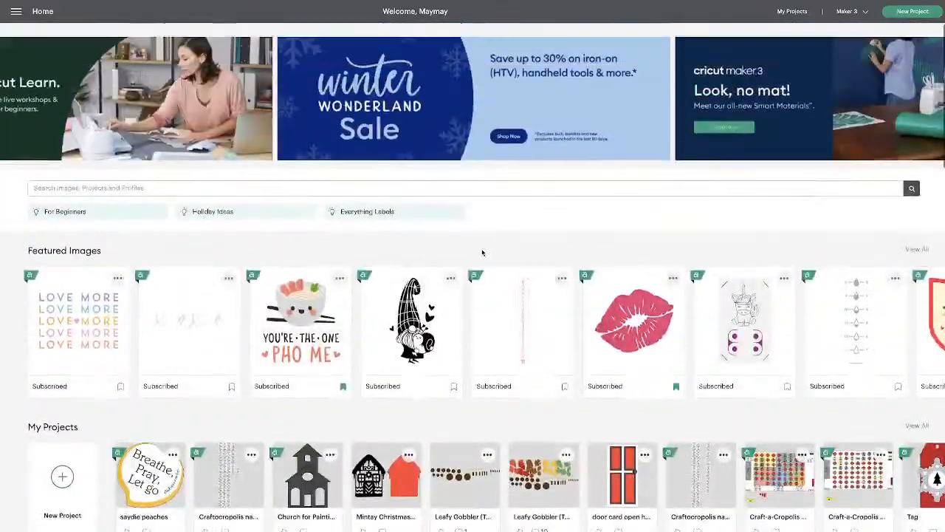
{"action": "scroll", "coordinate": [482, 253], "scroll_direction": "down", "scroll_amount": 8}
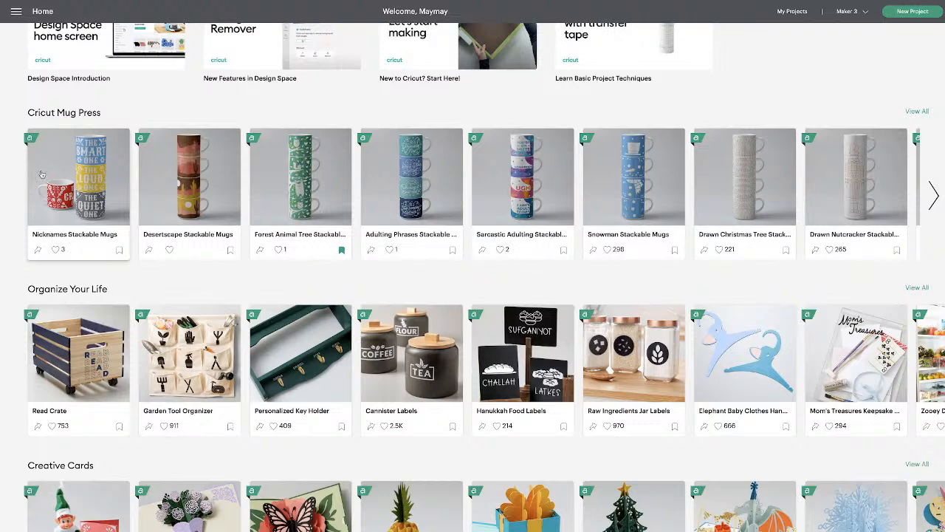
{"action": "left_click", "coordinate": [88, 196]}
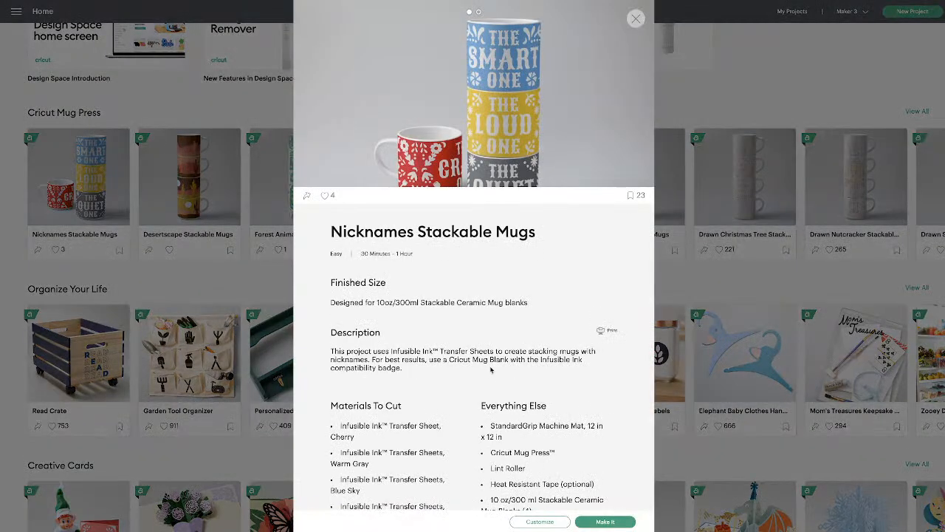
{"action": "scroll", "coordinate": [453, 362], "scroll_direction": "down", "scroll_amount": 3}
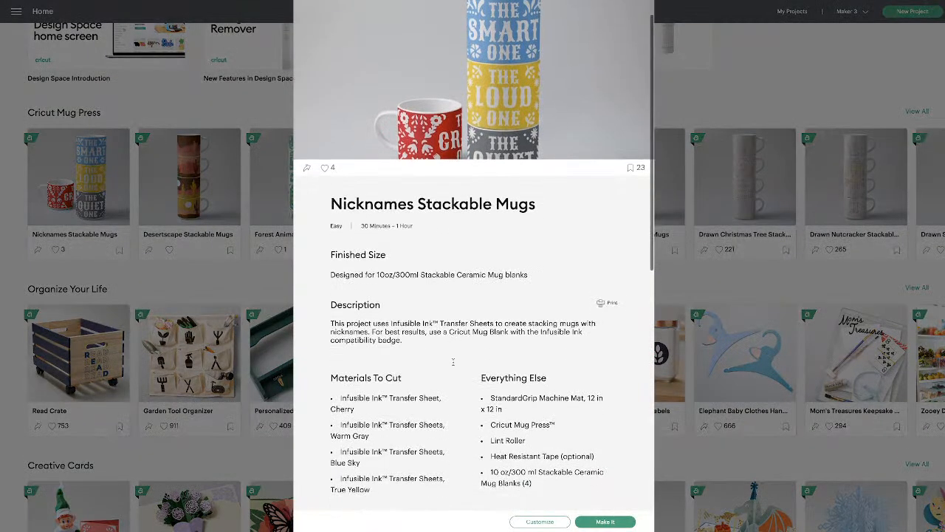
{"action": "scroll", "coordinate": [454, 364], "scroll_direction": "down", "scroll_amount": 3}
{"action": "scroll", "coordinate": [453, 364], "scroll_direction": "down", "scroll_amount": 3}
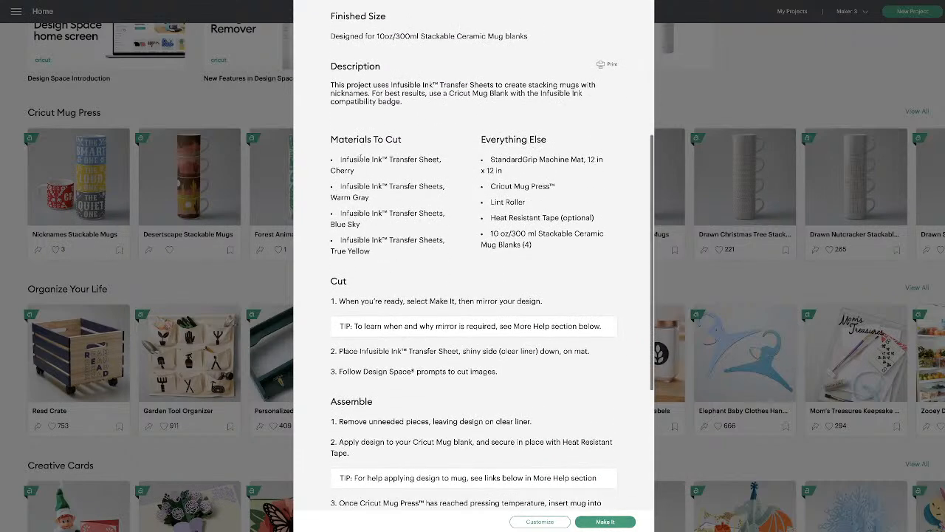
{"action": "scroll", "coordinate": [475, 271], "scroll_direction": "down", "scroll_amount": 2}
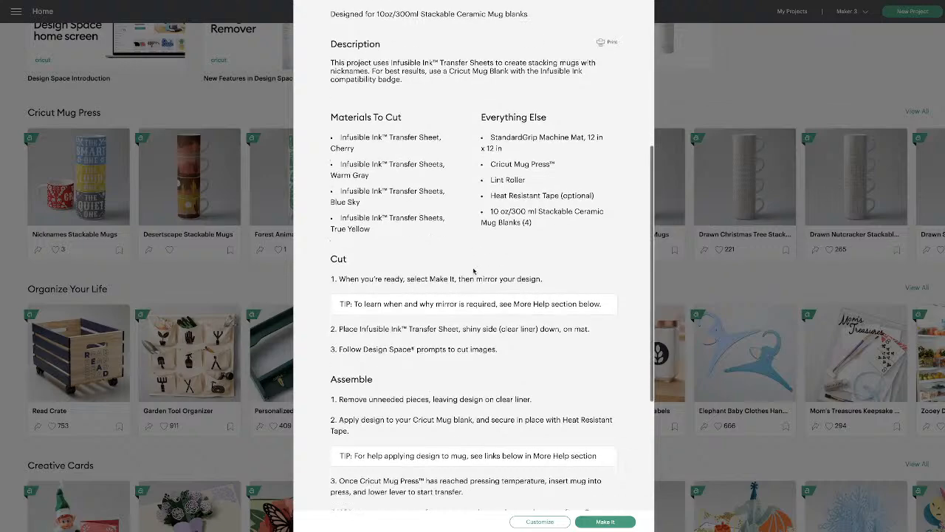
{"action": "scroll", "coordinate": [455, 292], "scroll_direction": "down", "scroll_amount": 5}
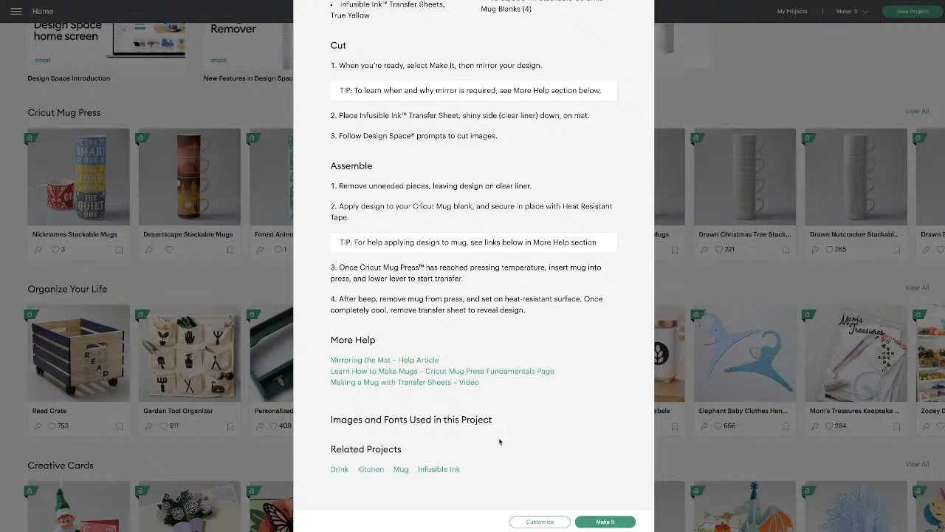
{"action": "scroll", "coordinate": [481, 302], "scroll_direction": "up", "scroll_amount": 10}
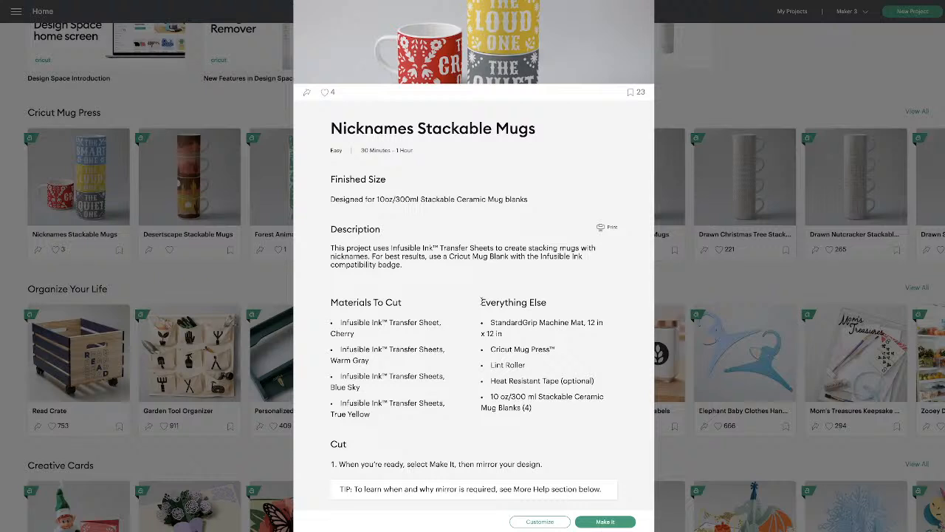
Preview the mug project's cut preparation with all materials loaded On Mat, and cancel it
{"action": "scroll", "coordinate": [561, 457], "scroll_direction": "down", "scroll_amount": 1}
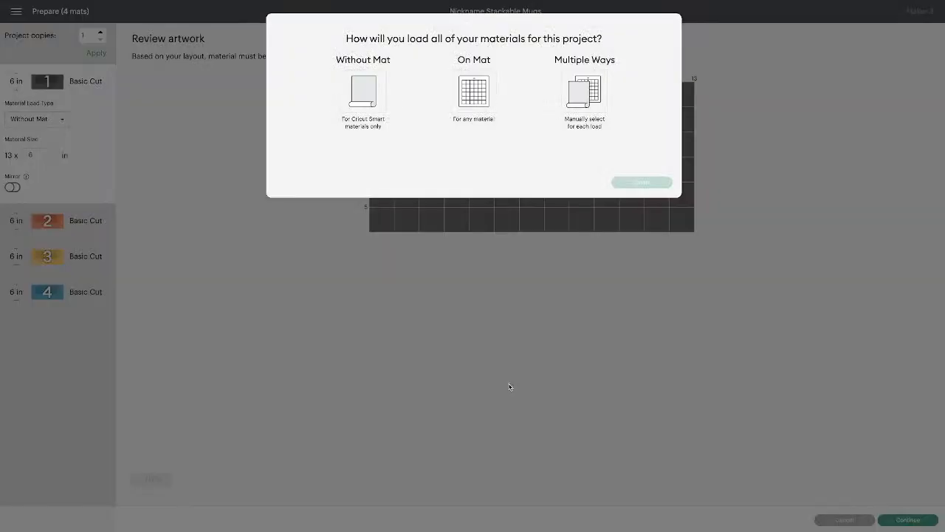
{"action": "left_click", "coordinate": [481, 98]}
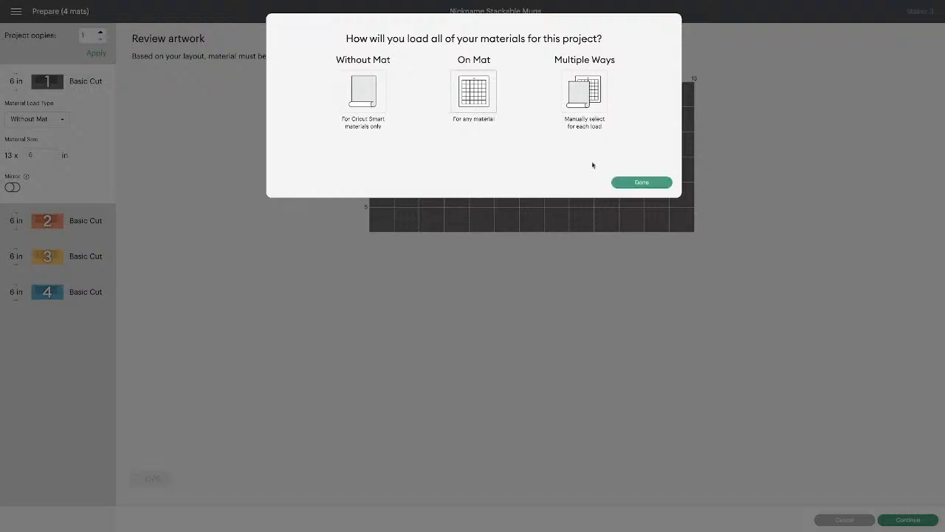
{"action": "left_click", "coordinate": [647, 183]}
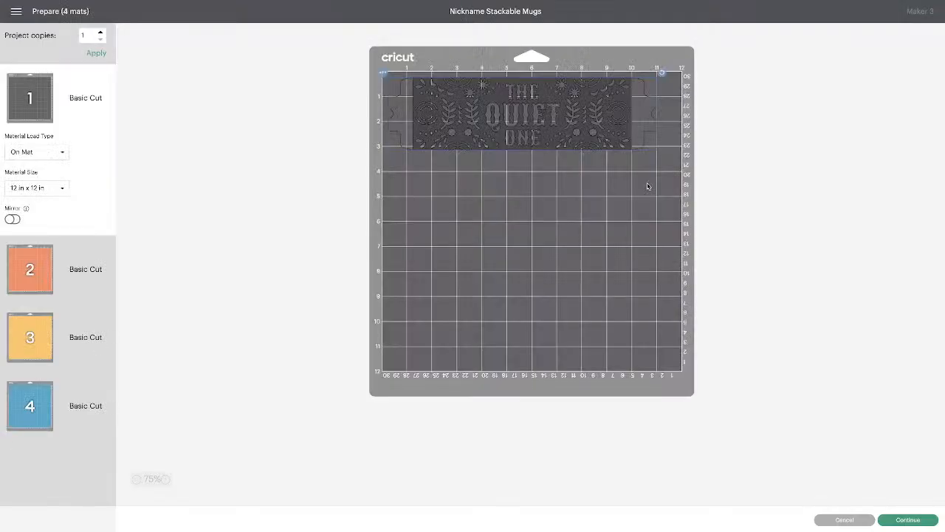
{"action": "left_click", "coordinate": [845, 519]}
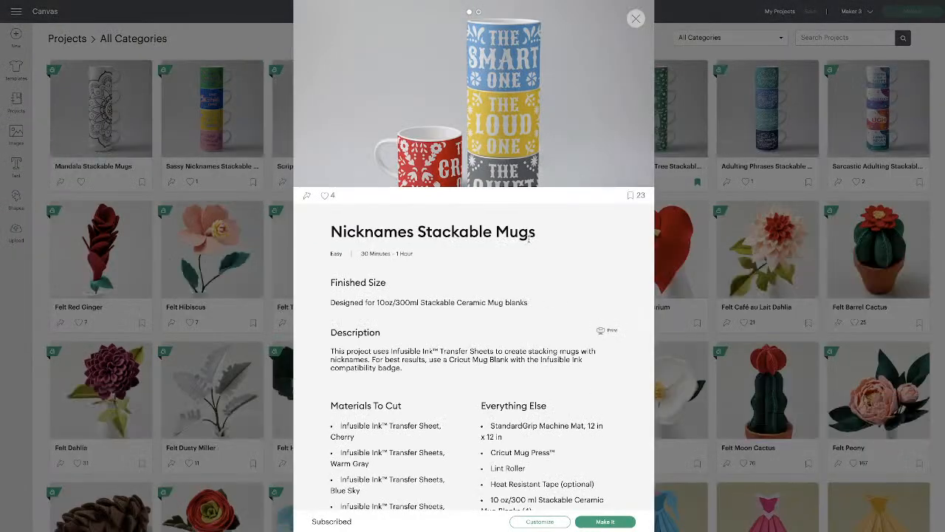
Open the mug project for customizing on the canvas, select the blue "The Smart One" design and undo the last change
{"action": "scroll", "coordinate": [483, 286], "scroll_direction": "down", "scroll_amount": 2}
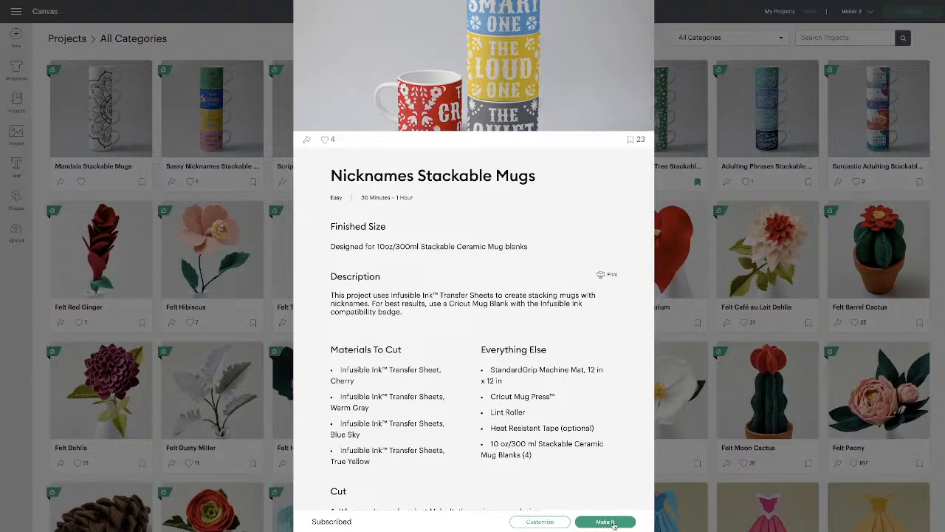
{"action": "left_click", "coordinate": [541, 522]}
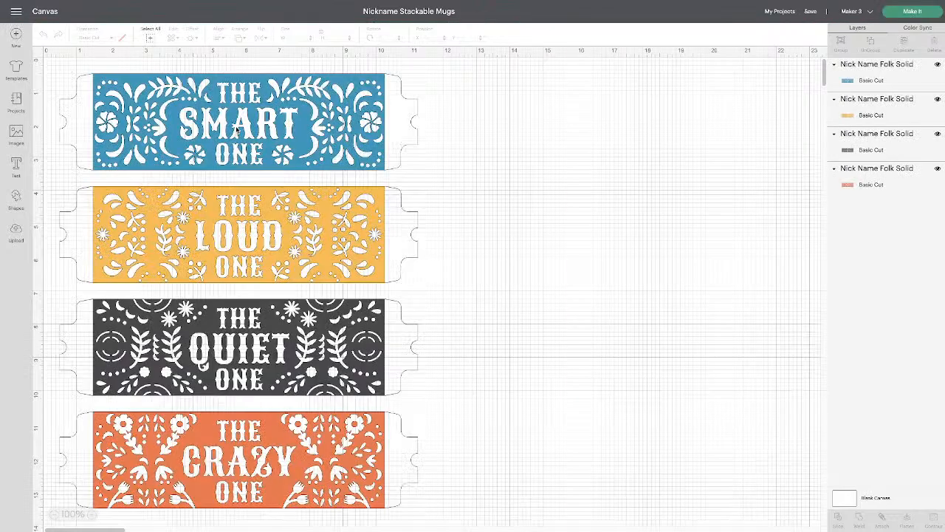
{"action": "left_click", "coordinate": [238, 132]}
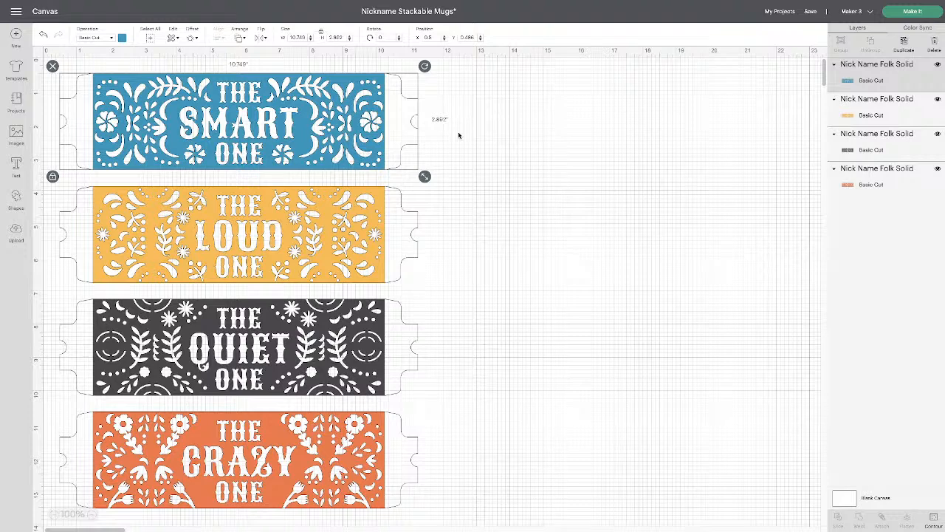
{"action": "left_click", "coordinate": [43, 36]}
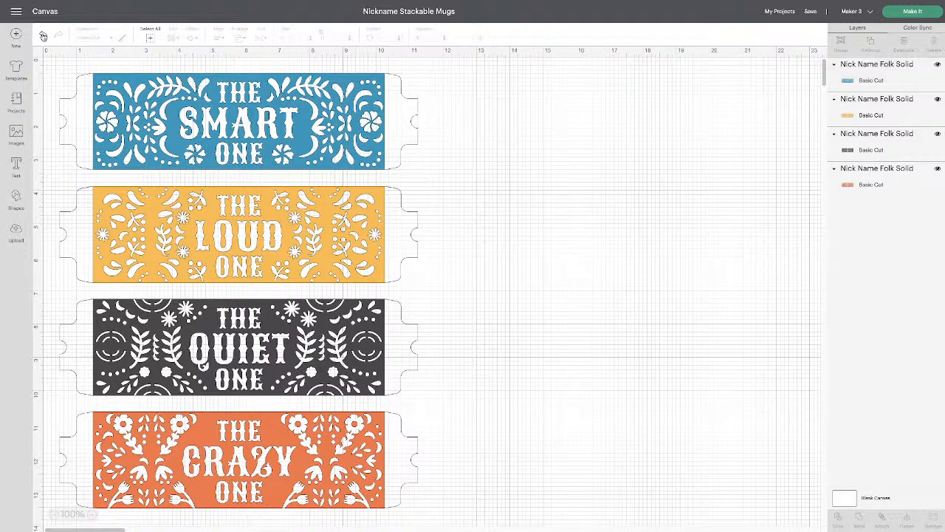
Go back to Home and review its rows of featured images, own projects, video playlists and ready-made project ideas
{"action": "left_click", "coordinate": [17, 12]}
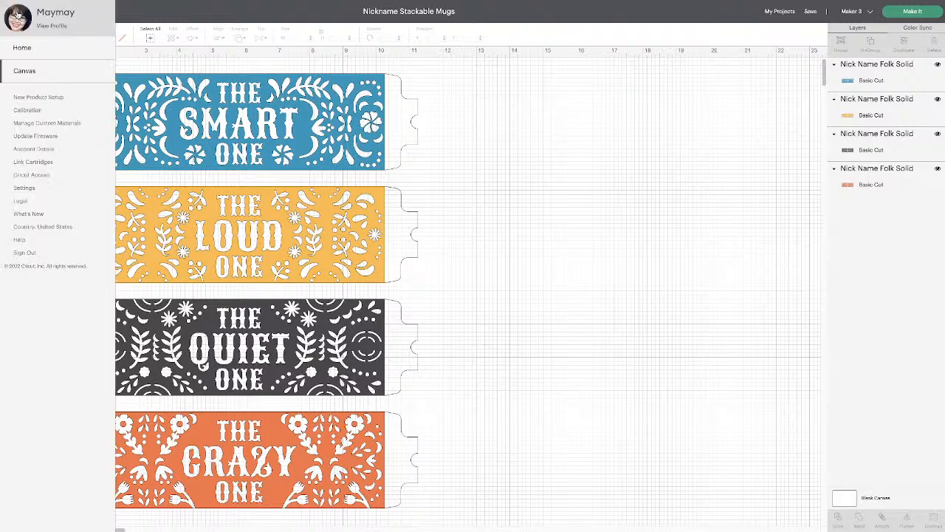
{"action": "left_click", "coordinate": [22, 47]}
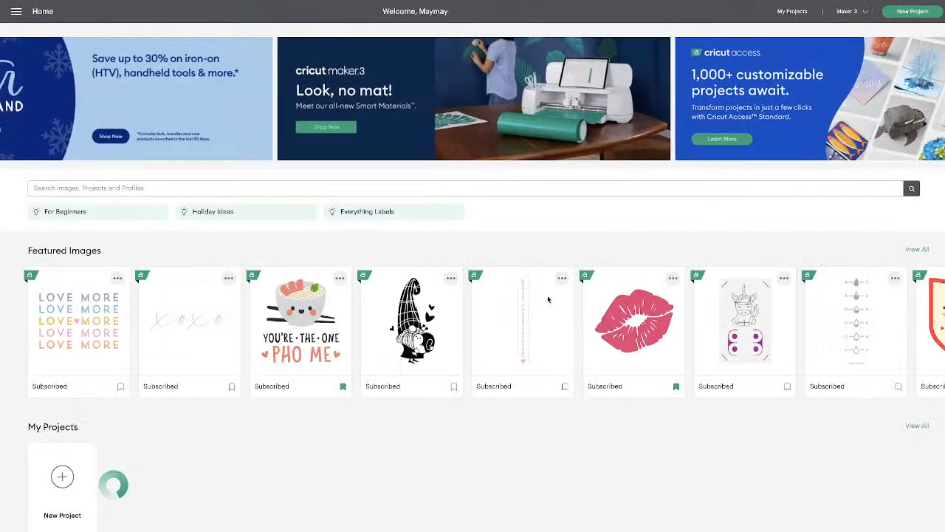
{"action": "scroll", "coordinate": [548, 298], "scroll_direction": "down", "scroll_amount": 8}
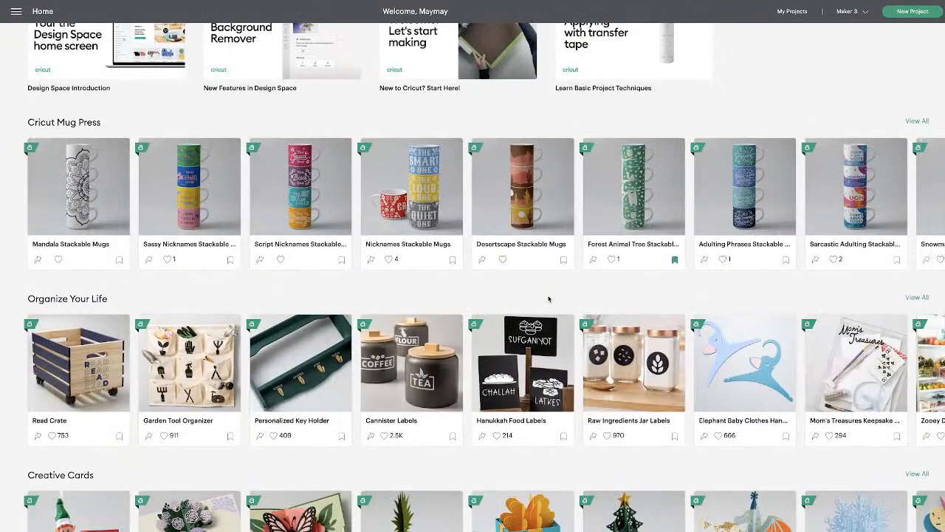
{"action": "scroll", "coordinate": [549, 298], "scroll_direction": "down", "scroll_amount": 7}
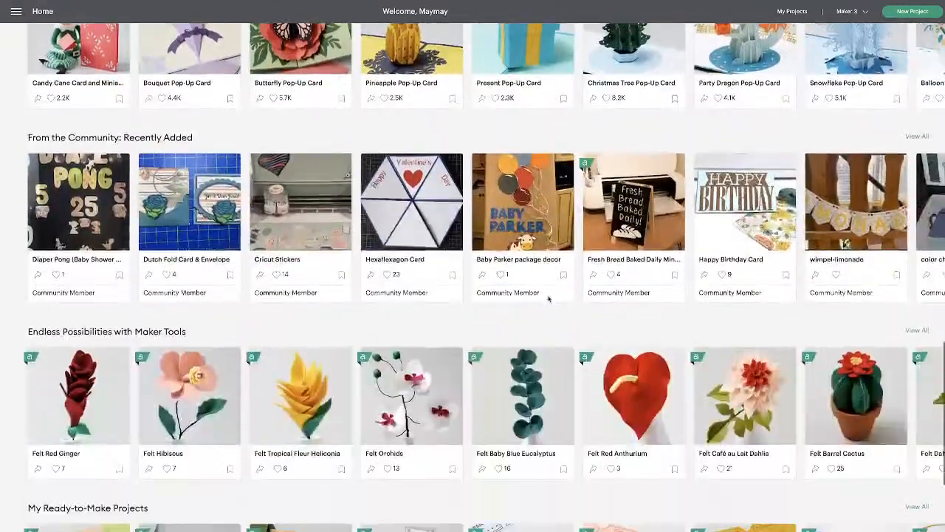
{"action": "scroll", "coordinate": [549, 298], "scroll_direction": "up", "scroll_amount": 15}
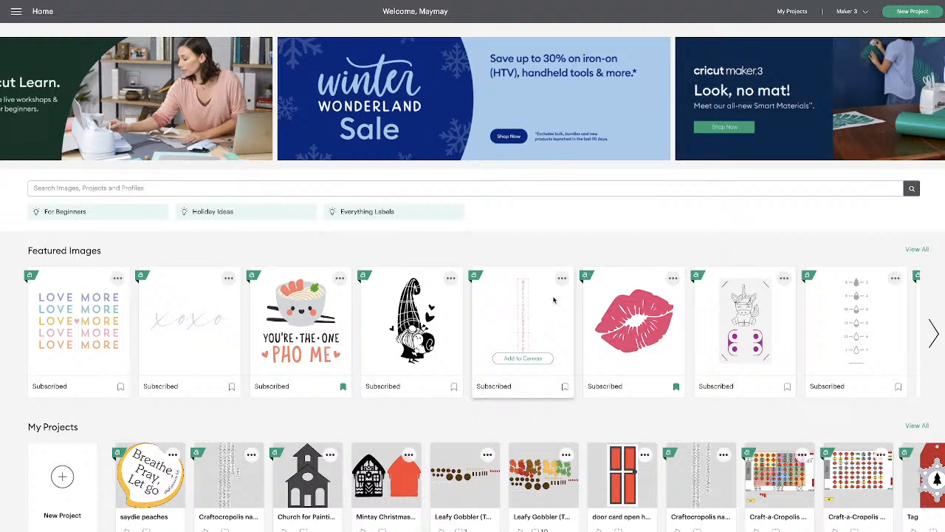
{"action": "scroll", "coordinate": [555, 299], "scroll_direction": "down", "scroll_amount": 3}
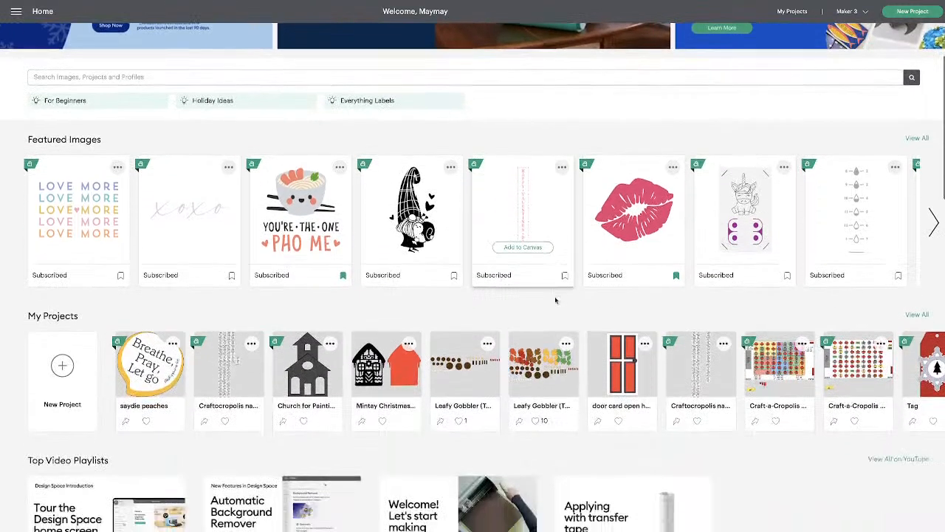
{"action": "scroll", "coordinate": [487, 332], "scroll_direction": "up", "scroll_amount": 3}
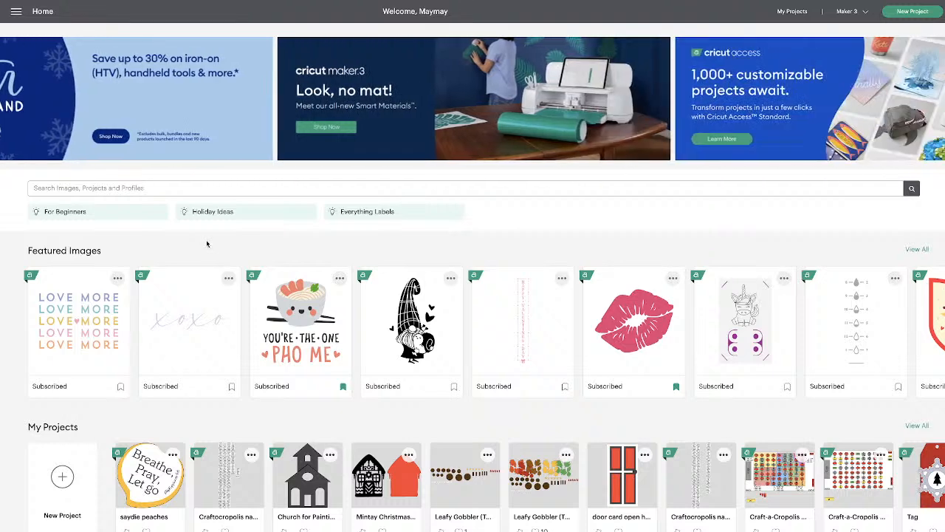
{"action": "scroll", "coordinate": [207, 243], "scroll_direction": "down", "scroll_amount": 1}
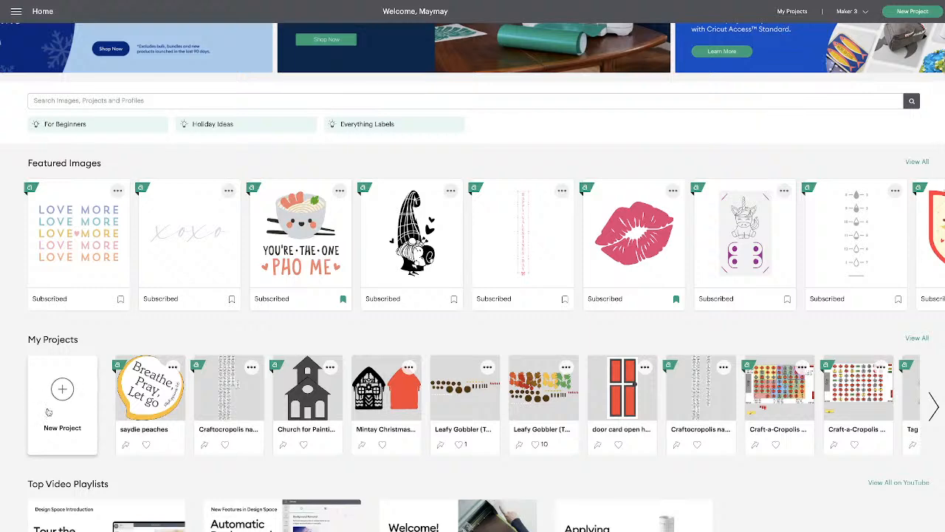
{"action": "scroll", "coordinate": [65, 399], "scroll_direction": "up", "scroll_amount": 1}
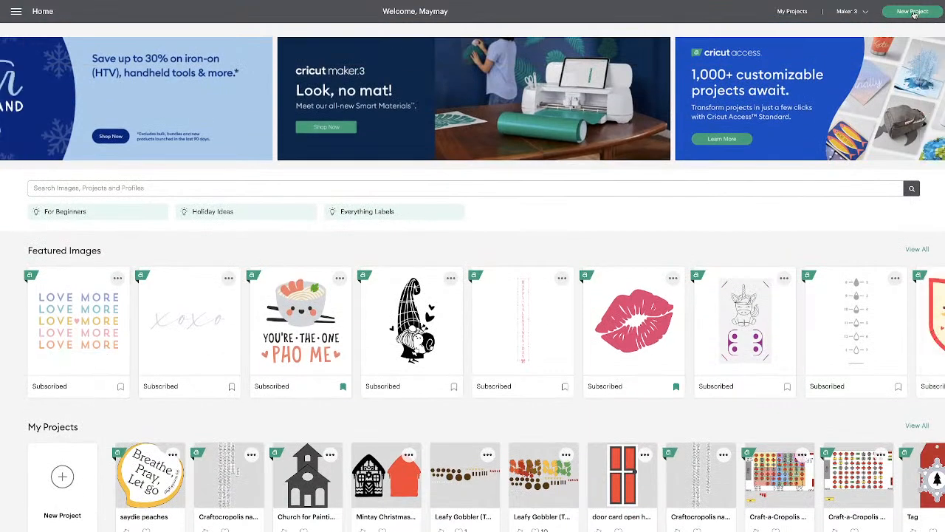
Start a new project and set the blank canvas color to light green
{"action": "left_click", "coordinate": [63, 478]}
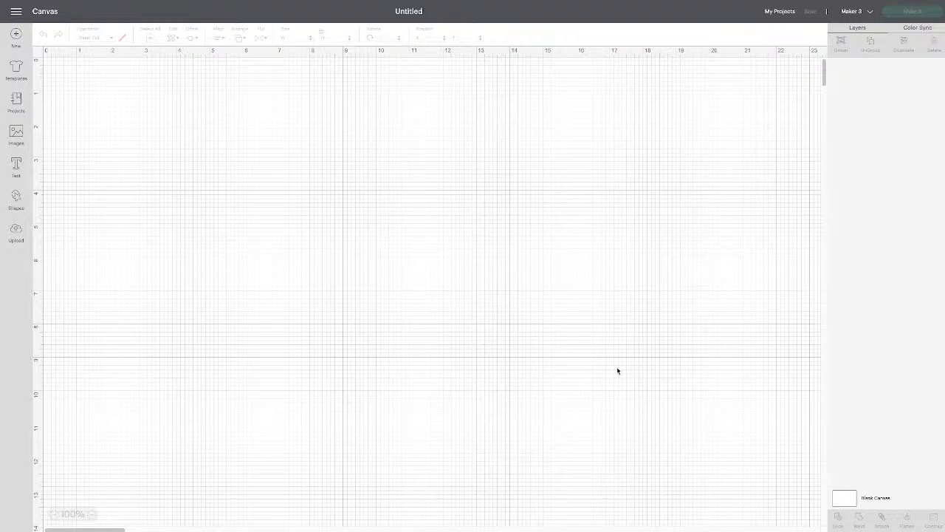
{"action": "left_click", "coordinate": [844, 499]}
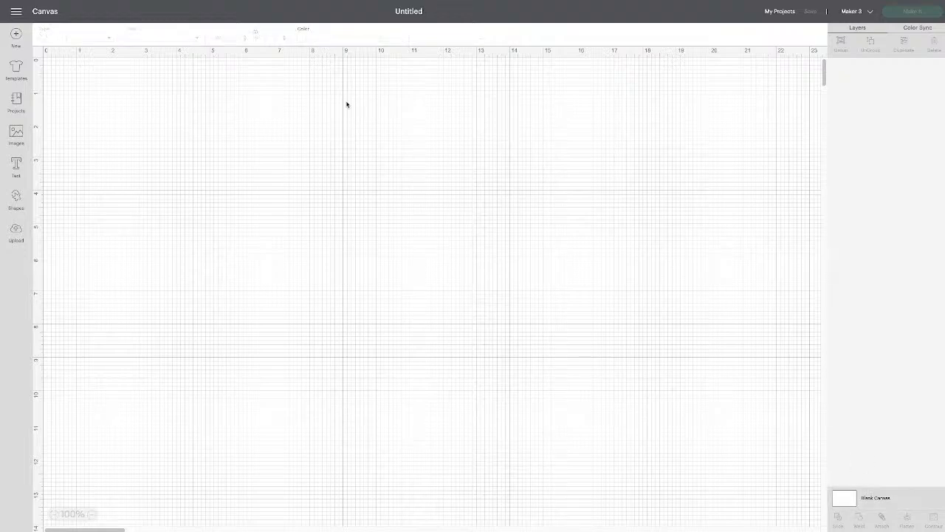
{"action": "left_click", "coordinate": [302, 40]}
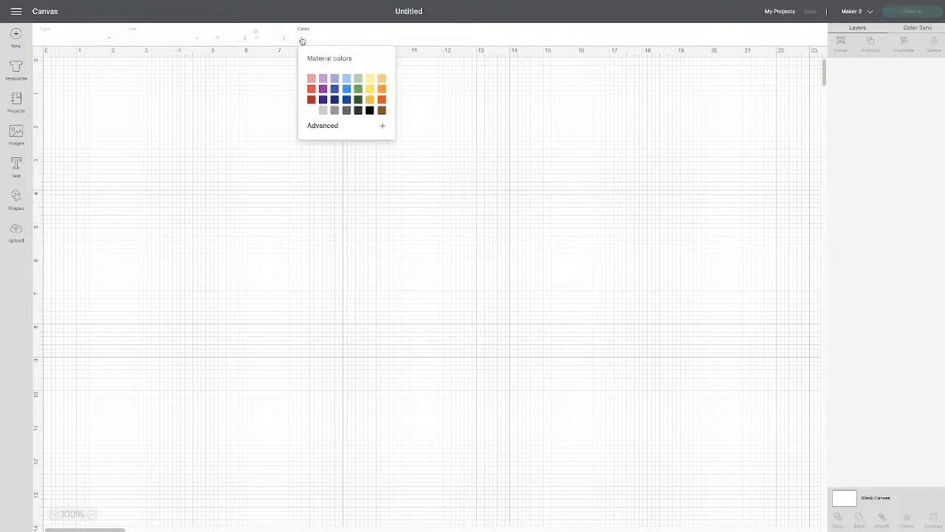
{"action": "left_click", "coordinate": [358, 79]}
{"action": "left_click", "coordinate": [373, 178]}
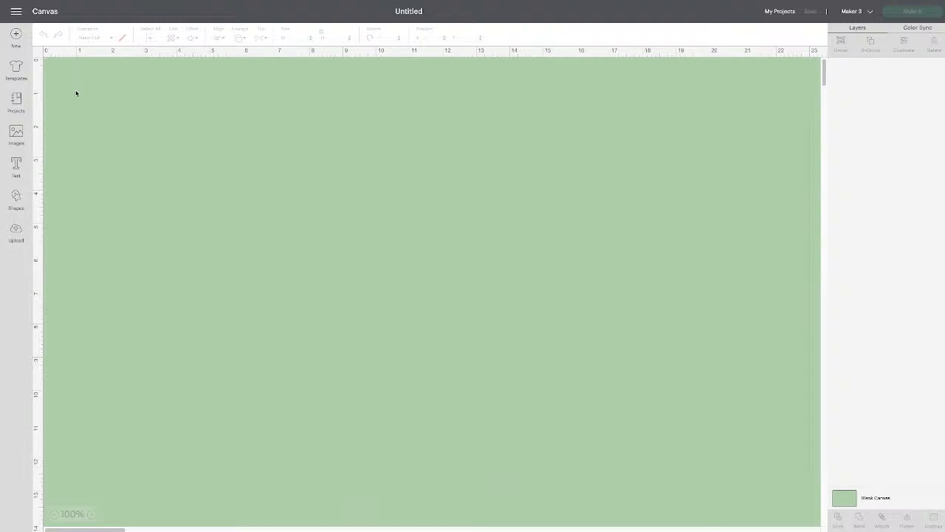
Toggle the canvas gridlines on and off
{"action": "left_click", "coordinate": [38, 54]}
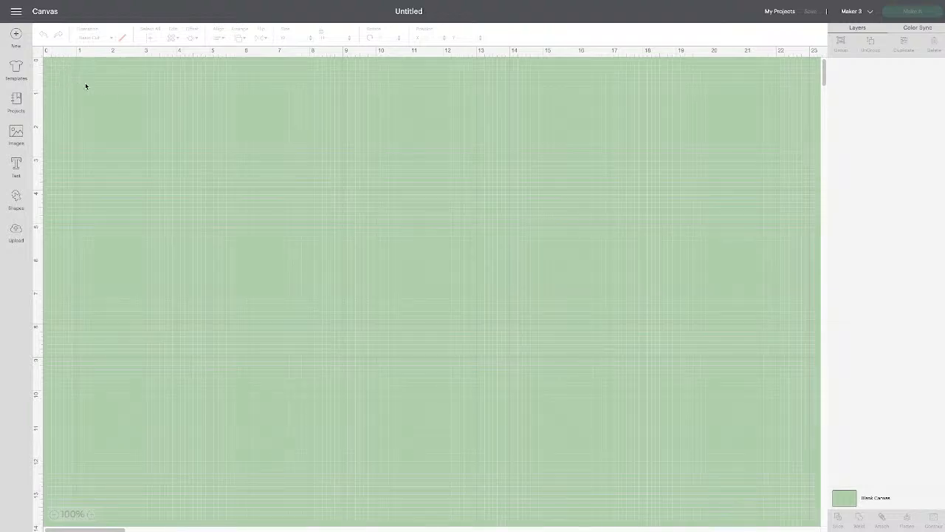
{"action": "left_click", "coordinate": [39, 54]}
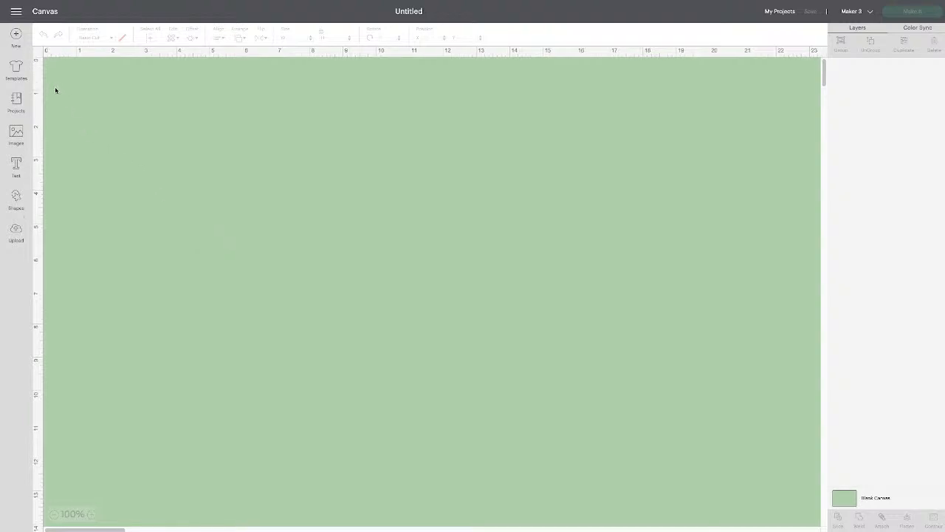
Place the Athletic shorts template on the canvas and look over its type and size options
{"action": "left_click", "coordinate": [16, 70]}
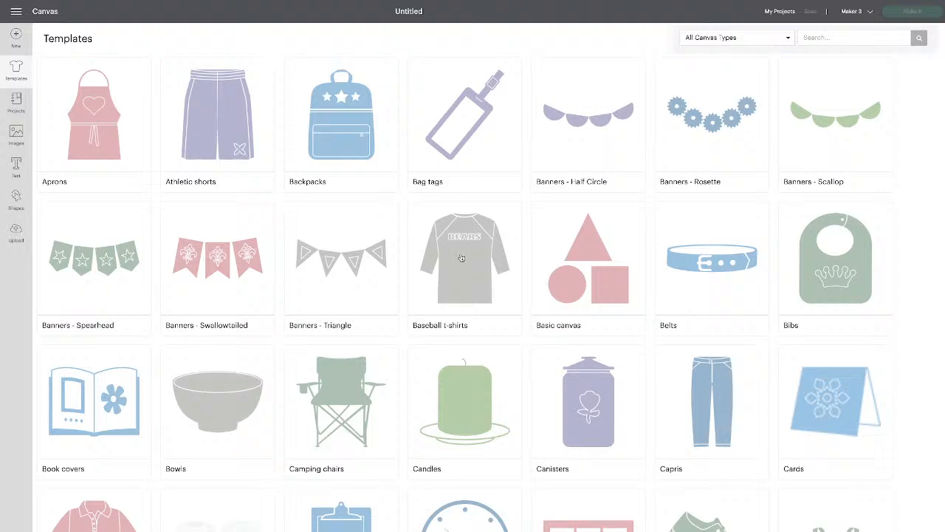
{"action": "left_click", "coordinate": [232, 118]}
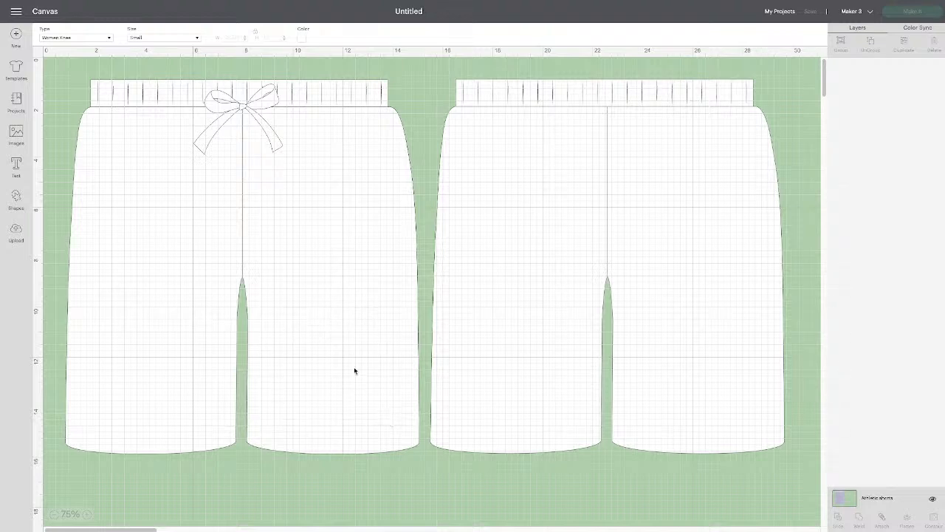
{"action": "left_click", "coordinate": [109, 40]}
{"action": "left_click", "coordinate": [148, 37]}
{"action": "left_click", "coordinate": [195, 38]}
{"action": "left_click", "coordinate": [197, 38]}
Start a new project, color the blank canvas light green and hide its gridlines
{"action": "left_click", "coordinate": [16, 35]}
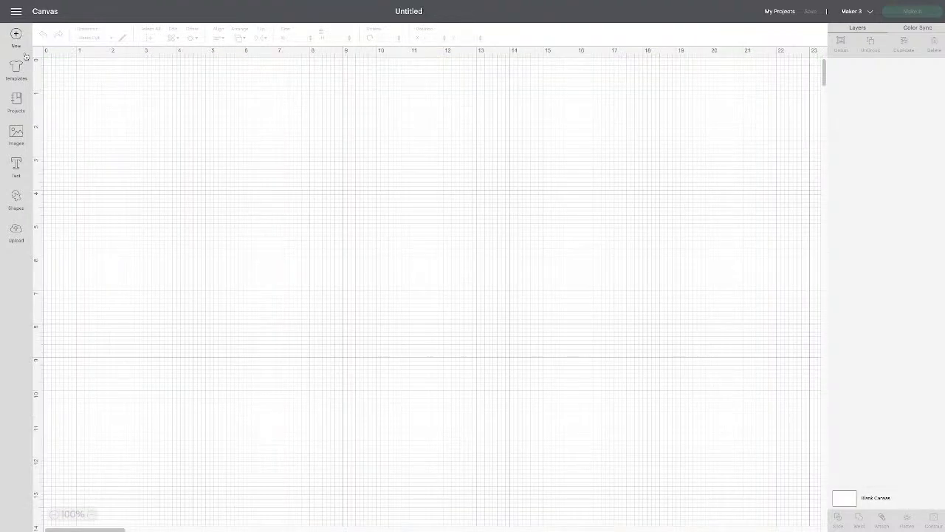
{"action": "left_click", "coordinate": [848, 502]}
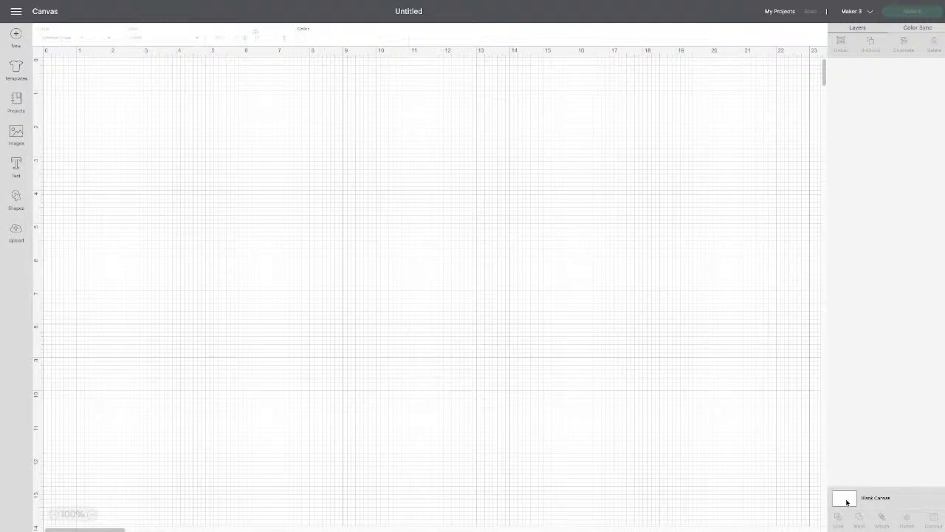
{"action": "left_click", "coordinate": [303, 37]}
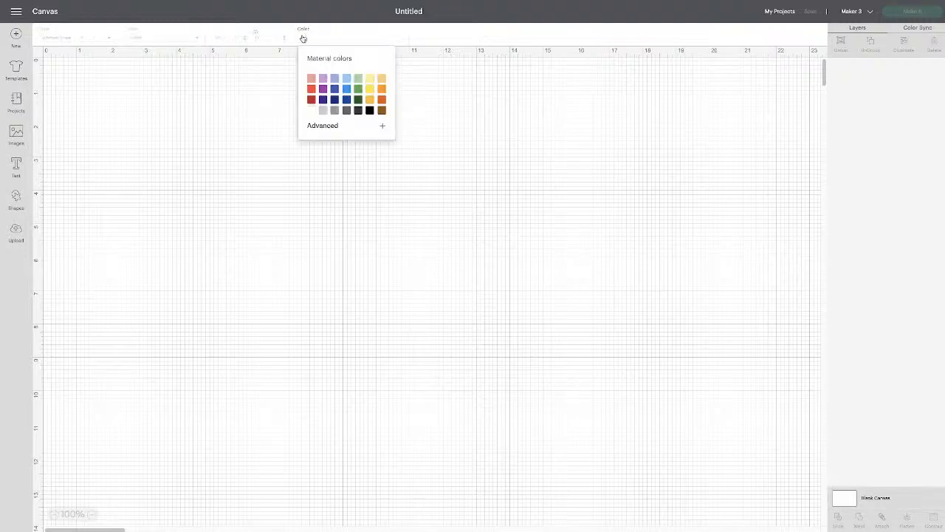
{"action": "left_click", "coordinate": [357, 79]}
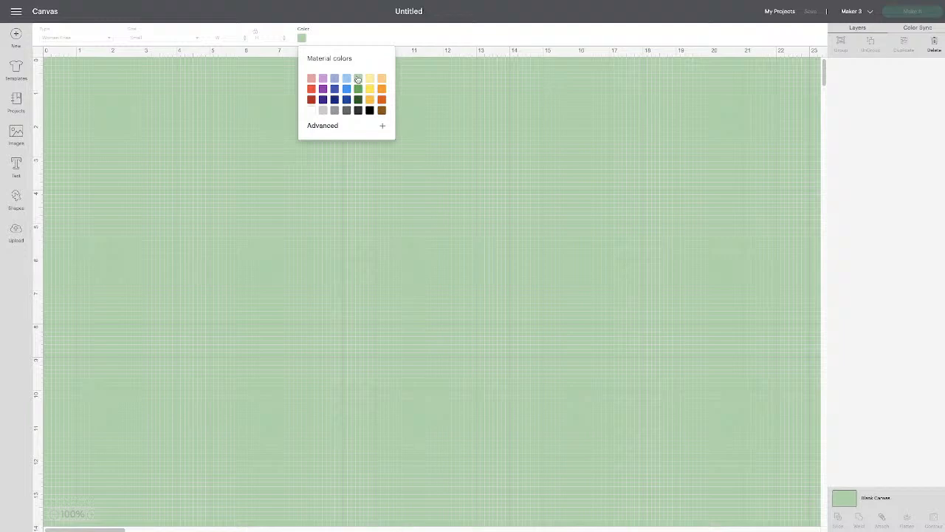
{"action": "left_click", "coordinate": [60, 64]}
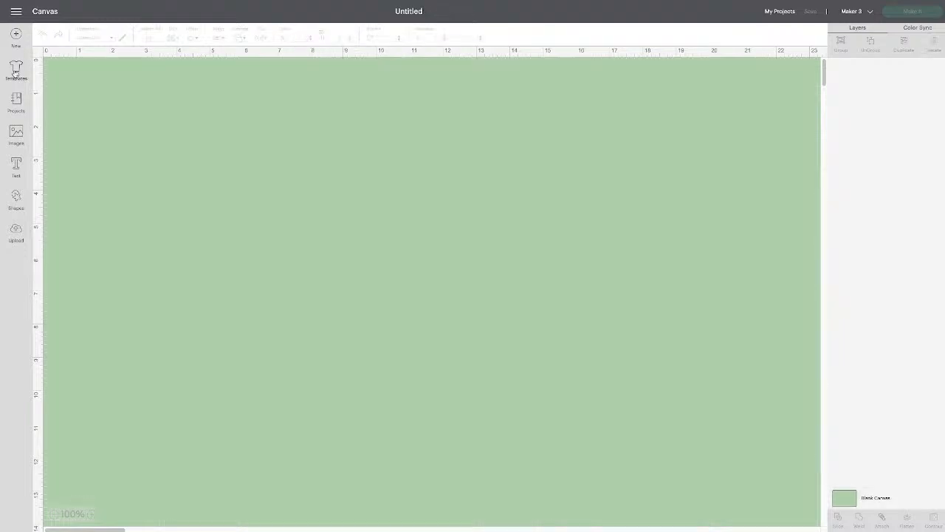
Browse the Templates library to see which kinds of blank items are offered
{"action": "left_click", "coordinate": [16, 68]}
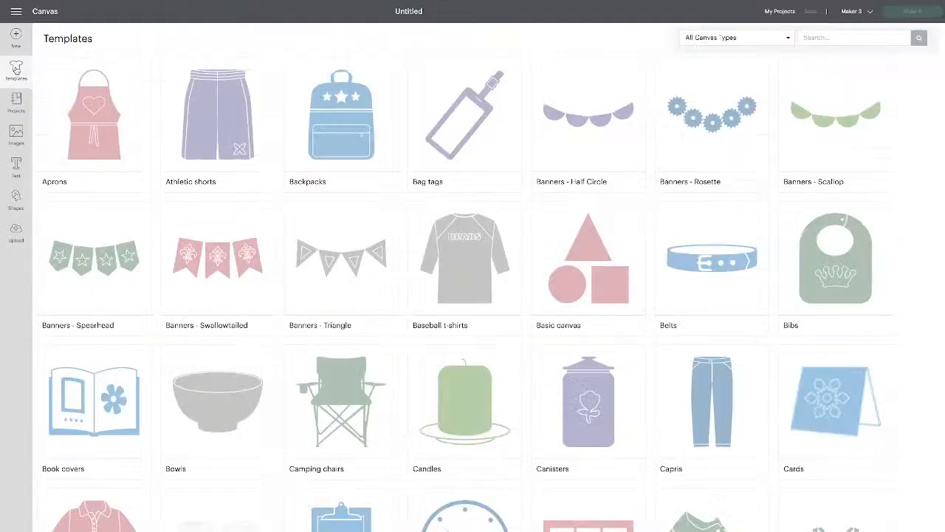
{"action": "scroll", "coordinate": [408, 280], "scroll_direction": "down", "scroll_amount": 3}
{"action": "scroll", "coordinate": [409, 281], "scroll_direction": "down", "scroll_amount": 3}
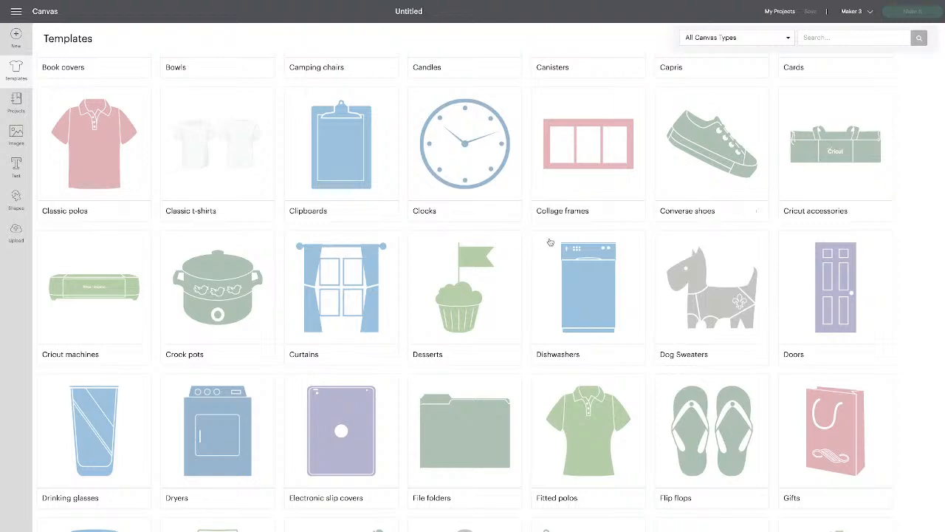
{"action": "scroll", "coordinate": [552, 242], "scroll_direction": "up", "scroll_amount": 5}
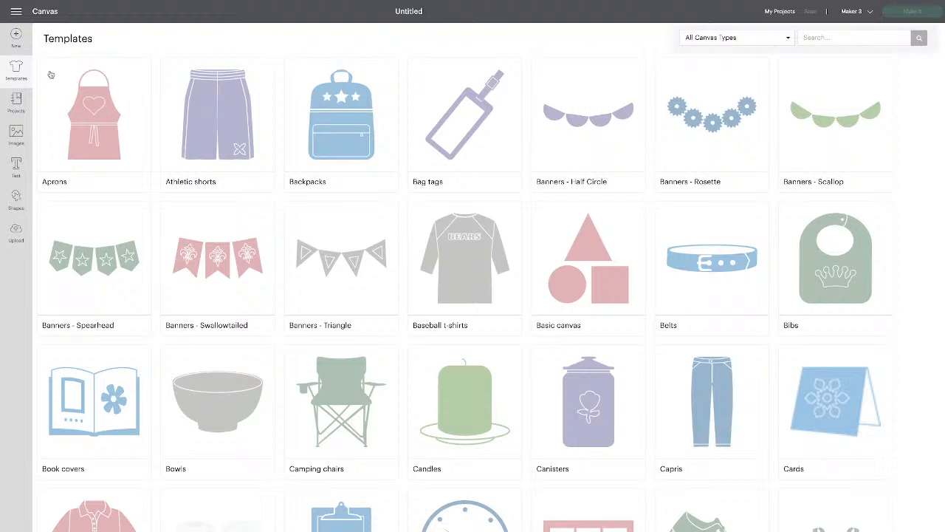
Look over the ready-made projects across all categories and search them for "hunting"
{"action": "left_click", "coordinate": [21, 103]}
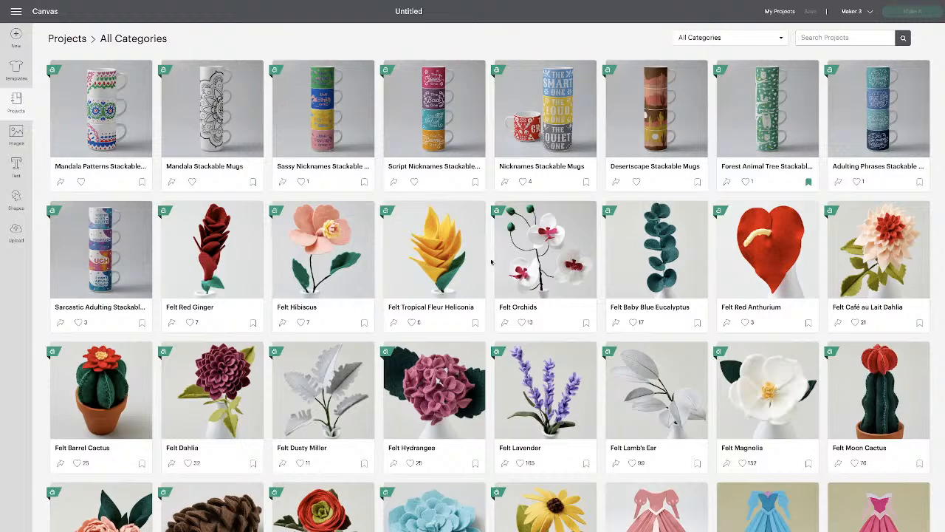
{"action": "scroll", "coordinate": [491, 261], "scroll_direction": "down", "scroll_amount": 8}
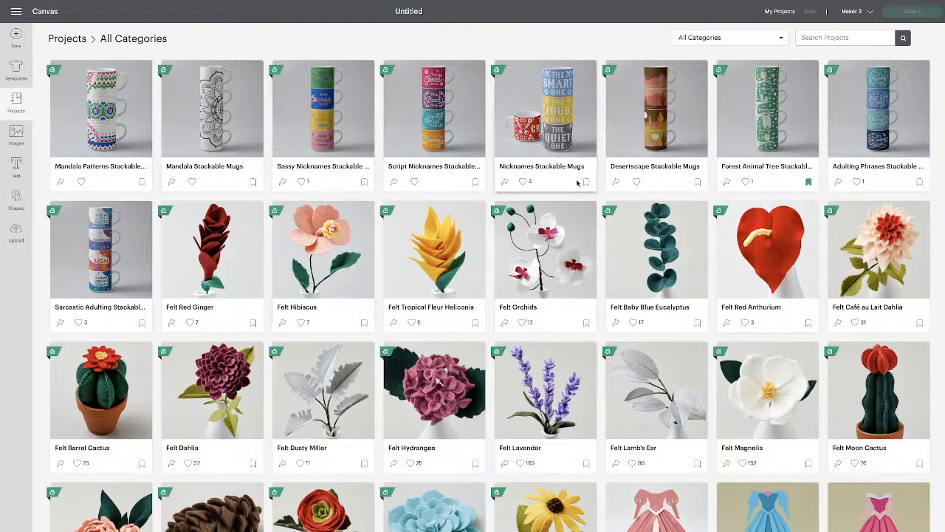
{"action": "left_click", "coordinate": [820, 37]}
{"action": "type", "text": "hunting"}
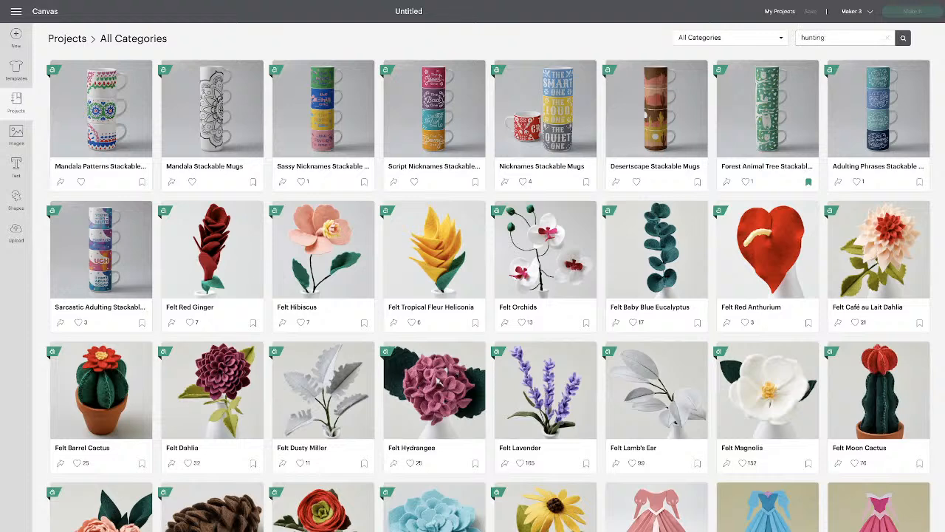
{"action": "key", "text": "Return"}
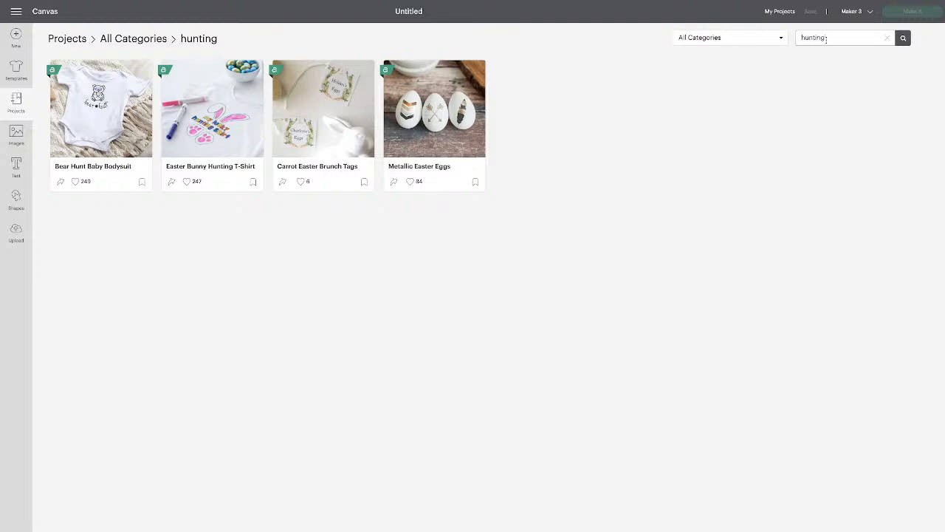
Replace the project search with "deer" and browse the matching ready-made projects
{"action": "key", "text": "BackSpace"}
{"action": "key", "text": "BackSpace"}
{"action": "key", "text": "Return"}
{"action": "left_click_drag", "start_coordinate": [834, 38], "coordinate": [793, 38]}
{"action": "type", "text": "d"}
{"action": "key", "text": "Return"}
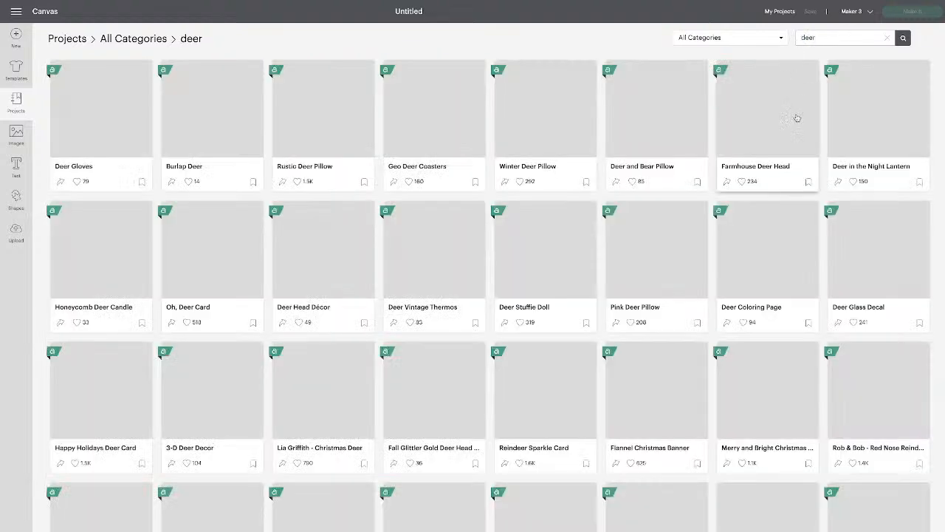
{"action": "scroll", "coordinate": [702, 281], "scroll_direction": "down", "scroll_amount": 1}
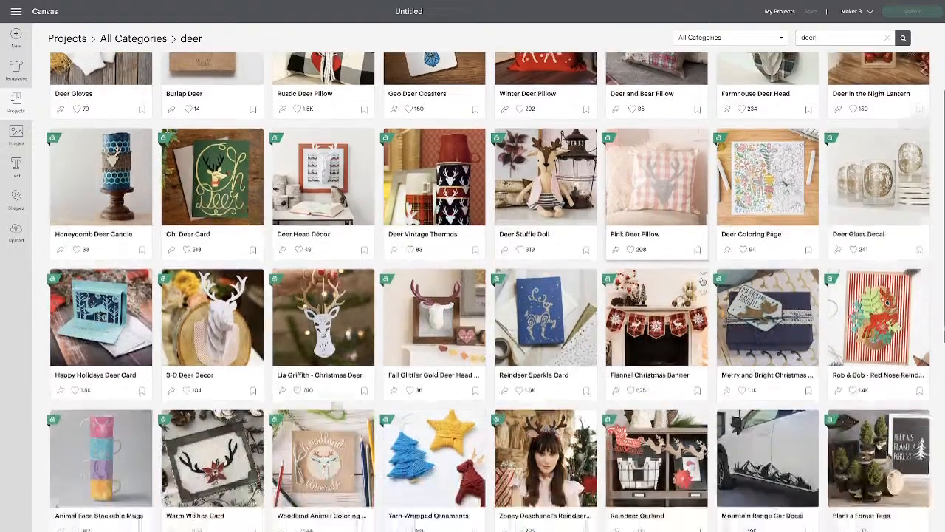
{"action": "scroll", "coordinate": [702, 280], "scroll_direction": "up", "scroll_amount": 3}
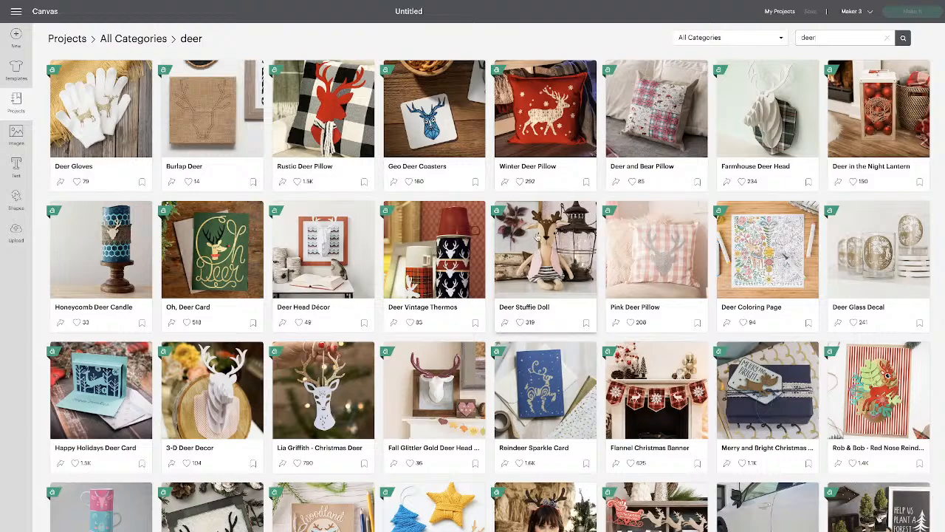
{"action": "scroll", "coordinate": [510, 185], "scroll_direction": "down", "scroll_amount": 1}
{"action": "scroll", "coordinate": [537, 236], "scroll_direction": "down", "scroll_amount": 5}
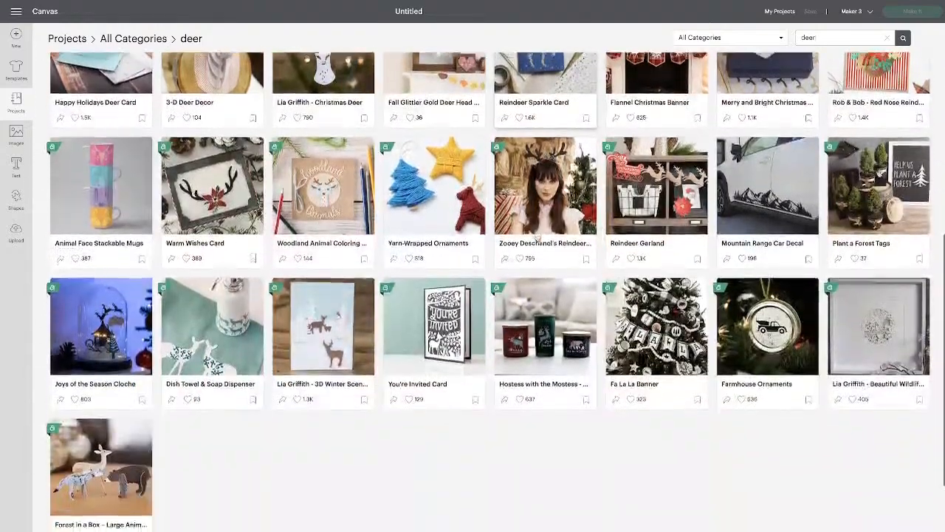
{"action": "scroll", "coordinate": [537, 236], "scroll_direction": "down", "scroll_amount": 1}
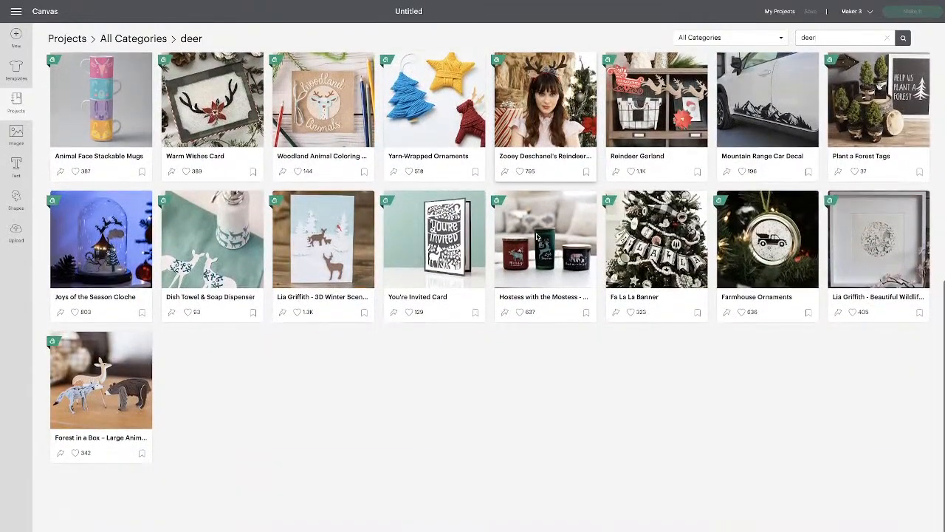
{"action": "scroll", "coordinate": [537, 236], "scroll_direction": "up", "scroll_amount": 7}
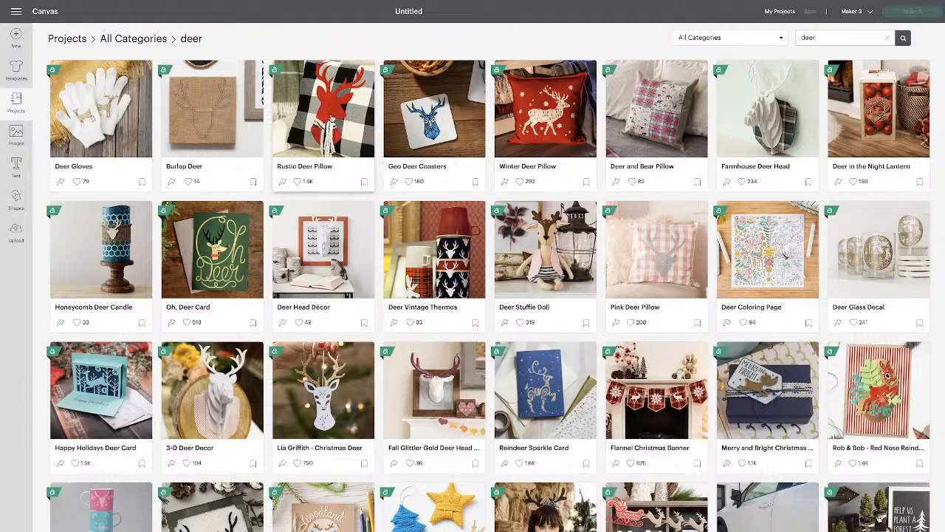
Open the Rustic Deer Pillow project and review its finished size, materials and instructions
{"action": "left_click", "coordinate": [331, 120]}
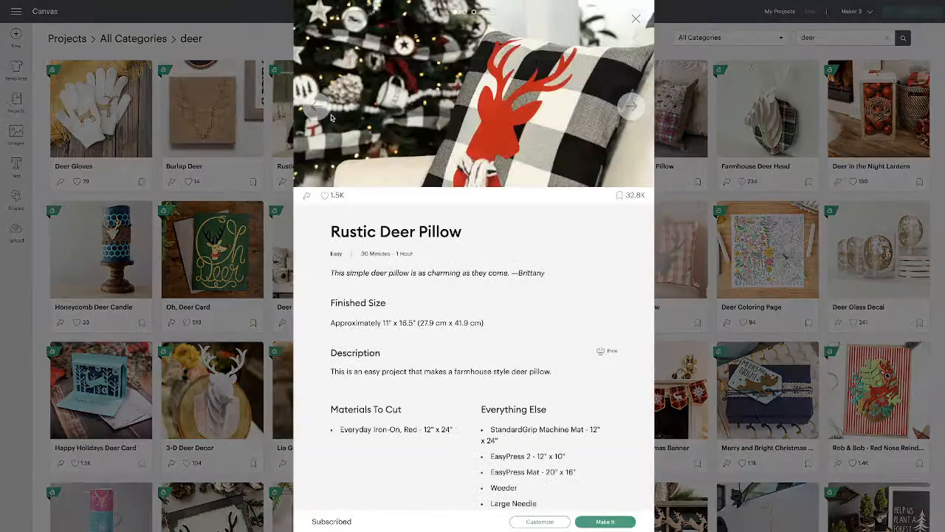
{"action": "scroll", "coordinate": [478, 294], "scroll_direction": "down", "scroll_amount": 10}
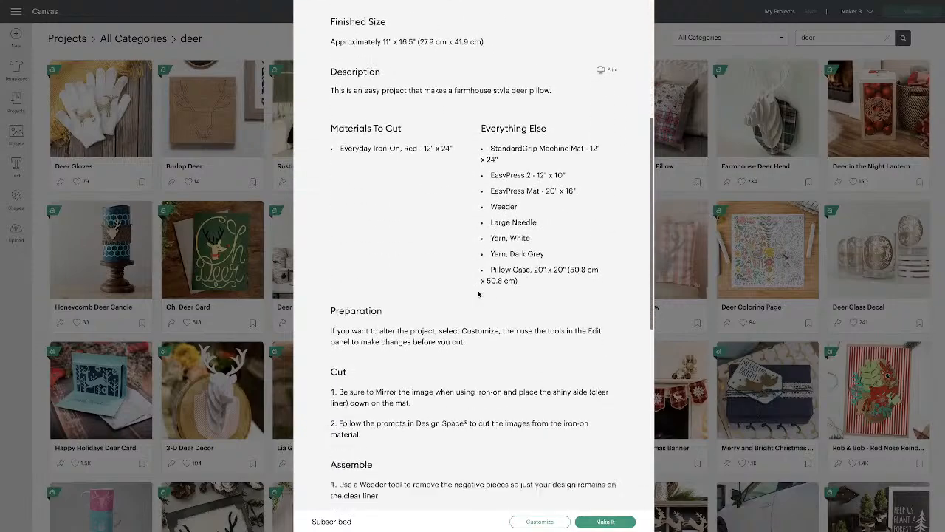
{"action": "scroll", "coordinate": [478, 294], "scroll_direction": "up", "scroll_amount": 10}
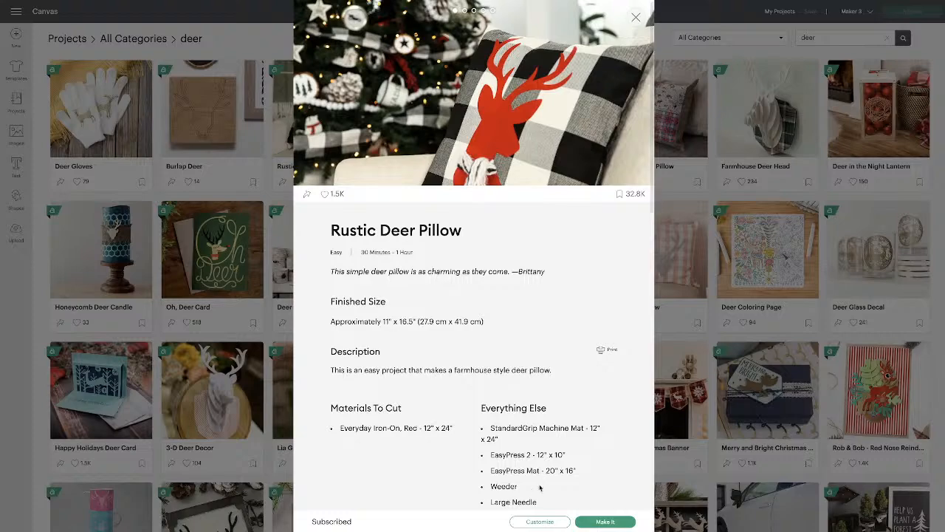
Load the Rustic Deer Pillow project onto the canvas for customizing and inspect the whole deer design
{"action": "left_click", "coordinate": [539, 524]}
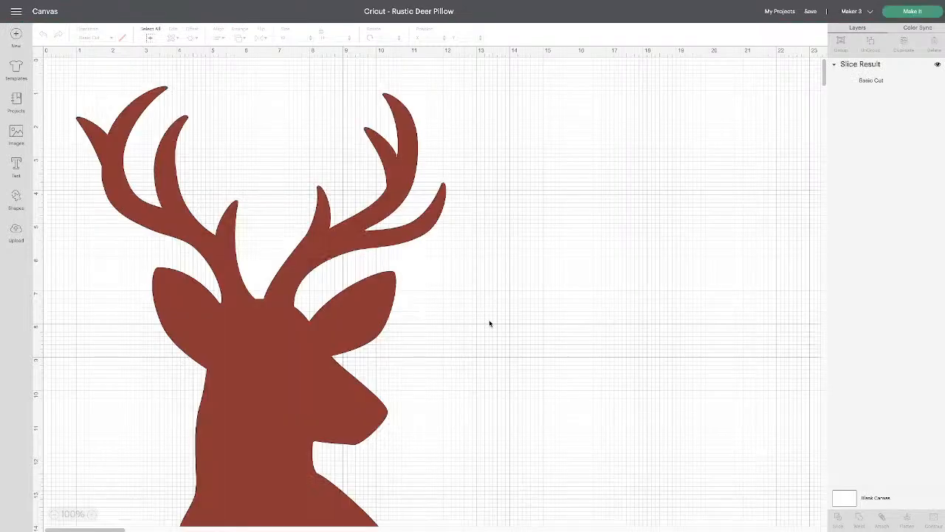
{"action": "scroll", "coordinate": [470, 326], "scroll_direction": "down", "scroll_amount": 5}
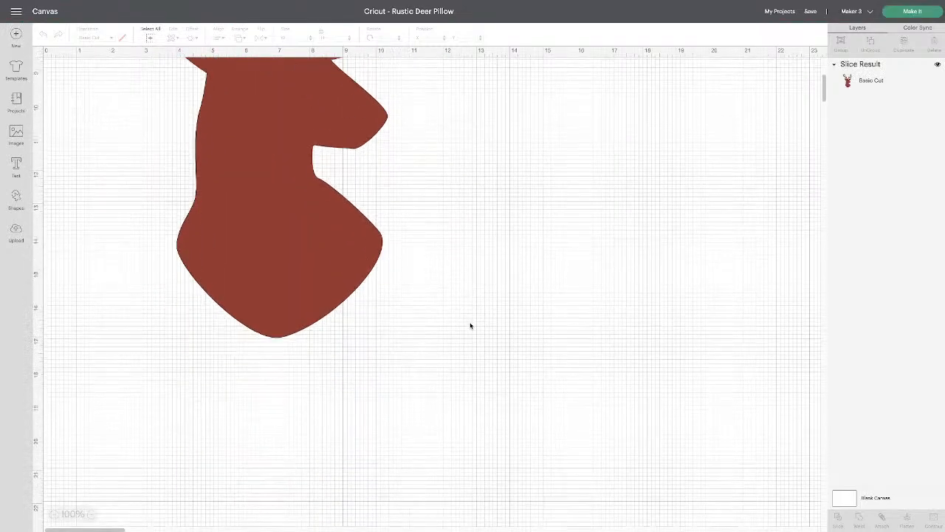
{"action": "scroll", "coordinate": [470, 325], "scroll_direction": "up", "scroll_amount": 5}
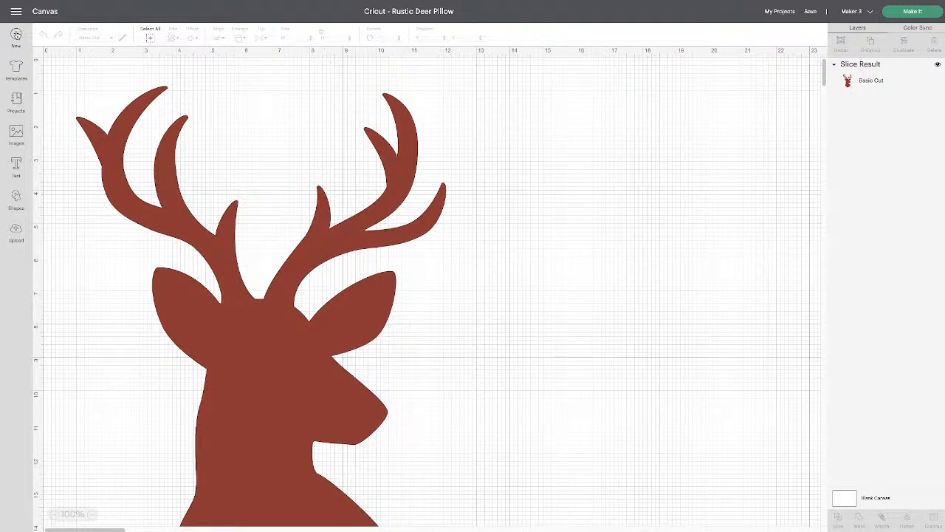
Replace the deer design with a new blank project that has a light green canvas and no gridlines
{"action": "left_click", "coordinate": [16, 34]}
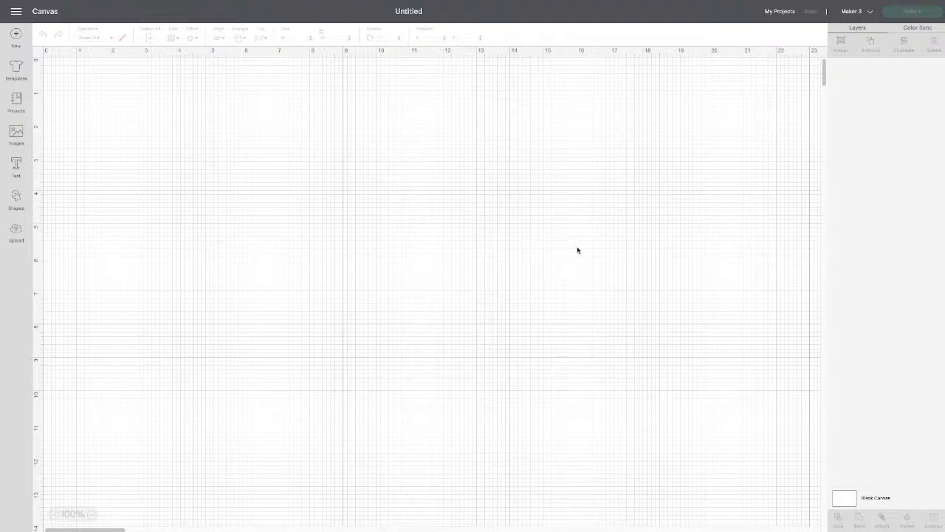
{"action": "left_click", "coordinate": [842, 501]}
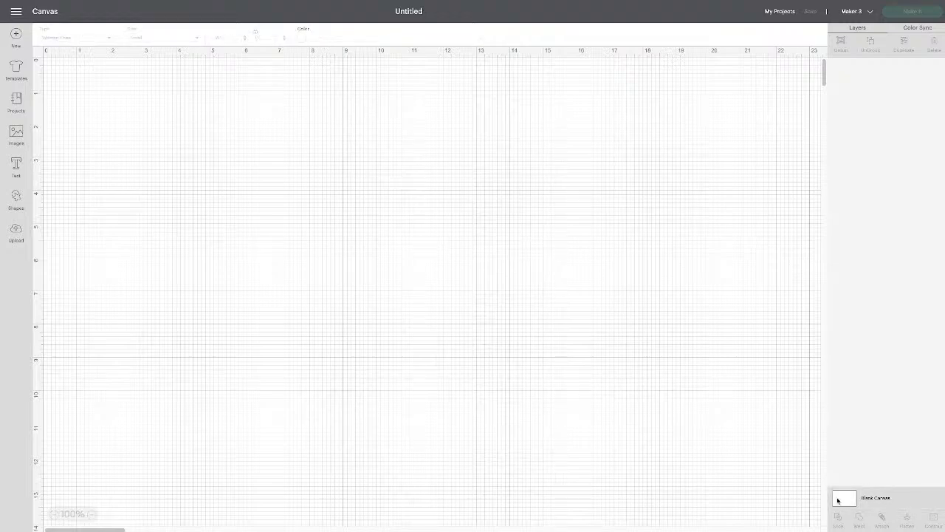
{"action": "left_click", "coordinate": [300, 40]}
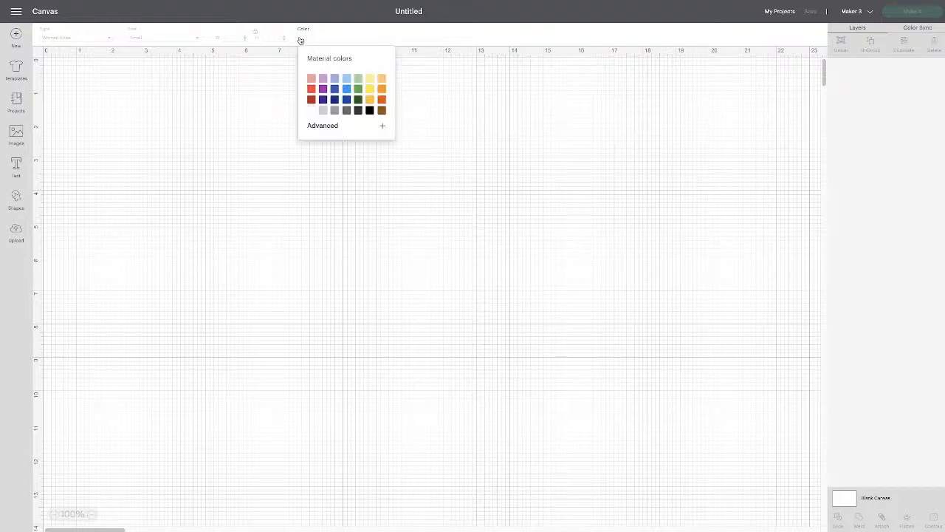
{"action": "left_click", "coordinate": [357, 78]}
{"action": "left_click", "coordinate": [37, 53]}
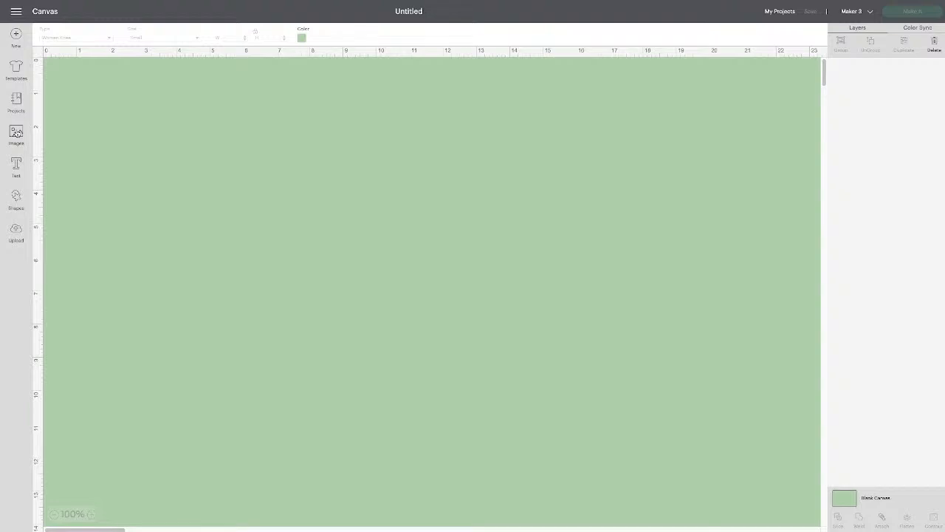
Search the image library for "bottle" and browse the matching images
{"action": "left_click", "coordinate": [16, 132]}
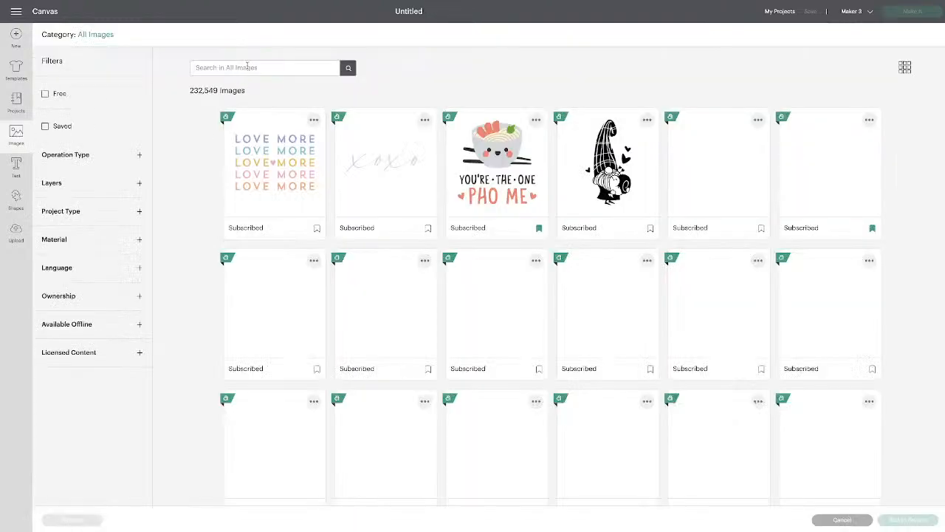
{"action": "type", "text": "bottle"}
{"action": "key", "text": "Return"}
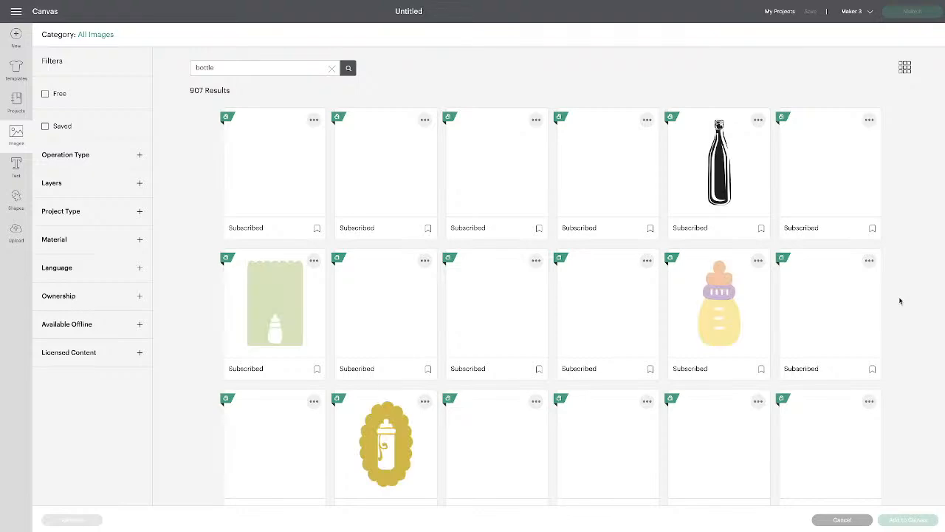
{"action": "scroll", "coordinate": [900, 301], "scroll_direction": "down", "scroll_amount": 3}
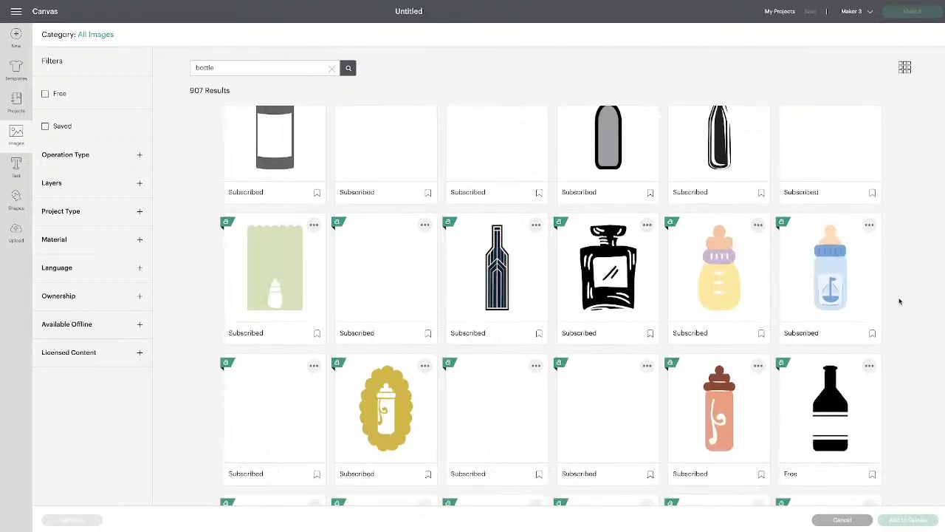
{"action": "scroll", "coordinate": [899, 300], "scroll_direction": "down", "scroll_amount": 6}
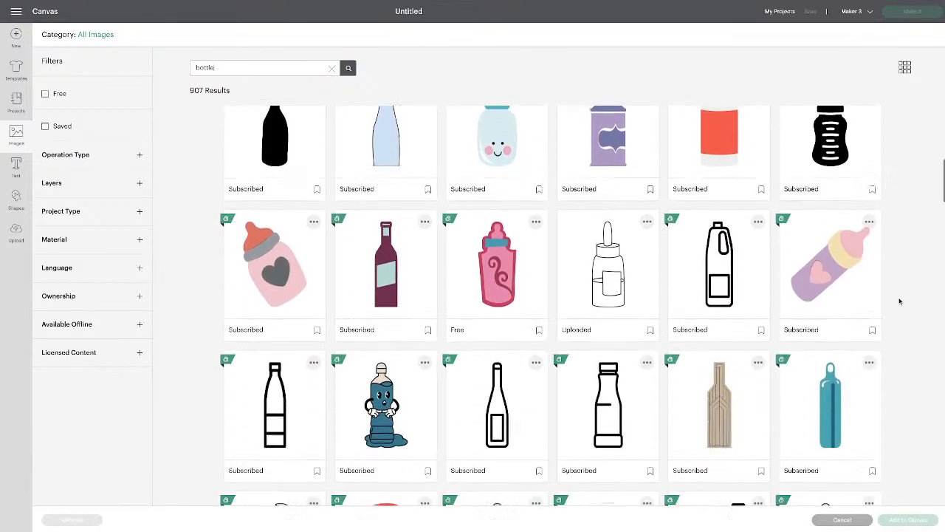
{"action": "scroll", "coordinate": [899, 301], "scroll_direction": "down", "scroll_amount": 5}
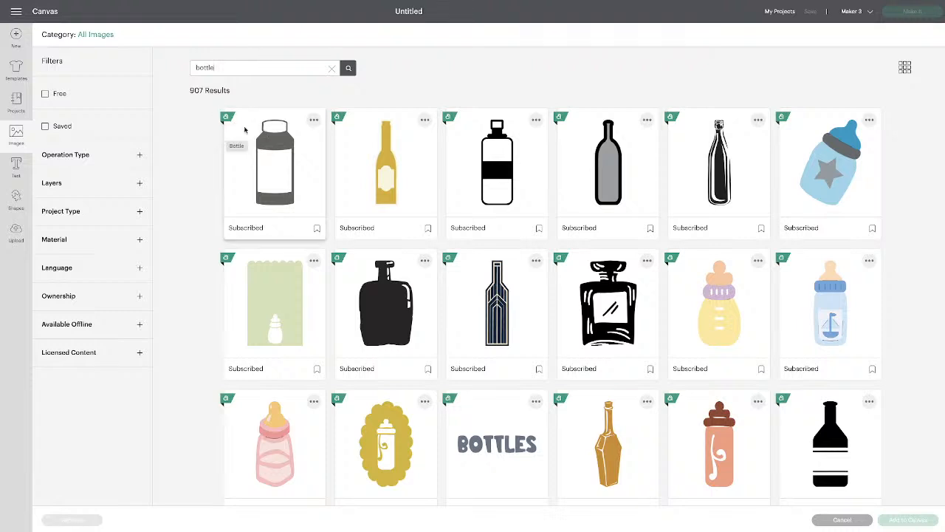
Show the details of the first bottle image and open the image set it belongs to
{"action": "left_click", "coordinate": [314, 121]}
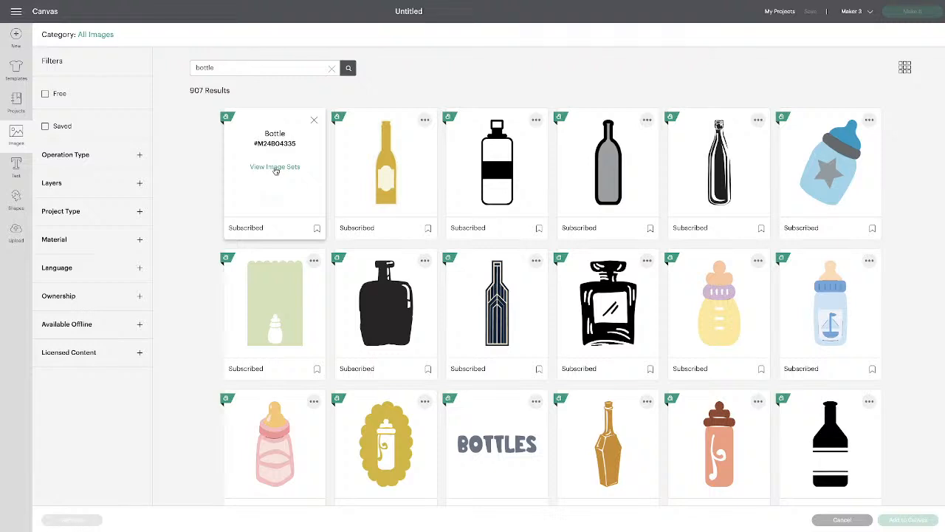
{"action": "left_click", "coordinate": [275, 167]}
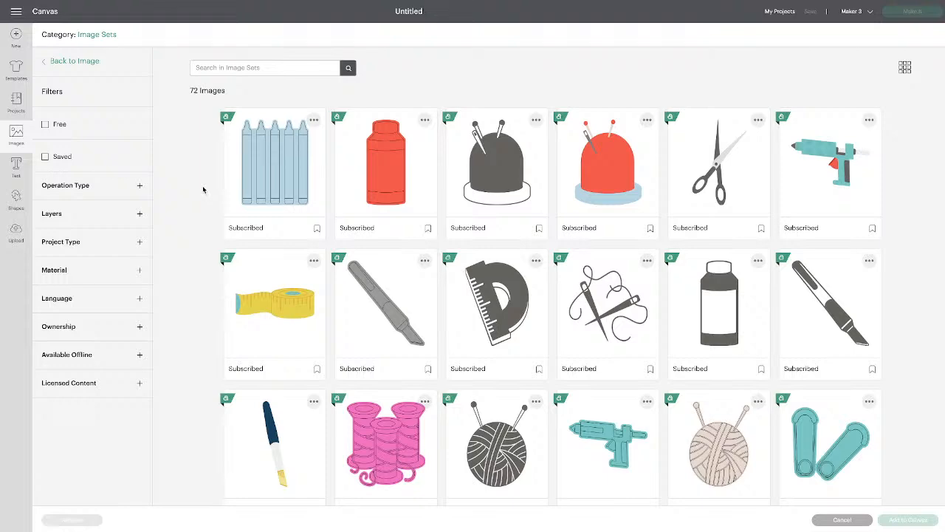
Browse through the images of the opened image set and return to its beginning
{"action": "scroll", "coordinate": [204, 189], "scroll_direction": "down", "scroll_amount": 2}
{"action": "scroll", "coordinate": [204, 188], "scroll_direction": "up", "scroll_amount": 2}
{"action": "scroll", "coordinate": [885, 320], "scroll_direction": "down", "scroll_amount": 10}
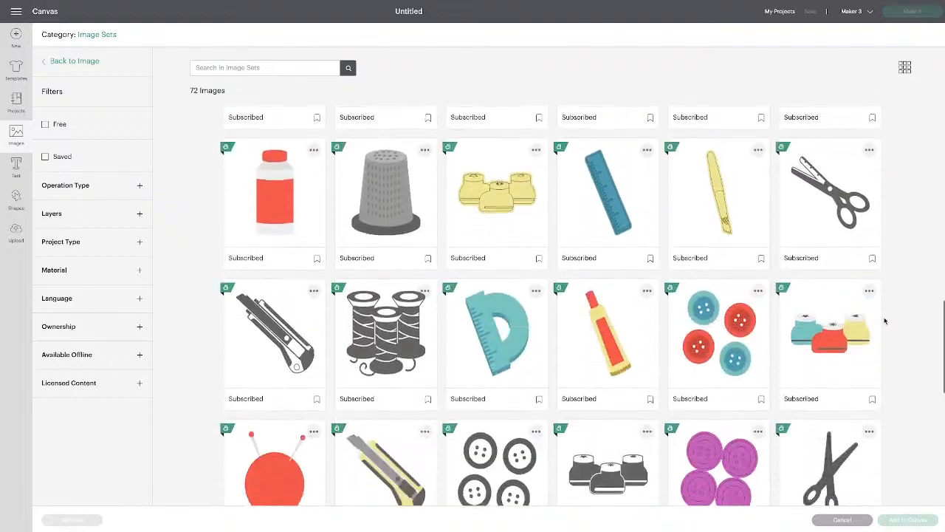
{"action": "scroll", "coordinate": [884, 321], "scroll_direction": "down", "scroll_amount": 6}
{"action": "scroll", "coordinate": [884, 321], "scroll_direction": "up", "scroll_amount": 5}
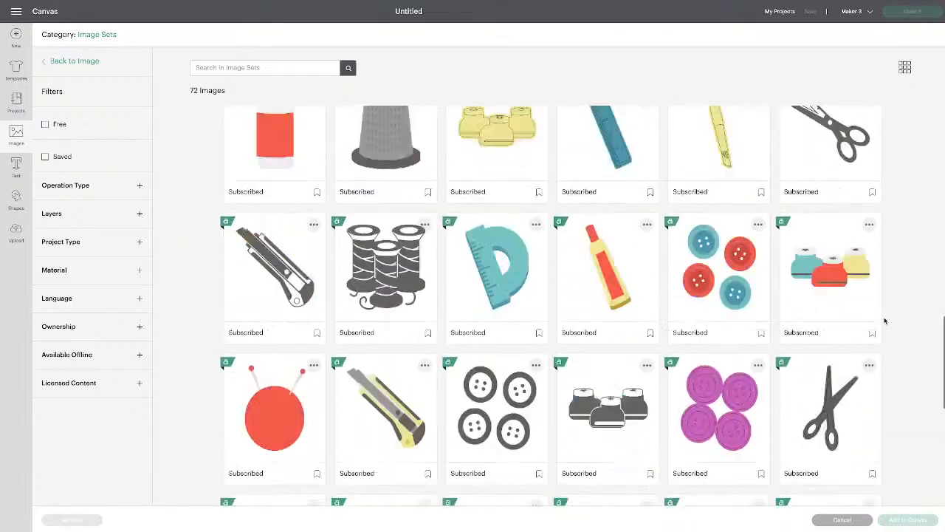
{"action": "scroll", "coordinate": [885, 320], "scroll_direction": "up", "scroll_amount": 8}
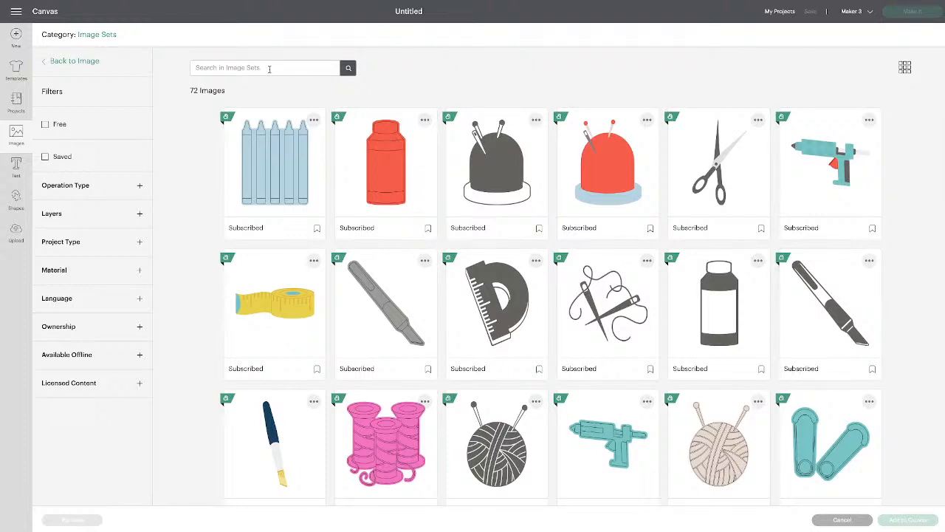
Search the image set for "bottle", show the details of the first bottle image and clear the search
{"action": "type", "text": "bottle"}
{"action": "key", "text": "Return"}
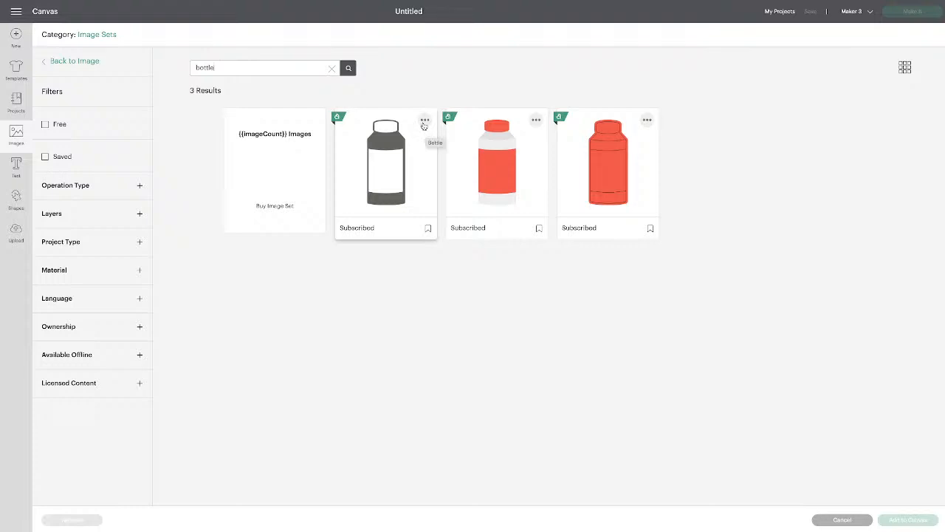
{"action": "left_click", "coordinate": [425, 121]}
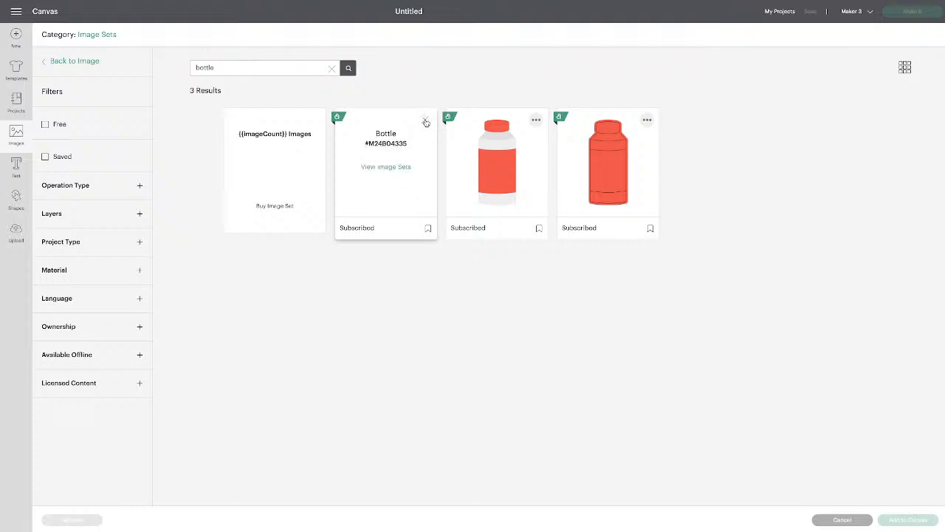
{"action": "left_click", "coordinate": [331, 68]}
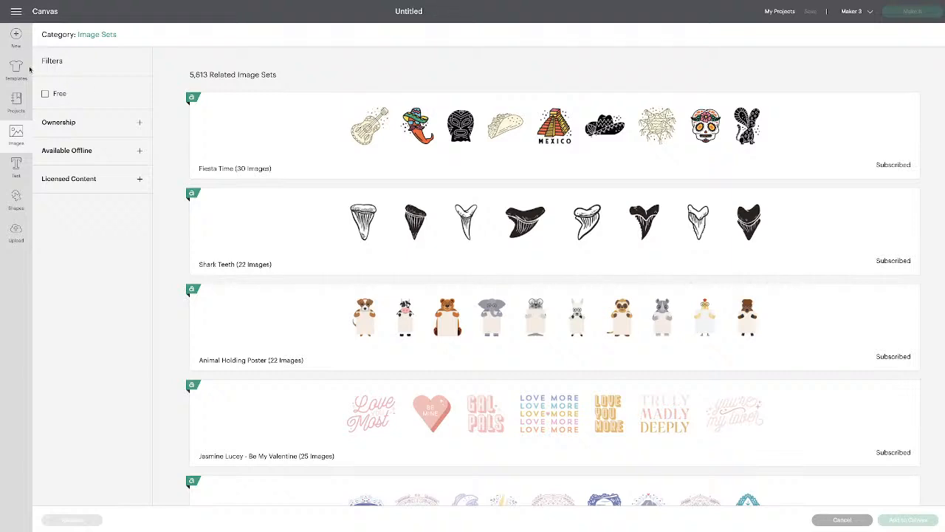
Reopen the image library, search the image sets for "bottle" and clear the search
{"action": "left_click", "coordinate": [16, 134]}
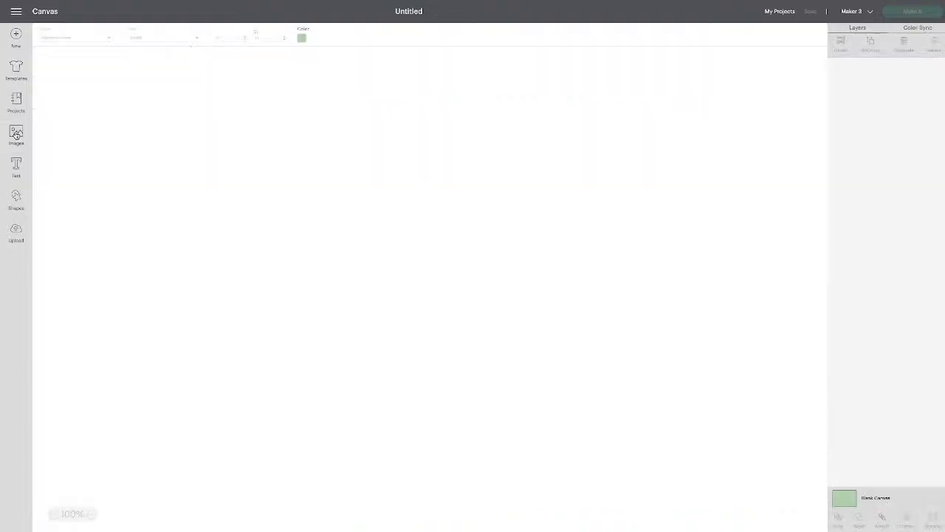
{"action": "left_click", "coordinate": [16, 134]}
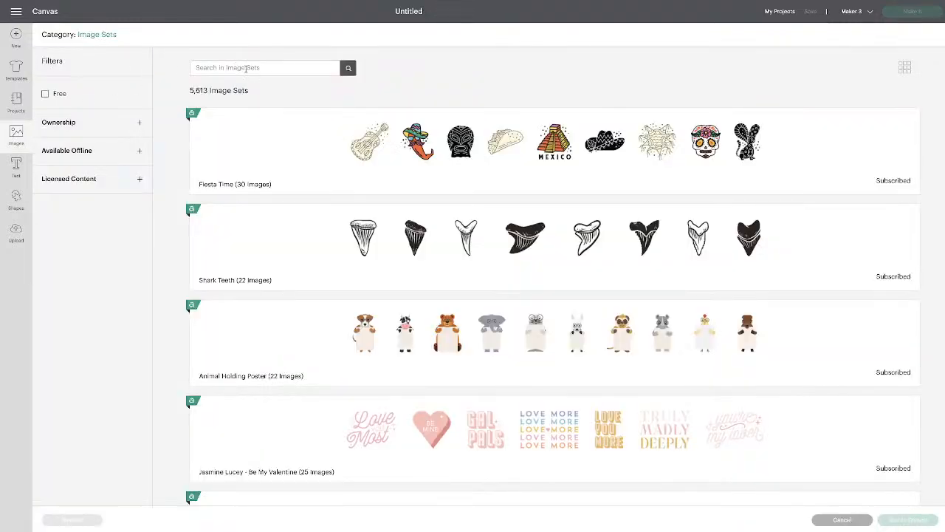
{"action": "left_click", "coordinate": [246, 68]}
{"action": "type", "text": "bottle"}
{"action": "key", "text": "Return"}
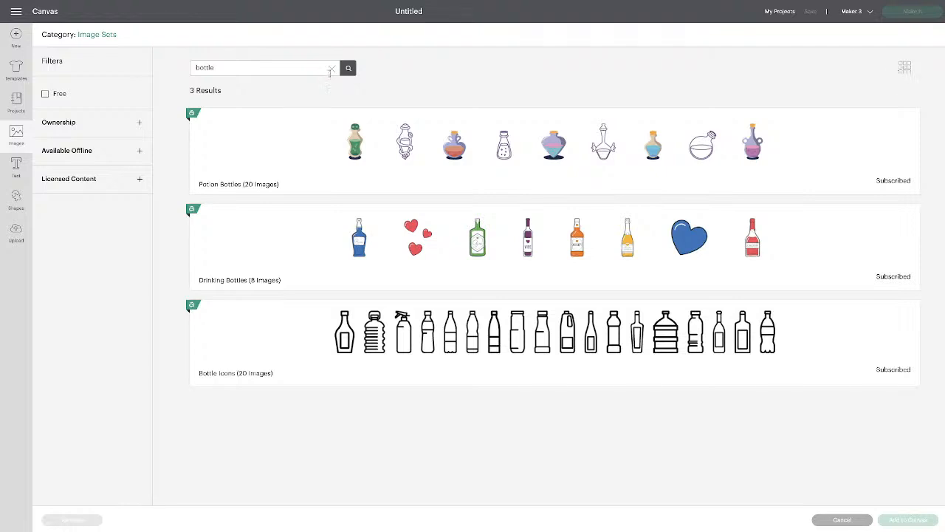
{"action": "left_click", "coordinate": [332, 69]}
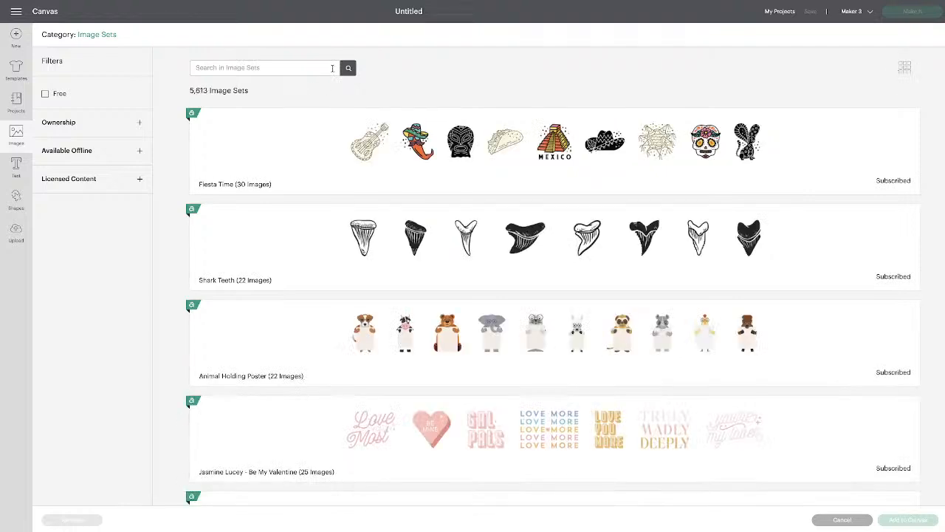
Expand the Ownership and Available Offline filters for image sets, leave the library and reopen it
{"action": "left_click", "coordinate": [63, 124]}
{"action": "left_click", "coordinate": [69, 167]}
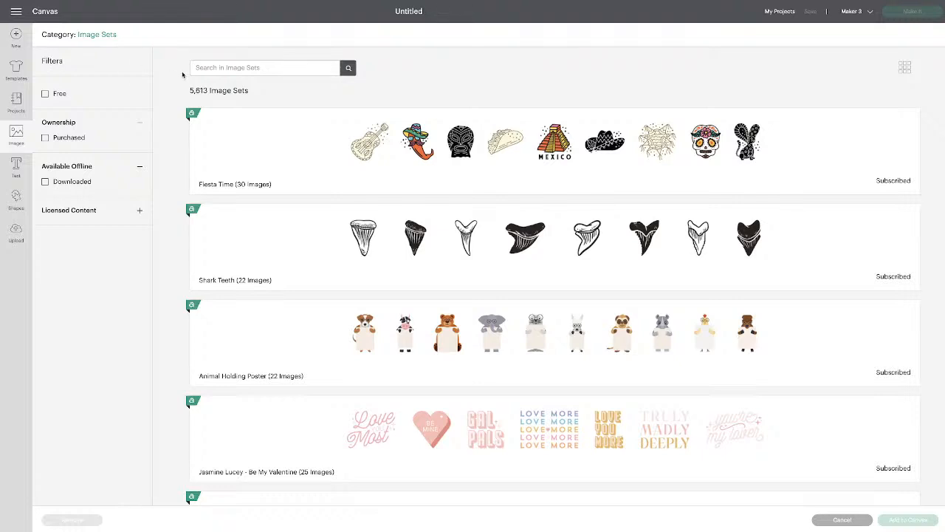
{"action": "left_click", "coordinate": [843, 520]}
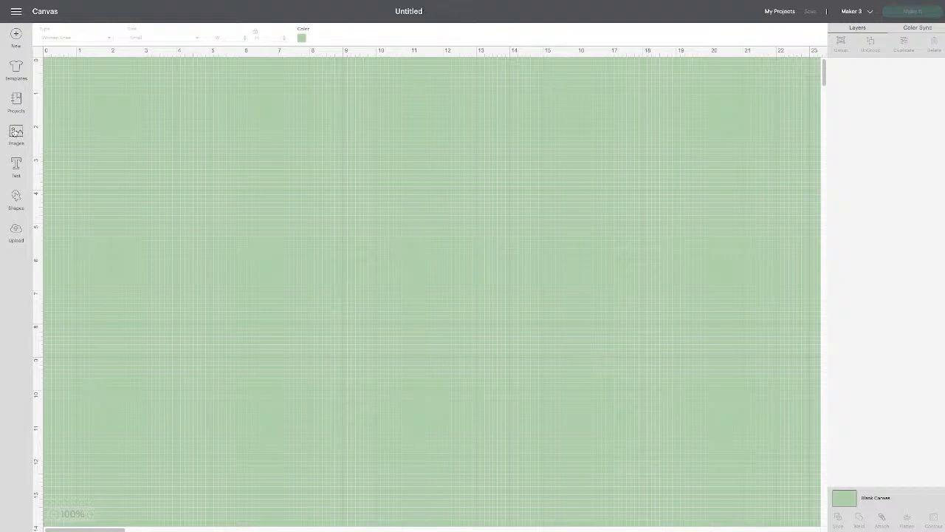
{"action": "left_click", "coordinate": [15, 133]}
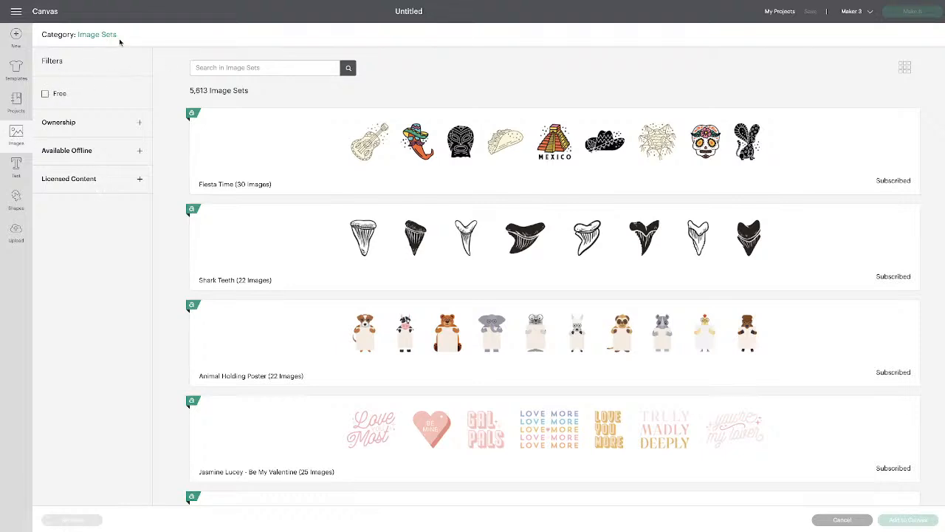
Switch from My Projects to the projects in All Categories and return to the image library
{"action": "left_click", "coordinate": [780, 11]}
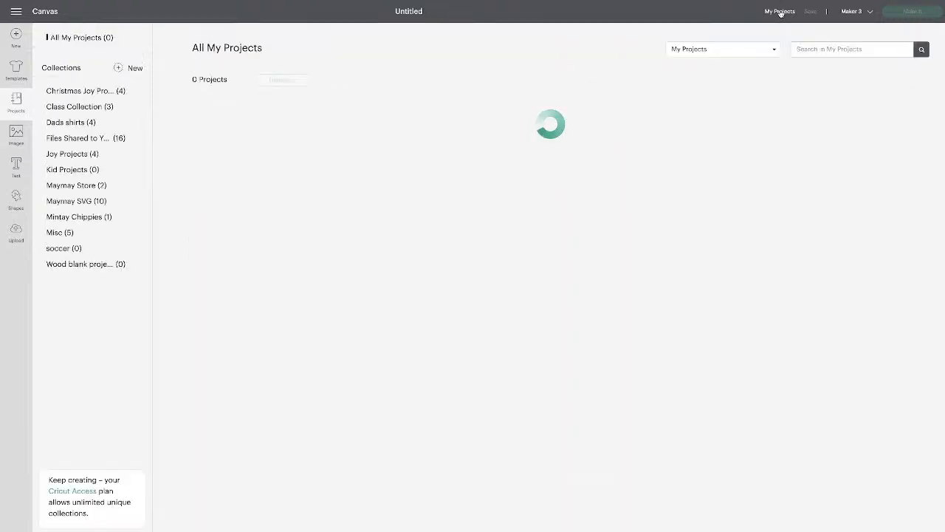
{"action": "left_click", "coordinate": [762, 51]}
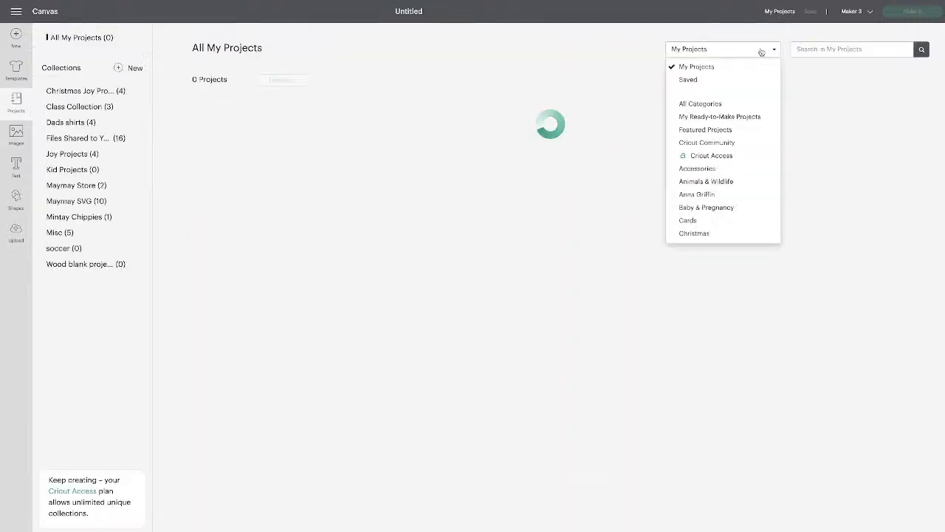
{"action": "left_click", "coordinate": [714, 105]}
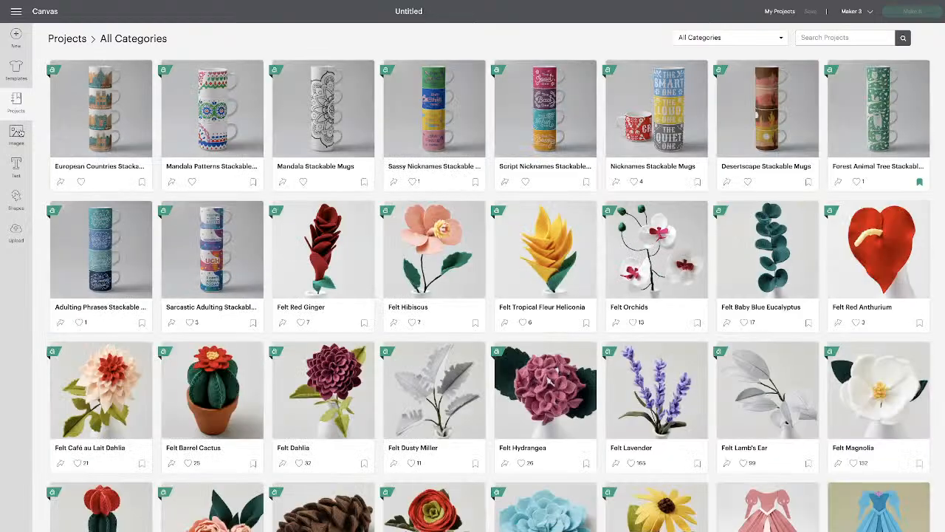
{"action": "left_click", "coordinate": [16, 133]}
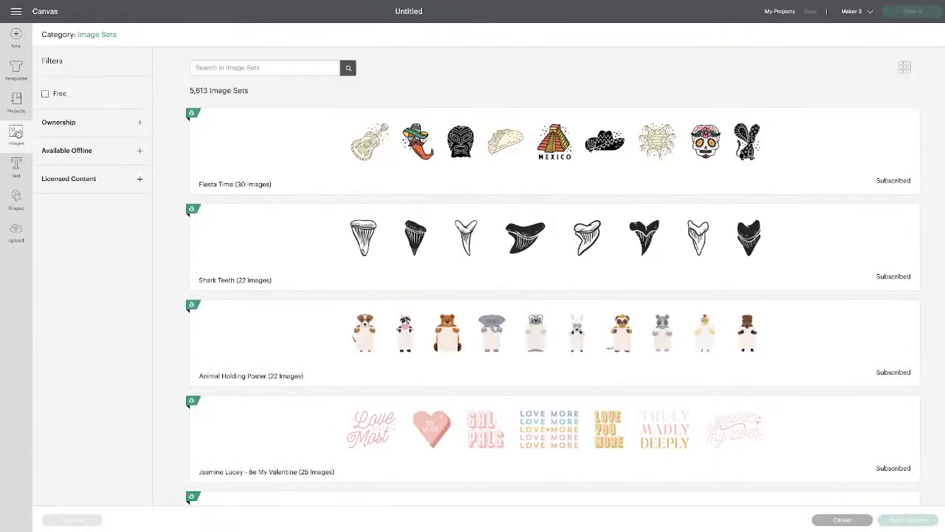
Expand the Ownership, Available Offline and Licensed Content filters for the image sets
{"action": "left_click", "coordinate": [65, 124]}
{"action": "left_click", "coordinate": [73, 168]}
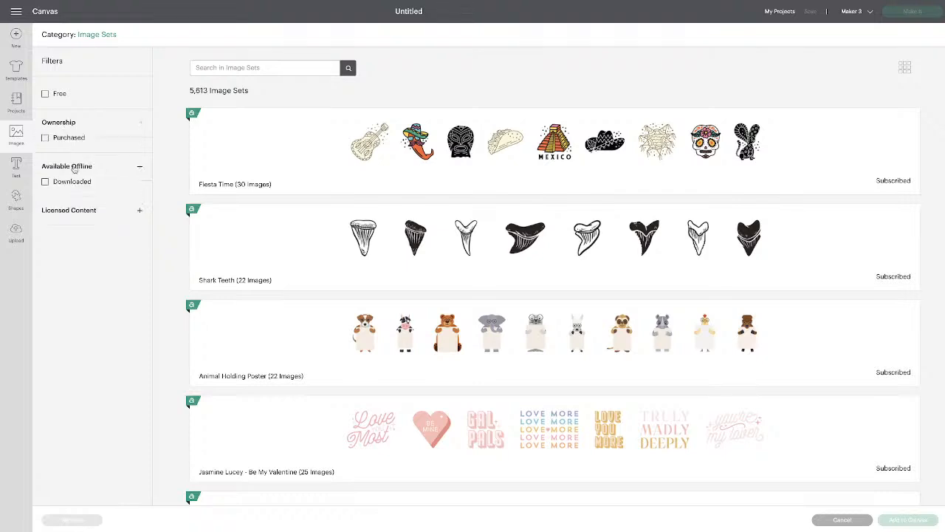
{"action": "left_click", "coordinate": [80, 212]}
Start a new blank project and open the image library with the All Images category
{"action": "left_click", "coordinate": [16, 35]}
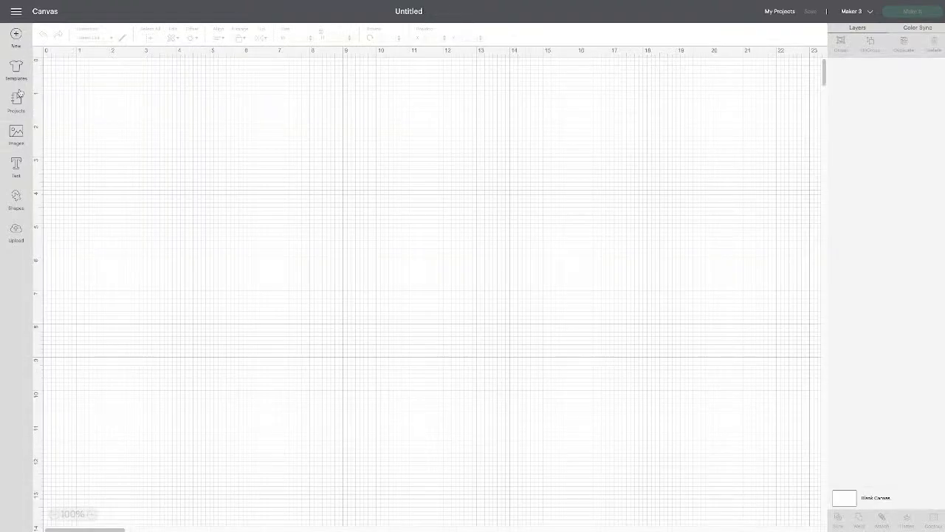
{"action": "left_click", "coordinate": [16, 133]}
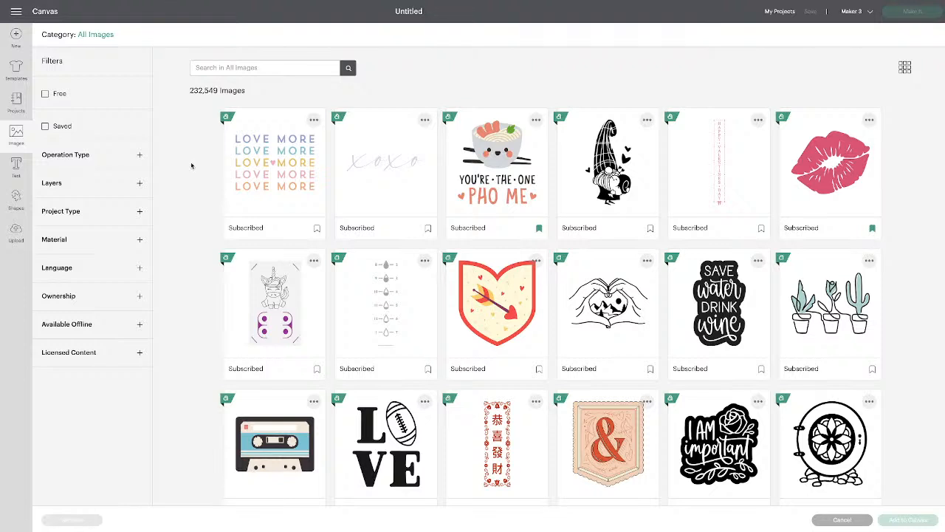
Search all images for "bottle", show the details of the first bottle image and hide them again
{"action": "left_click", "coordinate": [256, 67]}
{"action": "type", "text": "bottle"}
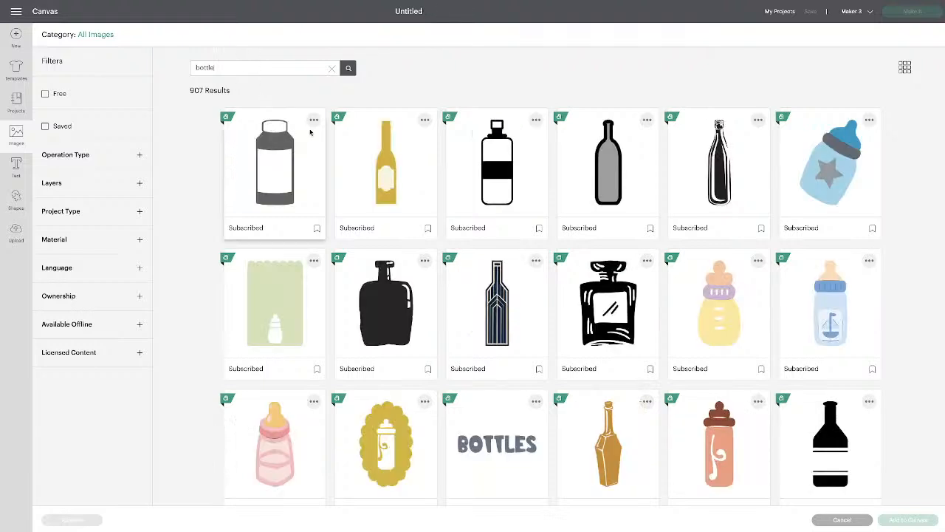
{"action": "left_click", "coordinate": [314, 121]}
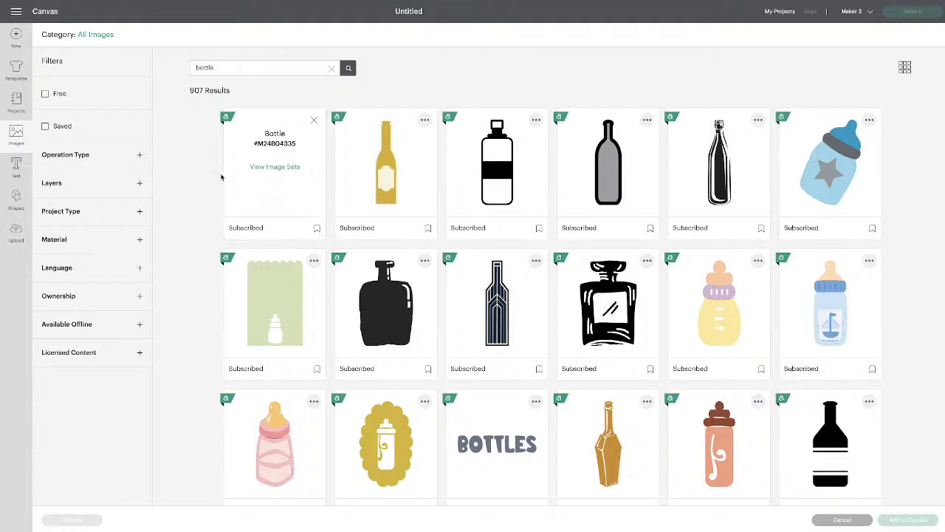
{"action": "left_click", "coordinate": [315, 121]}
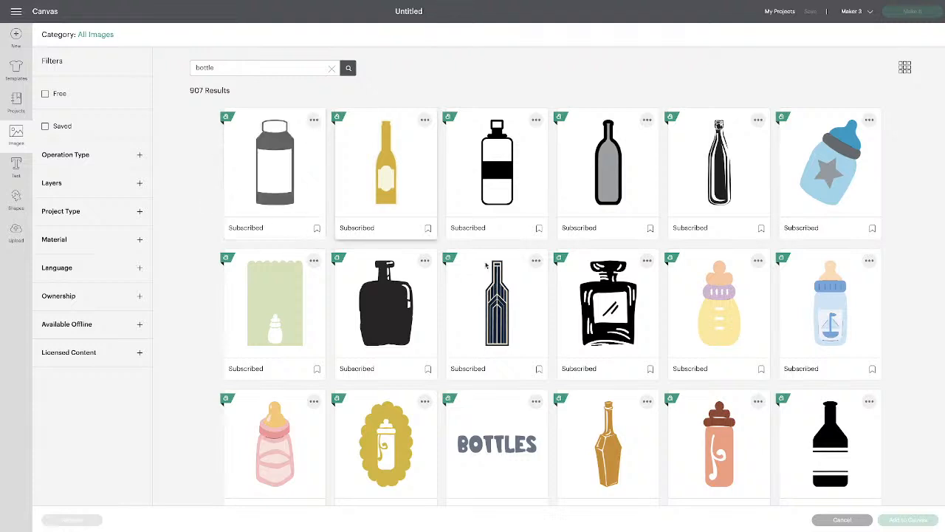
Select the light blue smiling baby bottle and the black-and-white winking bottle character with arms and legs
{"action": "scroll", "coordinate": [889, 423], "scroll_direction": "down", "scroll_amount": 5}
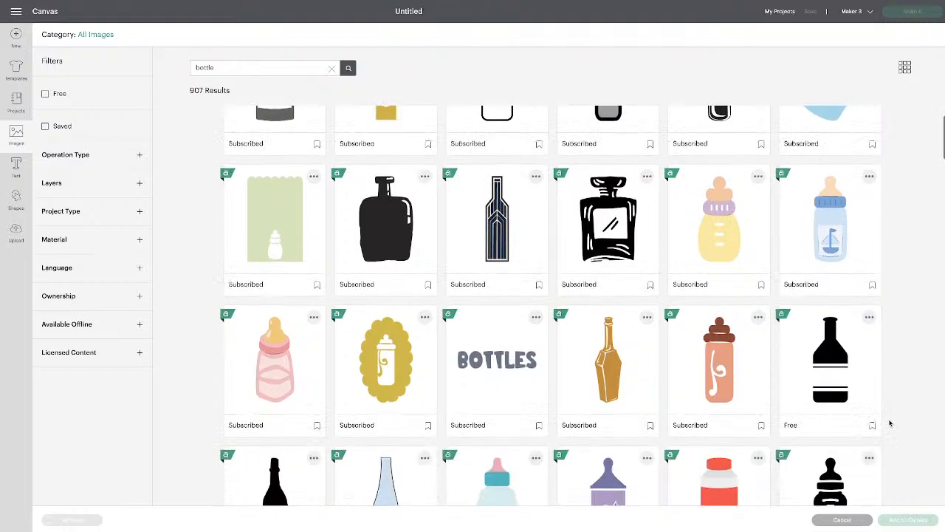
{"action": "scroll", "coordinate": [891, 423], "scroll_direction": "down", "scroll_amount": 2}
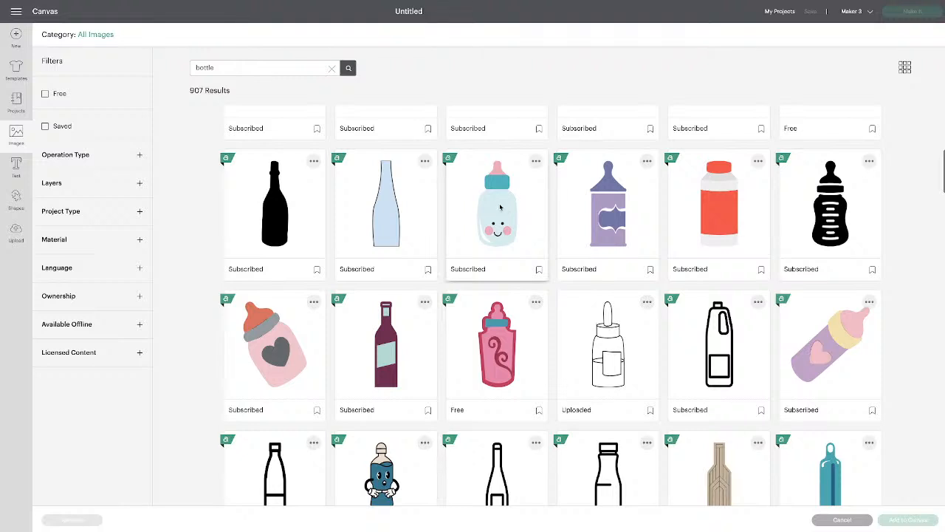
{"action": "left_click", "coordinate": [500, 207]}
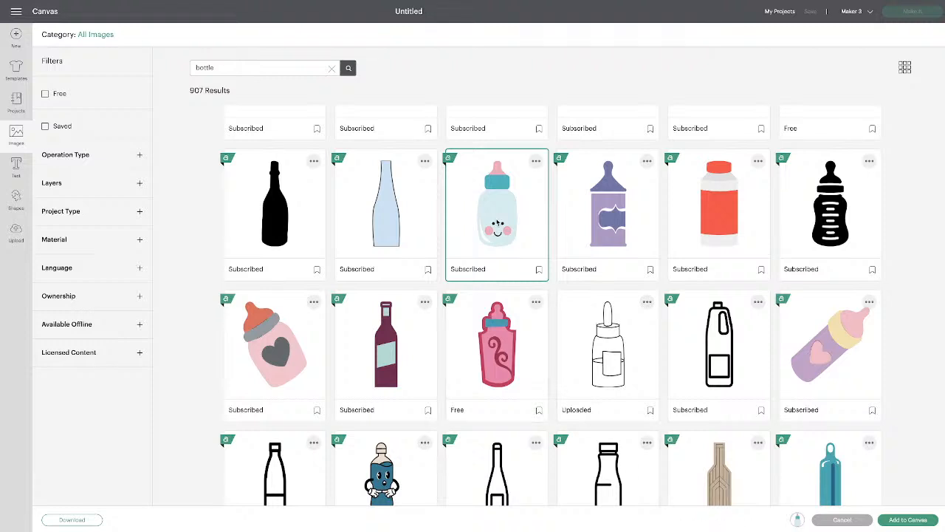
{"action": "scroll", "coordinate": [543, 327], "scroll_direction": "down", "scroll_amount": 5}
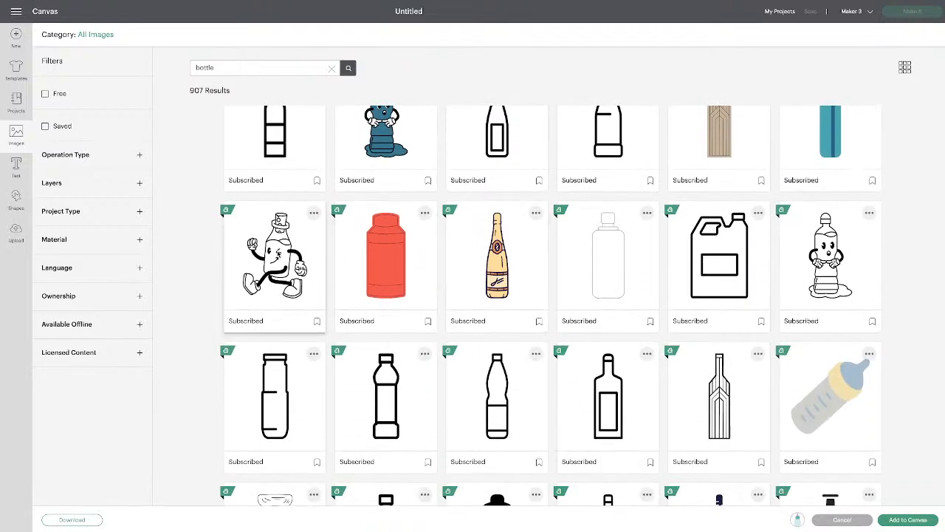
{"action": "left_click", "coordinate": [274, 259]}
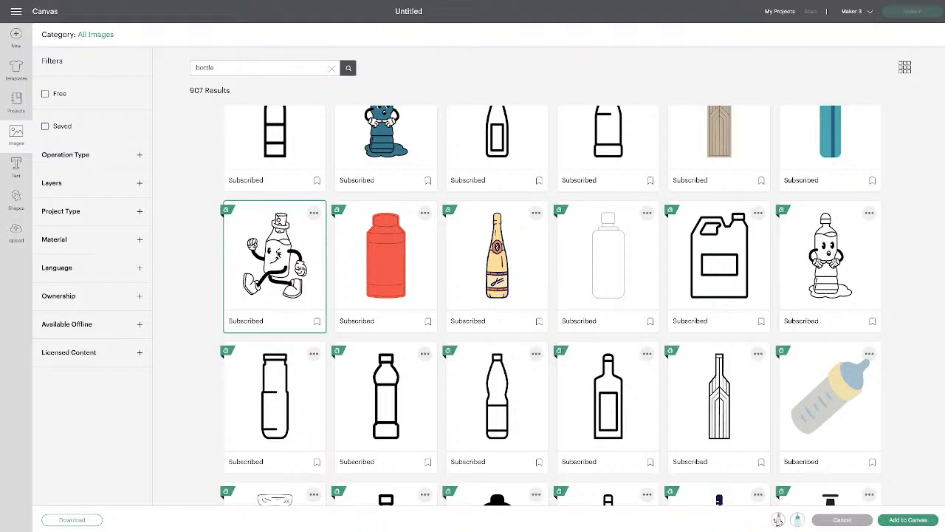
Bookmark the Glue bottle image farther down the search results
{"action": "scroll", "coordinate": [649, 413], "scroll_direction": "up", "scroll_amount": 1}
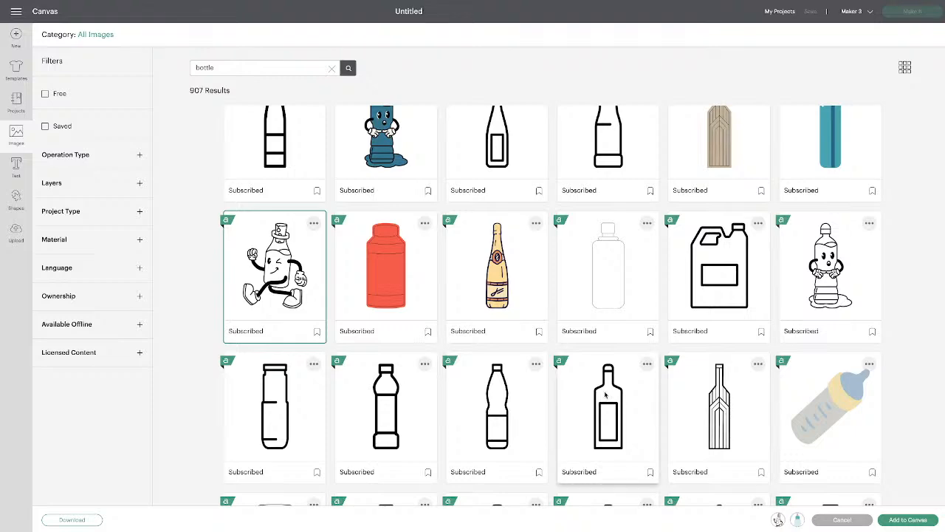
{"action": "scroll", "coordinate": [606, 395], "scroll_direction": "down", "scroll_amount": 5}
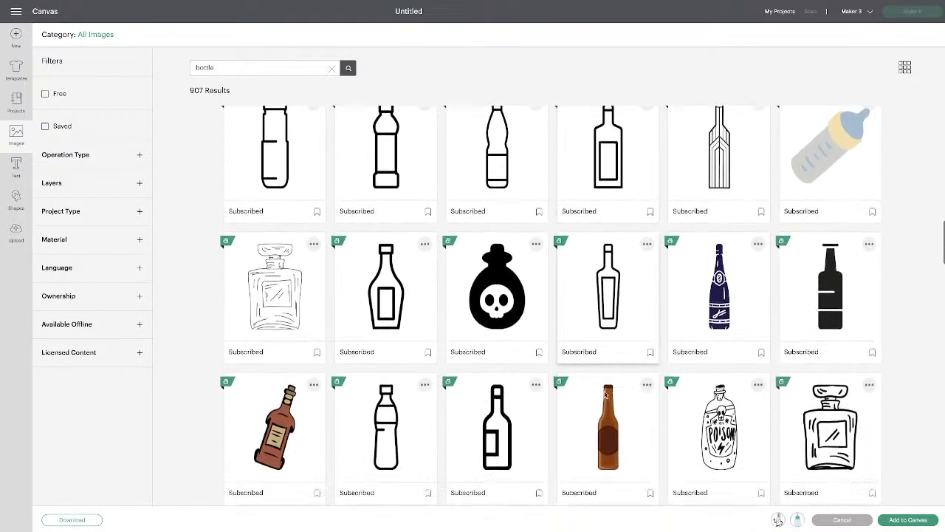
{"action": "scroll", "coordinate": [606, 395], "scroll_direction": "down", "scroll_amount": 4}
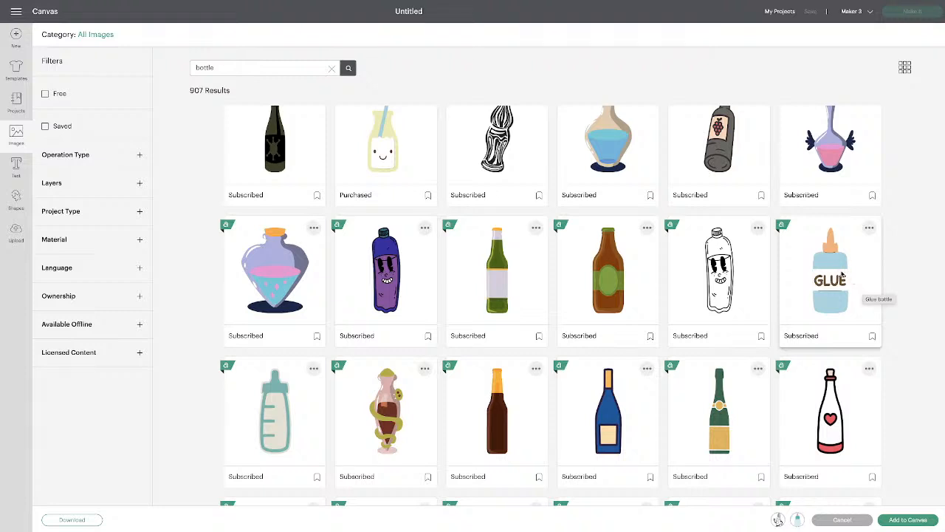
{"action": "left_click", "coordinate": [872, 337]}
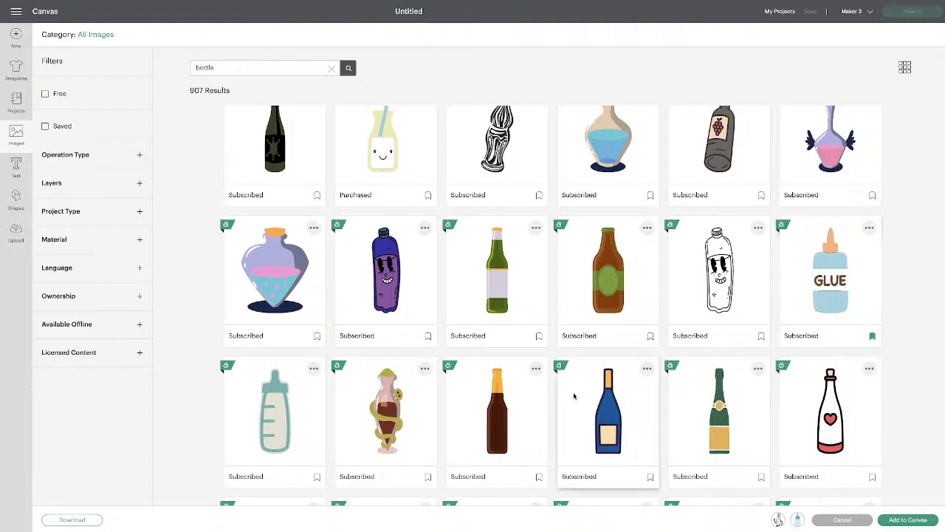
Add the black and blue water bottle image to the current selection
{"action": "scroll", "coordinate": [471, 416], "scroll_direction": "down", "scroll_amount": 2}
{"action": "scroll", "coordinate": [471, 416], "scroll_direction": "down", "scroll_amount": 2}
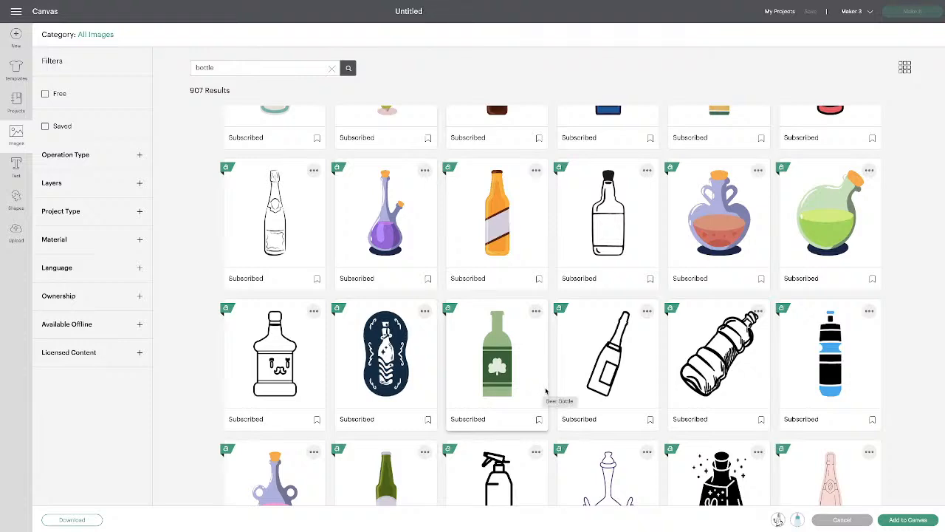
{"action": "scroll", "coordinate": [545, 396], "scroll_direction": "down", "scroll_amount": 1}
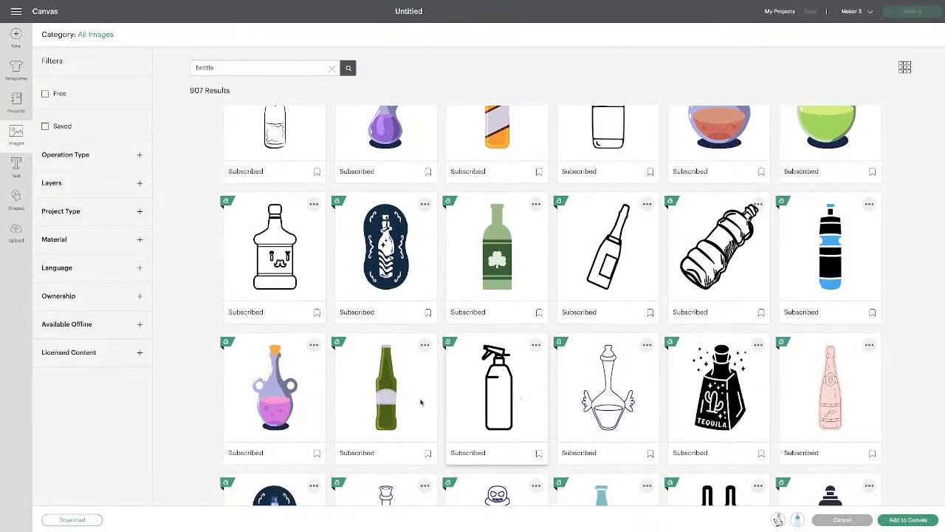
{"action": "left_click", "coordinate": [832, 265]}
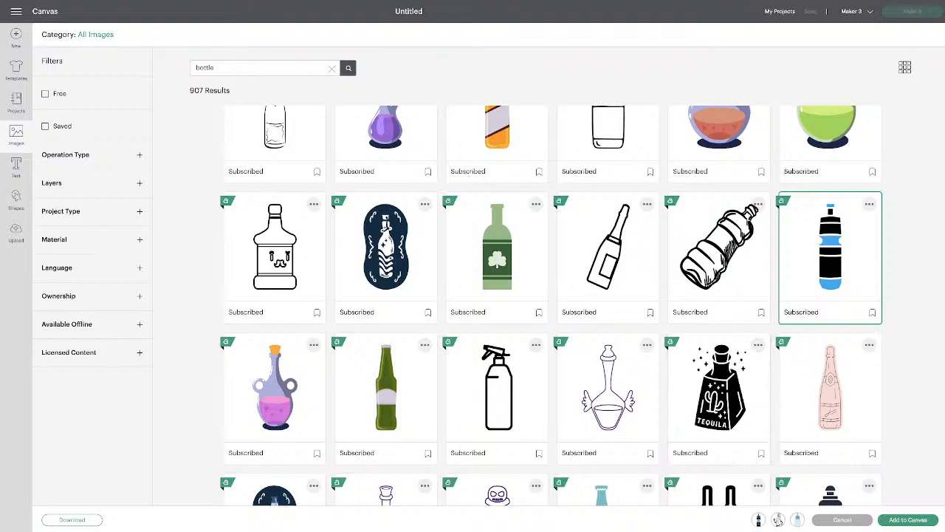
Remove the black and blue water bottle and the winking bottle character from the selection and add the baby bottle to the canvas
{"action": "left_click", "coordinate": [758, 521]}
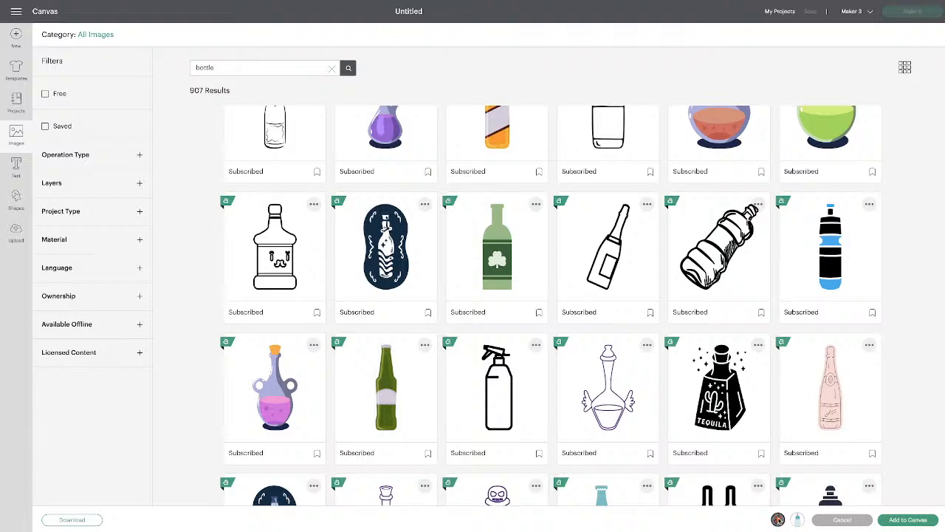
{"action": "left_click", "coordinate": [778, 519]}
{"action": "left_click", "coordinate": [908, 520]}
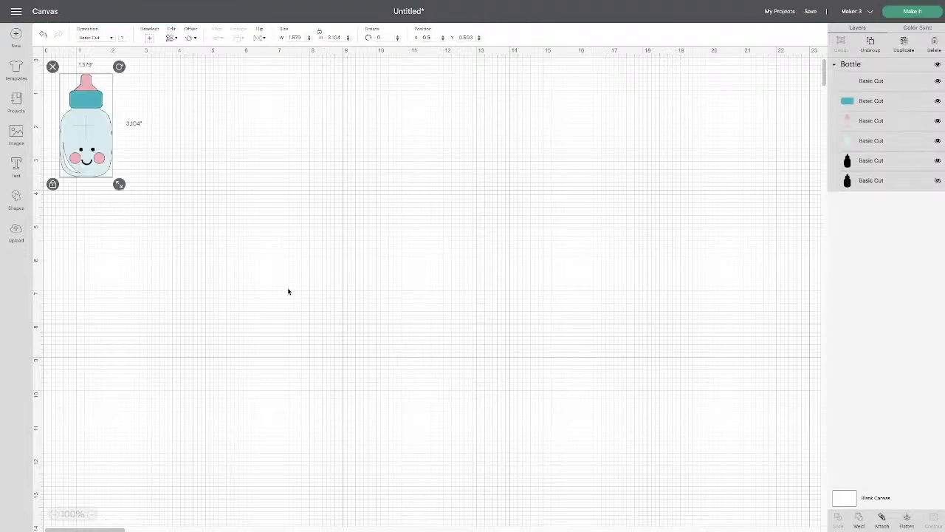
Search the images for "bottle" and add the gold wine bottle, the black perfume bottle and the brown coffin-shaped bottle to the canvas
{"action": "left_click", "coordinate": [16, 167]}
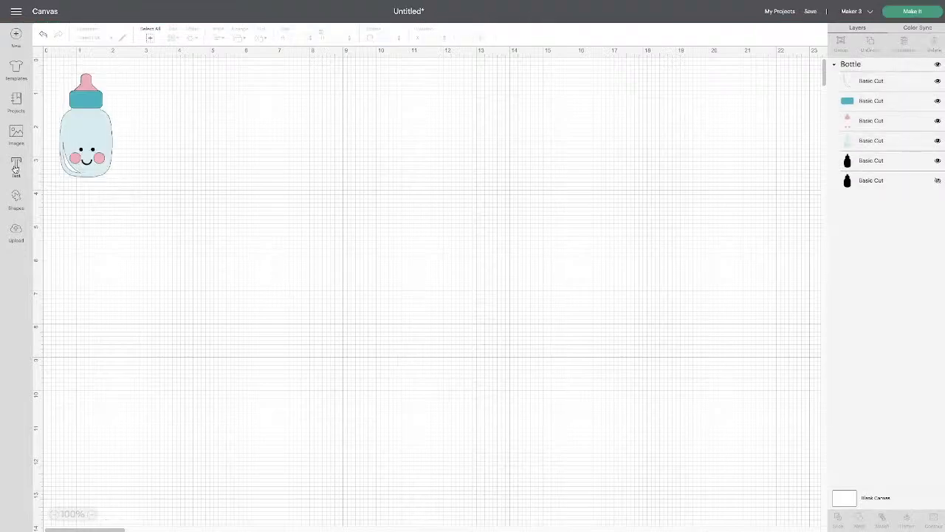
{"action": "left_click", "coordinate": [16, 131]}
{"action": "type", "text": "bottle"}
{"action": "key", "text": "Return"}
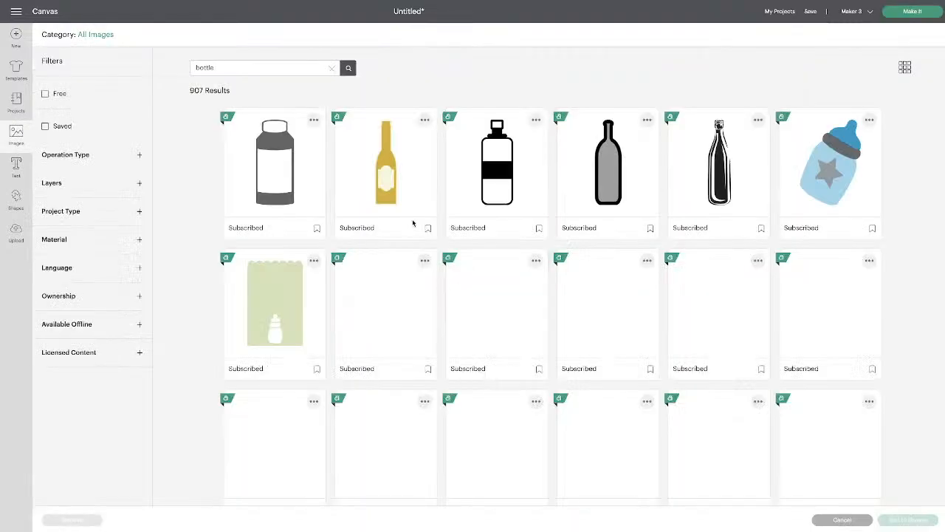
{"action": "left_click", "coordinate": [400, 193]}
{"action": "left_click", "coordinate": [622, 328]}
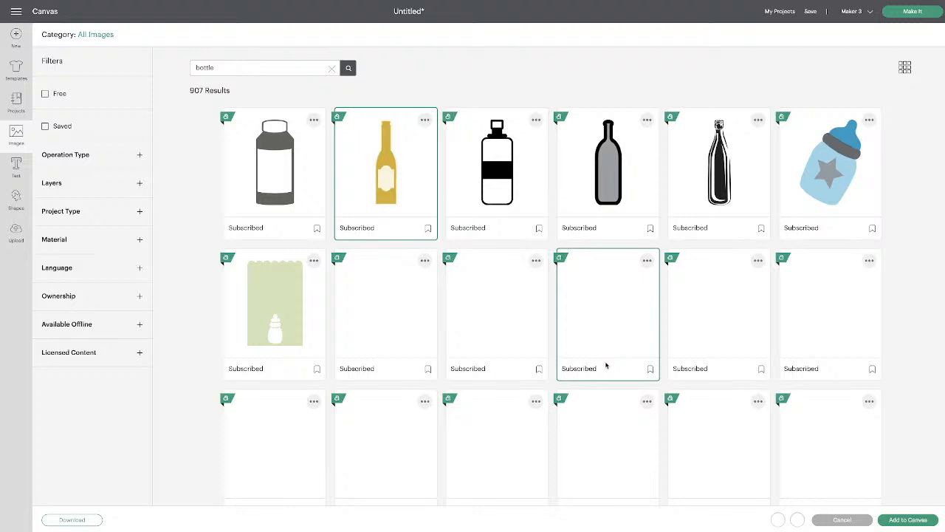
{"action": "left_click", "coordinate": [603, 473]}
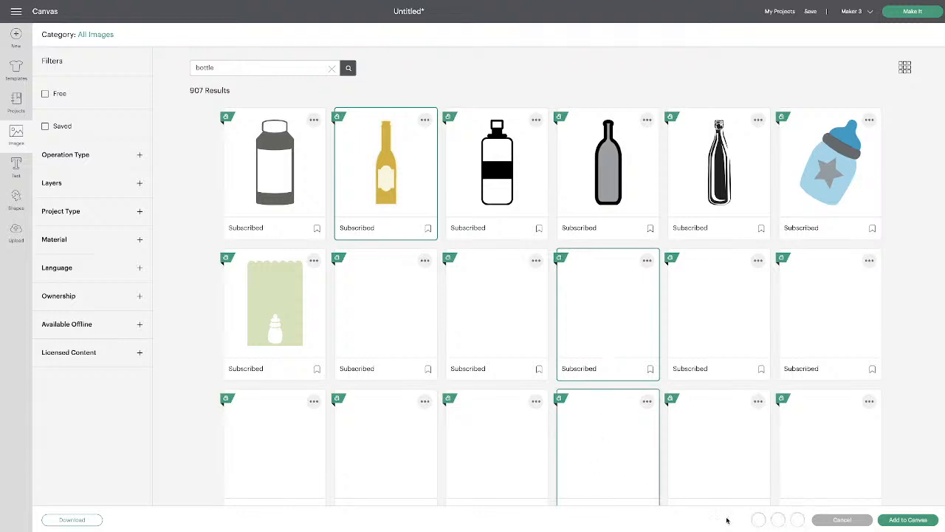
{"action": "left_click", "coordinate": [909, 520]}
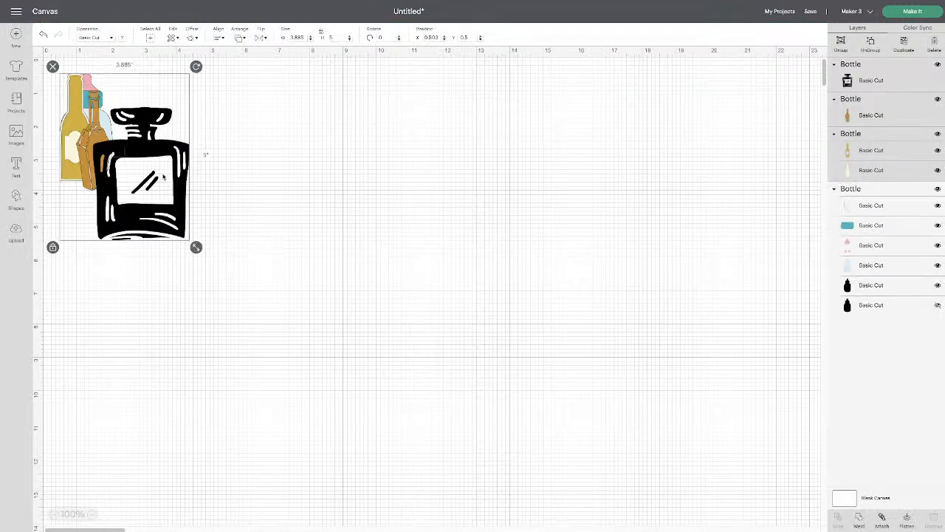
Spread the three added bottles apart in a row beside the baby bottle and delete all three together
{"action": "left_click_drag", "start_coordinate": [150, 179], "coordinate": [334, 195]}
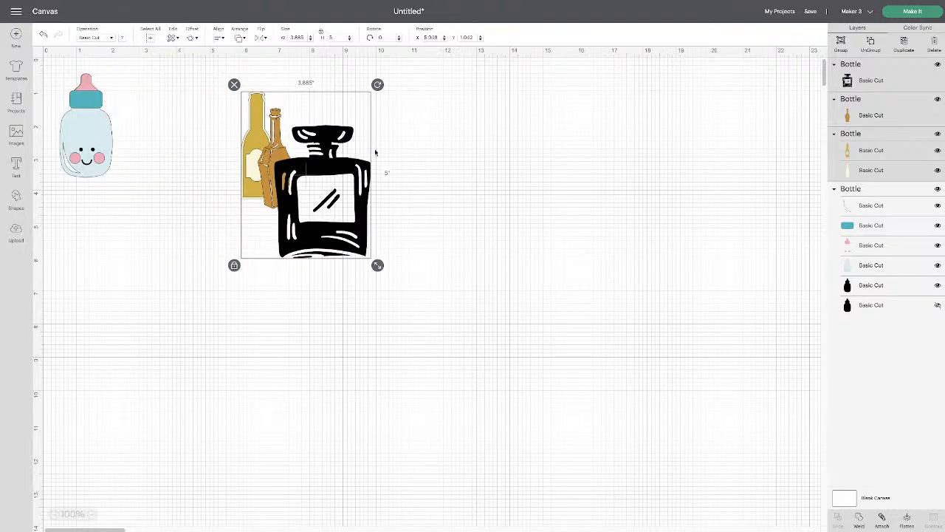
{"action": "left_click", "coordinate": [448, 148]}
{"action": "left_click_drag", "start_coordinate": [328, 170], "coordinate": [437, 161]}
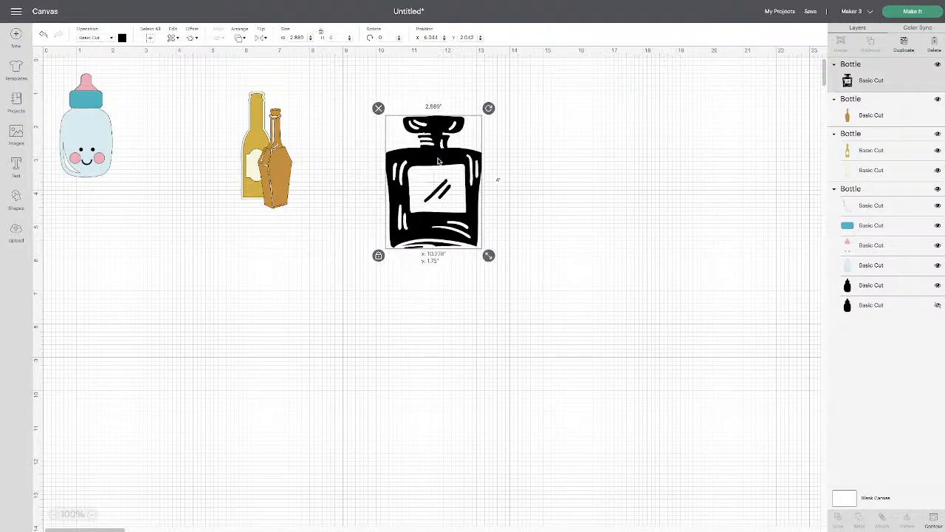
{"action": "left_click_drag", "start_coordinate": [285, 192], "coordinate": [193, 197]}
{"action": "left_click_drag", "start_coordinate": [250, 197], "coordinate": [251, 217]}
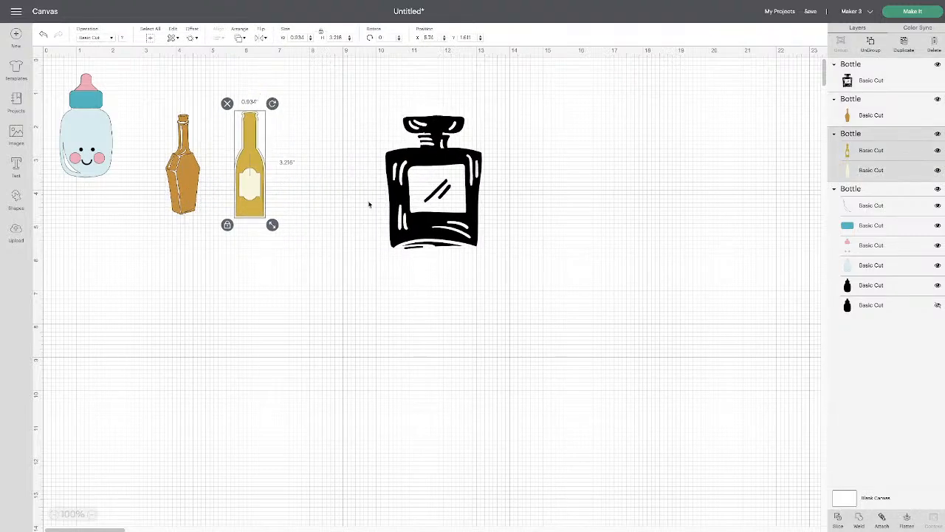
{"action": "left_click_drag", "start_coordinate": [464, 217], "coordinate": [375, 190]}
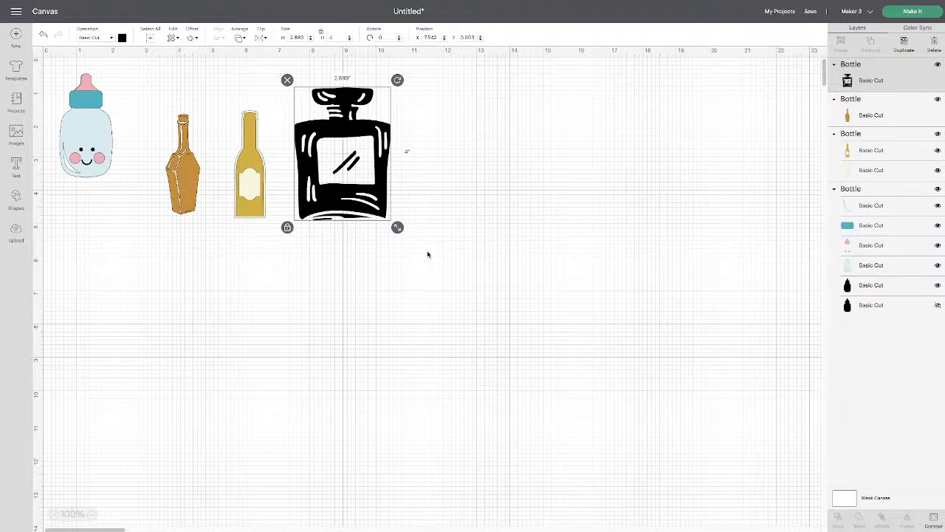
{"action": "left_click_drag", "start_coordinate": [427, 254], "coordinate": [158, 145]}
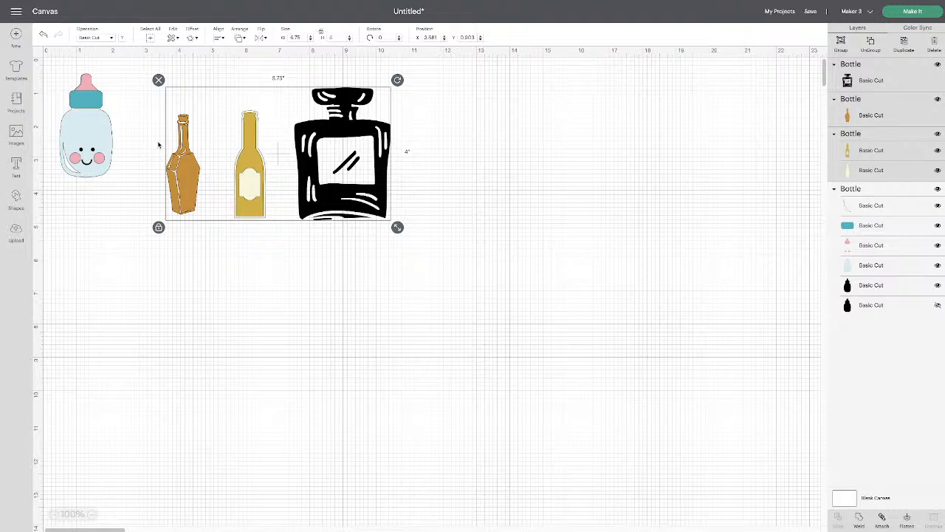
{"action": "key", "text": "Delete"}
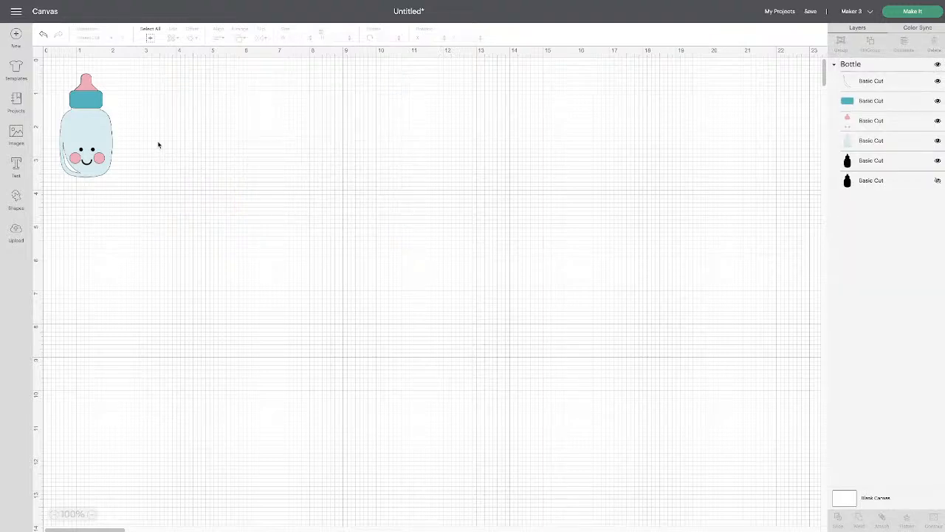
Shift the baby bottle slightly on the canvas to X 0.875, Y 0.531
{"action": "mouse_move", "coordinate": [97, 124]}
{"action": "left_mouse_down"}
{"action": "mouse_move", "coordinate": [170, 131]}
{"action": "mouse_move", "coordinate": [100, 123]}
{"action": "left_mouse_up"}
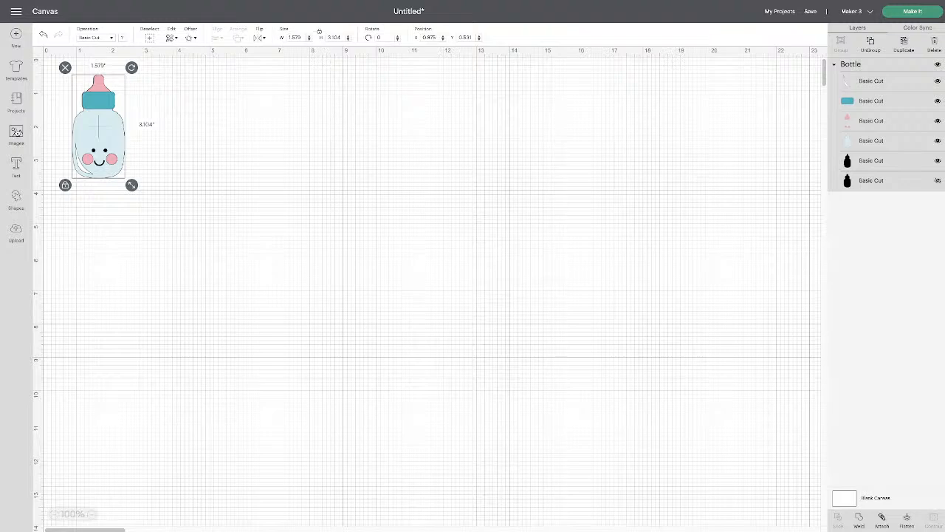
Clear the bottle search in the image library and view only the 3D project type before removing that filter
{"action": "left_click", "coordinate": [15, 133]}
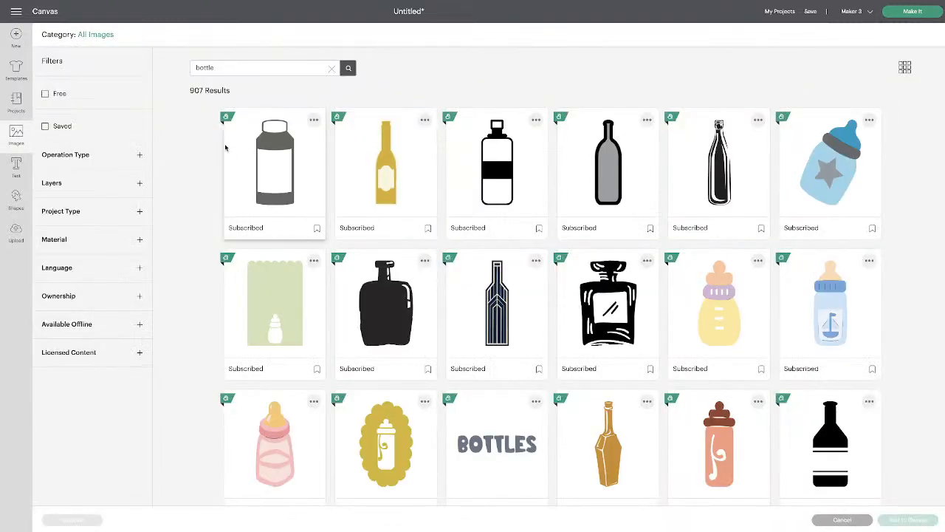
{"action": "left_click", "coordinate": [332, 69]}
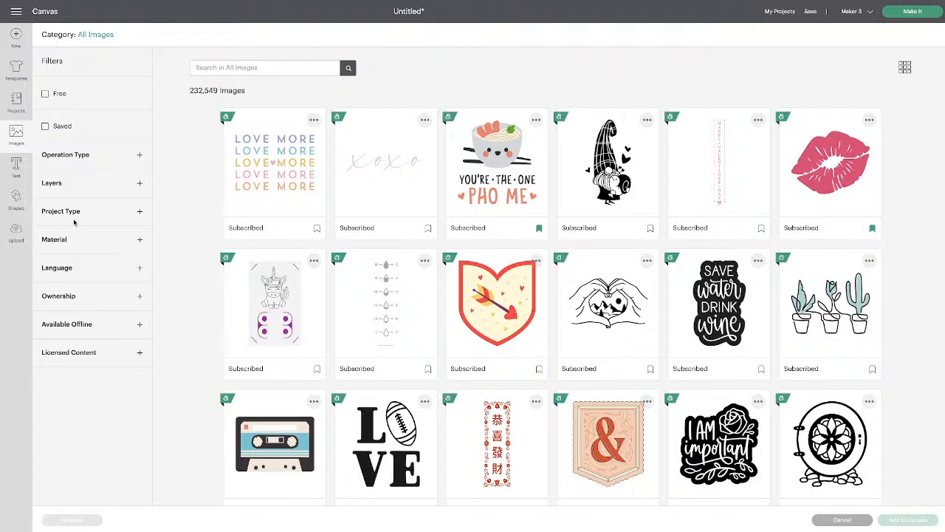
{"action": "left_click", "coordinate": [140, 213]}
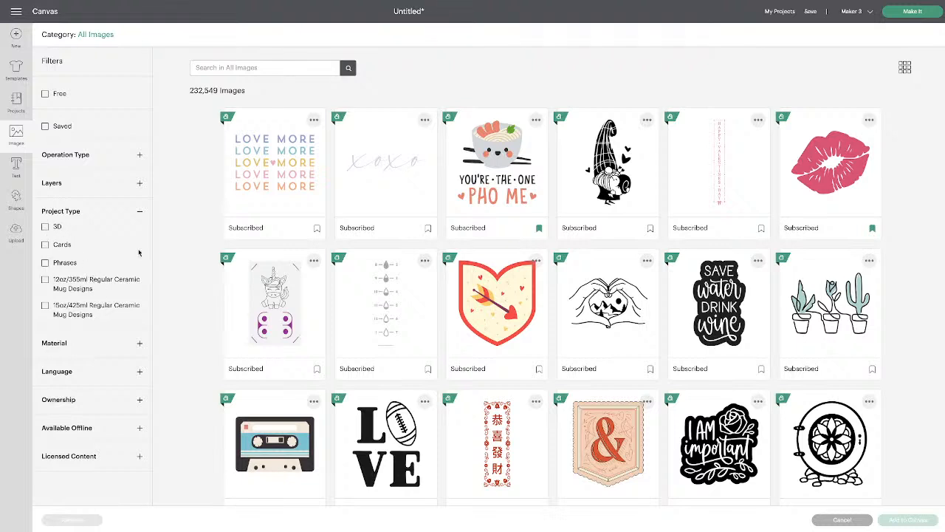
{"action": "left_click", "coordinate": [45, 226]}
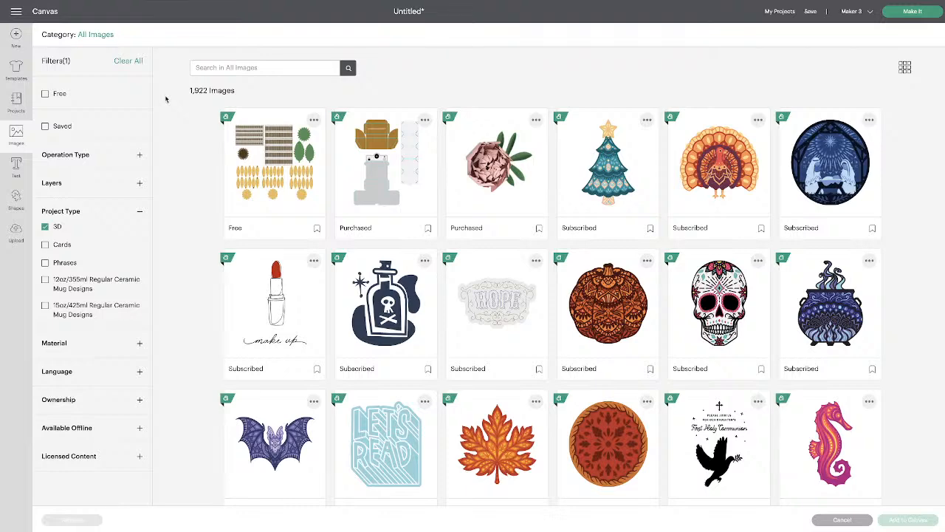
{"action": "left_click", "coordinate": [45, 228]}
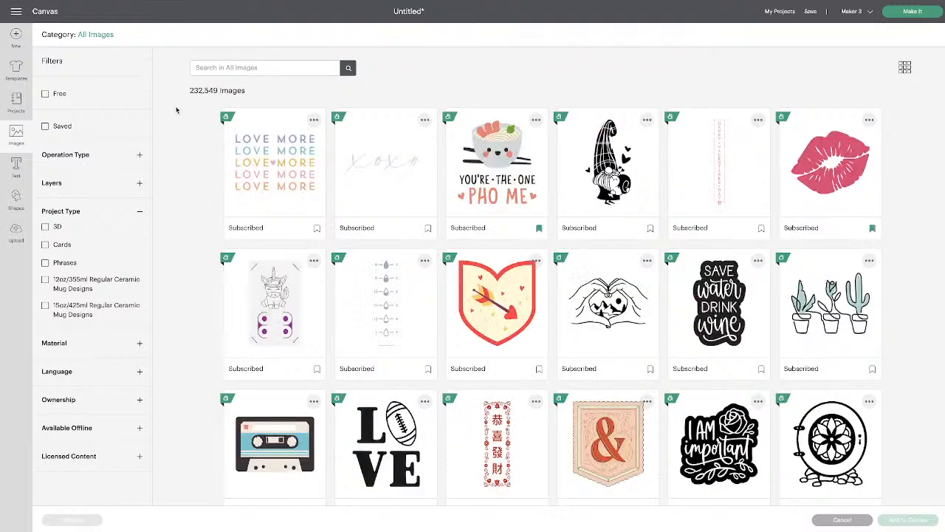
Examine the operation type, layers and project type filter options, and leave the image library without adding an image
{"action": "left_click", "coordinate": [139, 157]}
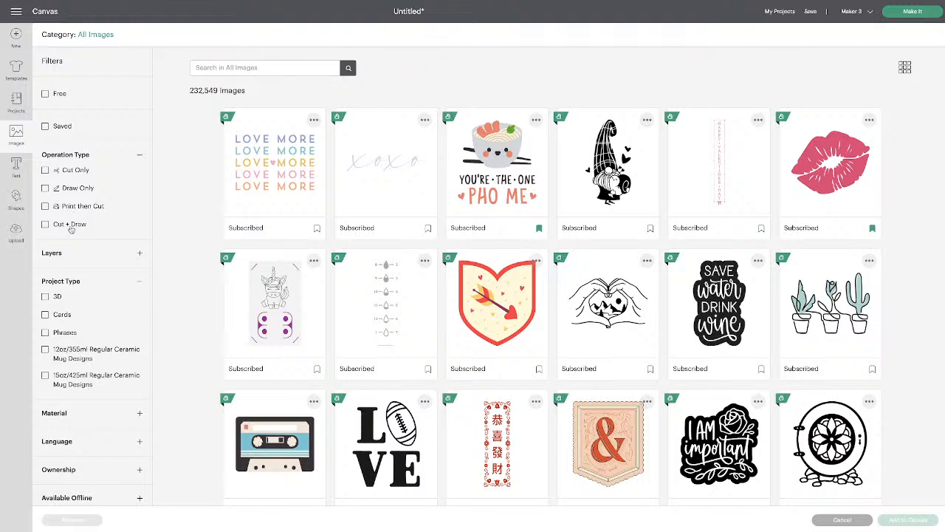
{"action": "left_click", "coordinate": [138, 253]}
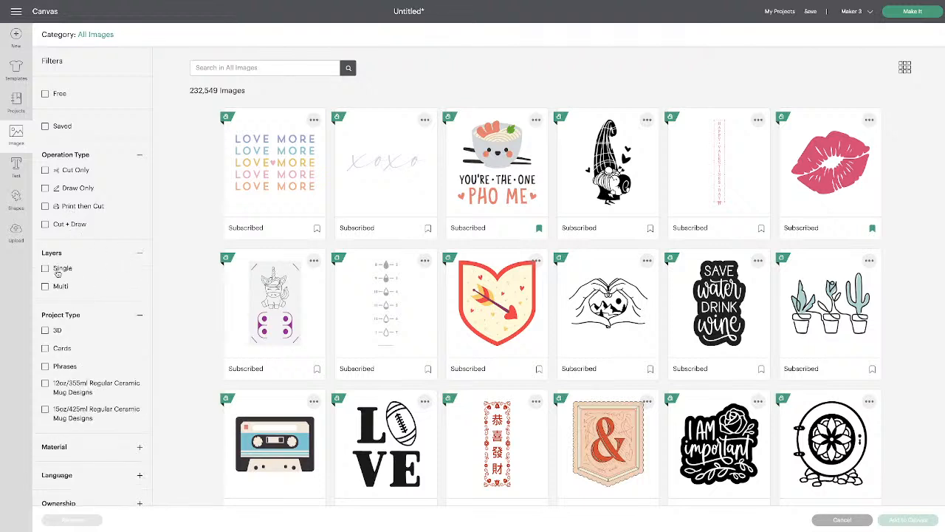
{"action": "scroll", "coordinate": [98, 301], "scroll_direction": "down", "scroll_amount": 1}
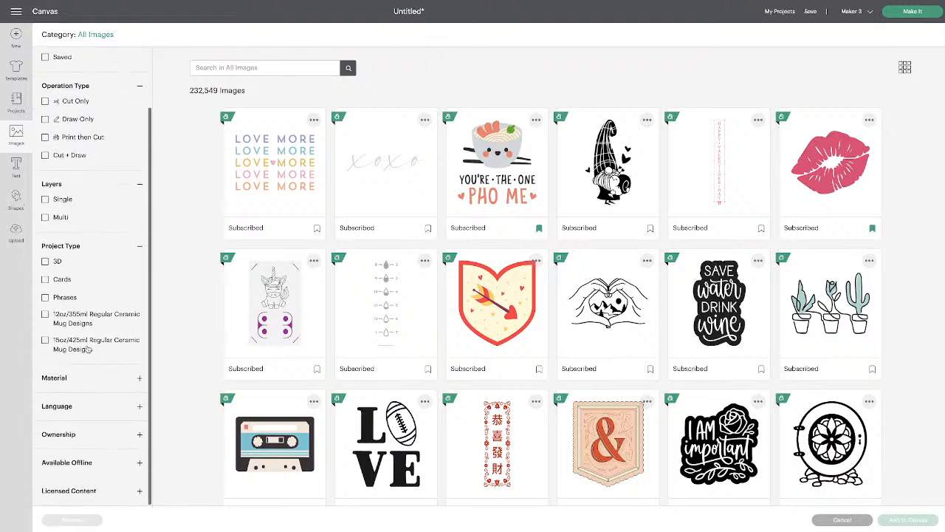
{"action": "scroll", "coordinate": [88, 349], "scroll_direction": "up", "scroll_amount": 1}
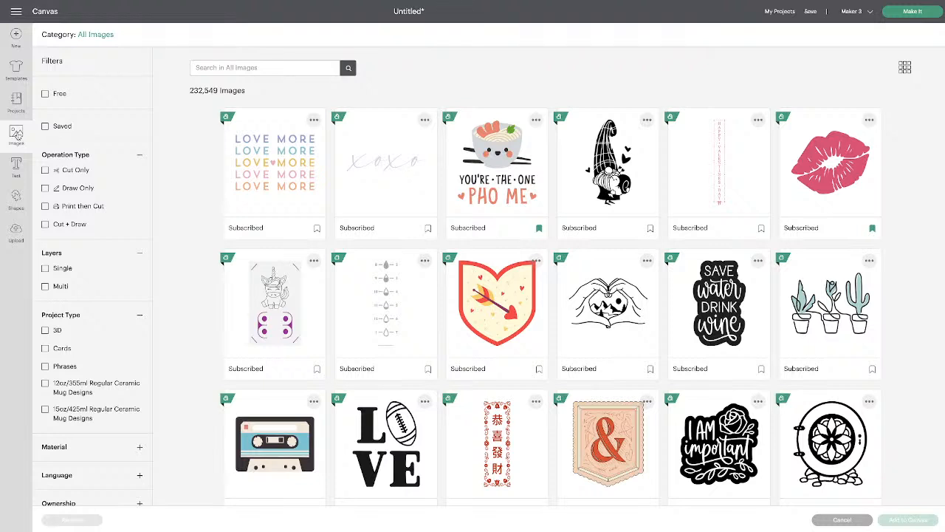
{"action": "left_click", "coordinate": [857, 520]}
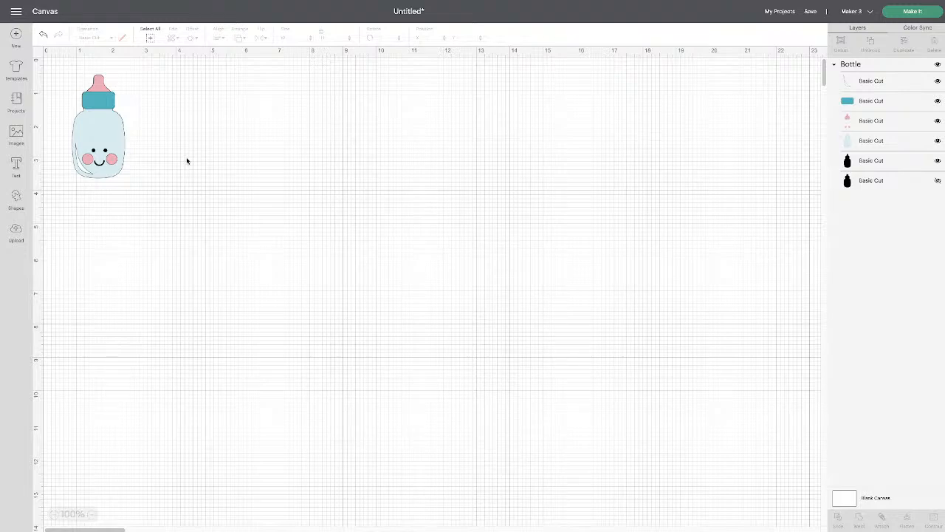
Demonstrate selecting and deselecting the baby bottle, both directly on the canvas and with Select All
{"action": "left_click", "coordinate": [111, 131]}
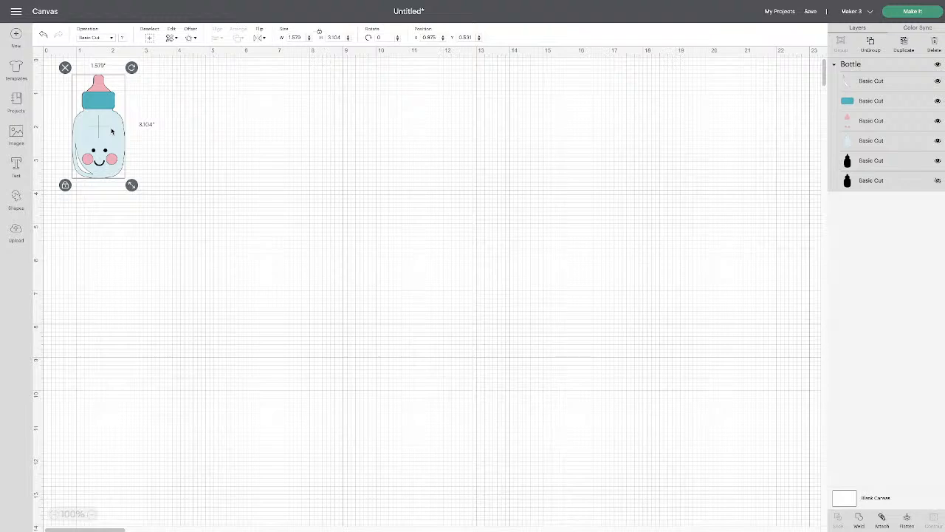
{"action": "left_click", "coordinate": [178, 131]}
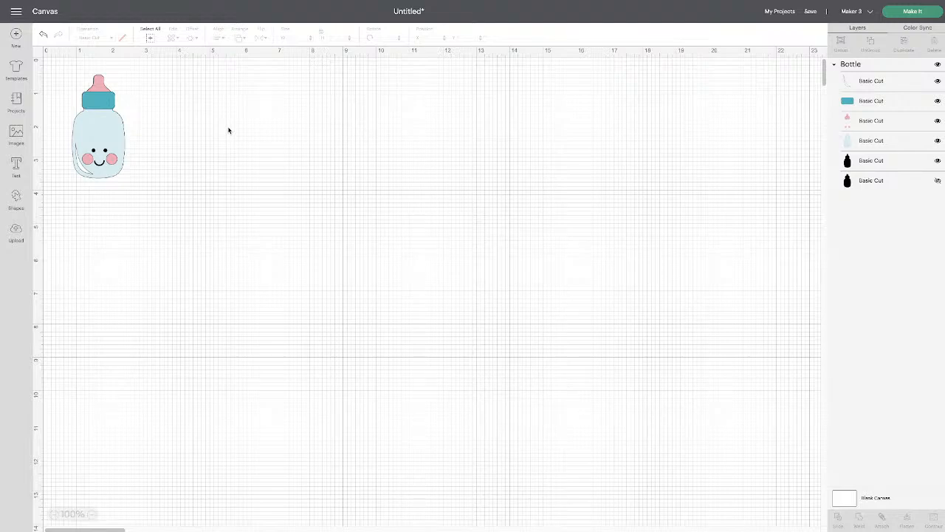
{"action": "left_click", "coordinate": [150, 39]}
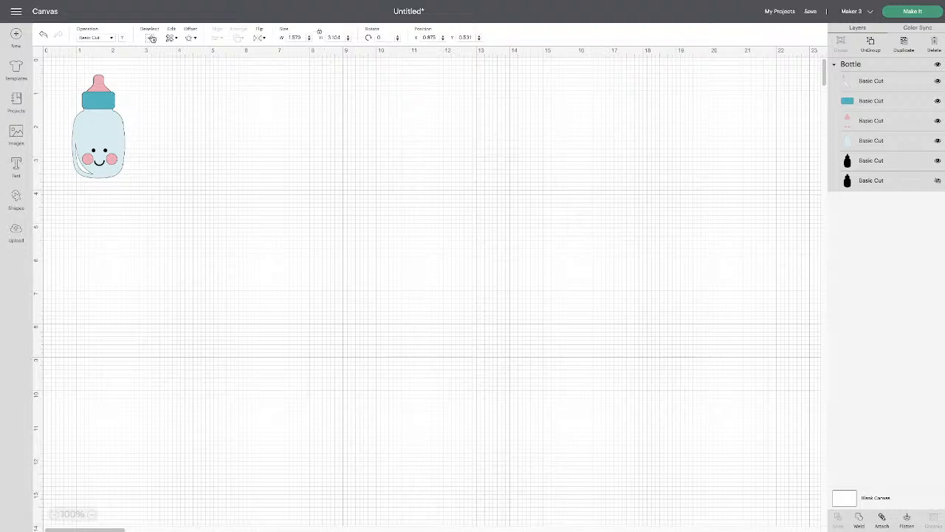
{"action": "left_click", "coordinate": [217, 122]}
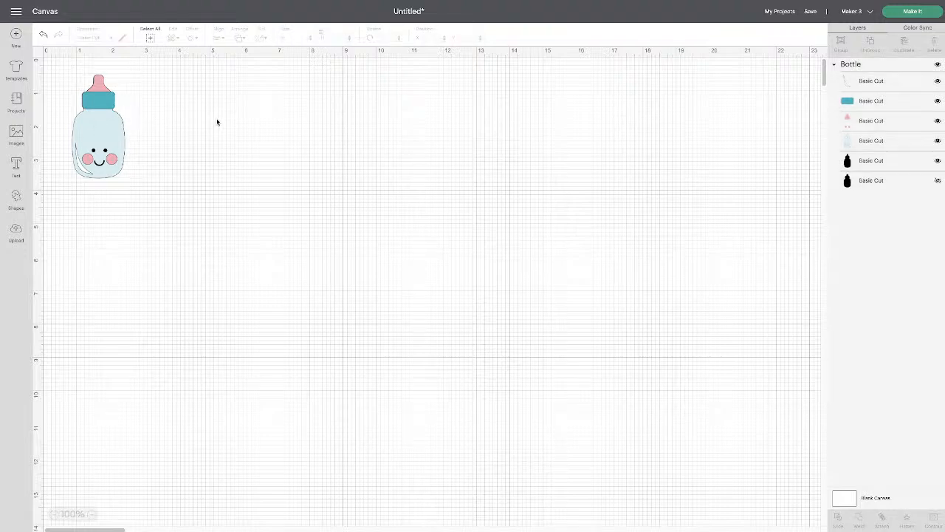
{"action": "left_click", "coordinate": [124, 123]}
{"action": "left_click", "coordinate": [158, 130]}
{"action": "left_click", "coordinate": [100, 133]}
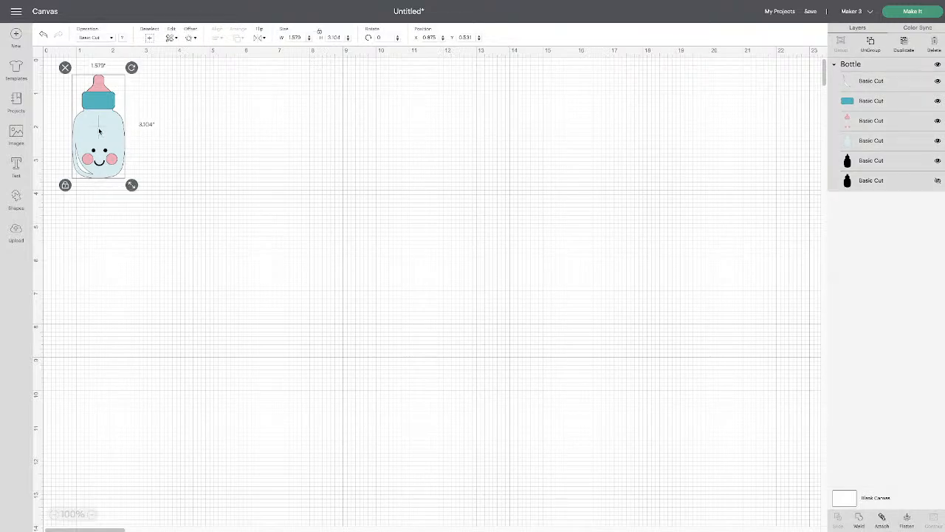
{"action": "left_click", "coordinate": [188, 139]}
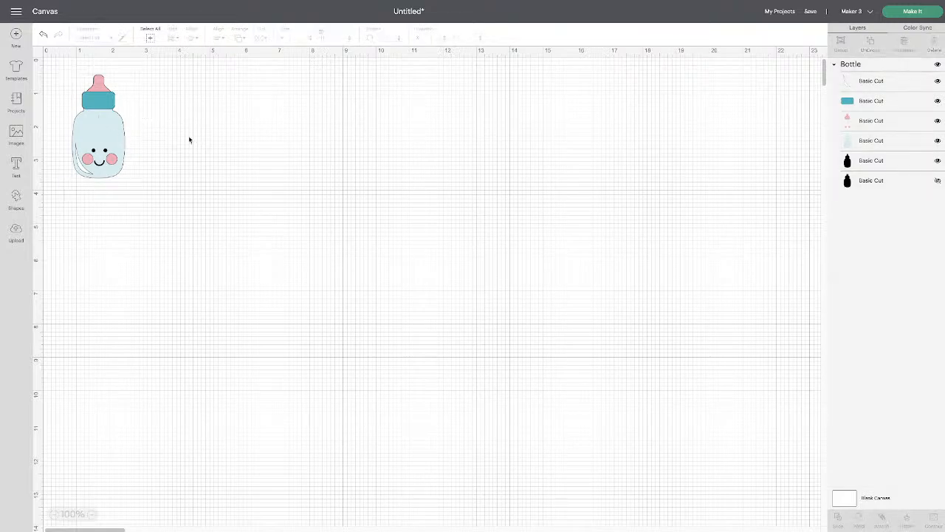
Delete the baby bottle from the canvas and undo the deletion
{"action": "left_click", "coordinate": [109, 134]}
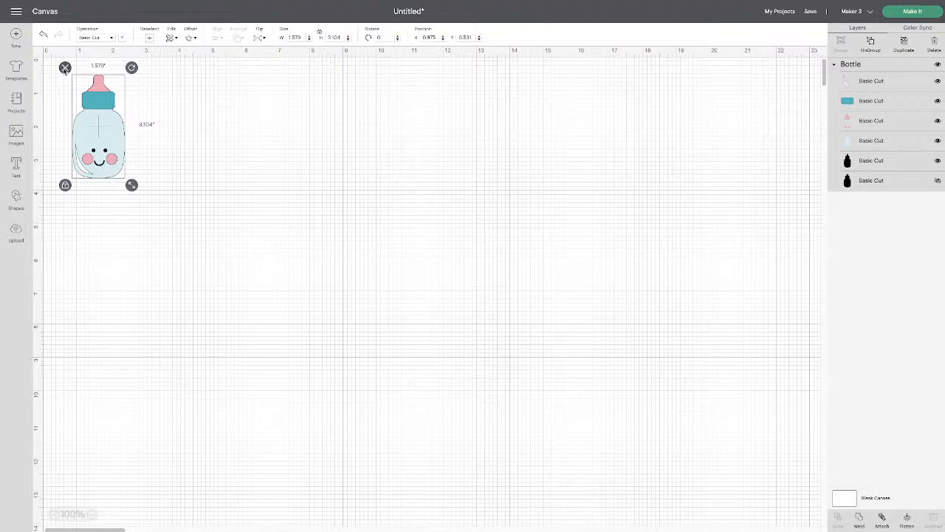
{"action": "left_click", "coordinate": [65, 68]}
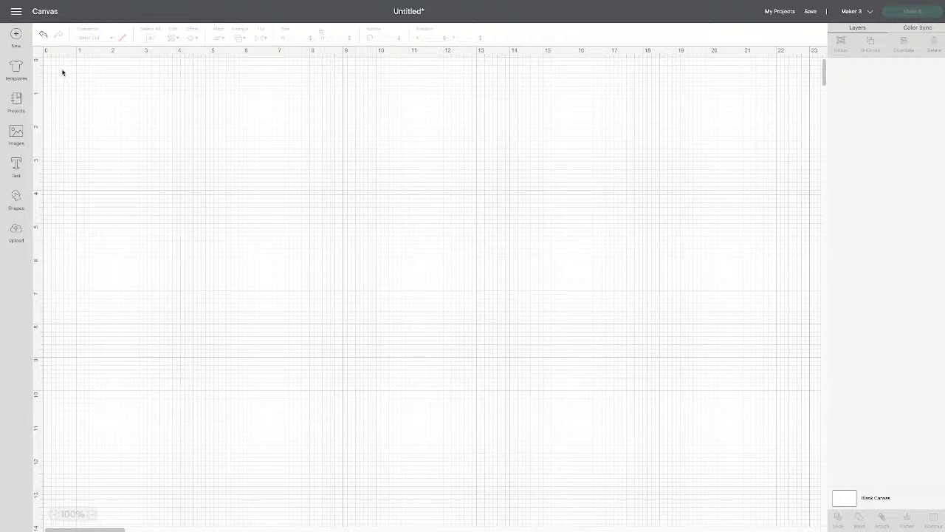
{"action": "left_click", "coordinate": [43, 35]}
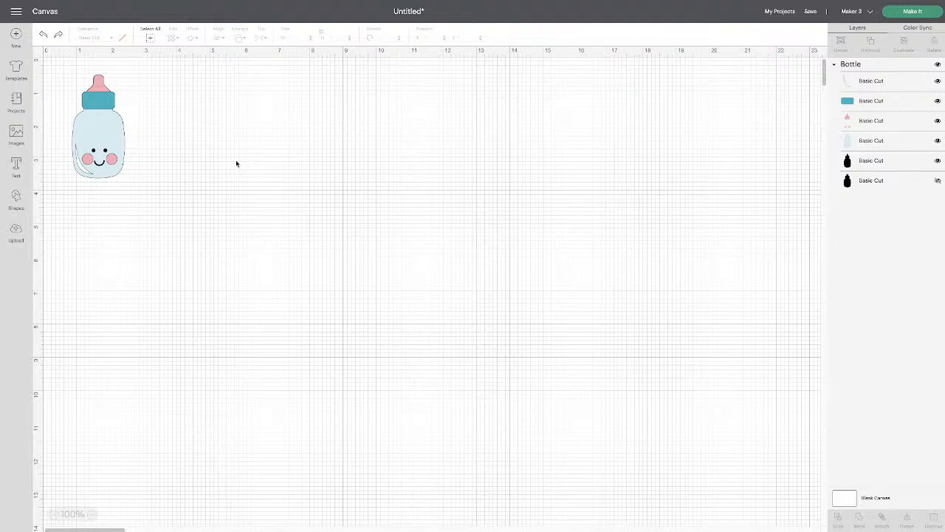
Rotate the baby bottle freehand, ending almost upright
{"action": "left_click", "coordinate": [102, 131]}
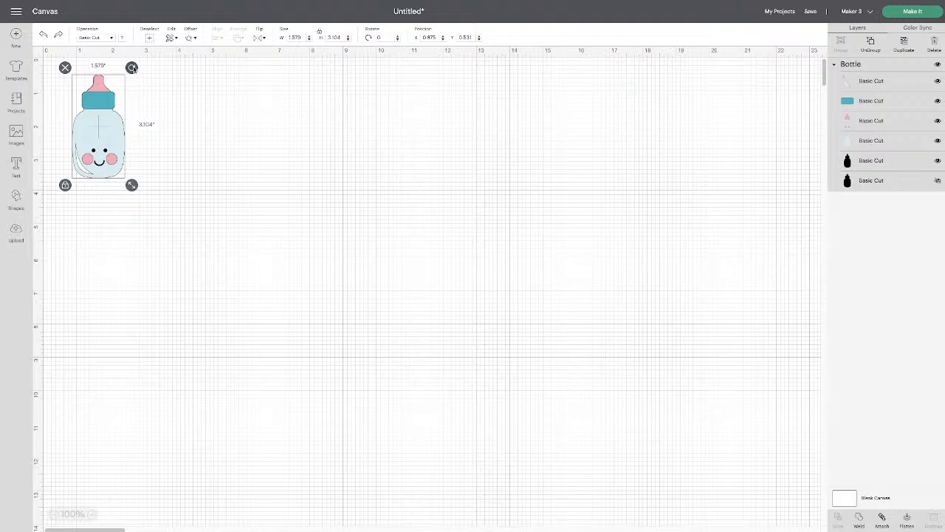
{"action": "mouse_move", "coordinate": [131, 67]}
{"action": "left_mouse_down"}
{"action": "mouse_move", "coordinate": [150, 82]}
{"action": "mouse_move", "coordinate": [166, 125]}
{"action": "mouse_move", "coordinate": [167, 168]}
{"action": "mouse_move", "coordinate": [166, 126]}
{"action": "mouse_move", "coordinate": [152, 88]}
{"action": "mouse_move", "coordinate": [126, 66]}
{"action": "mouse_move", "coordinate": [161, 81]}
{"action": "mouse_move", "coordinate": [179, 133]}
{"action": "mouse_move", "coordinate": [173, 172]}
{"action": "mouse_move", "coordinate": [163, 106]}
{"action": "mouse_move", "coordinate": [132, 68]}
{"action": "left_mouse_up"}
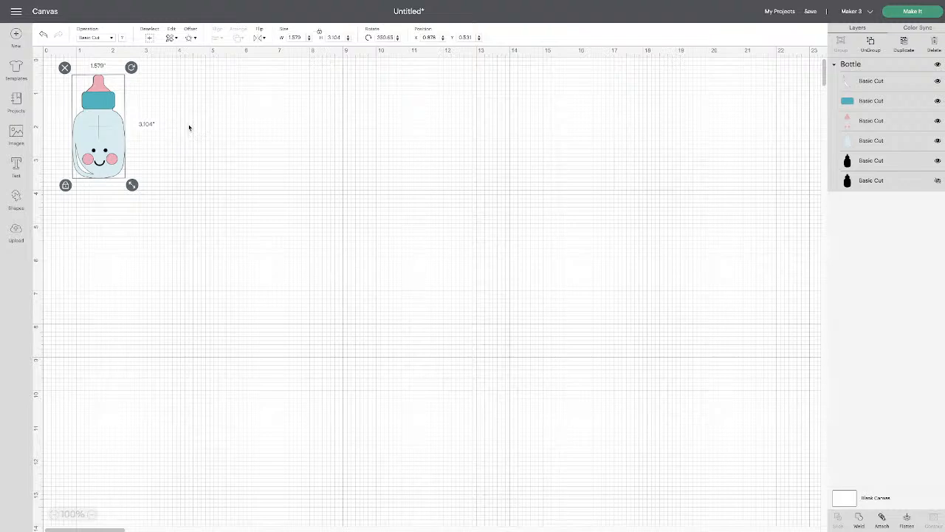
Raise the baby bottle's rotation one degree at a time to 15 degrees
{"action": "left_click_drag", "start_coordinate": [133, 69], "coordinate": [132, 68]}
{"action": "scroll", "coordinate": [141, 108], "scroll_direction": "down", "scroll_amount": 1}
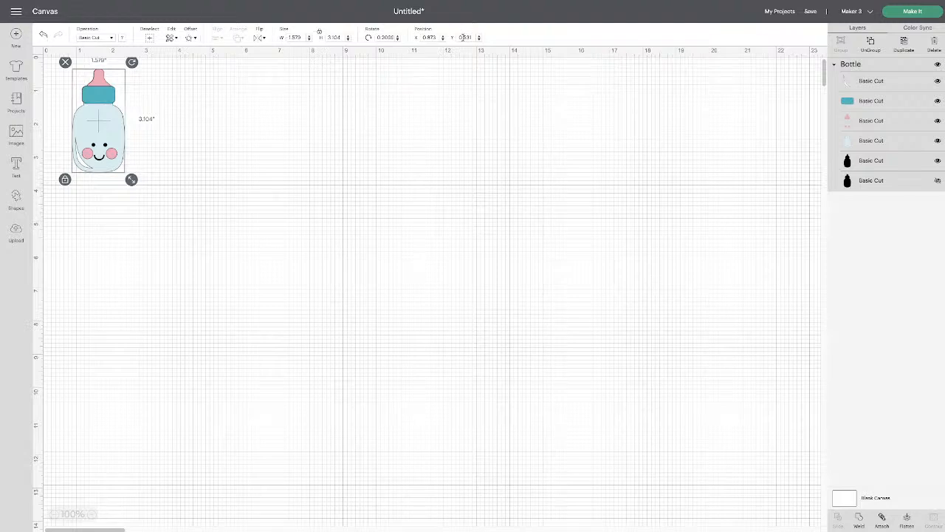
{"action": "scroll", "coordinate": [176, 123], "scroll_direction": "up", "scroll_amount": 1}
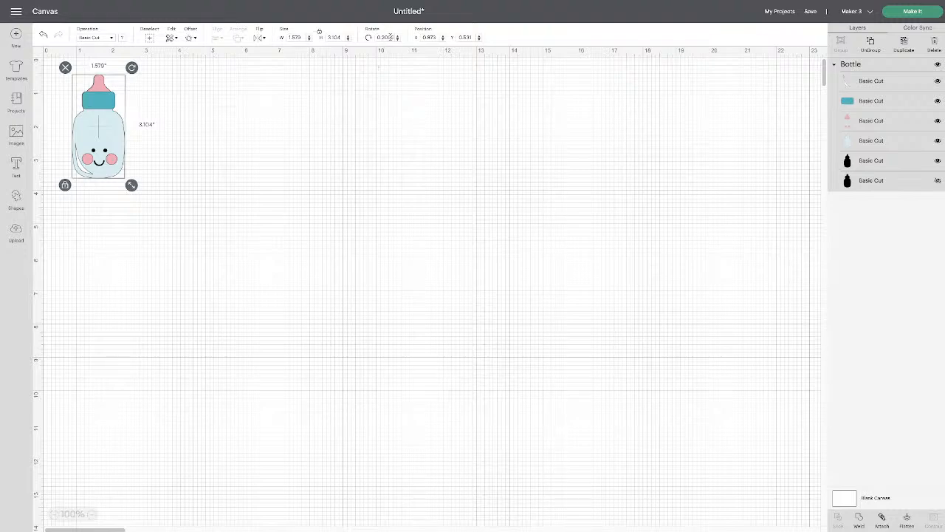
{"action": "left_click", "coordinate": [398, 37]}
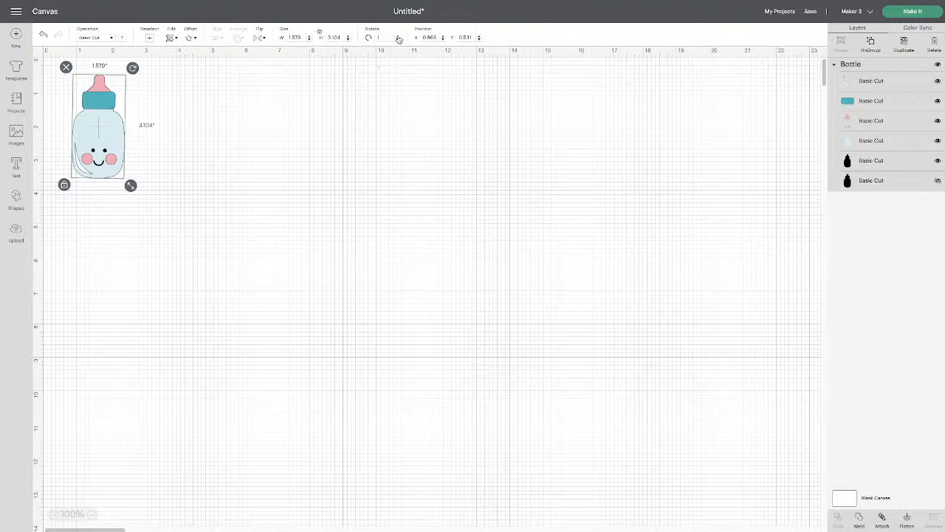
{"action": "left_click", "coordinate": [398, 37]}
{"action": "left_click", "coordinate": [398, 37]}
{"action": "left_click", "coordinate": [398, 37]}
{"action": "left_click", "coordinate": [398, 37]}
{"action": "left_click", "coordinate": [398, 37]}
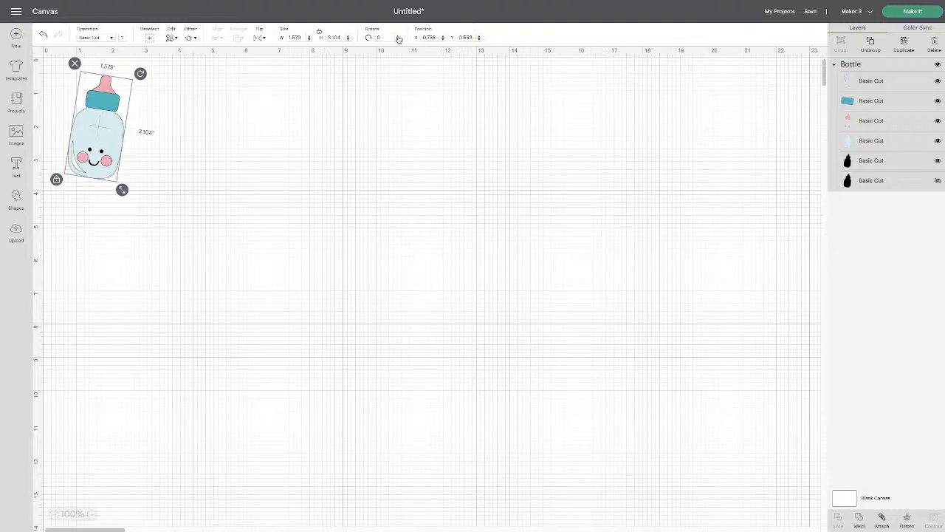
{"action": "left_click", "coordinate": [398, 37]}
{"action": "left_click", "coordinate": [398, 37]}
{"action": "left_click", "coordinate": [398, 37]}
{"action": "left_click", "coordinate": [398, 37]}
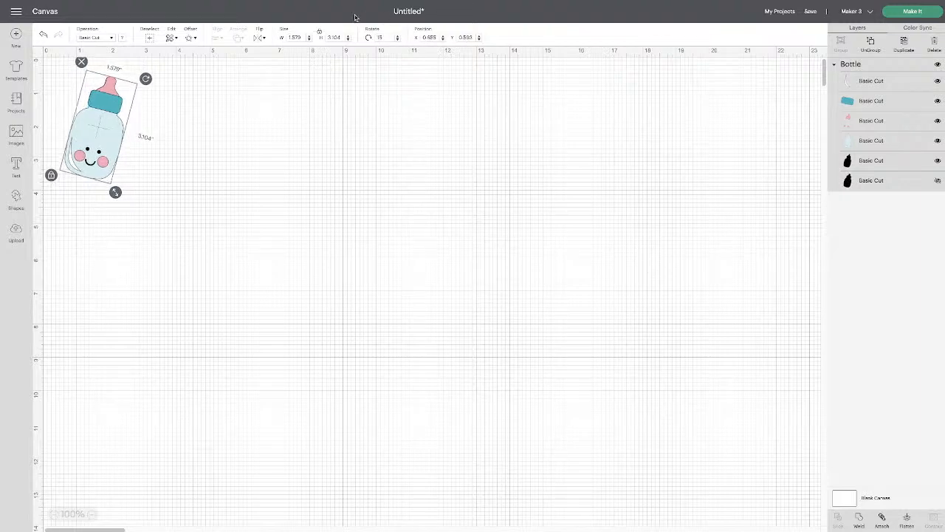
Lower the bottle's rotation one degree at a time to 0, nudging its horizontal position slightly to the left along the way
{"action": "left_click", "coordinate": [397, 40]}
{"action": "left_click", "coordinate": [398, 40]}
{"action": "left_click", "coordinate": [398, 40]}
{"action": "left_click", "coordinate": [398, 40]}
{"action": "left_click", "coordinate": [398, 39]}
{"action": "left_click", "coordinate": [397, 40]}
{"action": "left_click", "coordinate": [398, 40]}
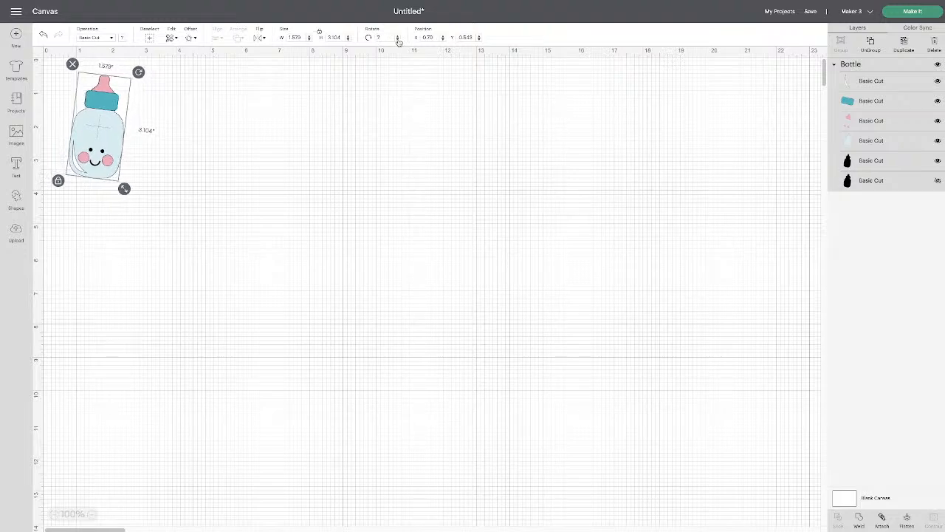
{"action": "left_click", "coordinate": [397, 40]}
{"action": "left_click", "coordinate": [397, 40]}
{"action": "left_click", "coordinate": [397, 39]}
{"action": "left_click", "coordinate": [397, 40]}
{"action": "left_click", "coordinate": [397, 40]}
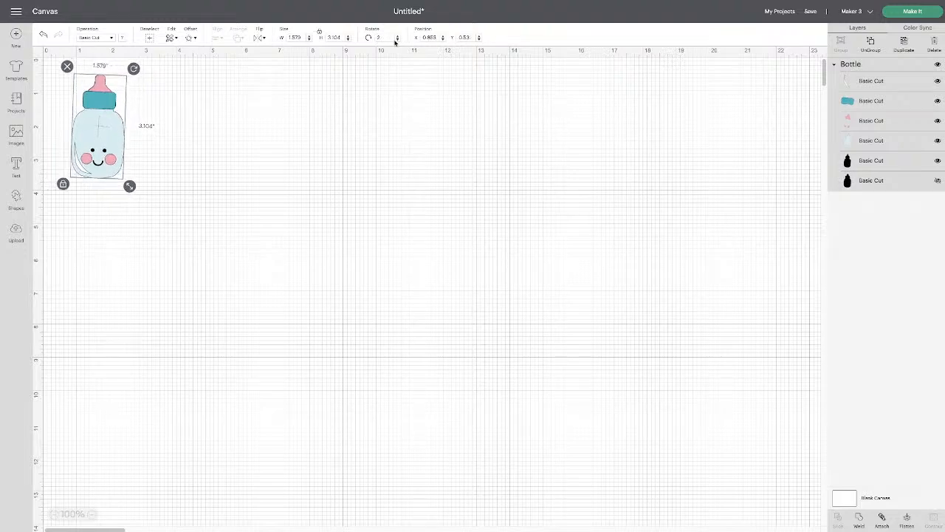
{"action": "left_click", "coordinate": [442, 41]}
{"action": "left_click", "coordinate": [442, 40]}
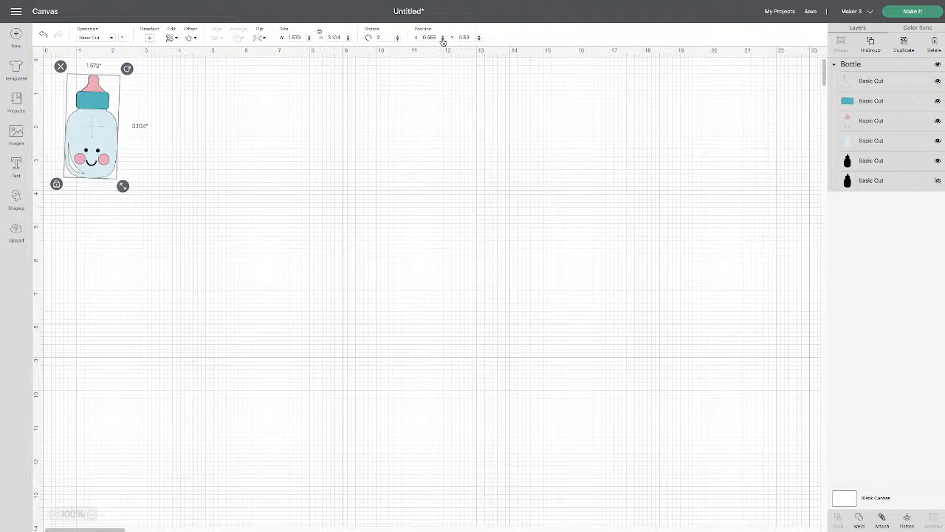
{"action": "left_click", "coordinate": [398, 41]}
{"action": "left_click", "coordinate": [398, 41]}
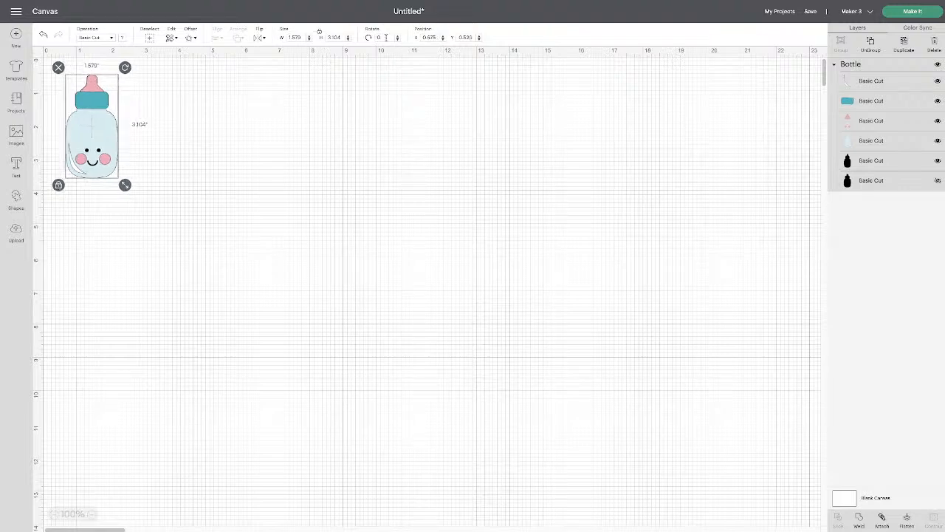
Set the bottle's rotation to exactly 90 degrees, and rotate it freehand back to almost upright
{"action": "left_click", "coordinate": [379, 37]}
{"action": "type", "text": "90"}
{"action": "key", "text": "Return"}
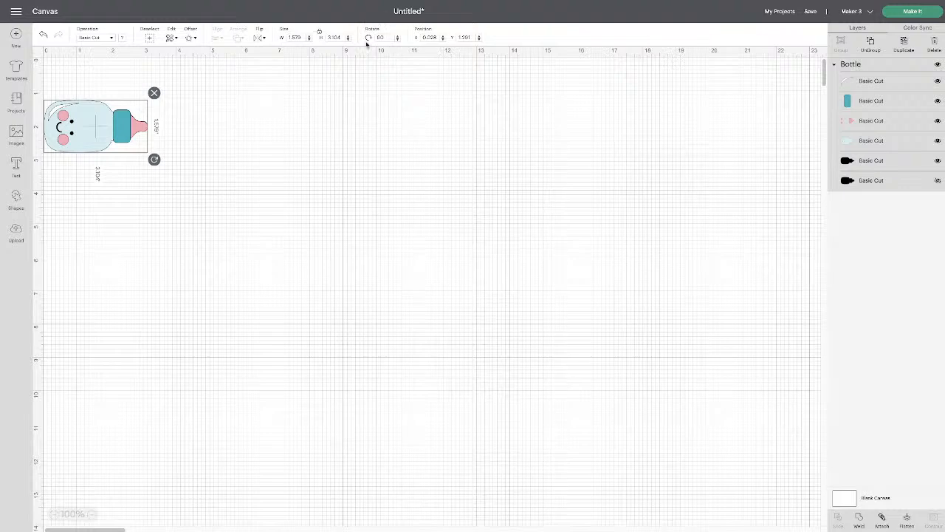
{"action": "left_click_drag", "start_coordinate": [154, 159], "coordinate": [152, 80]}
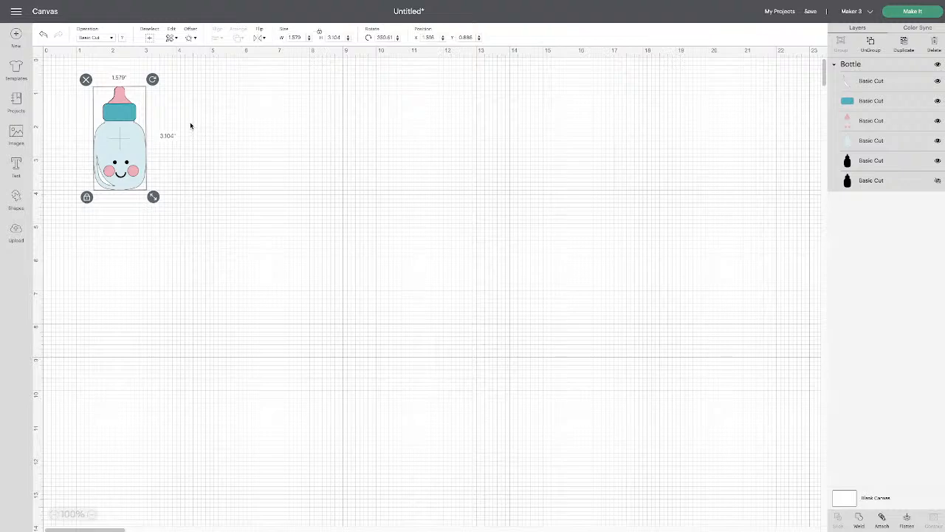
Toggle the bottle's proportion lock on and off, and shrink the bottle proportionally to about 1.432 by 2.815 inches
{"action": "left_click", "coordinate": [87, 197]}
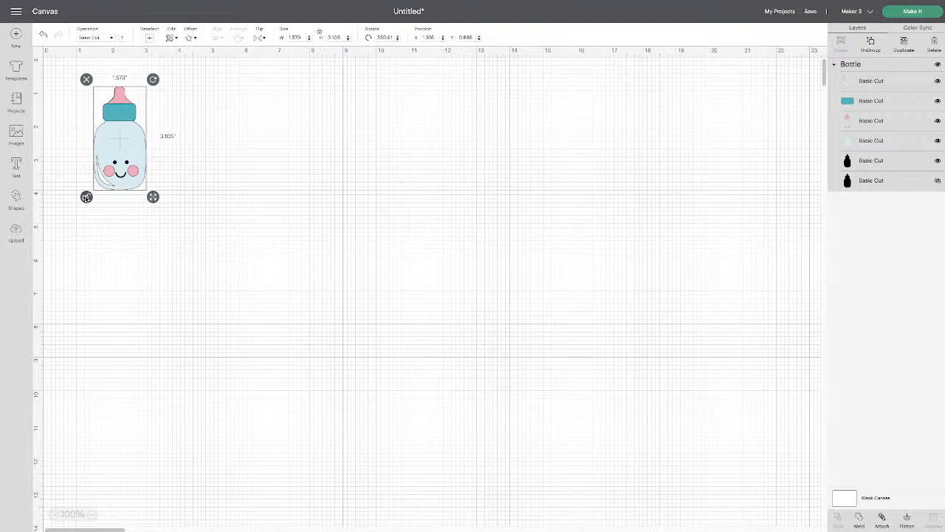
{"action": "left_click", "coordinate": [86, 197]}
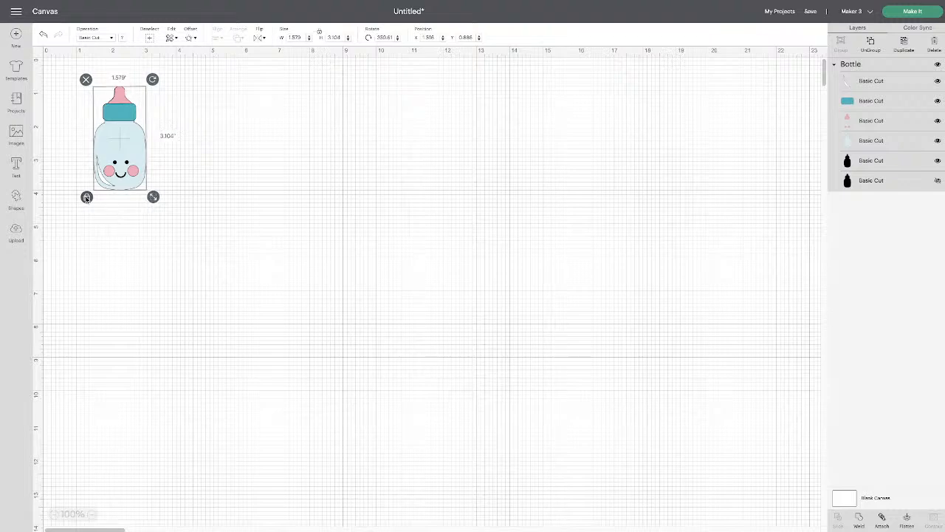
{"action": "left_click", "coordinate": [86, 197]}
{"action": "left_click", "coordinate": [86, 197]}
{"action": "left_click", "coordinate": [87, 197]}
{"action": "left_click", "coordinate": [86, 197]}
{"action": "left_click_drag", "start_coordinate": [152, 196], "coordinate": [143, 163]}
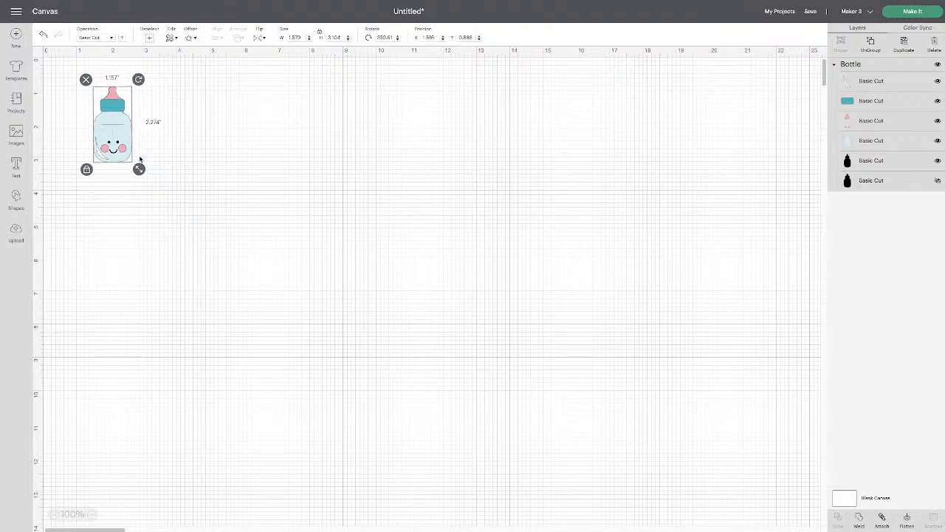
{"action": "left_click_drag", "start_coordinate": [164, 201], "coordinate": [148, 172]}
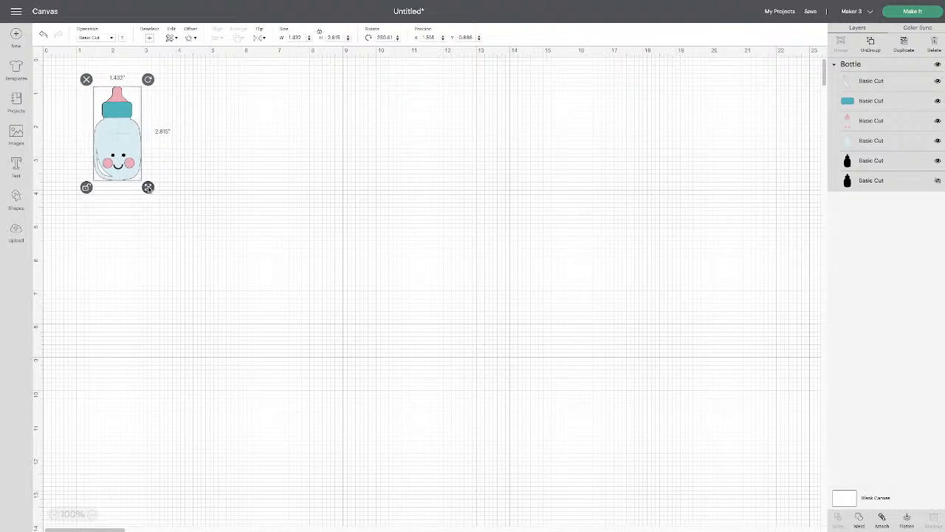
Stretch the unlocked bottle out of proportion to about 5.488 by 3.384 inches, and undo the stretch
{"action": "left_click_drag", "start_coordinate": [147, 187], "coordinate": [282, 206]}
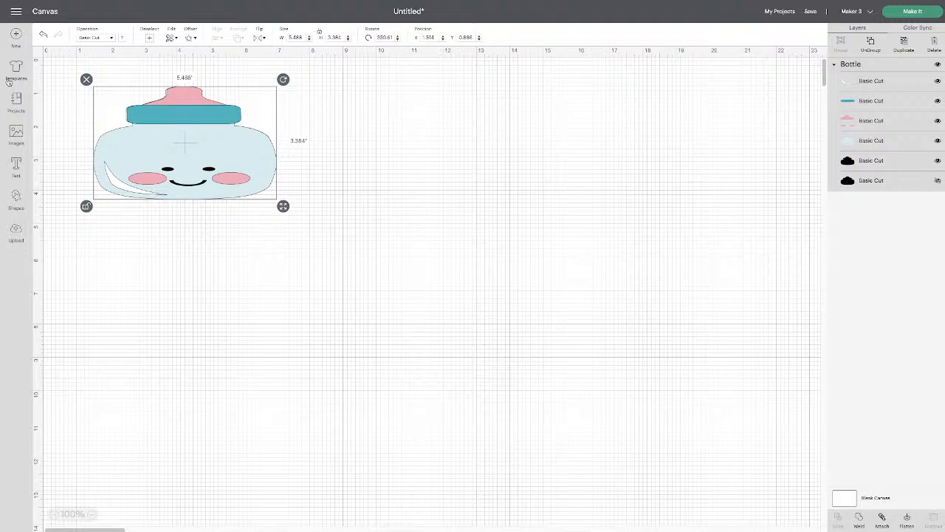
{"action": "left_click", "coordinate": [43, 35]}
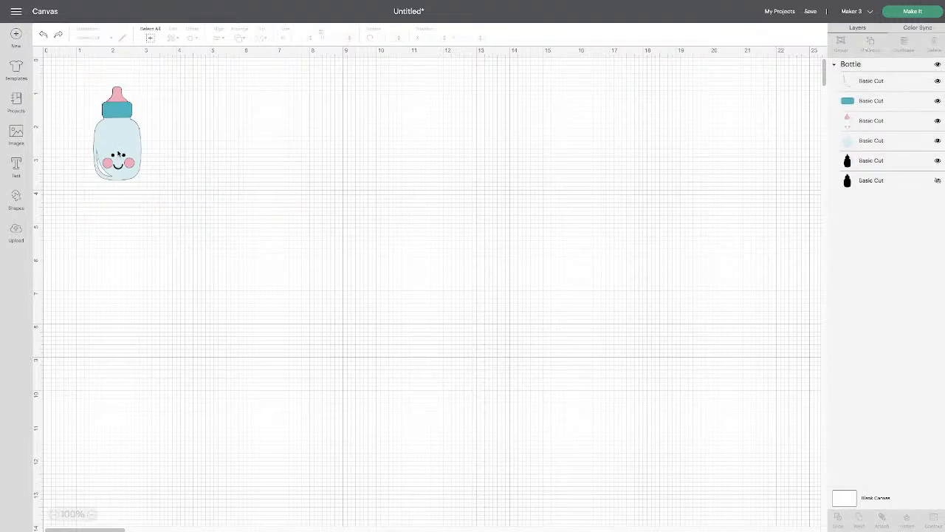
Enlarge the bottle freehand with its proportions locked, and set its width to 3 inches
{"action": "left_click", "coordinate": [119, 153]}
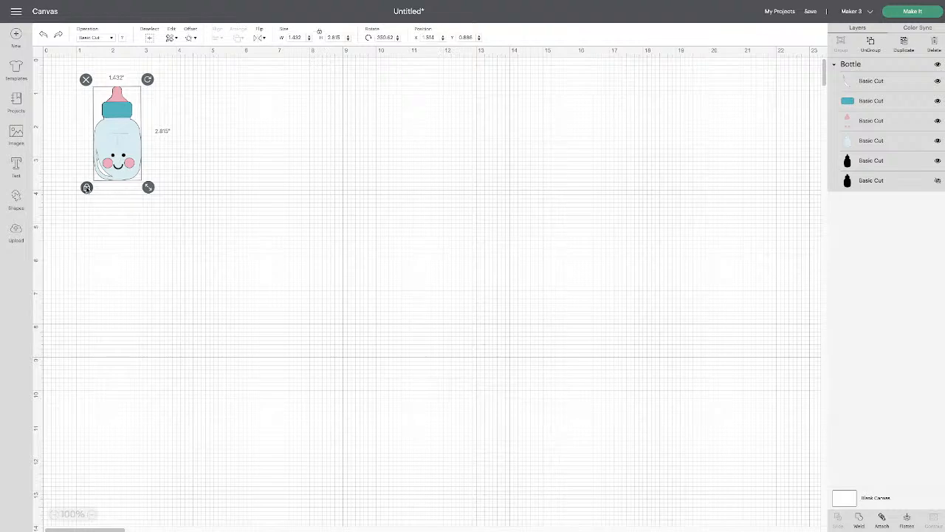
{"action": "left_click_drag", "start_coordinate": [148, 186], "coordinate": [191, 220]}
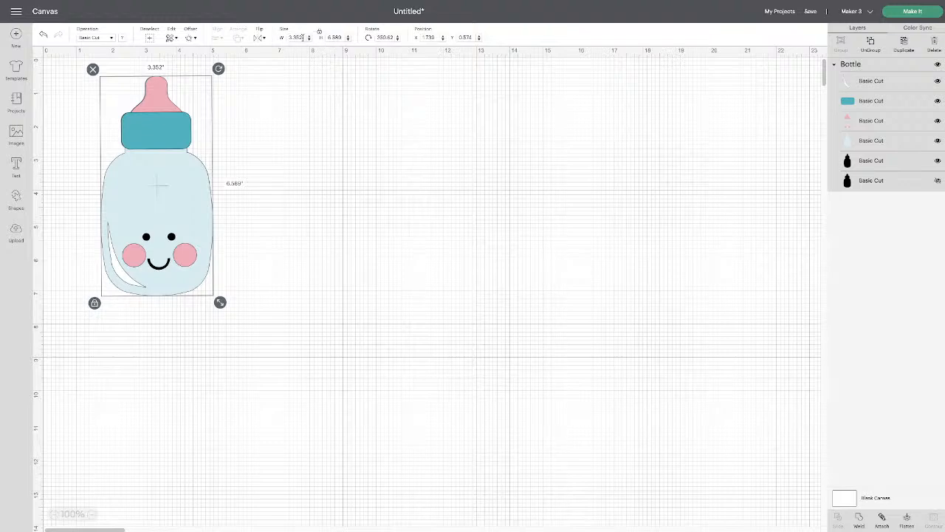
{"action": "left_click", "coordinate": [299, 37]}
{"action": "type", "text": "3"}
{"action": "key", "text": "Return"}
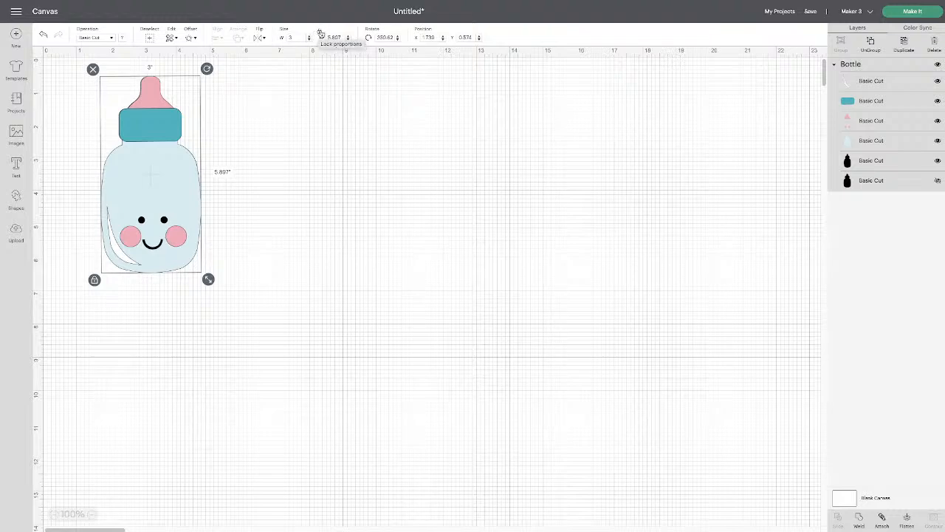
Unlock the bottle's proportions and set only its height to 6 inches
{"action": "left_click", "coordinate": [319, 35]}
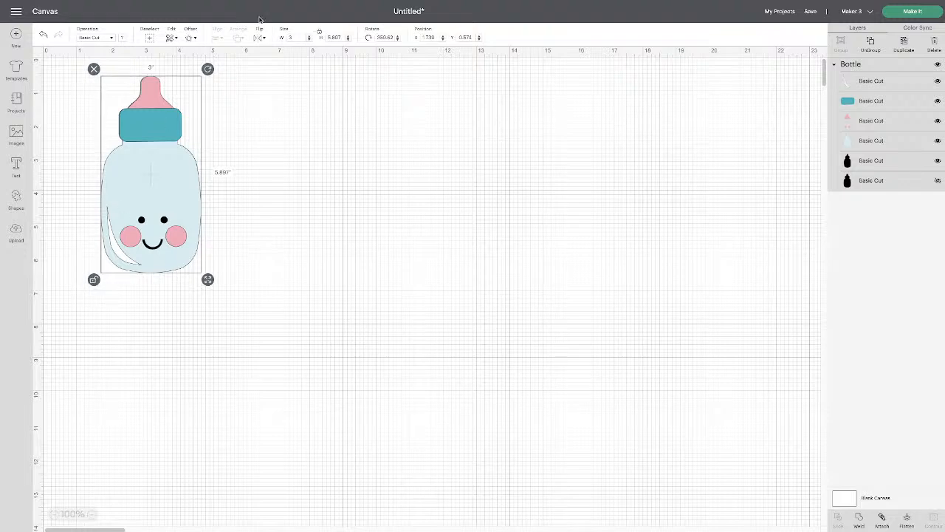
{"action": "left_click", "coordinate": [321, 35]}
{"action": "left_click_drag", "start_coordinate": [340, 36], "coordinate": [321, 38]}
{"action": "type", "text": "6"}
{"action": "key", "text": "Return"}
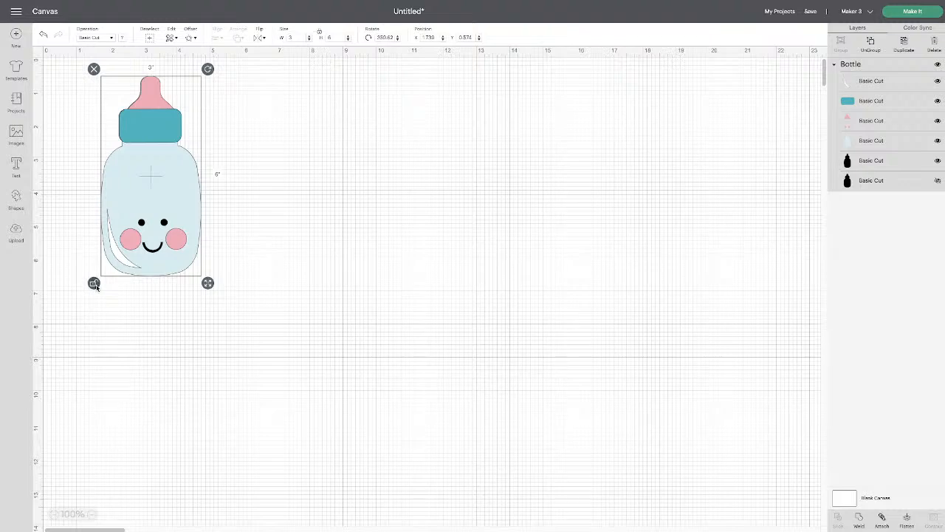
Lock the proportions again, move the bottle to the right, and shrink it freehand to about 2.768 by 5.536 inches
{"action": "left_click", "coordinate": [93, 282]}
{"action": "left_click_drag", "start_coordinate": [158, 211], "coordinate": [236, 225]}
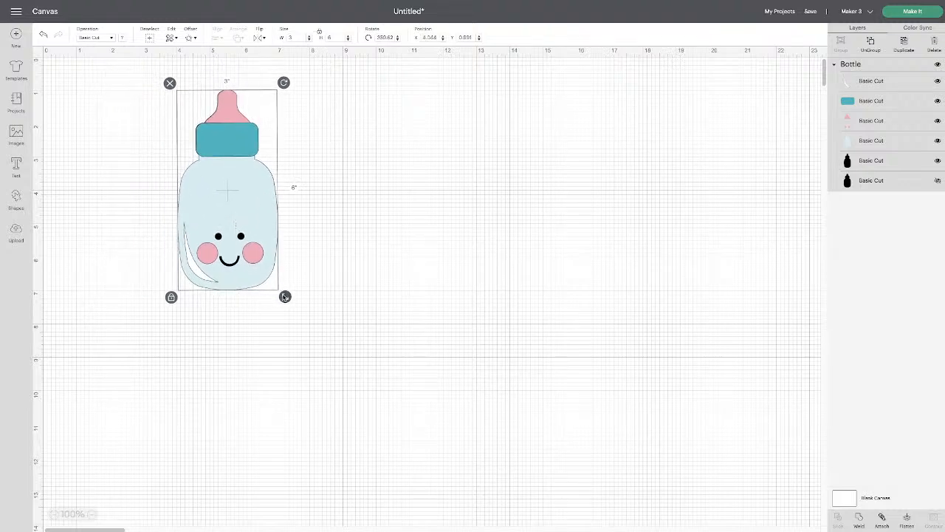
{"action": "left_click_drag", "start_coordinate": [285, 297], "coordinate": [256, 281]}
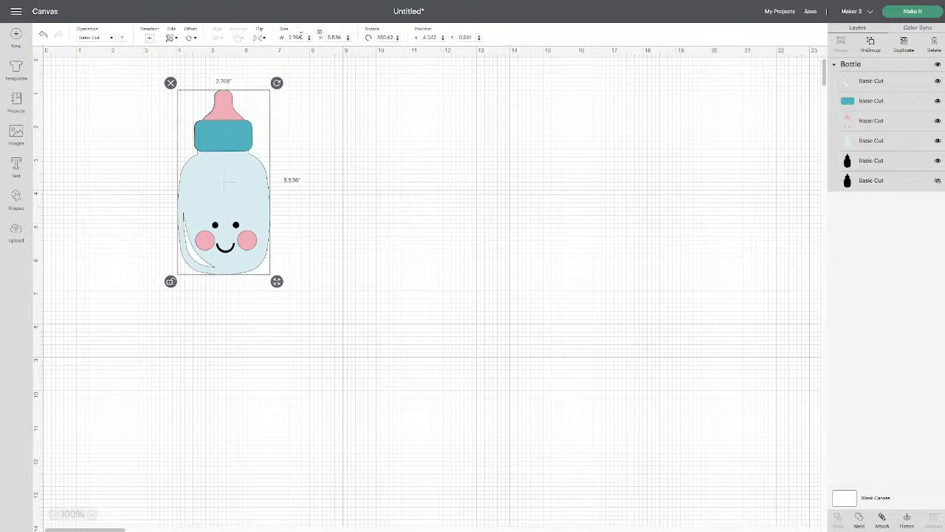
Set the bottle's width to 3 inches and height to 6 inches with proportions unlocked, and deselect it
{"action": "left_click_drag", "start_coordinate": [300, 37], "coordinate": [278, 37]}
{"action": "type", "text": "3"}
{"action": "left_click_drag", "start_coordinate": [342, 37], "coordinate": [321, 37]}
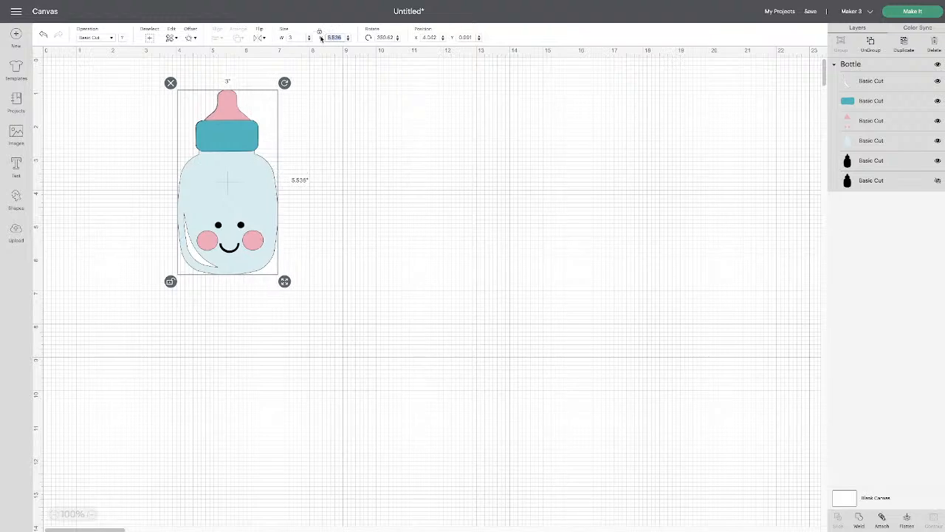
{"action": "type", "text": "6"}
{"action": "key", "text": "Return"}
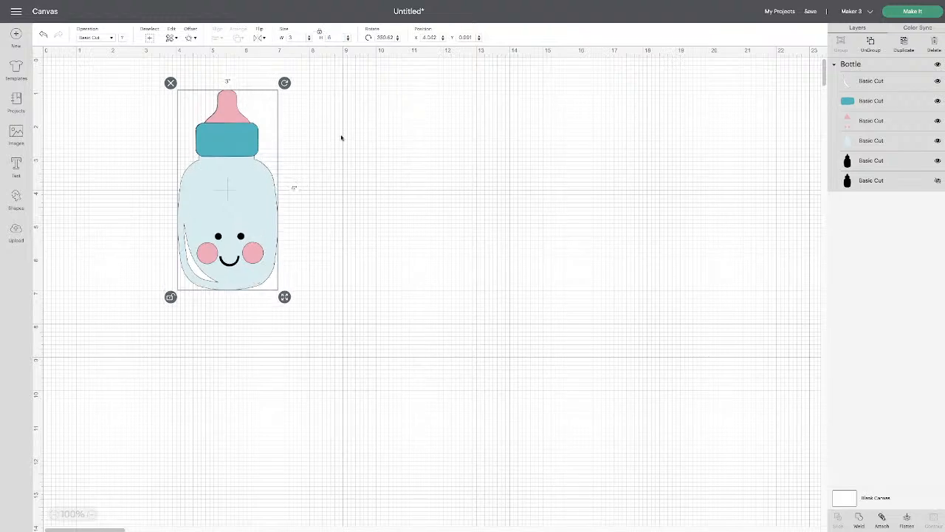
{"action": "left_click", "coordinate": [337, 152]}
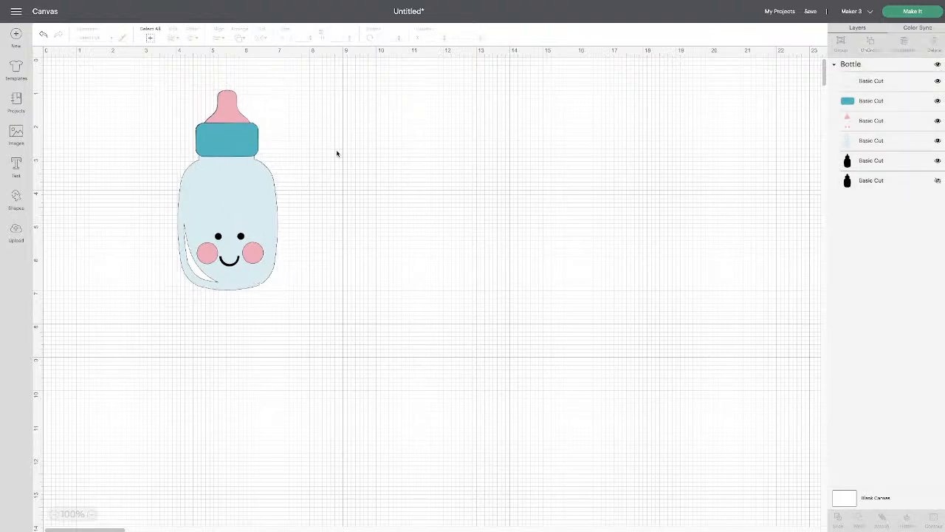
Move the bottle freehand to about X 3.1 and Y 0.98 inches, and demonstrate deselecting and reselecting it
{"action": "left_click_drag", "start_coordinate": [236, 191], "coordinate": [137, 184]}
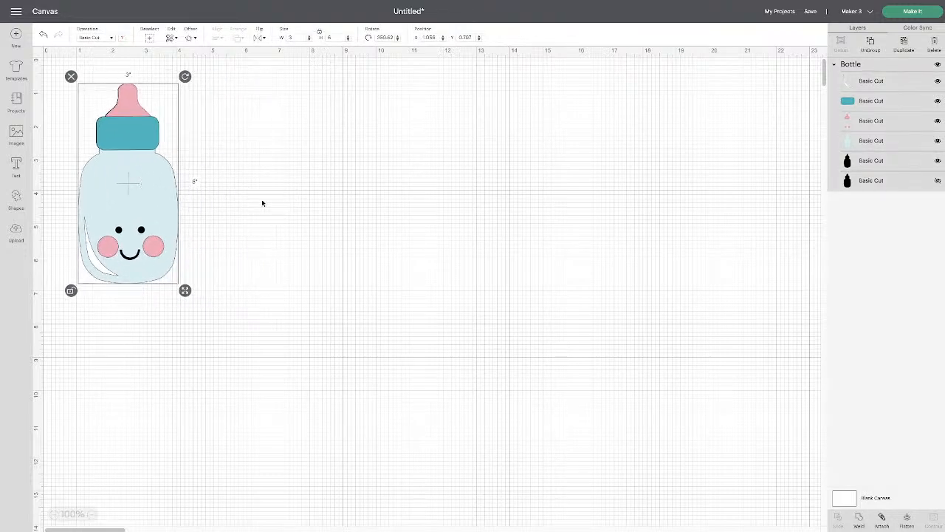
{"action": "left_click_drag", "start_coordinate": [123, 186], "coordinate": [192, 192]}
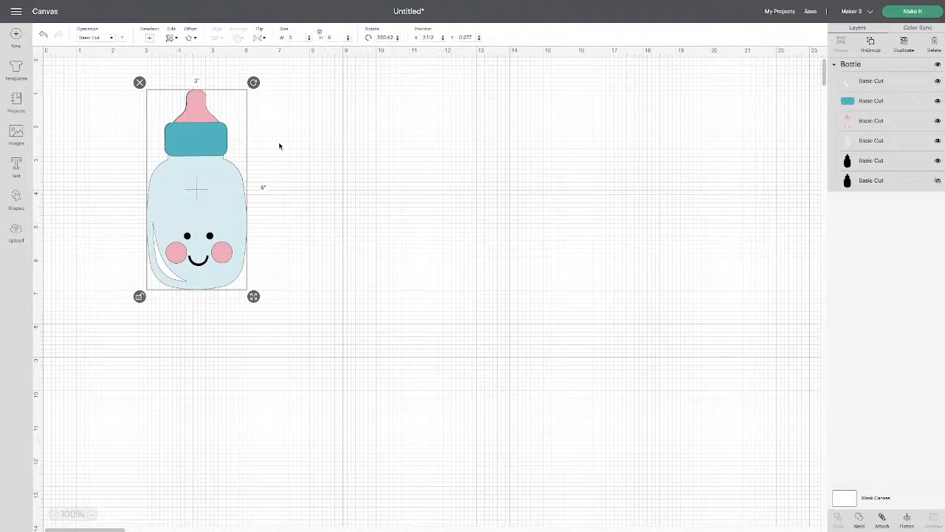
{"action": "left_click", "coordinate": [279, 148]}
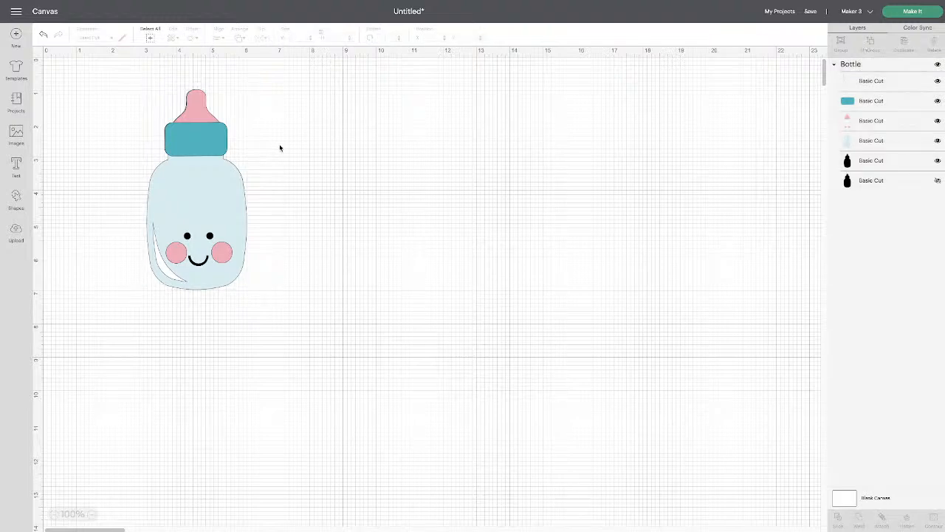
{"action": "left_click", "coordinate": [212, 145]}
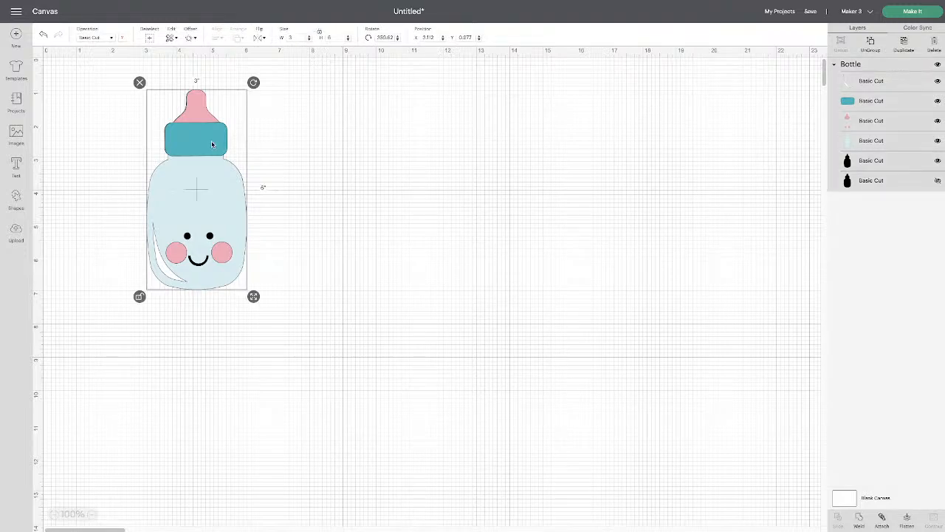
{"action": "left_click", "coordinate": [282, 152]}
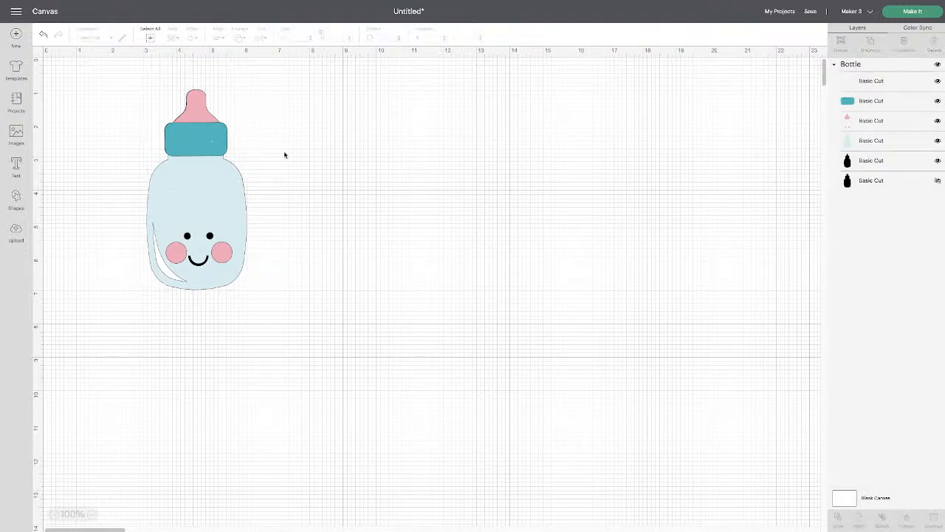
Duplicate the bottle and place the copy to the right of the original, at about X 7.3 and Y 1.06 inches
{"action": "left_click", "coordinate": [207, 150]}
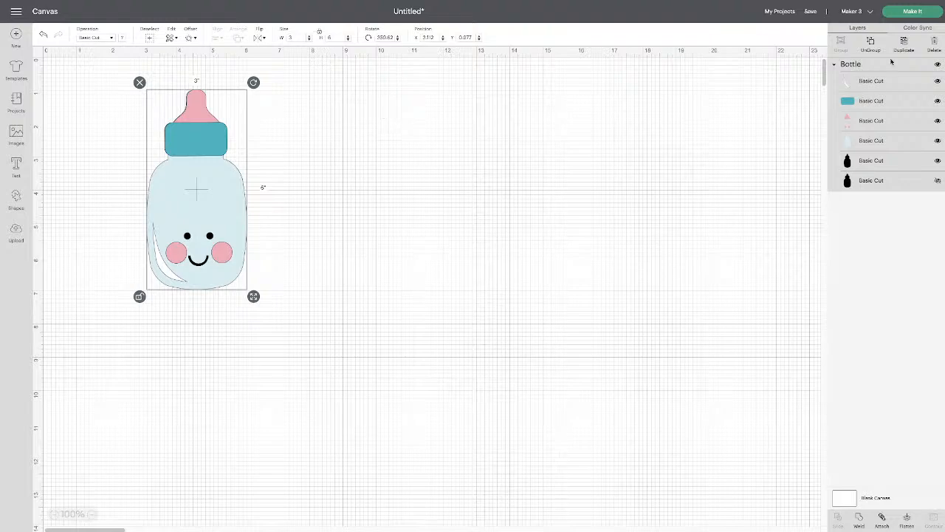
{"action": "key", "text": "ctrl+d"}
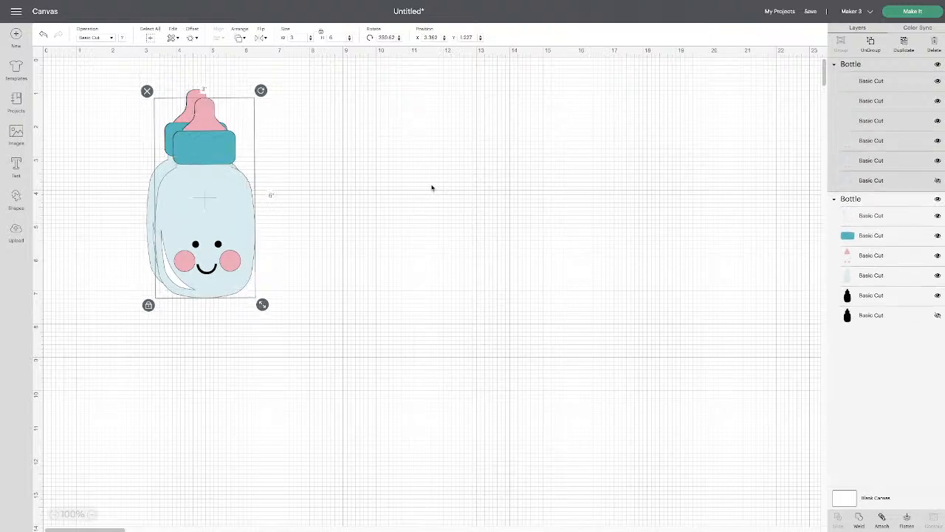
{"action": "left_click_drag", "start_coordinate": [243, 200], "coordinate": [361, 192]}
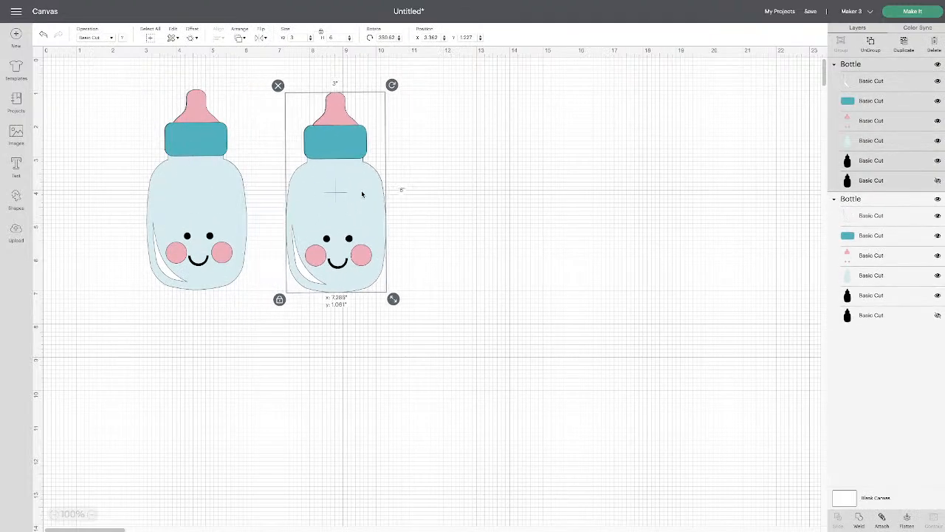
Move the duplicated bottle across to the canvas's far right and back beside the original, at about X 7.32 and Y 0.825 inches
{"action": "left_click", "coordinate": [427, 203]}
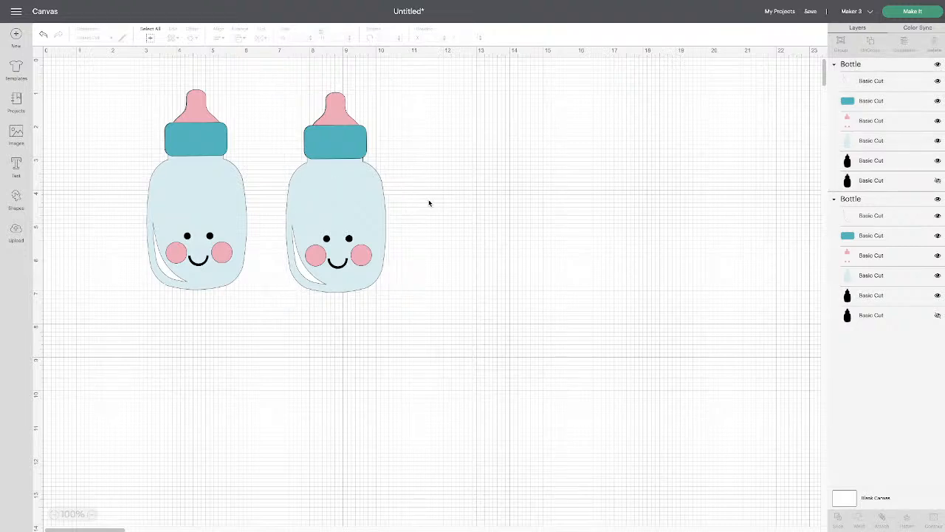
{"action": "left_click", "coordinate": [347, 193]}
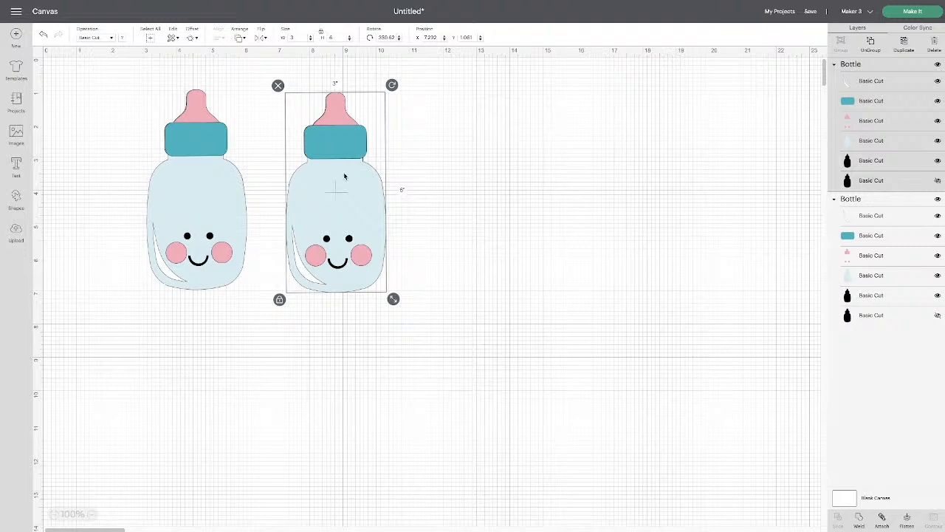
{"action": "left_click_drag", "start_coordinate": [344, 175], "coordinate": [747, 156]}
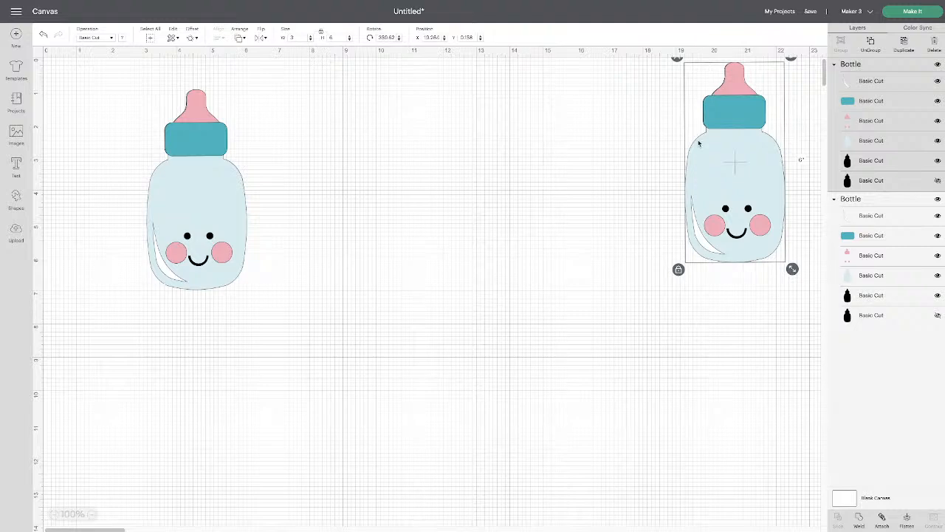
{"action": "left_click", "coordinate": [192, 186]}
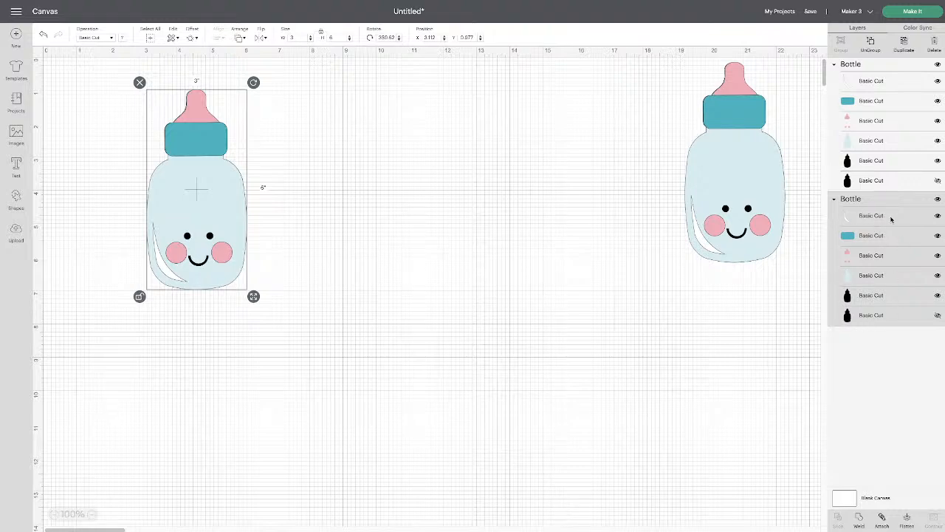
{"action": "left_click_drag", "start_coordinate": [761, 181], "coordinate": [361, 204]}
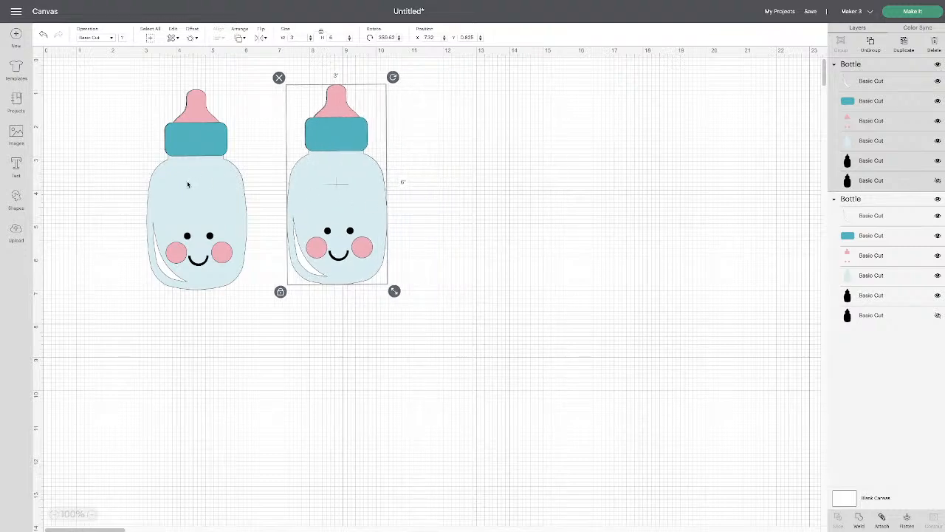
Select each bottle in turn to match it with its own layer group, and clear the selection
{"action": "left_click", "coordinate": [191, 182]}
{"action": "left_click", "coordinate": [342, 181]}
{"action": "left_click", "coordinate": [890, 184]}
{"action": "left_click", "coordinate": [728, 210]}
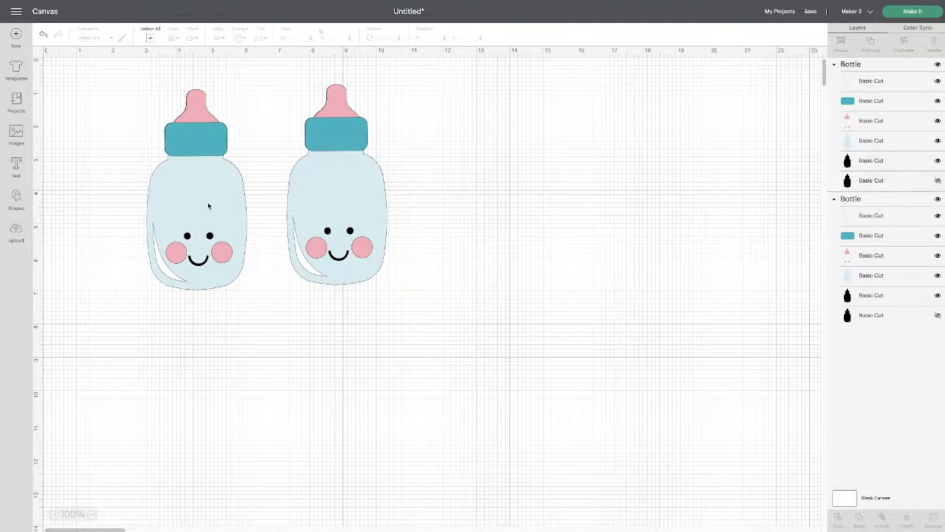
Ungroup the original bottle and select its pink, teal and white pieces individually to demonstrate that they are separate, and deselect
{"action": "left_click", "coordinate": [210, 205]}
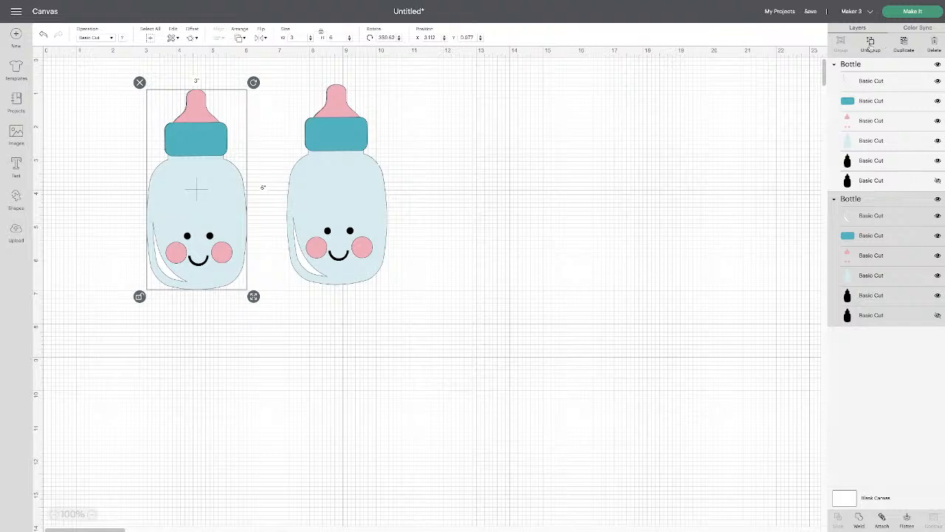
{"action": "left_click", "coordinate": [871, 45]}
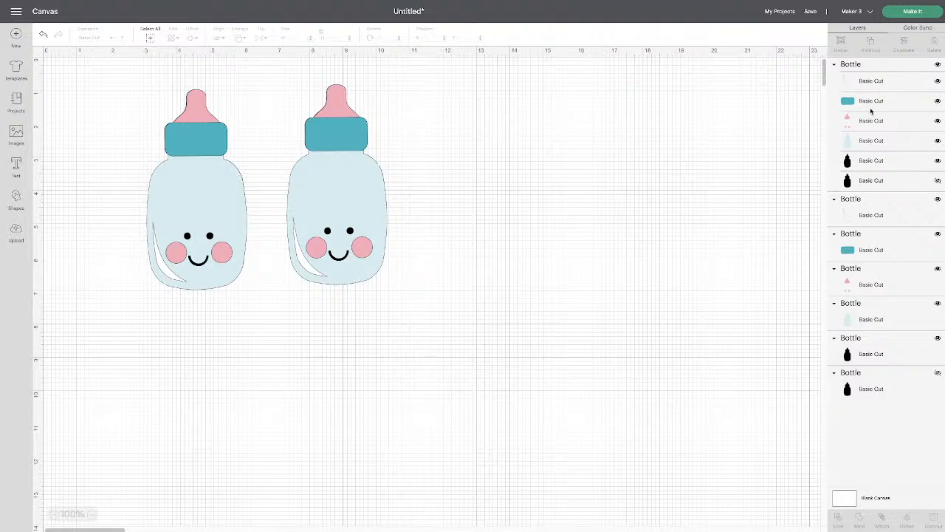
{"action": "left_click", "coordinate": [324, 190]}
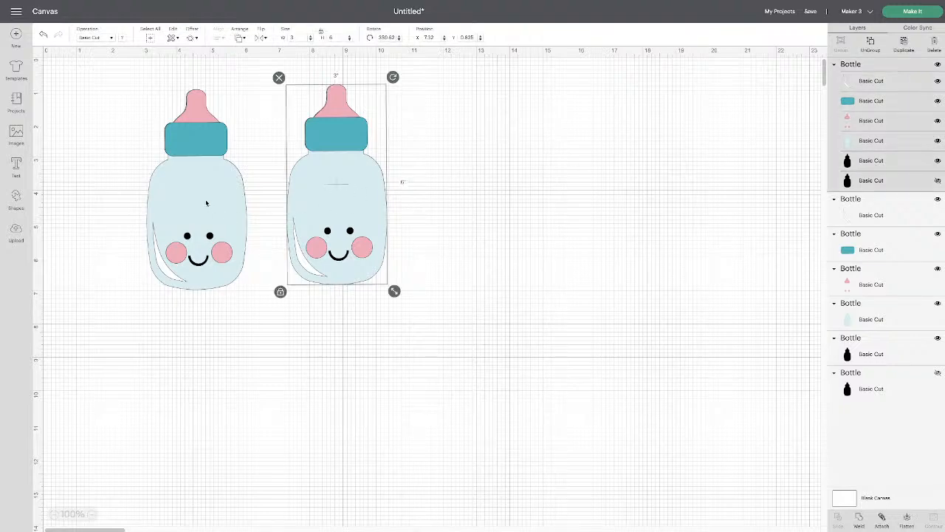
{"action": "left_click", "coordinate": [197, 196]}
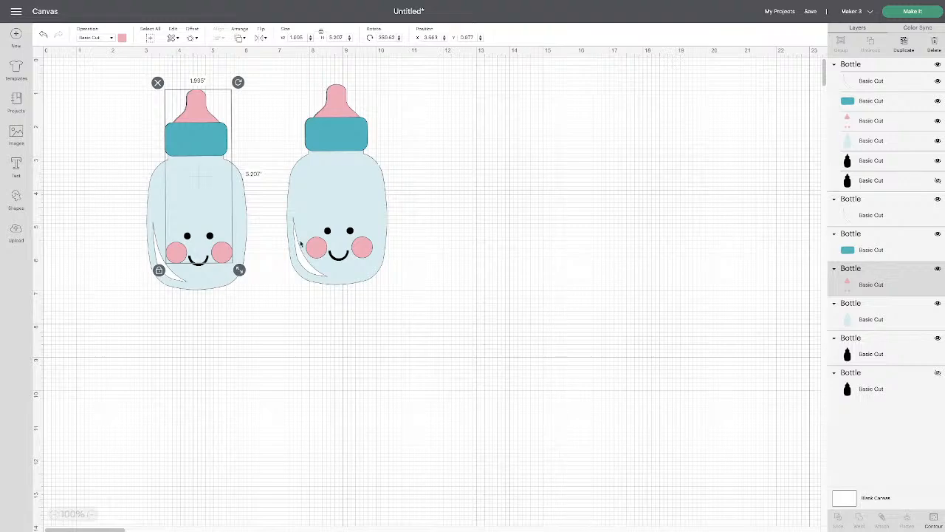
{"action": "left_click", "coordinate": [199, 144]}
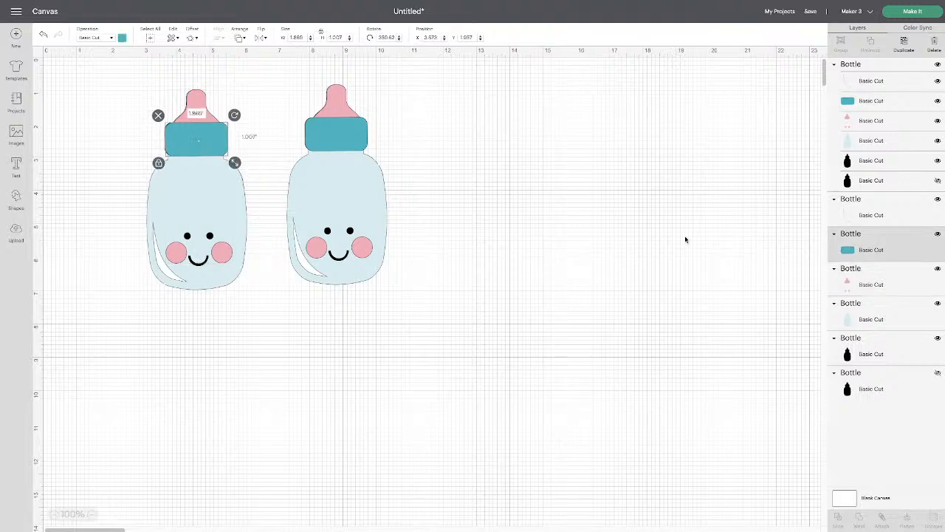
{"action": "left_click", "coordinate": [179, 258]}
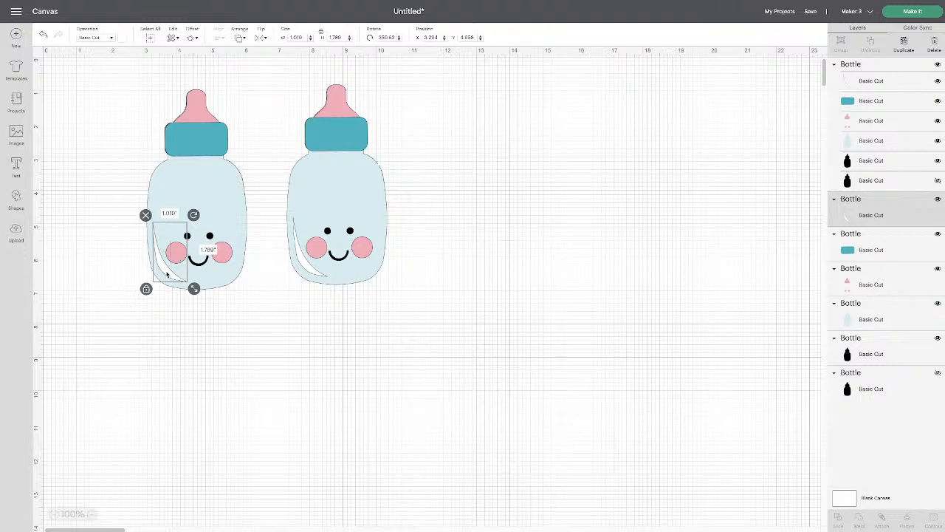
{"action": "left_click", "coordinate": [290, 320]}
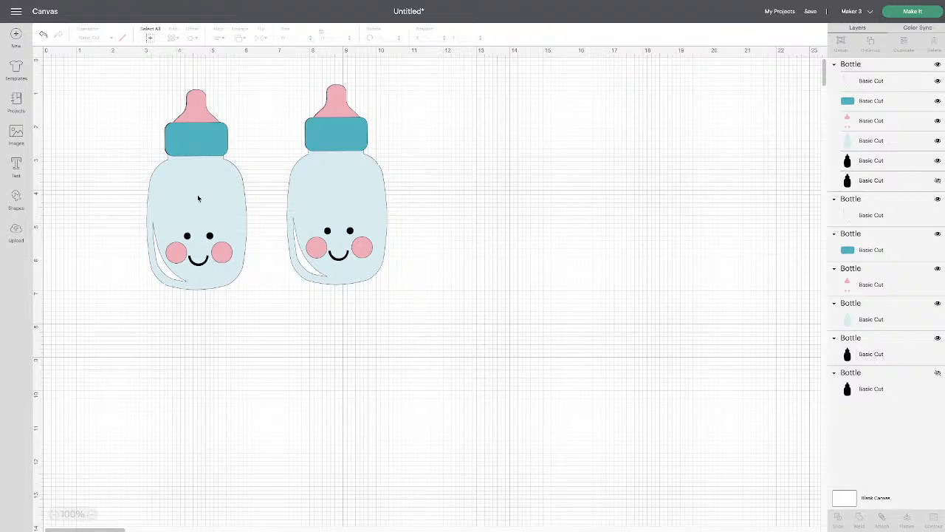
Select the ungrouped bottle's visible black layer and nudge it about 0.8 inches to the right
{"action": "left_click", "coordinate": [876, 350]}
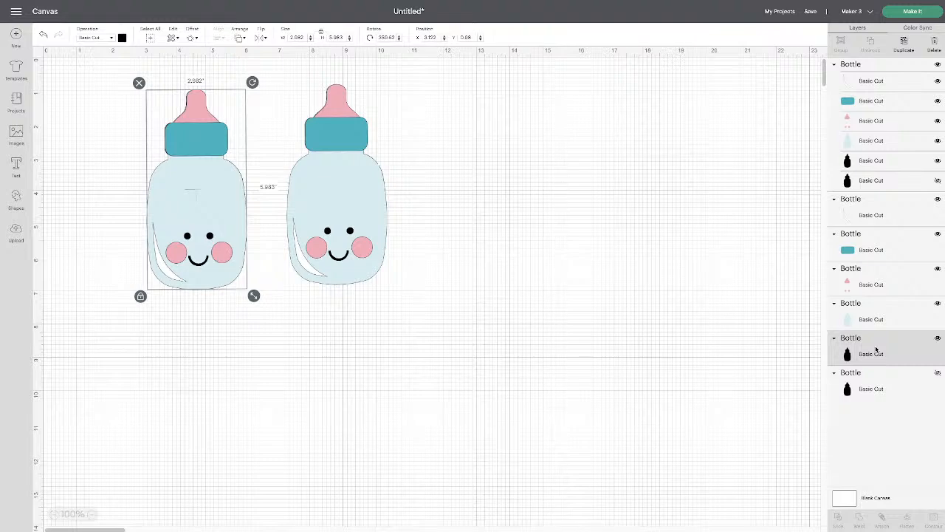
{"action": "key", "text": "Right"}
{"action": "key", "text": "Right"}
{"action": "key", "text": "Right"}
{"action": "key", "text": "Right"}
{"action": "key", "text": "Right"}
{"action": "key", "text": "Right"}
{"action": "key", "text": "Right"}
{"action": "key", "text": "Right"}
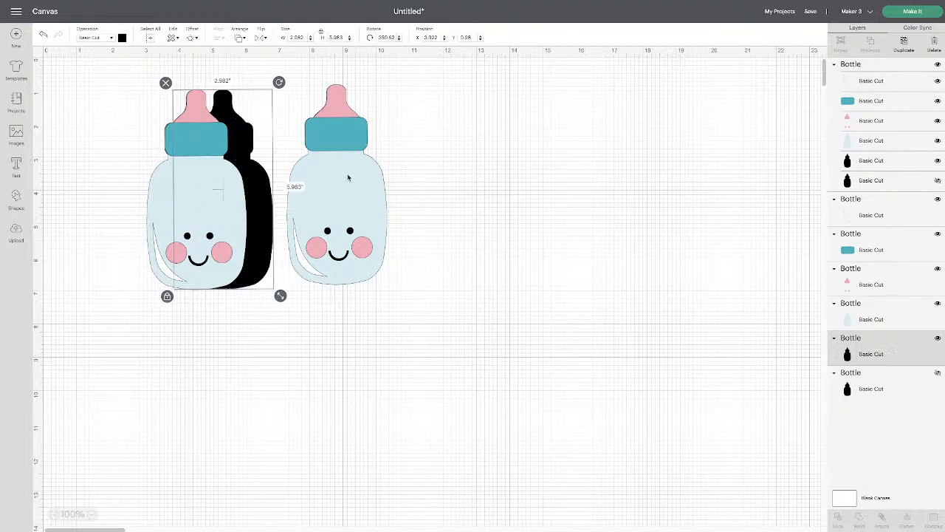
Undo all the nudges of the ungrouped bottle's black layer
{"action": "left_click", "coordinate": [44, 35]}
{"action": "left_click", "coordinate": [44, 34]}
{"action": "left_click", "coordinate": [44, 35]}
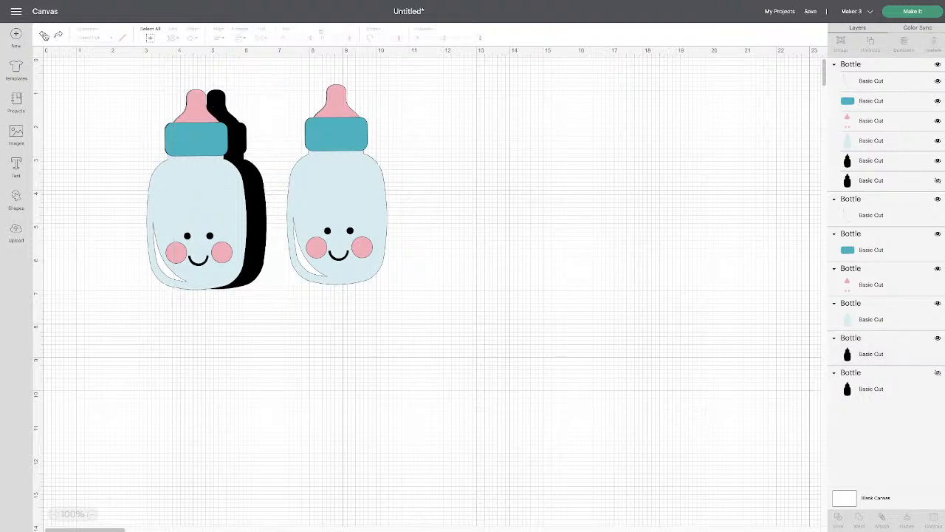
{"action": "left_click", "coordinate": [44, 35]}
{"action": "left_click", "coordinate": [43, 35]}
{"action": "left_click", "coordinate": [44, 35]}
{"action": "left_click", "coordinate": [44, 35]}
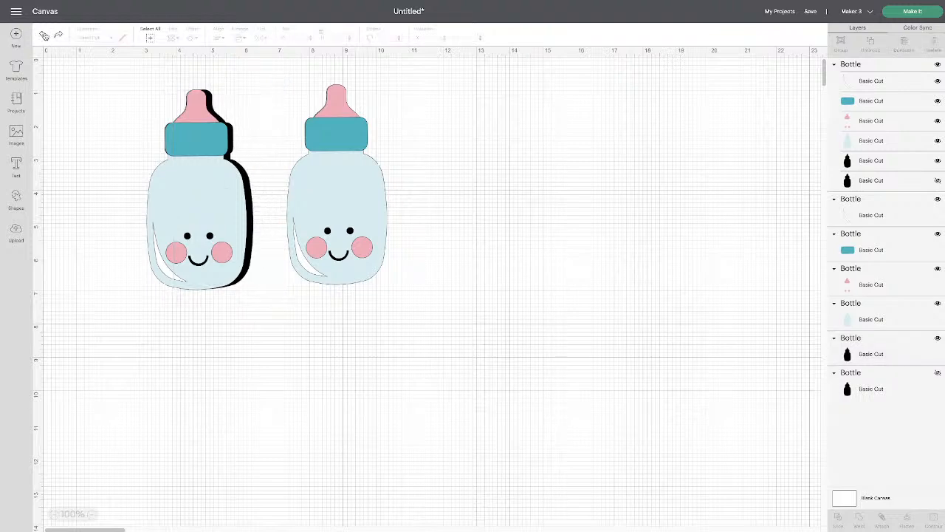
{"action": "left_click", "coordinate": [44, 35]}
{"action": "left_click", "coordinate": [44, 34]}
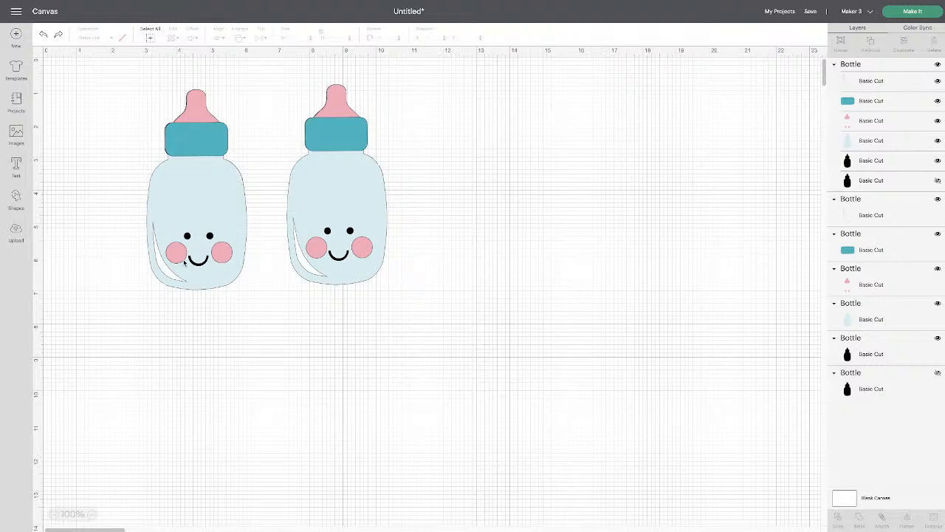
Spread the ungrouped bottle's pink, teal, light-blue, black and white layers apart across the canvas
{"action": "left_click_drag", "start_coordinate": [187, 199], "coordinate": [118, 200]}
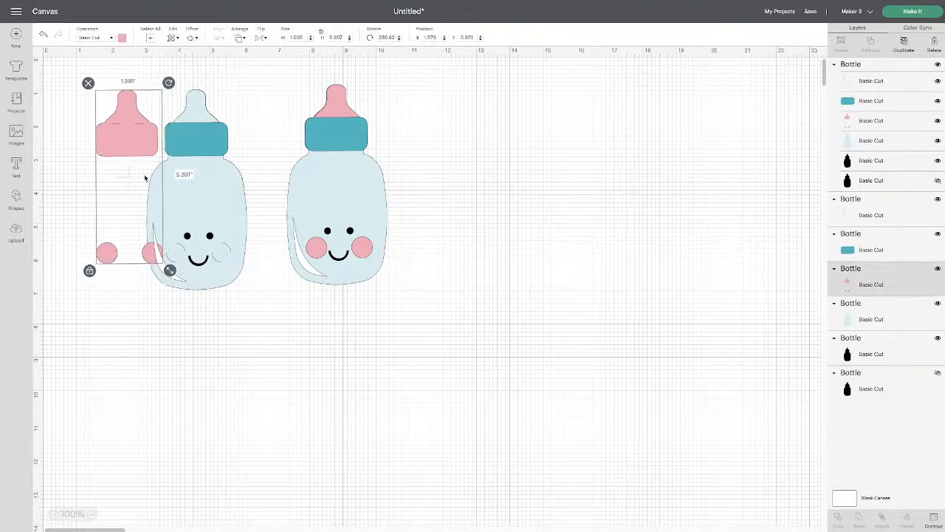
{"action": "left_click_drag", "start_coordinate": [207, 137], "coordinate": [112, 159]}
{"action": "left_click_drag", "start_coordinate": [220, 195], "coordinate": [150, 200]}
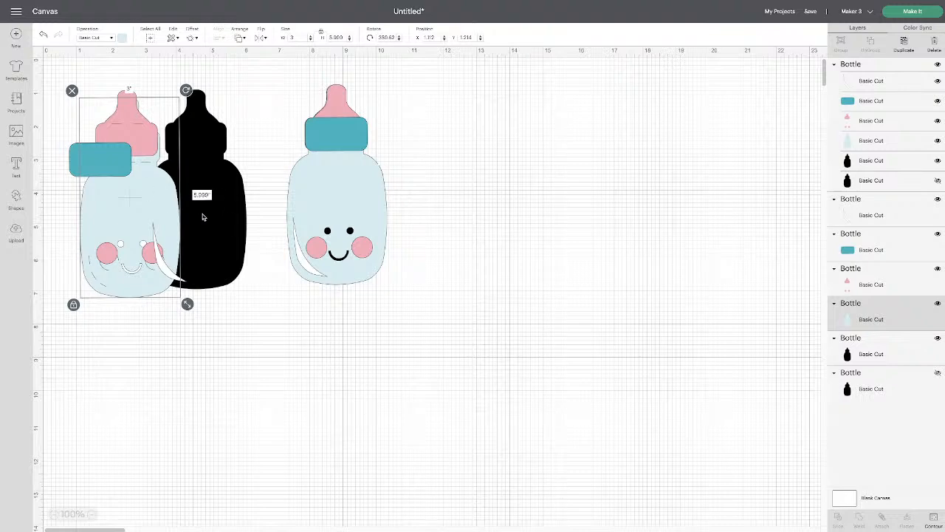
{"action": "left_click_drag", "start_coordinate": [203, 216], "coordinate": [623, 221]}
{"action": "left_click_drag", "start_coordinate": [156, 204], "coordinate": [538, 341]}
{"action": "left_click_drag", "start_coordinate": [92, 153], "coordinate": [234, 134]}
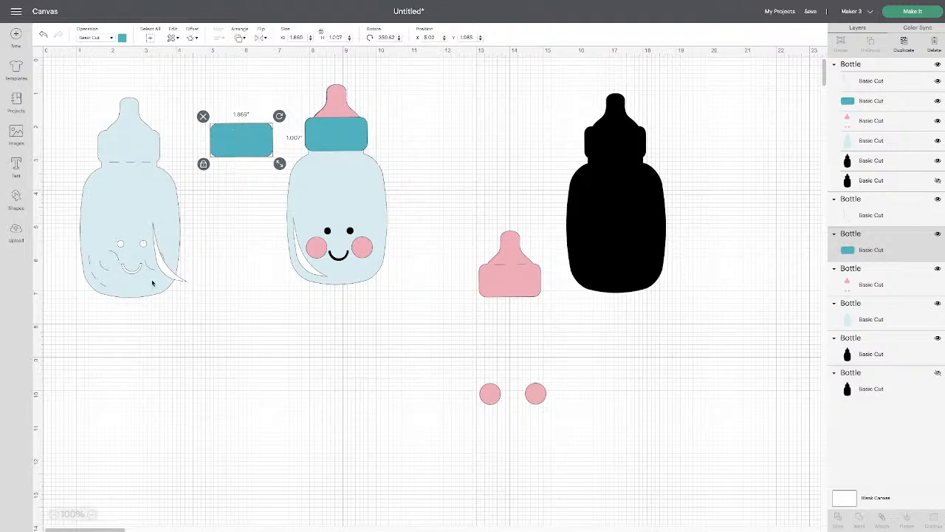
{"action": "mouse_move", "coordinate": [165, 275]}
{"action": "left_mouse_down"}
{"action": "mouse_move", "coordinate": [443, 245]}
{"action": "mouse_move", "coordinate": [439, 213]}
{"action": "left_mouse_up"}
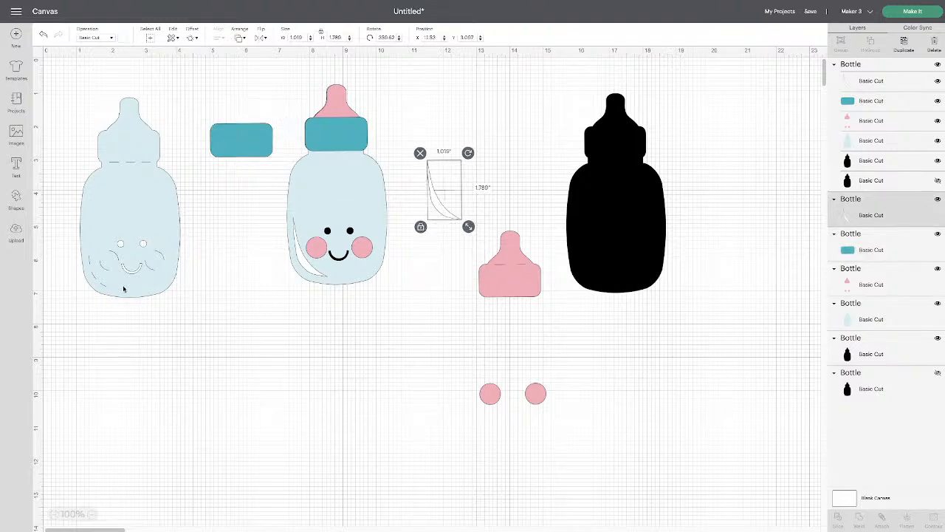
Place the teal band above the pink layer near X 13 inches, and move the grouped bottle to about X 5.75 and Y 0.67 inches
{"action": "left_click", "coordinate": [131, 300]}
{"action": "left_click_drag", "start_coordinate": [245, 144], "coordinate": [493, 117]}
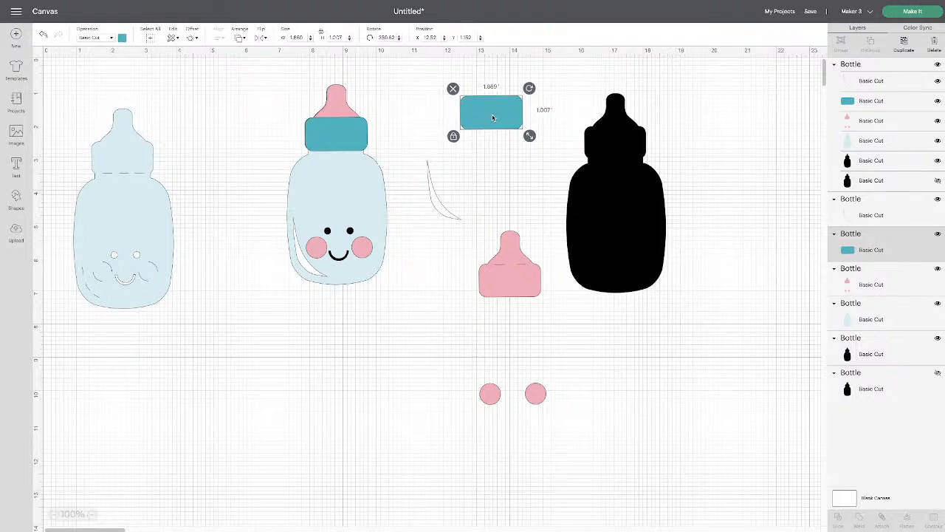
{"action": "left_click_drag", "start_coordinate": [525, 271], "coordinate": [524, 190]}
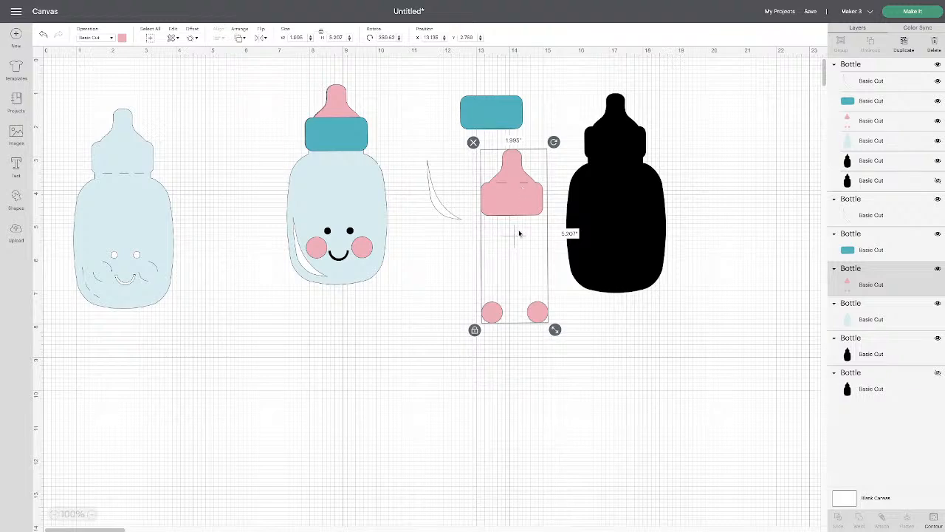
{"action": "left_click", "coordinate": [783, 229]}
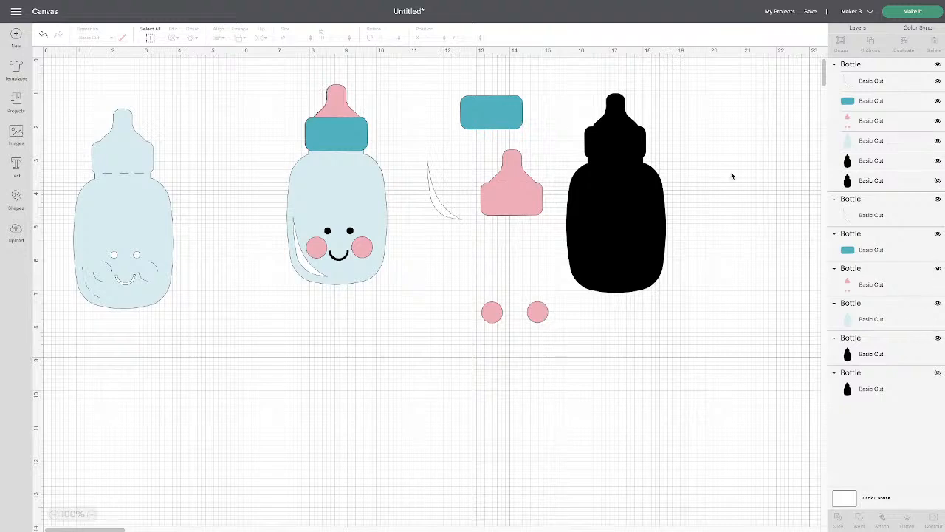
{"action": "left_click_drag", "start_coordinate": [336, 186], "coordinate": [283, 181]}
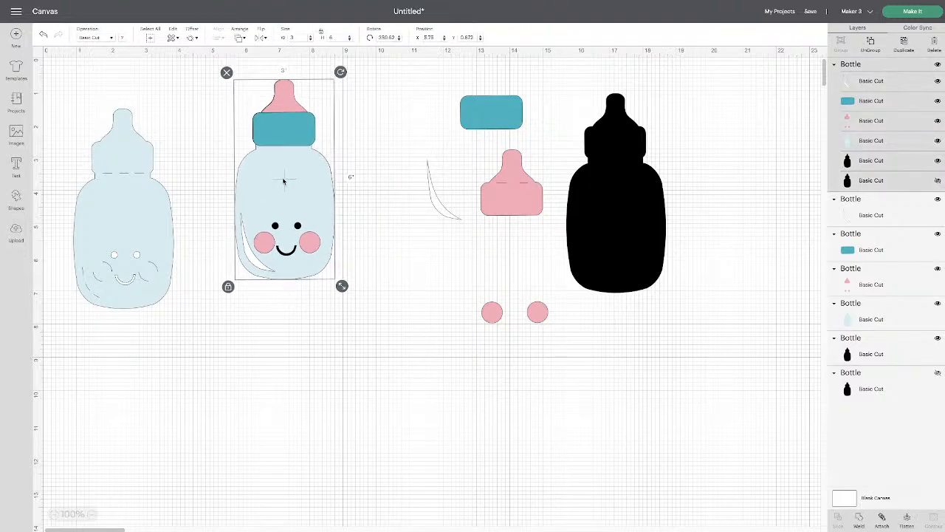
Hide and show the whole grouped bottle, and hide its outer black outline layer
{"action": "left_click", "coordinate": [937, 65]}
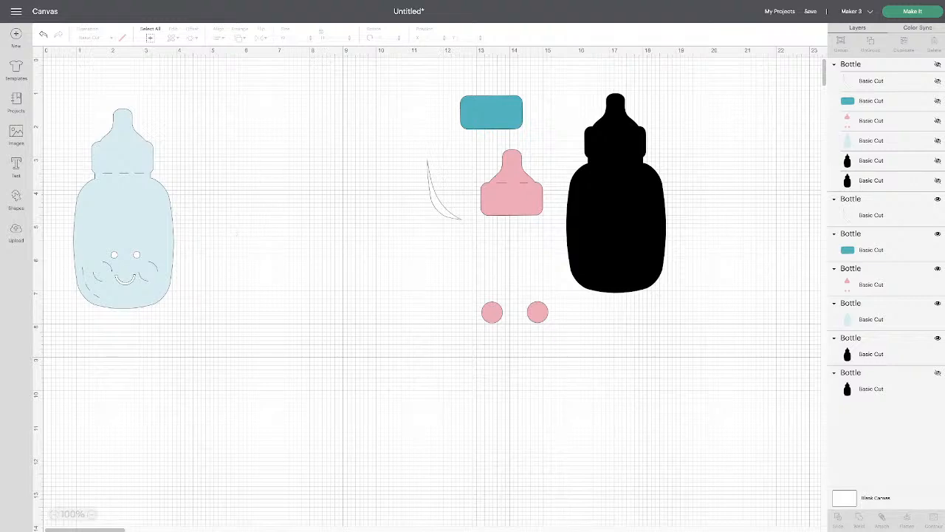
{"action": "left_click", "coordinate": [938, 65]}
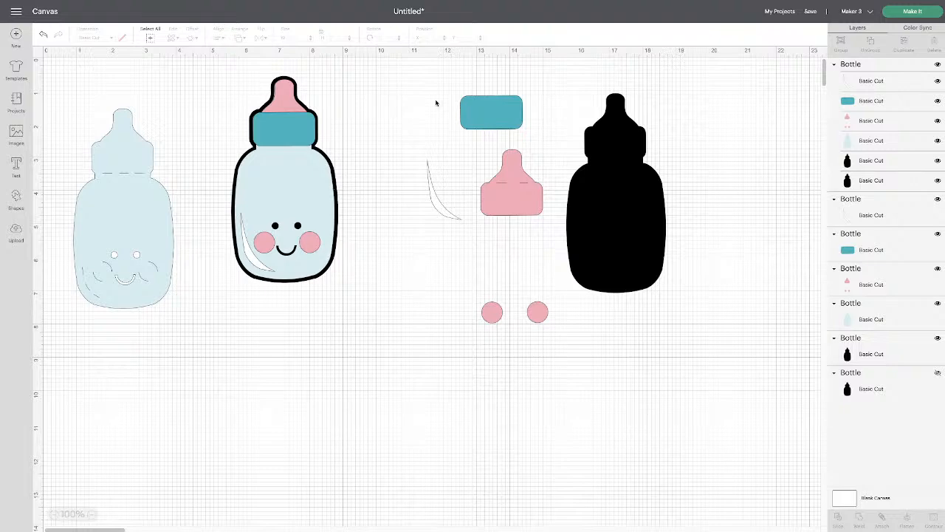
{"action": "left_click", "coordinate": [274, 180]}
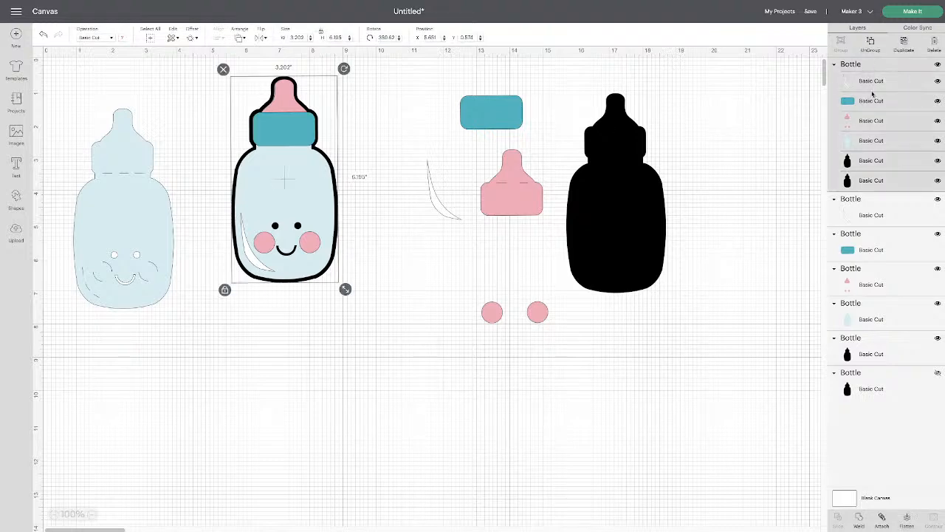
{"action": "left_click", "coordinate": [937, 181]}
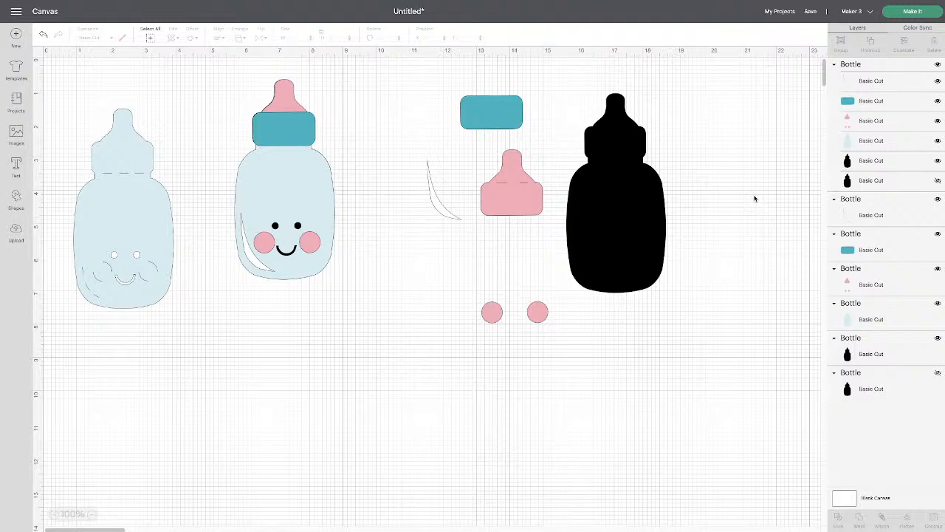
Undo the last two layer visibility changes, and select and deselect the grouped bottle
{"action": "scroll", "coordinate": [567, 185], "scroll_direction": "right", "scroll_amount": 1}
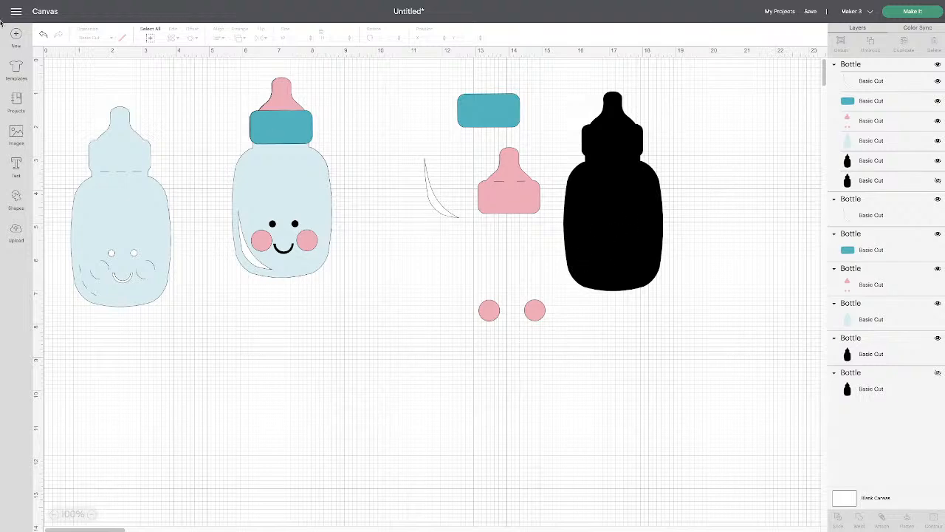
{"action": "left_click", "coordinate": [42, 35]}
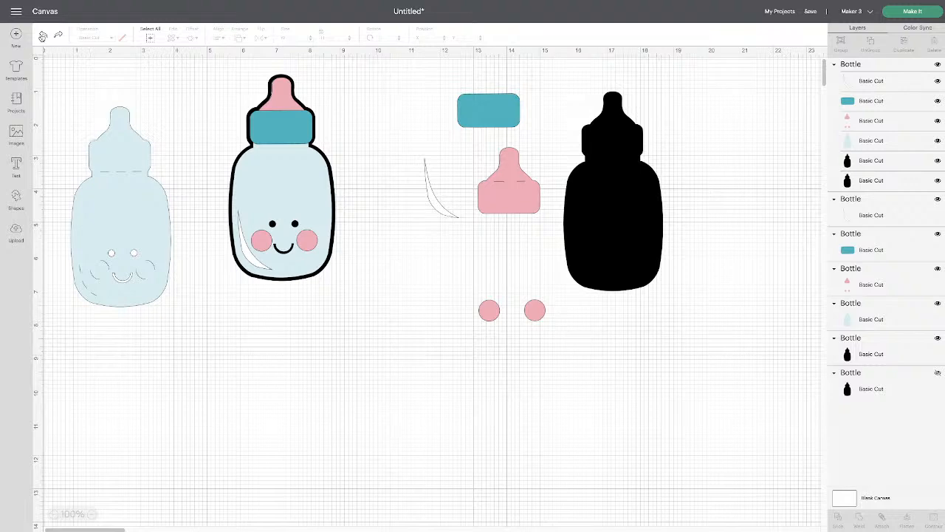
{"action": "left_click", "coordinate": [43, 34]}
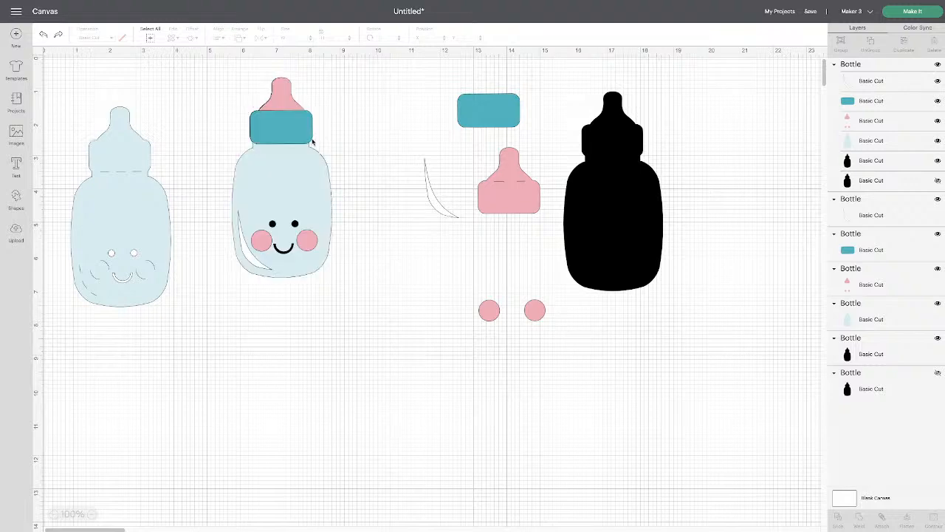
{"action": "left_click", "coordinate": [313, 141]}
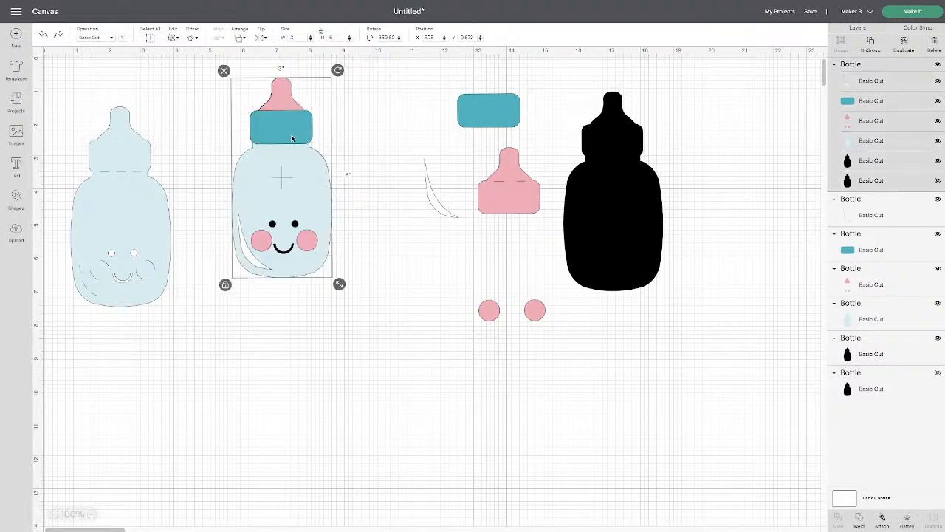
{"action": "left_click", "coordinate": [362, 145]}
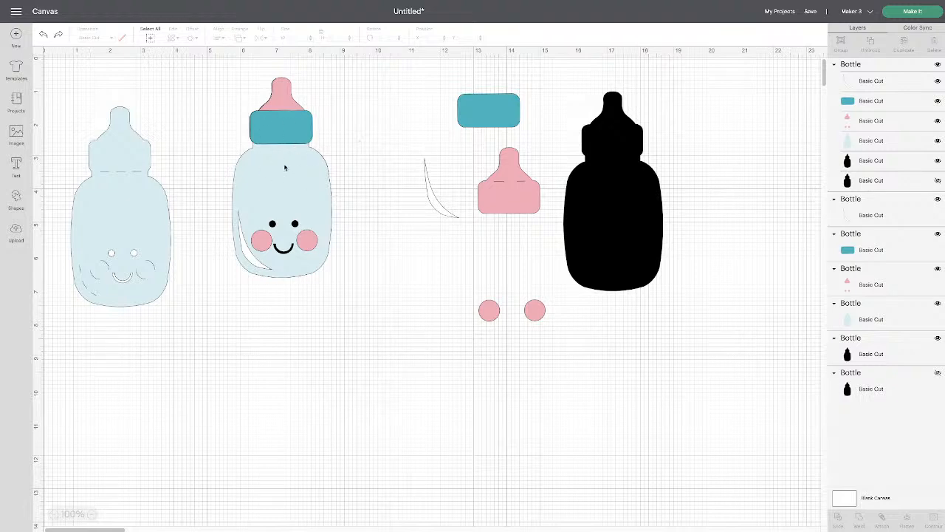
Show and re-hide the outer black outline layer of the grouped bottle
{"action": "left_click", "coordinate": [288, 155]}
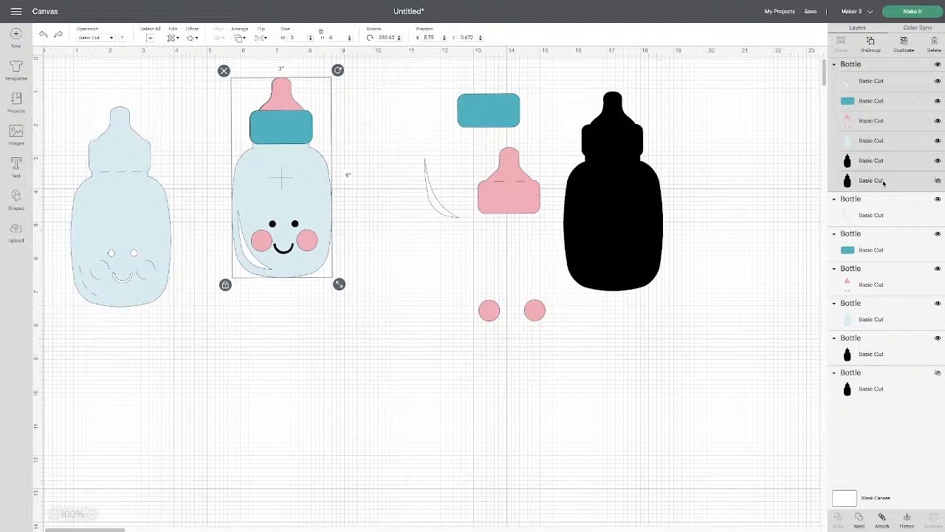
{"action": "left_click", "coordinate": [937, 181]}
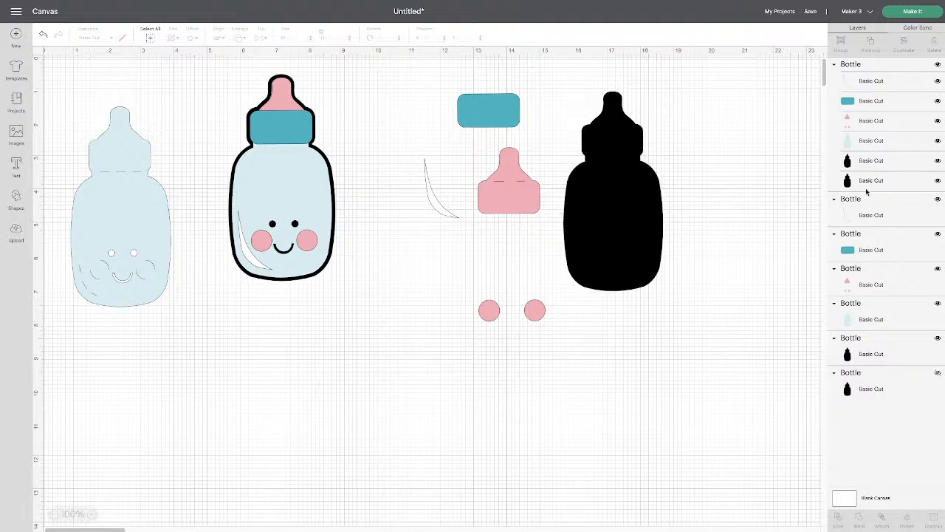
{"action": "left_click", "coordinate": [938, 181]}
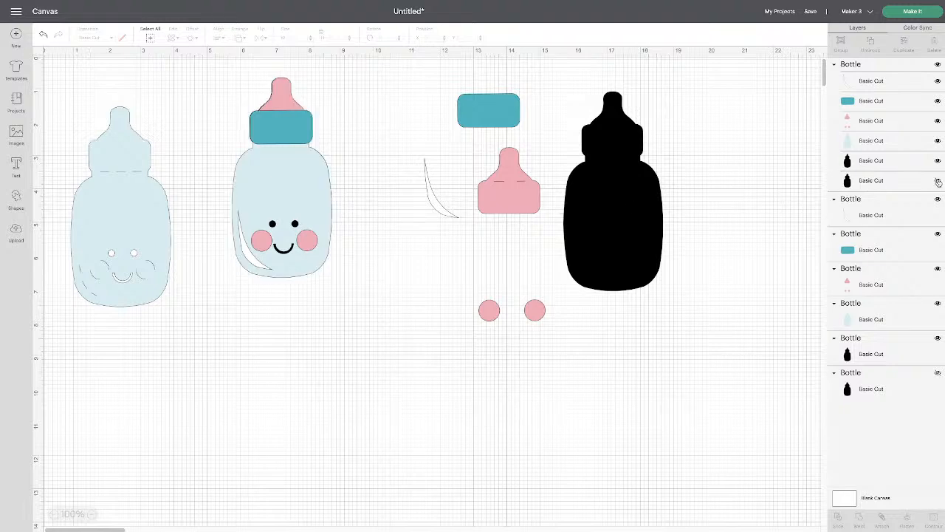
{"action": "left_click", "coordinate": [293, 188]}
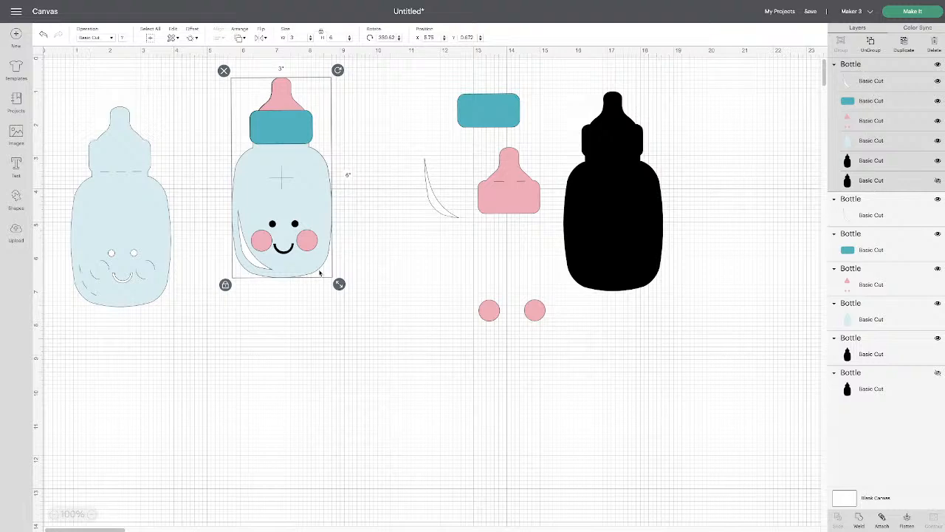
{"action": "left_click", "coordinate": [375, 264]}
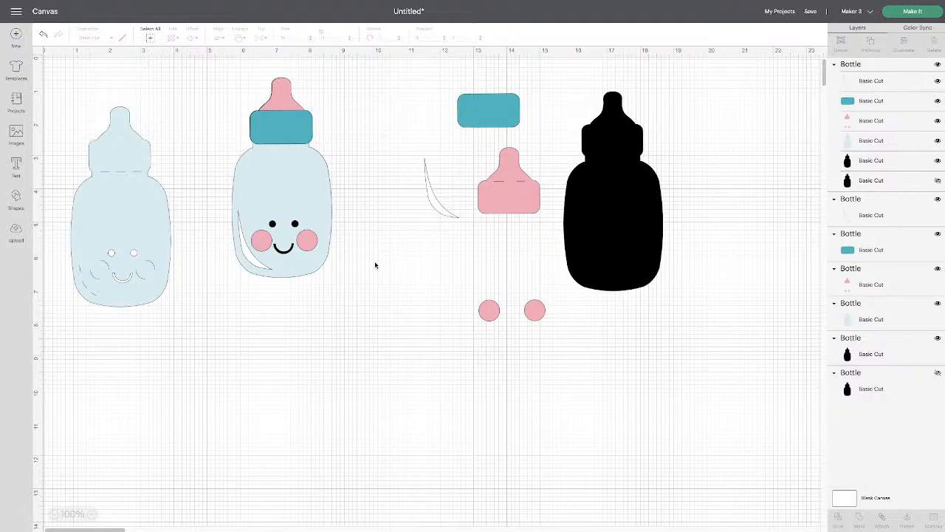
{"action": "left_click", "coordinate": [310, 211]}
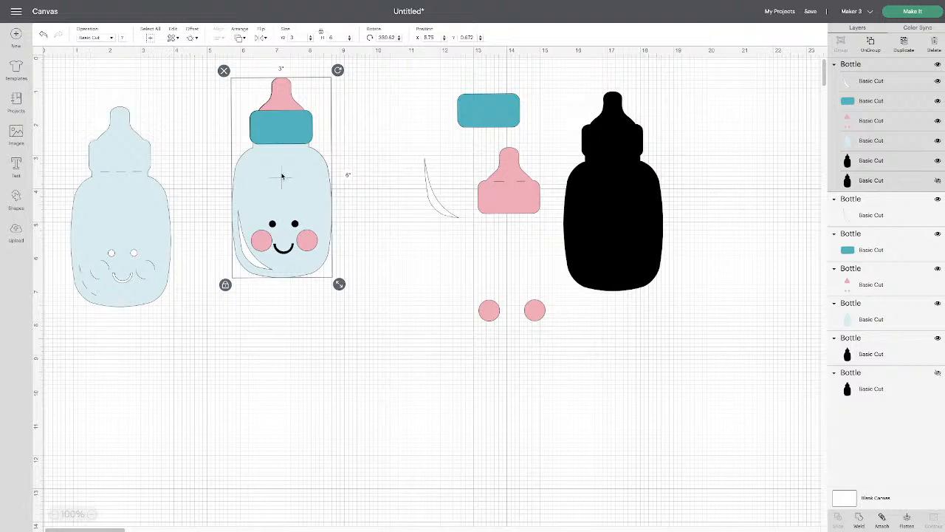
{"action": "scroll", "coordinate": [277, 179], "scroll_direction": "right", "scroll_amount": 1}
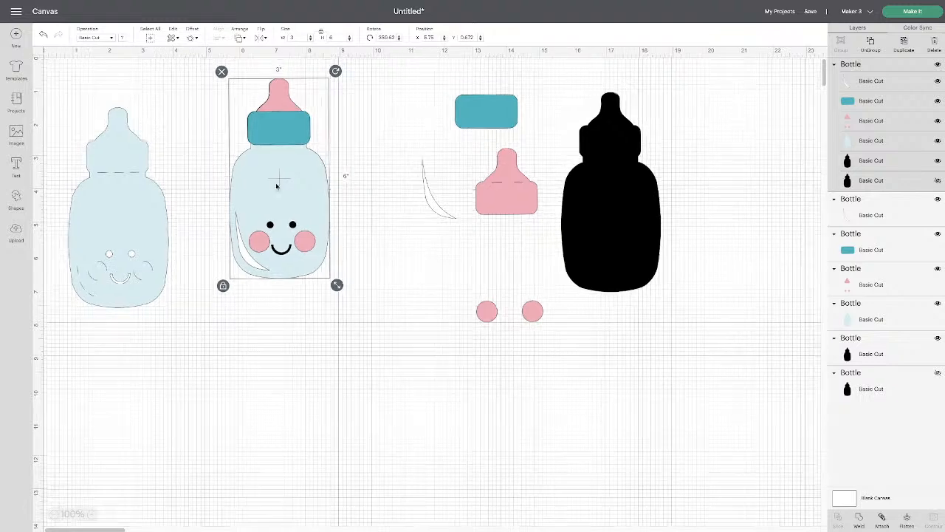
{"action": "left_click", "coordinate": [279, 180]}
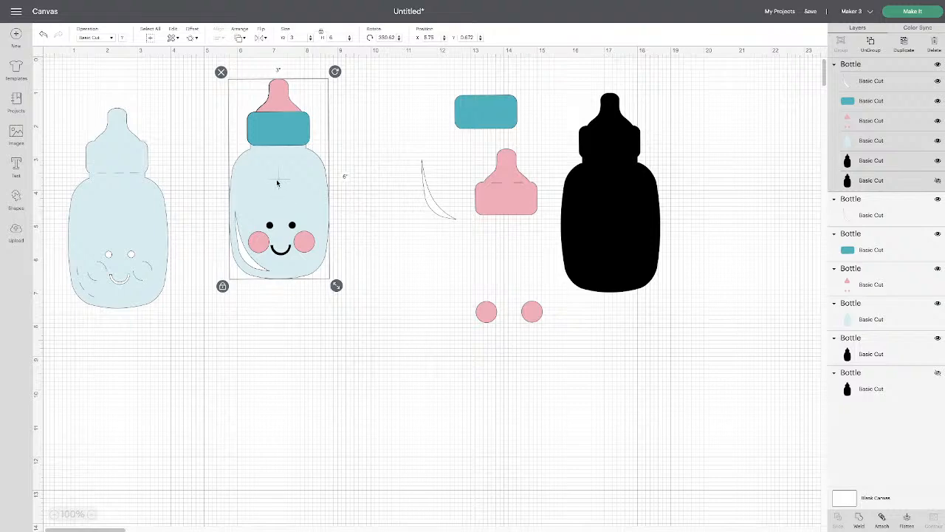
{"action": "left_click", "coordinate": [367, 146]}
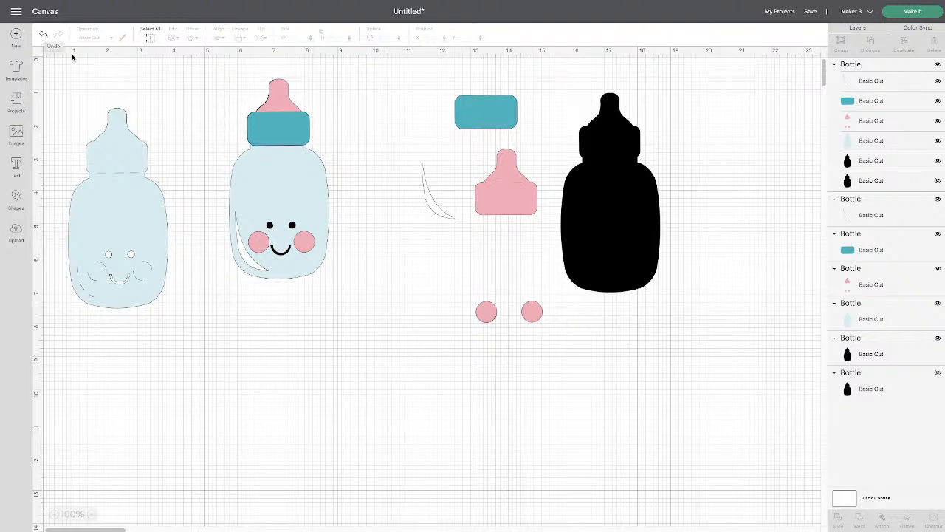
Show the grouped bottle's outer black outline layer, and undo that visibility change
{"action": "left_click", "coordinate": [299, 194]}
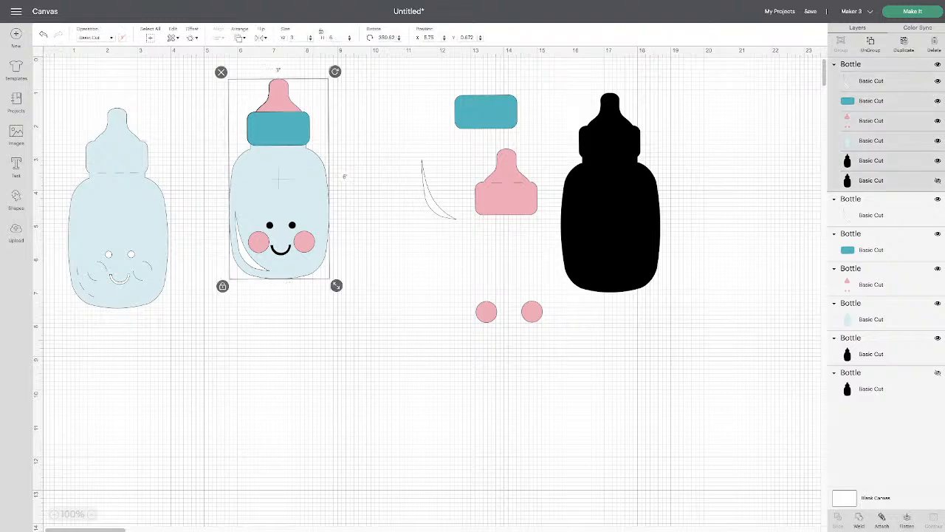
{"action": "left_click", "coordinate": [938, 180]}
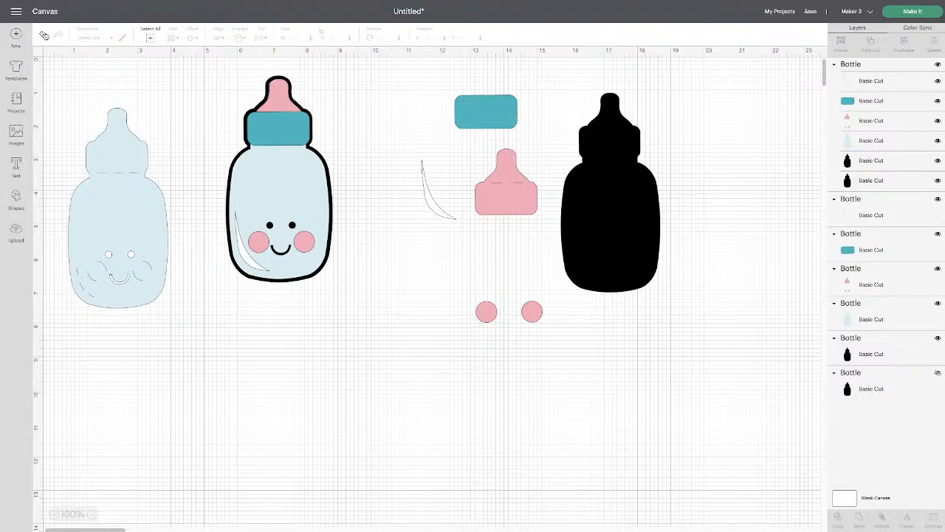
{"action": "left_click", "coordinate": [44, 34]}
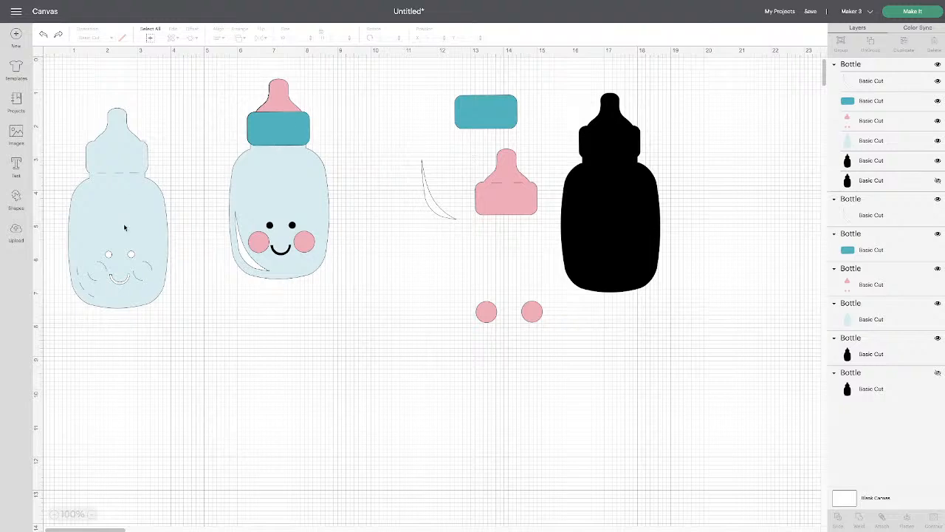
Move the separate light-blue layer to about X 1.2, Y 1.17 inches and the pink layer to about X 13, Y 3.33 inches
{"action": "left_click_drag", "start_coordinate": [124, 223], "coordinate": [139, 200]}
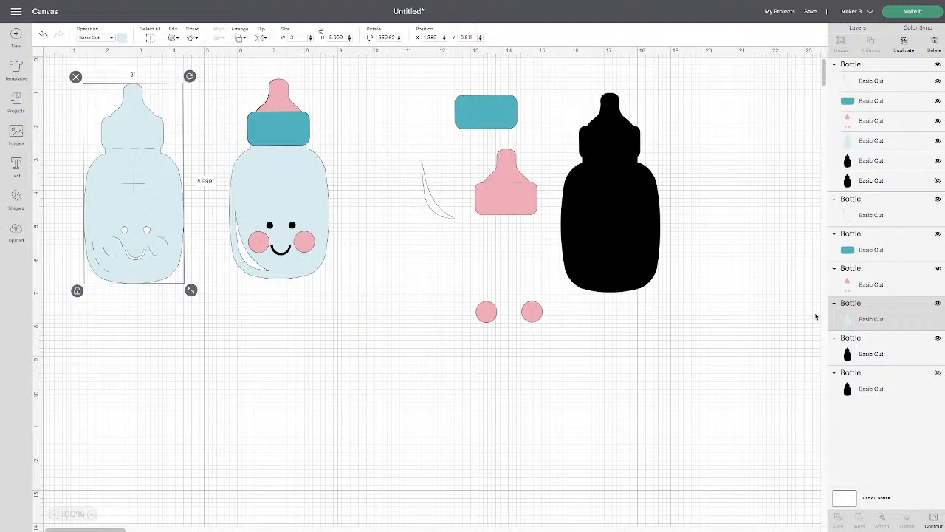
{"action": "left_click", "coordinate": [838, 288]}
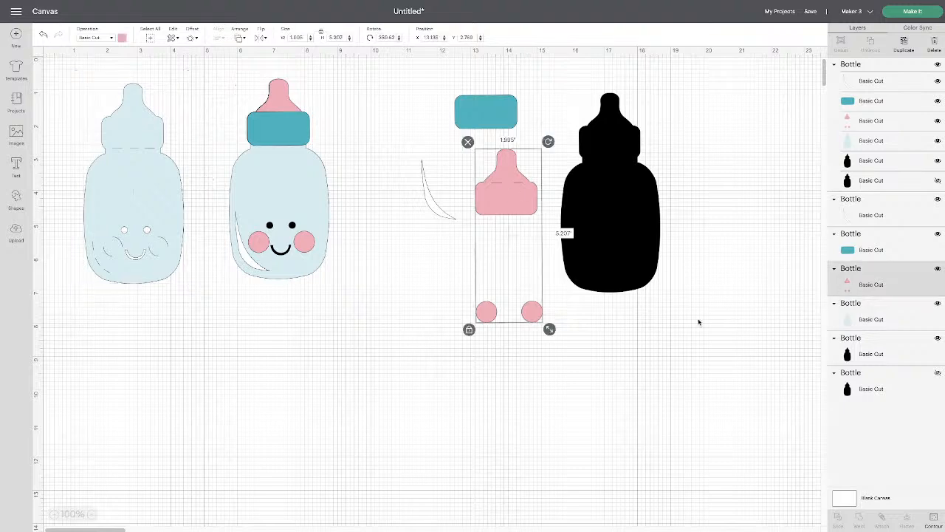
{"action": "mouse_move", "coordinate": [517, 192]}
{"action": "left_mouse_down"}
{"action": "mouse_move", "coordinate": [521, 207]}
{"action": "mouse_move", "coordinate": [506, 204]}
{"action": "left_mouse_up"}
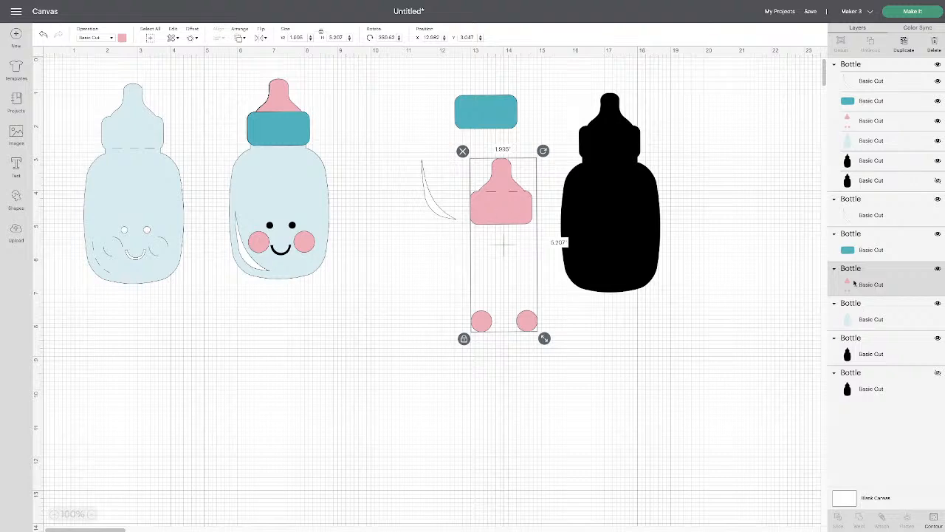
{"action": "left_click_drag", "start_coordinate": [509, 199], "coordinate": [513, 210]}
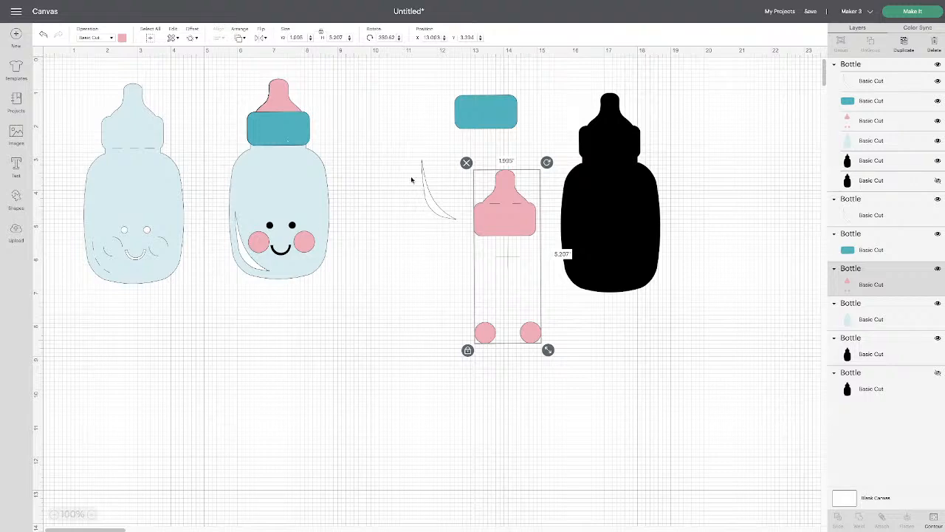
{"action": "mouse_move", "coordinate": [140, 193]}
{"action": "left_mouse_down"}
{"action": "mouse_move", "coordinate": [126, 204]}
{"action": "mouse_move", "coordinate": [136, 201]}
{"action": "left_mouse_up"}
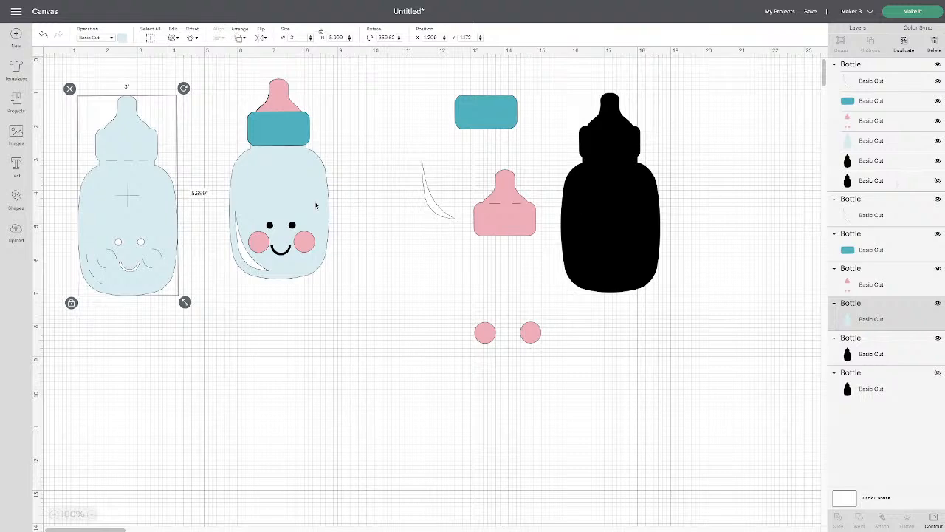
Move the grouped bottle to about X 7.06, Y 1.63 inches, and hide and re-show its inner black layer that forms the face
{"action": "left_click_drag", "start_coordinate": [326, 214], "coordinate": [391, 229]}
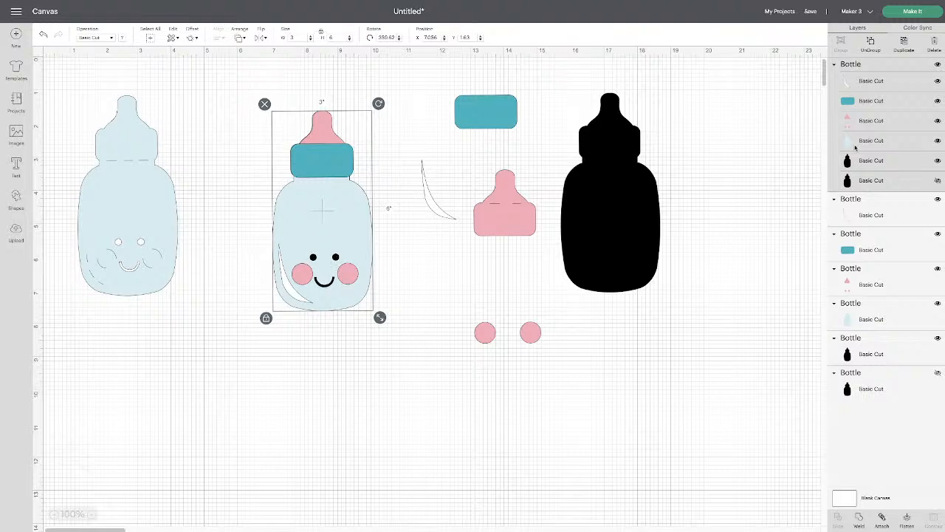
{"action": "left_click", "coordinate": [937, 160]}
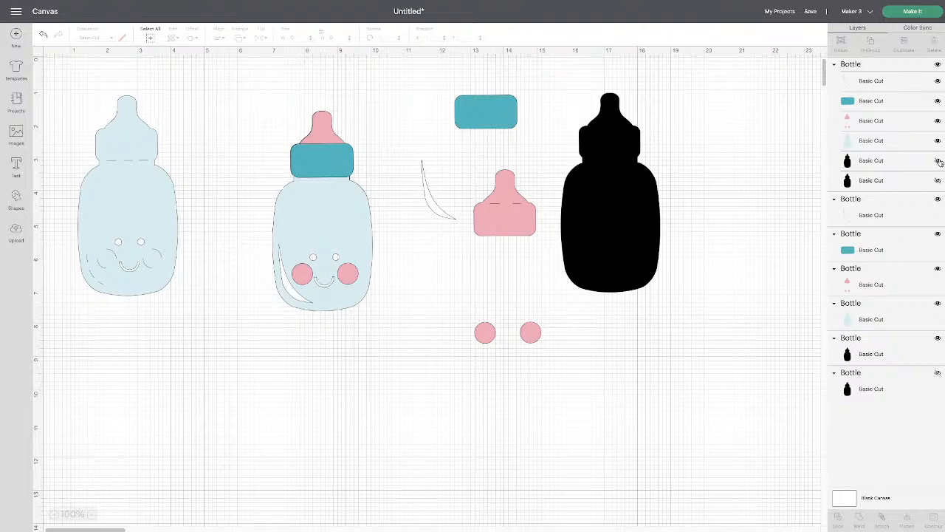
{"action": "left_click", "coordinate": [937, 160]}
{"action": "left_click", "coordinate": [325, 212]}
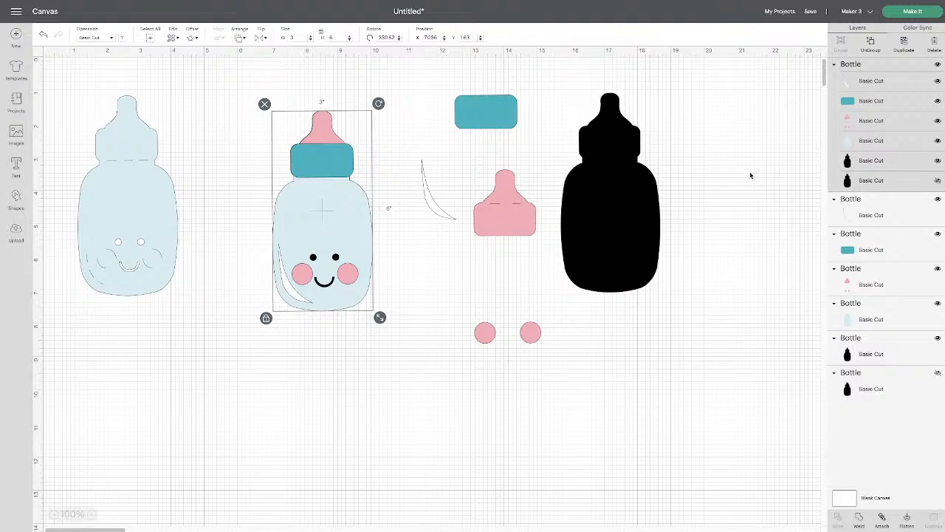
{"action": "left_click", "coordinate": [710, 159]}
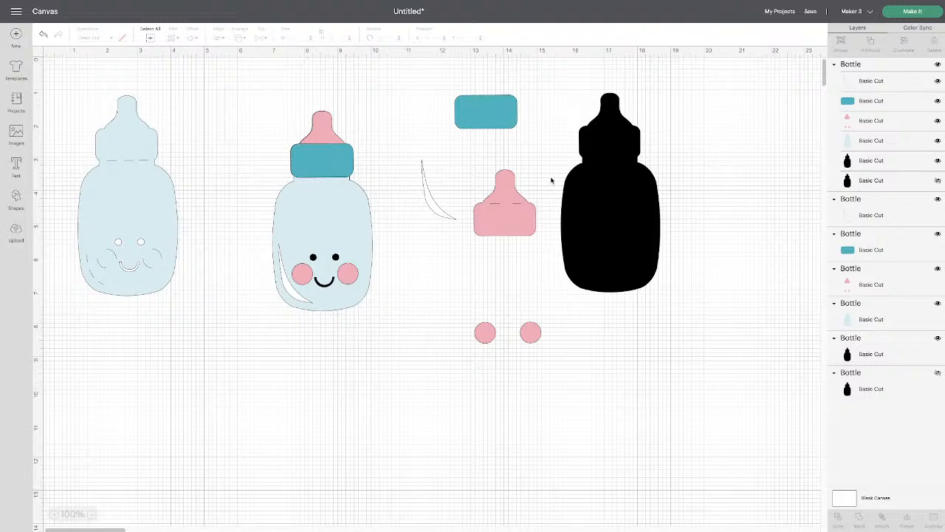
Delete the separate light-blue, teal, white, pink and black bottle layers together, and undo the deletion
{"action": "left_click", "coordinate": [143, 191]}
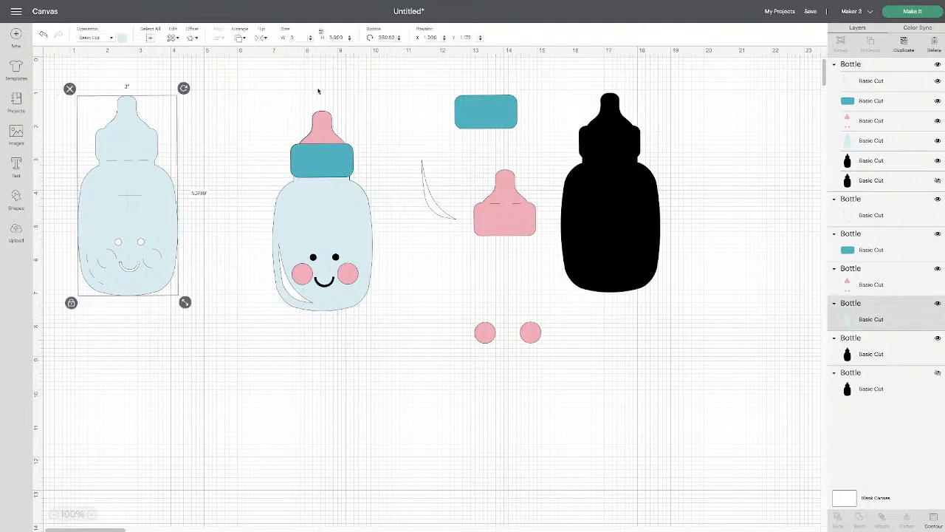
{"action": "left_click", "coordinate": [480, 112]}
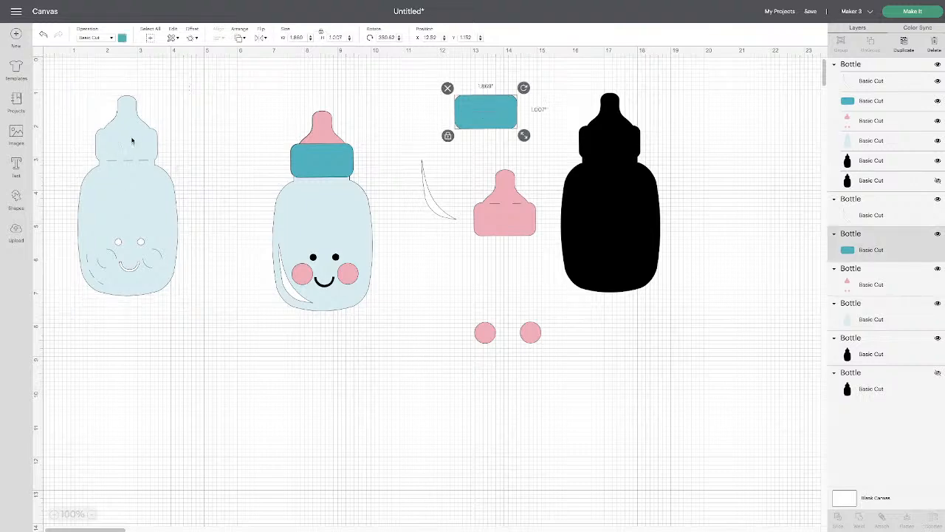
{"action": "left_click", "coordinate": [385, 110]}
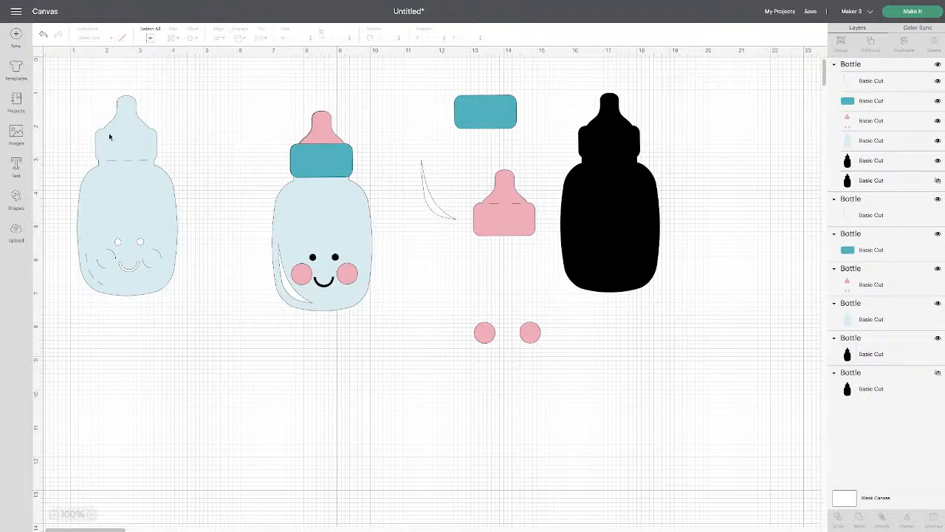
{"action": "left_click", "coordinate": [119, 193]}
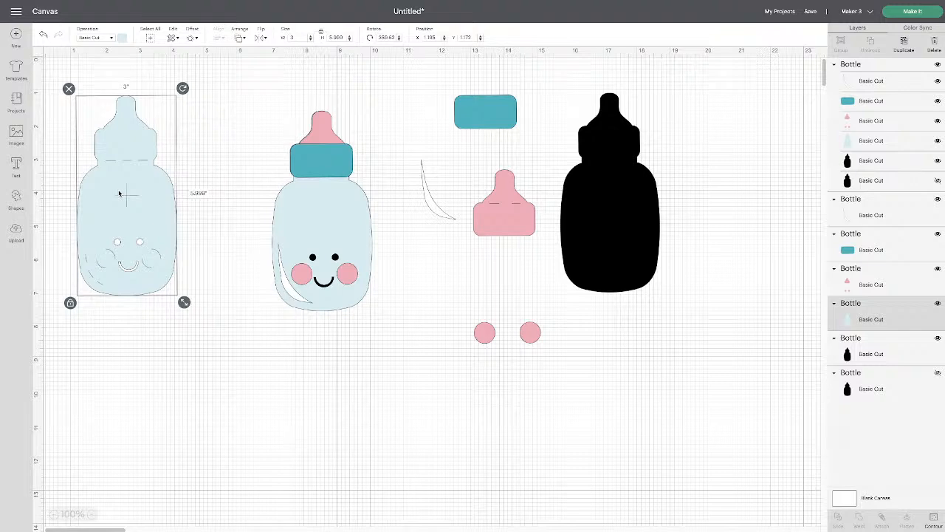
{"action": "left_click", "coordinate": [488, 111], "text": "shift"}
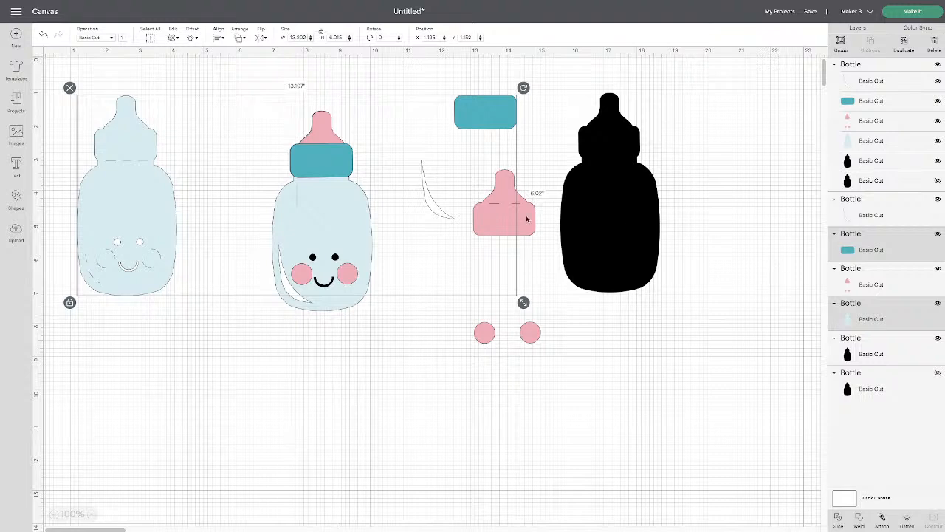
{"action": "left_click", "coordinate": [435, 211], "text": "shift"}
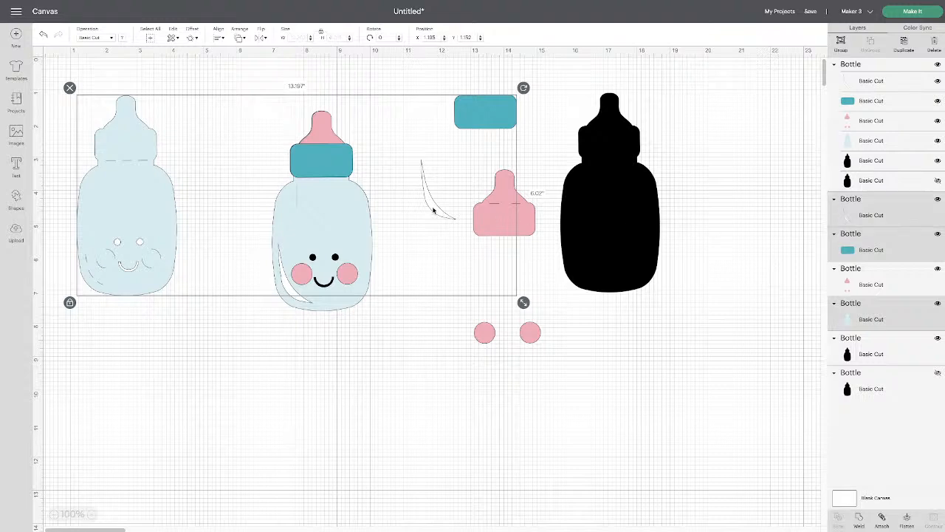
{"action": "left_click", "coordinate": [527, 220], "text": "shift"}
{"action": "left_click", "coordinate": [599, 247], "text": "shift"}
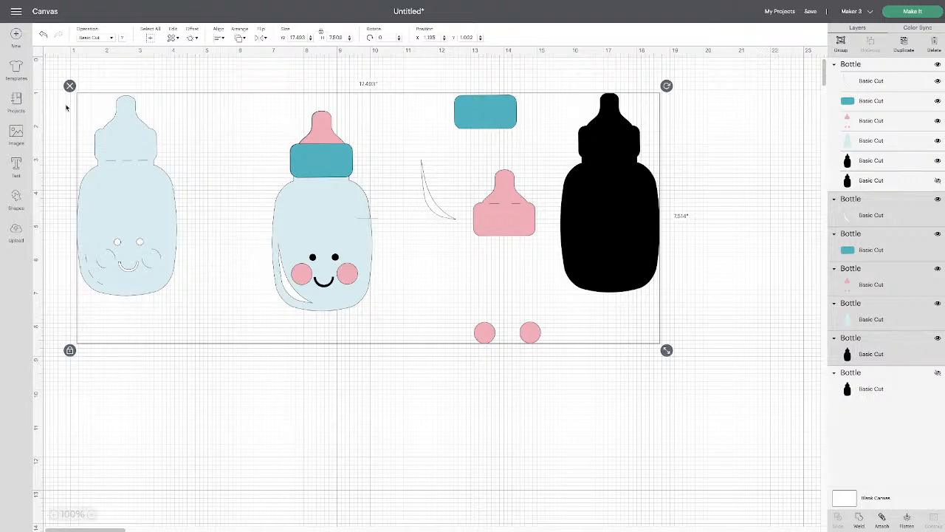
{"action": "key", "text": "Delete"}
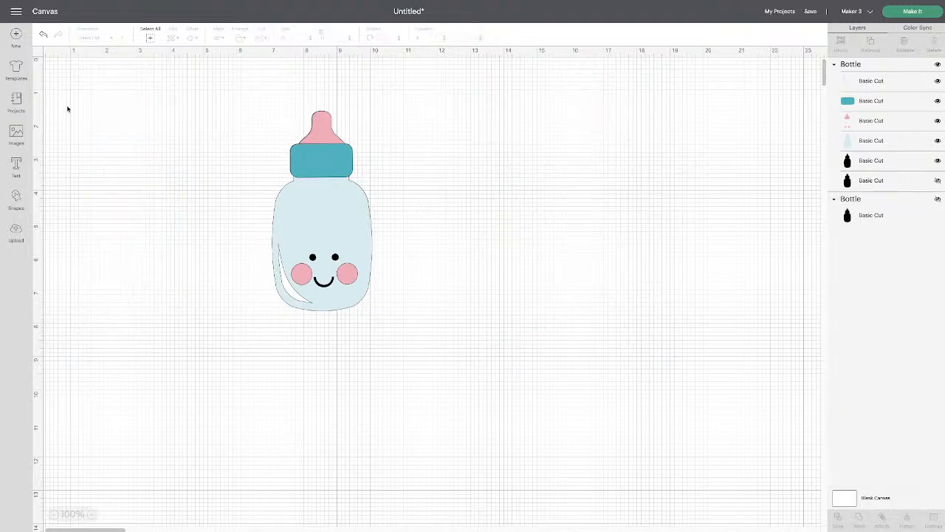
{"action": "left_click", "coordinate": [42, 35]}
{"action": "left_click", "coordinate": [42, 34]}
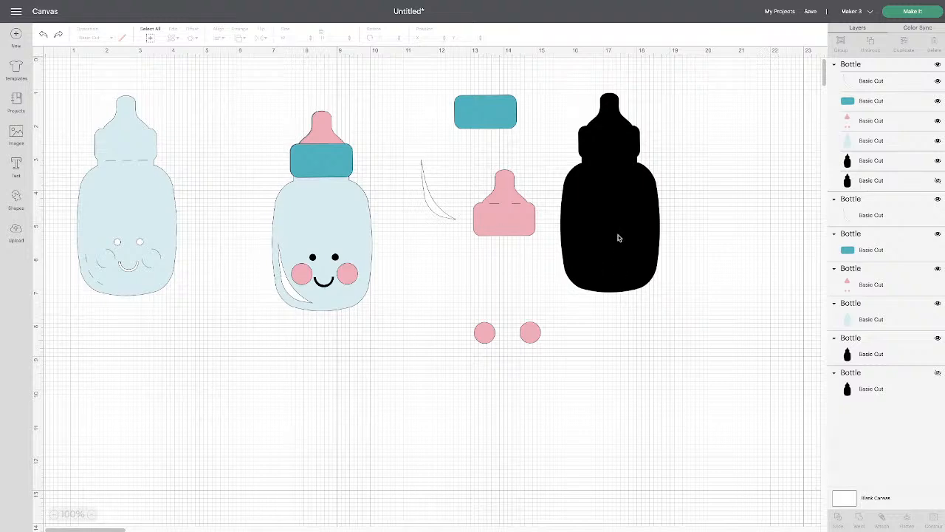
Move the black bottle layer to about X 14.5, Y 2.4 inches, overlapping the pink layer, and bring it to the front
{"action": "left_click_drag", "start_coordinate": [618, 239], "coordinate": [581, 283]}
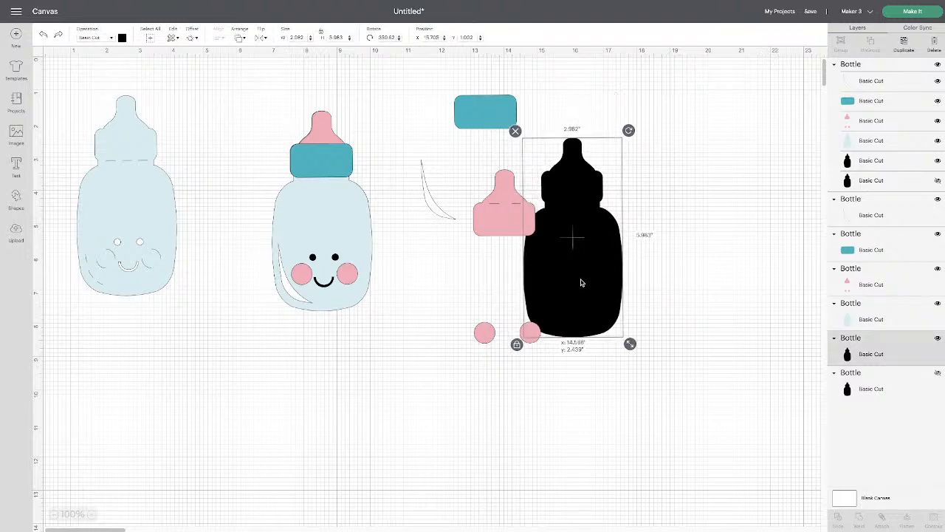
{"action": "left_click", "coordinate": [241, 37]}
{"action": "left_click", "coordinate": [273, 87]}
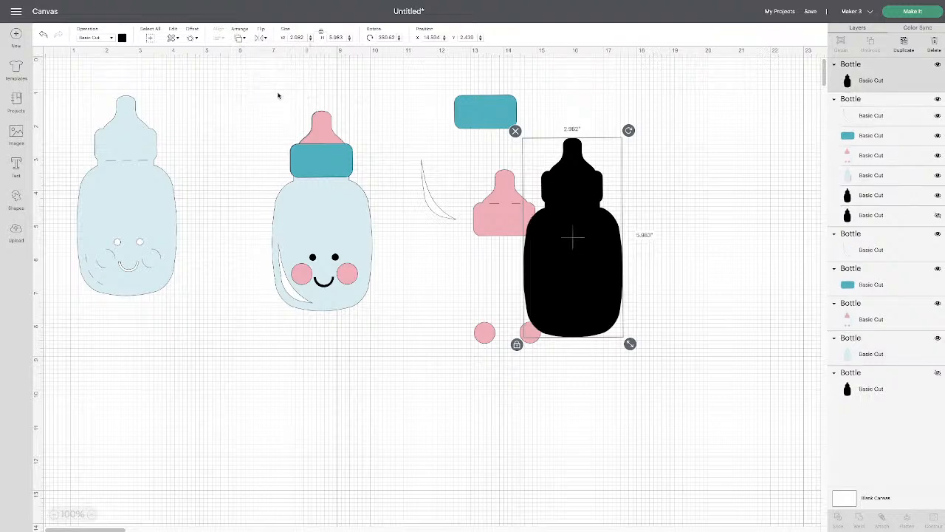
Cover the pink layer with the black bottle at about X 12.56, Y 3.41 inches, and select the pink layer behind it
{"action": "left_click", "coordinate": [693, 205]}
{"action": "left_click_drag", "start_coordinate": [598, 224], "coordinate": [529, 256]}
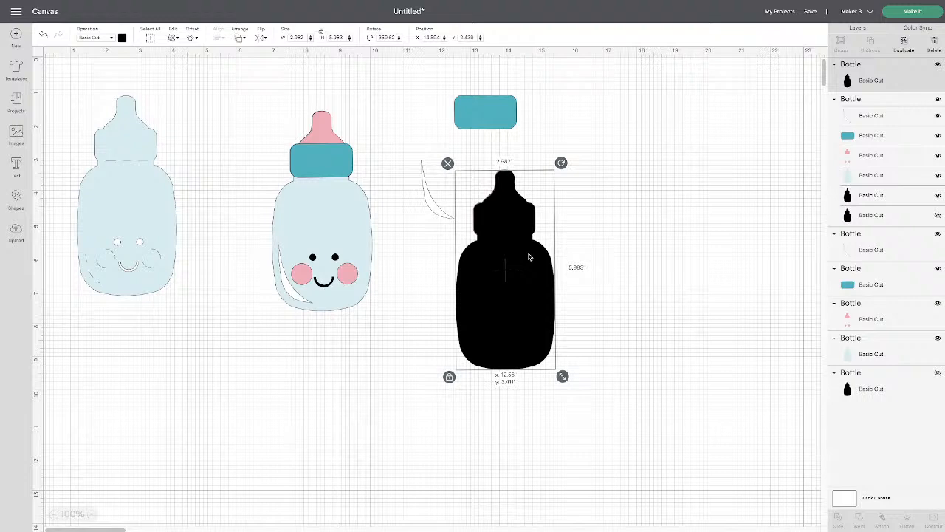
{"action": "left_click", "coordinate": [628, 239]}
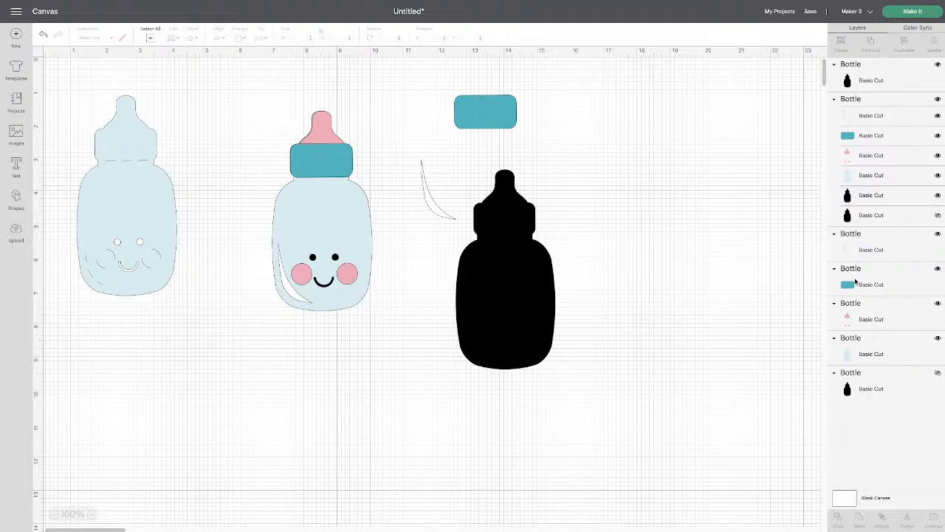
{"action": "left_click", "coordinate": [883, 318]}
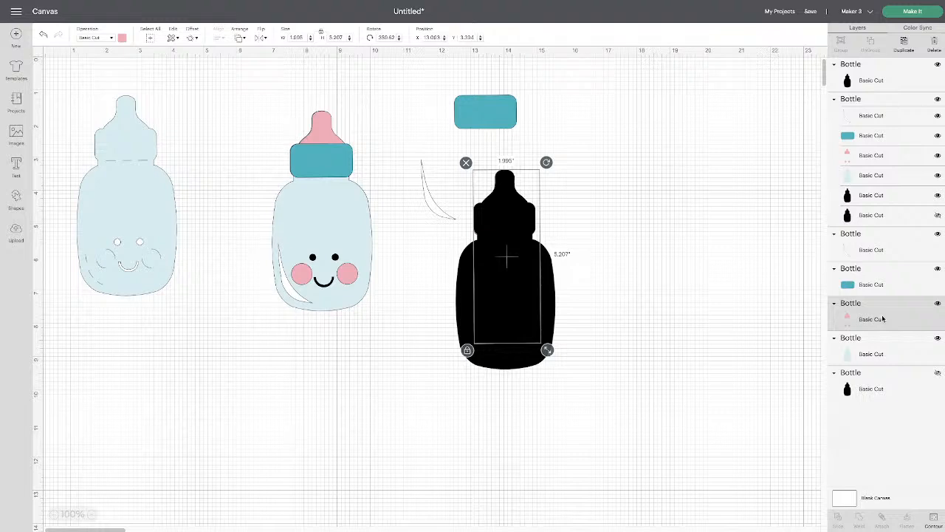
Delete the pink layer hidden behind the black bottle, and move the bottle to about X 14.4, Y 2.6 and the teal cap to about X 18.6, Y 7.6 inches
{"action": "key", "text": "Delete"}
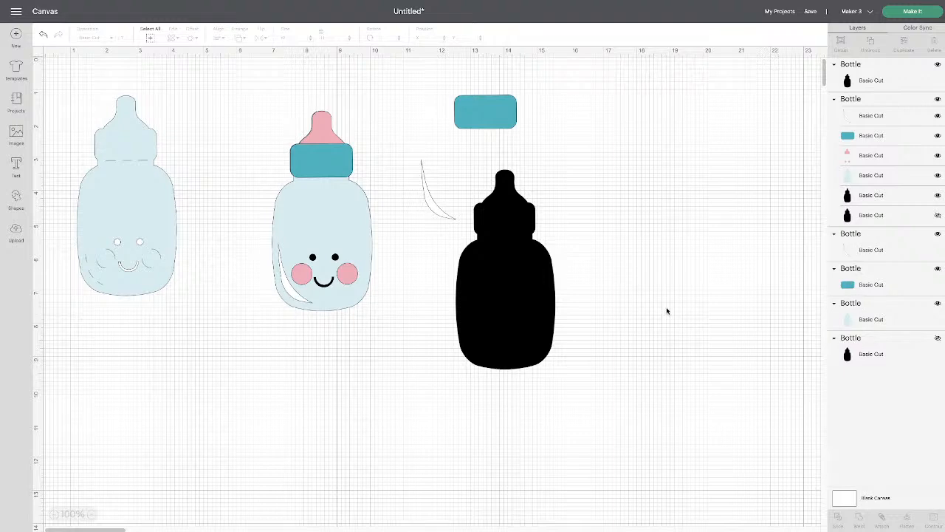
{"action": "left_click_drag", "start_coordinate": [510, 301], "coordinate": [568, 273]}
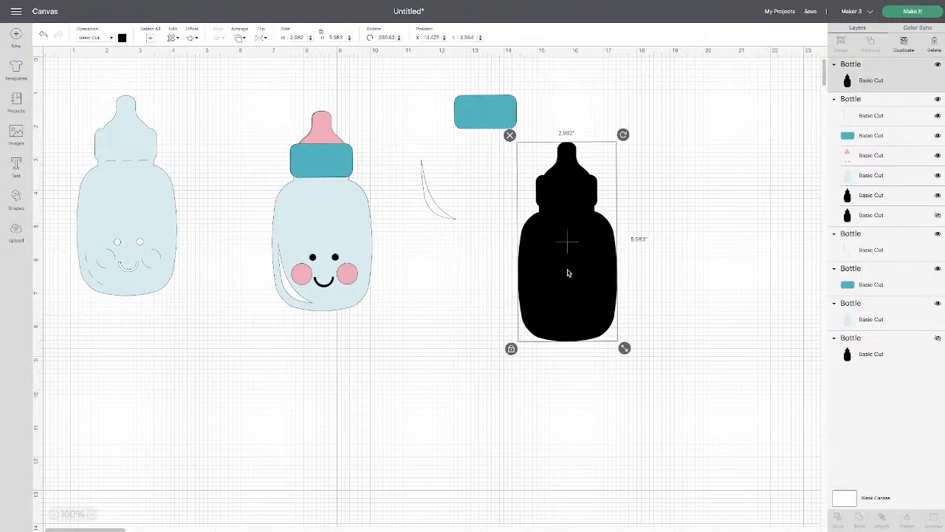
{"action": "left_click_drag", "start_coordinate": [480, 111], "coordinate": [685, 333]}
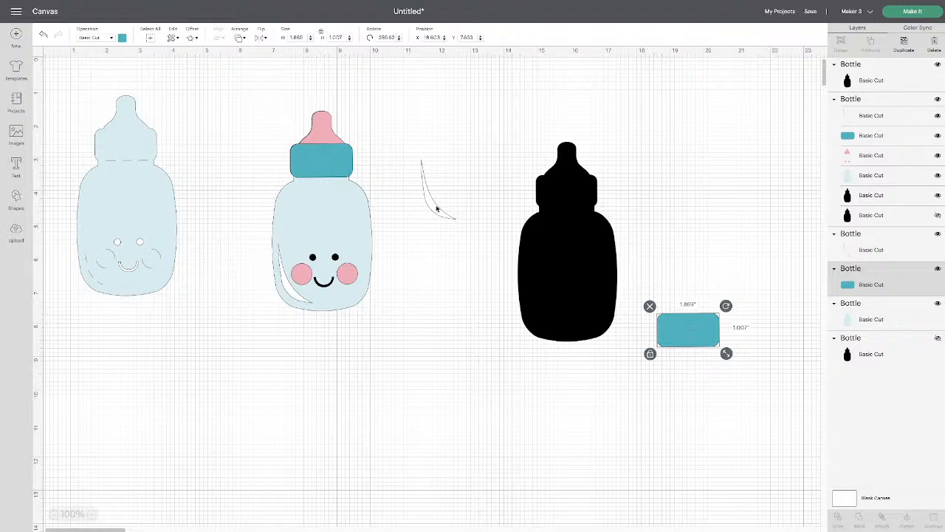
Cover the separate white curved highlight with the black bottle, and delete the highlight by selecting its layer
{"action": "left_click_drag", "start_coordinate": [436, 206], "coordinate": [456, 237]}
{"action": "left_click_drag", "start_coordinate": [585, 292], "coordinate": [480, 253]}
{"action": "left_click", "coordinate": [590, 376]}
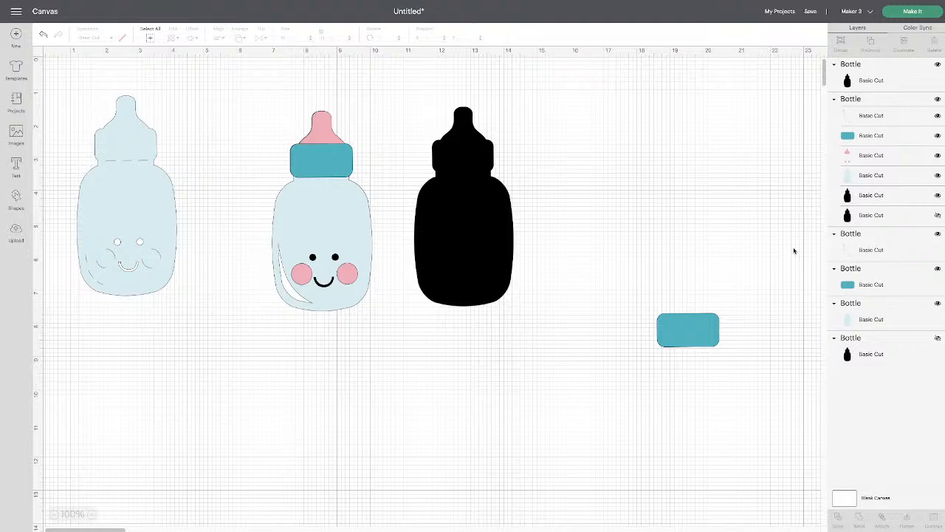
{"action": "left_click", "coordinate": [875, 250]}
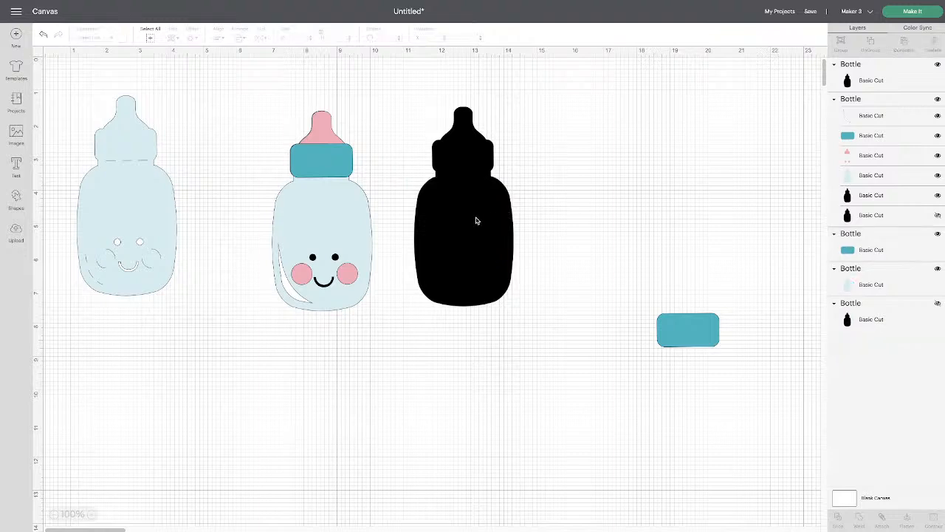
Delete the separate black bottle, teal cap and light-blue bottle pieces, keeping the grouped bottle on the canvas
{"action": "left_click", "coordinate": [475, 219]}
{"action": "key", "text": "Delete"}
{"action": "left_click", "coordinate": [664, 320]}
{"action": "key", "text": "Delete"}
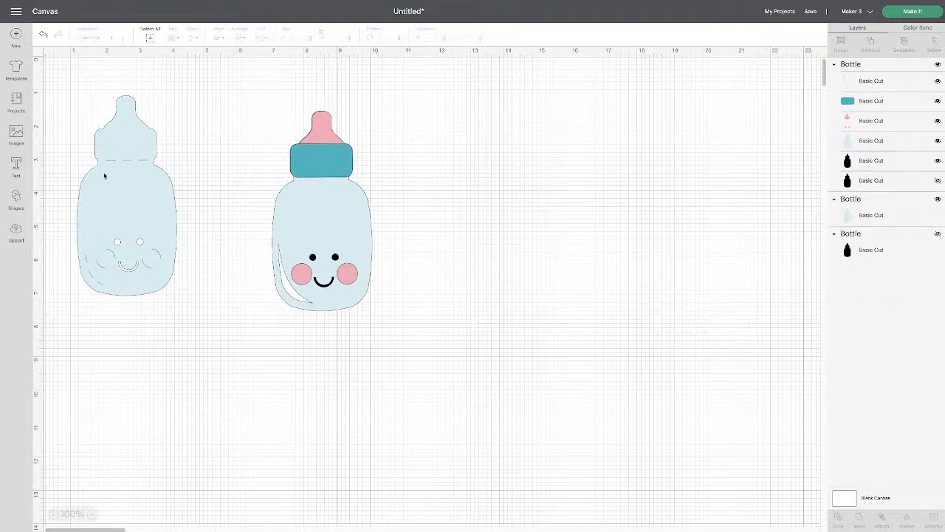
{"action": "left_click", "coordinate": [96, 168]}
{"action": "key", "text": "Delete"}
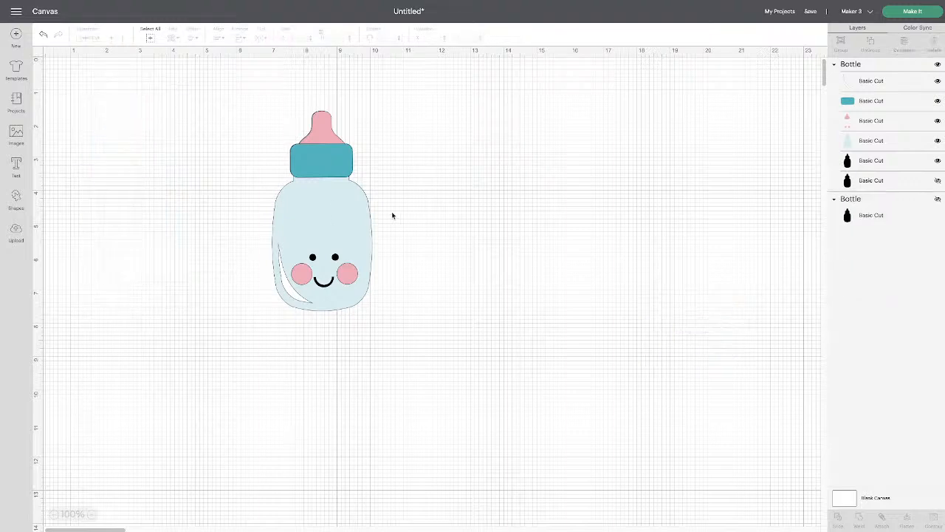
Move the baby bottle to the upper-left corner of the grid, at about X 0.8, Y 0.5 inches
{"action": "left_click", "coordinate": [336, 218]}
{"action": "left_click_drag", "start_coordinate": [336, 219], "coordinate": [132, 191]}
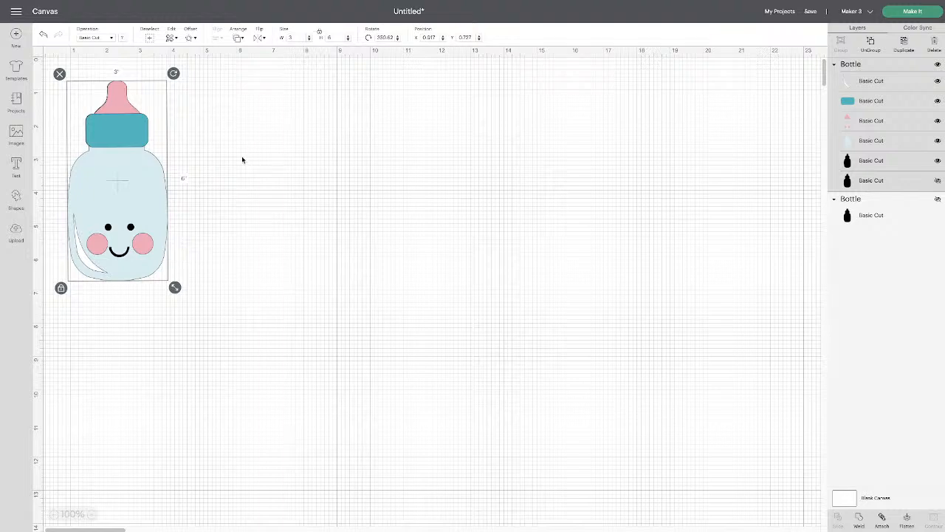
{"action": "mouse_move", "coordinate": [144, 180]}
{"action": "left_mouse_down"}
{"action": "mouse_move", "coordinate": [133, 173]}
{"action": "mouse_move", "coordinate": [143, 174]}
{"action": "left_mouse_up"}
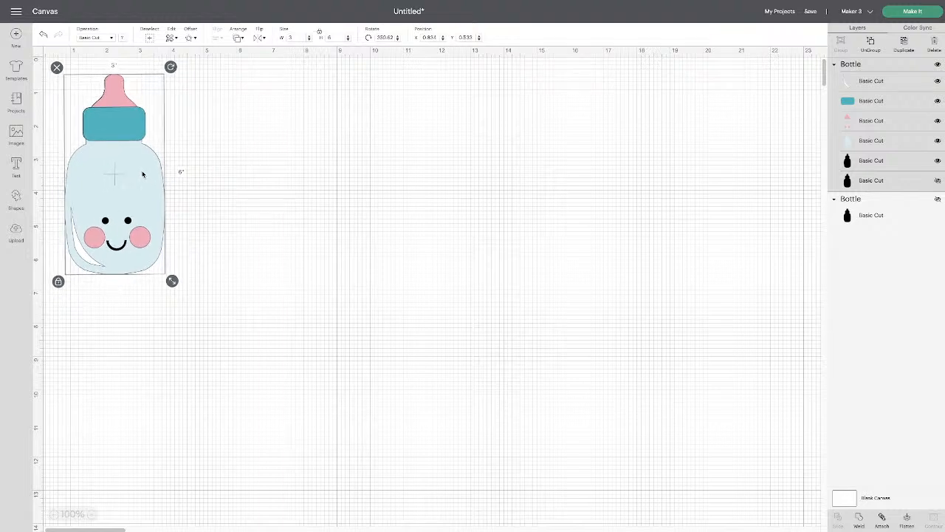
{"action": "left_click", "coordinate": [234, 180]}
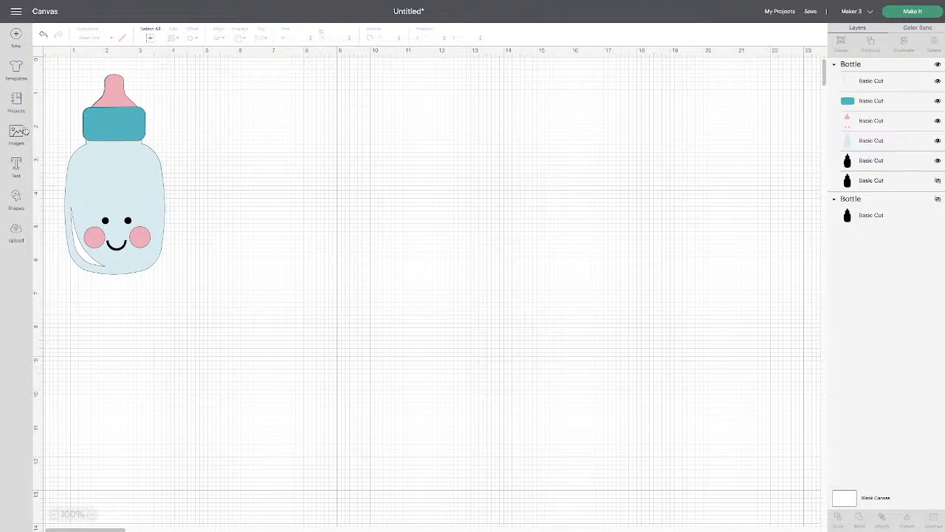
Ungroup the bottle image into its individual colour layers
{"action": "left_click", "coordinate": [119, 182]}
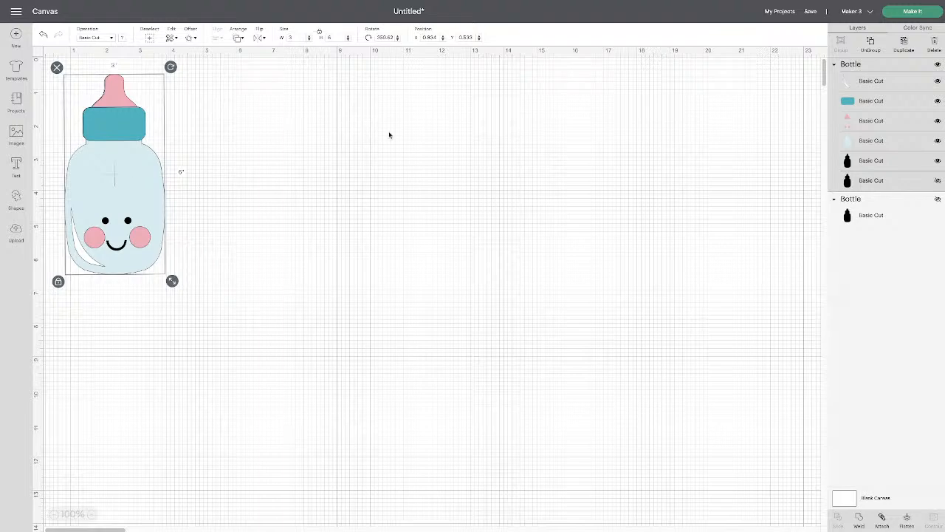
{"action": "left_click", "coordinate": [870, 44]}
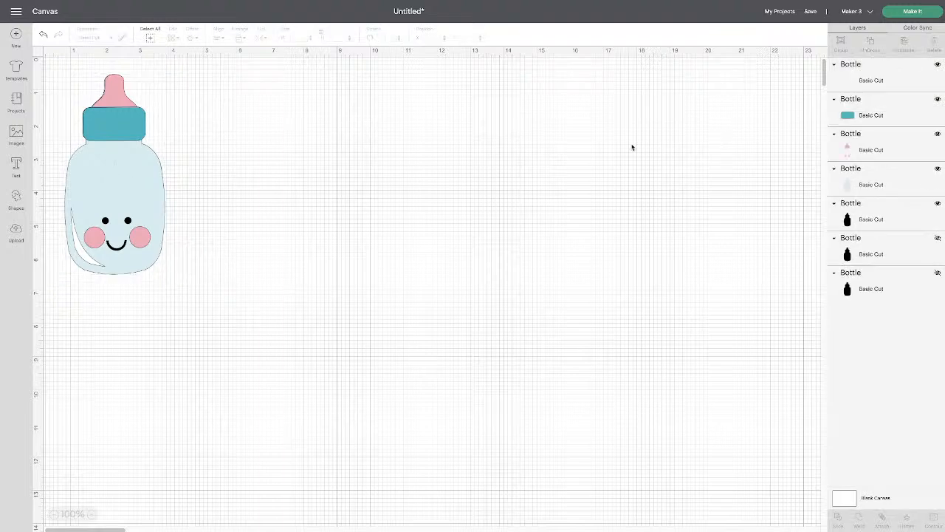
Pull the teal collar and the pink nipple-and-cheeks layer away from the bottle, and undo both moves
{"action": "left_click_drag", "start_coordinate": [135, 131], "coordinate": [246, 136]}
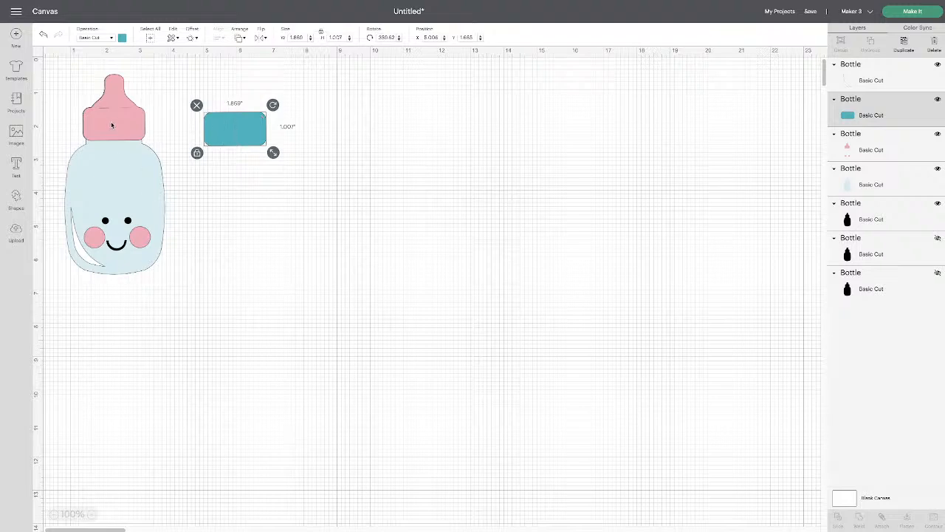
{"action": "left_click_drag", "start_coordinate": [111, 123], "coordinate": [322, 217]}
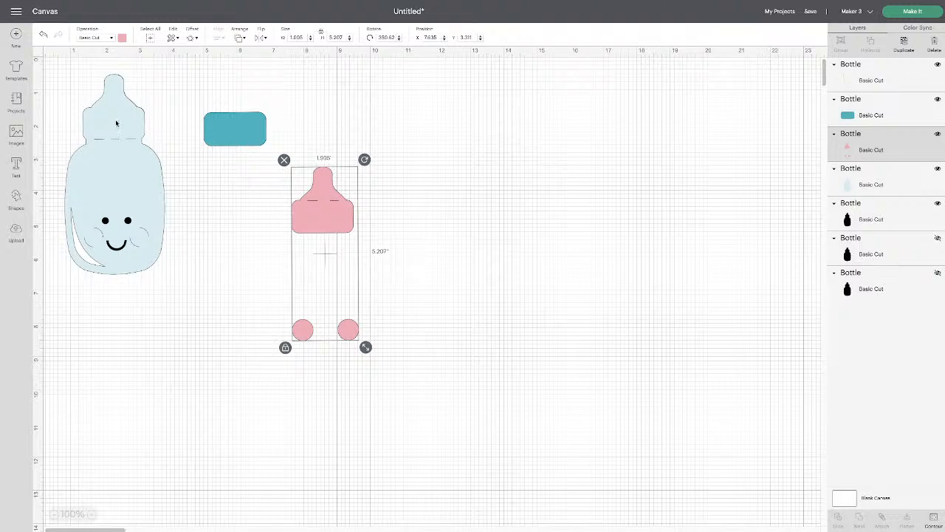
{"action": "left_click", "coordinate": [43, 34]}
{"action": "left_click", "coordinate": [44, 34]}
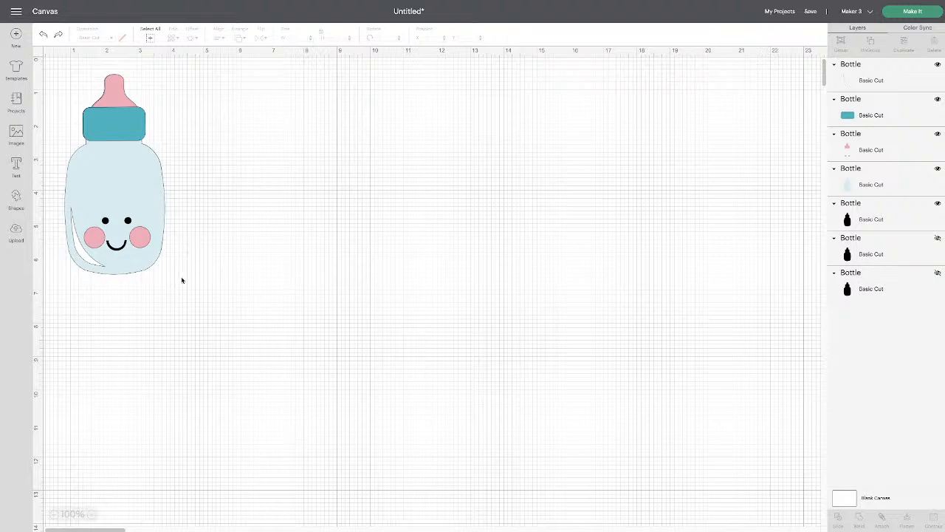
Group all the visible layers of the bottle together
{"action": "left_click_drag", "start_coordinate": [182, 282], "coordinate": [56, 70]}
{"action": "left_click", "coordinate": [841, 40]}
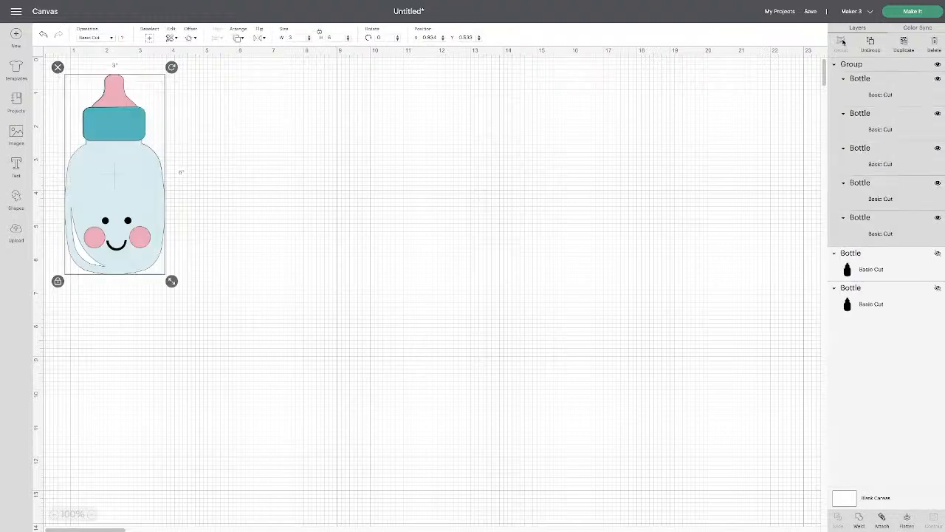
{"action": "left_click", "coordinate": [279, 160]}
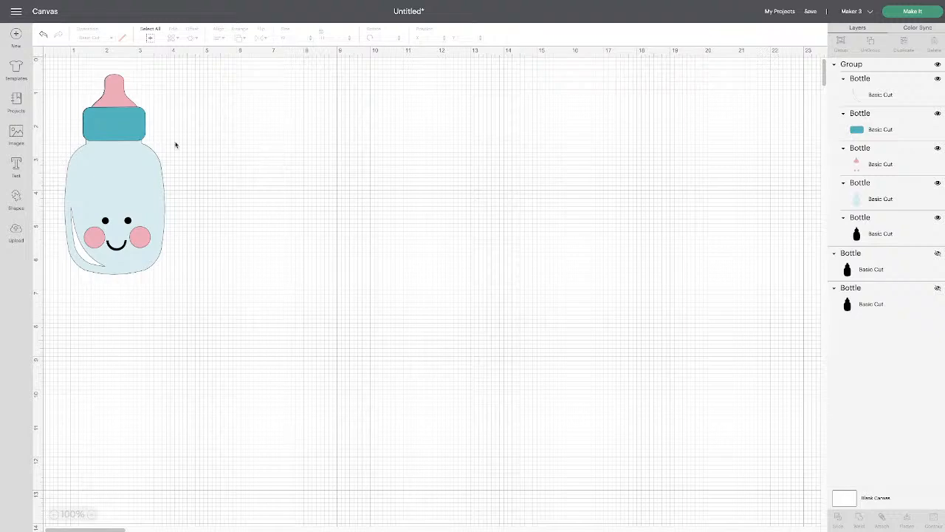
Duplicate the grouped bottle and place the copy beside the original, at about X 4.4, Y 0.5 inches
{"action": "left_click", "coordinate": [115, 146]}
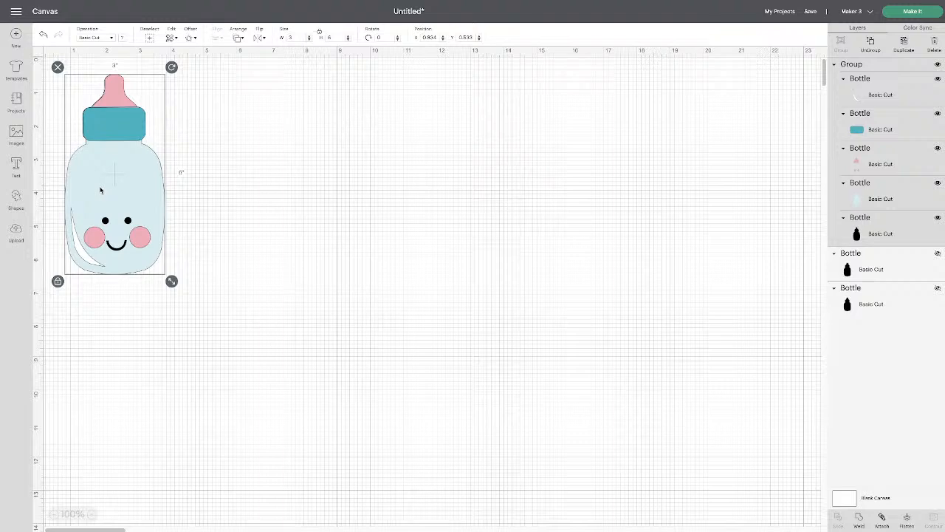
{"action": "left_click", "coordinate": [906, 42]}
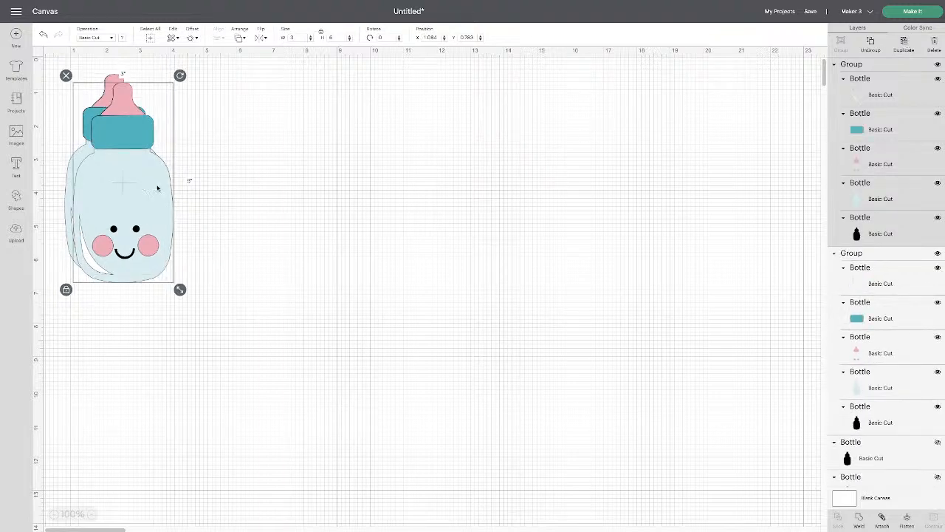
{"action": "left_click_drag", "start_coordinate": [156, 188], "coordinate": [265, 180]}
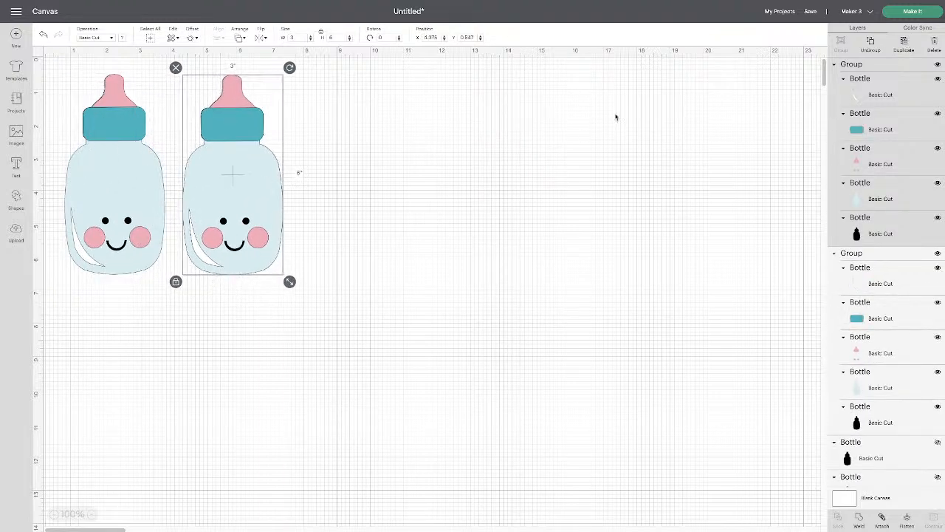
Duplicate the second bottle repeatedly to build a stack of overlapping copies until there are six bottles in total
{"action": "left_click", "coordinate": [903, 43]}
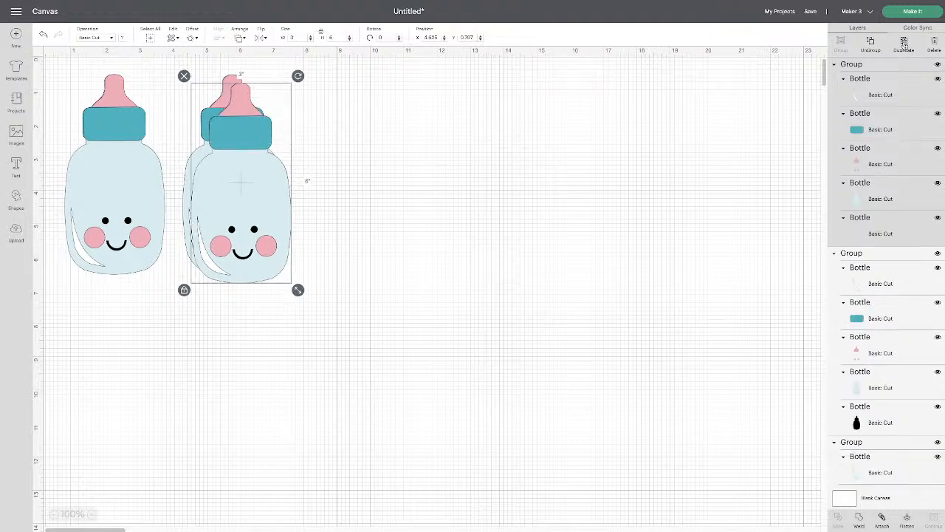
{"action": "left_click", "coordinate": [904, 42]}
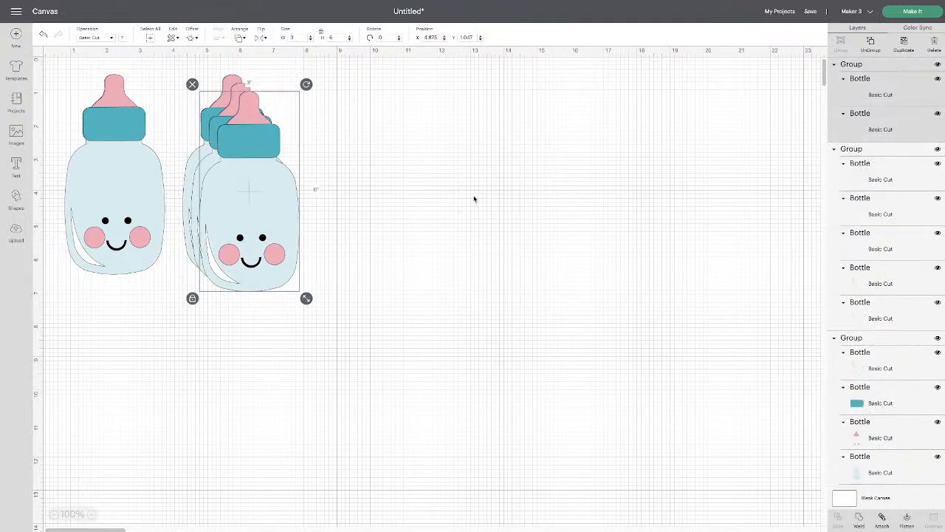
{"action": "key", "text": "ctrl+d"}
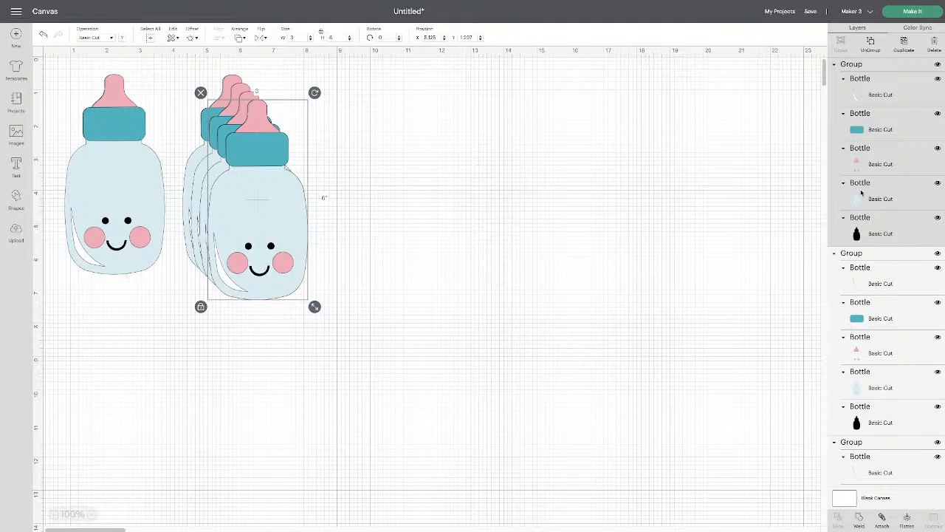
Look through the layer list to count the bottle groups
{"action": "scroll", "coordinate": [887, 201], "scroll_direction": "down", "scroll_amount": 3}
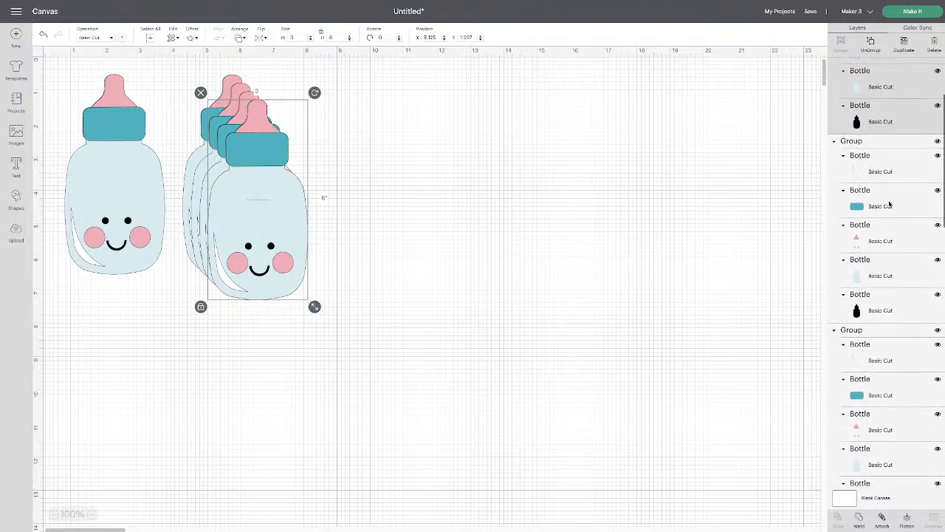
{"action": "scroll", "coordinate": [890, 203], "scroll_direction": "down", "scroll_amount": 4}
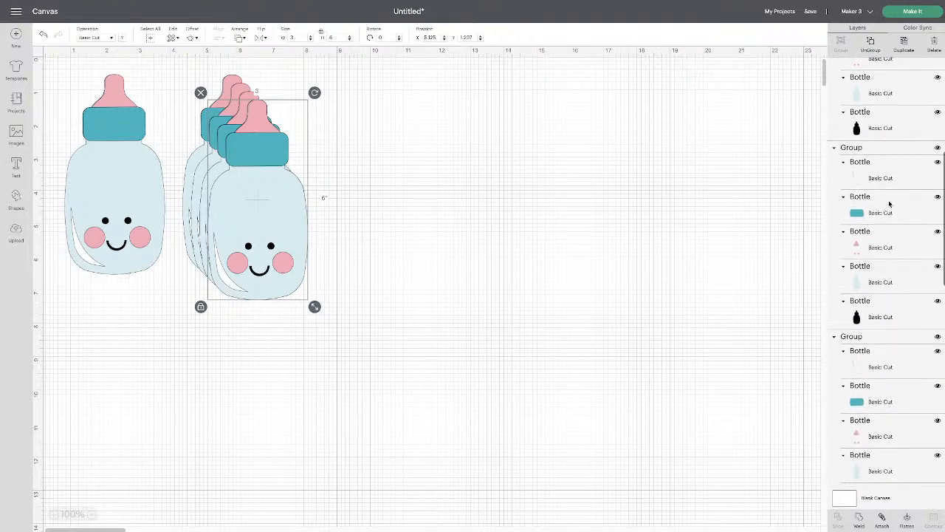
{"action": "scroll", "coordinate": [889, 203], "scroll_direction": "down", "scroll_amount": 6}
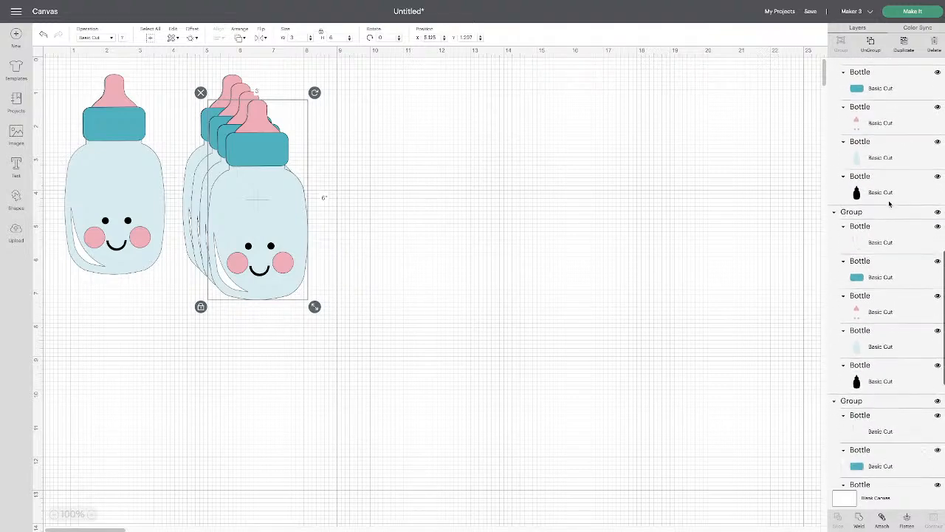
{"action": "scroll", "coordinate": [890, 204], "scroll_direction": "down", "scroll_amount": 6}
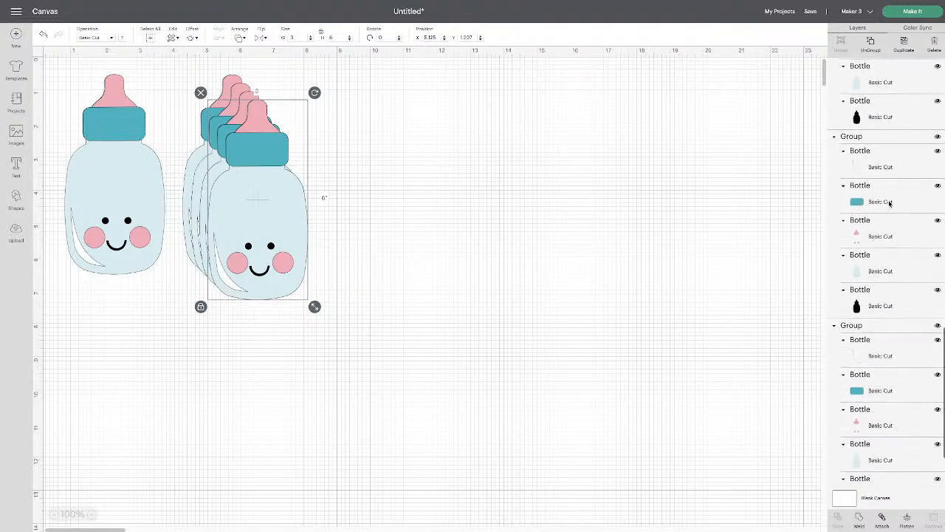
{"action": "scroll", "coordinate": [890, 204], "scroll_direction": "down", "scroll_amount": 2}
{"action": "scroll", "coordinate": [889, 203], "scroll_direction": "down", "scroll_amount": 3}
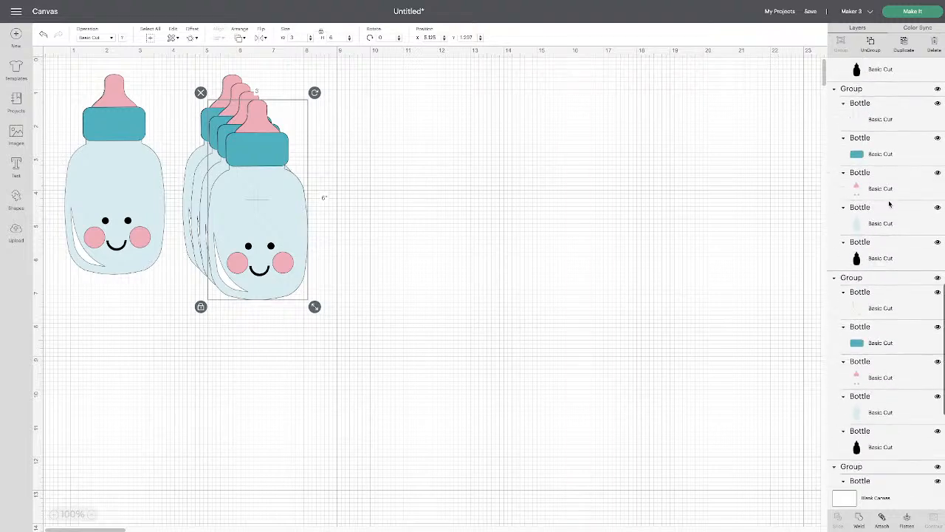
{"action": "scroll", "coordinate": [890, 204], "scroll_direction": "down", "scroll_amount": 5}
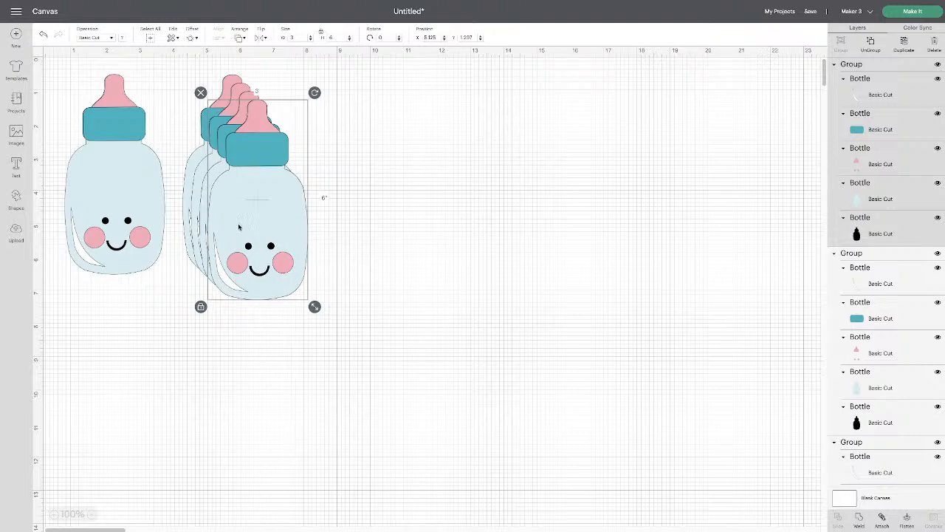
Move the top bottle copy to the far right at about X 19.9 inches and the original to the far left at about X 0.2
{"action": "left_click_drag", "start_coordinate": [239, 227], "coordinate": [641, 223]}
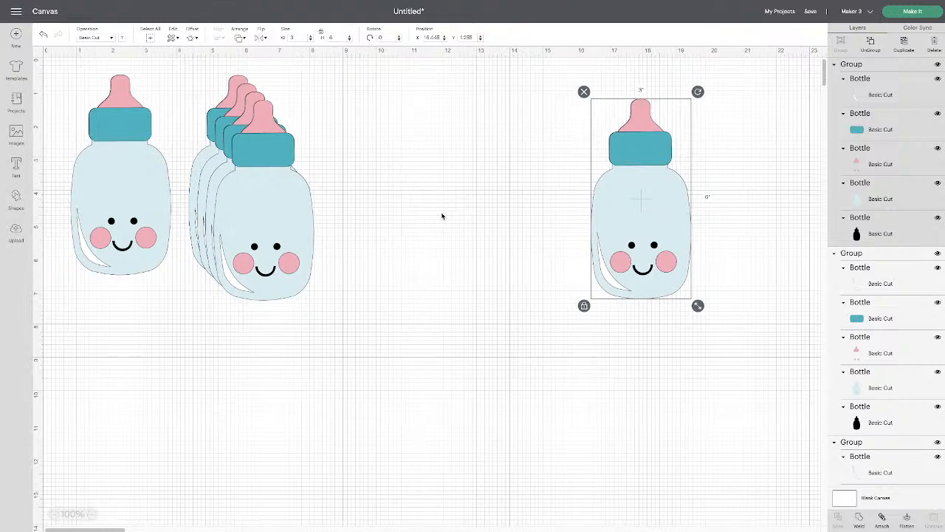
{"action": "left_click", "coordinate": [442, 215]}
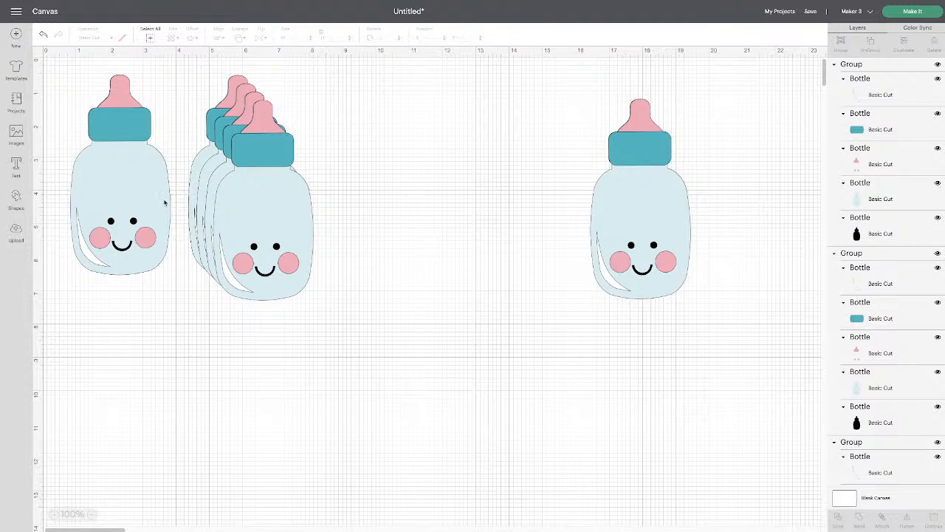
{"action": "left_click_drag", "start_coordinate": [138, 193], "coordinate": [115, 209]}
{"action": "left_click_drag", "start_coordinate": [660, 203], "coordinate": [752, 201]}
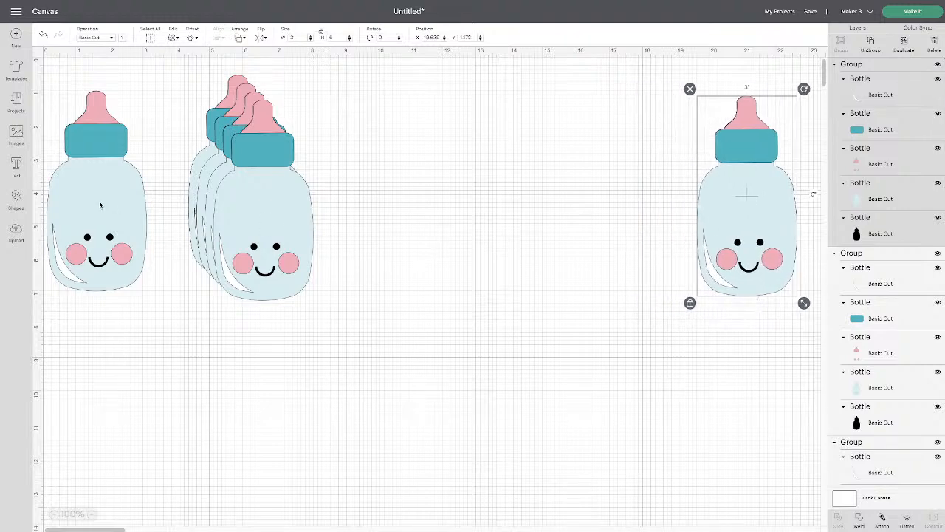
{"action": "left_click_drag", "start_coordinate": [99, 205], "coordinate": [102, 205]}
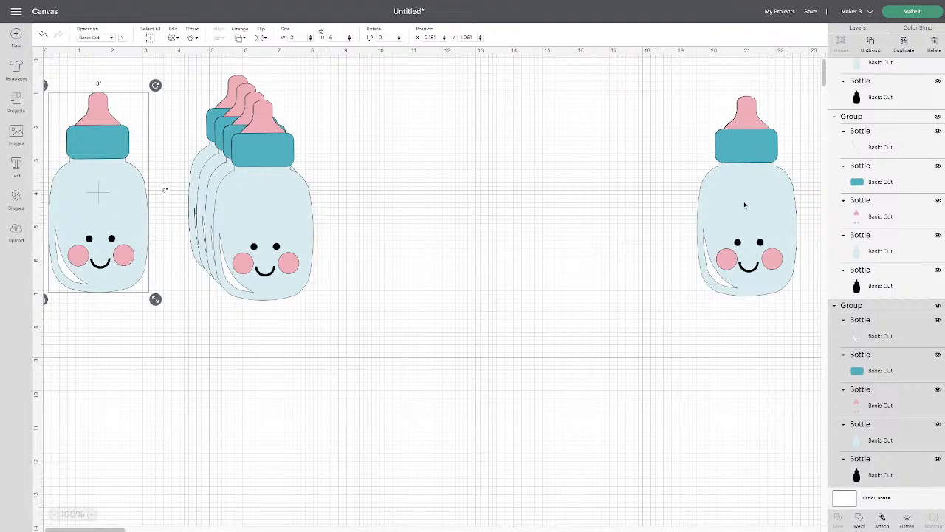
{"action": "left_click_drag", "start_coordinate": [744, 205], "coordinate": [752, 210]}
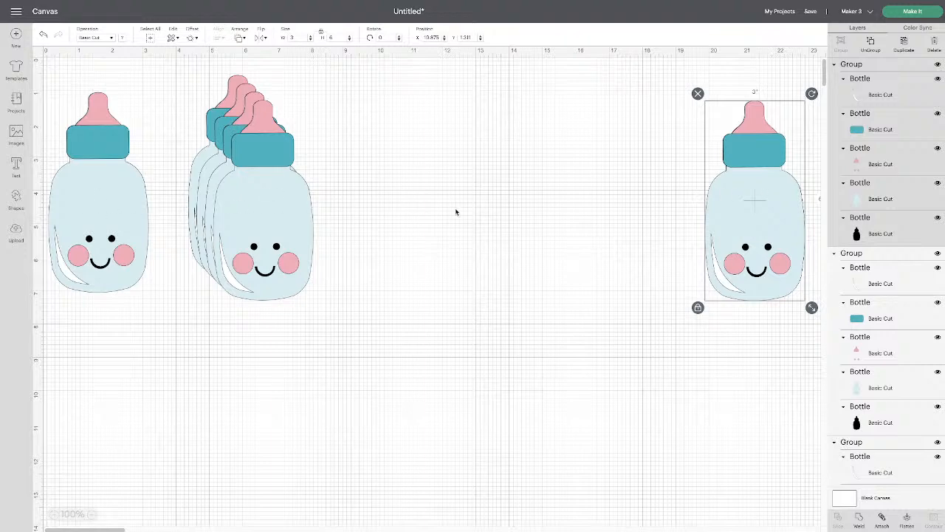
{"action": "left_click", "coordinate": [461, 232]}
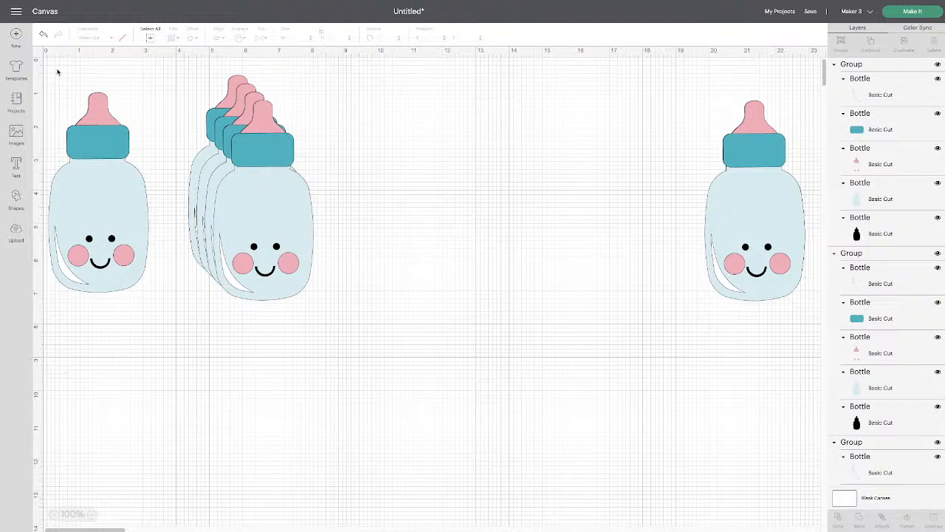
Select all the bottles and align them in one row with Center Vertically
{"action": "left_click_drag", "start_coordinate": [56, 69], "coordinate": [772, 339]}
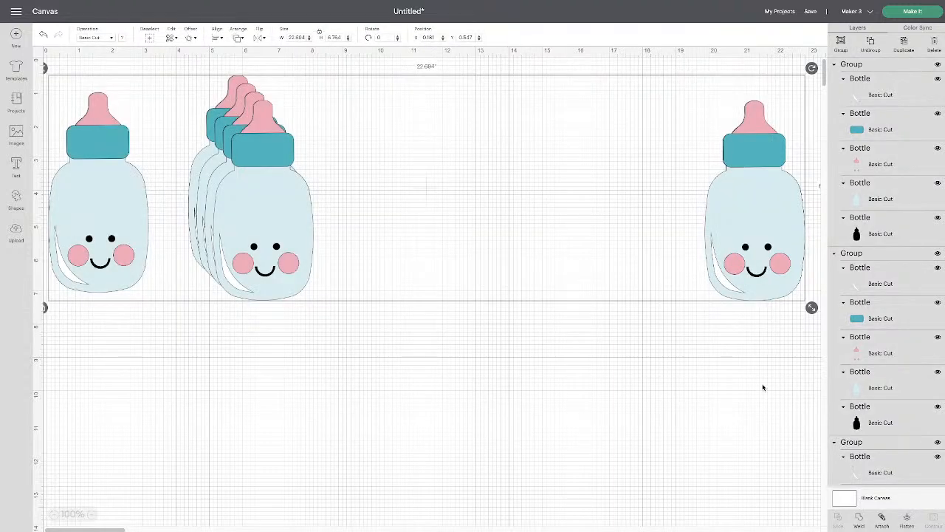
{"action": "left_click", "coordinate": [576, 361]}
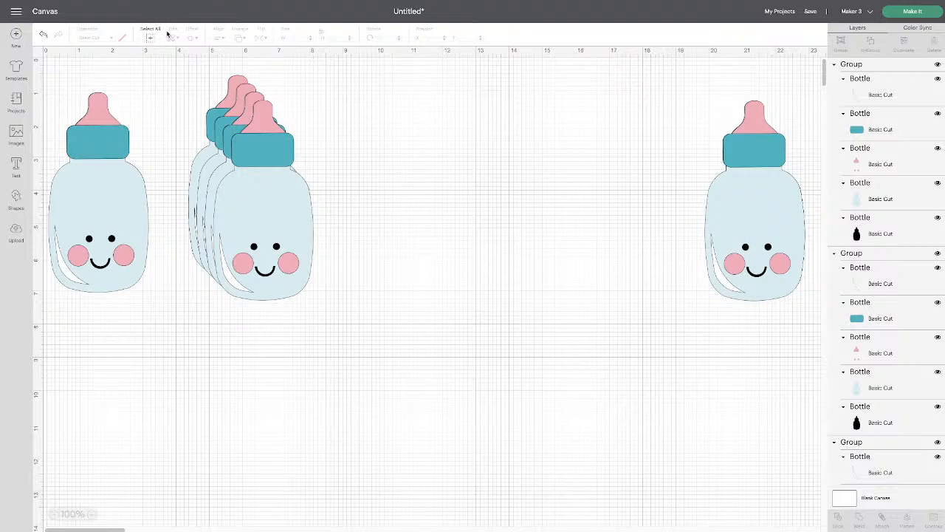
{"action": "left_click", "coordinate": [150, 38]}
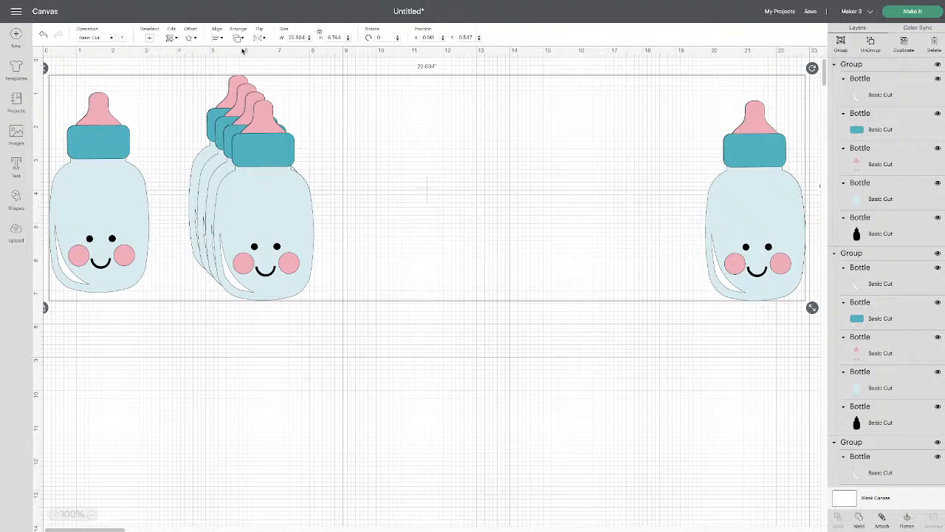
{"action": "left_click", "coordinate": [219, 40]}
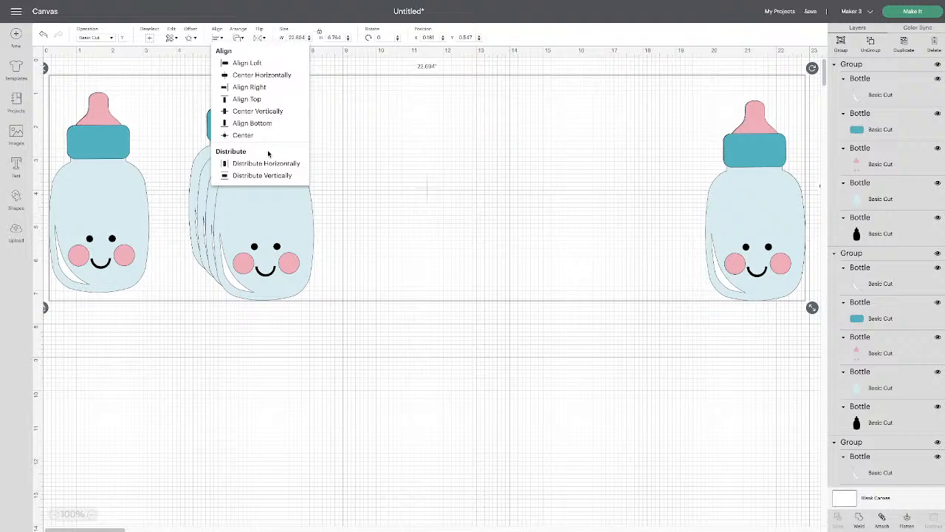
{"action": "left_click", "coordinate": [245, 111]}
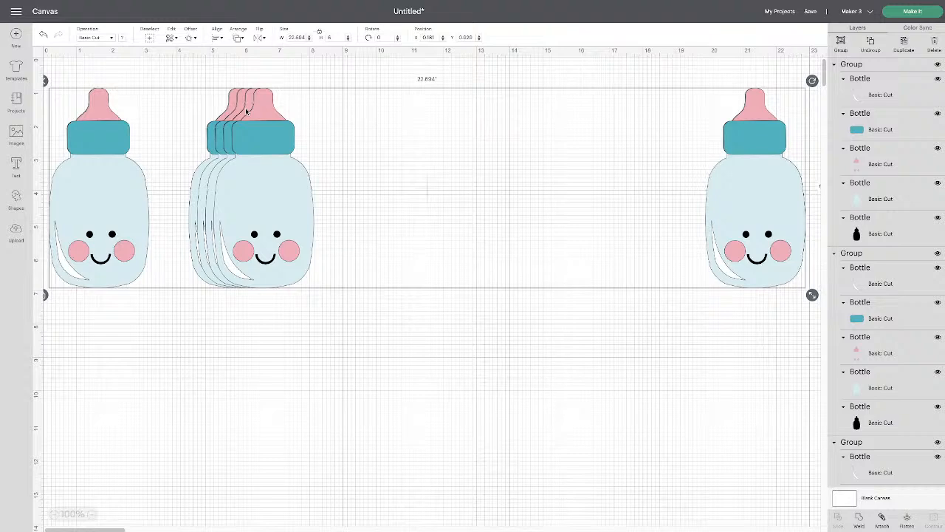
{"action": "left_click", "coordinate": [219, 37]}
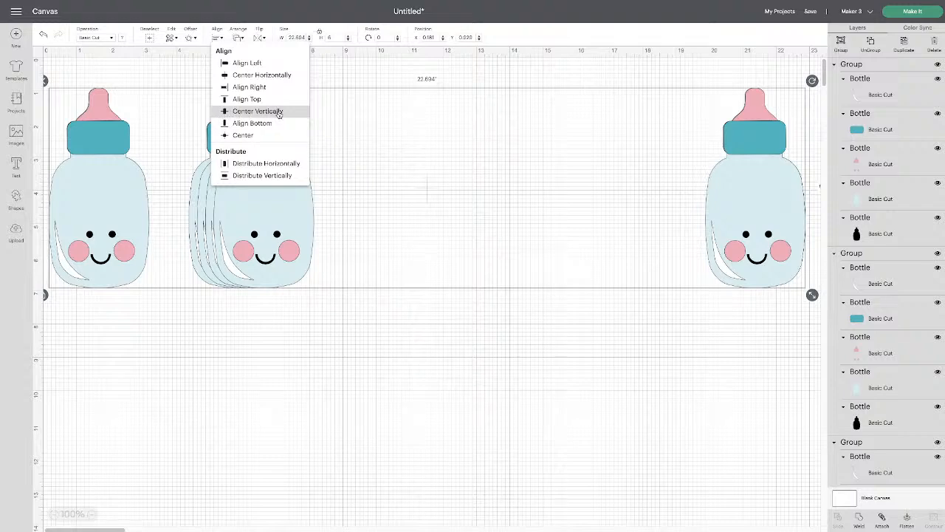
{"action": "left_click", "coordinate": [248, 111]}
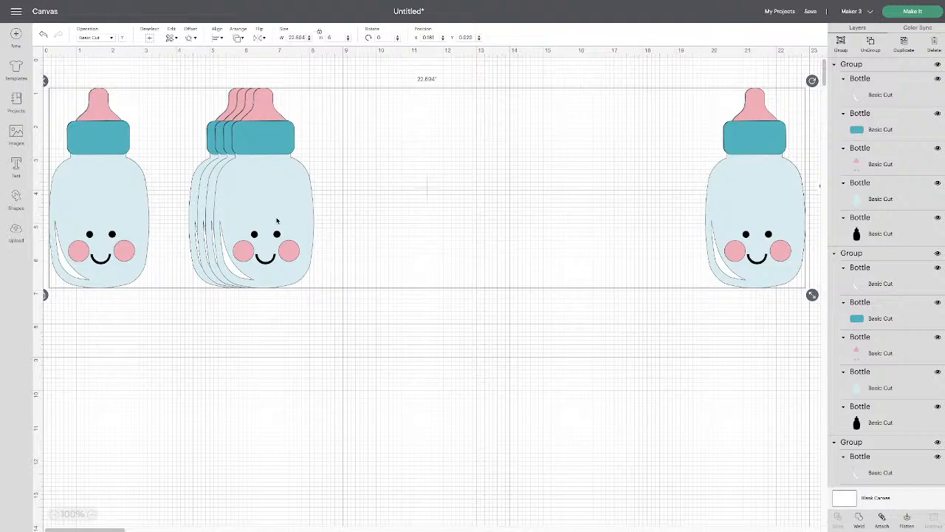
{"action": "left_click", "coordinate": [306, 323]}
{"action": "left_click_drag", "start_coordinate": [264, 200], "coordinate": [340, 204]}
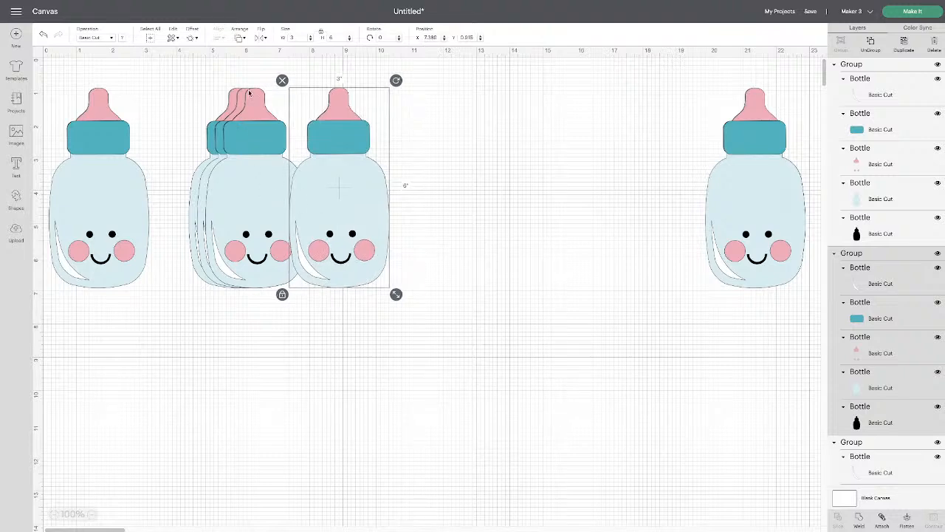
{"action": "left_click", "coordinate": [44, 35]}
{"action": "left_click", "coordinate": [44, 36]}
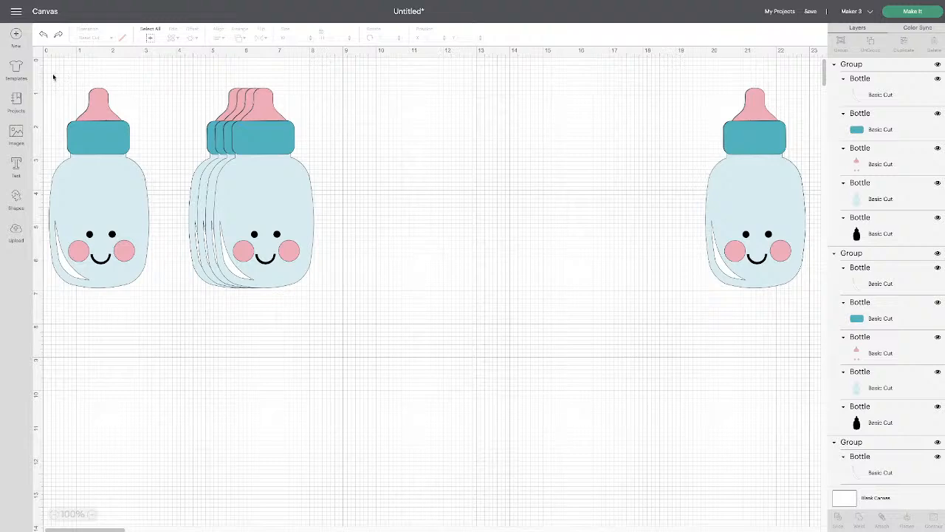
Select all the bottles, space them evenly along the row with Distribute Horizontally, and deselect them
{"action": "left_click_drag", "start_coordinate": [52, 74], "coordinate": [793, 308]}
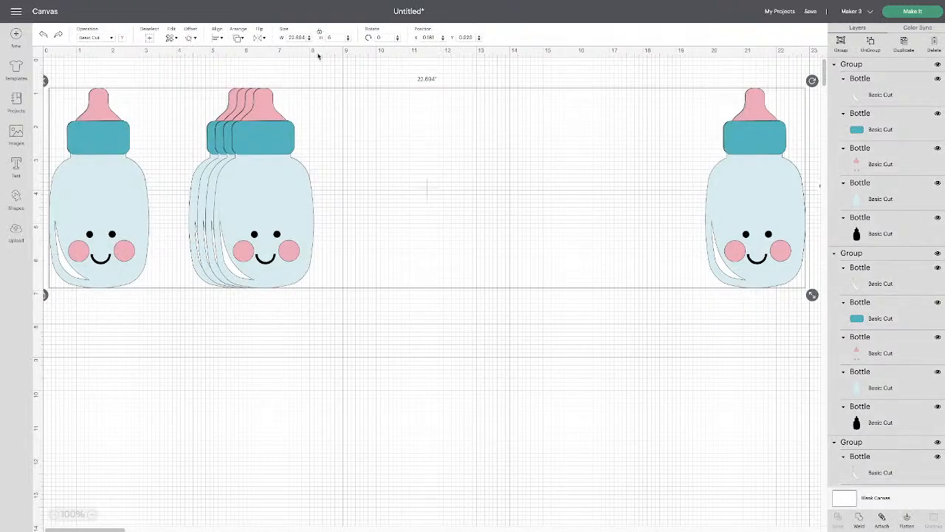
{"action": "left_click", "coordinate": [217, 37]}
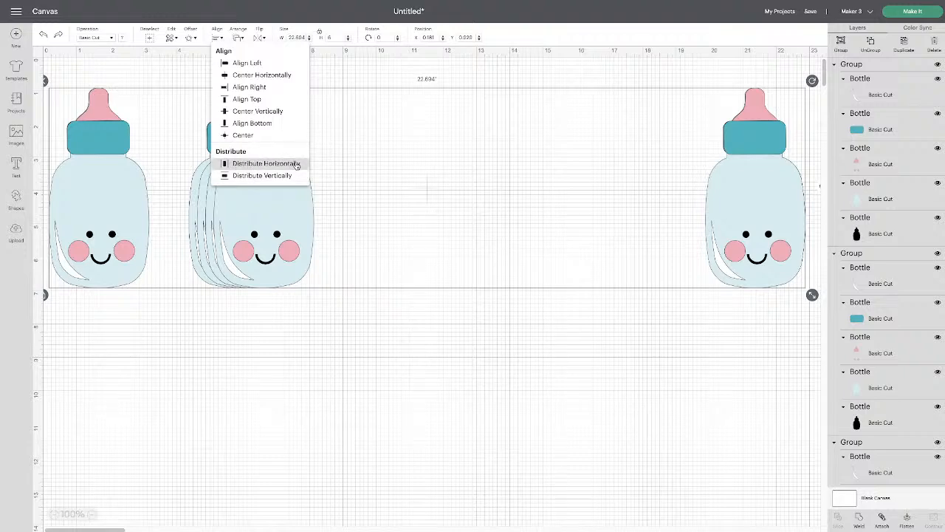
{"action": "left_click", "coordinate": [252, 166]}
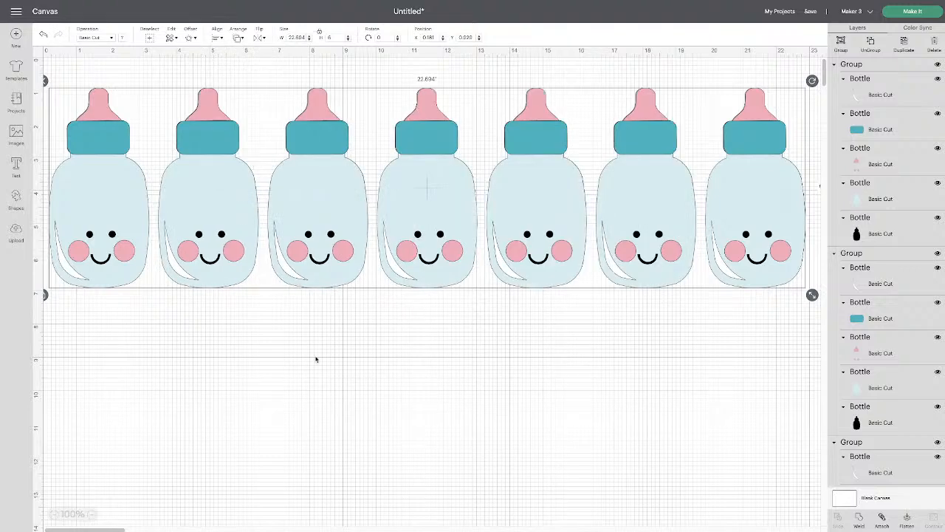
{"action": "left_click", "coordinate": [377, 384]}
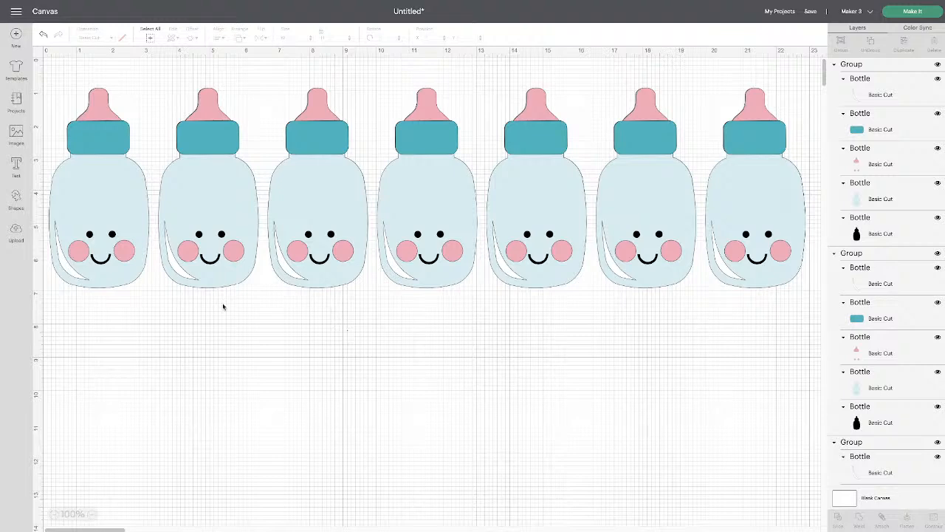
Move the leftmost bottle so that it partly overlaps the second bottle, at about X 1.9 inches
{"action": "mouse_move", "coordinate": [140, 246]}
{"action": "left_mouse_down"}
{"action": "mouse_move", "coordinate": [180, 253]}
{"action": "mouse_move", "coordinate": [143, 245]}
{"action": "left_mouse_up"}
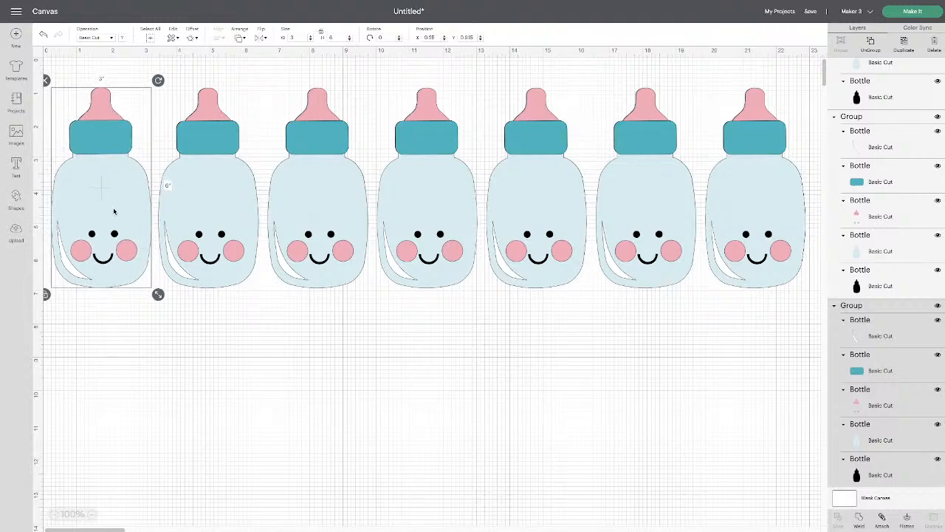
{"action": "mouse_move", "coordinate": [102, 220]}
{"action": "left_mouse_down"}
{"action": "mouse_move", "coordinate": [142, 246]}
{"action": "mouse_move", "coordinate": [184, 216]}
{"action": "mouse_move", "coordinate": [107, 223]}
{"action": "mouse_move", "coordinate": [186, 213]}
{"action": "mouse_move", "coordinate": [97, 213]}
{"action": "mouse_move", "coordinate": [140, 218]}
{"action": "mouse_move", "coordinate": [188, 200]}
{"action": "mouse_move", "coordinate": [108, 222]}
{"action": "mouse_move", "coordinate": [168, 222]}
{"action": "mouse_move", "coordinate": [105, 220]}
{"action": "left_mouse_up"}
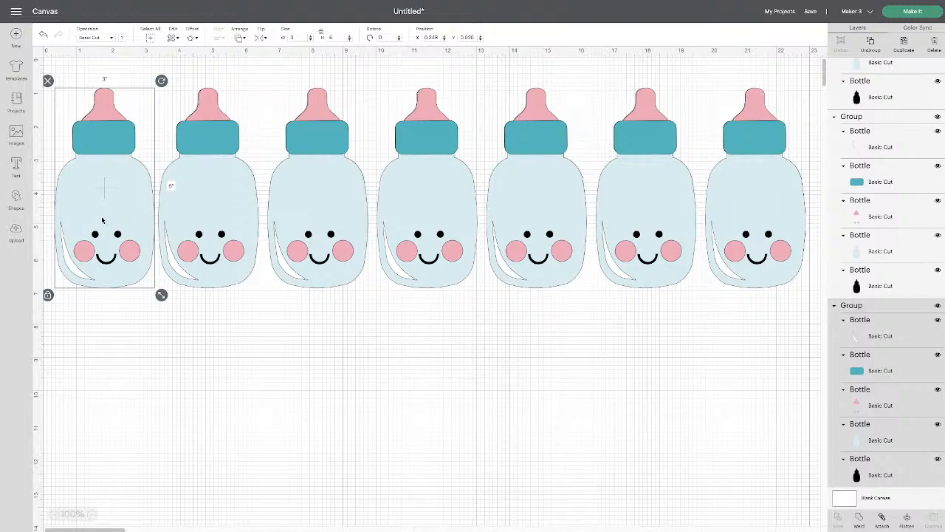
{"action": "mouse_move", "coordinate": [99, 221]}
{"action": "left_mouse_down"}
{"action": "mouse_move", "coordinate": [119, 223]}
{"action": "mouse_move", "coordinate": [94, 219]}
{"action": "left_mouse_up"}
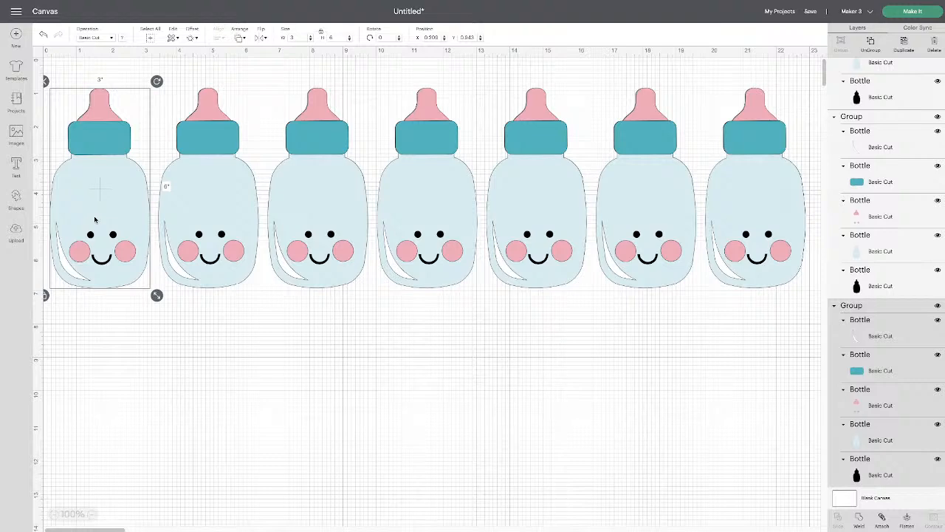
{"action": "left_click_drag", "start_coordinate": [95, 219], "coordinate": [155, 220]}
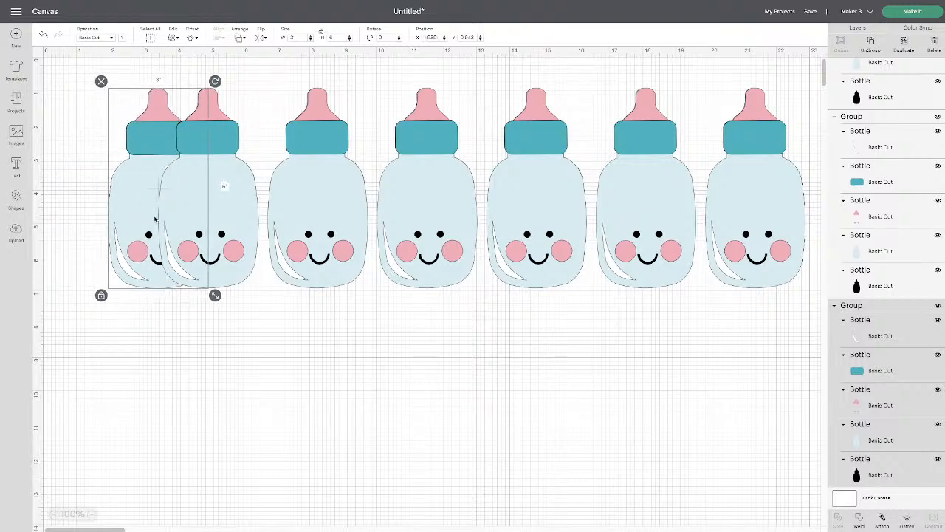
Bring the overlapping bottle in front with Send to Front and return it to the row's left end at about X 0.2, Y 1.04 inches
{"action": "left_click", "coordinate": [241, 38]}
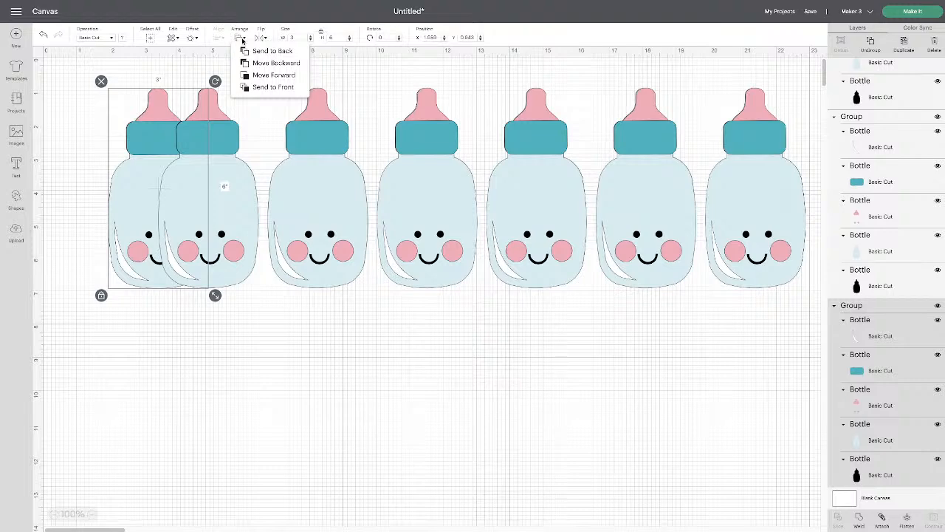
{"action": "left_click", "coordinate": [264, 88]}
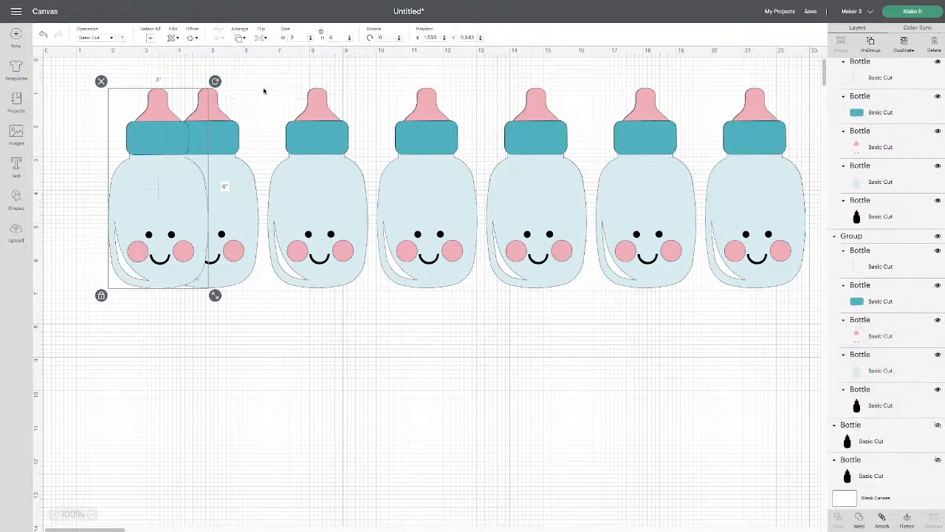
{"action": "left_click_drag", "start_coordinate": [175, 182], "coordinate": [115, 187]}
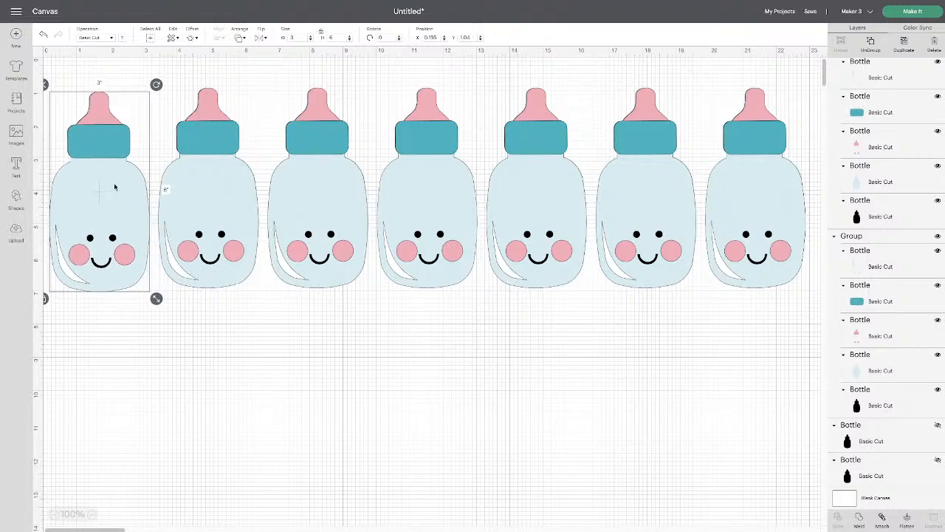
Check which Arrange options are available for the leftmost bottle and where the other bottles sit in the layer order
{"action": "left_click", "coordinate": [240, 38]}
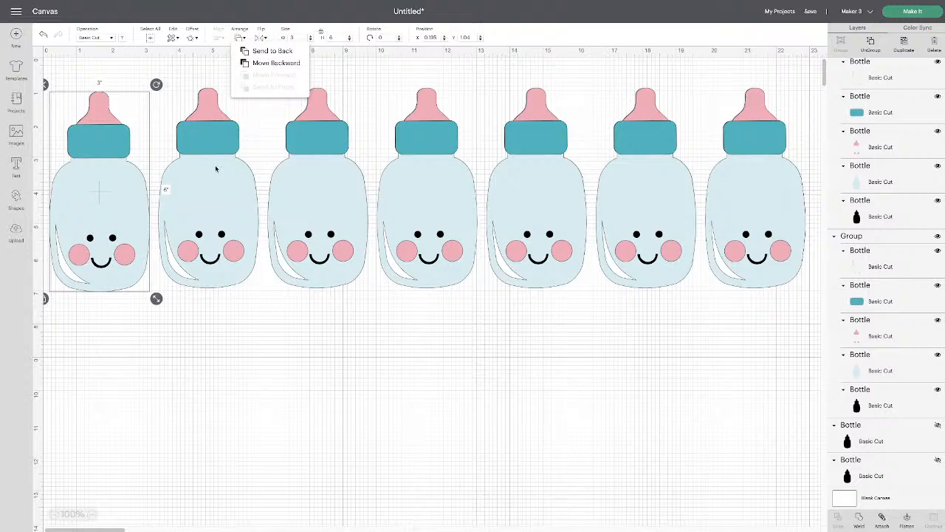
{"action": "left_click", "coordinate": [215, 169]}
{"action": "left_click", "coordinate": [215, 173]}
{"action": "left_click", "coordinate": [306, 183]}
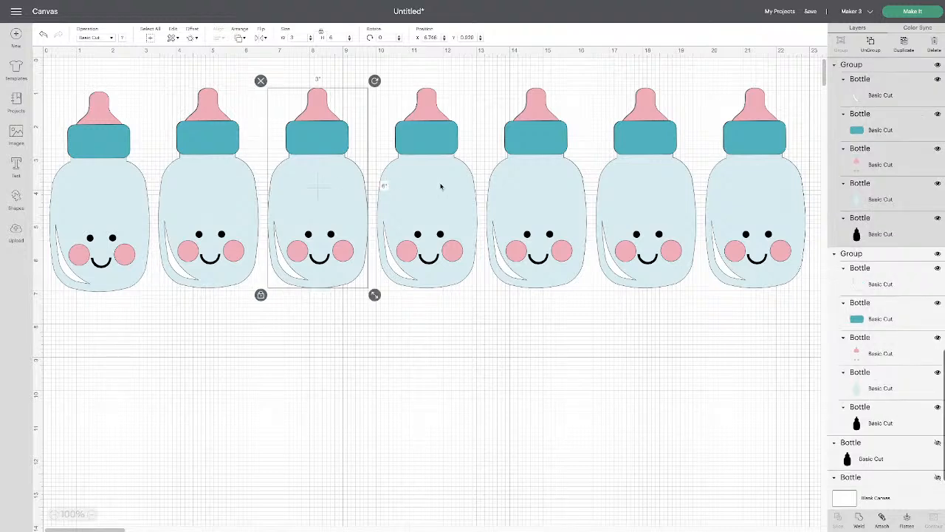
{"action": "left_click", "coordinate": [440, 186]}
{"action": "left_click", "coordinate": [203, 194]}
{"action": "left_click", "coordinate": [103, 197]}
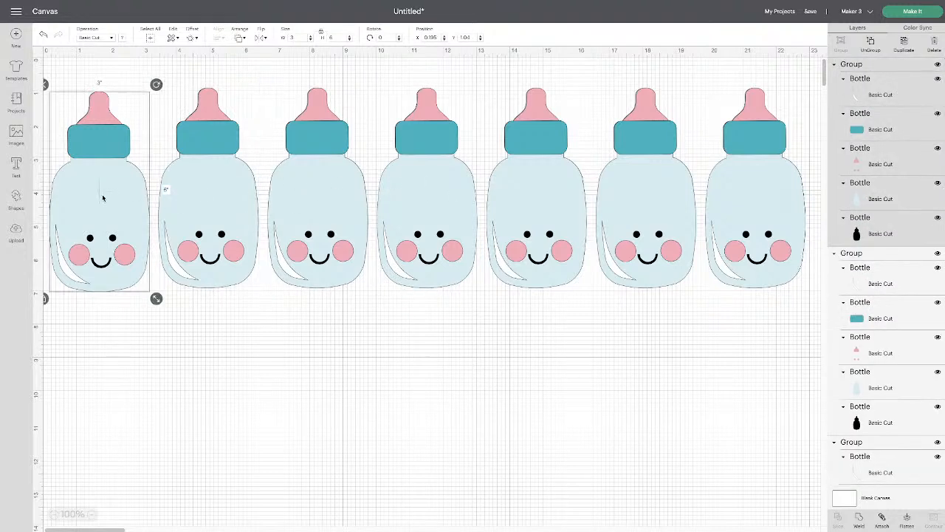
{"action": "left_click", "coordinate": [240, 39]}
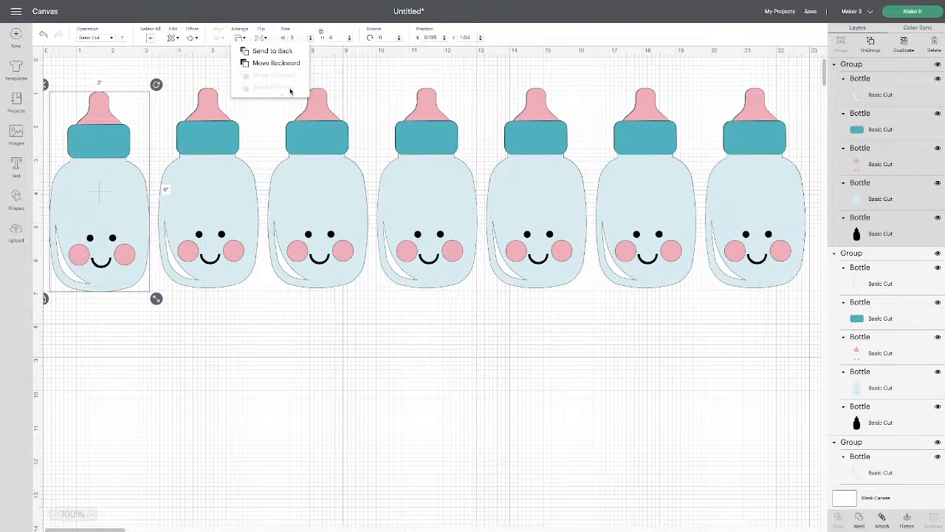
{"action": "left_click", "coordinate": [265, 112]}
{"action": "left_click", "coordinate": [258, 117]}
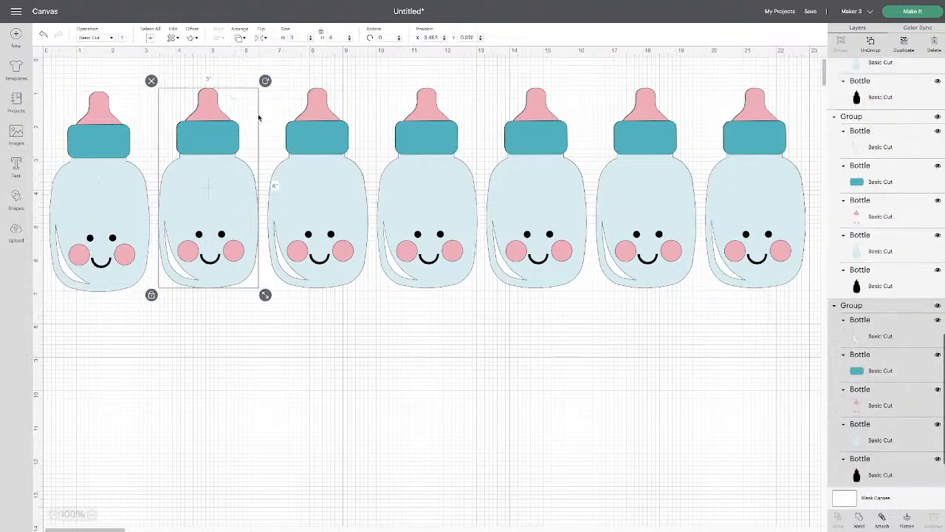
{"action": "left_click", "coordinate": [268, 347]}
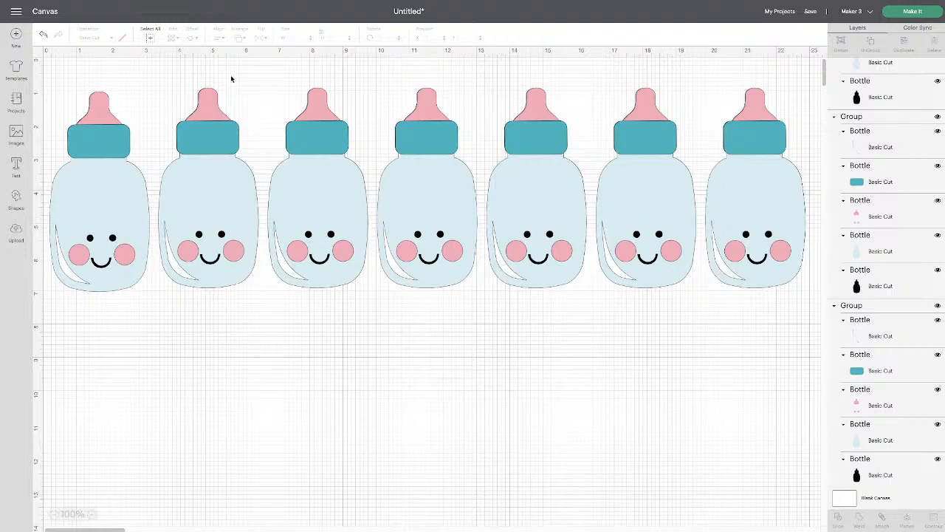
Select all the bottles and mirror them with Flip Horizontal
{"action": "left_click", "coordinate": [109, 147]}
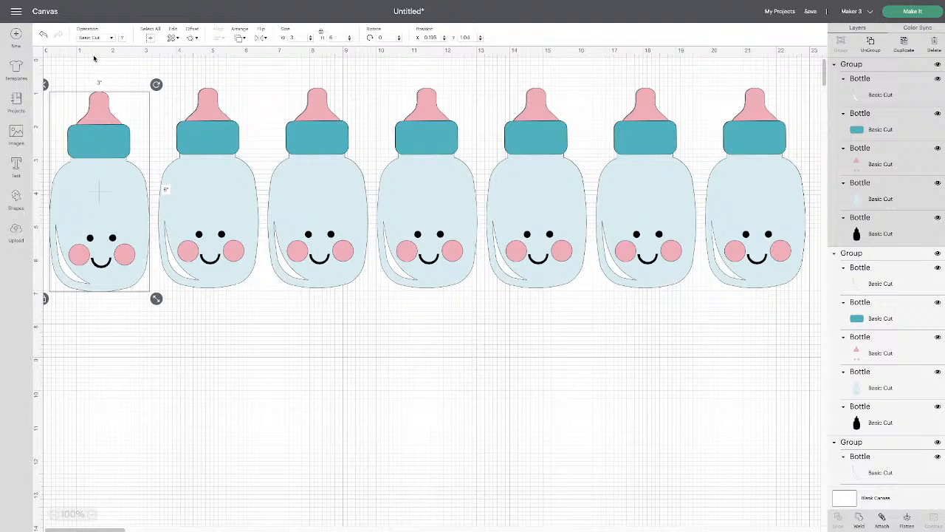
{"action": "left_click", "coordinate": [118, 53]}
{"action": "left_click", "coordinate": [151, 37]}
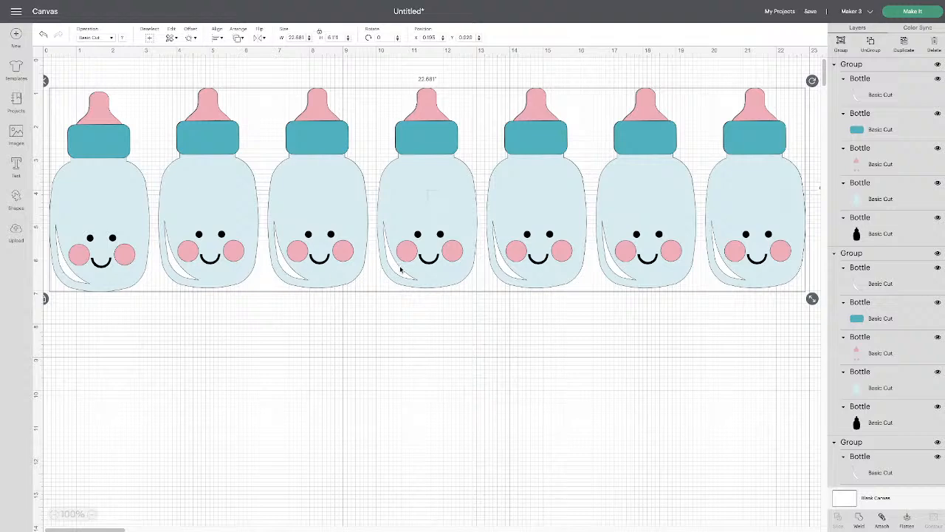
{"action": "left_click", "coordinate": [260, 37]}
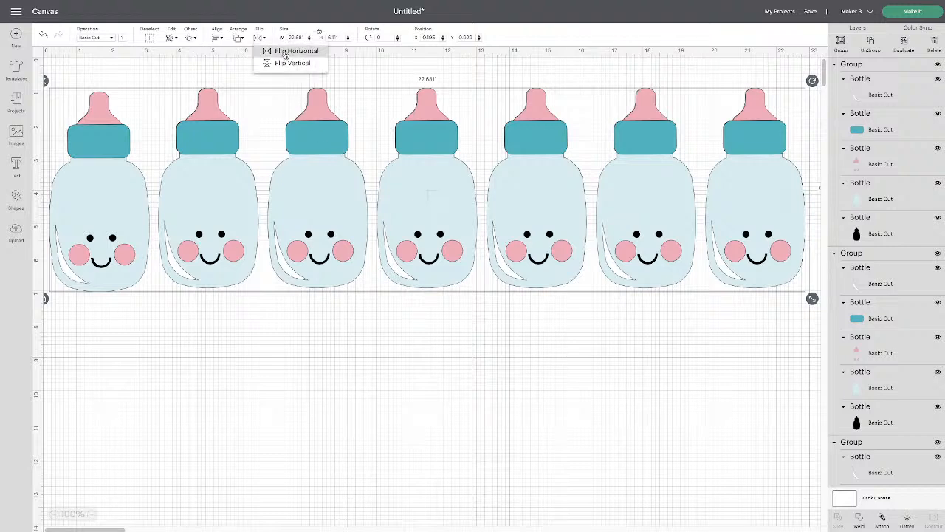
{"action": "left_click", "coordinate": [285, 51]}
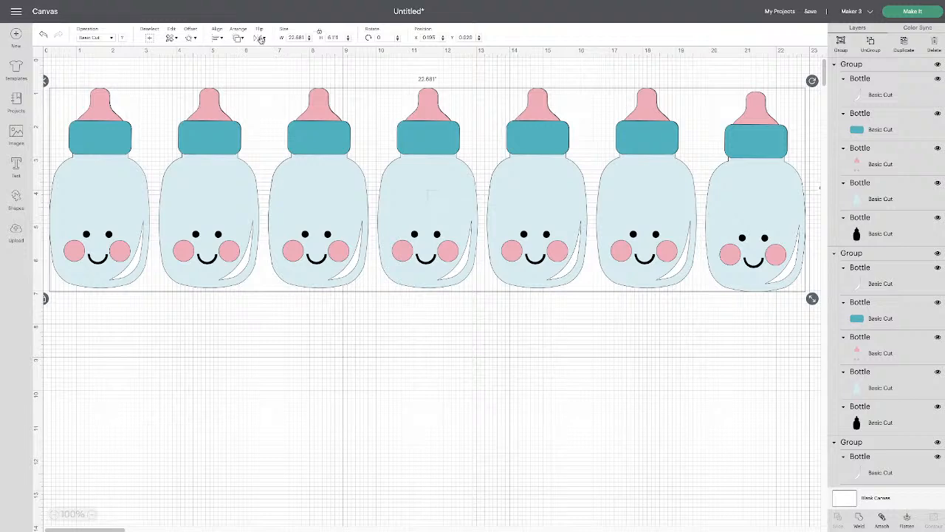
Turn all the bottles upside down with Flip Vertical, flip them back upright, and deselect them
{"action": "left_click", "coordinate": [260, 38]}
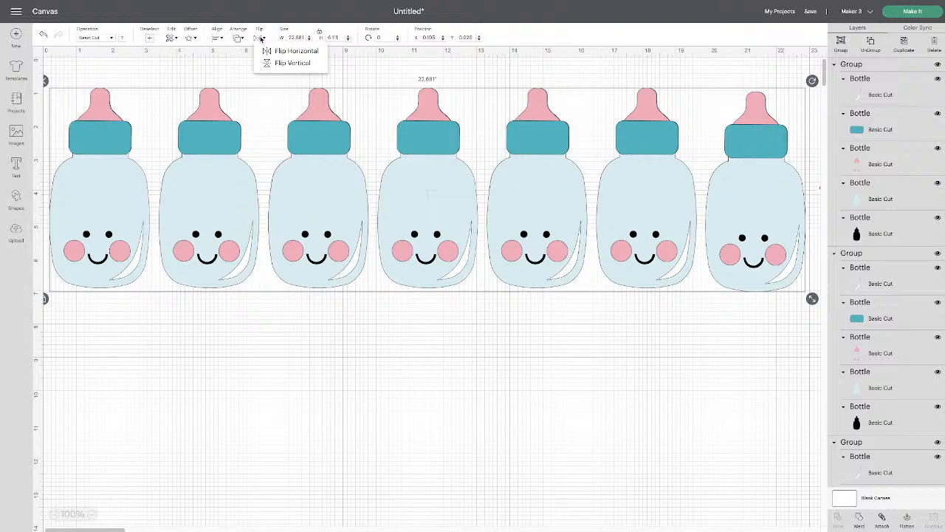
{"action": "left_click", "coordinate": [300, 63]}
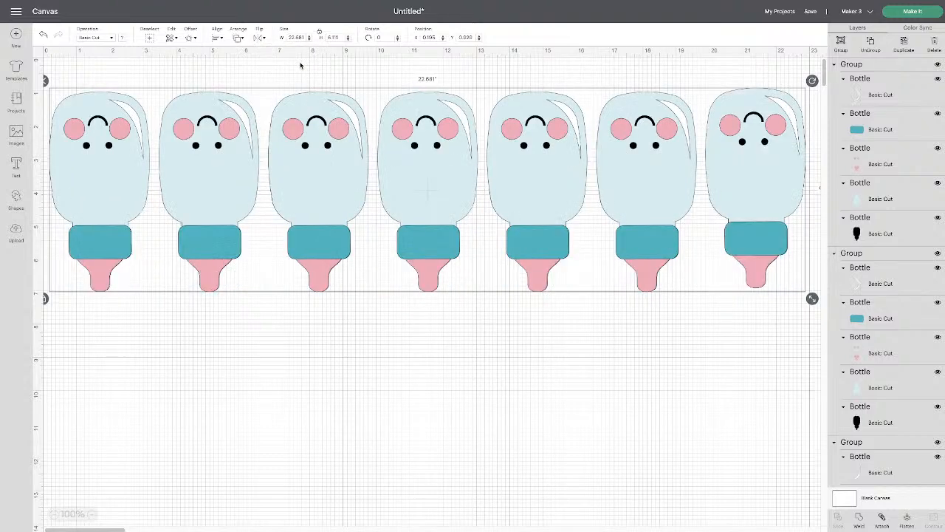
{"action": "left_click", "coordinate": [263, 43]}
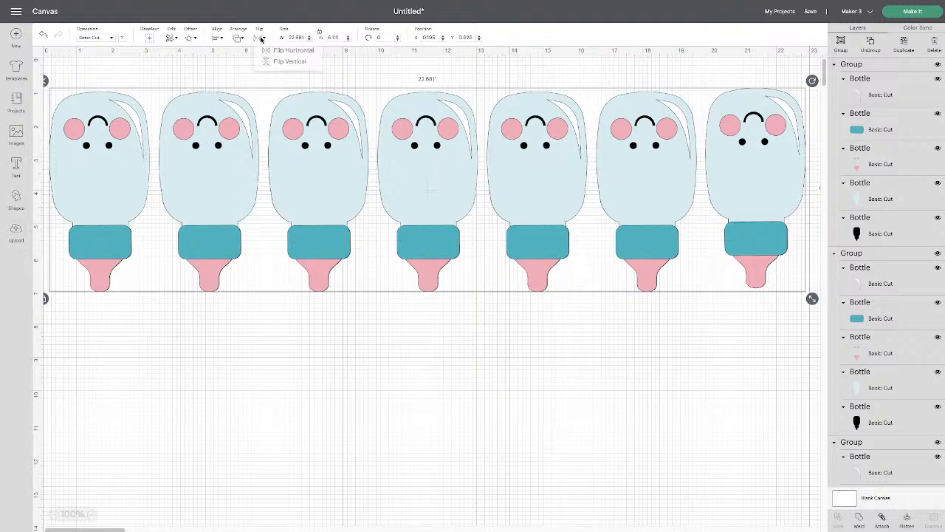
{"action": "left_click", "coordinate": [290, 63]}
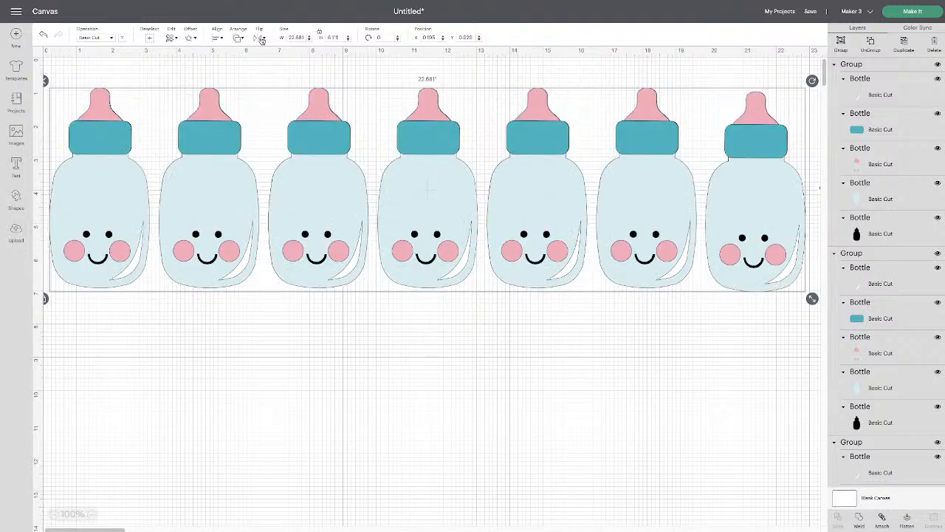
{"action": "left_click", "coordinate": [362, 364]}
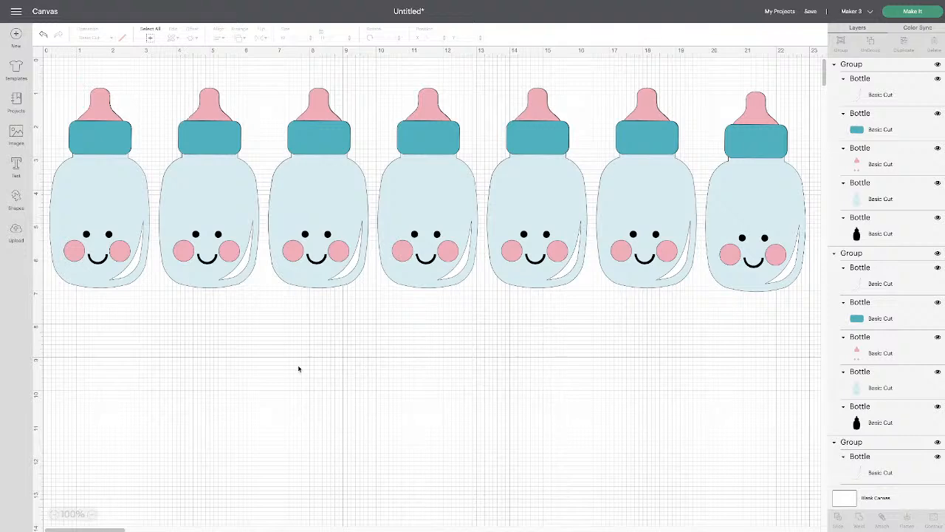
Delete every bottle except the leftmost one and move that bottle to about X 9.2, Y 1.2 inches
{"action": "left_click_drag", "start_coordinate": [212, 333], "coordinate": [743, 125]}
{"action": "key", "text": "Delete"}
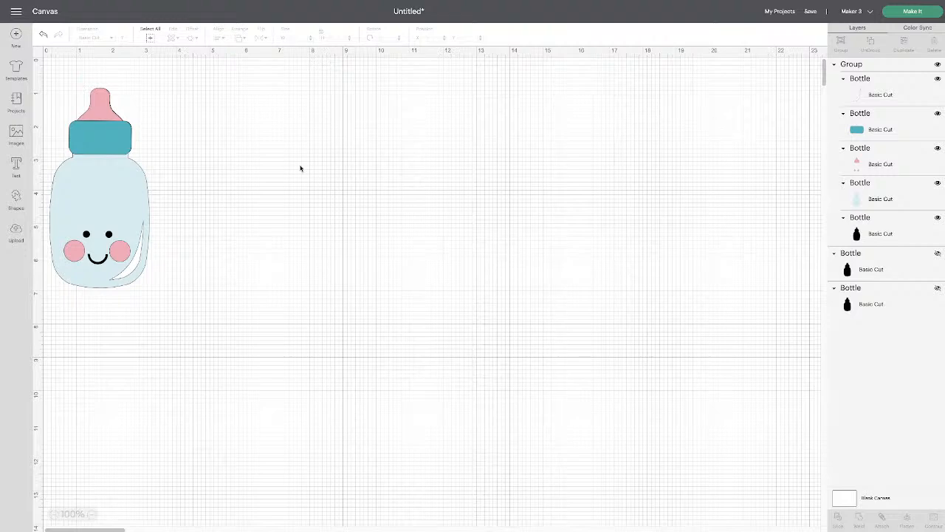
{"action": "left_click_drag", "start_coordinate": [78, 181], "coordinate": [377, 190]}
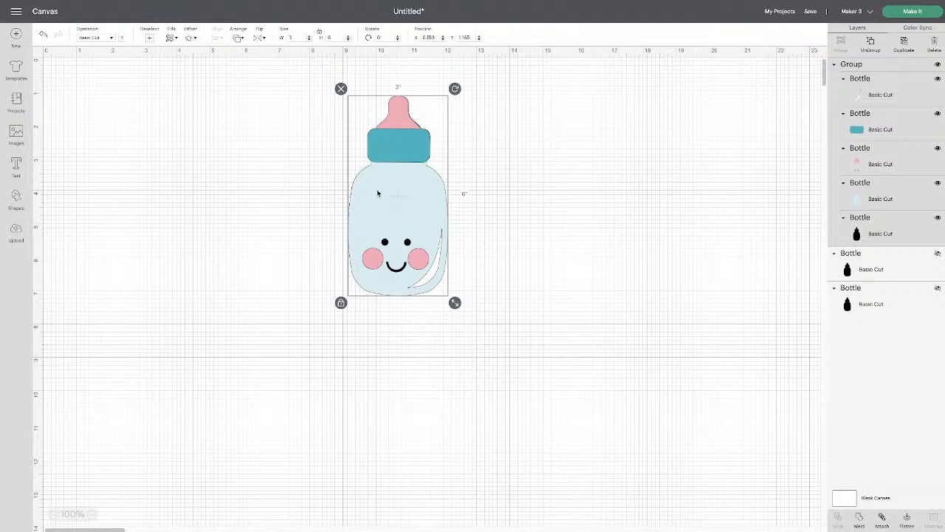
Turn off the canvas grid and set the blank canvas color to light green
{"action": "mouse_move", "coordinate": [819, 4]}
{"action": "left_click", "coordinate": [38, 53]}
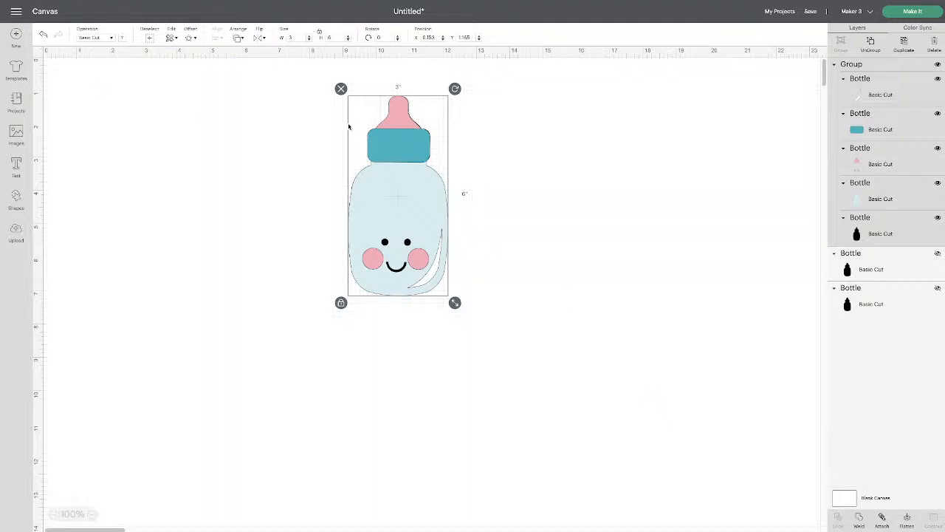
{"action": "left_click", "coordinate": [845, 502]}
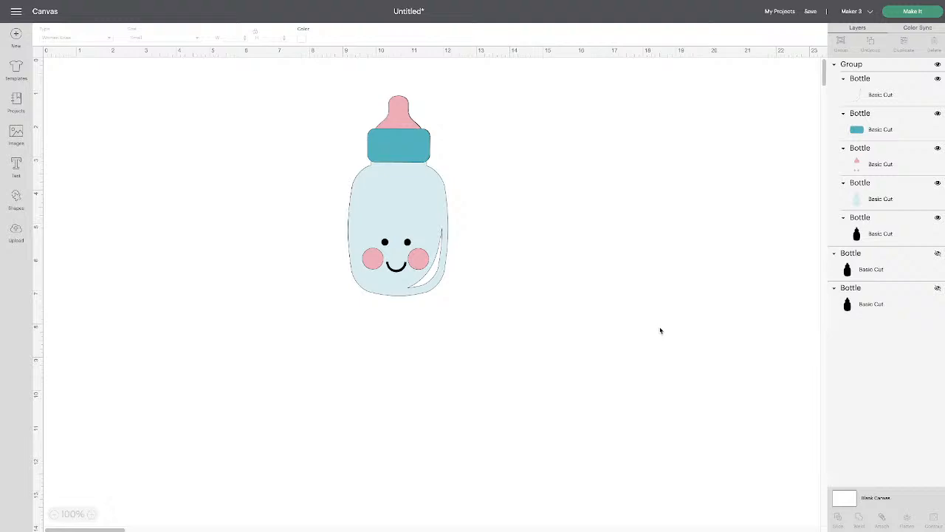
{"action": "left_click", "coordinate": [303, 38]}
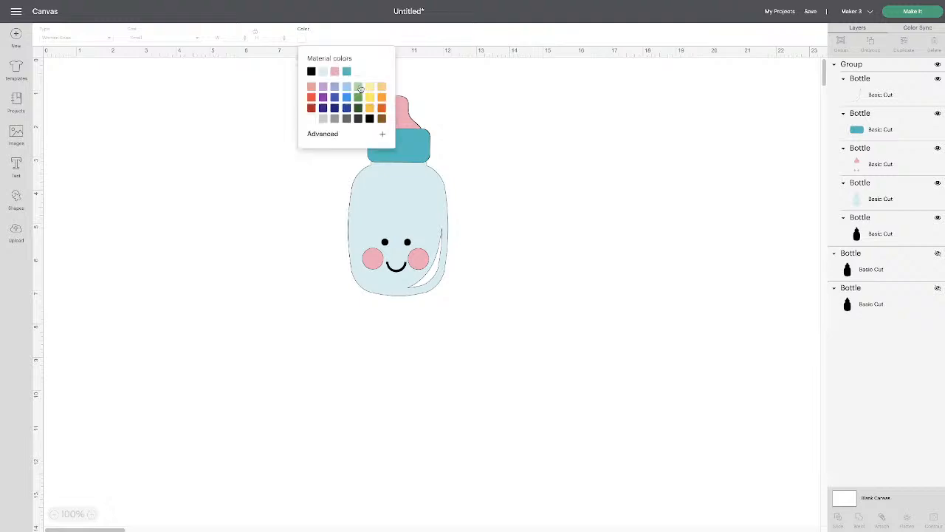
{"action": "left_click", "coordinate": [360, 89]}
{"action": "left_click", "coordinate": [529, 222]}
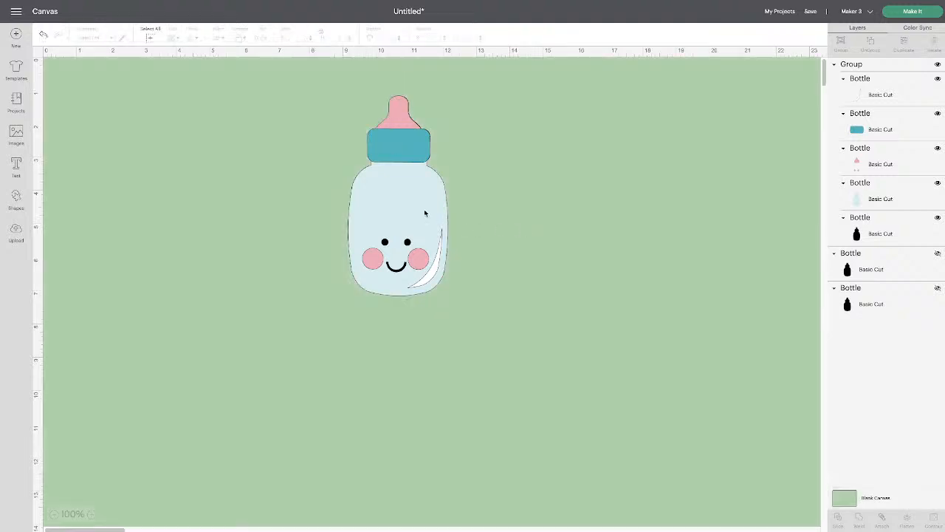
Move the bottle up and to the left, to about X 7.4, Y 0.8 inches
{"action": "left_click_drag", "start_coordinate": [425, 213], "coordinate": [365, 204]}
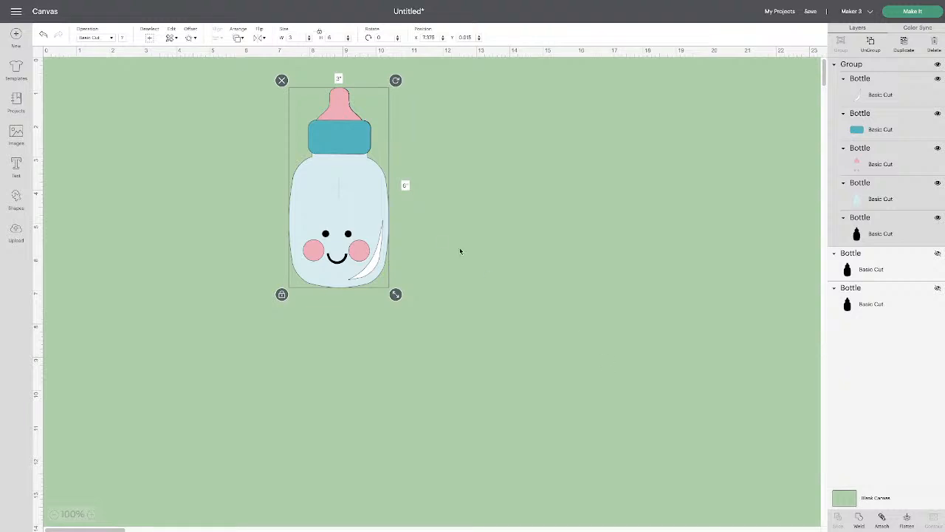
Ungroup the baby bottle and spread its pink, teal, light blue and black layers apart across the canvas
{"action": "left_click_drag", "start_coordinate": [356, 208], "coordinate": [327, 226]}
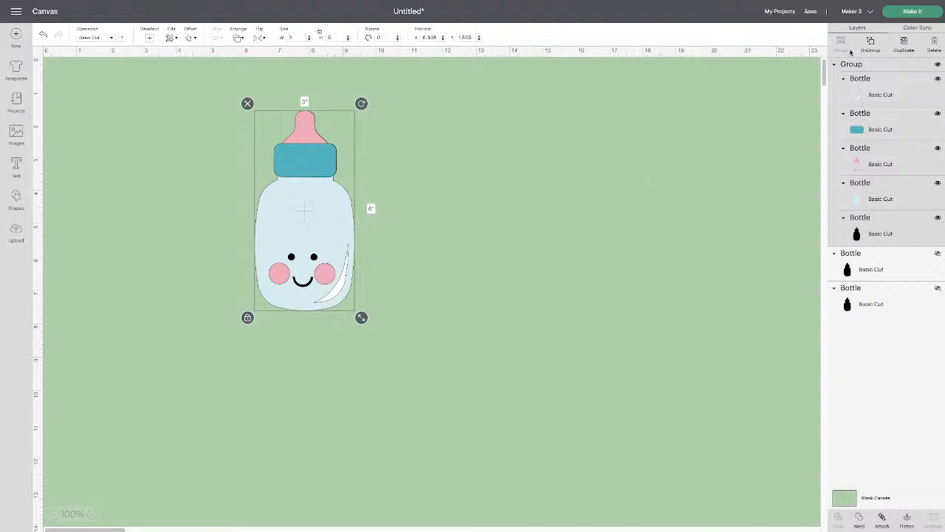
{"action": "left_click", "coordinate": [871, 42]}
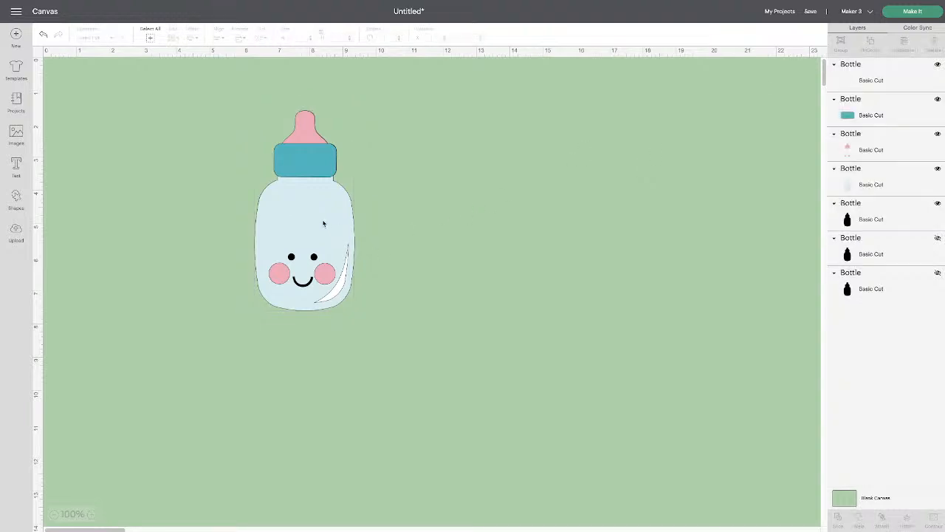
{"action": "left_click_drag", "start_coordinate": [322, 222], "coordinate": [152, 233]}
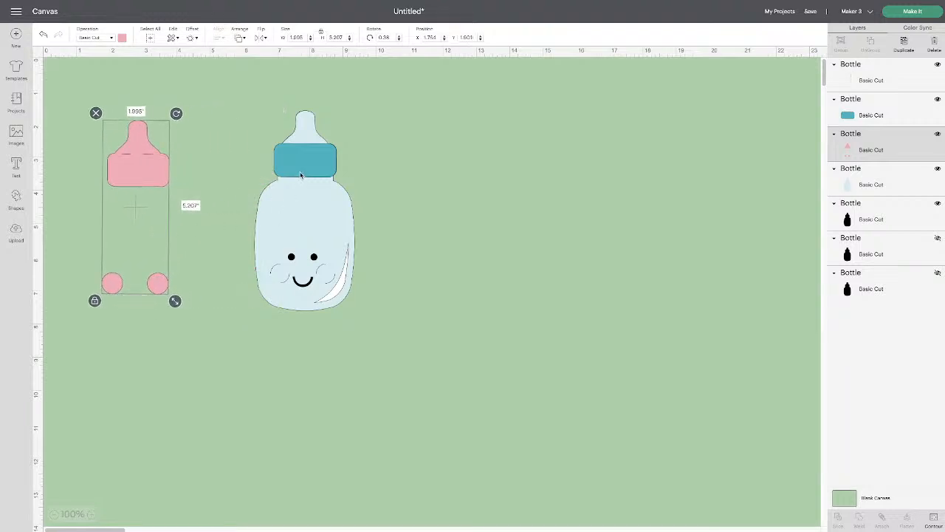
{"action": "left_click_drag", "start_coordinate": [300, 171], "coordinate": [531, 164]}
{"action": "left_click_drag", "start_coordinate": [330, 219], "coordinate": [452, 219]}
{"action": "left_click_drag", "start_coordinate": [320, 235], "coordinate": [268, 238]}
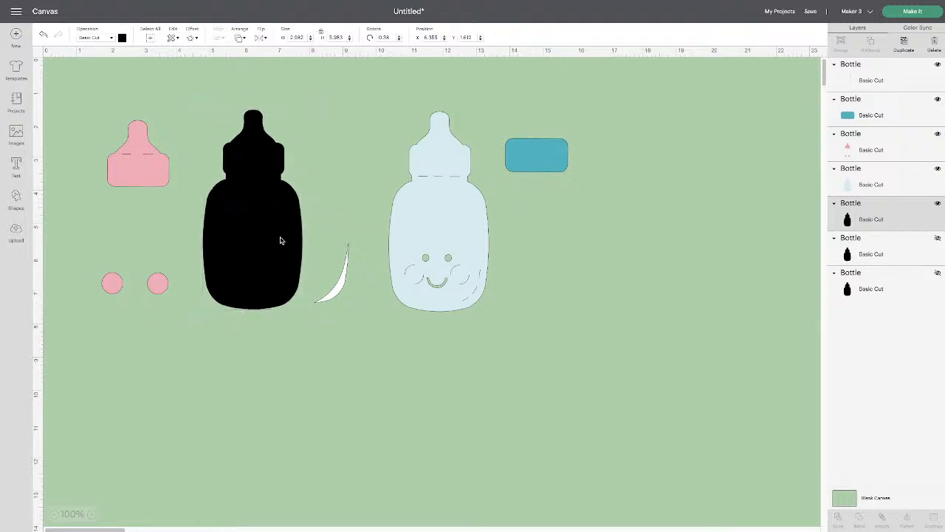
Reposition the white highlight, black silhouette and pink layer slightly, and move the teal band to about X 14, Y 2.3 inches
{"action": "left_click", "coordinate": [353, 283]}
{"action": "left_click_drag", "start_coordinate": [226, 270], "coordinate": [243, 271]}
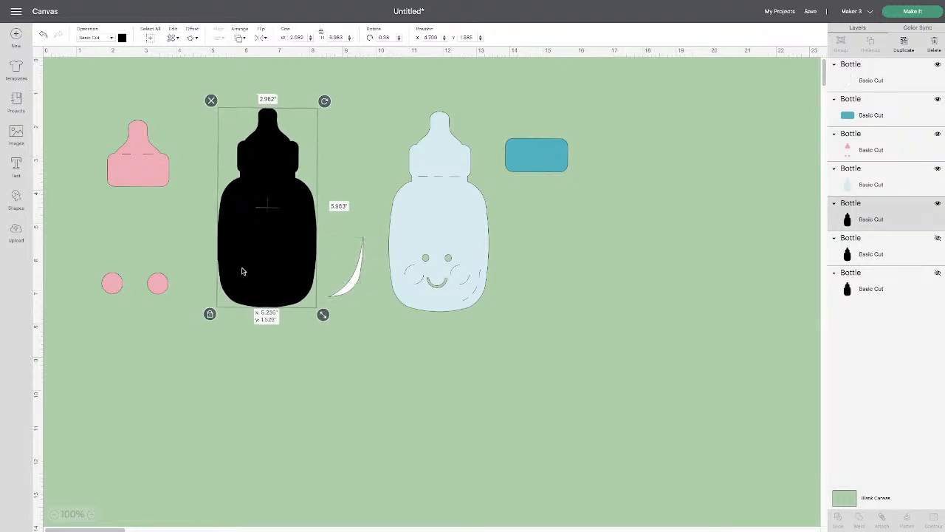
{"action": "left_click", "coordinate": [158, 287]}
{"action": "left_click_drag", "start_coordinate": [521, 164], "coordinate": [535, 171]}
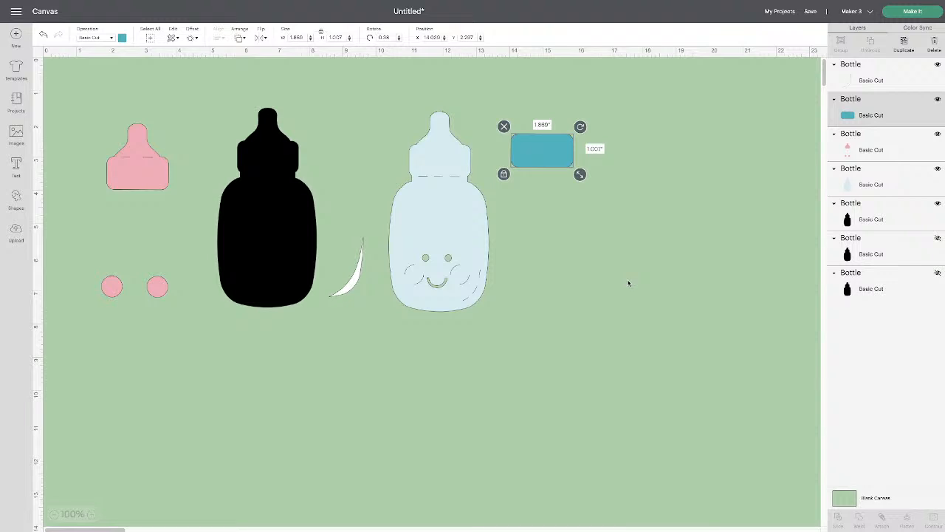
Enlarge the light blue bottle layer to about 7.5 by 15 inches and move it and the teal band clear of the other layers
{"action": "left_click", "coordinate": [464, 225]}
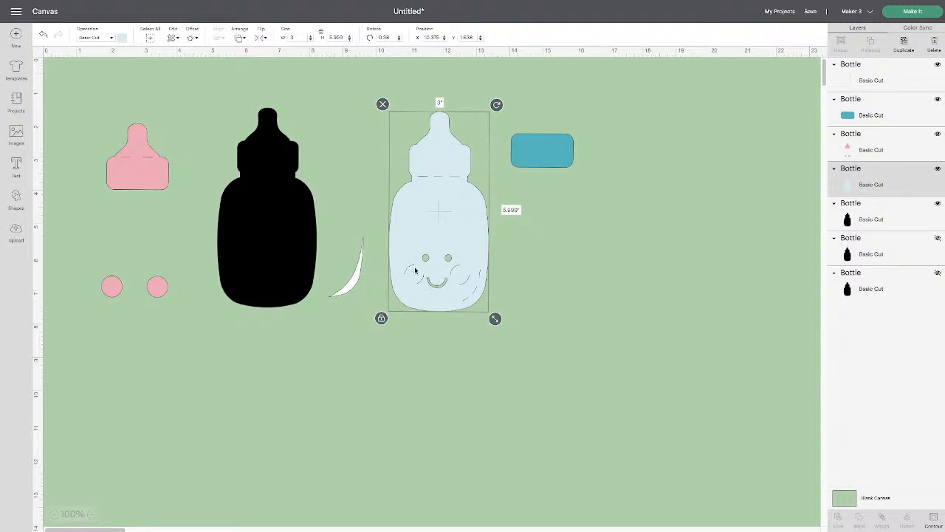
{"action": "left_click_drag", "start_coordinate": [494, 319], "coordinate": [497, 146]}
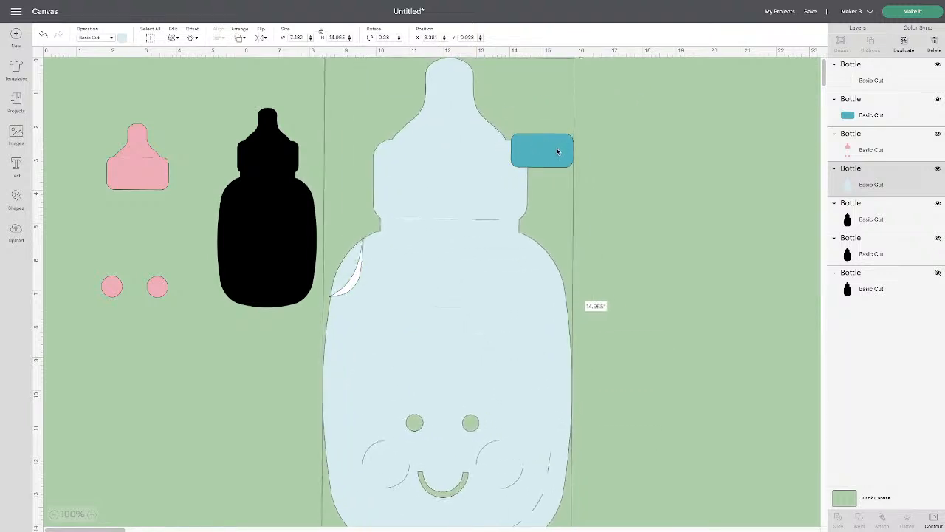
{"action": "left_click_drag", "start_coordinate": [484, 197], "coordinate": [453, 194]}
{"action": "left_click_drag", "start_coordinate": [555, 164], "coordinate": [744, 145]}
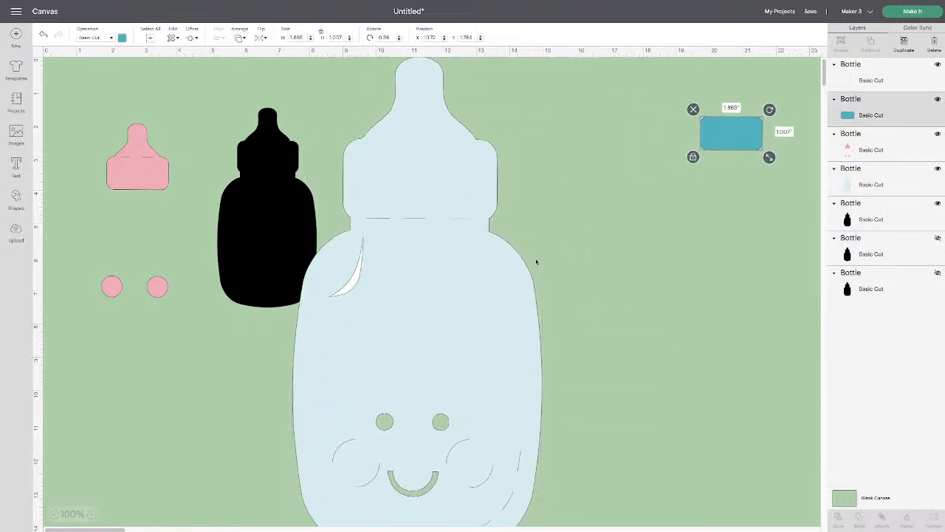
{"action": "left_click_drag", "start_coordinate": [503, 270], "coordinate": [580, 273]}
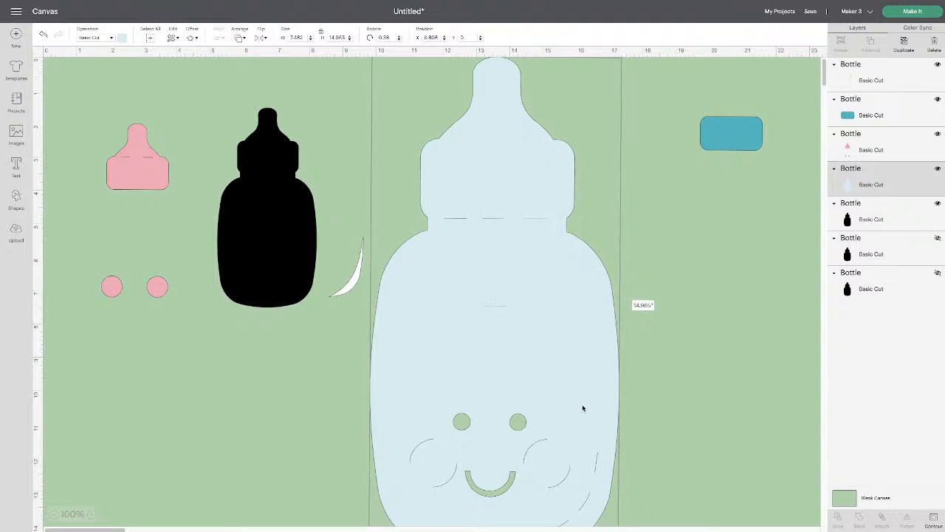
Shrink the light blue bottle to about 6.3 by 12.6 inches, move it to about X 16.4, Y 0, and shift the teal band farther away
{"action": "left_click", "coordinate": [51, 513]}
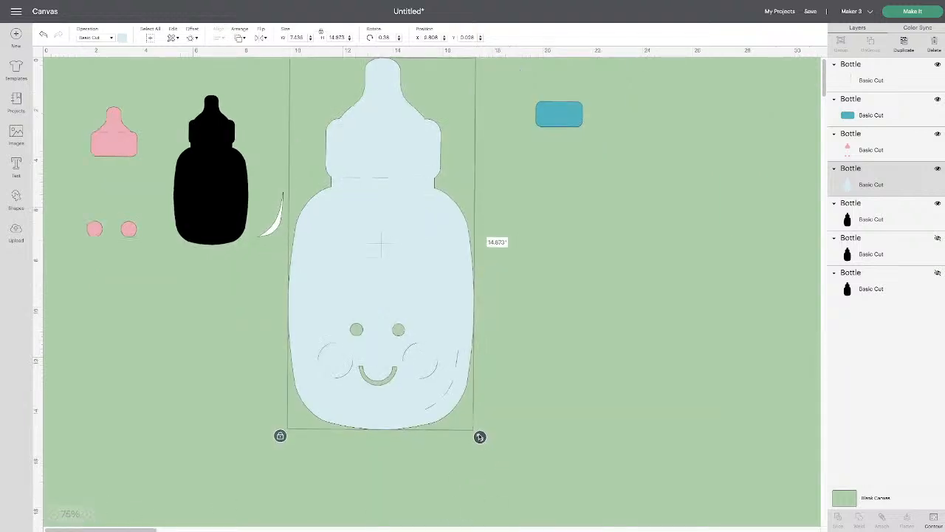
{"action": "left_click_drag", "start_coordinate": [481, 439], "coordinate": [451, 381]}
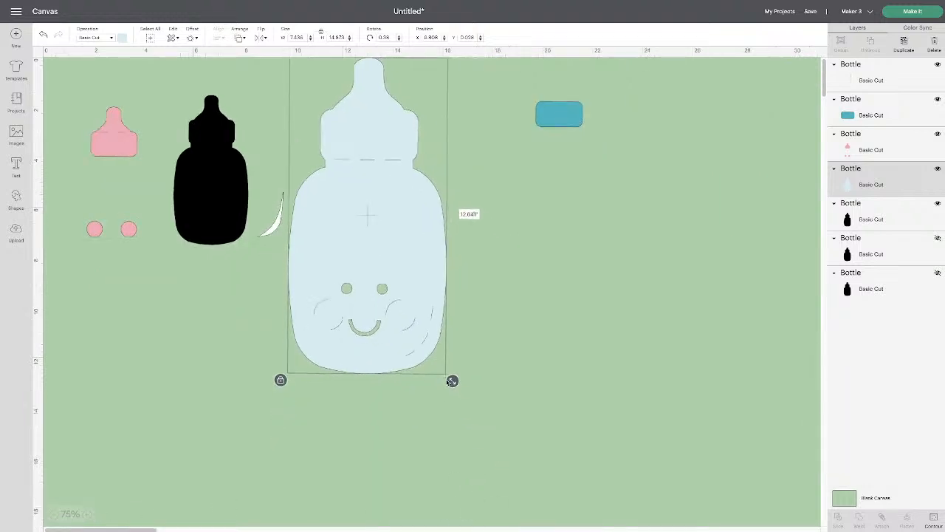
{"action": "left_click", "coordinate": [92, 513]}
{"action": "left_click_drag", "start_coordinate": [205, 359], "coordinate": [313, 360]}
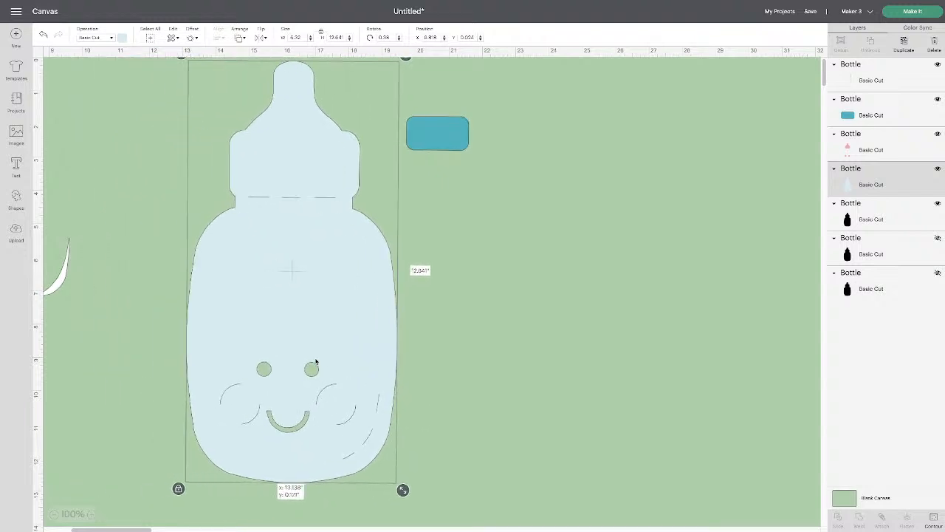
{"action": "left_click", "coordinate": [476, 148]}
{"action": "left_click_drag", "start_coordinate": [446, 137], "coordinate": [623, 131]}
{"action": "left_click_drag", "start_coordinate": [335, 274], "coordinate": [447, 268]}
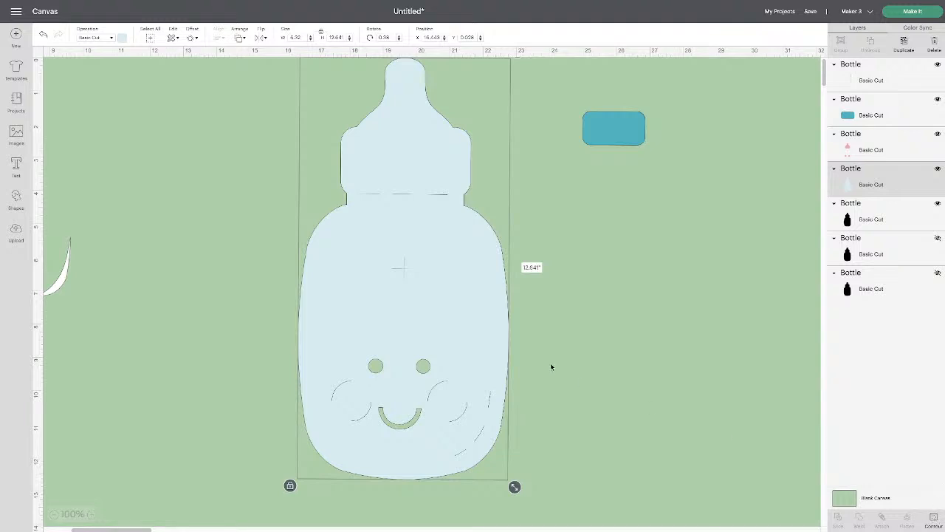
{"action": "left_click", "coordinate": [535, 317]}
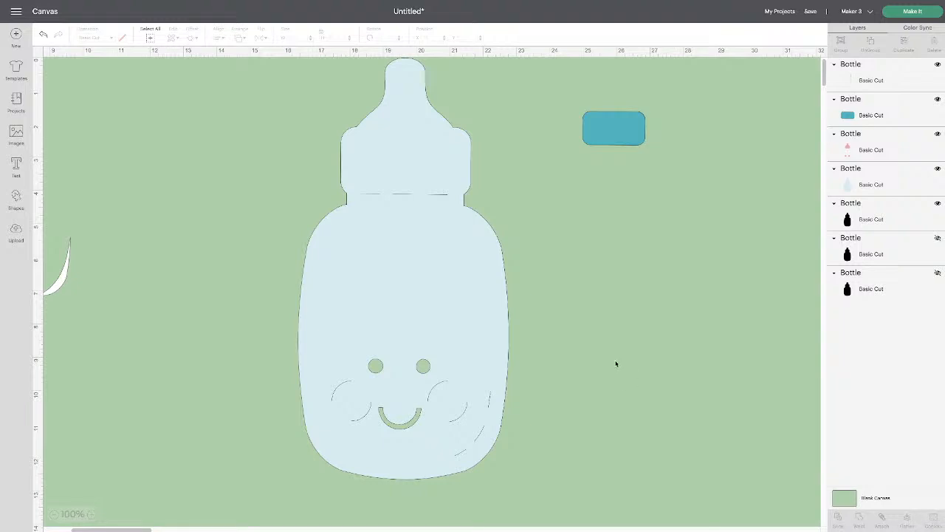
Open Contour for the light blue bottle layer and look through the list of its individual cut shapes
{"action": "left_click", "coordinate": [415, 265]}
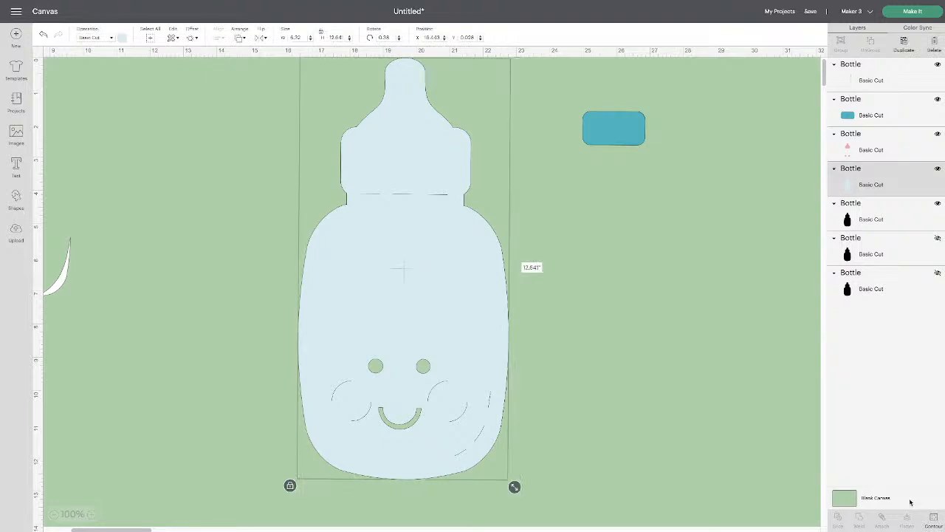
{"action": "left_click", "coordinate": [933, 520]}
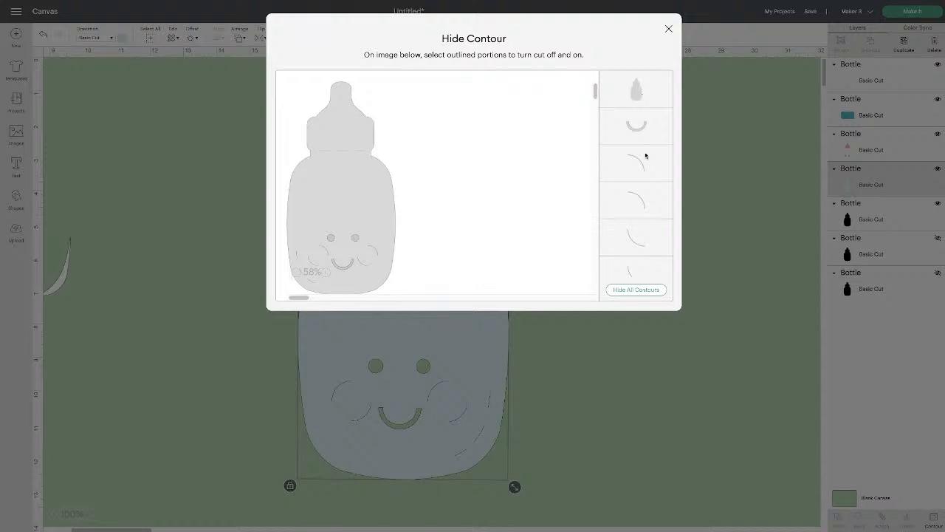
{"action": "scroll", "coordinate": [640, 210], "scroll_direction": "down", "scroll_amount": 3}
{"action": "scroll", "coordinate": [640, 216], "scroll_direction": "down", "scroll_amount": 6}
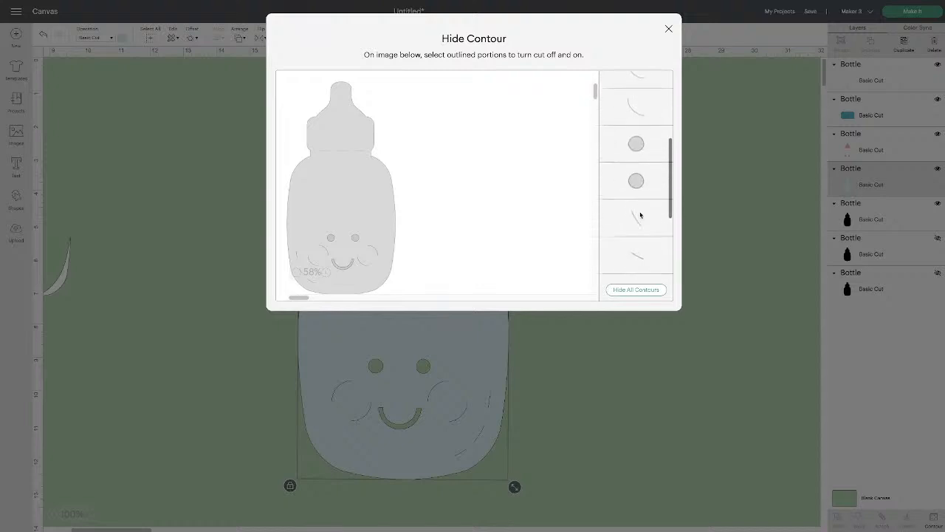
{"action": "scroll", "coordinate": [640, 216], "scroll_direction": "up", "scroll_amount": 9}
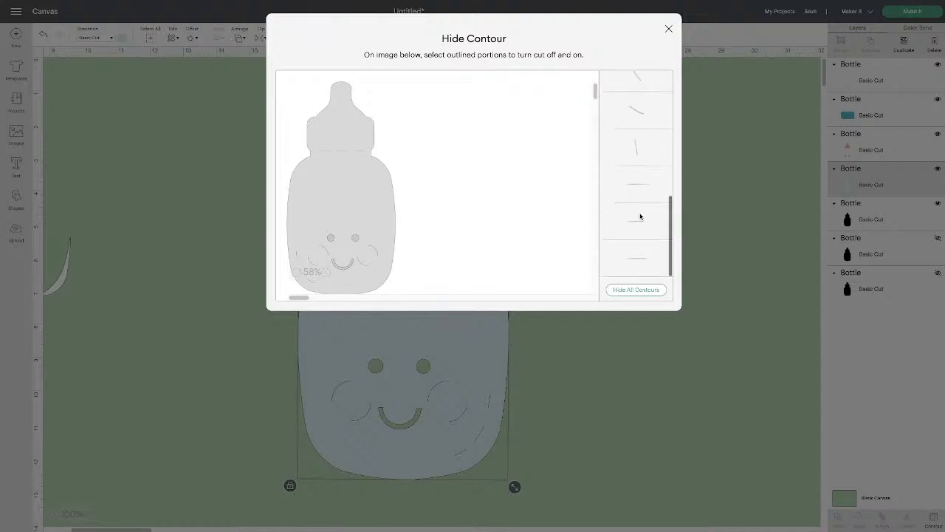
{"action": "scroll", "coordinate": [641, 216], "scroll_direction": "down", "scroll_amount": 3}
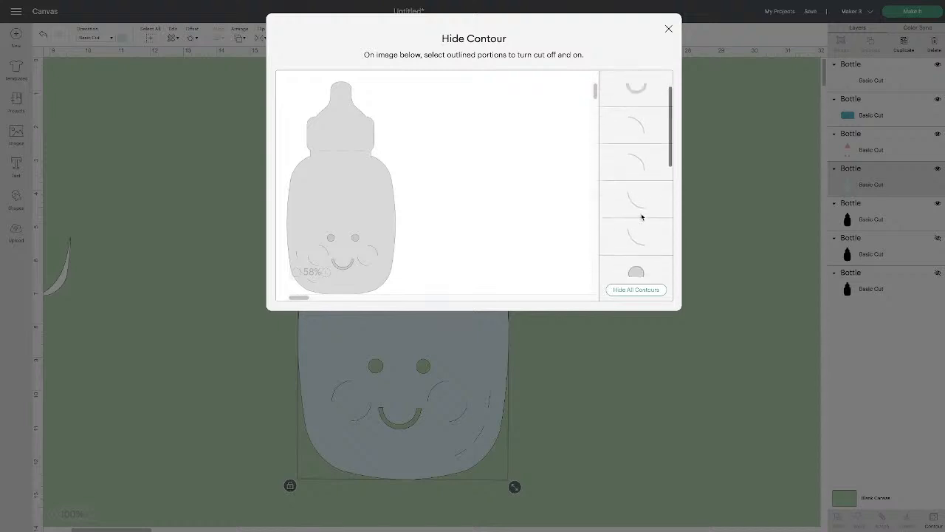
{"action": "scroll", "coordinate": [642, 215], "scroll_direction": "up", "scroll_amount": 3}
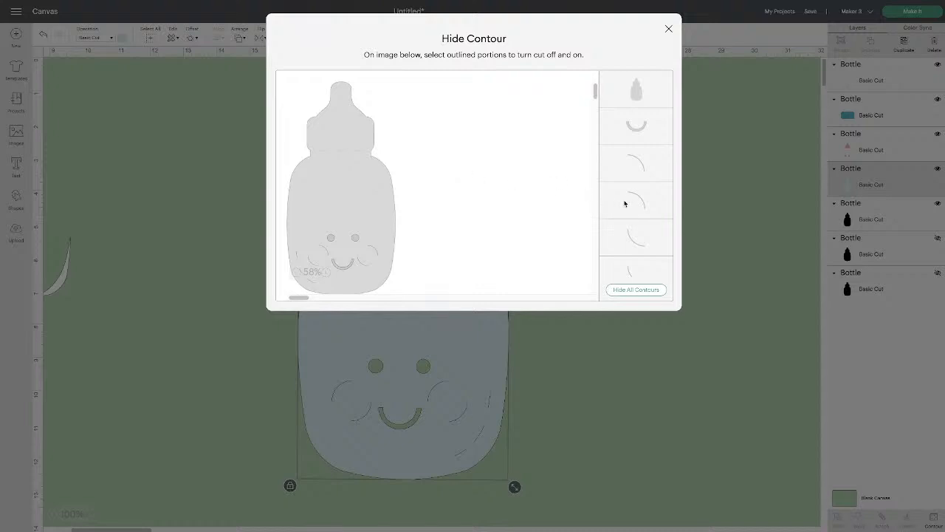
Hide the three horizontal neck lines and the three short highlight lines from the light blue bottle's contours
{"action": "scroll", "coordinate": [628, 205], "scroll_direction": "down", "scroll_amount": 2}
{"action": "scroll", "coordinate": [629, 205], "scroll_direction": "down", "scroll_amount": 5}
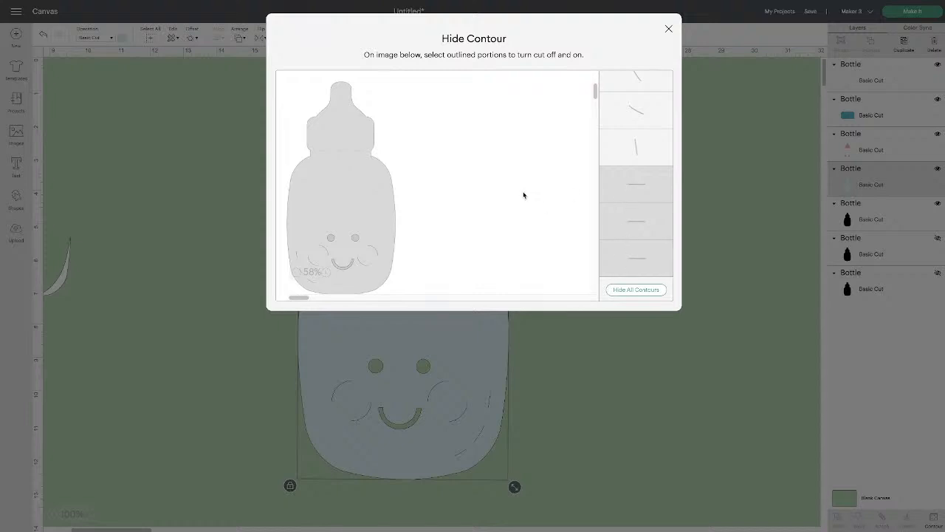
{"action": "scroll", "coordinate": [641, 206], "scroll_direction": "up", "scroll_amount": 2}
{"action": "scroll", "coordinate": [642, 206], "scroll_direction": "up", "scroll_amount": 1}
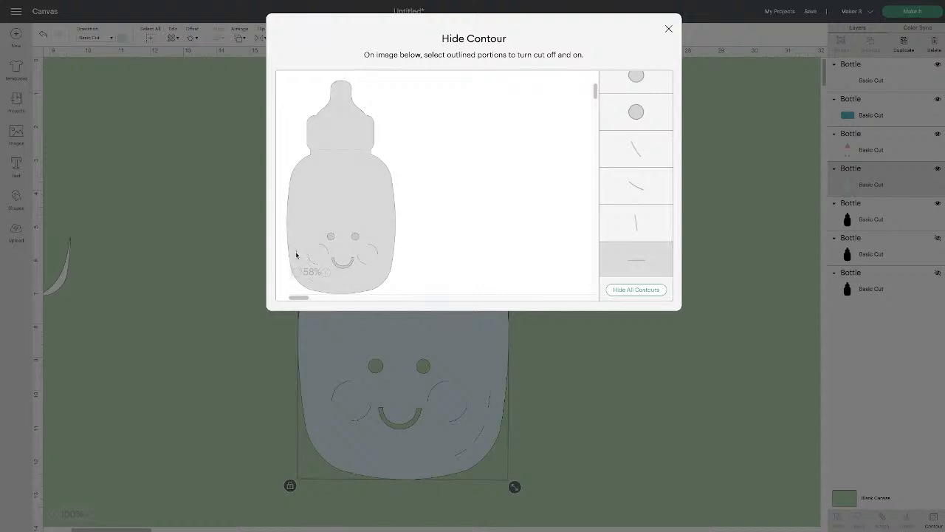
{"action": "left_click", "coordinate": [633, 222]}
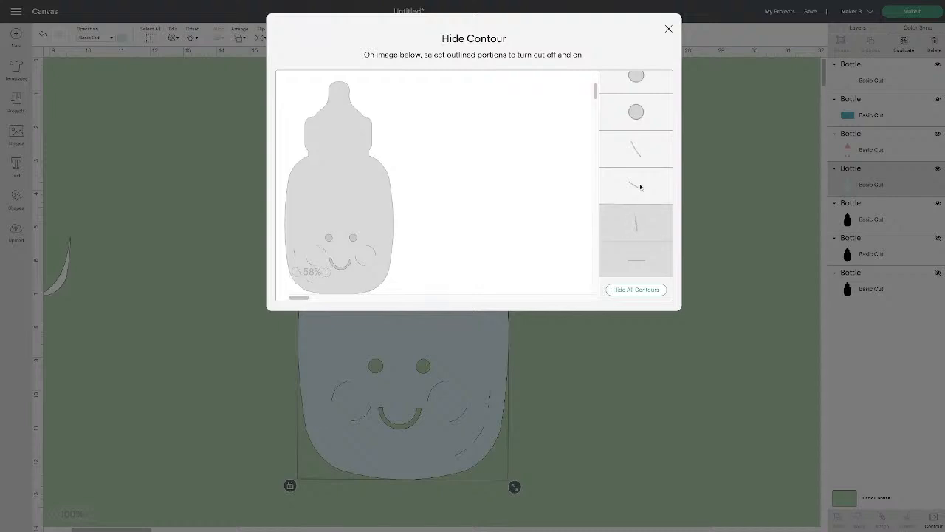
{"action": "left_click", "coordinate": [640, 187]}
{"action": "left_click", "coordinate": [632, 152]}
{"action": "scroll", "coordinate": [632, 155], "scroll_direction": "up", "scroll_amount": 3}
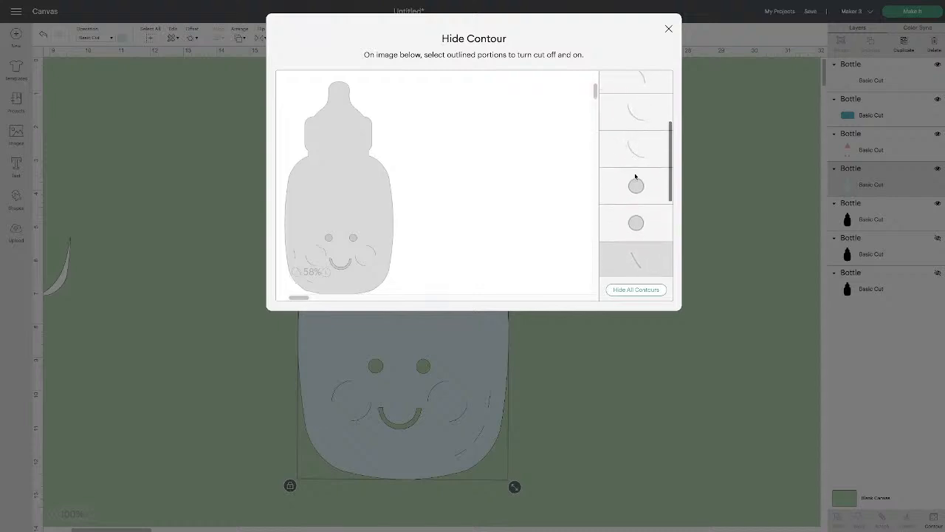
Hide the two round eyes and the four curved cheek lines from the light blue bottle's contours
{"action": "left_click", "coordinate": [634, 220]}
{"action": "left_click", "coordinate": [634, 186]}
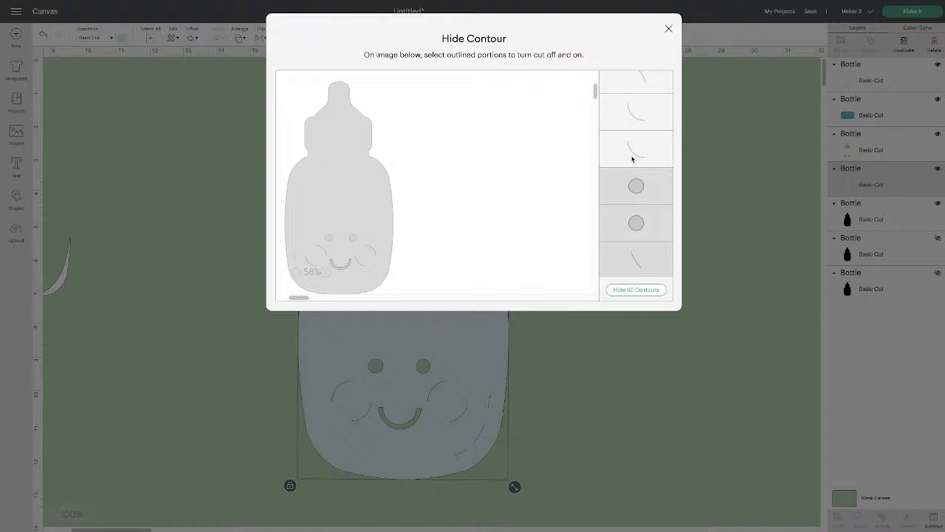
{"action": "left_click", "coordinate": [632, 158]}
{"action": "left_click", "coordinate": [620, 121]}
{"action": "scroll", "coordinate": [624, 140], "scroll_direction": "up", "scroll_amount": 3}
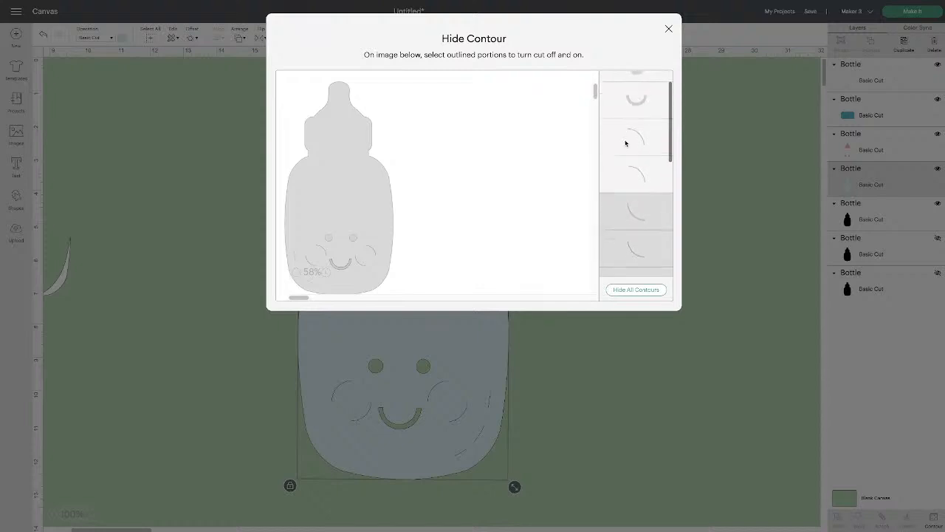
{"action": "left_click", "coordinate": [635, 181]}
{"action": "left_click", "coordinate": [633, 143]}
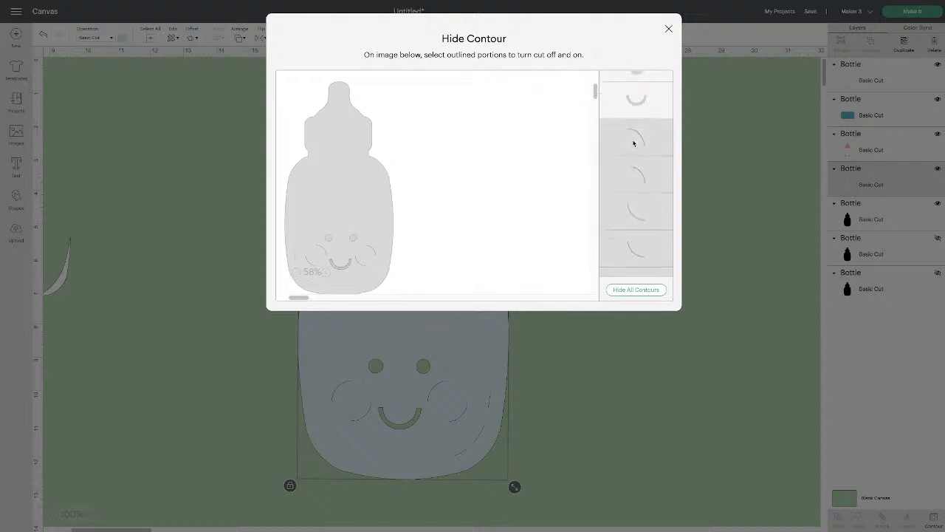
Turn the two round eye cutouts back on in the bottle's contours and close the contour editor
{"action": "scroll", "coordinate": [633, 143], "scroll_direction": "up", "scroll_amount": 2}
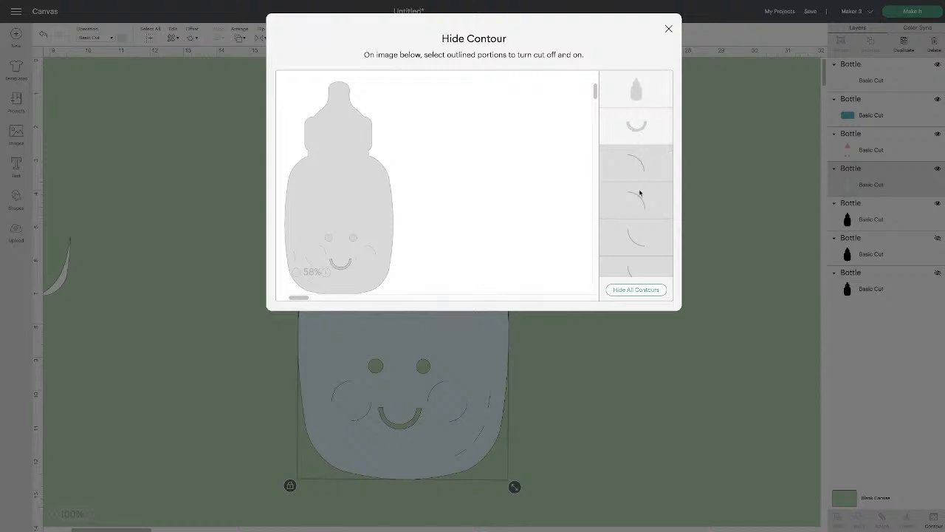
{"action": "scroll", "coordinate": [639, 193], "scroll_direction": "down", "scroll_amount": 3}
{"action": "scroll", "coordinate": [641, 193], "scroll_direction": "down", "scroll_amount": 6}
{"action": "scroll", "coordinate": [640, 192], "scroll_direction": "up", "scroll_amount": 5}
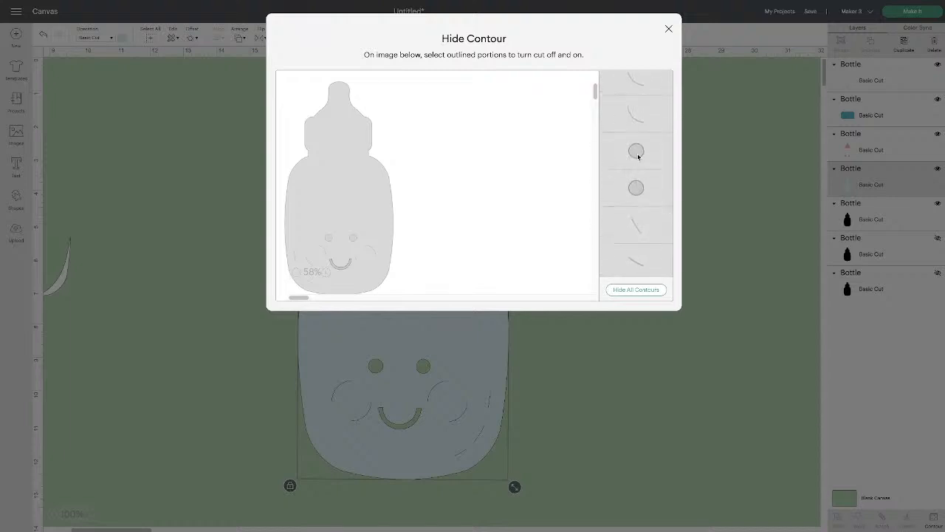
{"action": "left_click", "coordinate": [638, 156]}
{"action": "left_click", "coordinate": [634, 186]}
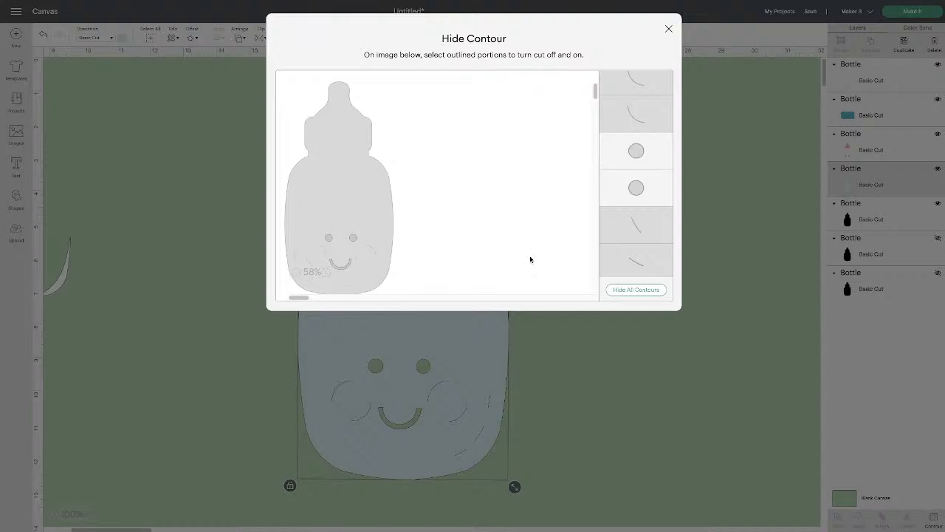
{"action": "left_click", "coordinate": [601, 340]}
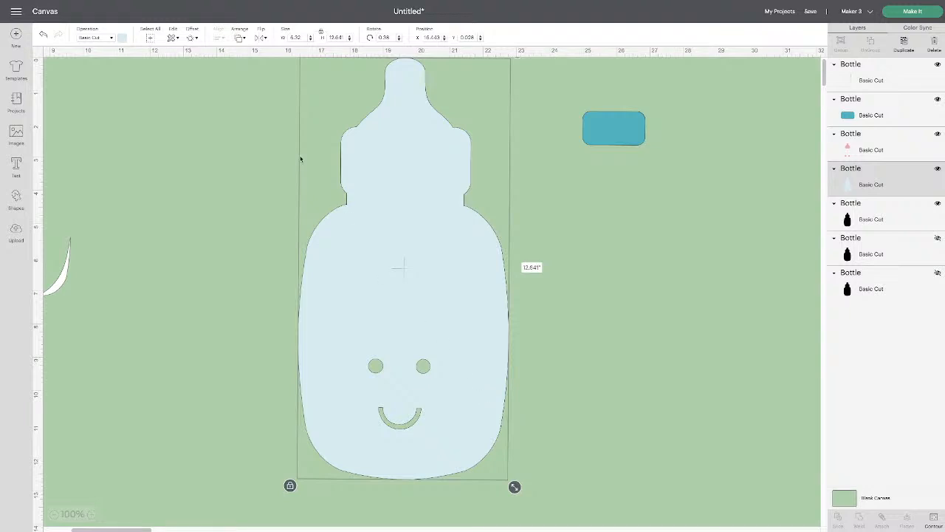
Undo the last contour changes on the light blue bottle and reopen Contour for that layer
{"action": "left_click", "coordinate": [44, 34]}
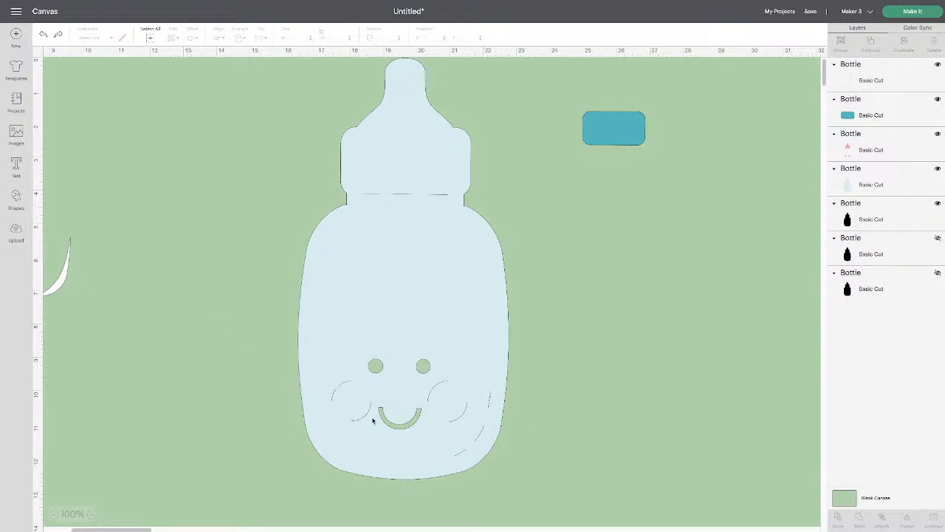
{"action": "left_click", "coordinate": [399, 231]}
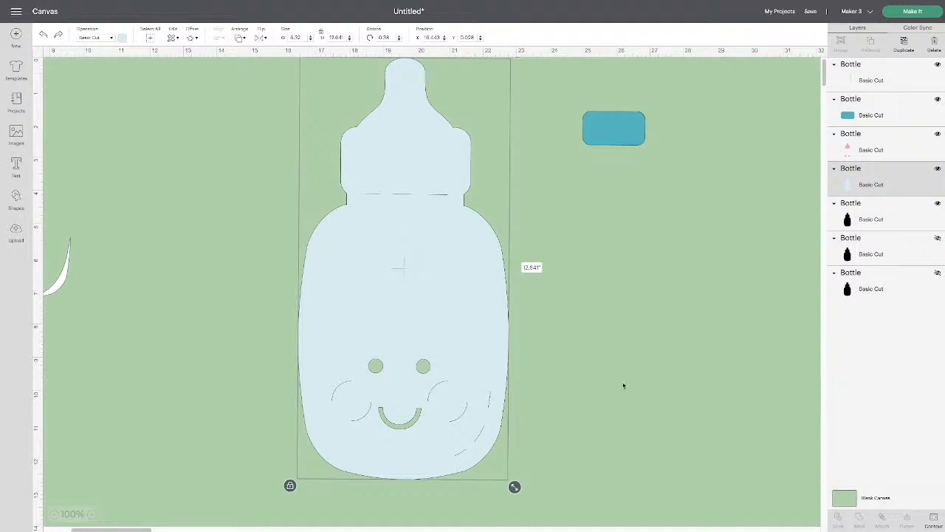
{"action": "left_click", "coordinate": [935, 522]}
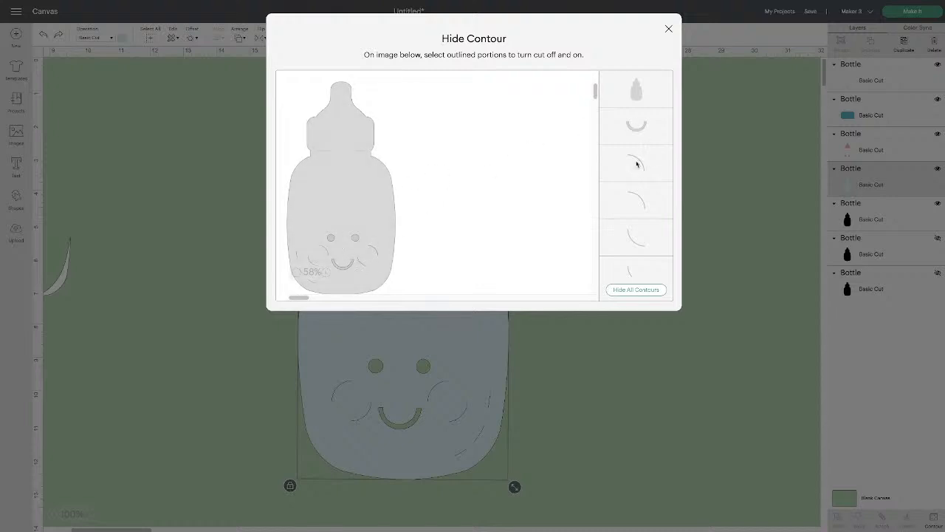
Hide the four curved cheek lines in the light blue bottle's contours
{"action": "left_click", "coordinate": [638, 201]}
{"action": "left_click", "coordinate": [646, 244]}
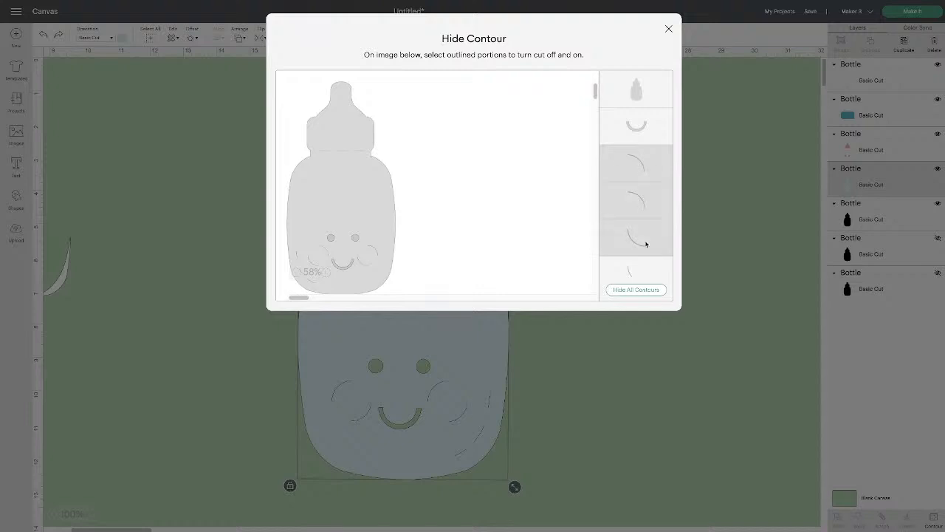
{"action": "scroll", "coordinate": [646, 243], "scroll_direction": "down", "scroll_amount": 1}
{"action": "scroll", "coordinate": [646, 244], "scroll_direction": "down", "scroll_amount": 2}
{"action": "left_click", "coordinate": [629, 181]}
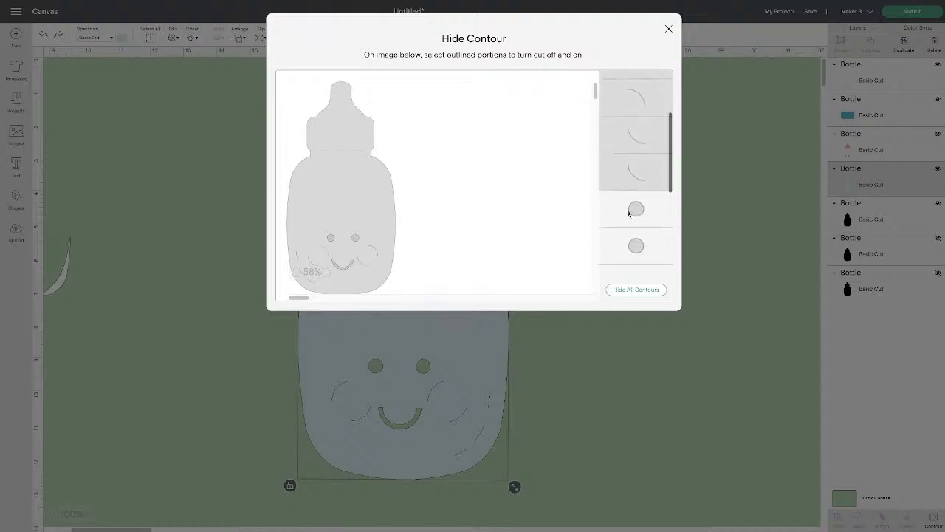
Hide the three short highlight lines in the light blue bottle's contours, keeping the round eyes
{"action": "scroll", "coordinate": [629, 209], "scroll_direction": "down", "scroll_amount": 3}
{"action": "left_click", "coordinate": [630, 192]}
{"action": "left_click", "coordinate": [633, 215]}
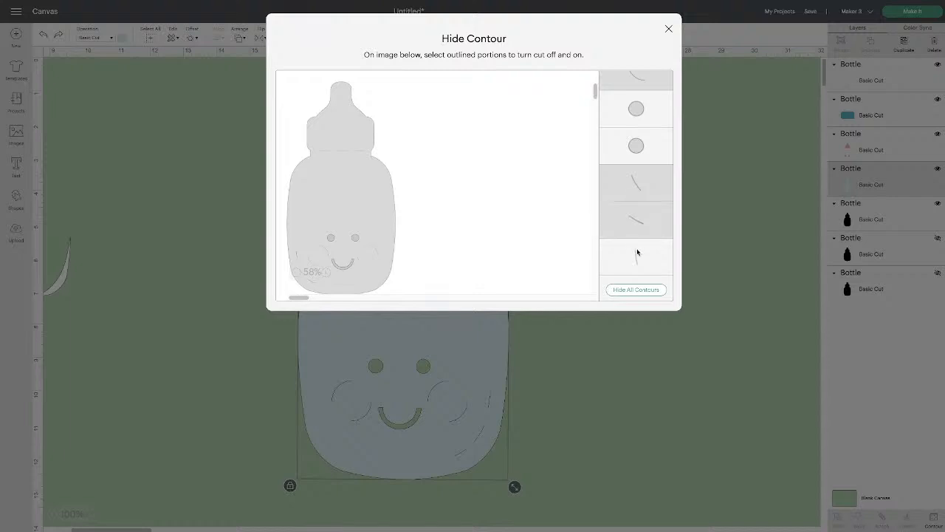
{"action": "left_click", "coordinate": [639, 248]}
Hide the three horizontal neck lines in the light blue bottle's contours and close the contour editor
{"action": "scroll", "coordinate": [639, 248], "scroll_direction": "down", "scroll_amount": 3}
{"action": "left_click", "coordinate": [624, 193]}
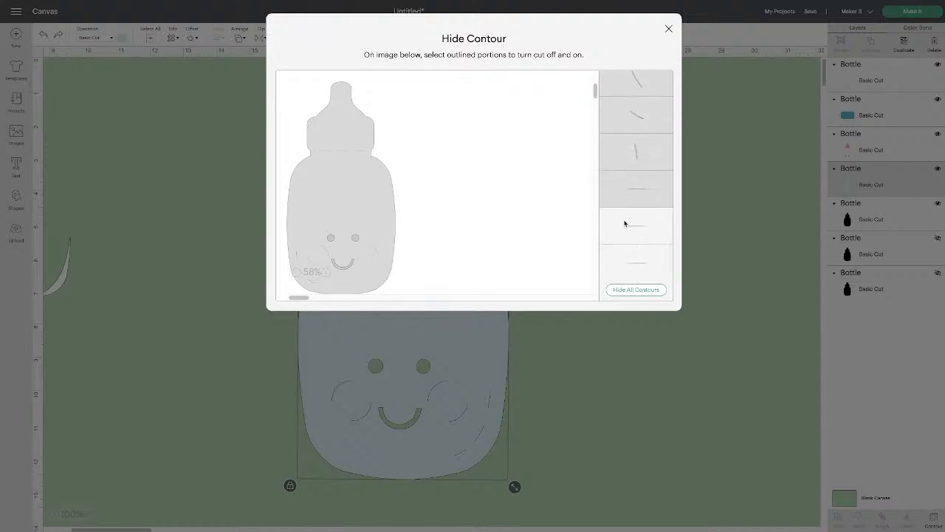
{"action": "left_click", "coordinate": [625, 224]}
{"action": "left_click", "coordinate": [626, 261]}
{"action": "scroll", "coordinate": [624, 251], "scroll_direction": "down", "scroll_amount": 1}
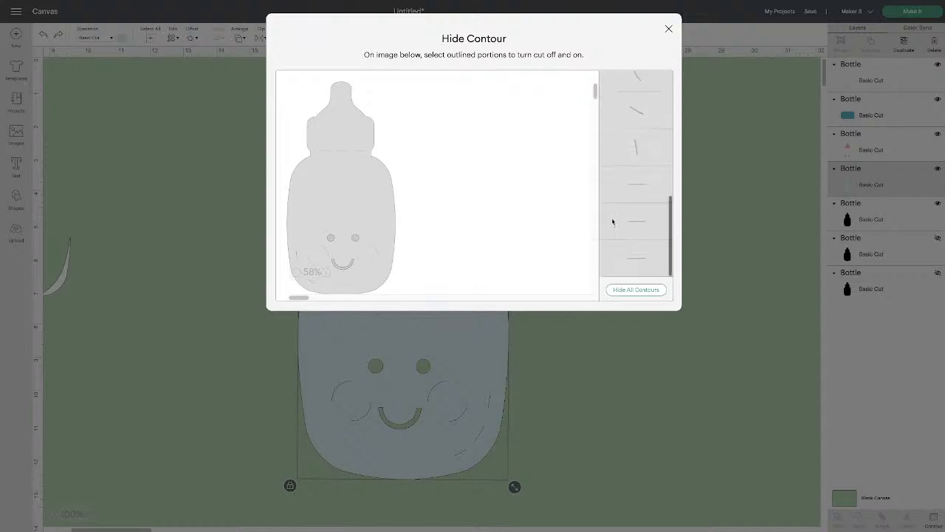
{"action": "left_click", "coordinate": [712, 207]}
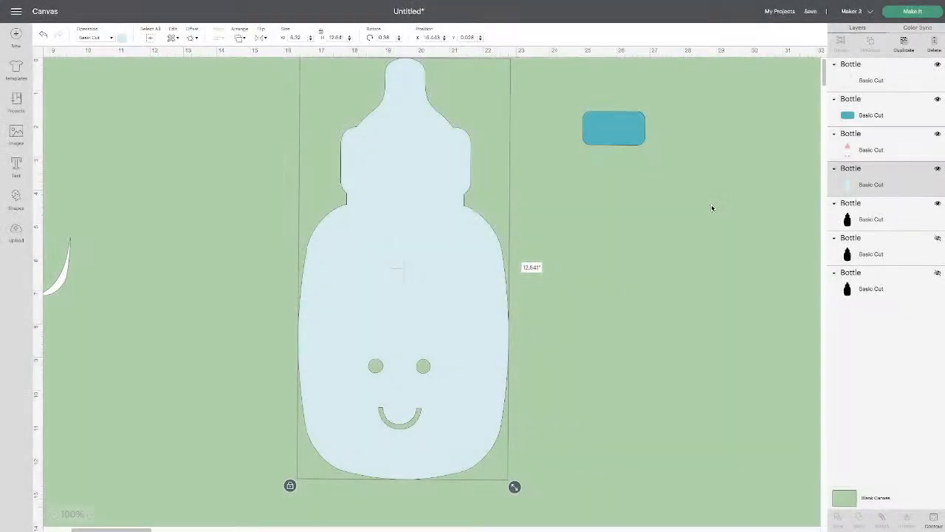
Reposition the light blue bottle and scale it down proportionally to about 3.2 by 6.4 inches
{"action": "left_click_drag", "start_coordinate": [449, 258], "coordinate": [415, 261]}
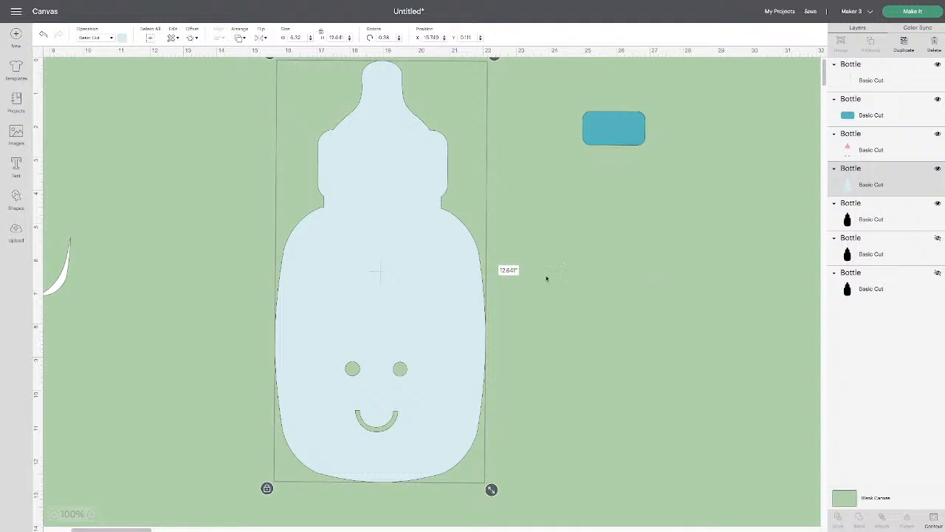
{"action": "mouse_move", "coordinate": [376, 270]}
{"action": "left_mouse_down"}
{"action": "mouse_move", "coordinate": [438, 269]}
{"action": "mouse_move", "coordinate": [377, 268]}
{"action": "left_mouse_up"}
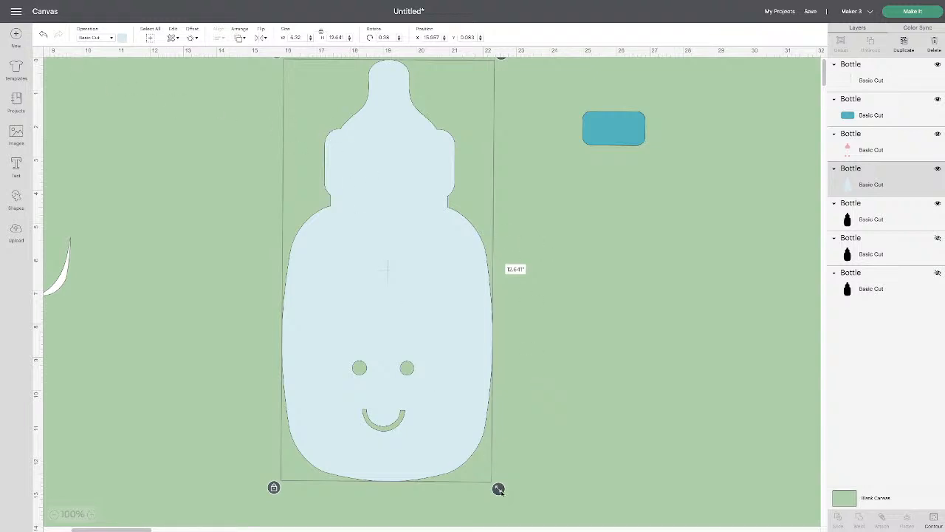
{"action": "left_click_drag", "start_coordinate": [499, 488], "coordinate": [433, 355]}
{"action": "left_click_drag", "start_coordinate": [336, 271], "coordinate": [370, 299]}
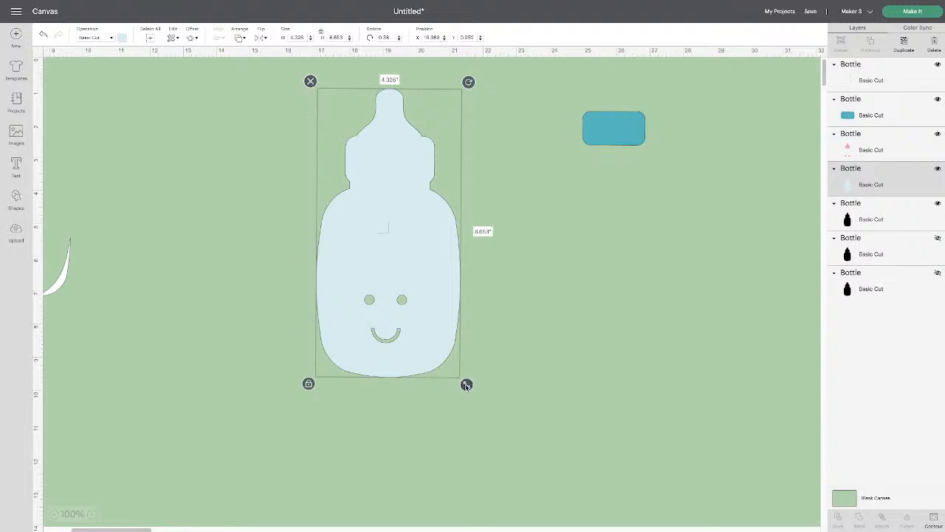
{"action": "left_click_drag", "start_coordinate": [466, 384], "coordinate": [430, 308]}
Bring the light blue bottle close to the black bottle and place the teal rectangle on its other side
{"action": "scroll", "coordinate": [189, 264], "scroll_direction": "left", "scroll_amount": 5}
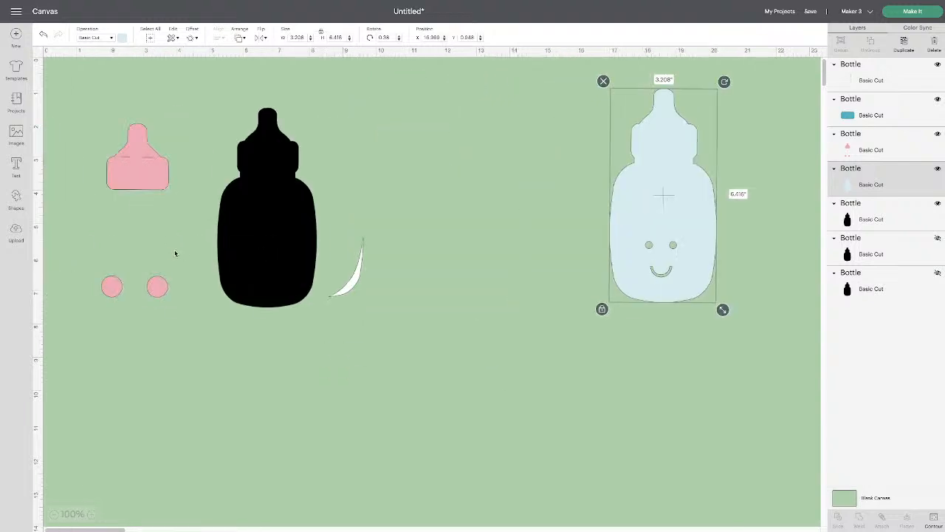
{"action": "left_click_drag", "start_coordinate": [649, 247], "coordinate": [442, 254]}
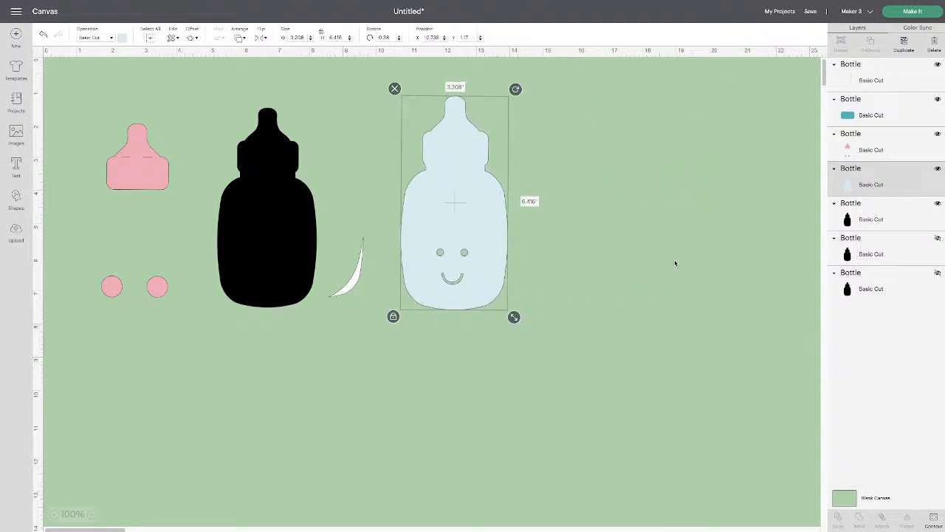
{"action": "scroll", "coordinate": [674, 263], "scroll_direction": "right", "scroll_amount": 4}
{"action": "left_click_drag", "start_coordinate": [765, 135], "coordinate": [450, 134]}
{"action": "scroll", "coordinate": [431, 211], "scroll_direction": "left", "scroll_amount": 4}
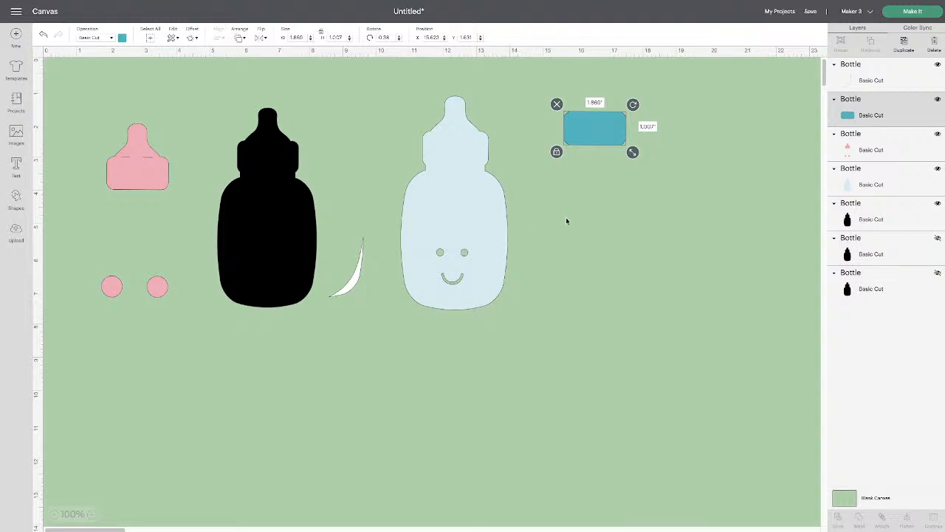
{"action": "scroll", "coordinate": [566, 217], "scroll_direction": "right", "scroll_amount": 15}
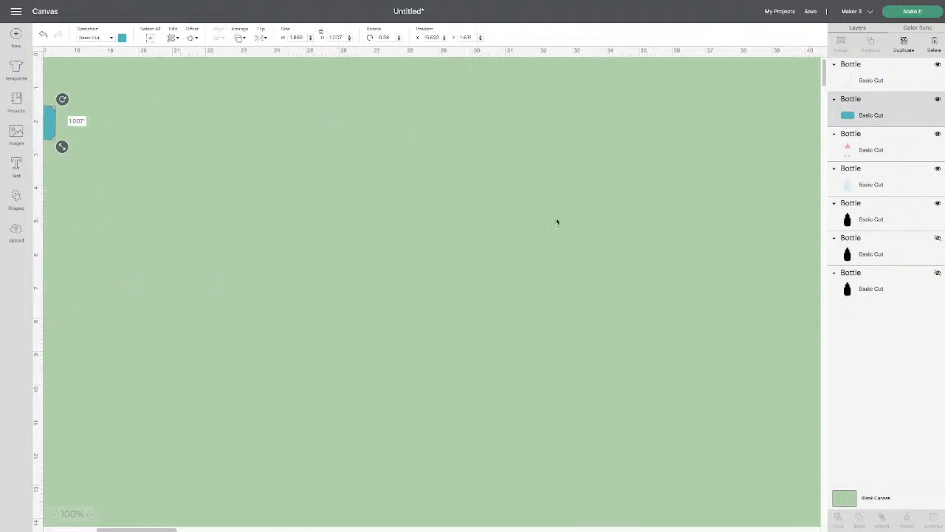
{"action": "scroll", "coordinate": [557, 222], "scroll_direction": "left", "scroll_amount": 15}
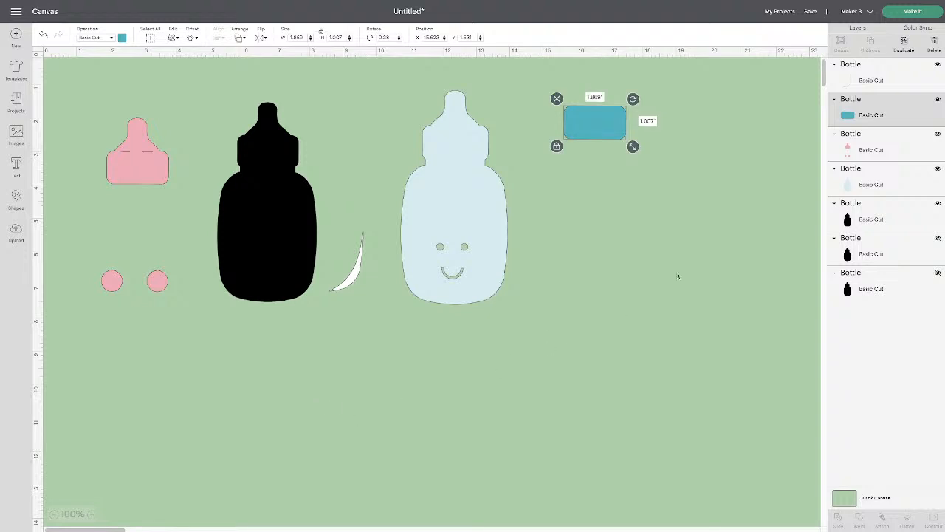
{"action": "scroll", "coordinate": [677, 275], "scroll_direction": "down", "scroll_amount": 5}
{"action": "scroll", "coordinate": [678, 276], "scroll_direction": "down", "scroll_amount": 6}
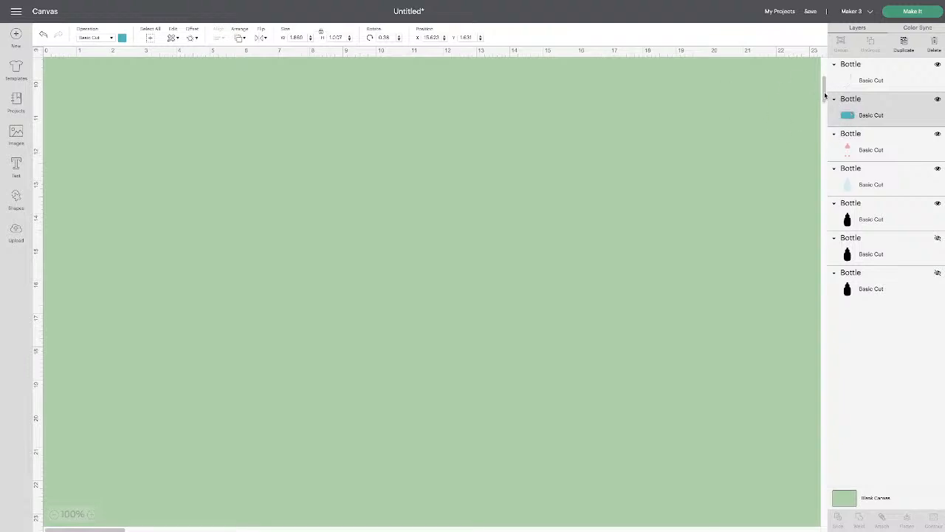
{"action": "left_click_drag", "start_coordinate": [825, 95], "coordinate": [825, 76]}
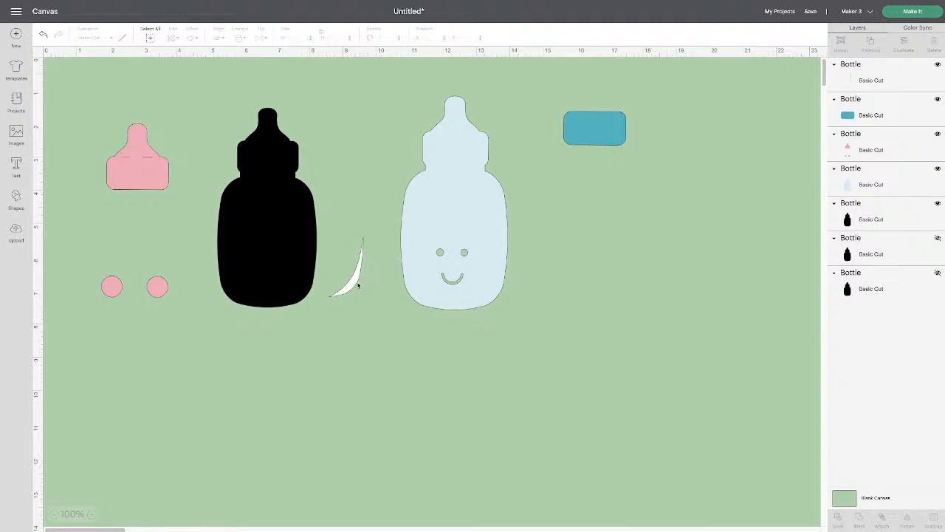
Move the white highlight, teal rectangle, light blue bottle and pink pieces together, well away from the black bottle
{"action": "left_click_drag", "start_coordinate": [357, 286], "coordinate": [686, 234]}
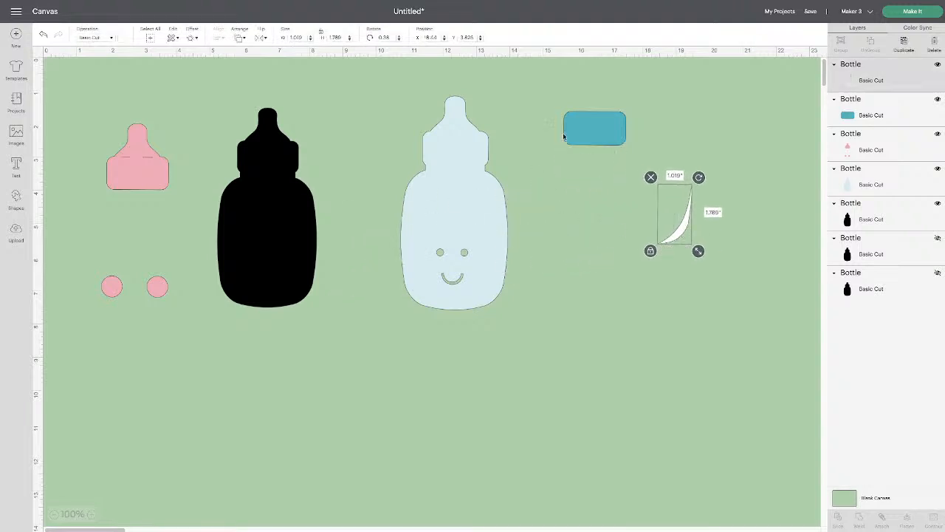
{"action": "left_click_drag", "start_coordinate": [565, 137], "coordinate": [670, 140]}
{"action": "left_click_drag", "start_coordinate": [454, 242], "coordinate": [659, 268]}
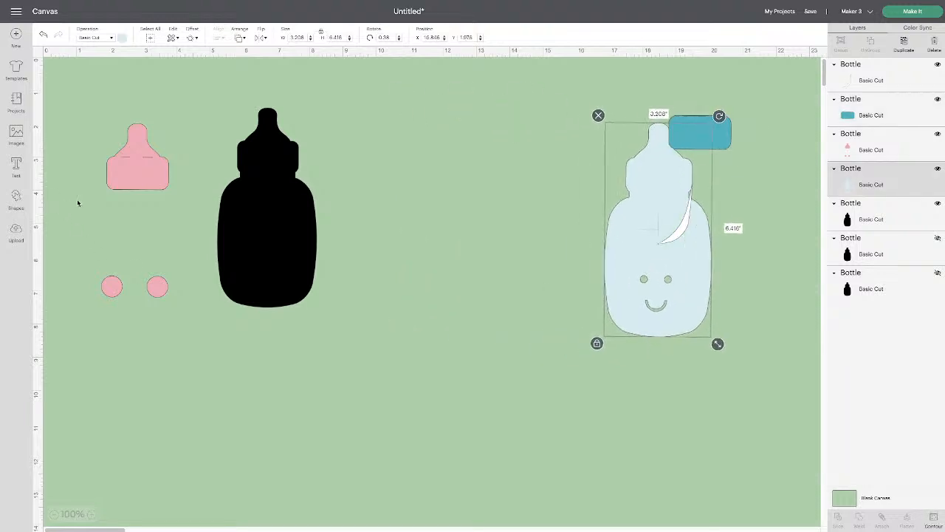
{"action": "left_click_drag", "start_coordinate": [120, 180], "coordinate": [606, 200]}
Move the black bottle farther from the colored pieces, duplicate it and place the copy beside it with the sides slightly overlapping
{"action": "left_click_drag", "start_coordinate": [272, 246], "coordinate": [211, 249]}
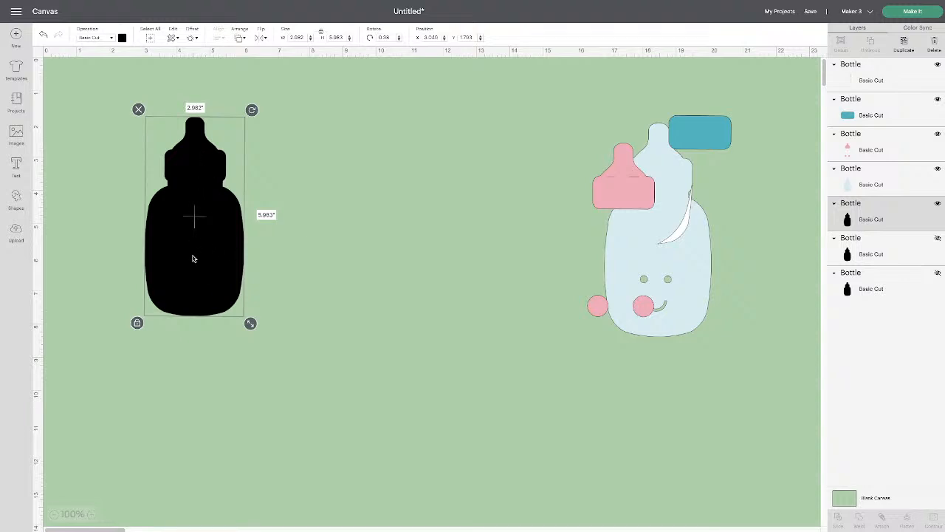
{"action": "left_click", "coordinate": [904, 45]}
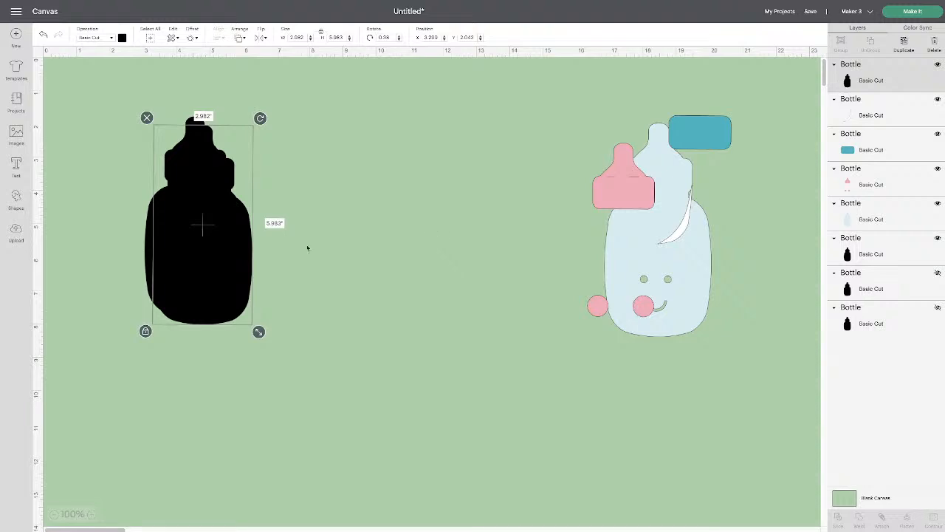
{"action": "left_click_drag", "start_coordinate": [209, 266], "coordinate": [295, 258]}
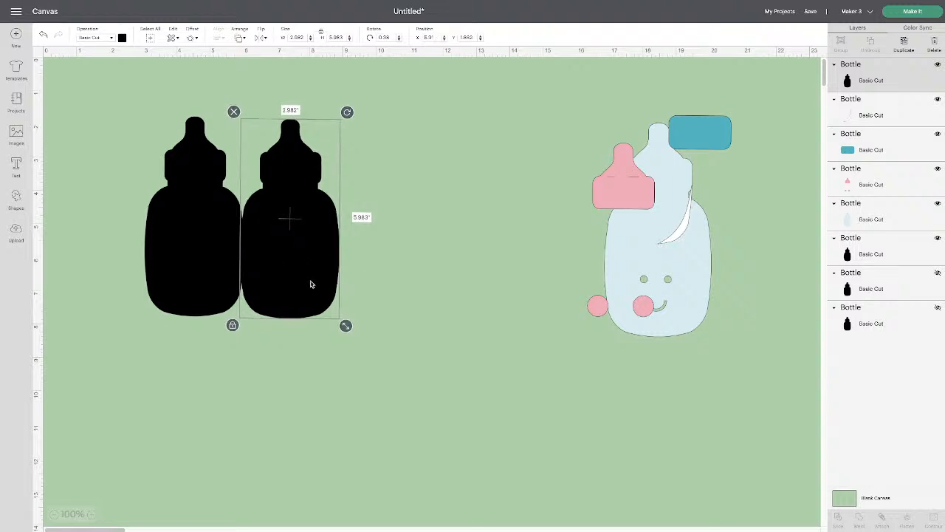
Select both black bottles and align them with Center Vertically
{"action": "left_click_drag", "start_coordinate": [433, 221], "coordinate": [107, 248]}
{"action": "left_click", "coordinate": [219, 39]}
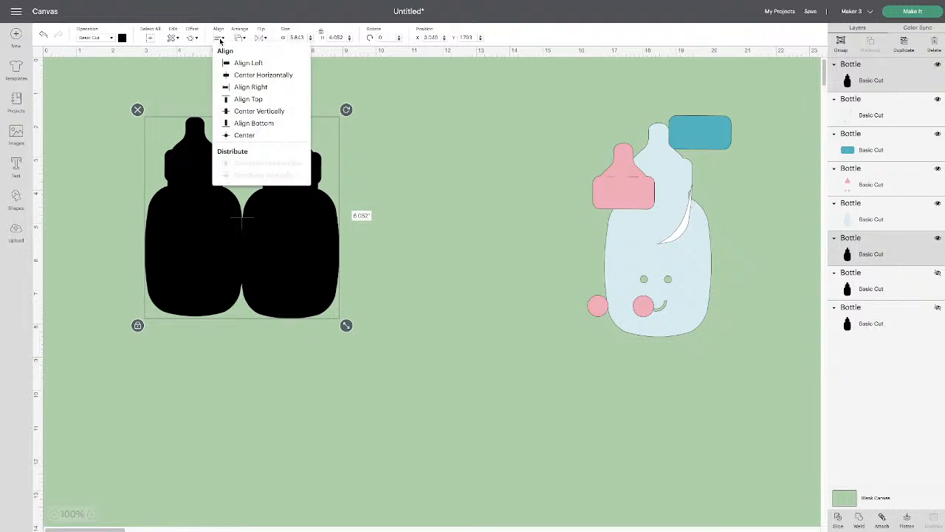
{"action": "left_click", "coordinate": [252, 112]}
{"action": "left_click", "coordinate": [427, 231]}
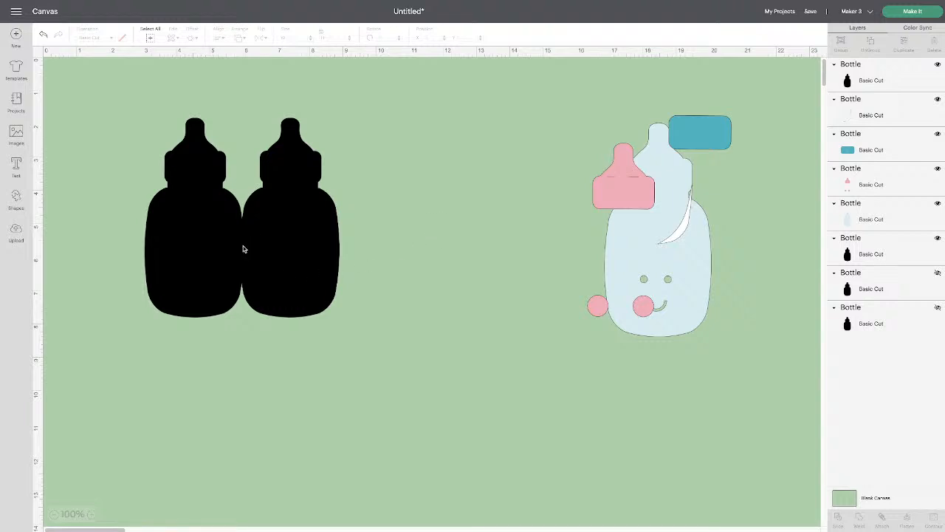
Change the color of both black bottles to white, one after the other
{"action": "left_click", "coordinate": [293, 233]}
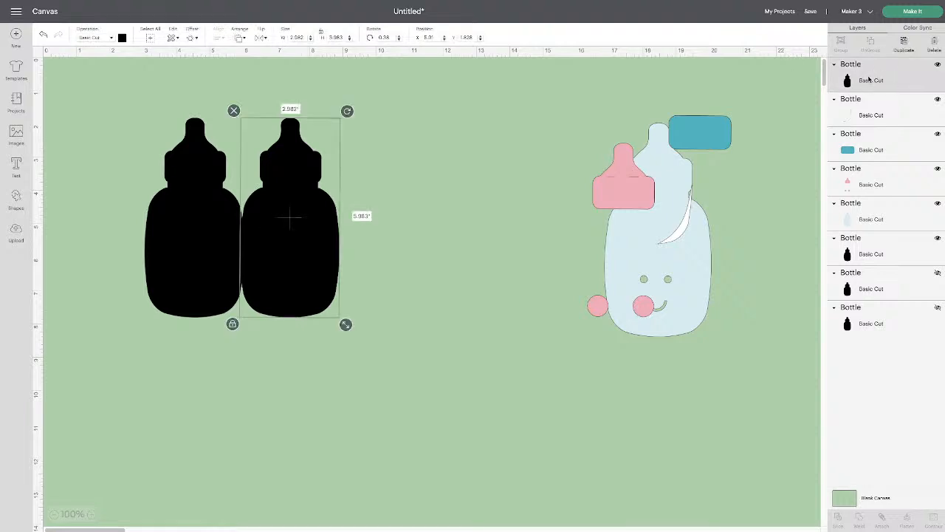
{"action": "left_click", "coordinate": [209, 209]}
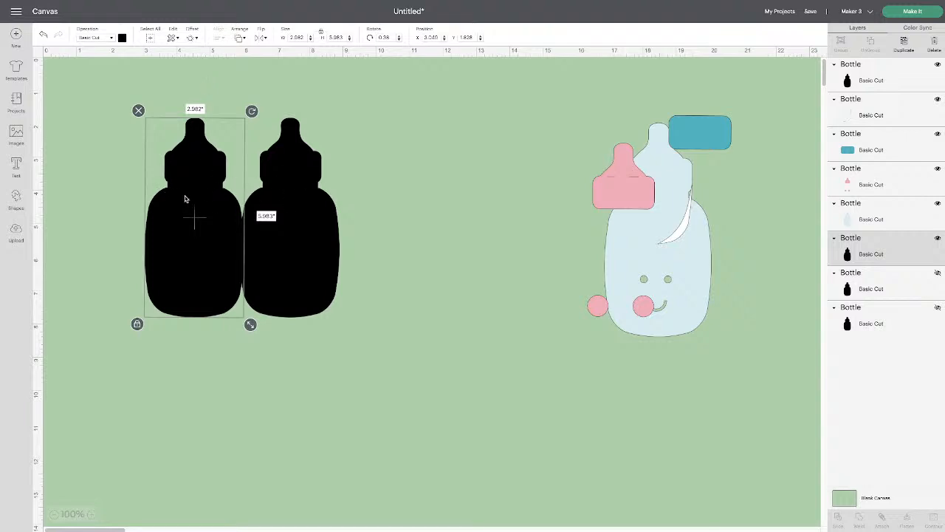
{"action": "left_click", "coordinate": [123, 38]}
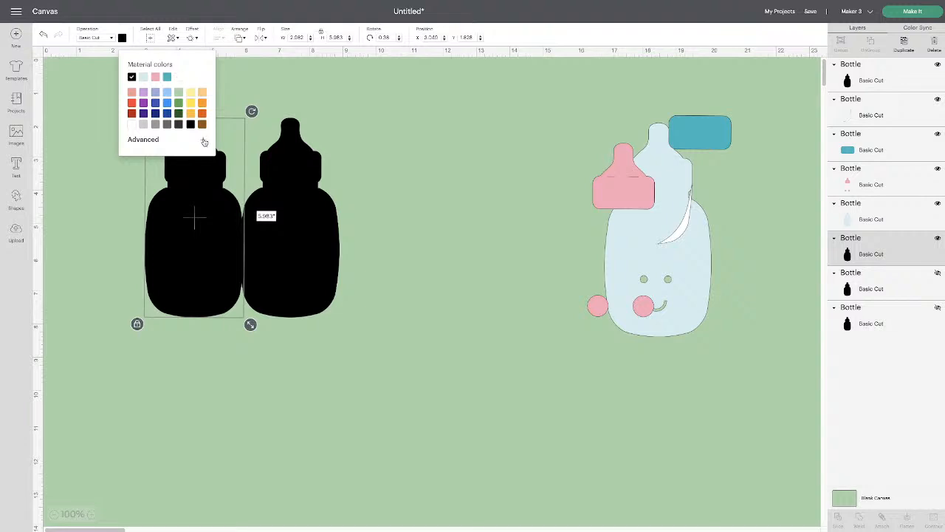
{"action": "left_click", "coordinate": [179, 77]}
{"action": "left_click", "coordinate": [288, 152]}
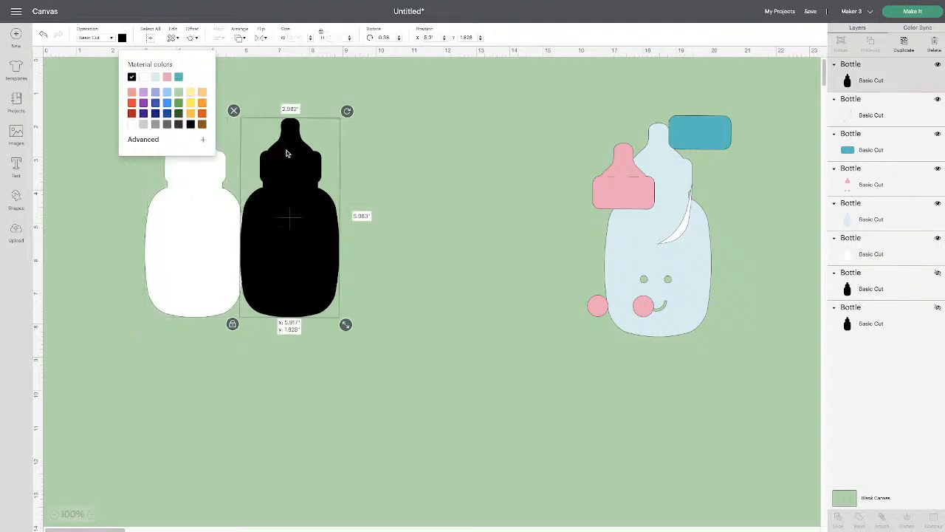
{"action": "left_click", "coordinate": [122, 38]}
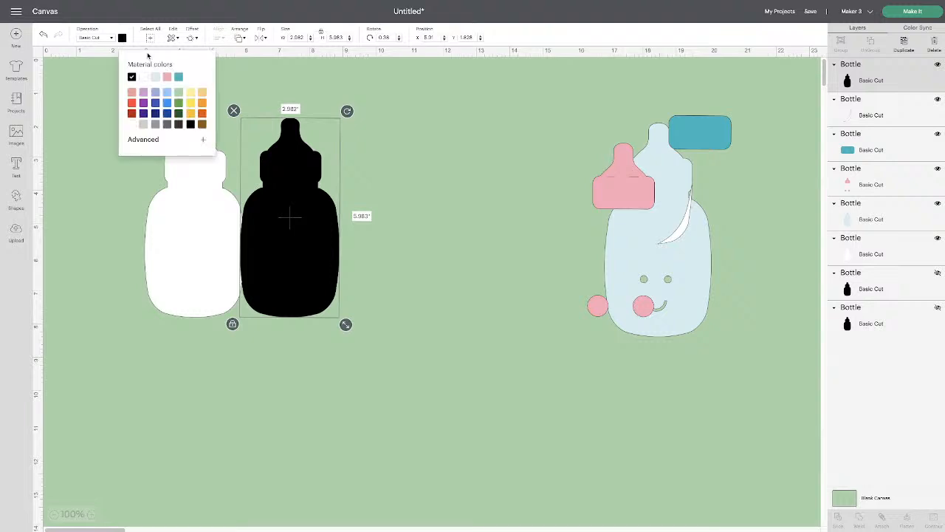
{"action": "left_click", "coordinate": [145, 78]}
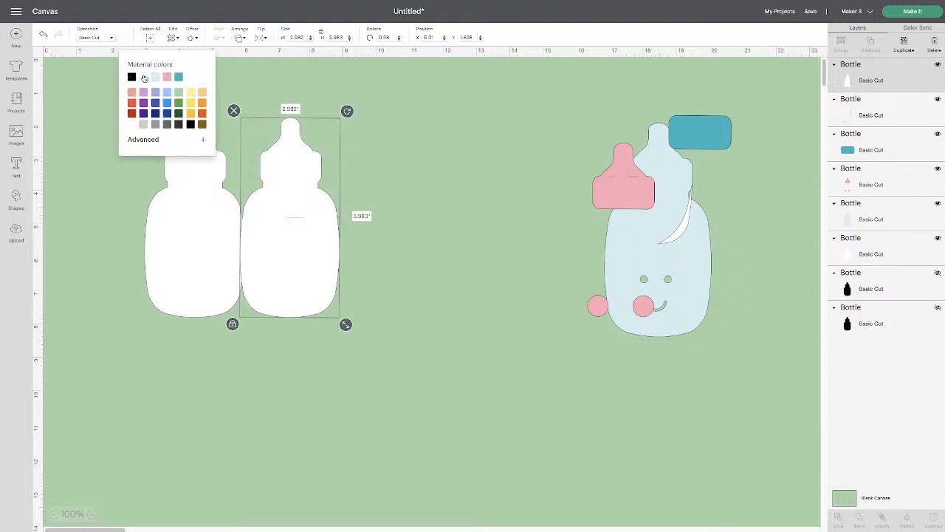
{"action": "left_click", "coordinate": [417, 196]}
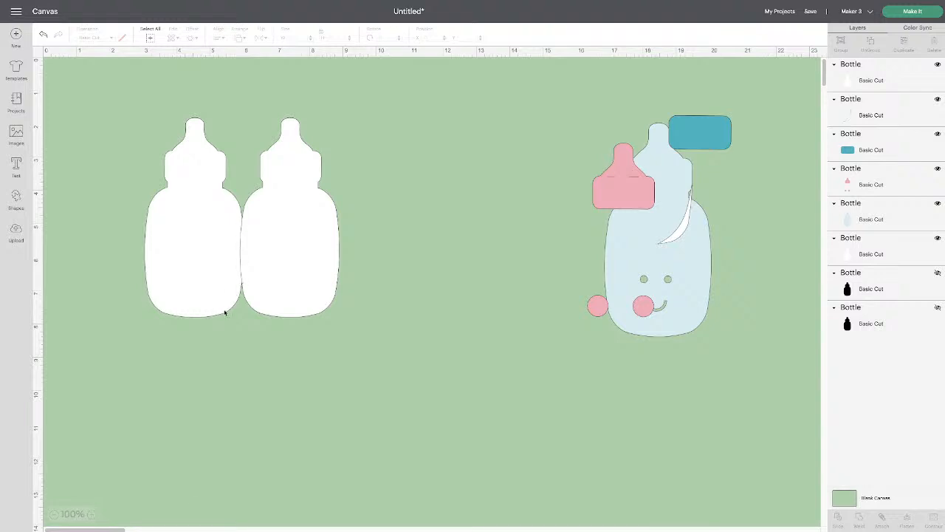
Zoom in to 150% to examine where the two white bottles overlap
{"action": "left_click", "coordinate": [91, 514]}
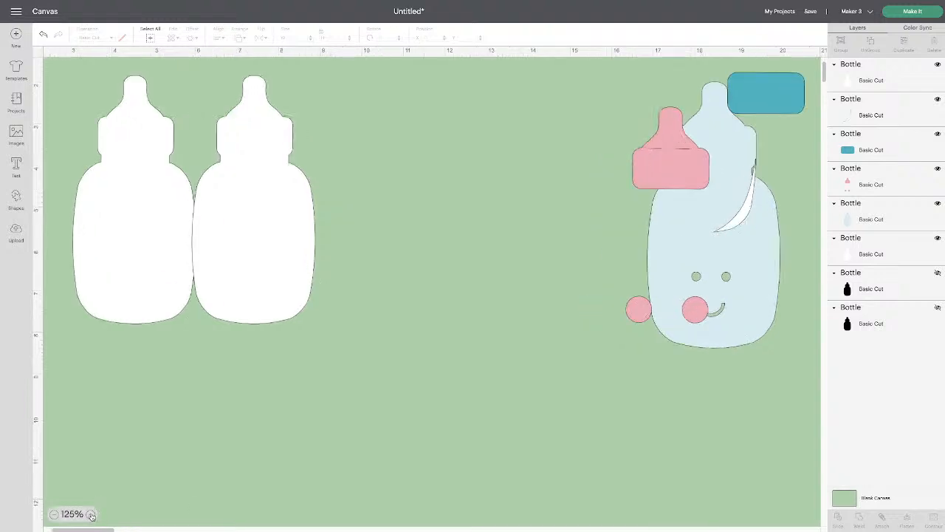
{"action": "left_click", "coordinate": [90, 514]}
{"action": "scroll", "coordinate": [193, 453], "scroll_direction": "left", "scroll_amount": 5}
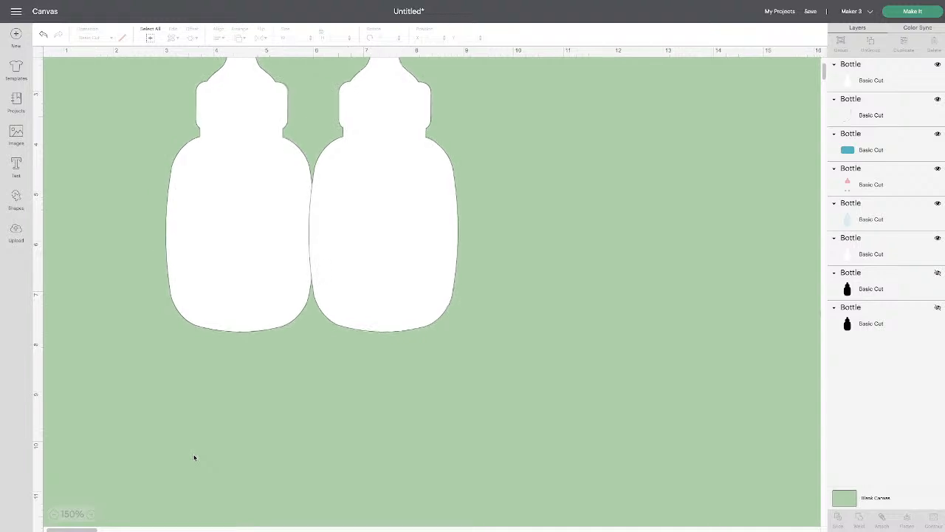
Weld the two overlapping white bottles into one shape and shift the welded shape slightly
{"action": "scroll", "coordinate": [195, 457], "scroll_direction": "up", "scroll_amount": 2}
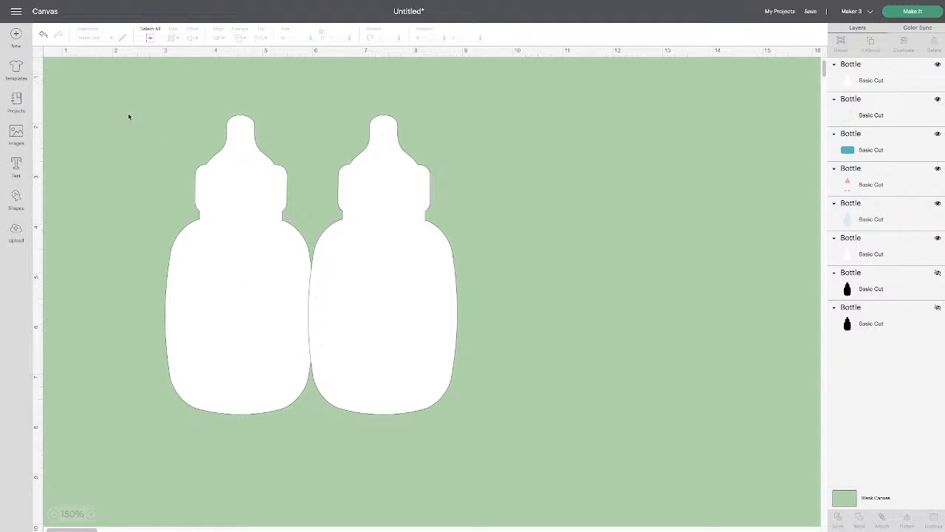
{"action": "left_click_drag", "start_coordinate": [130, 113], "coordinate": [510, 405]}
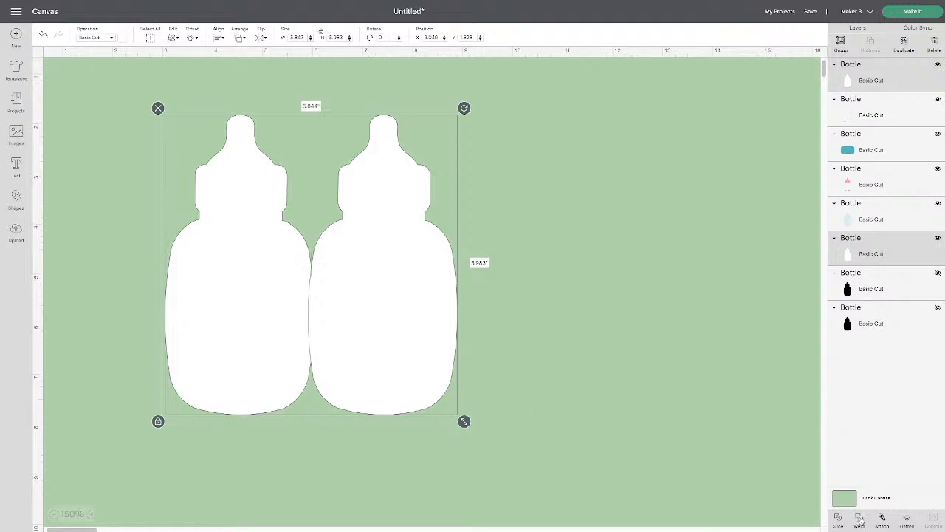
{"action": "left_click", "coordinate": [621, 385]}
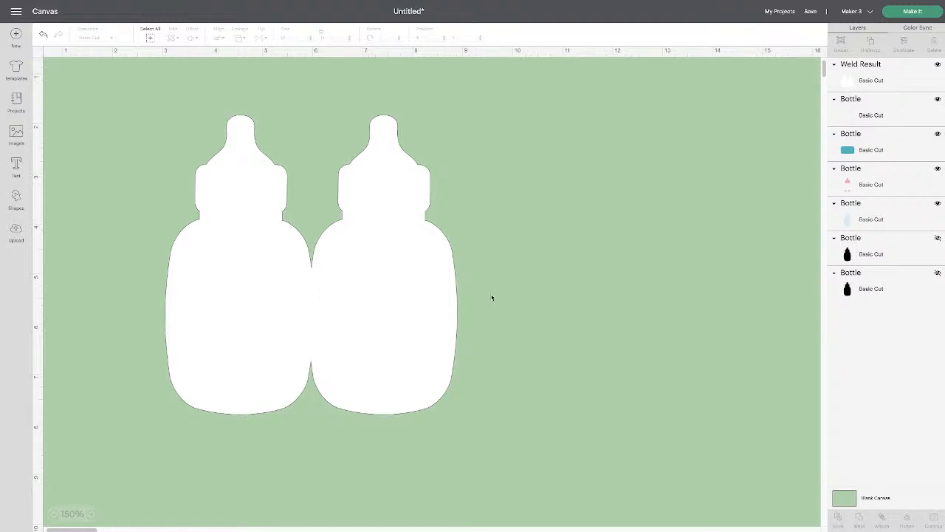
{"action": "mouse_move", "coordinate": [432, 292]}
{"action": "left_mouse_down"}
{"action": "mouse_move", "coordinate": [485, 293]}
{"action": "mouse_move", "coordinate": [407, 289]}
{"action": "mouse_move", "coordinate": [430, 288]}
{"action": "left_mouse_up"}
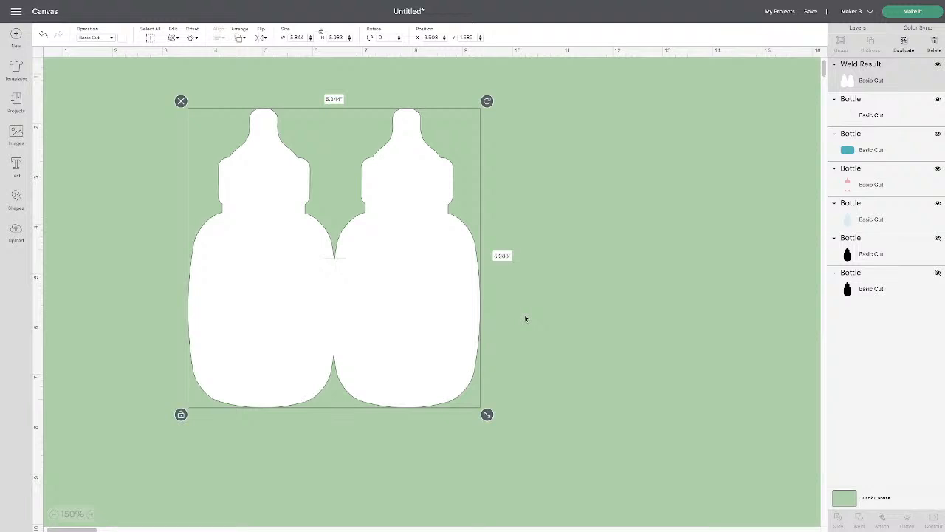
Undo the weld, try shifting the right bottle on its own, and undo that move as well
{"action": "left_click", "coordinate": [44, 36]}
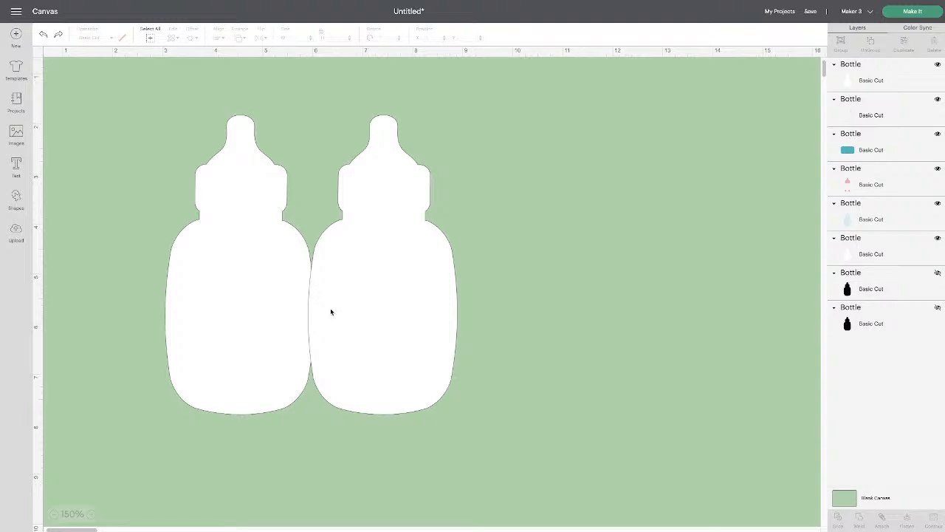
{"action": "left_click_drag", "start_coordinate": [345, 306], "coordinate": [381, 304]}
{"action": "left_click", "coordinate": [44, 35]}
Select both overlapping white bottles, weld them into a single shape and move it slightly to the right
{"action": "left_click_drag", "start_coordinate": [157, 110], "coordinate": [441, 257]}
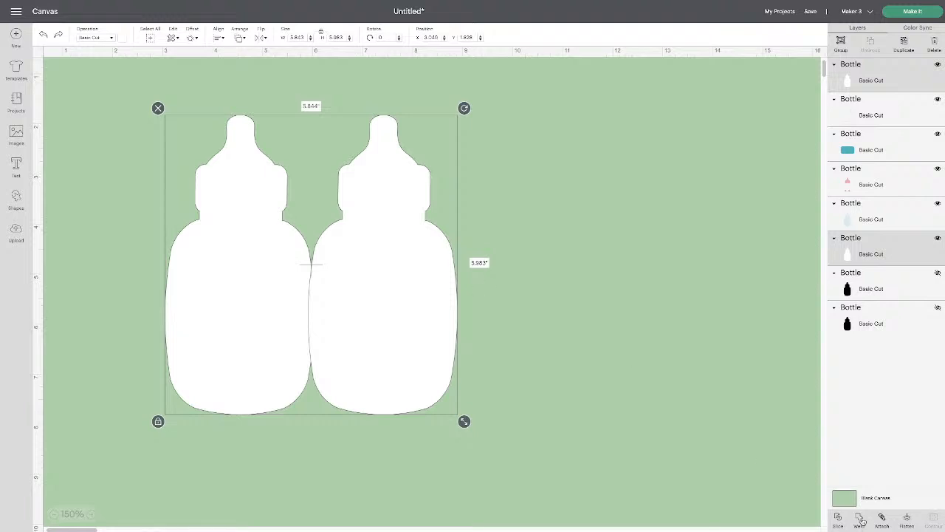
{"action": "left_click", "coordinate": [546, 387]}
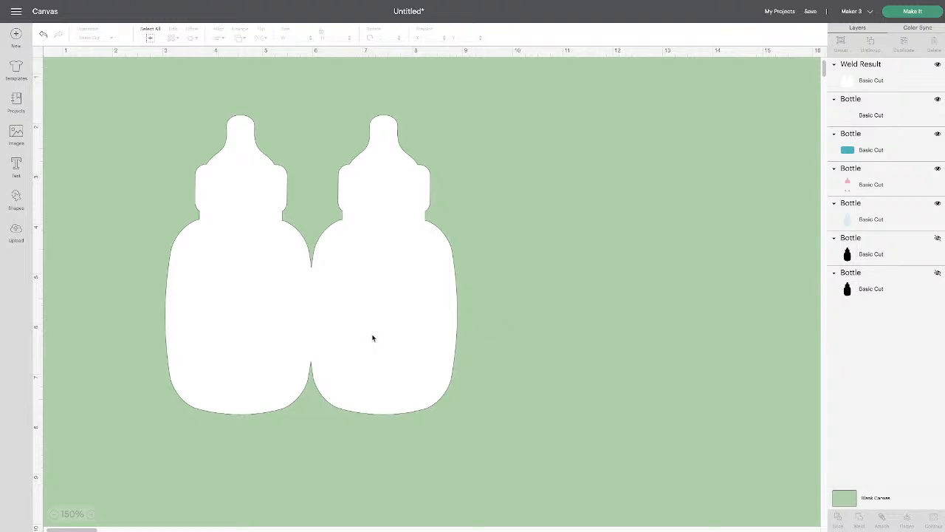
{"action": "left_click_drag", "start_coordinate": [374, 336], "coordinate": [423, 339]}
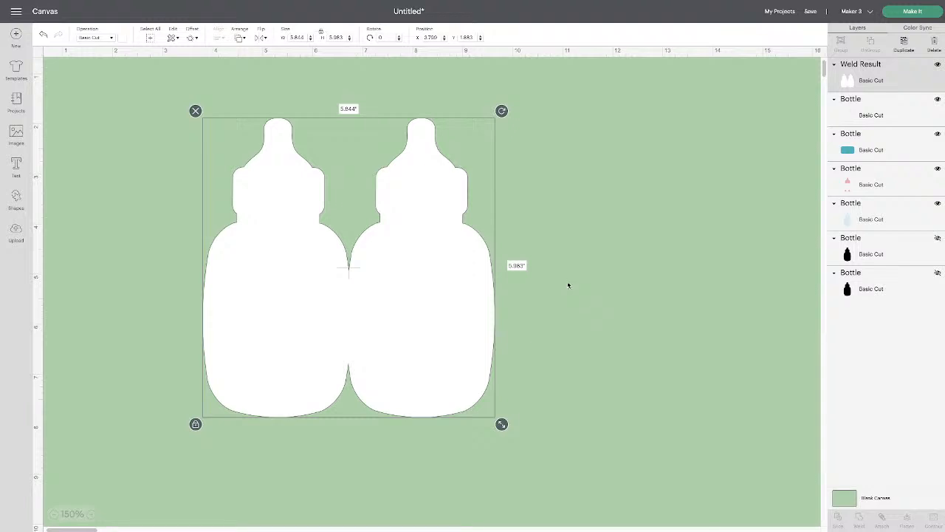
{"action": "left_click", "coordinate": [570, 285]}
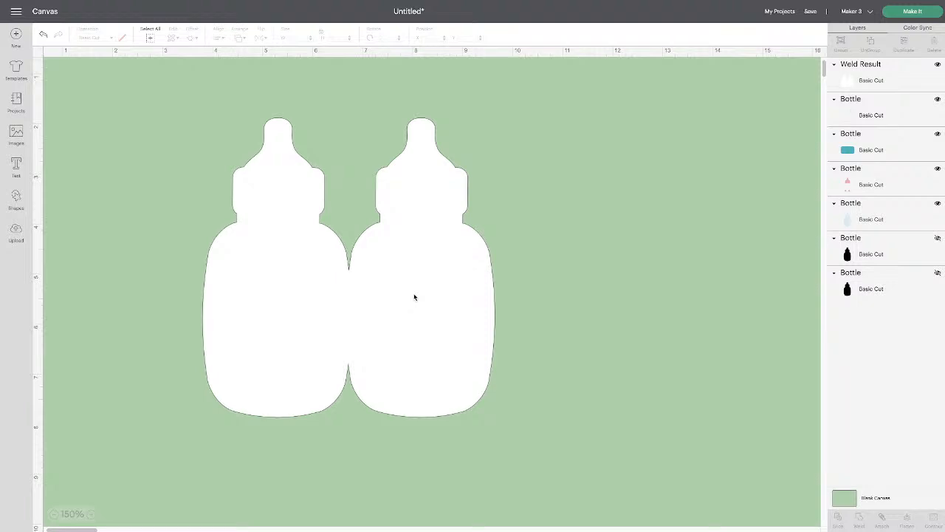
Hide the Weld Result layer and show it again
{"action": "left_click", "coordinate": [287, 190]}
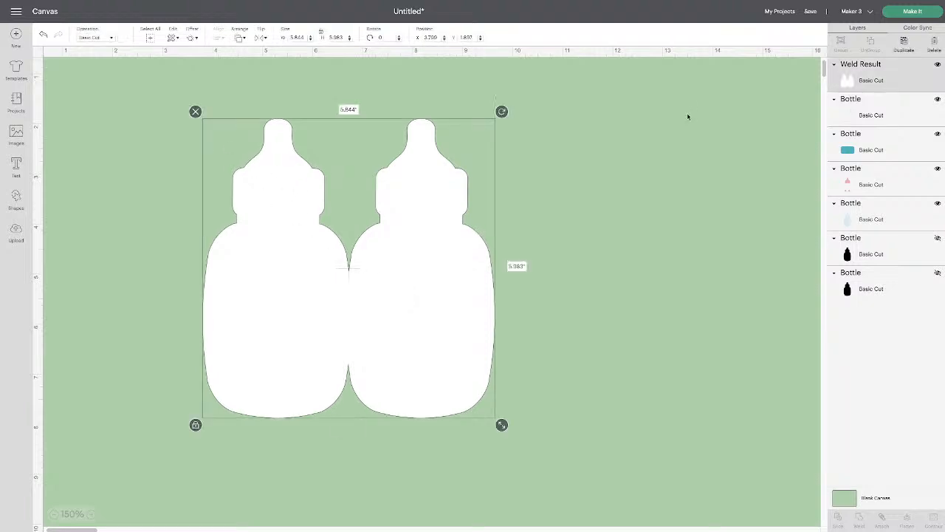
{"action": "left_click", "coordinate": [937, 64]}
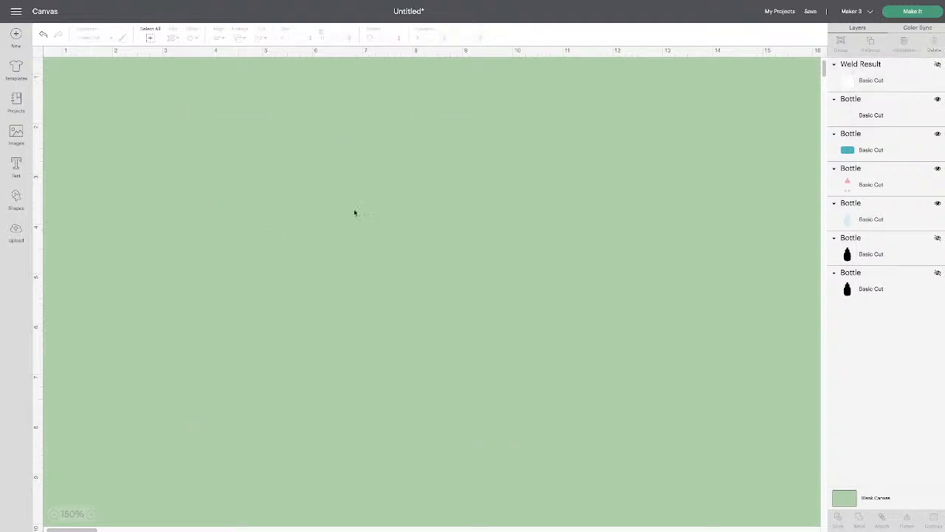
{"action": "left_click", "coordinate": [937, 65]}
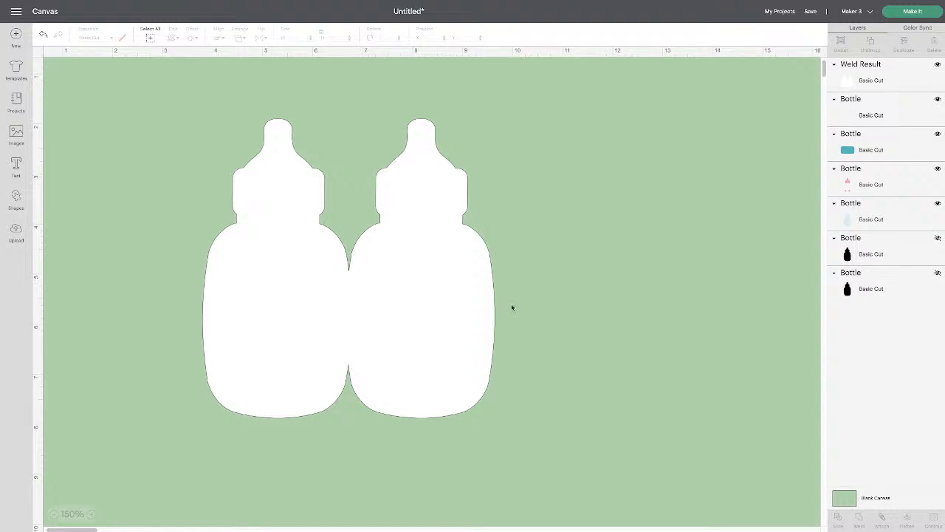
Move the welded bottles farther right and insert the Heart from the shapes included with the subscription
{"action": "left_click_drag", "start_coordinate": [421, 307], "coordinate": [569, 283]}
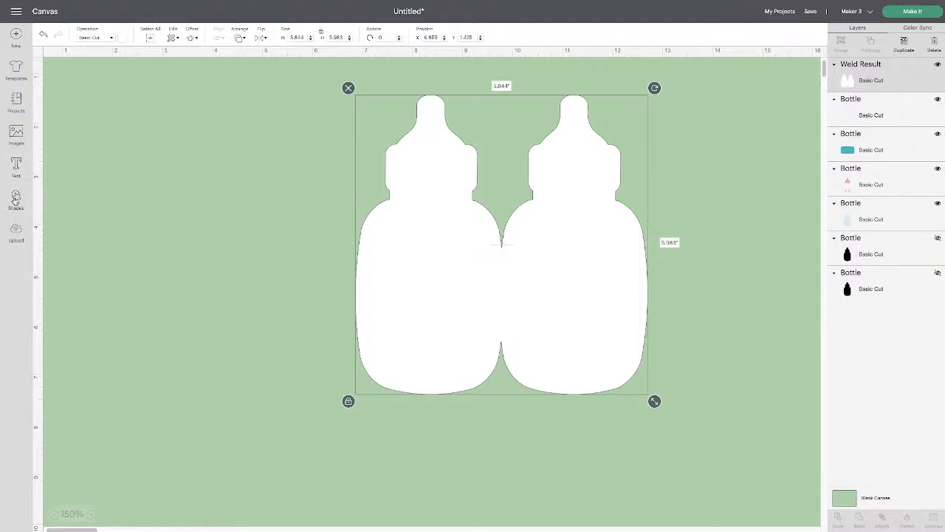
{"action": "left_click", "coordinate": [16, 200]}
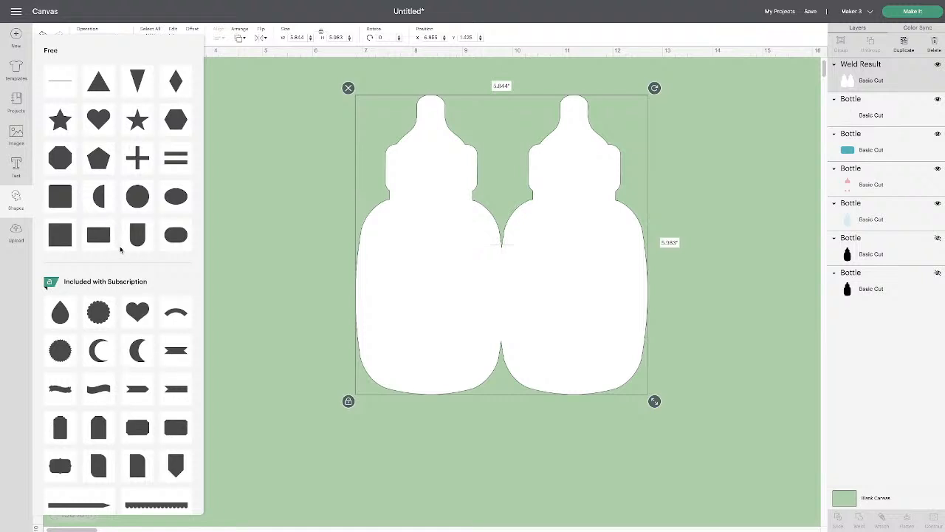
{"action": "scroll", "coordinate": [116, 249], "scroll_direction": "down", "scroll_amount": 5}
{"action": "scroll", "coordinate": [117, 250], "scroll_direction": "down", "scroll_amount": 2}
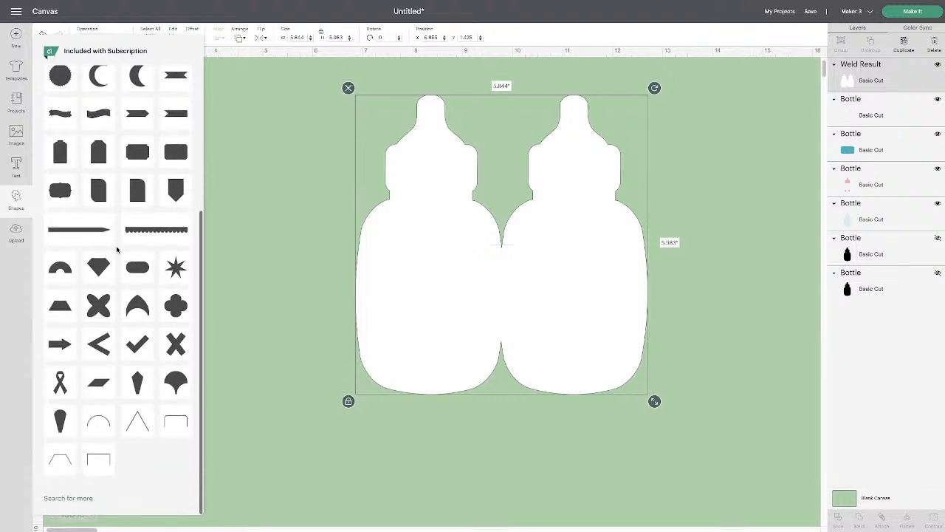
{"action": "scroll", "coordinate": [116, 249], "scroll_direction": "up", "scroll_amount": 6}
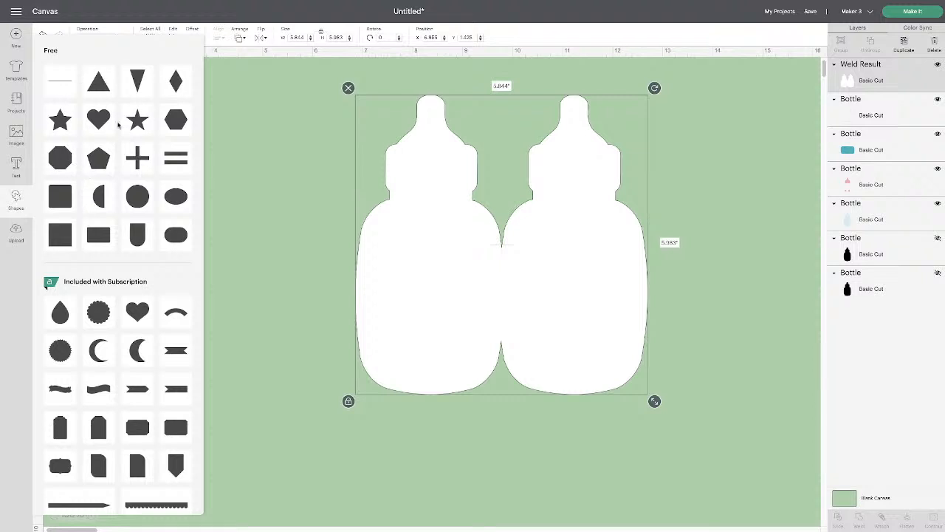
{"action": "scroll", "coordinate": [142, 270], "scroll_direction": "down", "scroll_amount": 2}
{"action": "scroll", "coordinate": [143, 271], "scroll_direction": "down", "scroll_amount": 2}
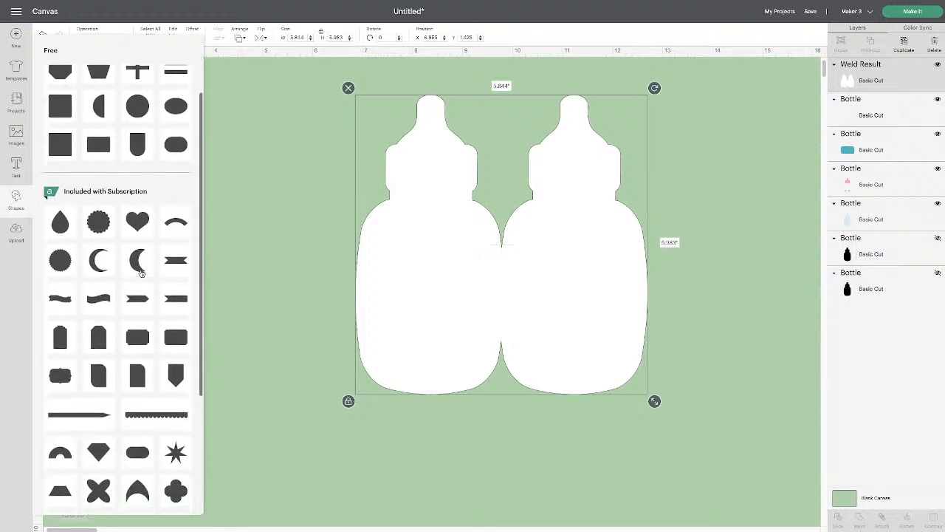
{"action": "scroll", "coordinate": [141, 273], "scroll_direction": "up", "scroll_amount": 2}
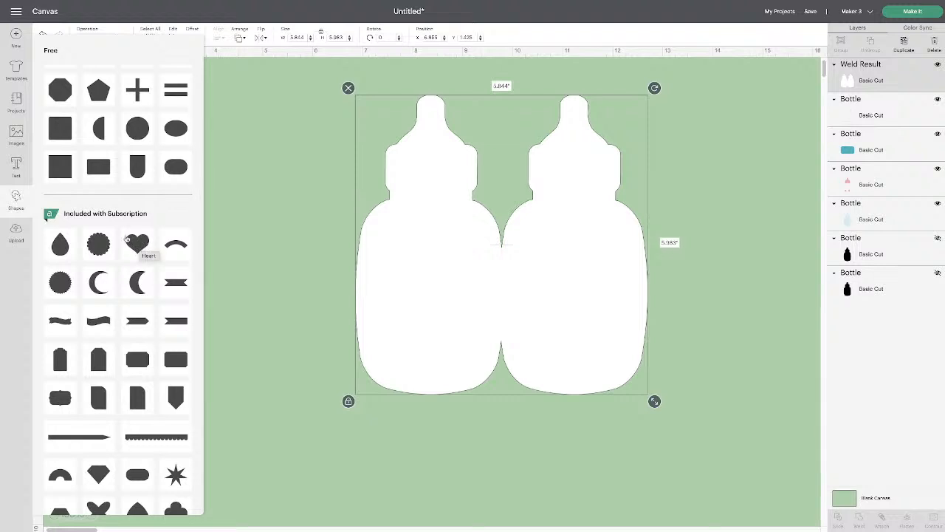
{"action": "left_click", "coordinate": [138, 242]}
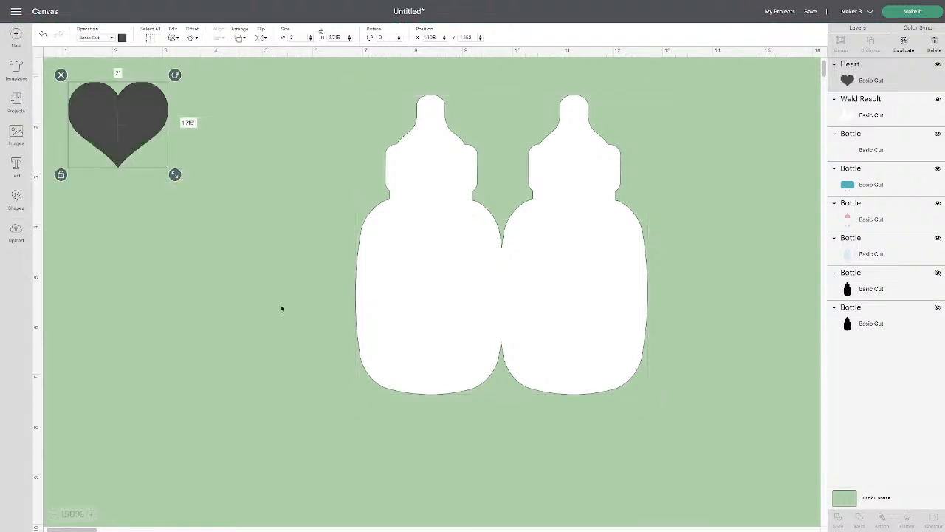
Place the dark heart centrally on the body of the left bottle
{"action": "left_click_drag", "start_coordinate": [124, 111], "coordinate": [435, 259]}
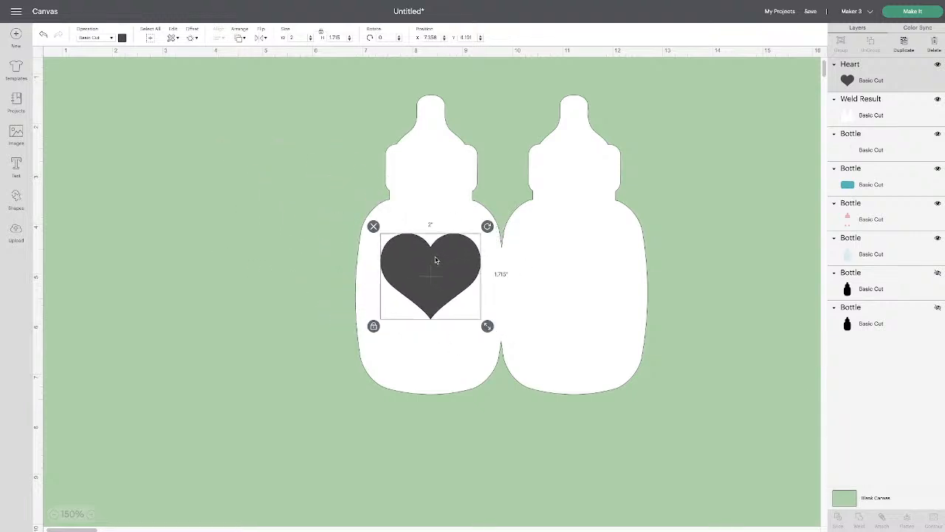
{"action": "left_click", "coordinate": [277, 240]}
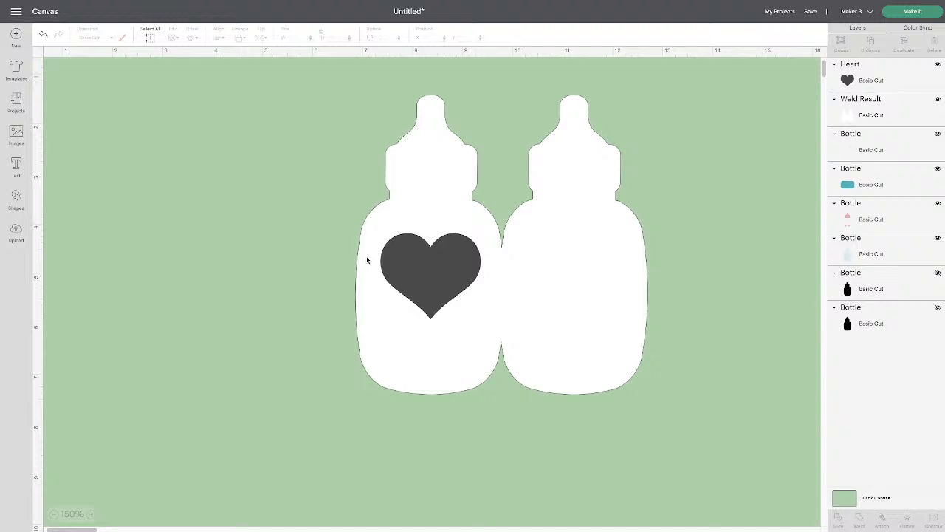
{"action": "left_click", "coordinate": [425, 261]}
{"action": "left_click", "coordinate": [296, 258]}
{"action": "left_click", "coordinate": [428, 269]}
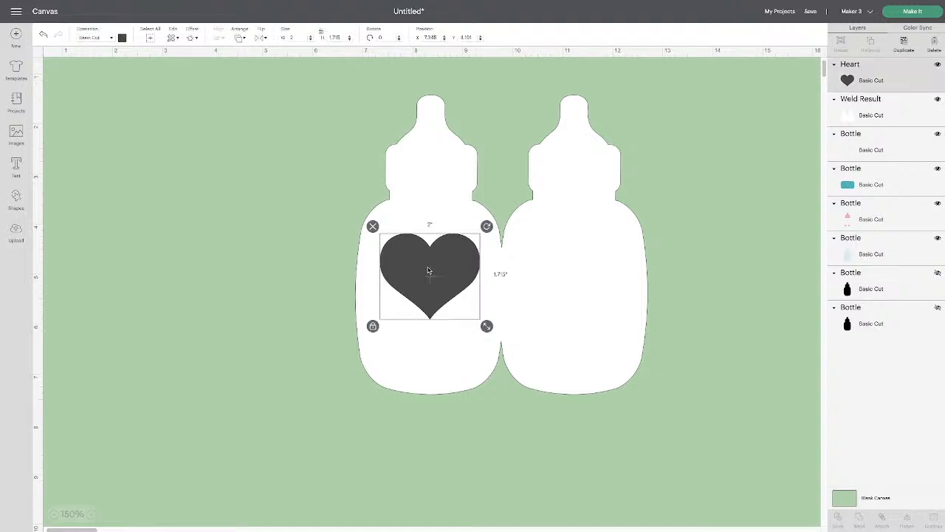
Select the heart together with the welded bottles and slice them
{"action": "left_click", "coordinate": [436, 181]}
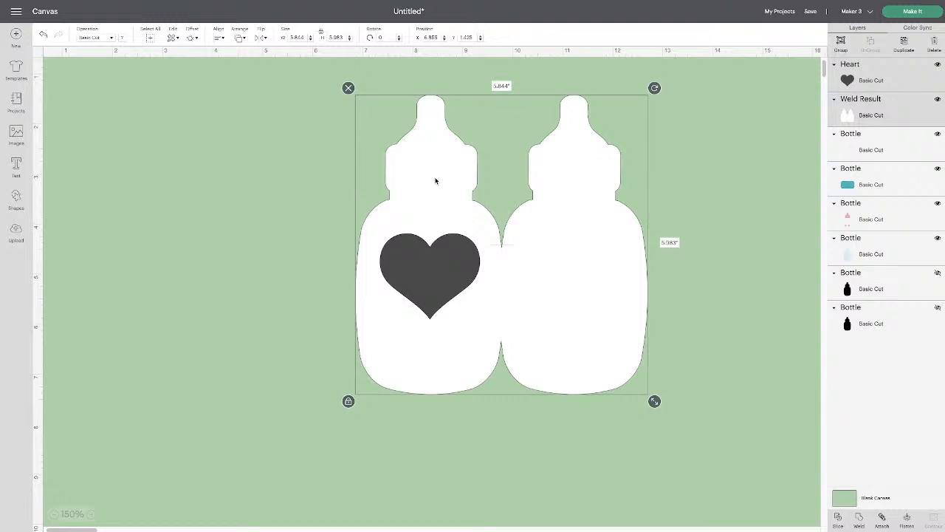
{"action": "left_click", "coordinate": [252, 263]}
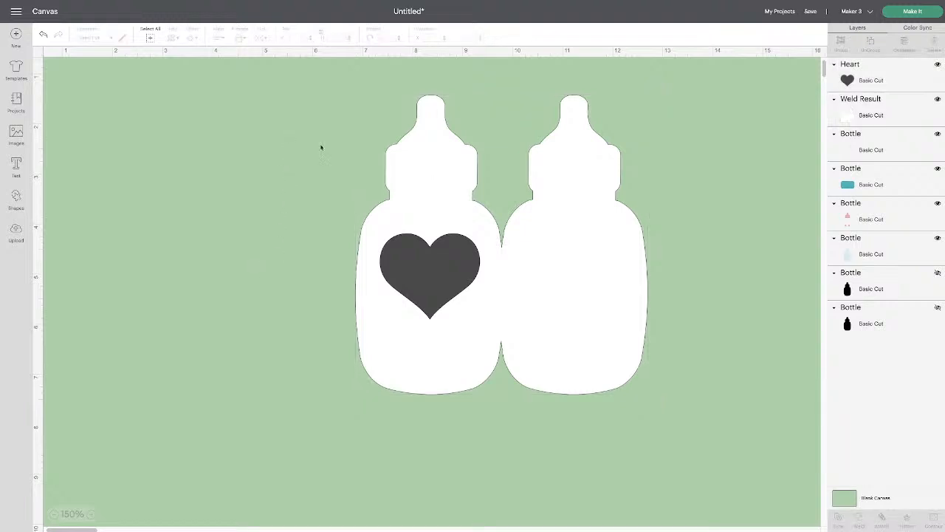
{"action": "left_click_drag", "start_coordinate": [296, 136], "coordinate": [589, 341]}
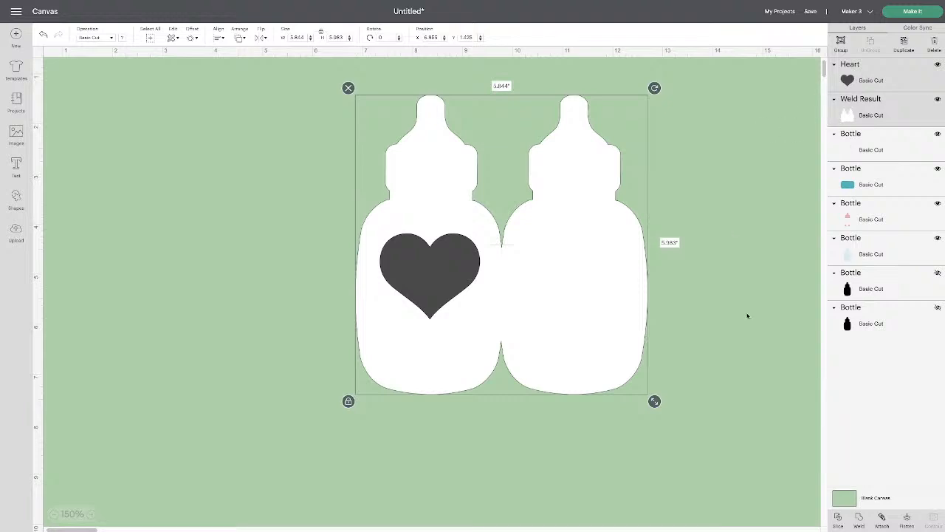
{"action": "scroll", "coordinate": [747, 316], "scroll_direction": "up", "scroll_amount": 1}
{"action": "scroll", "coordinate": [742, 438], "scroll_direction": "down", "scroll_amount": 1}
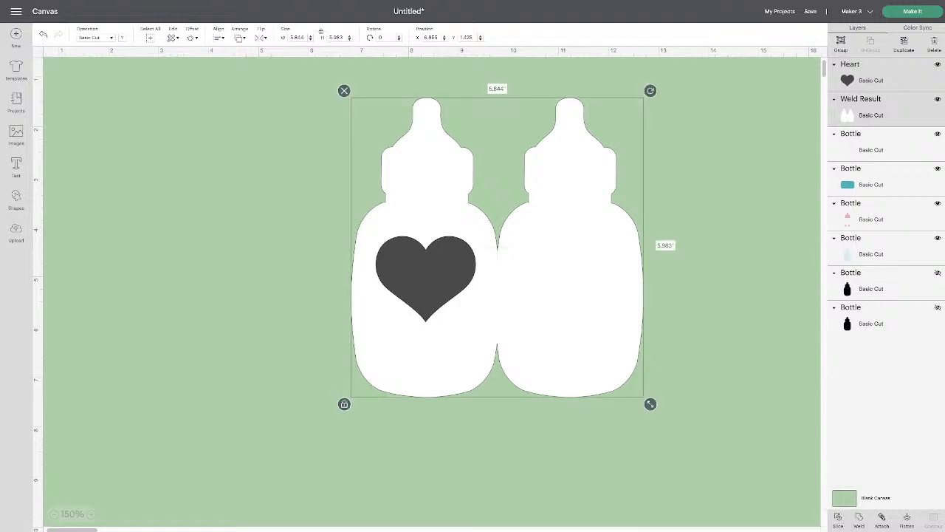
{"action": "left_click", "coordinate": [839, 520]}
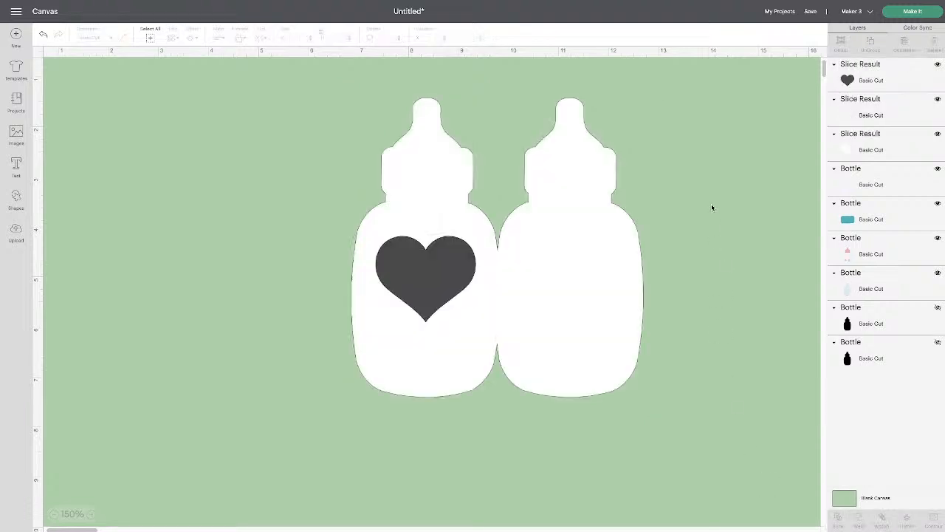
Move the dark heart slice off the bottle to the empty area at its upper left
{"action": "scroll", "coordinate": [712, 207], "scroll_direction": "right", "scroll_amount": 1}
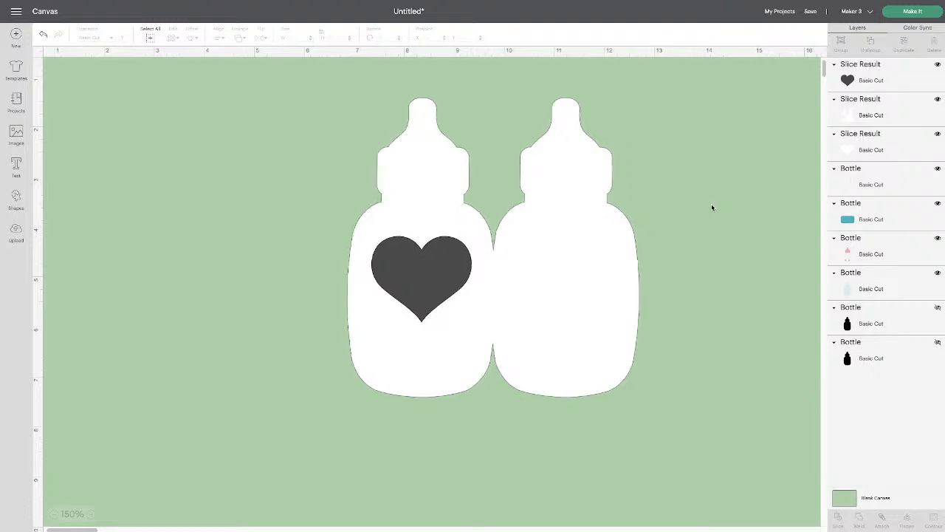
{"action": "left_click", "coordinate": [432, 274]}
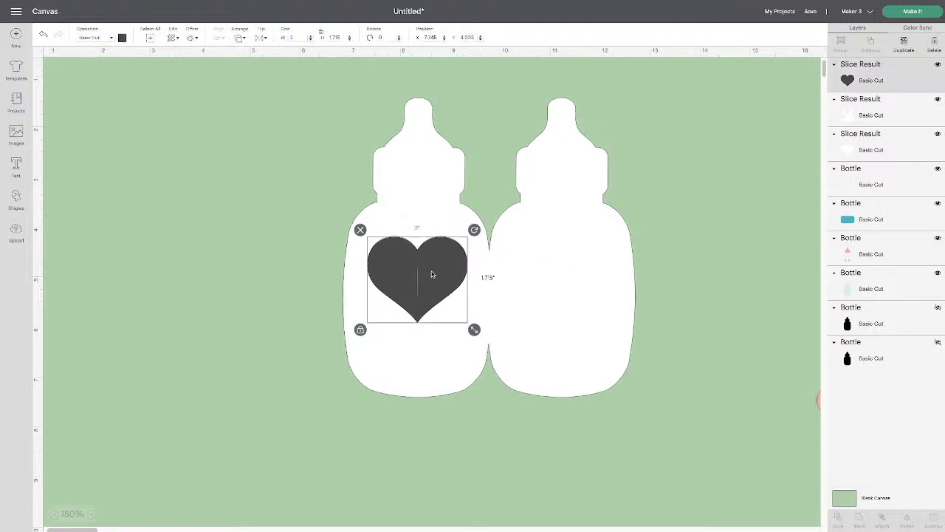
{"action": "left_click_drag", "start_coordinate": [432, 274], "coordinate": [263, 150]}
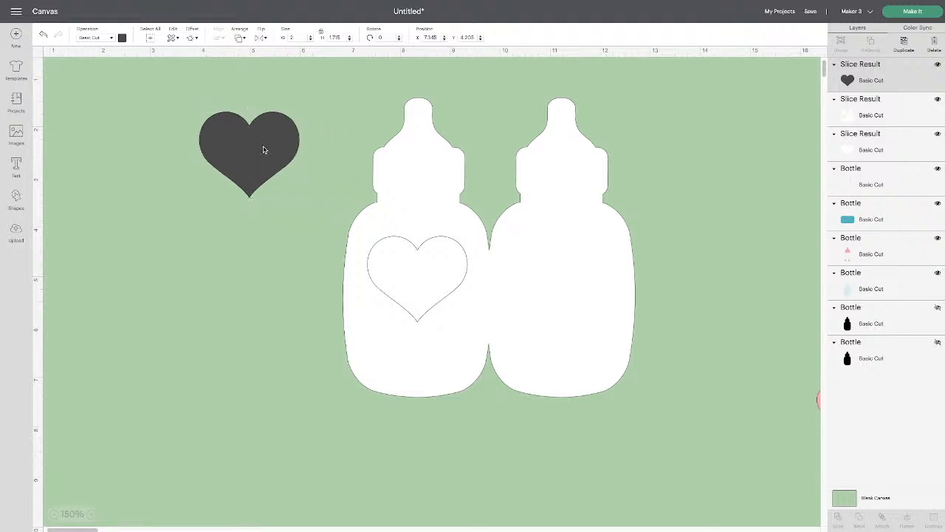
Send the sliced bottles to the back and move the white heart cutout off the bottle, below the dark heart
{"action": "left_click", "coordinate": [418, 270]}
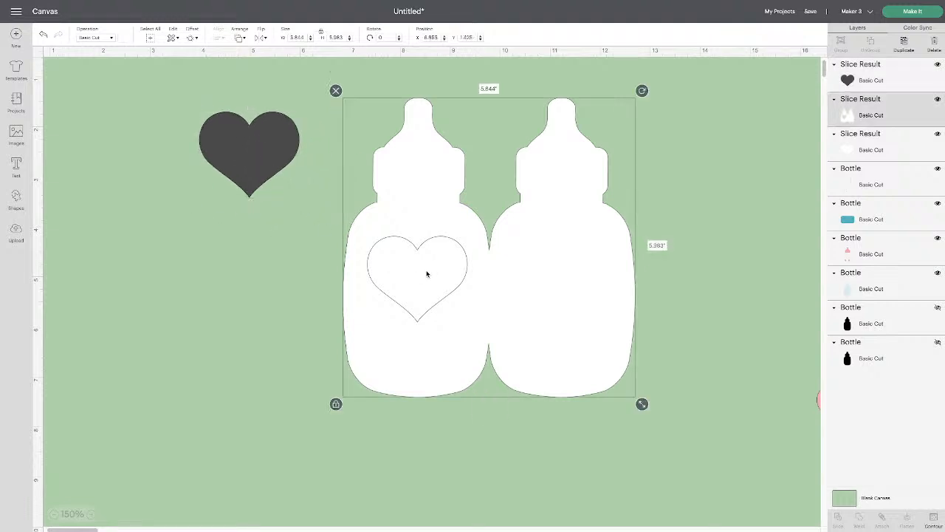
{"action": "left_click", "coordinate": [302, 277]}
{"action": "left_click", "coordinate": [411, 268]}
{"action": "left_click", "coordinate": [240, 38]}
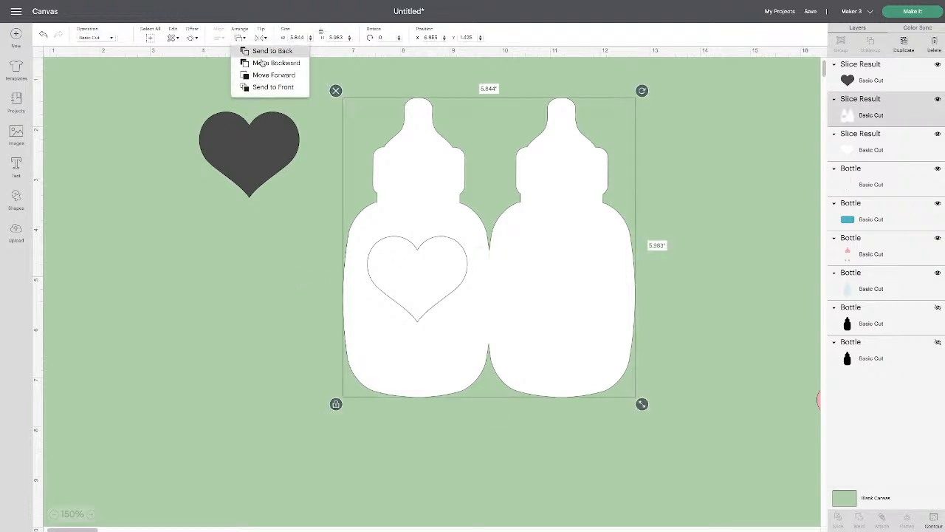
{"action": "left_click", "coordinate": [266, 52]}
{"action": "left_click", "coordinate": [672, 304]}
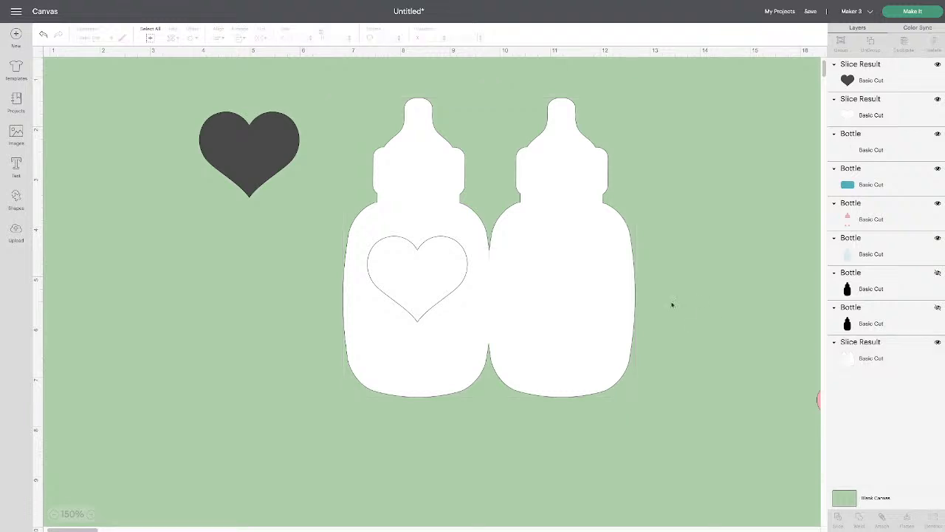
{"action": "left_click", "coordinate": [426, 273]}
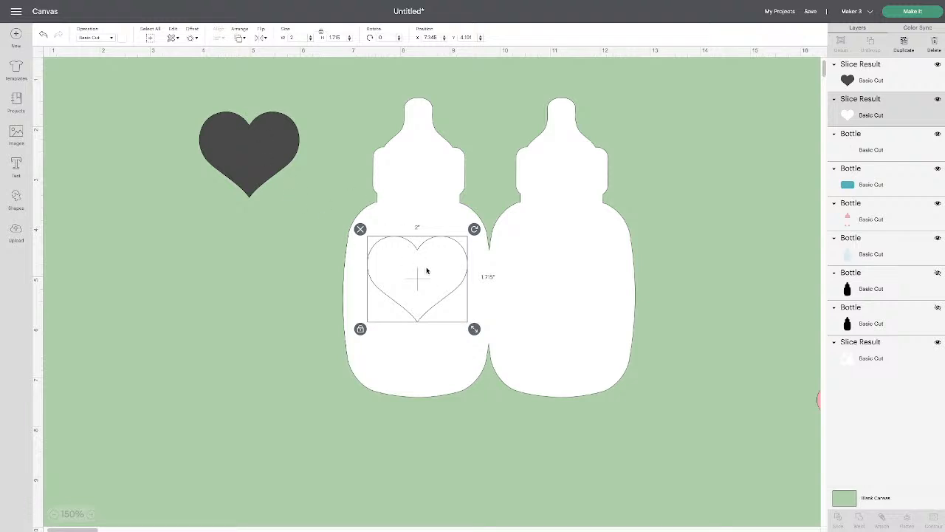
{"action": "left_click_drag", "start_coordinate": [426, 271], "coordinate": [254, 250]}
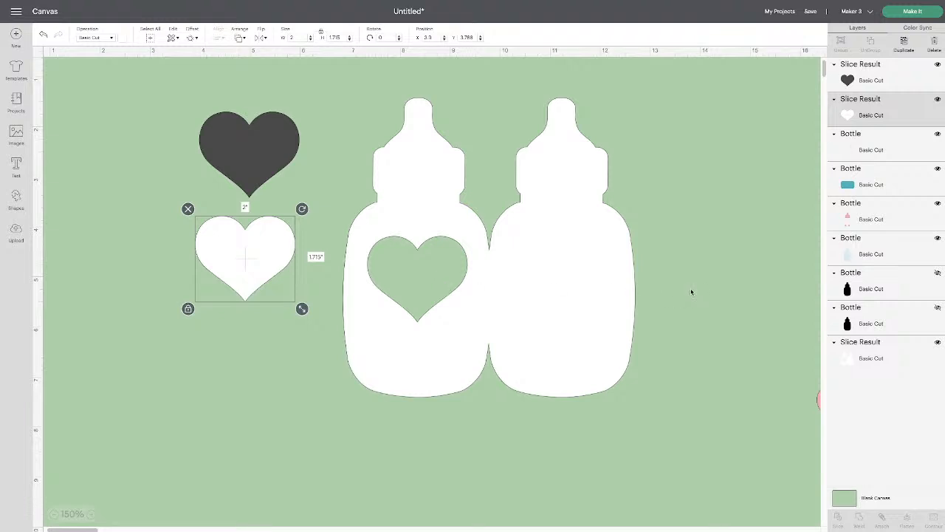
Recolor the white heart dark gray and stack both hearts one above the other on the body of the right bottle
{"action": "left_click", "coordinate": [121, 38]}
{"action": "left_click", "coordinate": [190, 77]}
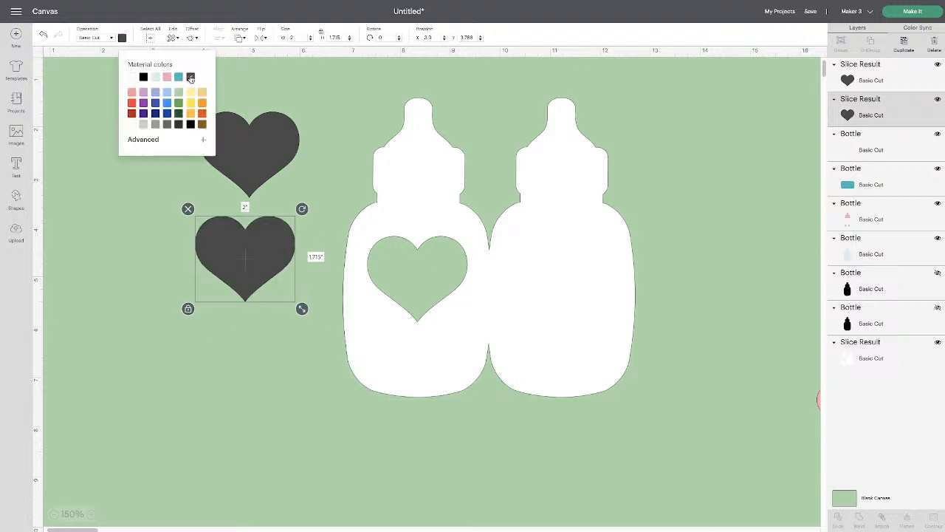
{"action": "left_click", "coordinate": [310, 146]}
{"action": "left_click_drag", "start_coordinate": [266, 140], "coordinate": [578, 237]}
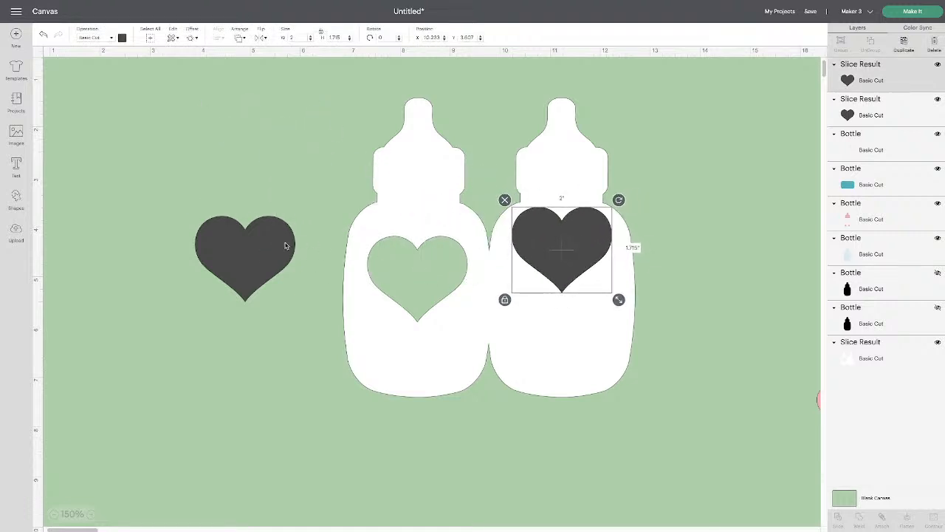
{"action": "left_click_drag", "start_coordinate": [257, 245], "coordinate": [576, 327]}
{"action": "left_click_drag", "start_coordinate": [601, 152], "coordinate": [618, 89]}
Compare whether Slice is available with both hearts and the bottles selected and with only one heart and the bottles selected
{"action": "left_click_drag", "start_coordinate": [690, 129], "coordinate": [533, 396]}
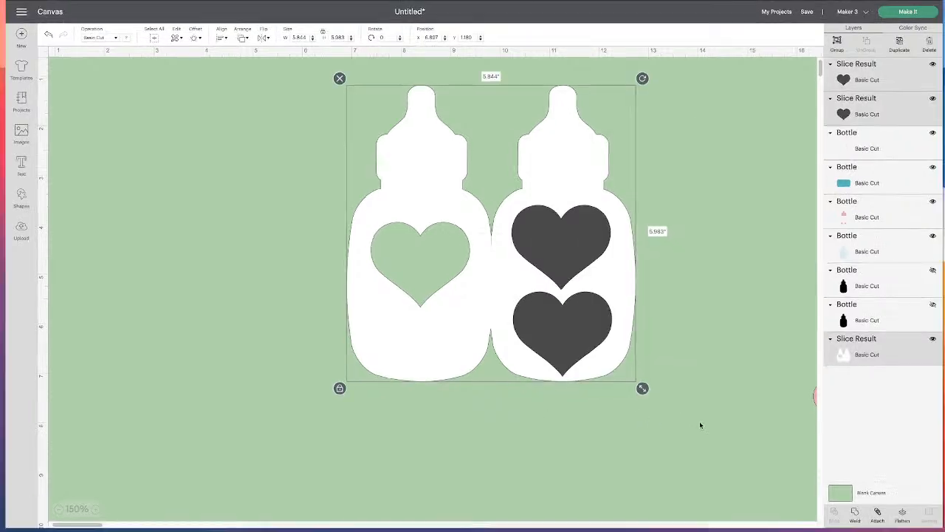
{"action": "key", "text": "ctrl+Up"}
{"action": "left_click", "coordinate": [490, 38]}
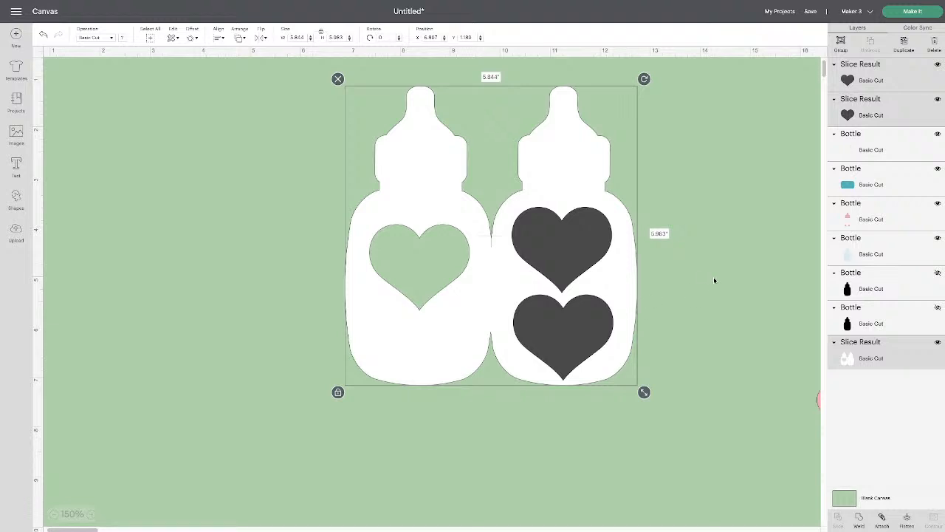
{"action": "left_click", "coordinate": [692, 274]}
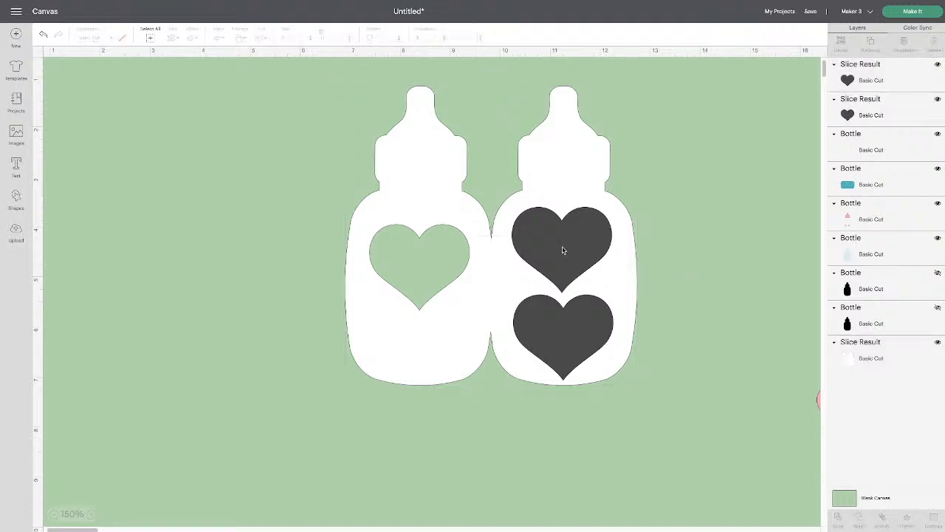
{"action": "left_click_drag", "start_coordinate": [659, 177], "coordinate": [581, 220]}
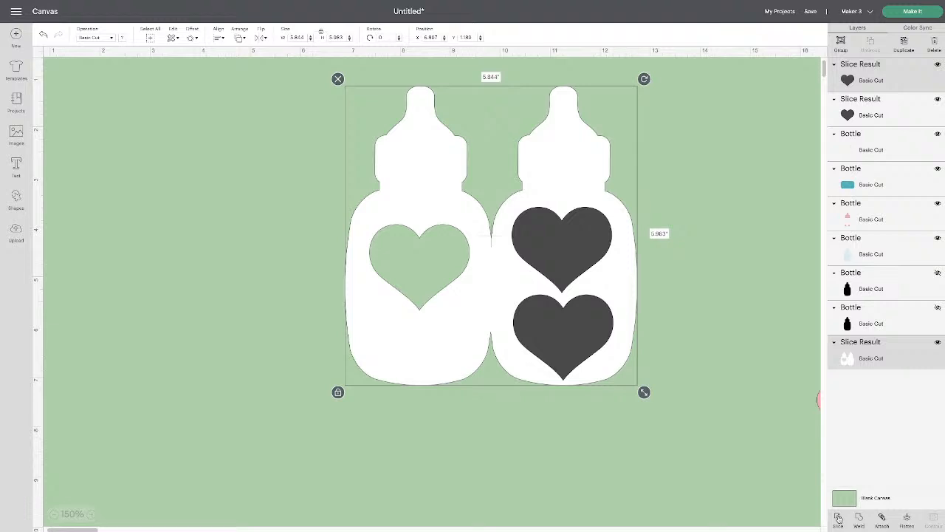
{"action": "left_click", "coordinate": [703, 292]}
{"action": "left_click_drag", "start_coordinate": [674, 345], "coordinate": [548, 161]}
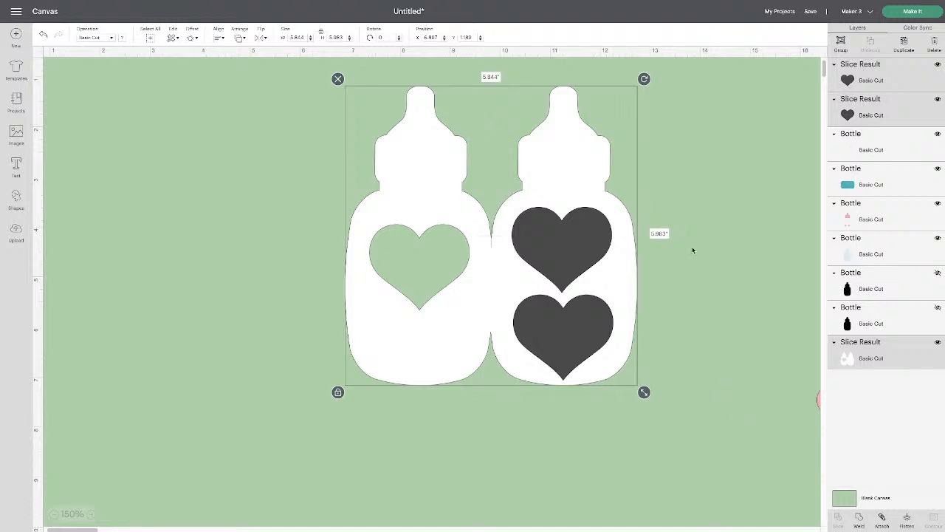
Undo the heart placements, the recoloring and the layer reordering, back to the fresh slice result
{"action": "left_click", "coordinate": [44, 35]}
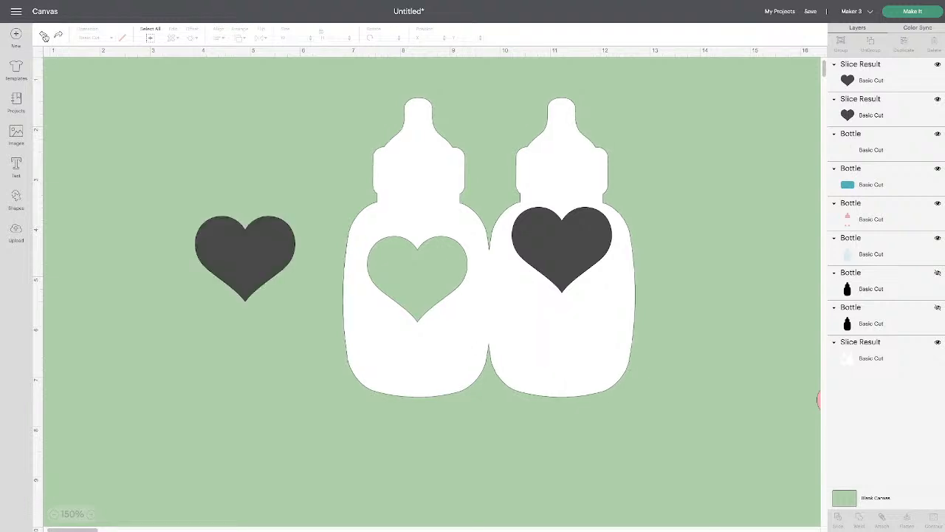
{"action": "left_click", "coordinate": [43, 35]}
{"action": "left_click", "coordinate": [44, 35]}
{"action": "left_click", "coordinate": [43, 35]}
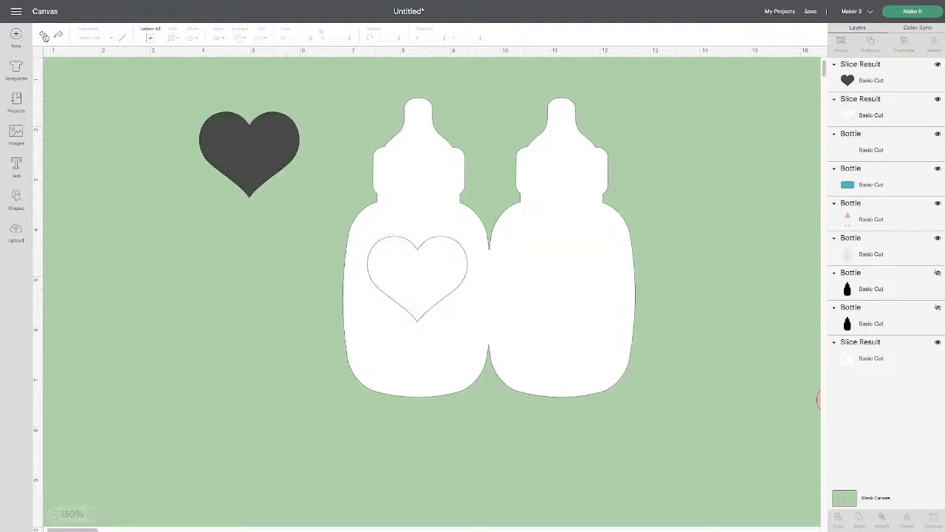
{"action": "left_click", "coordinate": [44, 35]}
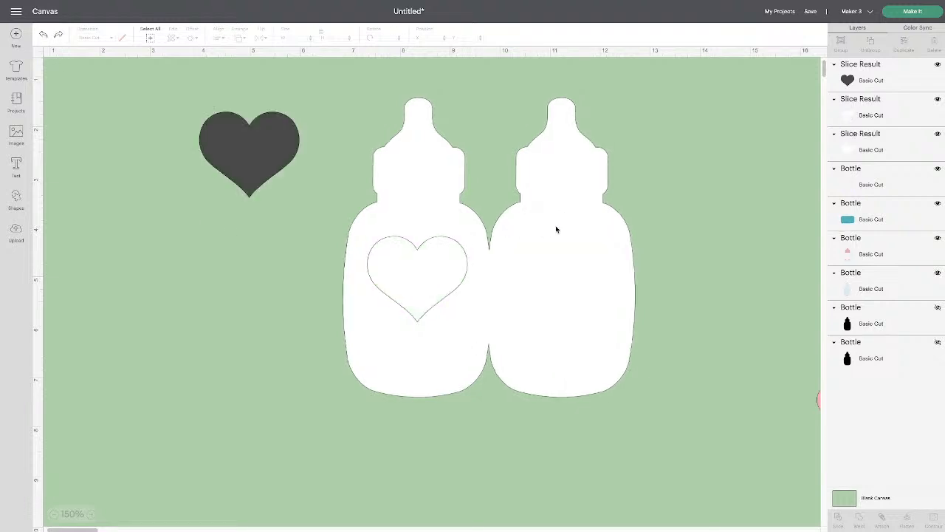
{"action": "left_click", "coordinate": [436, 270]}
{"action": "left_click", "coordinate": [693, 270]}
{"action": "left_click", "coordinate": [413, 270]}
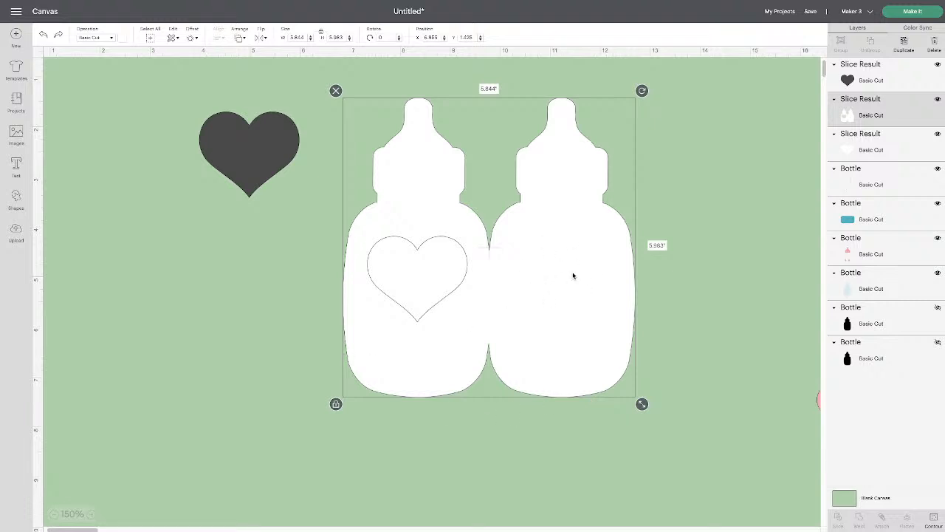
{"action": "left_click", "coordinate": [240, 39]}
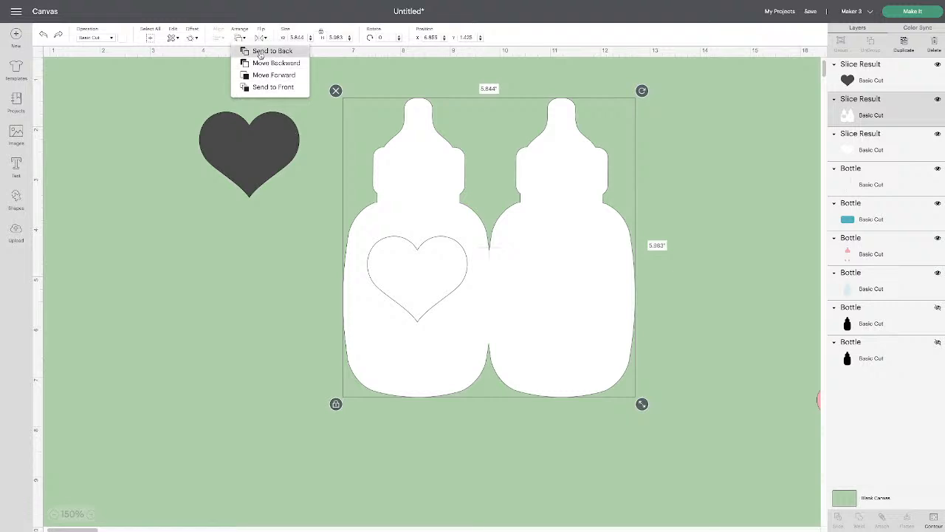
{"action": "left_click", "coordinate": [275, 264]}
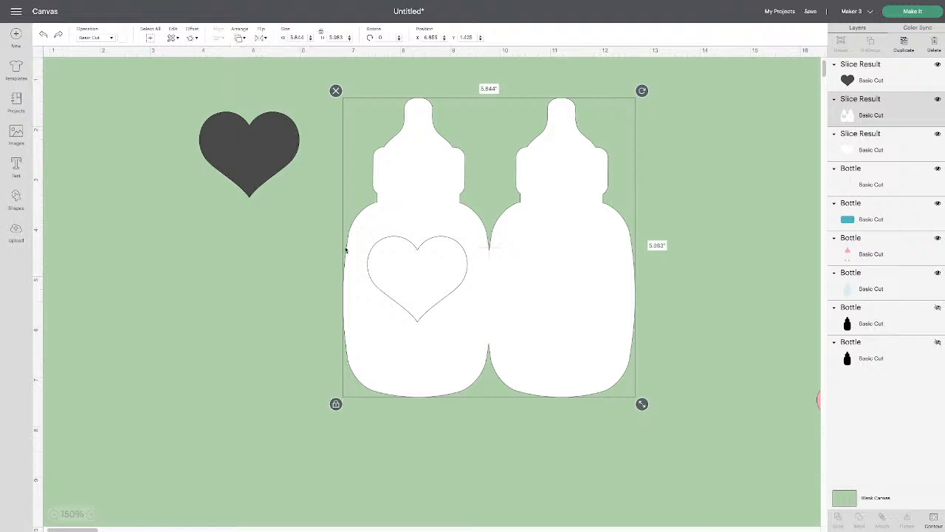
Delete the white heart slice filling the left bottle's cutout and shift the bottles slightly to the left
{"action": "left_click", "coordinate": [866, 146]}
{"action": "key", "text": "Delete"}
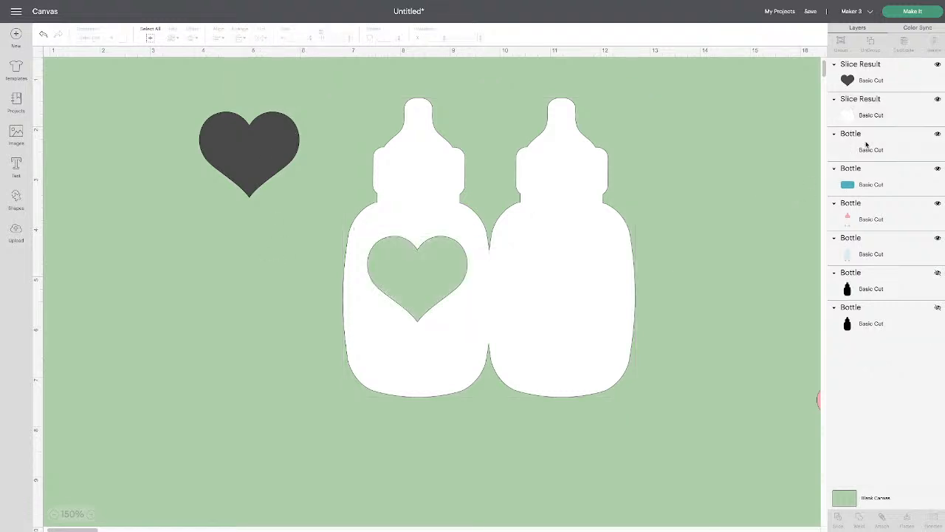
{"action": "left_click_drag", "start_coordinate": [599, 273], "coordinate": [577, 275]}
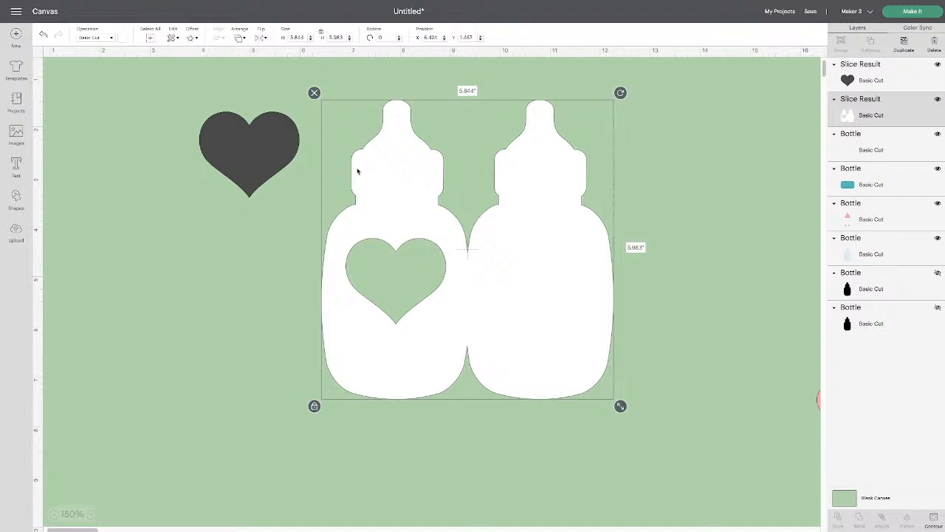
Flip the sliced bottles horizontally so the heart cutout sits in the right bottle
{"action": "left_click", "coordinate": [259, 39]}
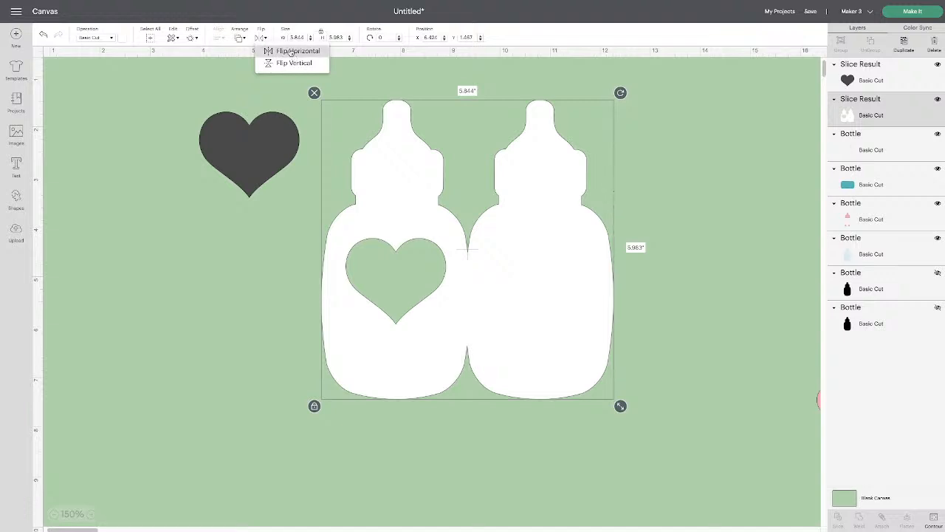
{"action": "left_click", "coordinate": [290, 51]}
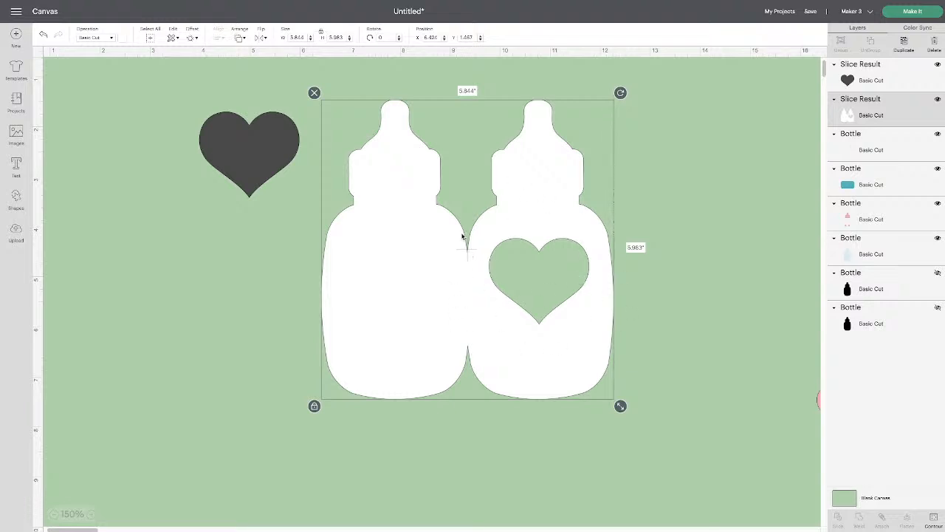
{"action": "left_click", "coordinate": [663, 314]}
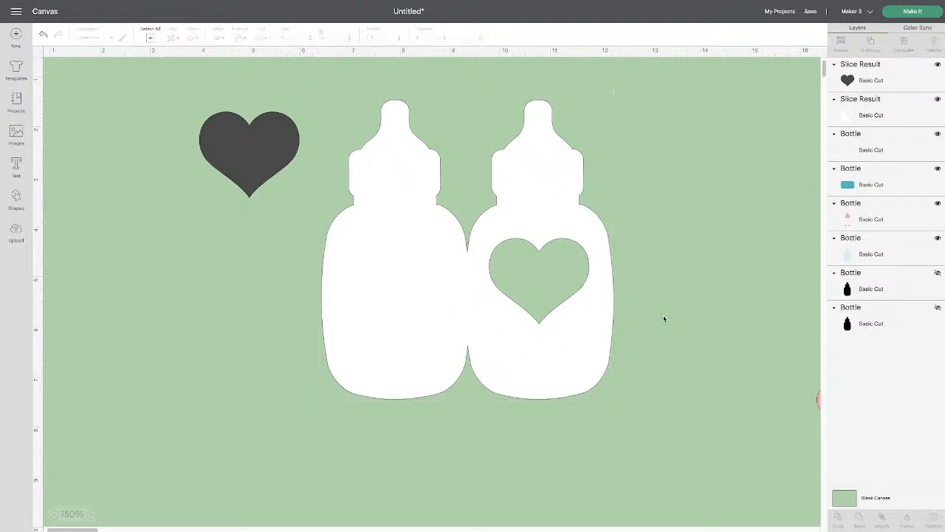
Delete the leftover dark heart and reposition the bottles near the middle of the canvas
{"action": "left_click", "coordinate": [248, 141]}
{"action": "key", "text": "Delete"}
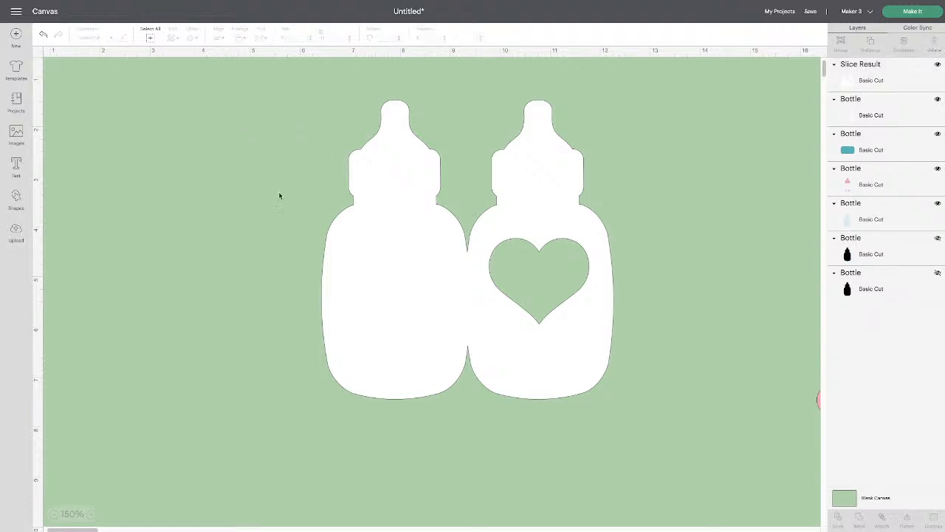
{"action": "left_click_drag", "start_coordinate": [505, 221], "coordinate": [457, 214]}
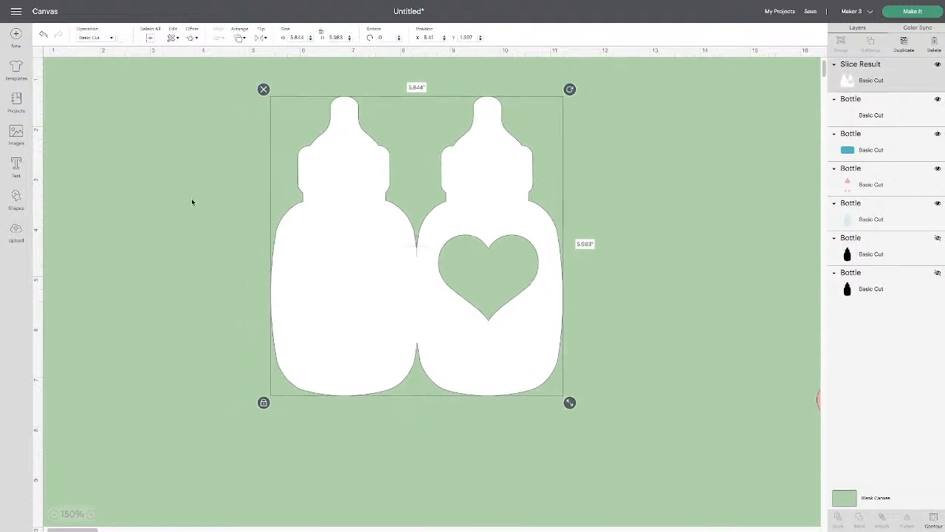
{"action": "left_click", "coordinate": [144, 231]}
{"action": "left_click_drag", "start_coordinate": [321, 256], "coordinate": [364, 265]}
{"action": "left_click", "coordinate": [230, 244]}
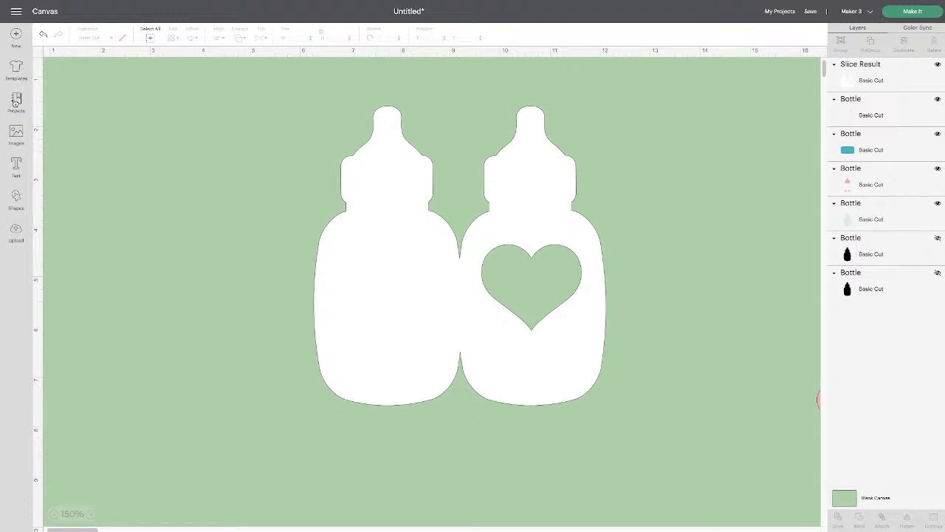
Add a text object reading "Welcome" on the first line and "Baby" on the second
{"action": "left_click", "coordinate": [15, 168]}
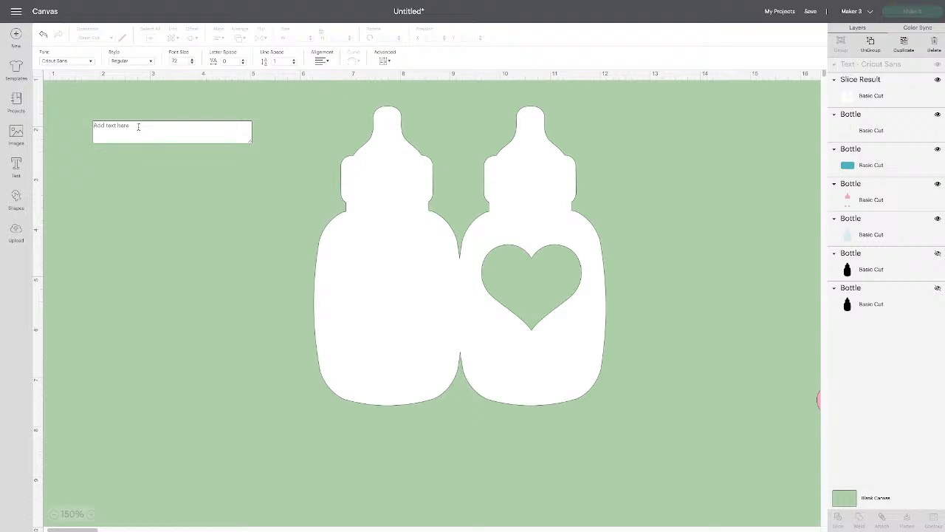
{"action": "type", "text": "Welcome"}
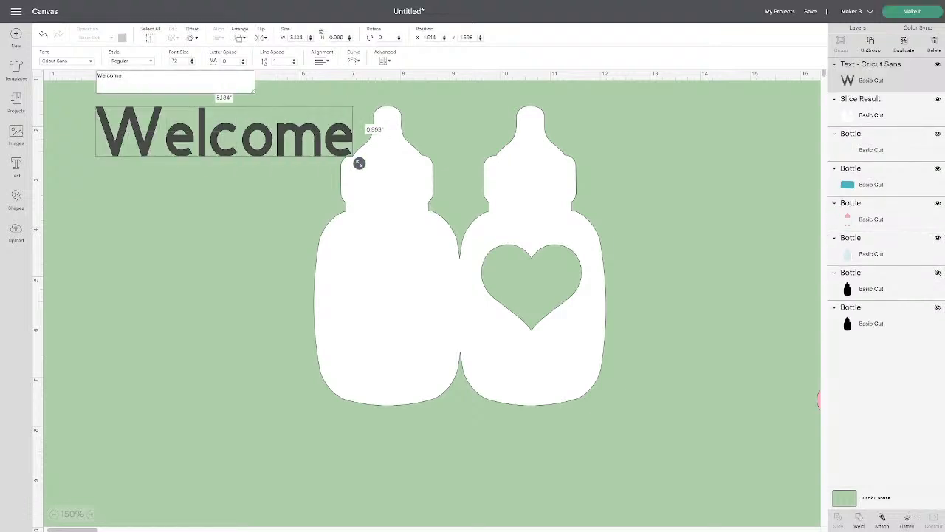
{"action": "type", "text": " Ba"}
{"action": "key", "text": "BackSpace"}
{"action": "key", "text": "BackSpace"}
{"action": "key", "text": "BackSpace"}
{"action": "key", "text": "Return"}
{"action": "type", "text": "Ba"}
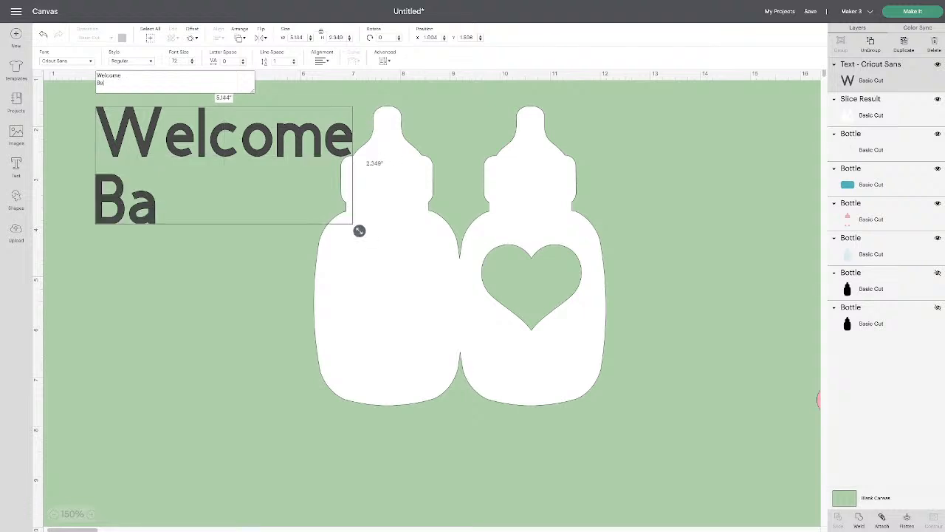
{"action": "type", "text": "by"}
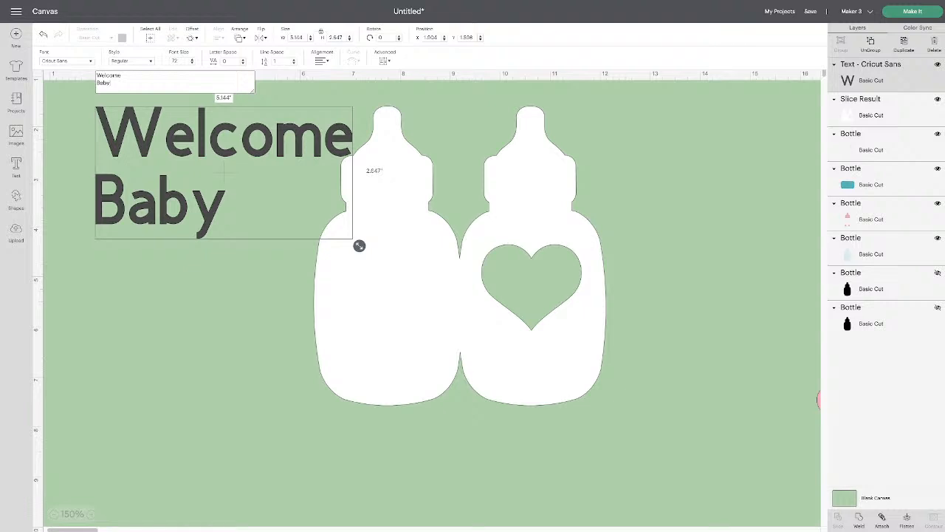
{"action": "left_click", "coordinate": [156, 291]}
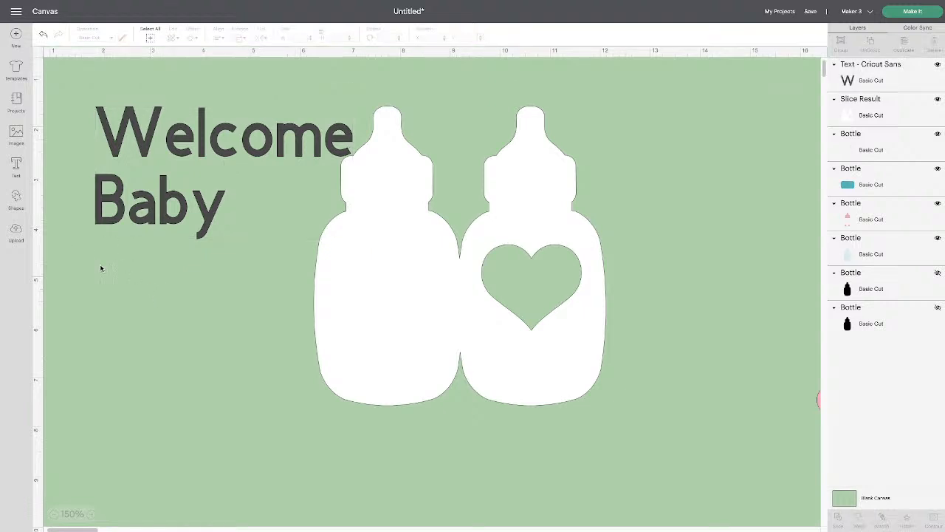
Insert the subscription heart shape to the right of the bottles and place a duplicate of it directly below
{"action": "left_click", "coordinate": [16, 200]}
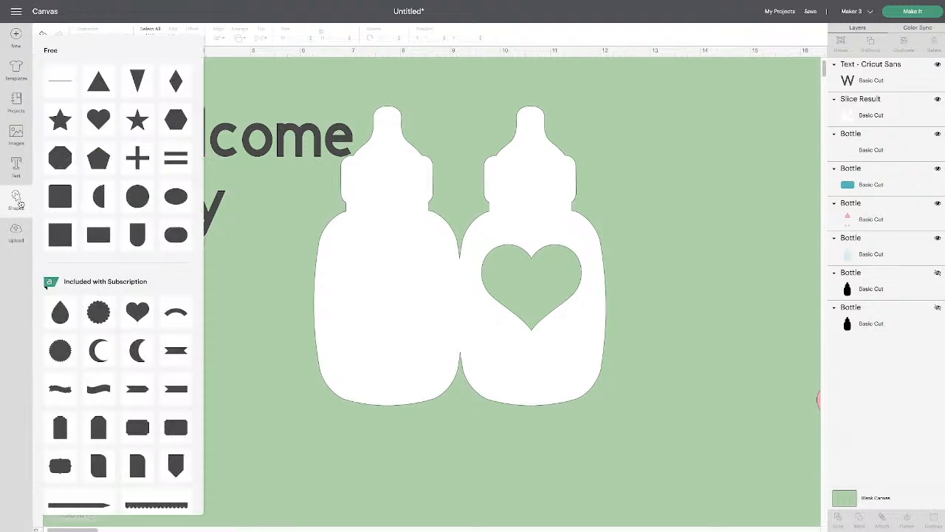
{"action": "left_click", "coordinate": [136, 311]}
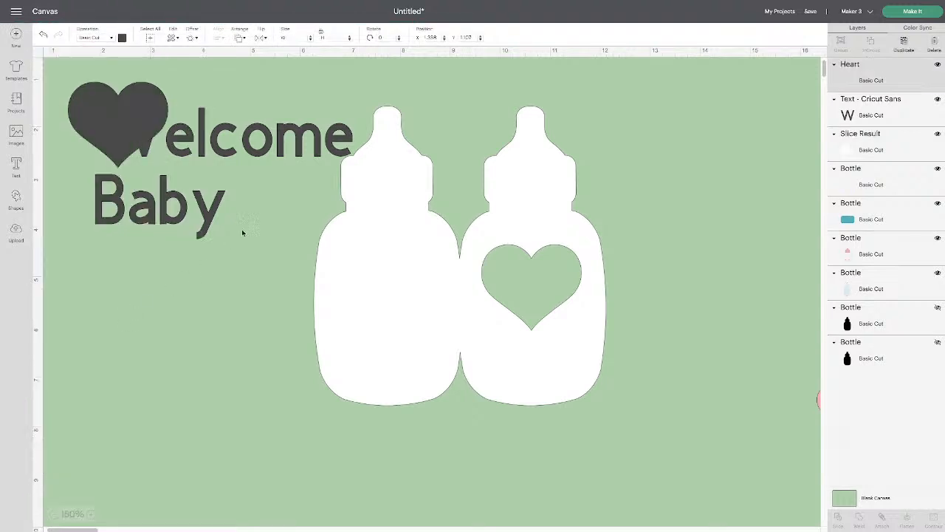
{"action": "left_click_drag", "start_coordinate": [143, 115], "coordinate": [702, 164]}
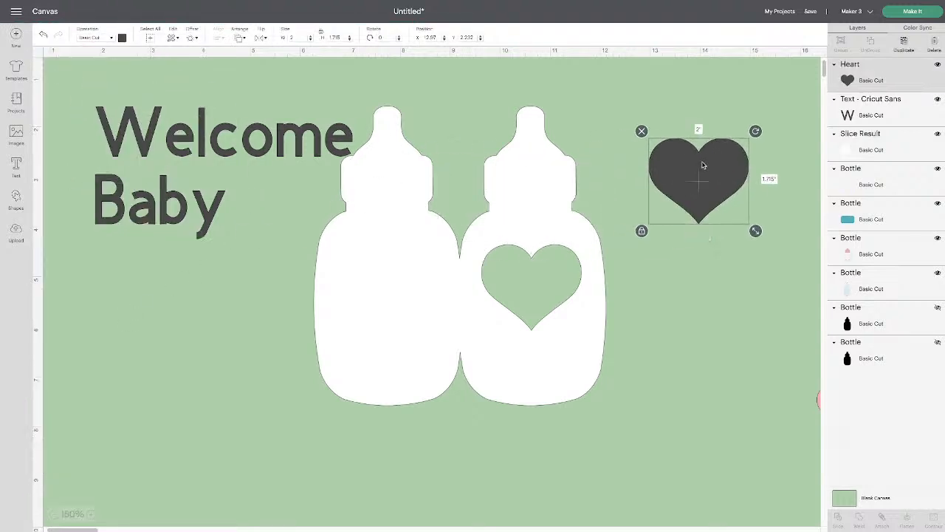
{"action": "left_click", "coordinate": [902, 44]}
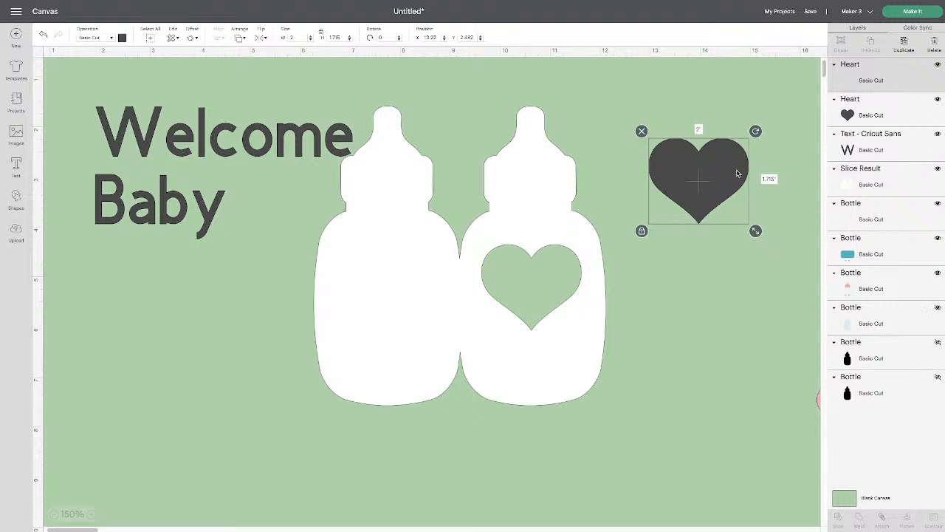
{"action": "left_click_drag", "start_coordinate": [735, 178], "coordinate": [723, 250]}
{"action": "left_click", "coordinate": [801, 249]}
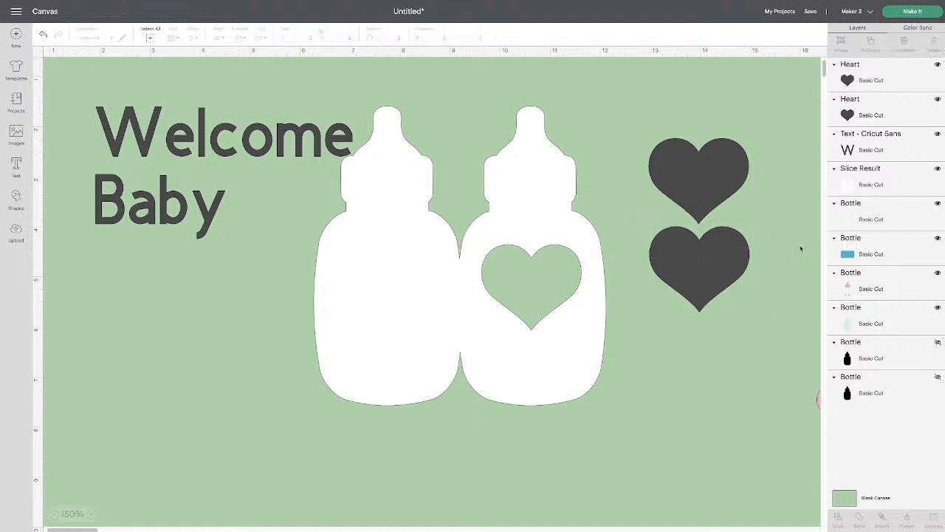
Weld the two stacked hearts into one layer and place it centrally on the left bottle's body
{"action": "left_click_drag", "start_coordinate": [682, 112], "coordinate": [720, 303]}
{"action": "left_click", "coordinate": [859, 519]}
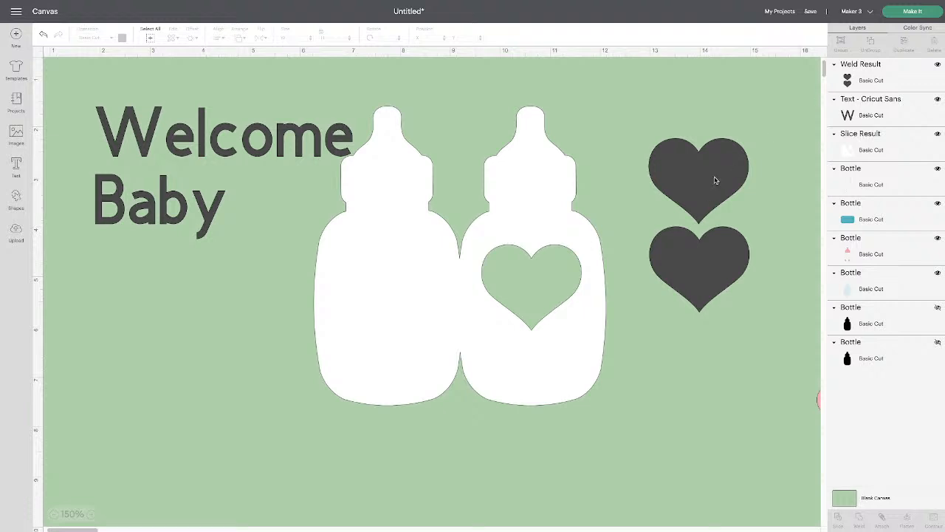
{"action": "left_click_drag", "start_coordinate": [713, 179], "coordinate": [404, 253]}
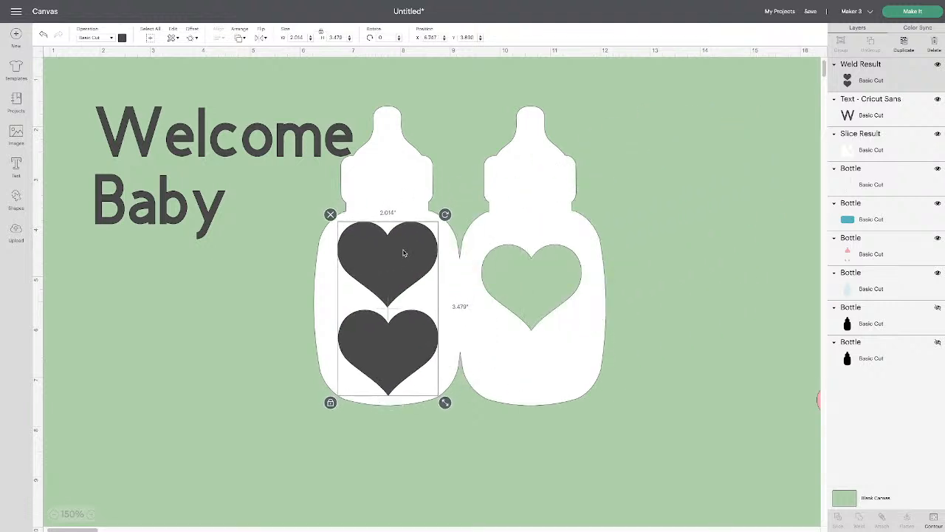
Move the "Welcome Baby" text up, away from the bottle bodies, and slice the welded hearts from the bottles
{"action": "left_click_drag", "start_coordinate": [285, 214], "coordinate": [208, 134]}
{"action": "left_click_drag", "start_coordinate": [260, 341], "coordinate": [453, 395]}
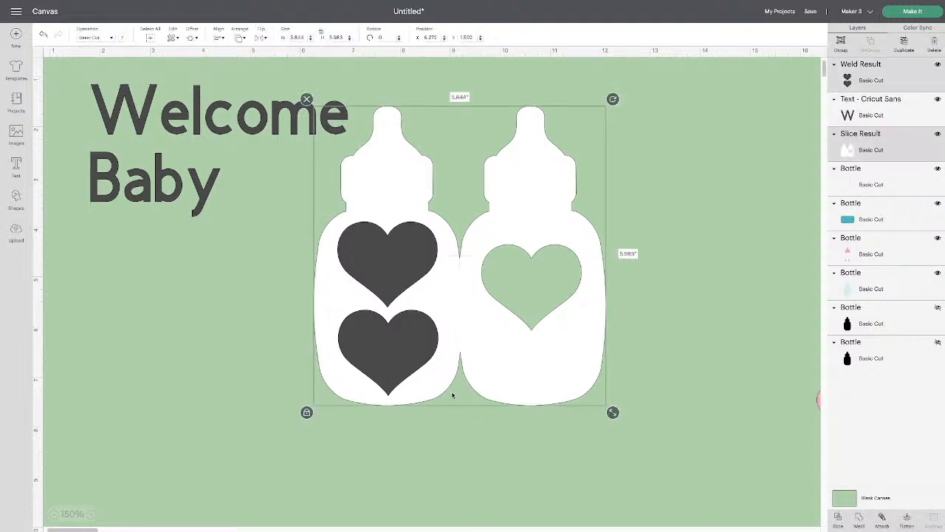
{"action": "left_click", "coordinate": [674, 419]}
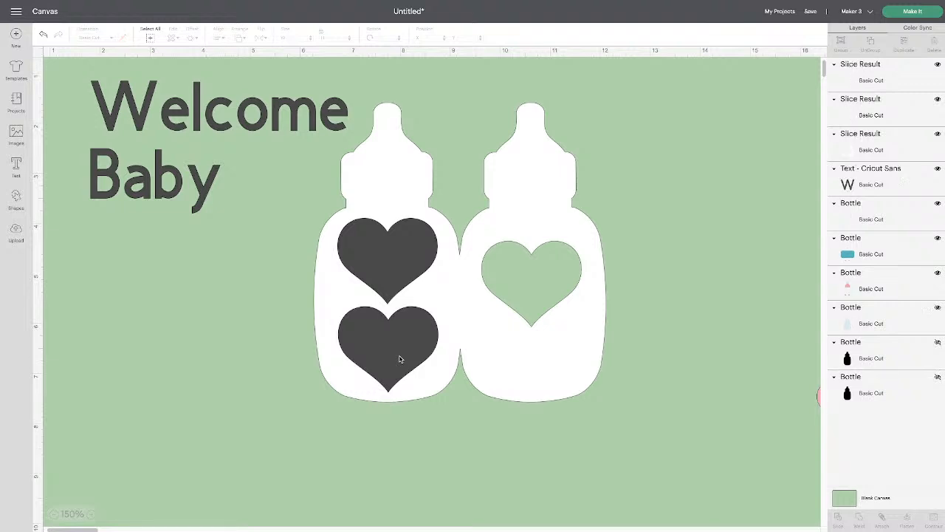
Pull the slice results apart, and undo back through the slice, the weld and the heart insertions
{"action": "left_click_drag", "start_coordinate": [398, 353], "coordinate": [548, 356]}
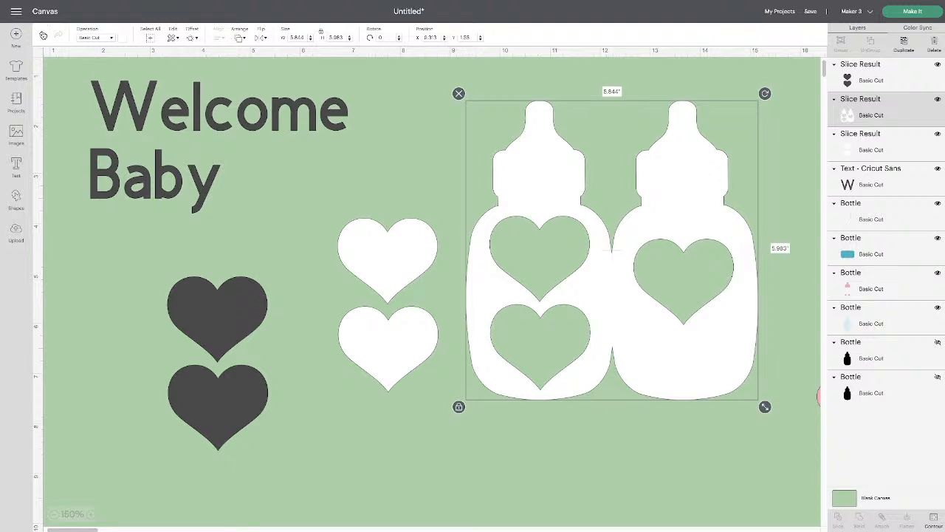
{"action": "left_click", "coordinate": [43, 35]}
{"action": "left_click", "coordinate": [43, 34]}
{"action": "left_click", "coordinate": [43, 35]}
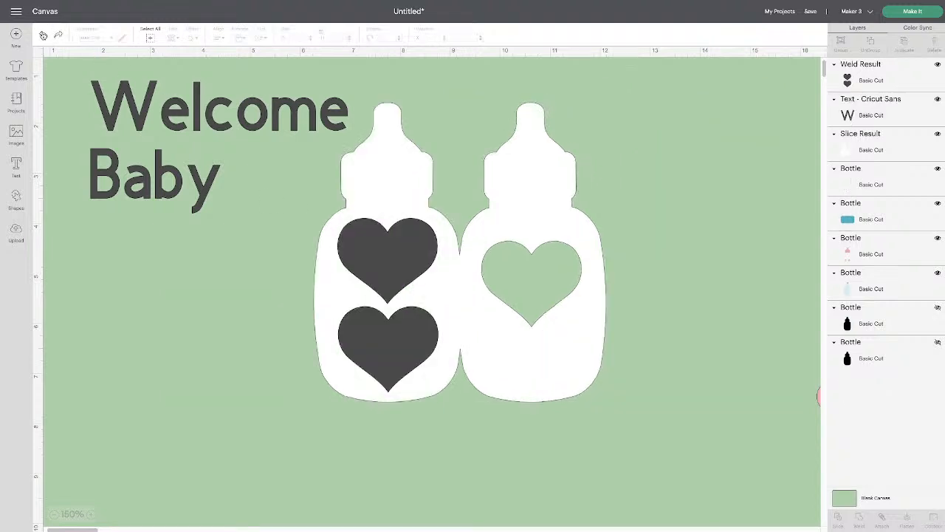
{"action": "left_click", "coordinate": [43, 35]}
{"action": "left_click", "coordinate": [42, 35]}
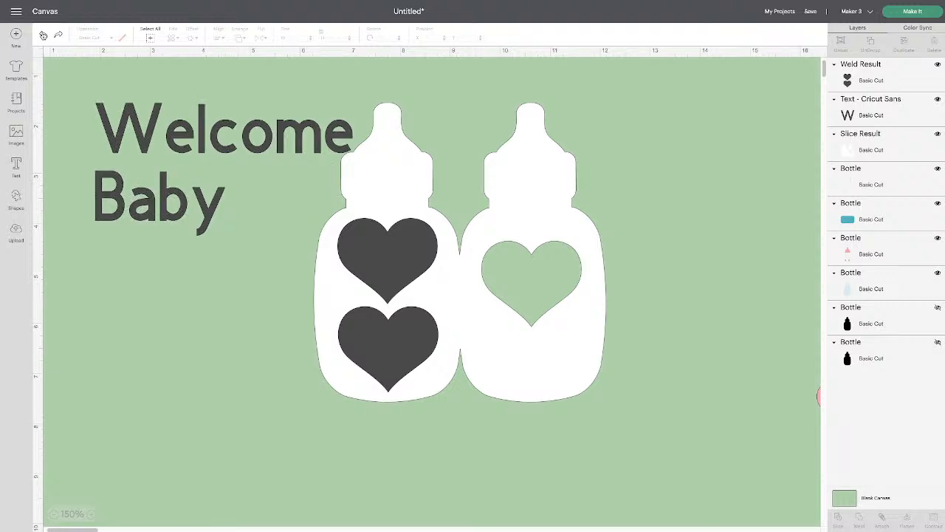
{"action": "left_click", "coordinate": [43, 35]}
{"action": "left_click", "coordinate": [42, 35]}
{"action": "left_click", "coordinate": [43, 35]}
{"action": "left_click", "coordinate": [43, 35]}
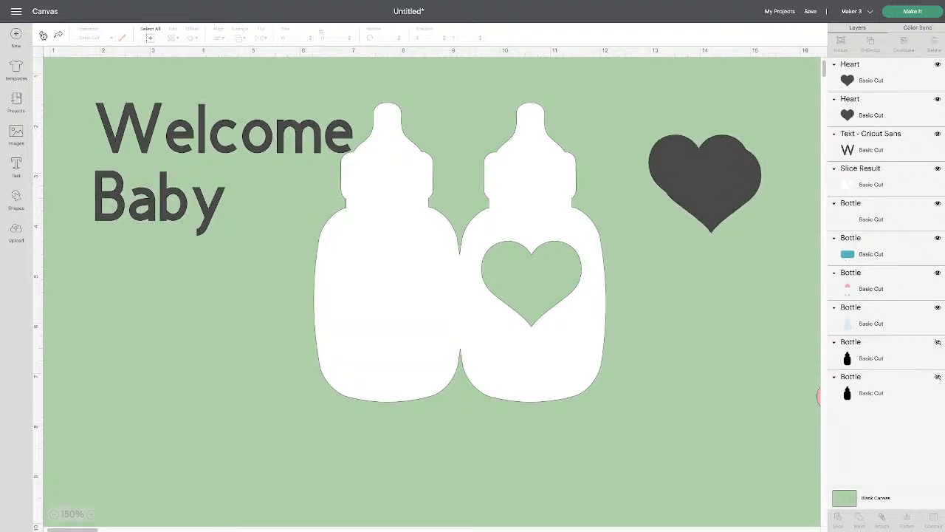
{"action": "left_click", "coordinate": [43, 35]}
{"action": "left_click", "coordinate": [43, 35]}
{"action": "left_click", "coordinate": [42, 35]}
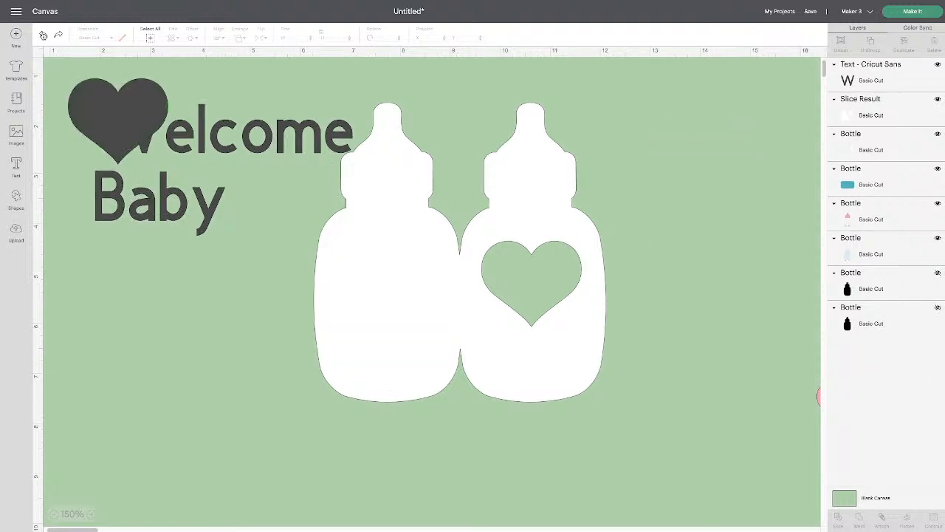
Move the bottles right, clear of the "Welcome Baby" text, and place the text beside the left bottle's body
{"action": "left_click", "coordinate": [233, 137]}
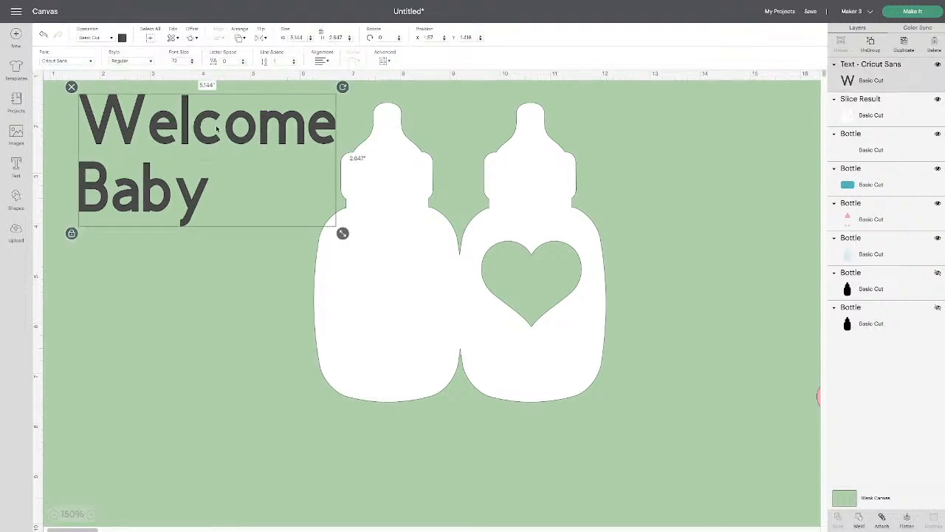
{"action": "left_click_drag", "start_coordinate": [532, 209], "coordinate": [658, 200]}
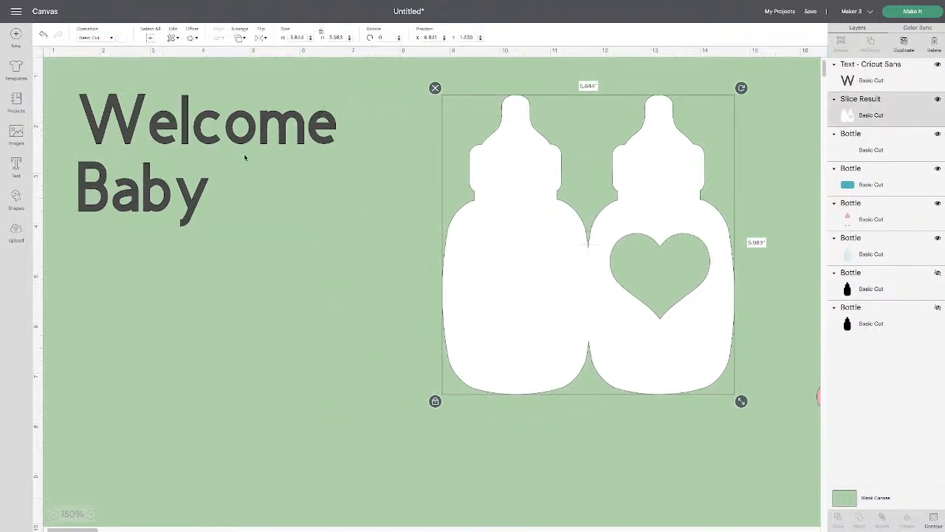
{"action": "left_click_drag", "start_coordinate": [214, 139], "coordinate": [238, 160]}
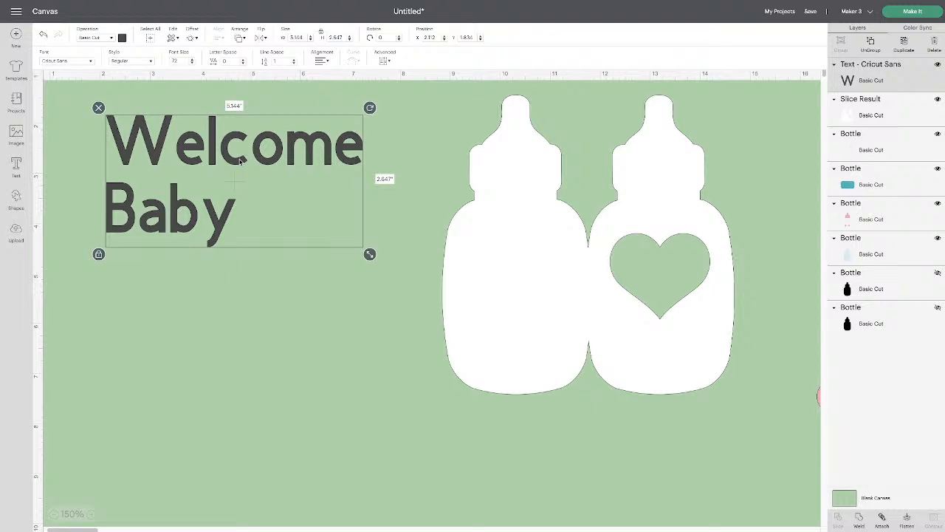
{"action": "left_click_drag", "start_coordinate": [240, 161], "coordinate": [267, 270]}
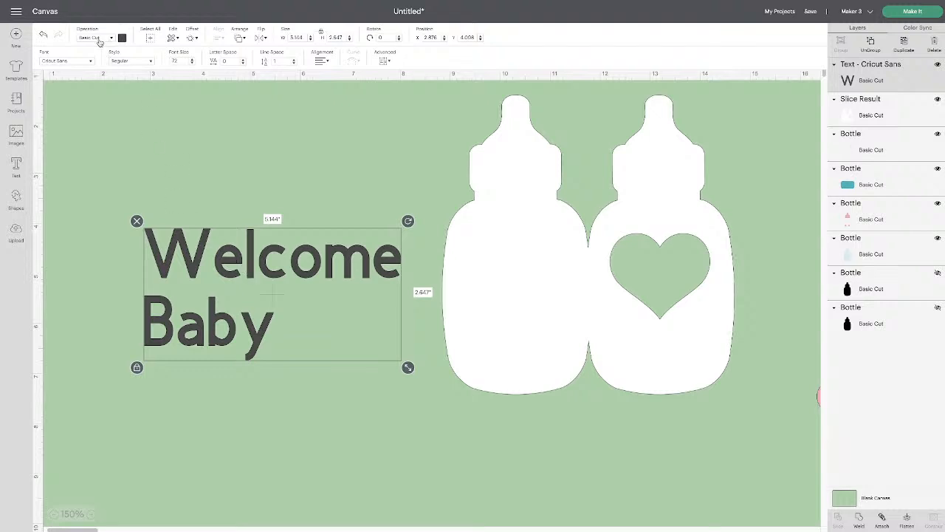
Set the "Welcome Baby" text's operation to Pen and nudge the text slightly down
{"action": "left_click", "coordinate": [521, 236]}
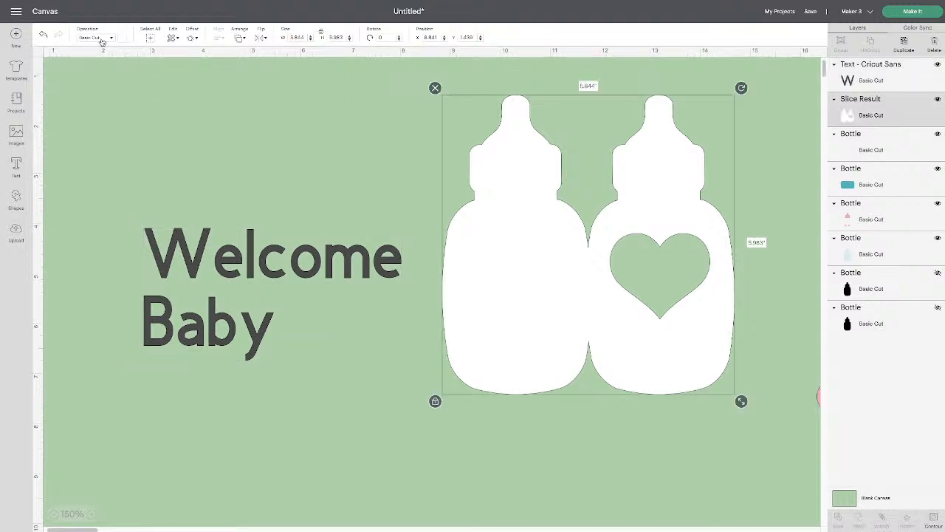
{"action": "left_click", "coordinate": [191, 251]}
{"action": "scroll", "coordinate": [189, 251], "scroll_direction": "up", "scroll_amount": 1}
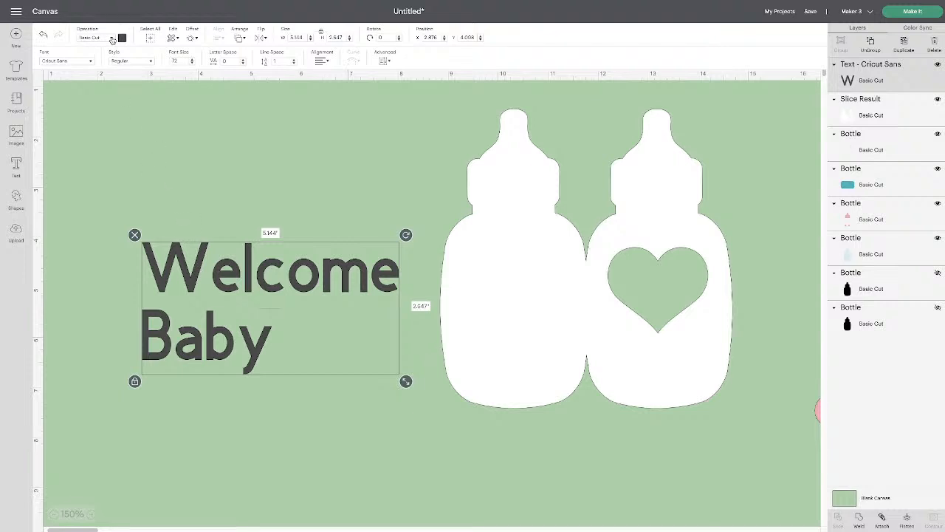
{"action": "left_click", "coordinate": [113, 38]}
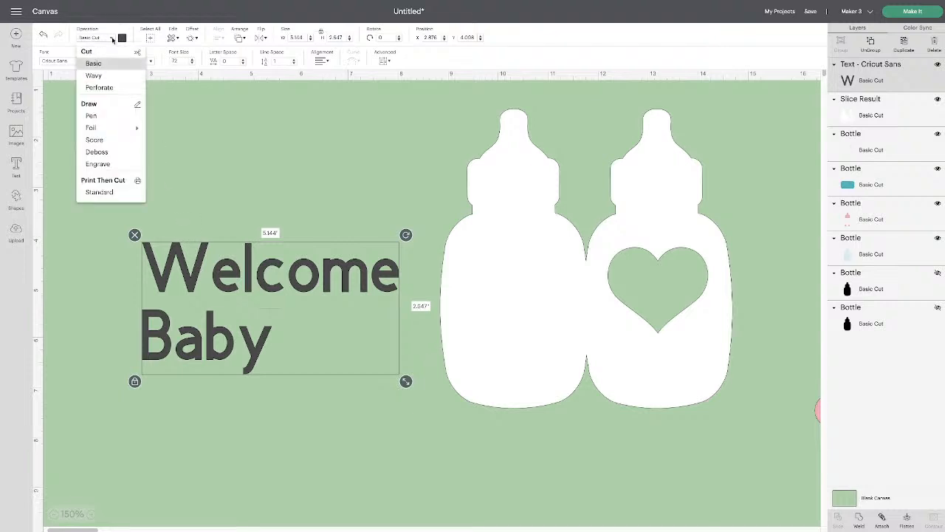
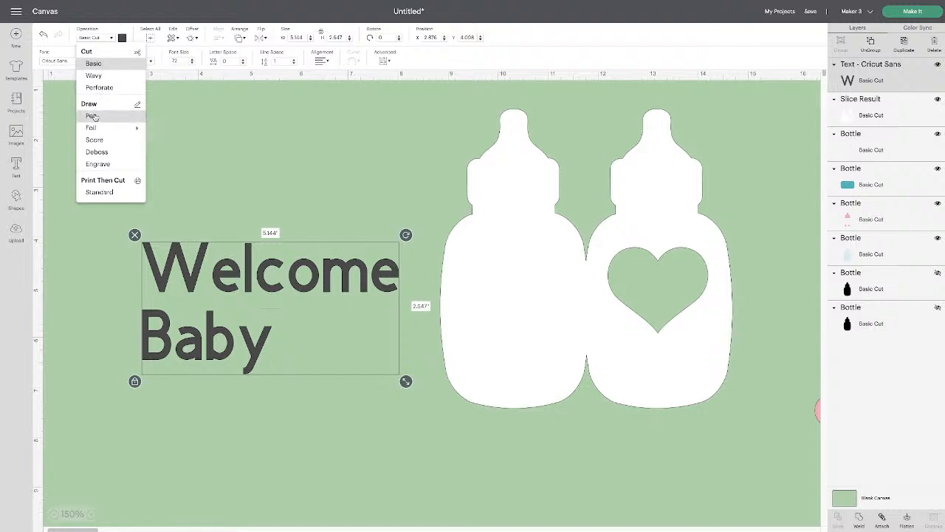
{"action": "left_click", "coordinate": [91, 116]}
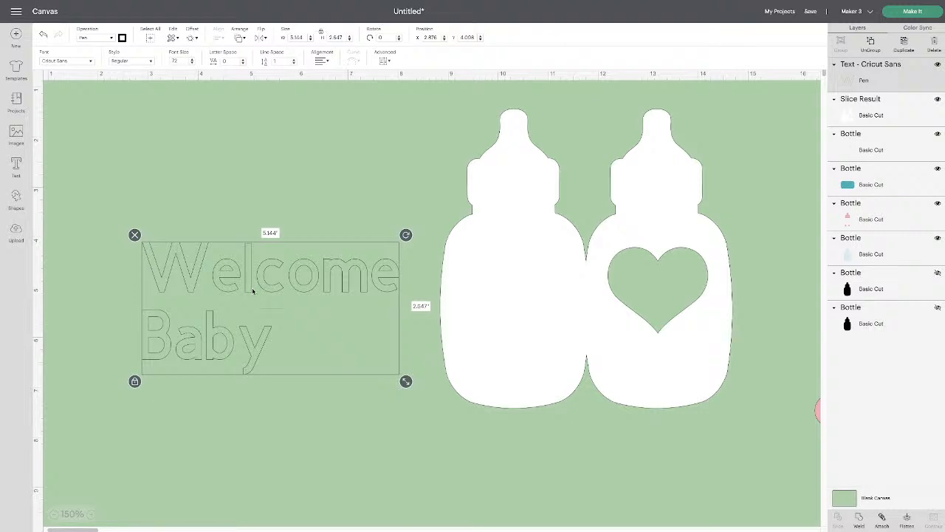
{"action": "key", "text": "Down"}
{"action": "key", "text": "Down"}
{"action": "key", "text": "Down"}
{"action": "key", "text": "Down"}
{"action": "key", "text": "Down"}
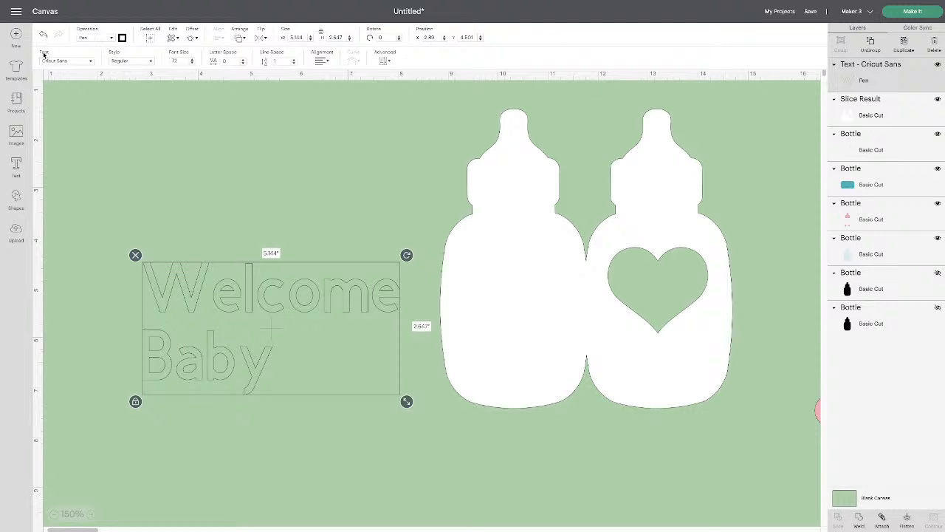
Browse all, system and Cricut fonts, and apply Alyssa Stencil Script to the "Welcome Baby" text
{"action": "left_click", "coordinate": [90, 62]}
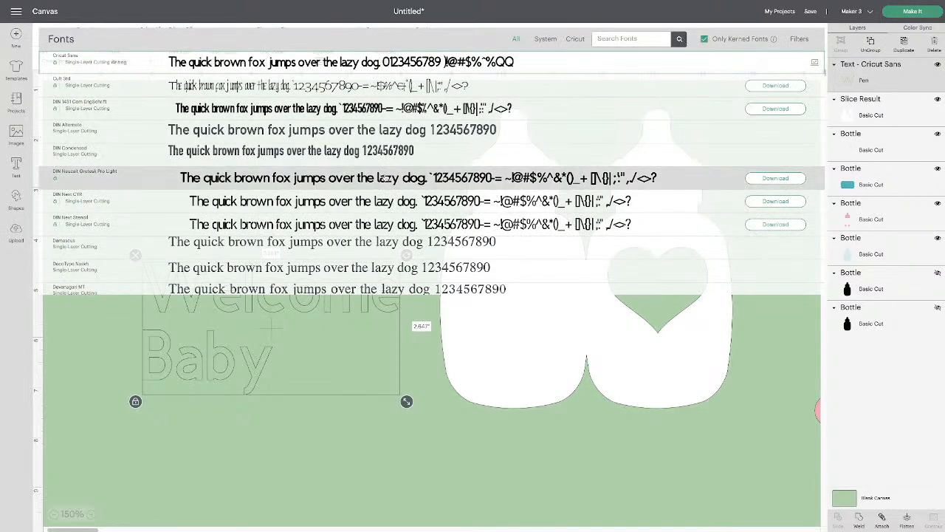
{"action": "scroll", "coordinate": [385, 180], "scroll_direction": "up", "scroll_amount": 10}
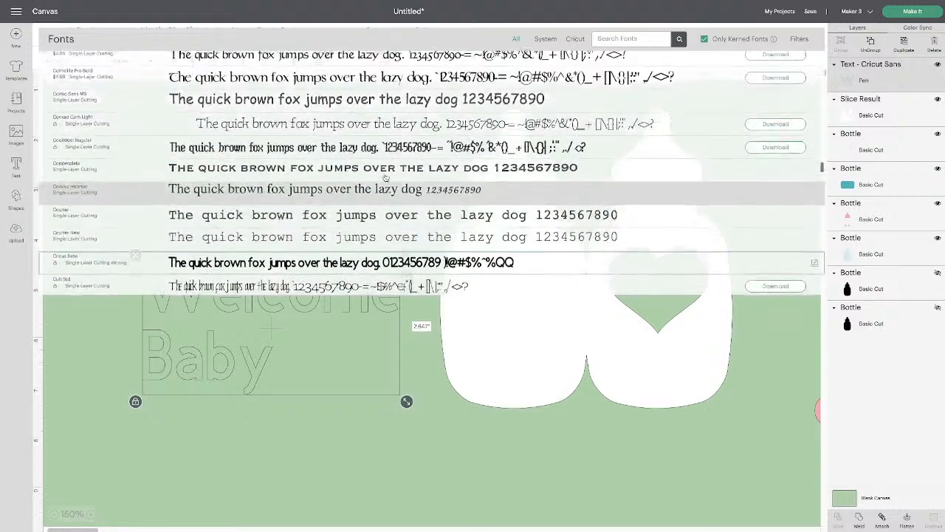
{"action": "scroll", "coordinate": [385, 178], "scroll_direction": "up", "scroll_amount": 10}
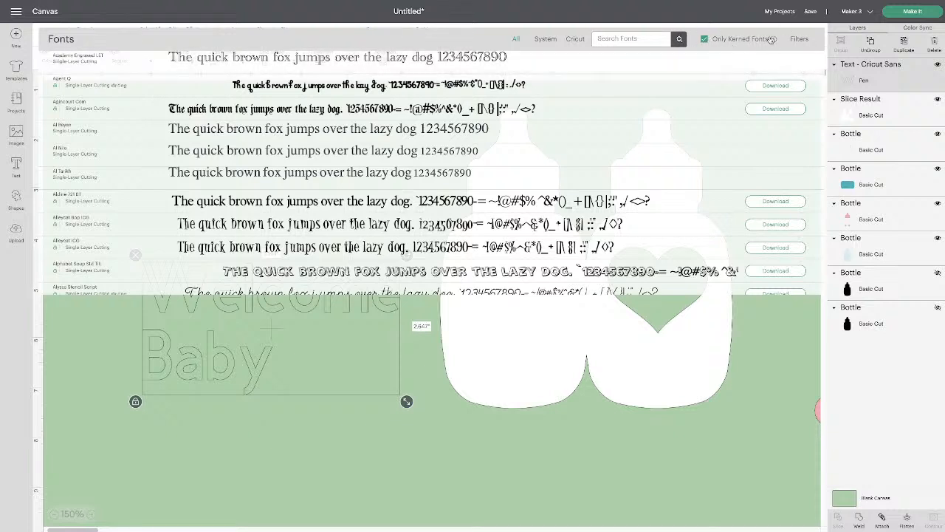
{"action": "mouse_move", "coordinate": [767, 46]}
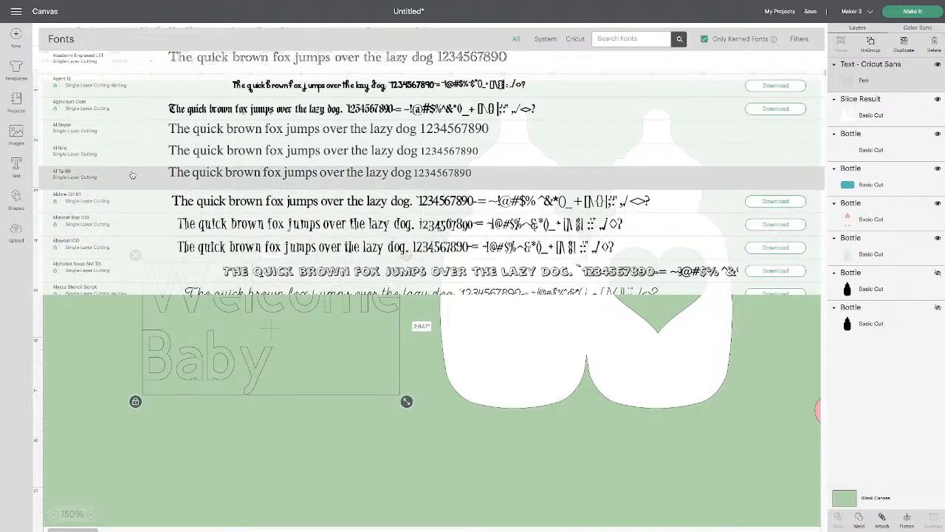
{"action": "scroll", "coordinate": [133, 175], "scroll_direction": "down", "scroll_amount": 8}
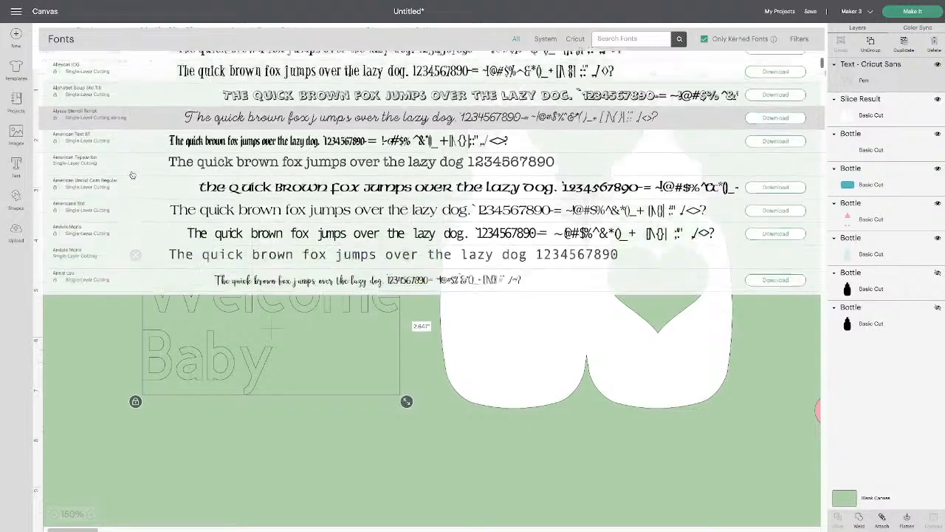
{"action": "scroll", "coordinate": [132, 175], "scroll_direction": "down", "scroll_amount": 6}
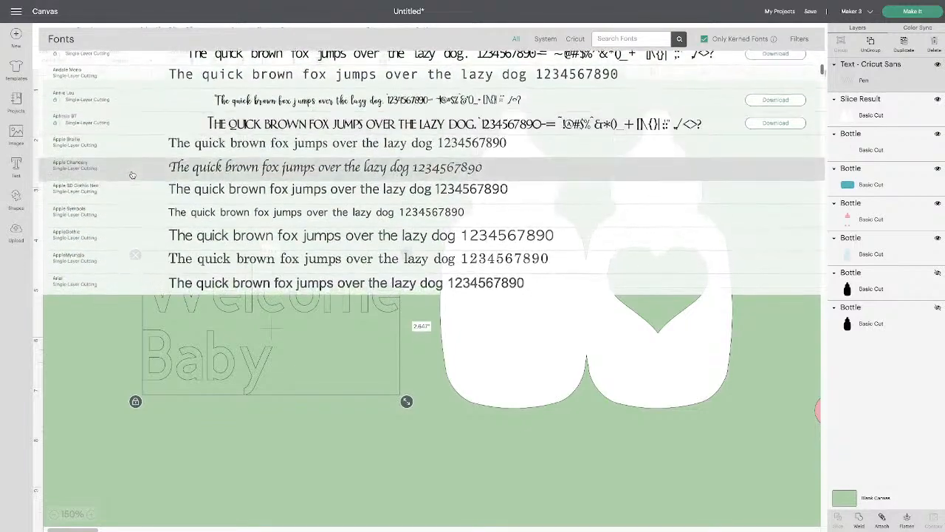
{"action": "scroll", "coordinate": [132, 175], "scroll_direction": "up", "scroll_amount": 14}
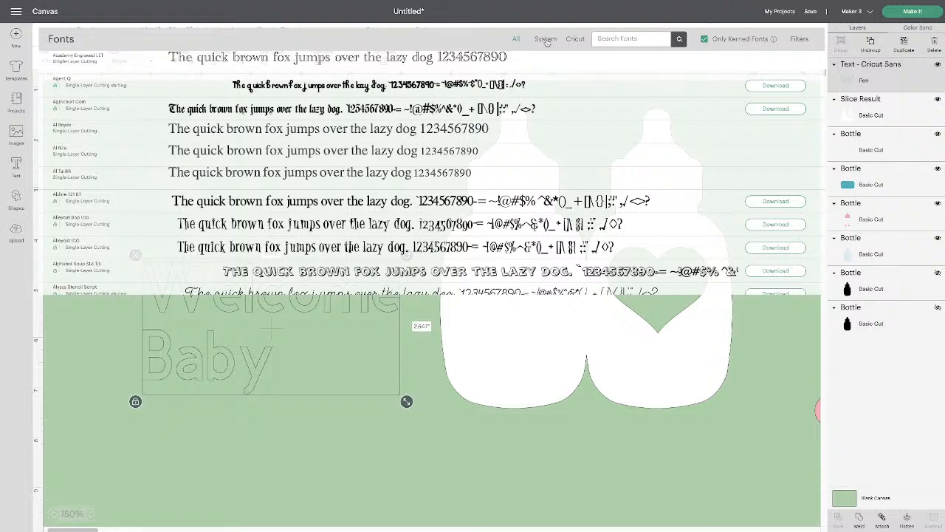
{"action": "left_click", "coordinate": [545, 39]}
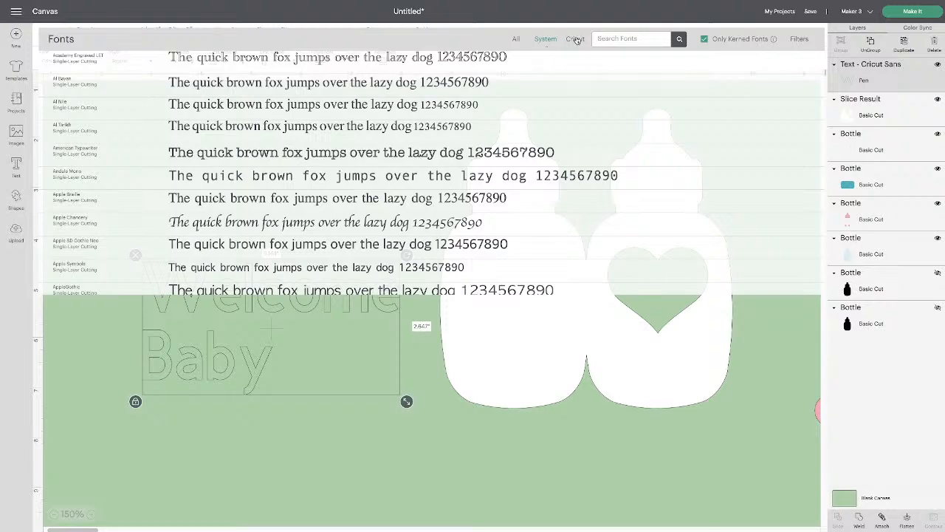
{"action": "left_click", "coordinate": [575, 40]}
{"action": "scroll", "coordinate": [496, 110], "scroll_direction": "down", "scroll_amount": 10}
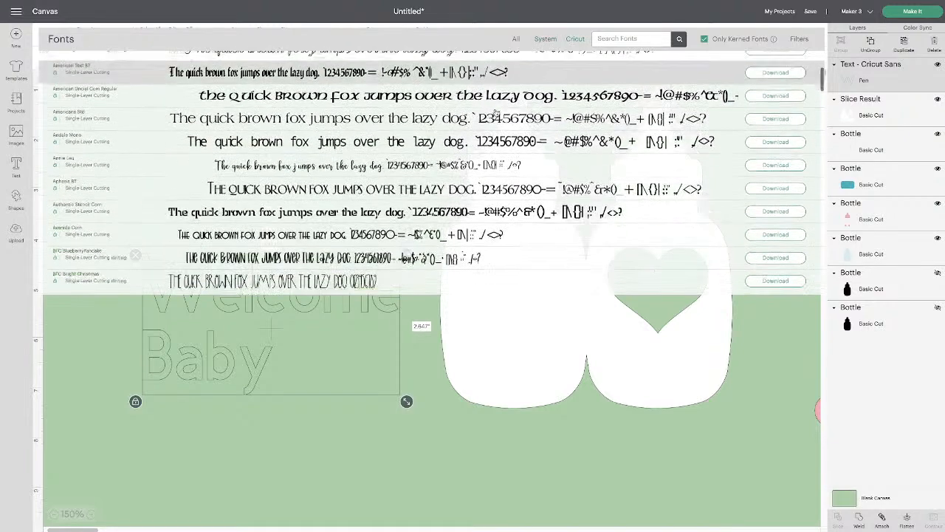
{"action": "scroll", "coordinate": [497, 112], "scroll_direction": "up", "scroll_amount": 10}
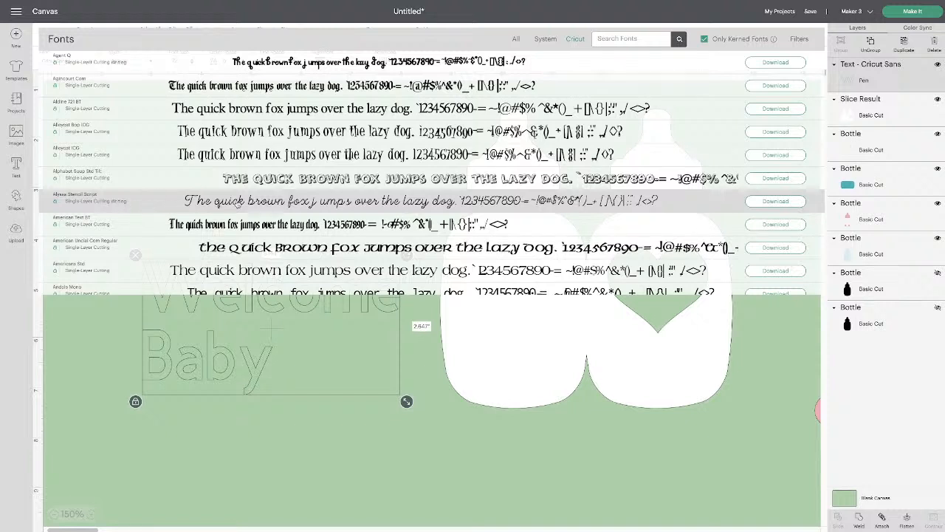
{"action": "left_click", "coordinate": [238, 202]}
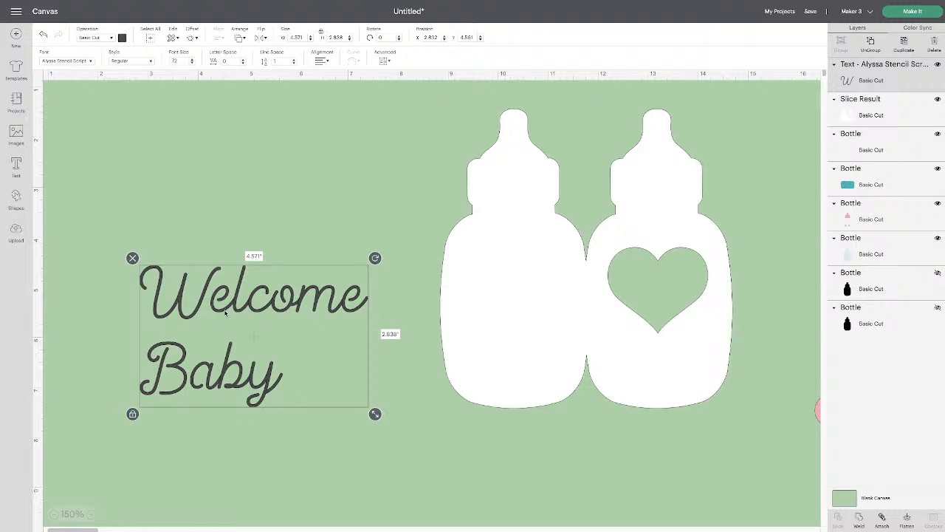
Switch the "Welcome Baby" text to the Writing style with the Pen operation
{"action": "scroll", "coordinate": [74, 133], "scroll_direction": "down", "scroll_amount": 1}
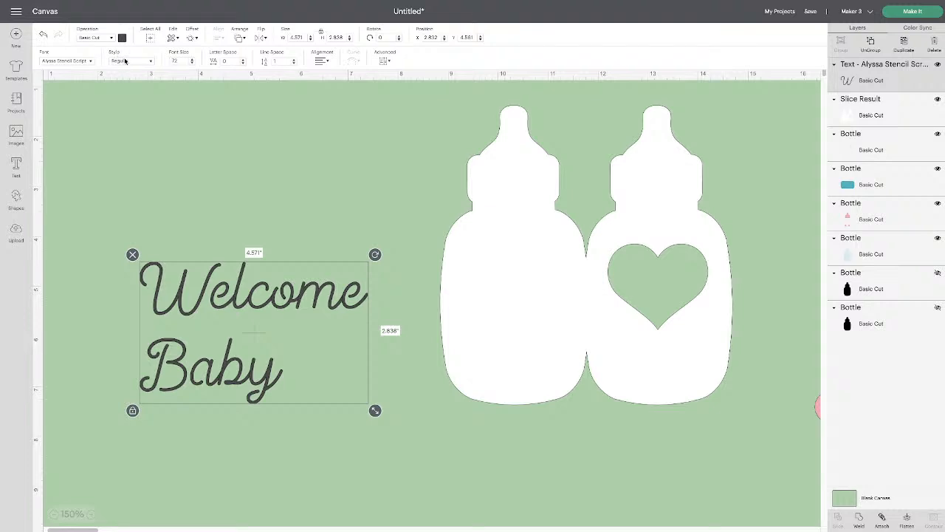
{"action": "left_click", "coordinate": [151, 62]}
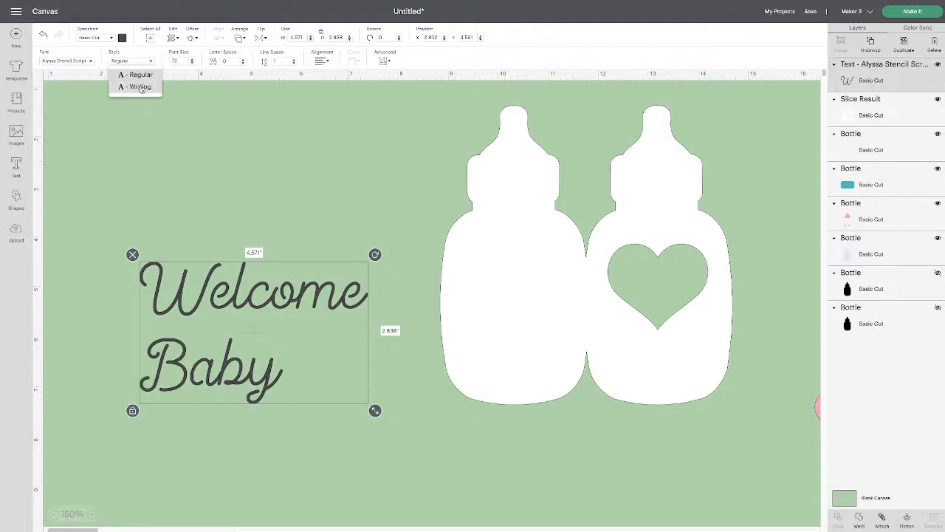
{"action": "left_click", "coordinate": [141, 88]}
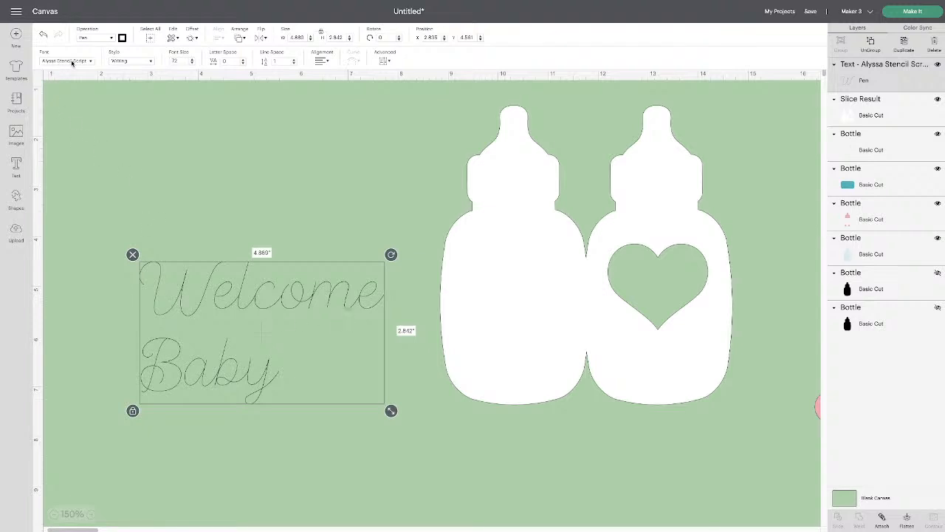
{"action": "left_click", "coordinate": [135, 61]}
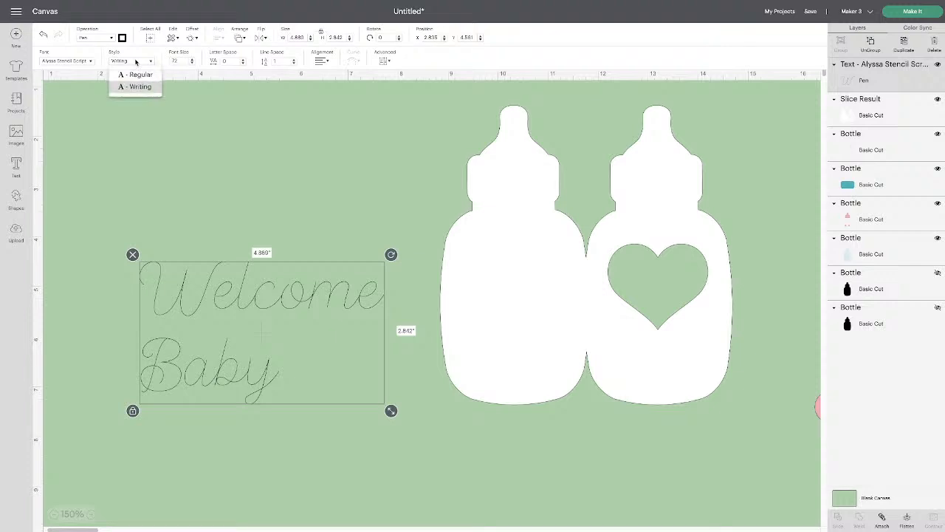
{"action": "left_click", "coordinate": [140, 90]}
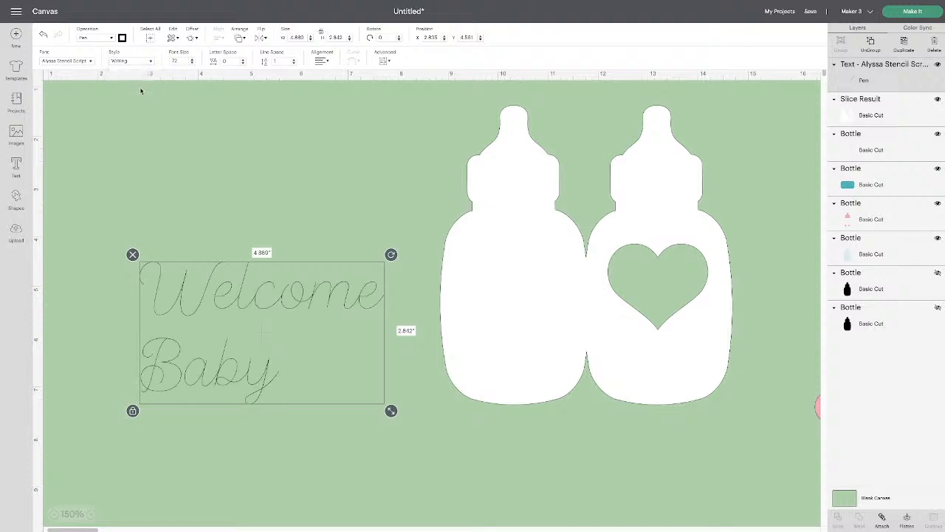
{"action": "left_click", "coordinate": [93, 38]}
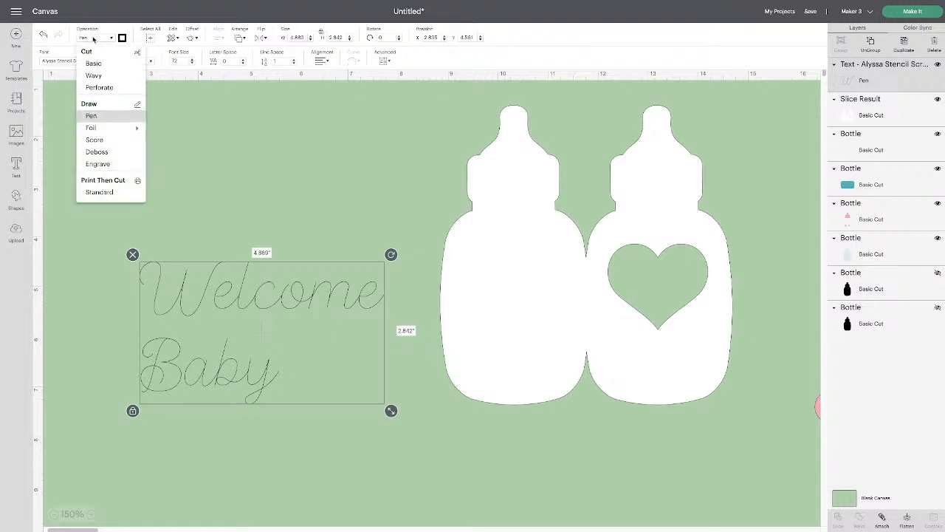
{"action": "left_click", "coordinate": [102, 117]}
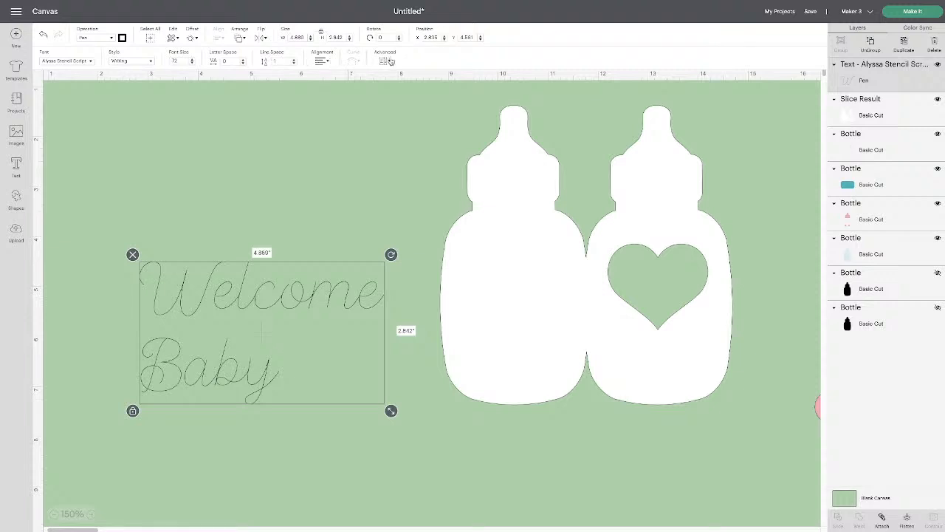
Align the two lines of the "Welcome Baby" text to the right
{"action": "left_click", "coordinate": [324, 62]}
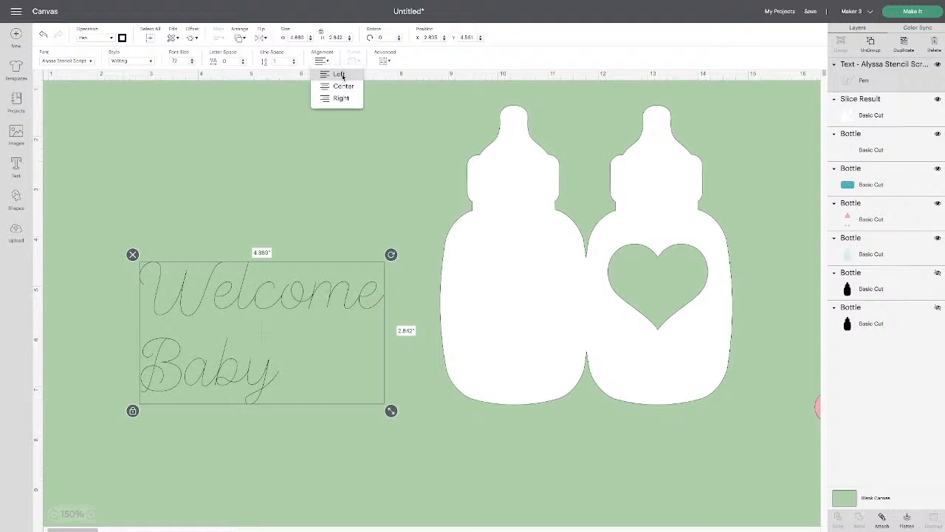
{"action": "left_click", "coordinate": [341, 98]}
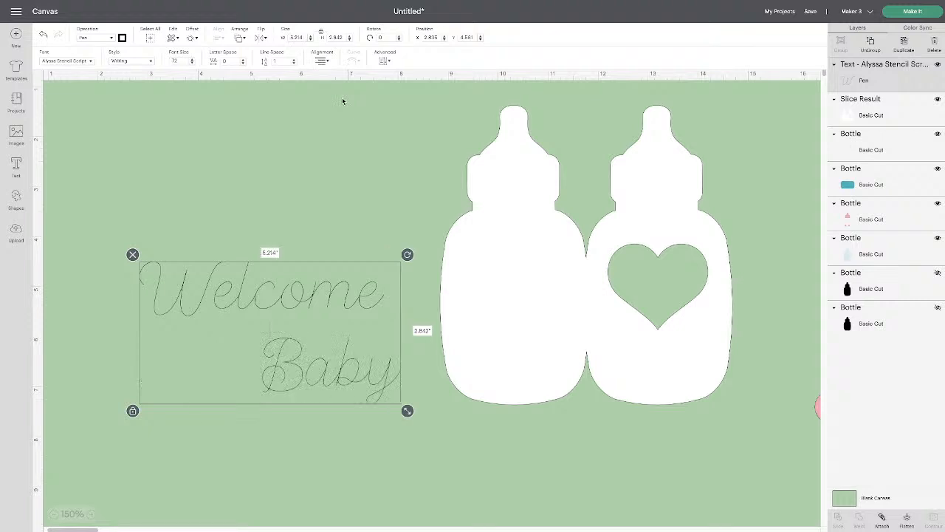
Center-align the two lines of the "Welcome Baby" text
{"action": "left_click", "coordinate": [324, 65]}
{"action": "left_click", "coordinate": [338, 86]}
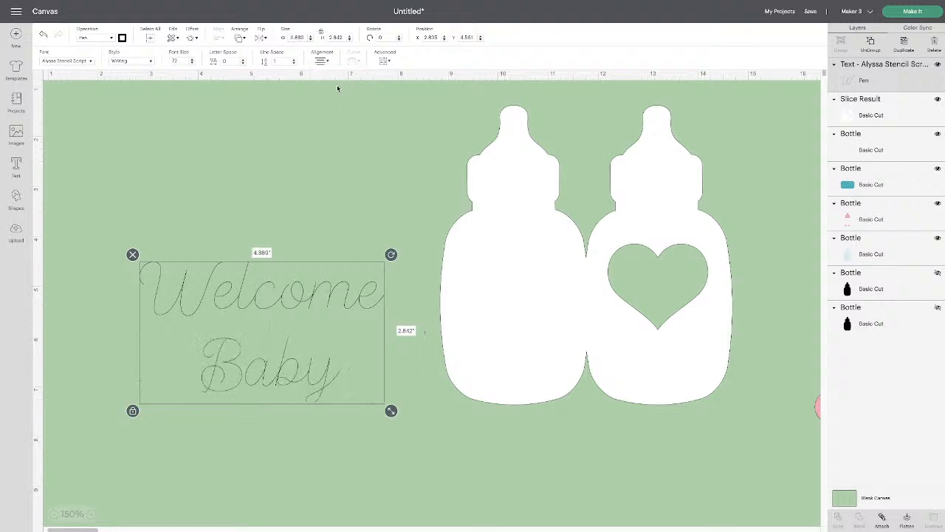
{"action": "scroll", "coordinate": [304, 319], "scroll_direction": "up", "scroll_amount": 1}
{"action": "scroll", "coordinate": [304, 320], "scroll_direction": "down", "scroll_amount": 1}
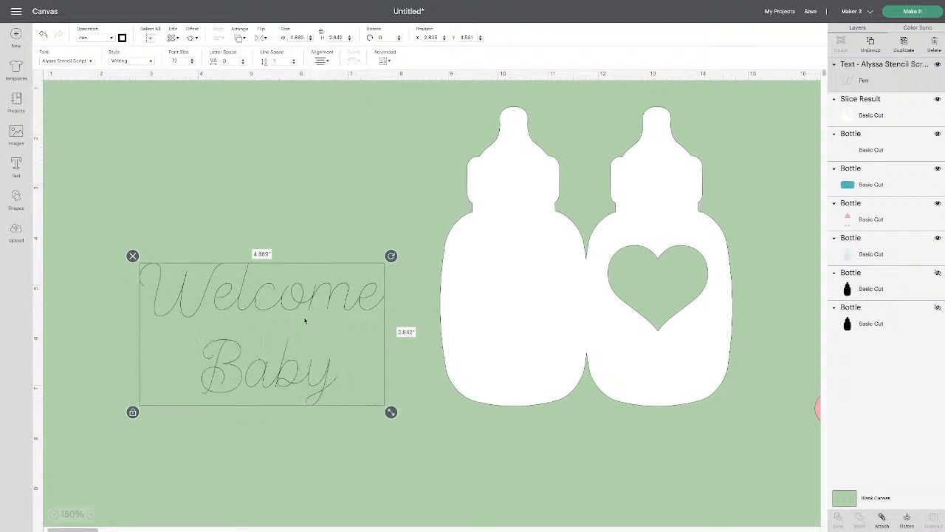
{"action": "scroll", "coordinate": [304, 321], "scroll_direction": "left", "scroll_amount": 1}
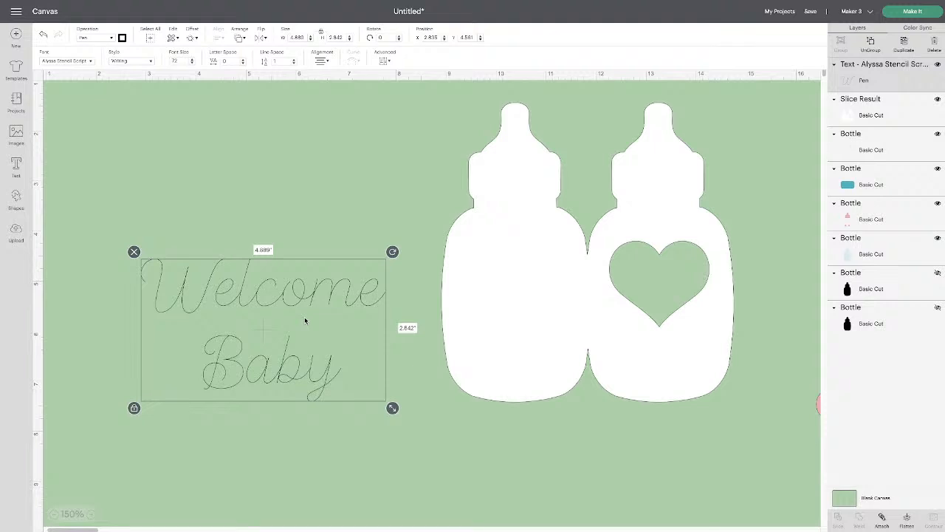
{"action": "scroll", "coordinate": [305, 320], "scroll_direction": "right", "scroll_amount": 1}
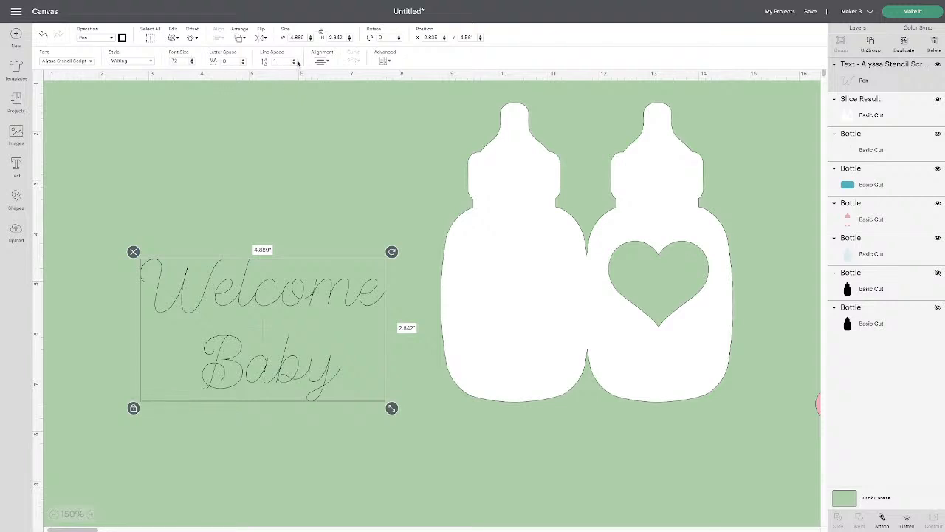
Tighten the line space of the "Welcome Baby" text to -4.3 so the two lines sit closer together
{"action": "left_click", "coordinate": [294, 65]}
{"action": "left_click", "coordinate": [294, 65]}
{"action": "left_click", "coordinate": [294, 65]}
{"action": "left_click", "coordinate": [294, 65]}
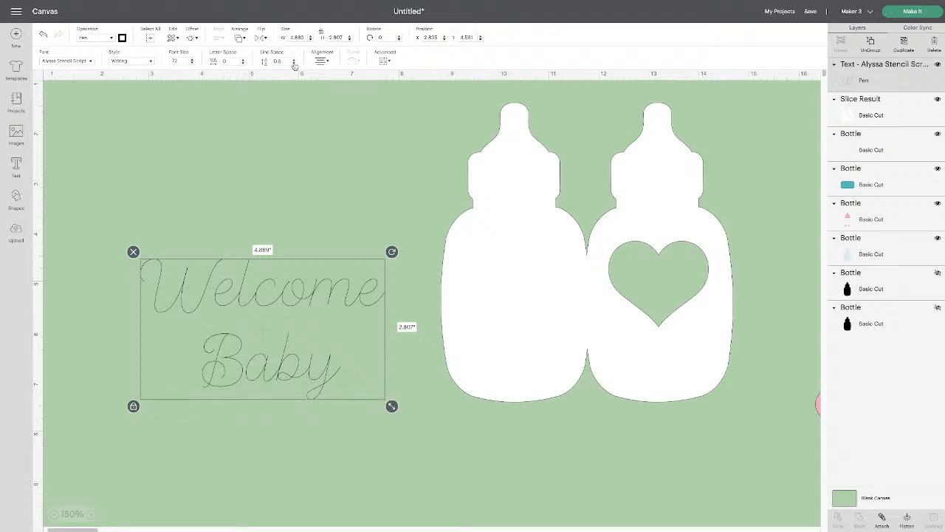
{"action": "left_click", "coordinate": [294, 65]}
{"action": "left_click", "coordinate": [294, 65]}
{"action": "left_click", "coordinate": [294, 65]}
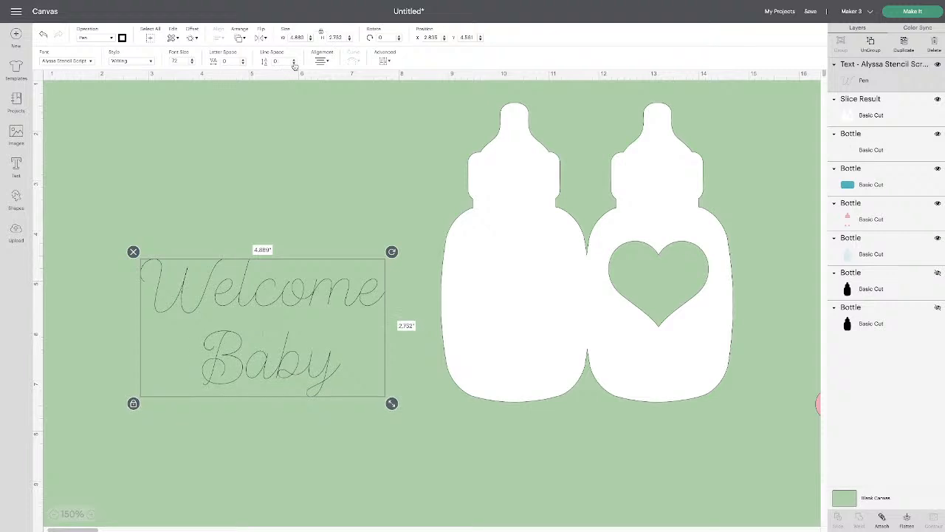
{"action": "left_click", "coordinate": [294, 65]}
{"action": "left_click", "coordinate": [294, 65]}
{"action": "left_click", "coordinate": [294, 65]}
{"action": "left_click", "coordinate": [294, 65]}
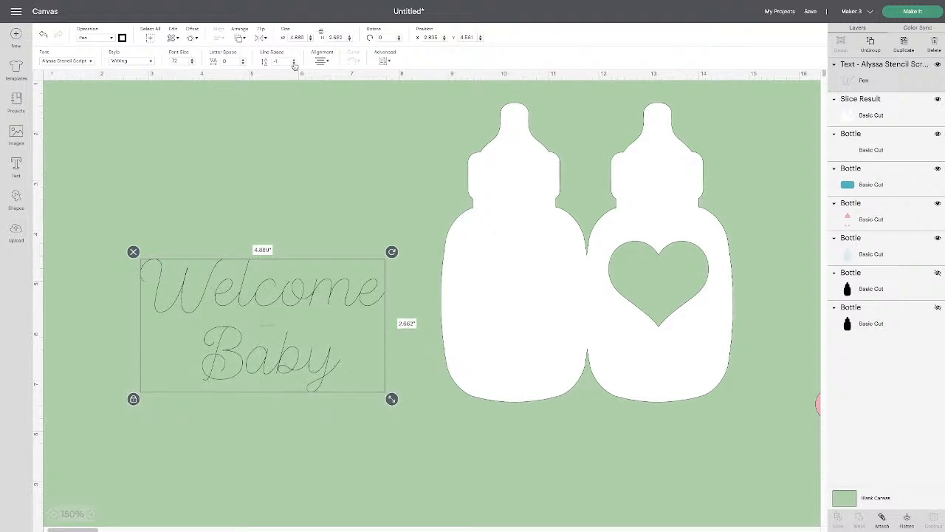
{"action": "left_click", "coordinate": [293, 65]}
{"action": "left_click", "coordinate": [294, 65]}
{"action": "left_click", "coordinate": [293, 65]}
{"action": "left_click", "coordinate": [293, 65]}
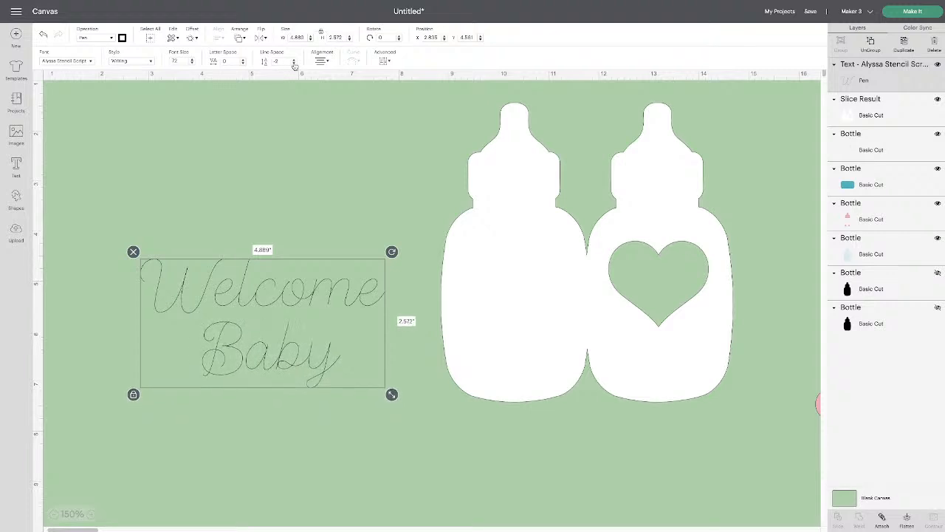
{"action": "left_click", "coordinate": [293, 65]}
{"action": "left_click", "coordinate": [294, 65]}
{"action": "left_click", "coordinate": [293, 65]}
{"action": "left_click", "coordinate": [294, 65]}
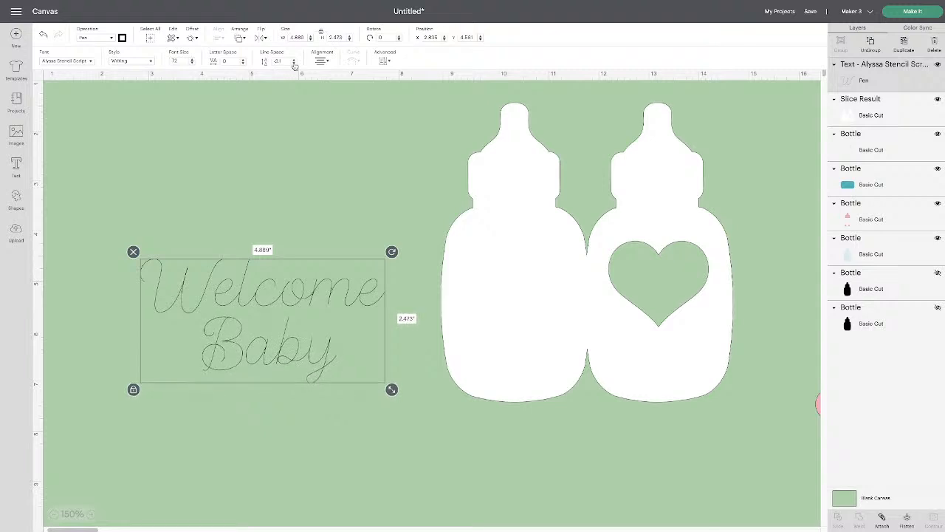
{"action": "left_click", "coordinate": [294, 65]}
{"action": "left_click", "coordinate": [294, 65]}
{"action": "left_click", "coordinate": [294, 65]}
{"action": "left_click", "coordinate": [294, 64]}
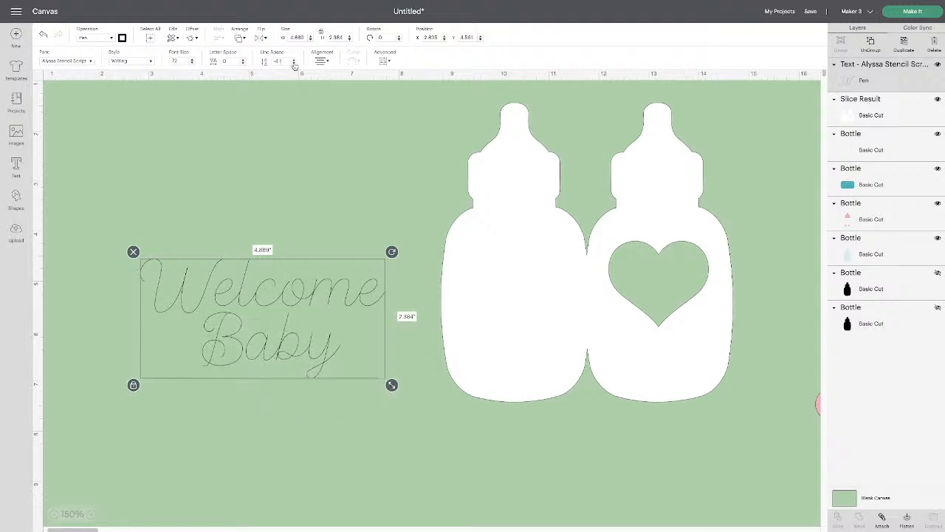
{"action": "left_click", "coordinate": [294, 65]}
{"action": "left_click", "coordinate": [294, 65]}
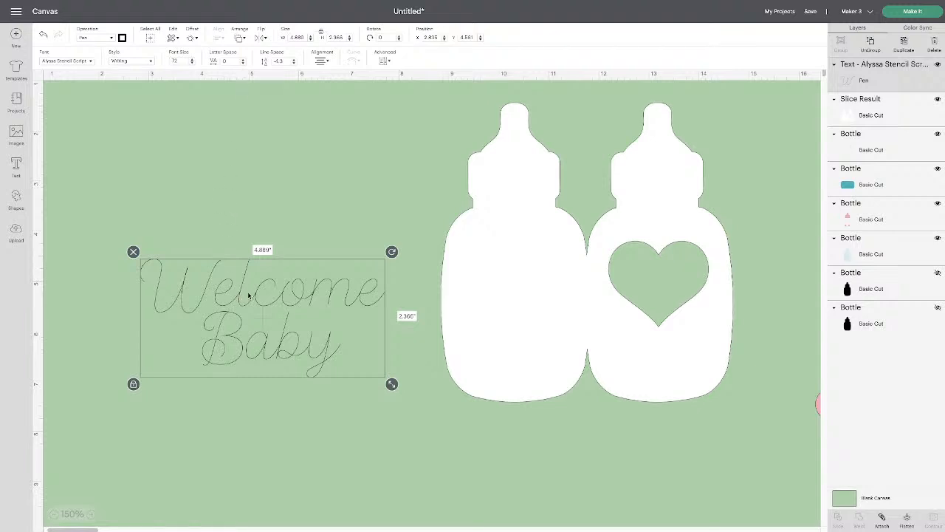
Increase the letter space of the "Welcome Baby" text to 1.3
{"action": "left_click", "coordinate": [243, 60]}
{"action": "left_click", "coordinate": [242, 60]}
{"action": "left_click", "coordinate": [243, 60]}
{"action": "left_click", "coordinate": [244, 60]}
{"action": "left_click", "coordinate": [244, 60]}
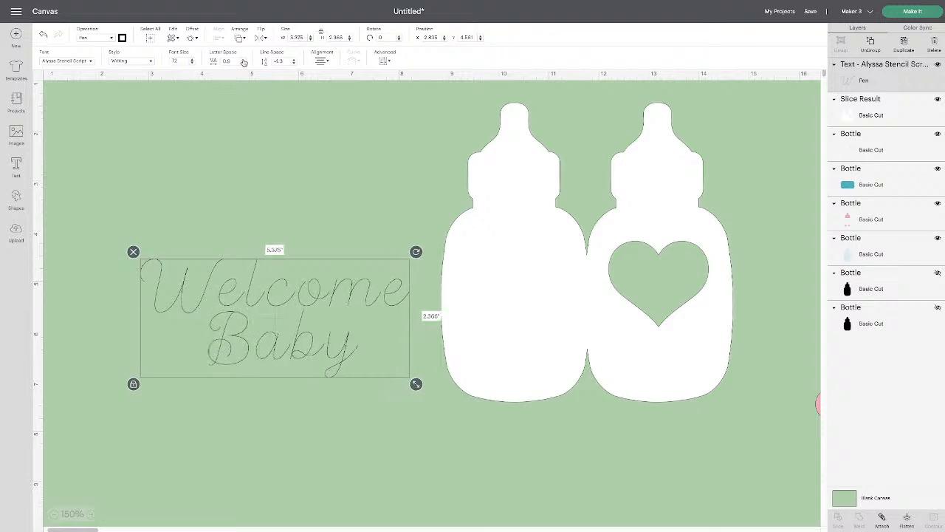
{"action": "left_click", "coordinate": [244, 60]}
{"action": "left_click", "coordinate": [244, 60]}
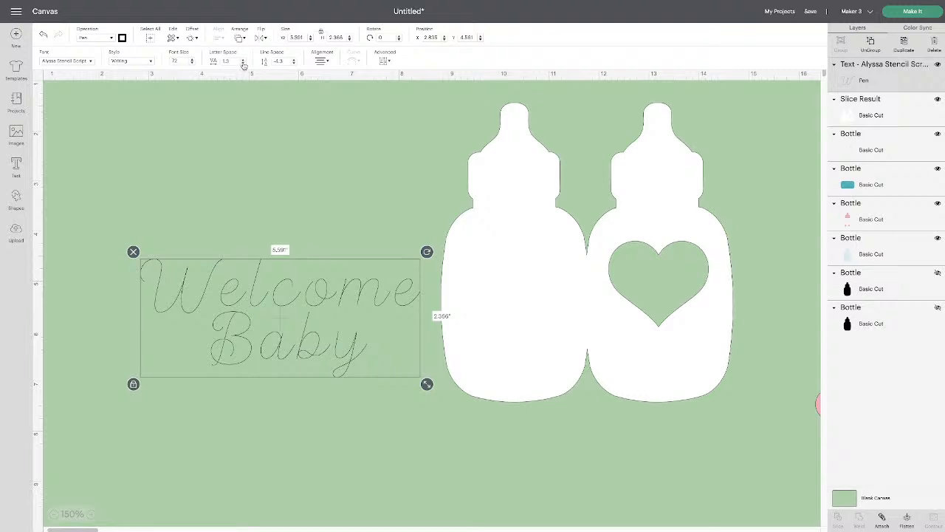
Reset the letter space of the "Welcome Baby" text to 0 and leave the text deselected
{"action": "left_click", "coordinate": [242, 64]}
{"action": "left_click", "coordinate": [243, 65]}
{"action": "left_click", "coordinate": [243, 64]}
{"action": "left_click", "coordinate": [242, 64]}
{"action": "left_click", "coordinate": [243, 65]}
{"action": "left_click", "coordinate": [243, 64]}
{"action": "left_click", "coordinate": [243, 64]}
{"action": "left_click", "coordinate": [242, 65]}
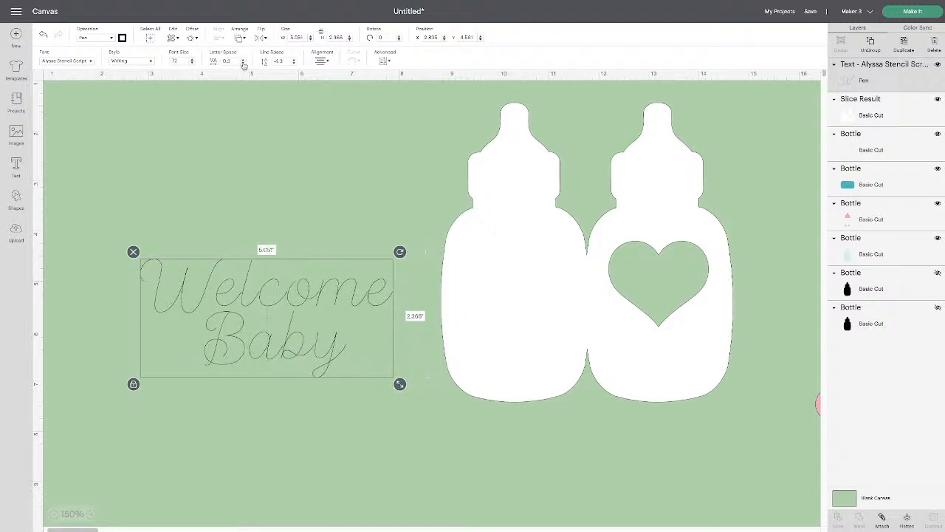
{"action": "left_click", "coordinate": [243, 65]}
{"action": "left_click", "coordinate": [243, 64]}
{"action": "left_click", "coordinate": [243, 64]}
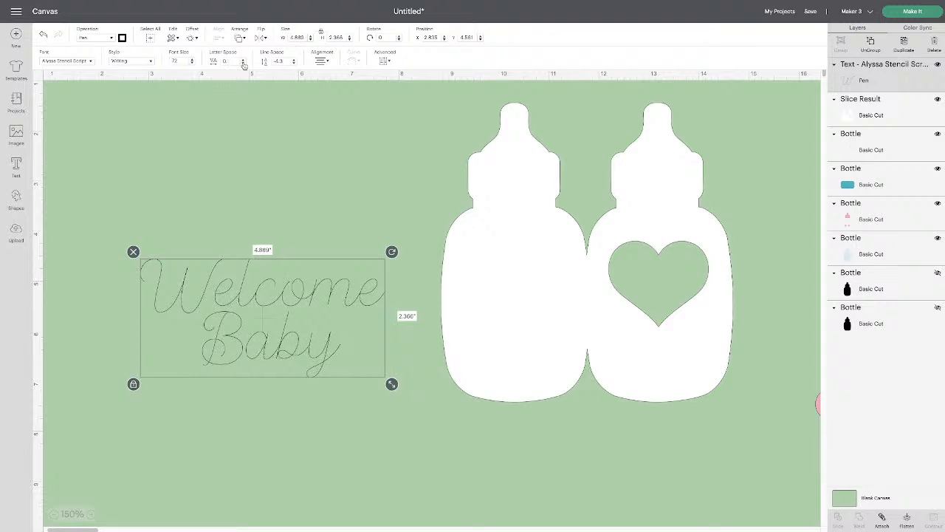
{"action": "left_click", "coordinate": [266, 113]}
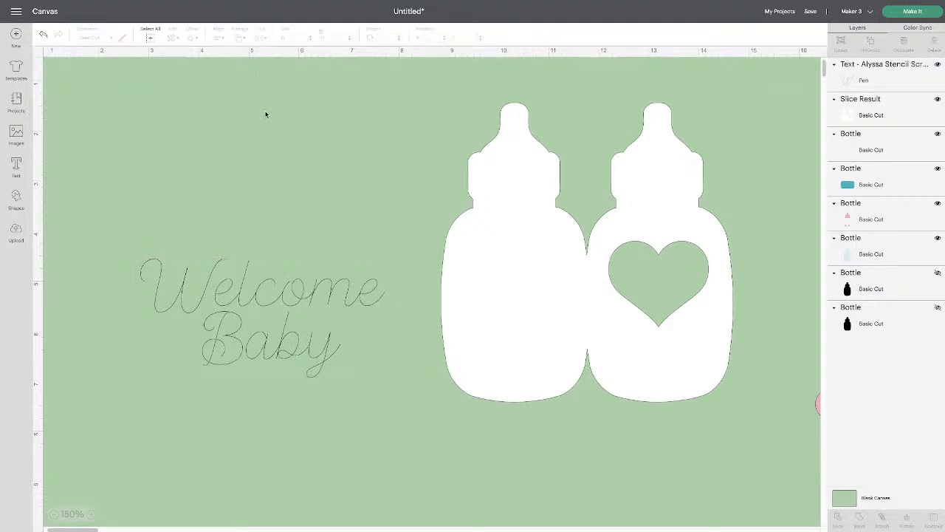
{"action": "left_click", "coordinate": [256, 295]}
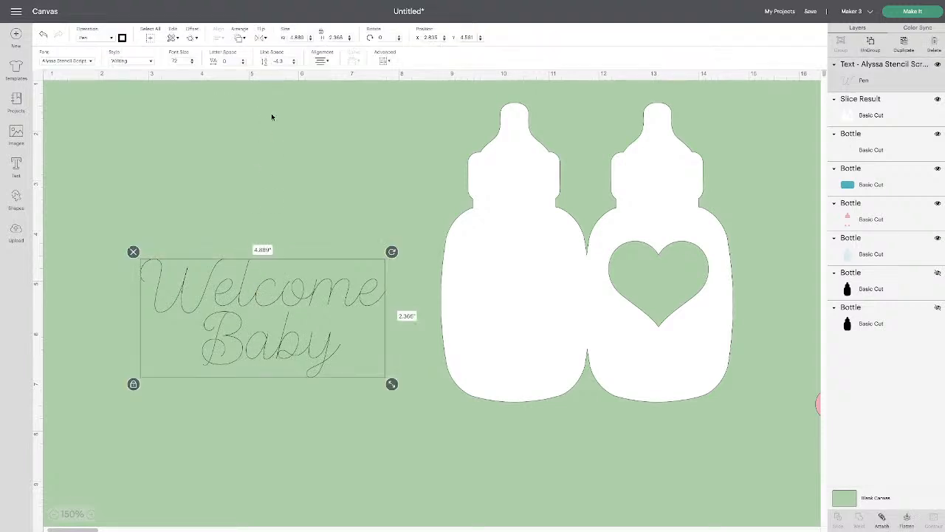
{"action": "left_click", "coordinate": [272, 132]}
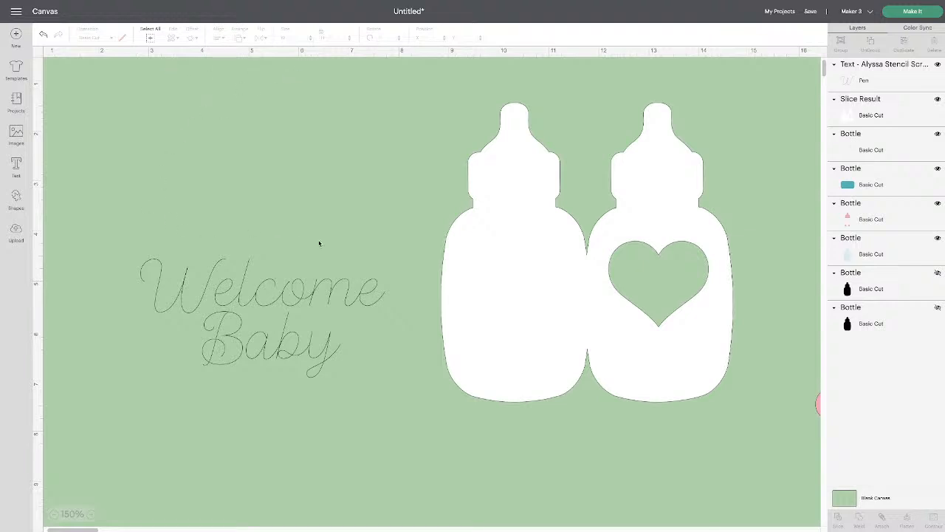
Ungroup the "Welcome Baby" text to letters and select the first e, the o and the last e of "Welcome" individually
{"action": "left_click", "coordinate": [292, 302]}
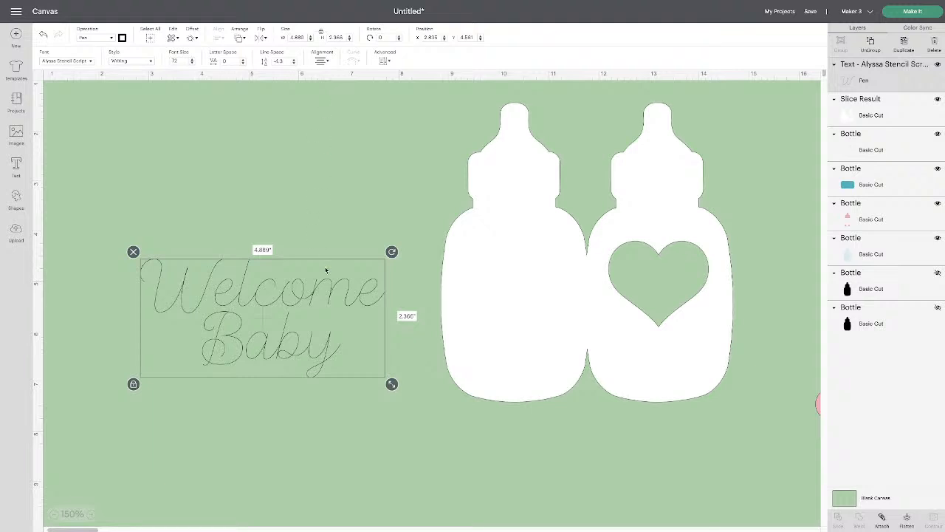
{"action": "left_click", "coordinate": [386, 61]}
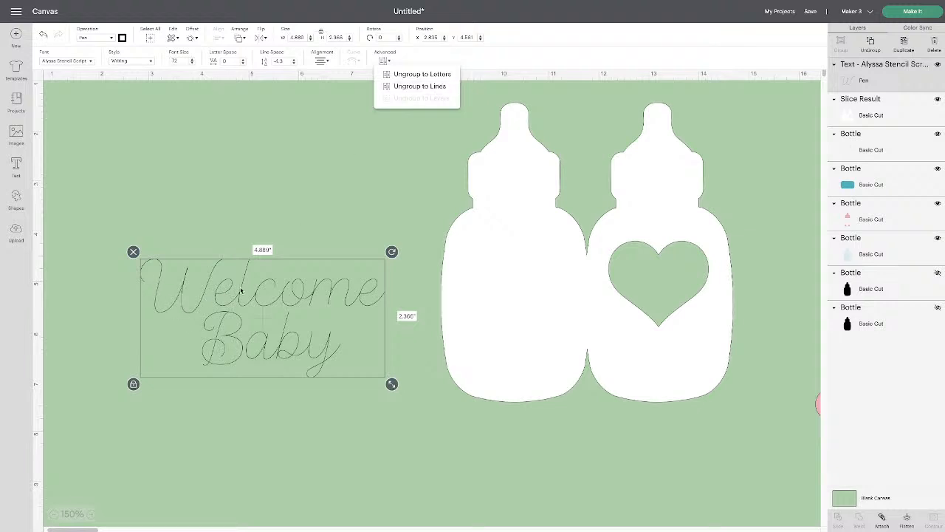
{"action": "left_click", "coordinate": [405, 75]}
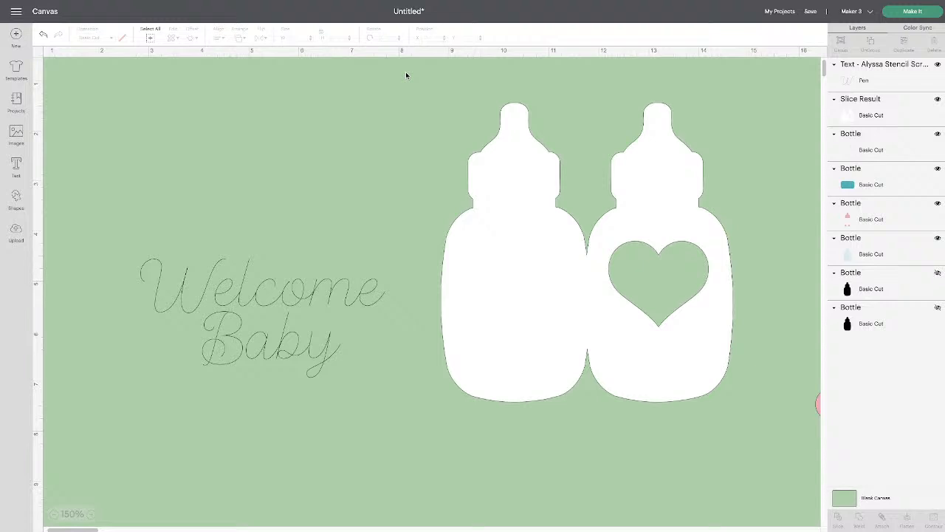
{"action": "left_click", "coordinate": [229, 294]}
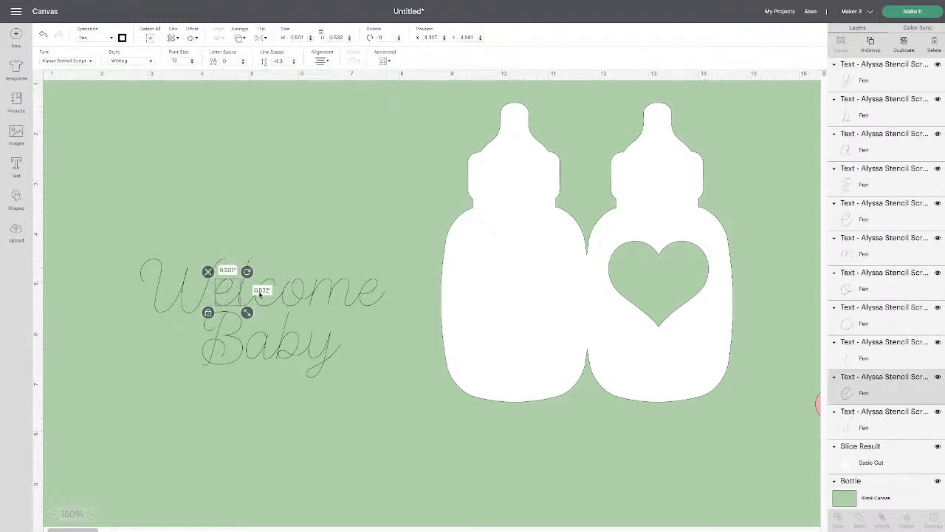
{"action": "left_click", "coordinate": [293, 295]}
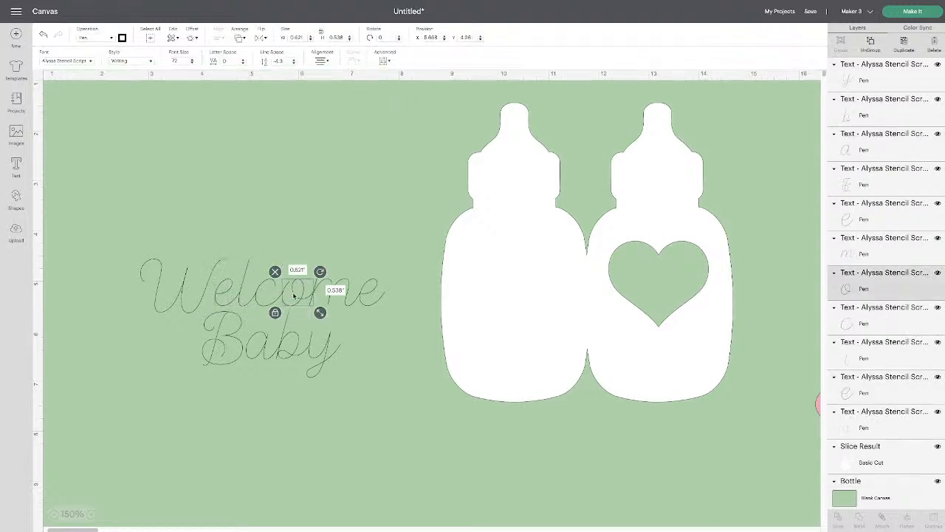
{"action": "left_click", "coordinate": [377, 301]}
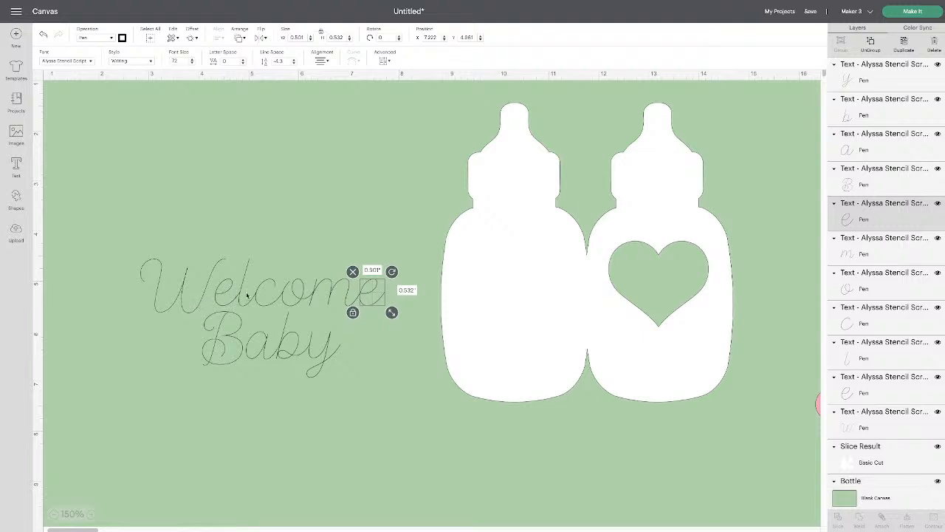
Try to ungroup the last e of "Welcome" to lines, and select the b of "Baby"
{"action": "left_click", "coordinate": [386, 62]}
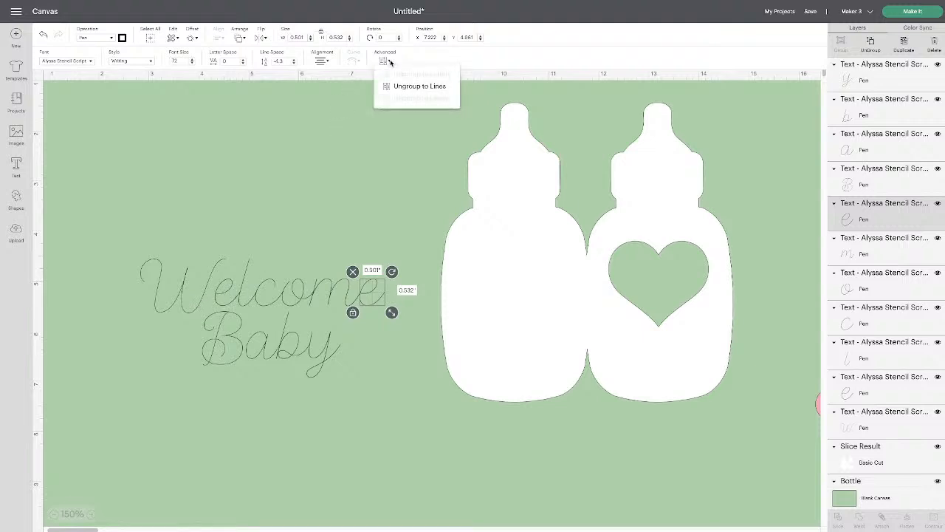
{"action": "left_click", "coordinate": [403, 88]}
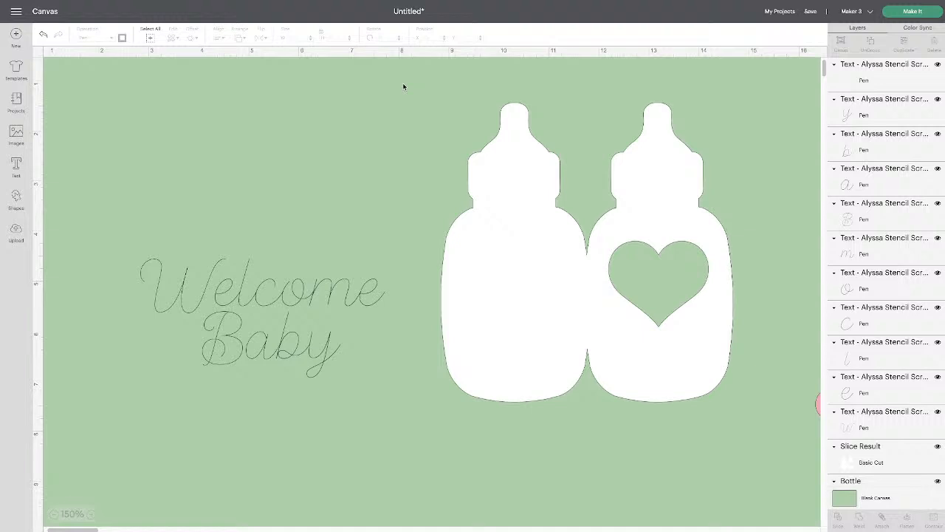
{"action": "left_click", "coordinate": [278, 351]}
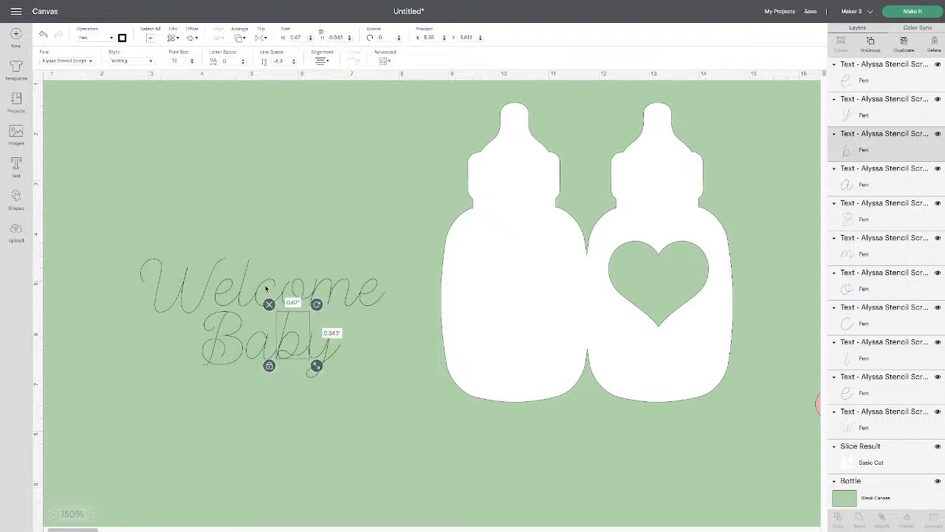
Undo both ungroupings of the "Welcome Baby" text, restoring it as one text layer with letter space 0
{"action": "scroll", "coordinate": [281, 237], "scroll_direction": "down", "scroll_amount": 1}
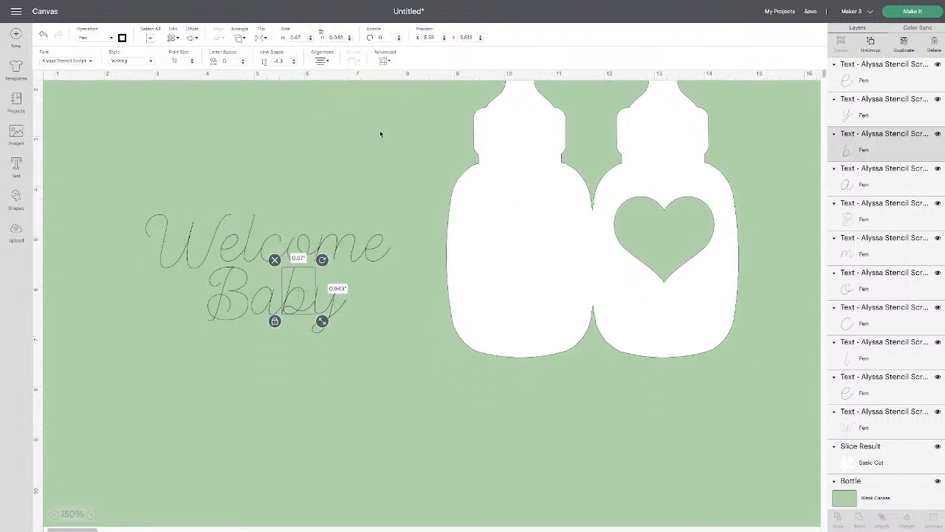
{"action": "scroll", "coordinate": [362, 126], "scroll_direction": "up", "scroll_amount": 2}
{"action": "left_click", "coordinate": [43, 34]}
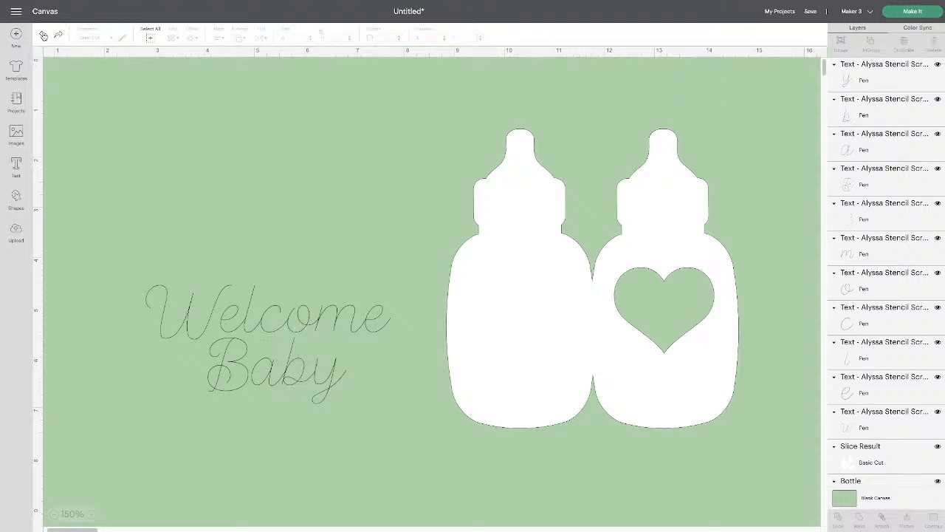
{"action": "left_click", "coordinate": [43, 35]}
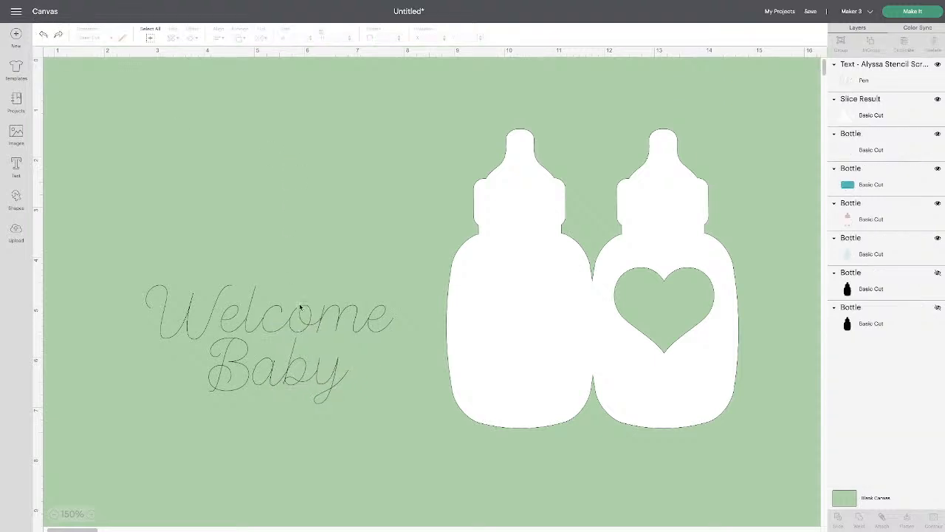
{"action": "left_click", "coordinate": [58, 35]}
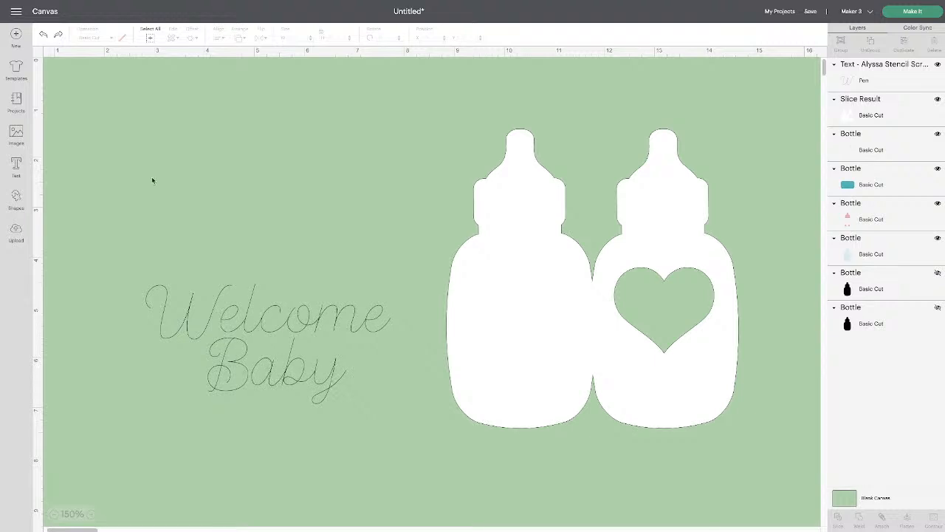
Scale the "Welcome Baby" text down to about 1.9 in wide by 0.92 in high and move it lower on the canvas
{"action": "left_click", "coordinate": [298, 333]}
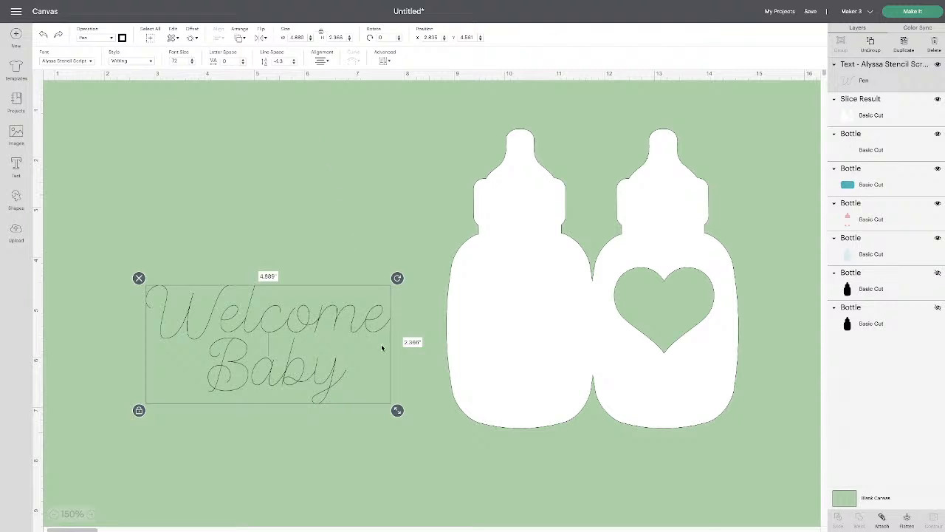
{"action": "left_click_drag", "start_coordinate": [397, 409], "coordinate": [355, 353]}
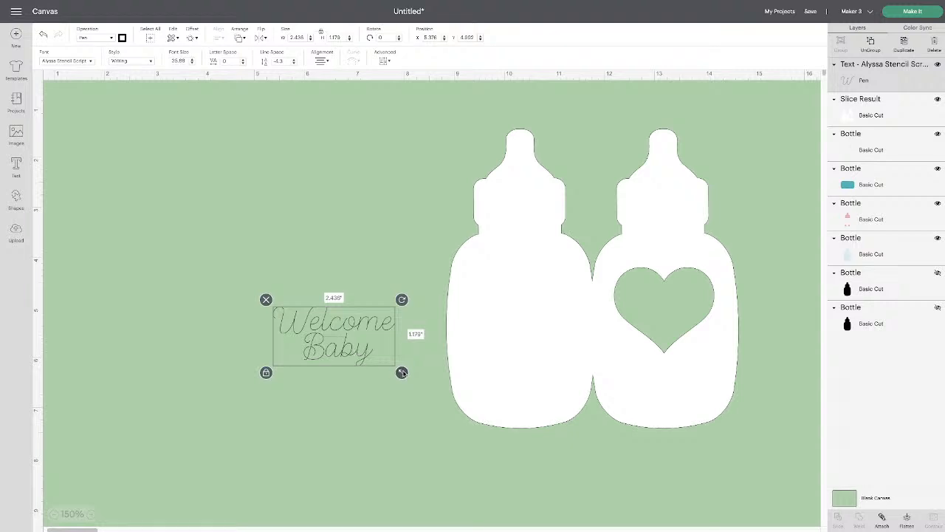
{"action": "left_click_drag", "start_coordinate": [402, 372], "coordinate": [343, 458]}
Move the joined bottles to about X 3.56, Y 0.36 and place the "Welcome Baby" text beside them at about X 10.06, Y 3.94
{"action": "left_click_drag", "start_coordinate": [490, 358], "coordinate": [230, 299]}
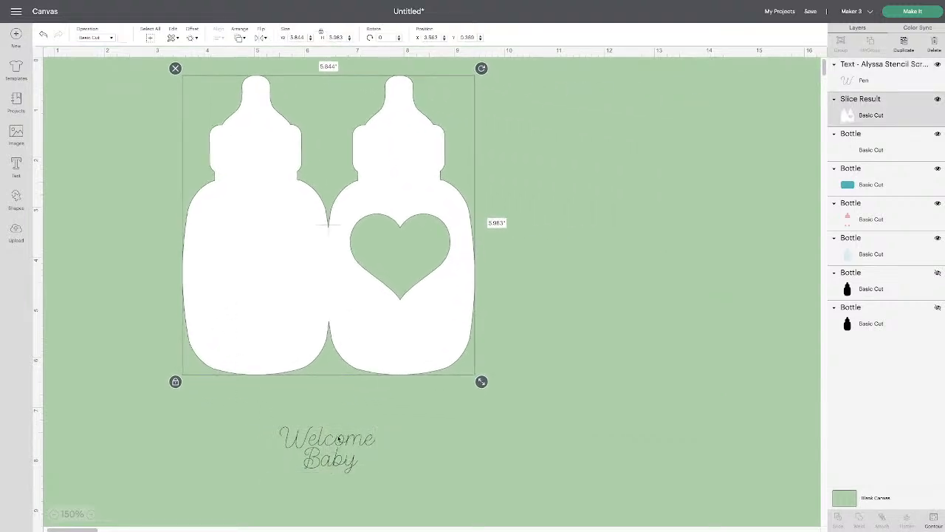
{"action": "left_click_drag", "start_coordinate": [337, 439], "coordinate": [565, 267]}
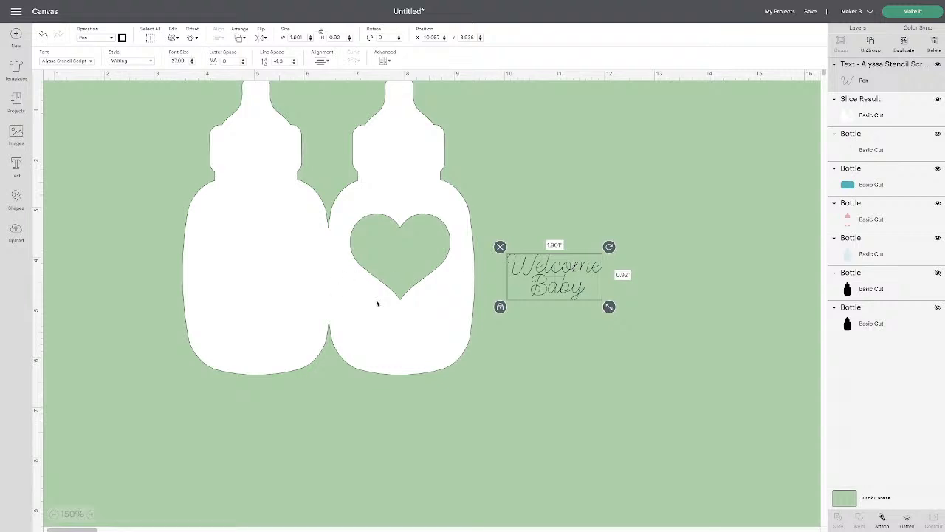
Resize the "Welcome Baby" text to about 2.51 in wide by 1.22 in high and place it below the heart at about X 6.67, Y 4.96
{"action": "mouse_move", "coordinate": [609, 307]}
{"action": "left_mouse_down"}
{"action": "mouse_move", "coordinate": [746, 388]}
{"action": "mouse_move", "coordinate": [586, 298]}
{"action": "mouse_move", "coordinate": [739, 369]}
{"action": "mouse_move", "coordinate": [586, 305]}
{"action": "mouse_move", "coordinate": [601, 301]}
{"action": "left_mouse_up"}
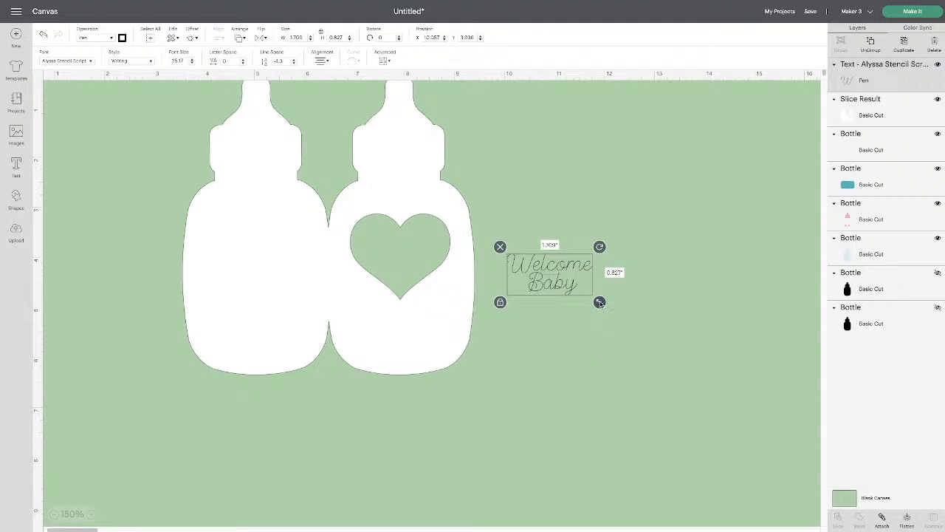
{"action": "left_click_drag", "start_coordinate": [599, 302], "coordinate": [421, 352]}
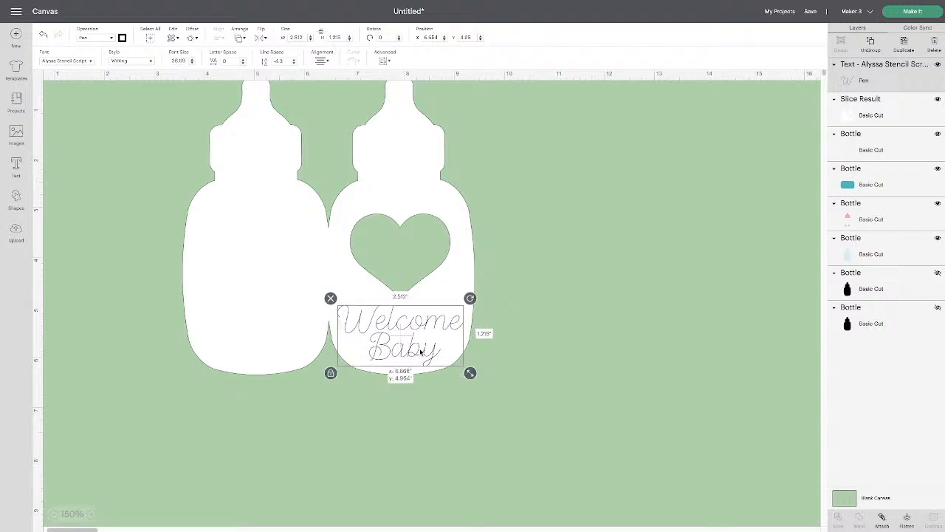
{"action": "left_click", "coordinate": [526, 327]}
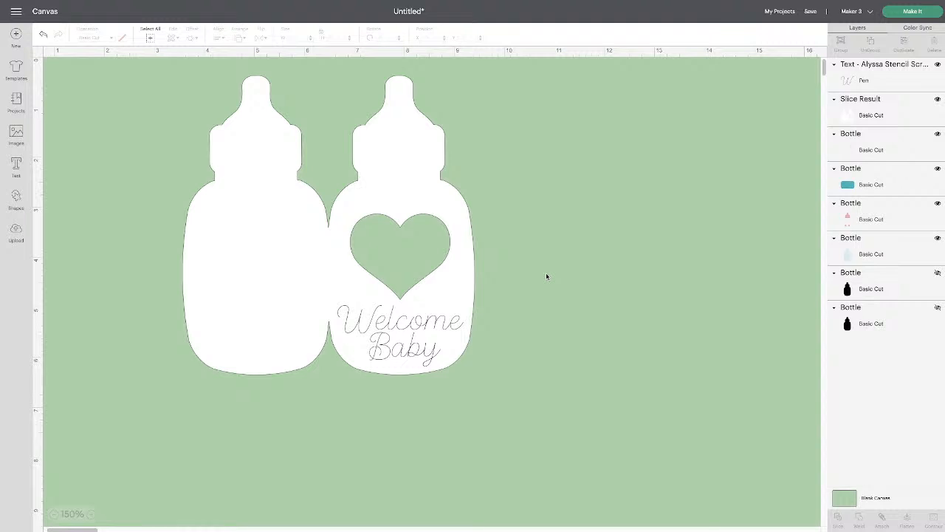
Set the machine to Cricut Maker and open the mat preview for the project
{"action": "left_click", "coordinate": [869, 13]}
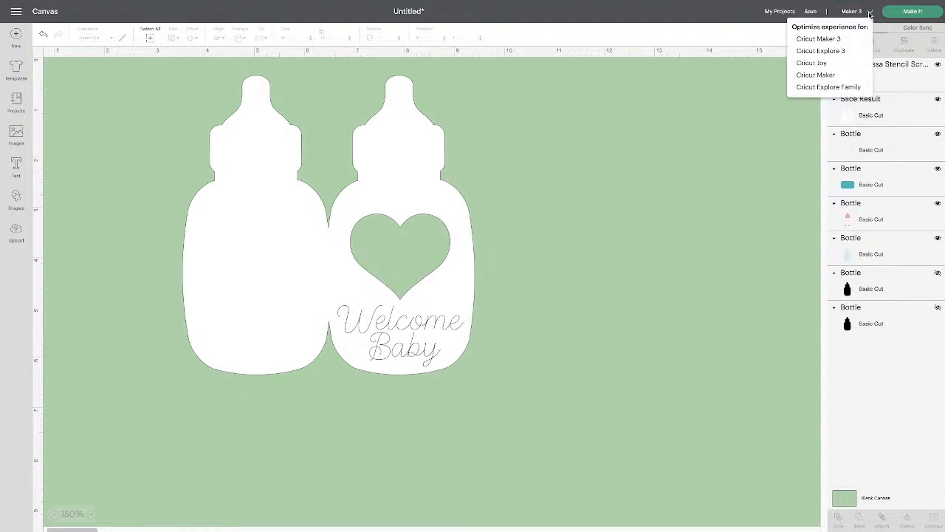
{"action": "left_click", "coordinate": [830, 75]}
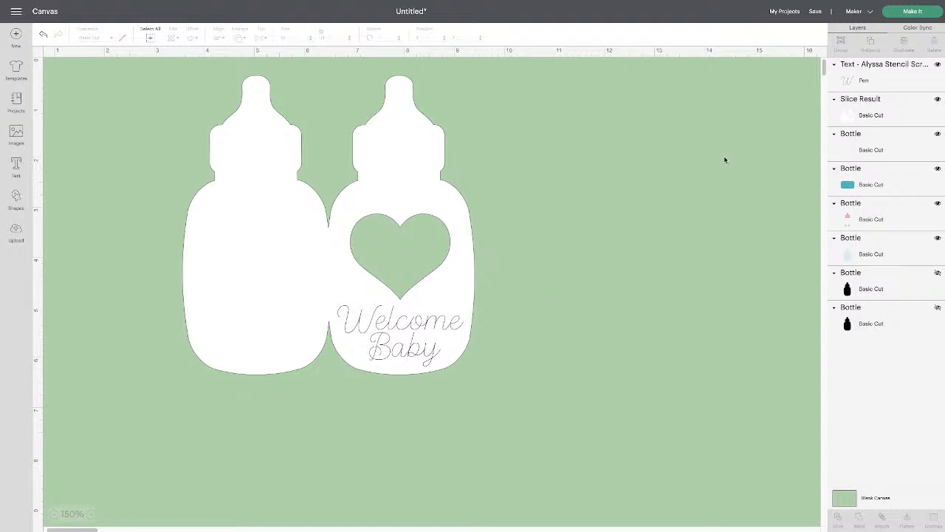
{"action": "left_click", "coordinate": [914, 13]}
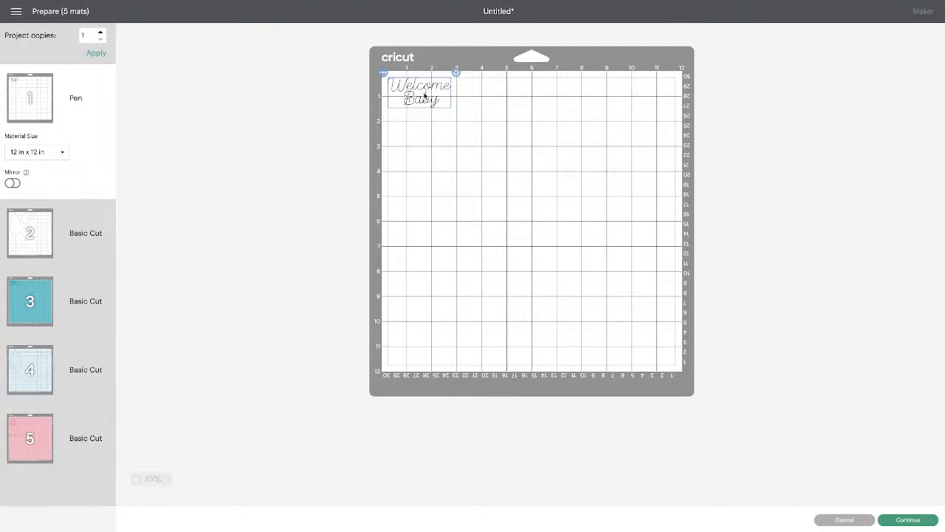
Examine how the writing and the cut shapes are distributed over the separate mats, and return to the canvas
{"action": "left_click", "coordinate": [43, 235]}
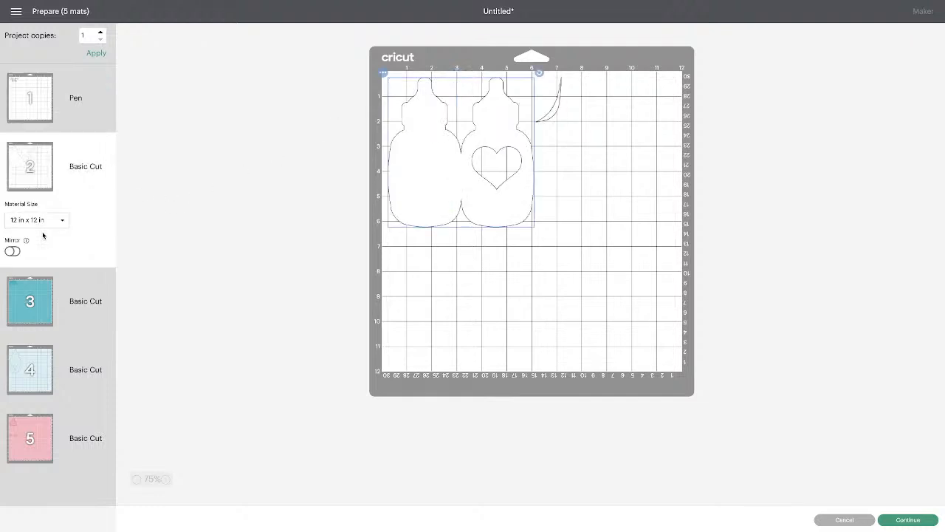
{"action": "left_click", "coordinate": [43, 92]}
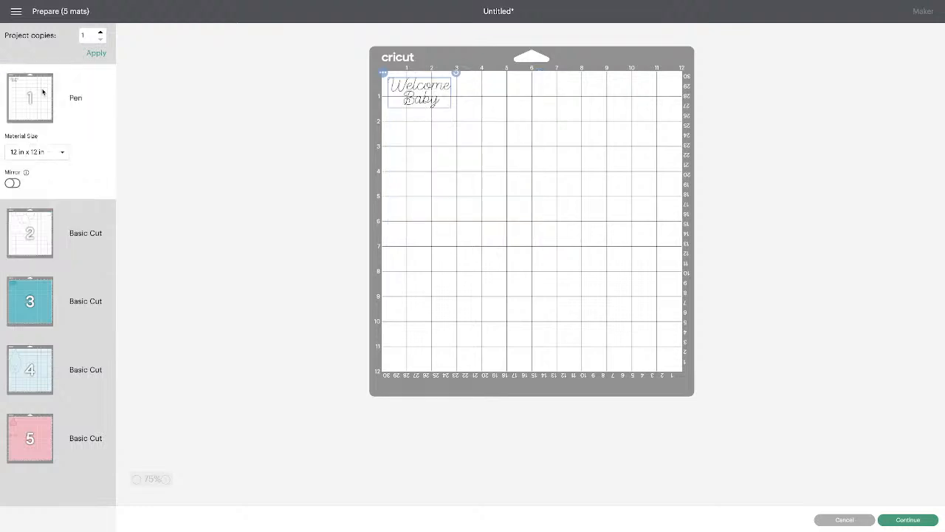
{"action": "left_click", "coordinate": [41, 229]}
{"action": "left_click", "coordinate": [42, 102]}
{"action": "left_click", "coordinate": [43, 247]}
{"action": "left_click", "coordinate": [39, 297]}
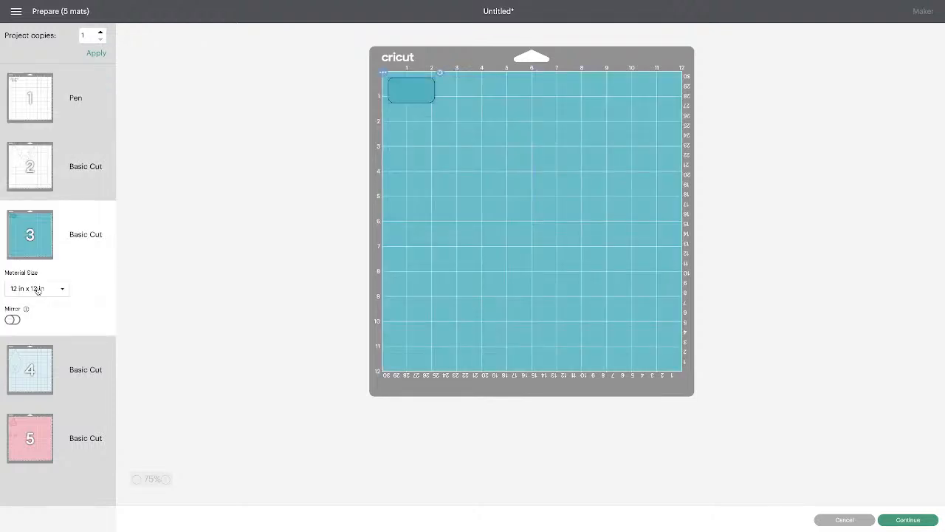
{"action": "left_click", "coordinate": [41, 369]}
{"action": "left_click", "coordinate": [38, 438]}
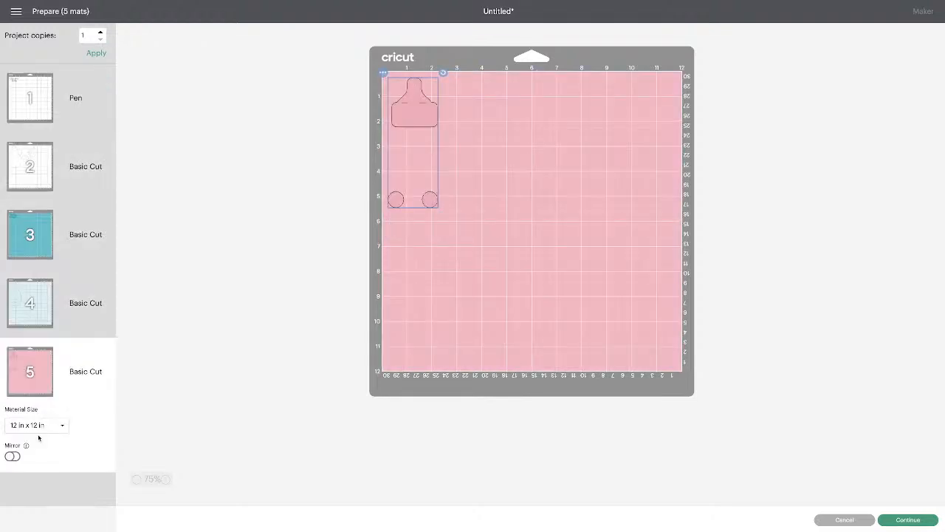
{"action": "left_click", "coordinate": [43, 116]}
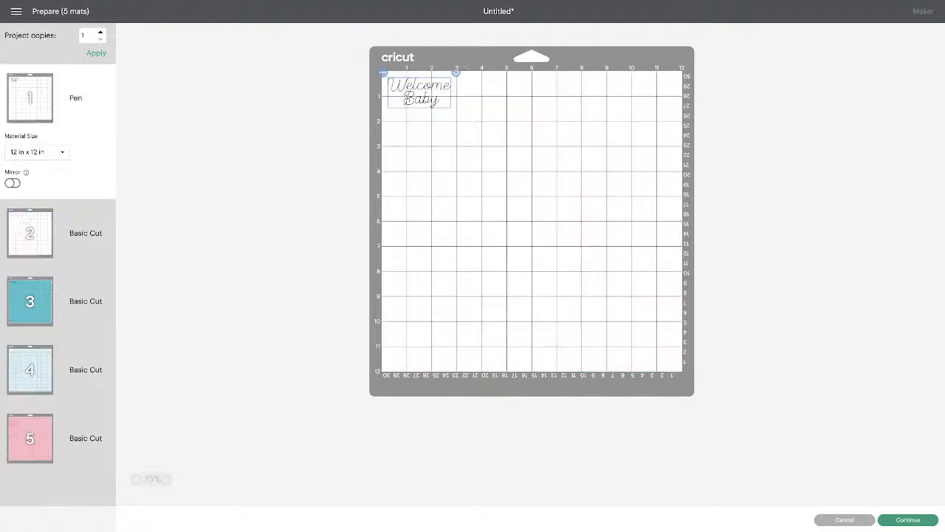
{"action": "left_click", "coordinate": [851, 521]}
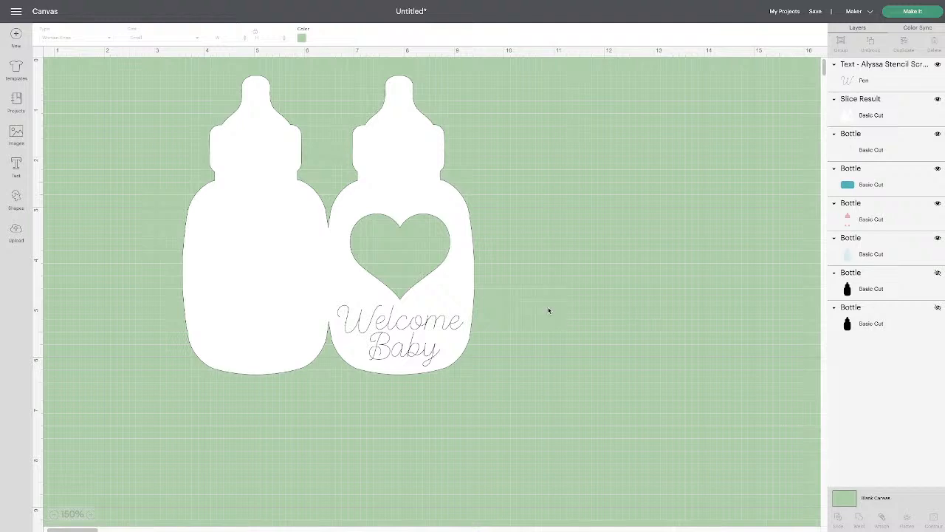
{"action": "left_click", "coordinate": [440, 325]}
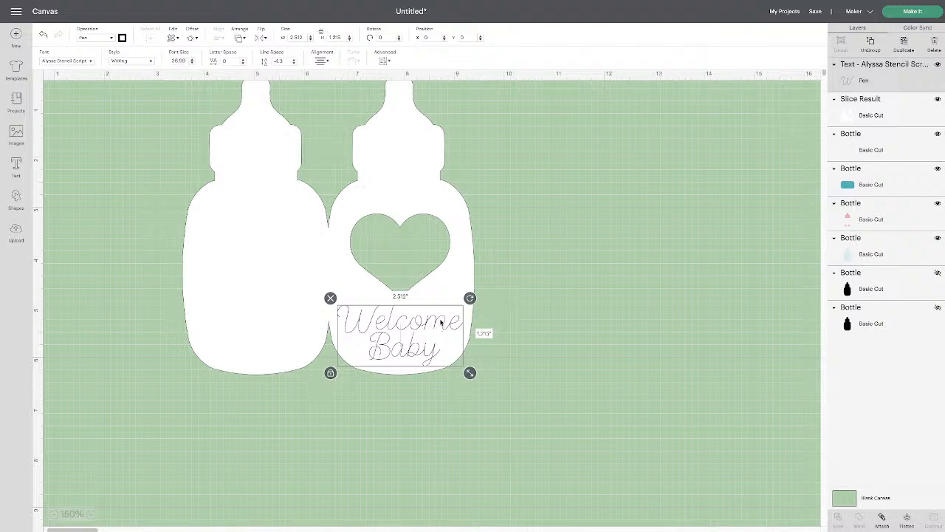
{"action": "left_click", "coordinate": [453, 287]}
{"action": "left_click", "coordinate": [519, 300]}
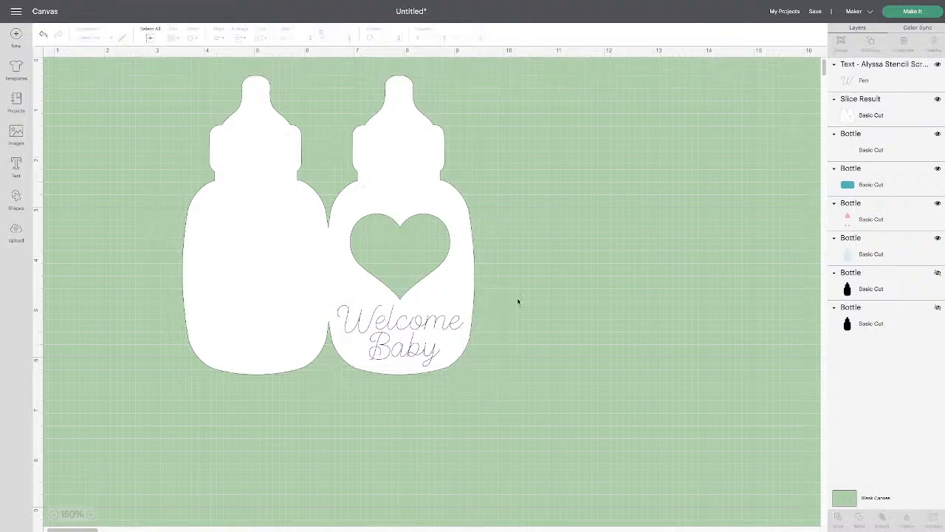
{"action": "left_click", "coordinate": [434, 323]}
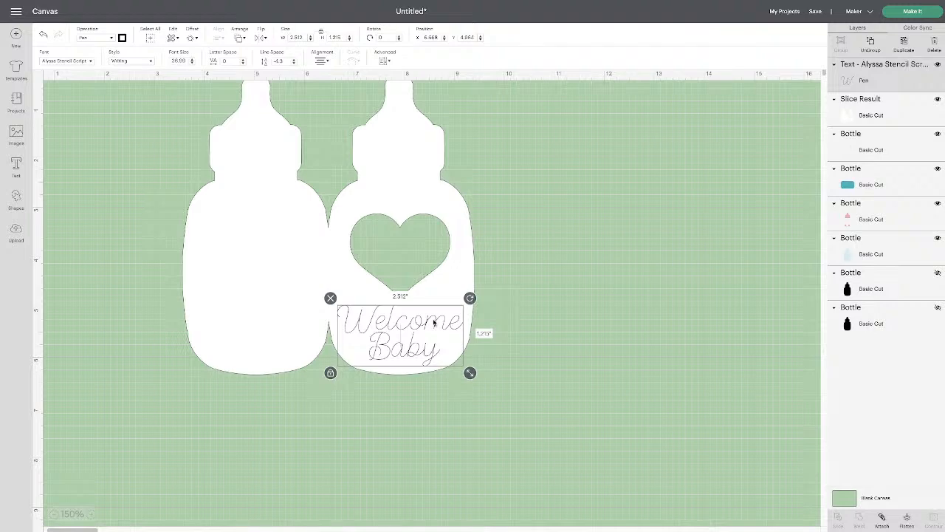
{"action": "left_click", "coordinate": [510, 322]}
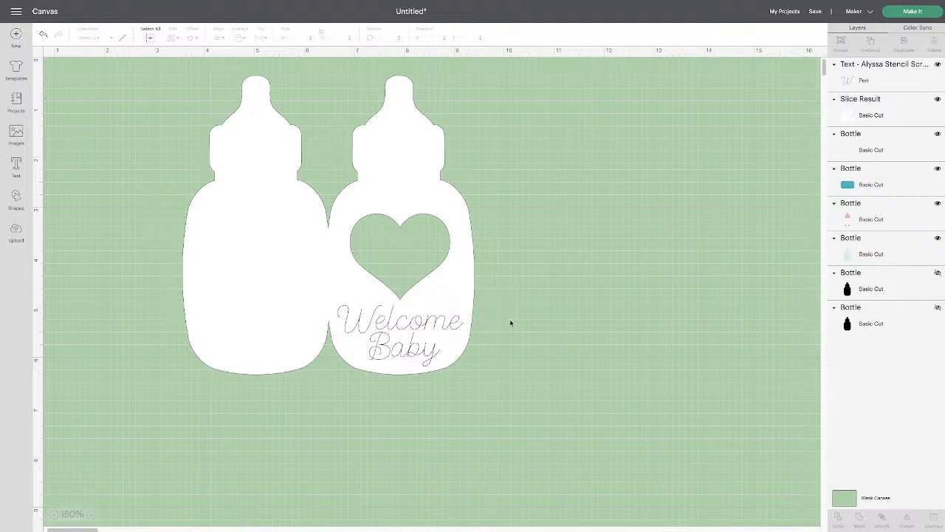
Attach the "Welcome Baby" text to the joined bottles so the writing keeps its place on the card
{"action": "left_click", "coordinate": [411, 328]}
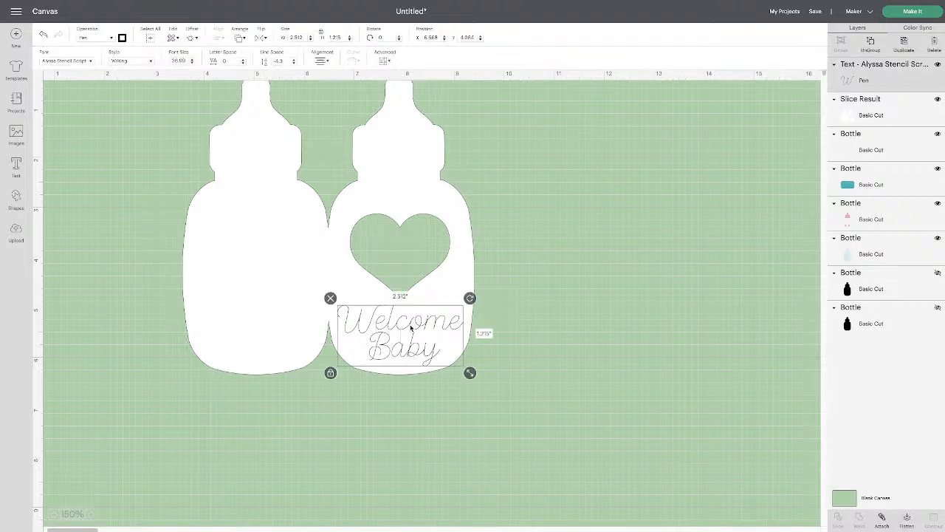
{"action": "left_click", "coordinate": [337, 256]}
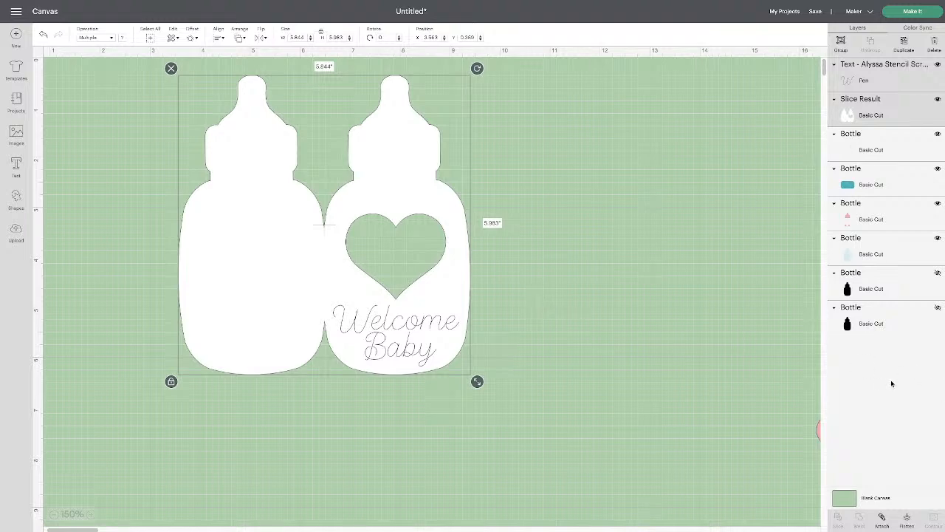
{"action": "left_click", "coordinate": [882, 520]}
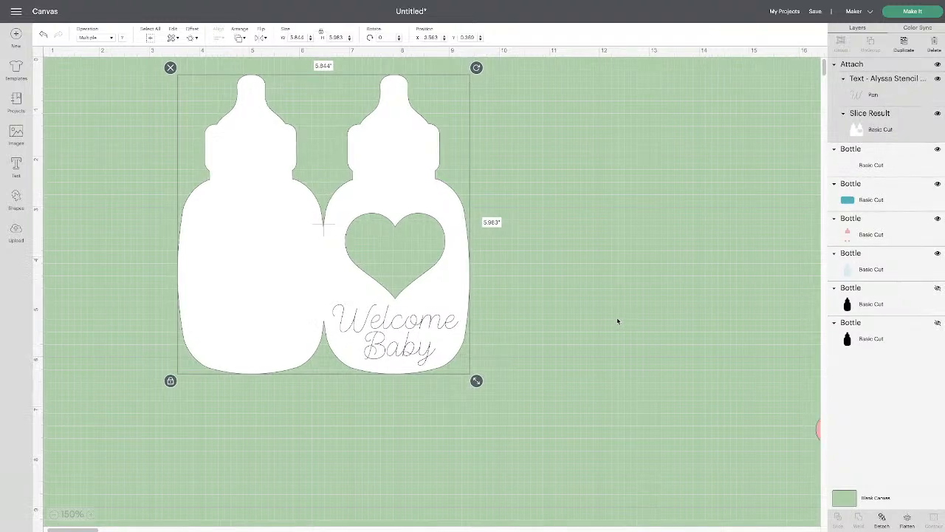
{"action": "left_click", "coordinate": [525, 299]}
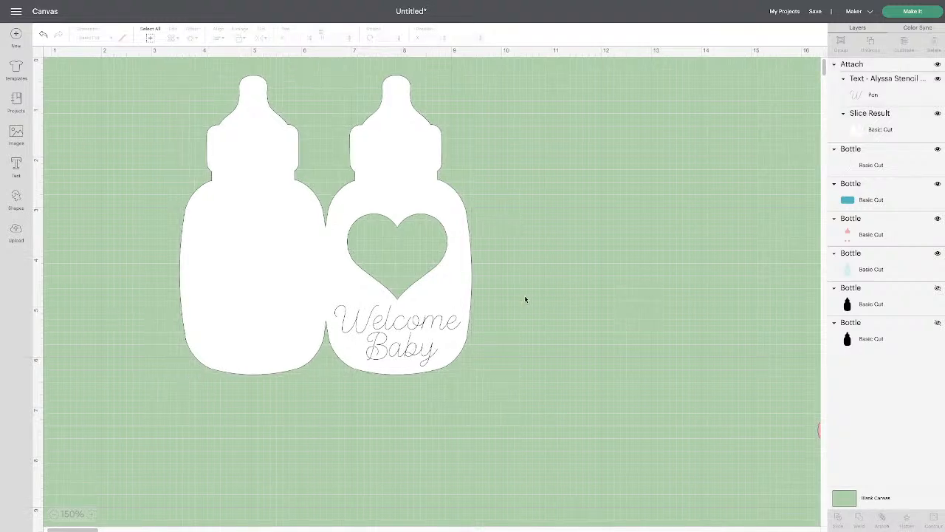
Preview the attached design on its mat, try to connect the Maker 3 Bluetooth machine, and choose to change the machine on the canvas
{"action": "scroll", "coordinate": [692, 160], "scroll_direction": "left", "scroll_amount": 1}
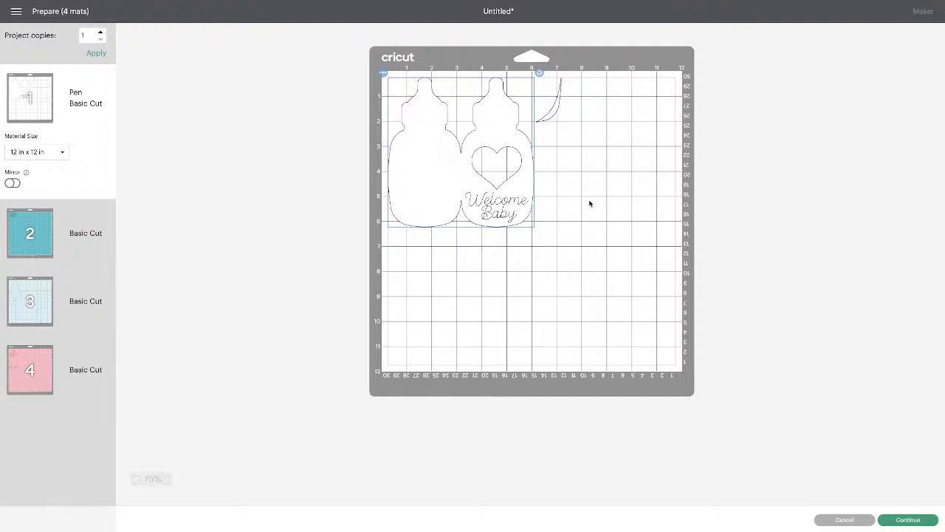
{"action": "left_click", "coordinate": [897, 519]}
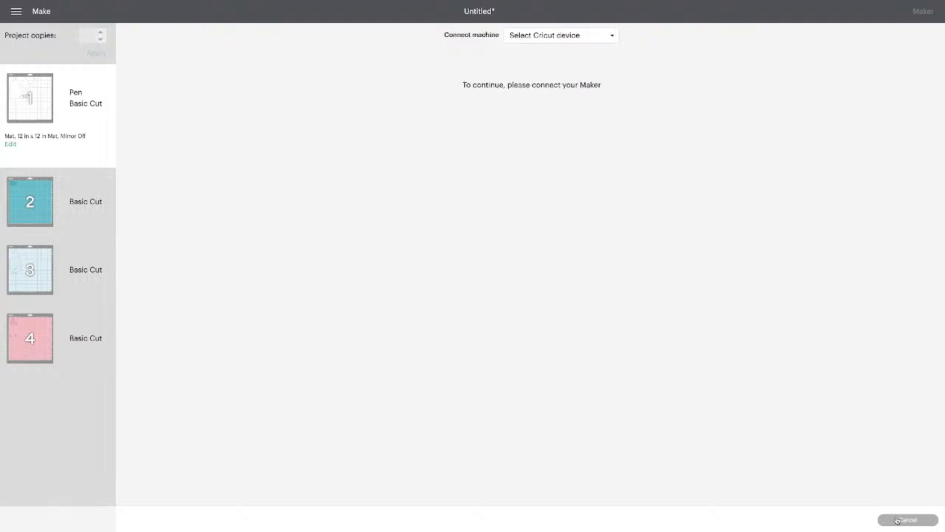
{"action": "left_click", "coordinate": [601, 42]}
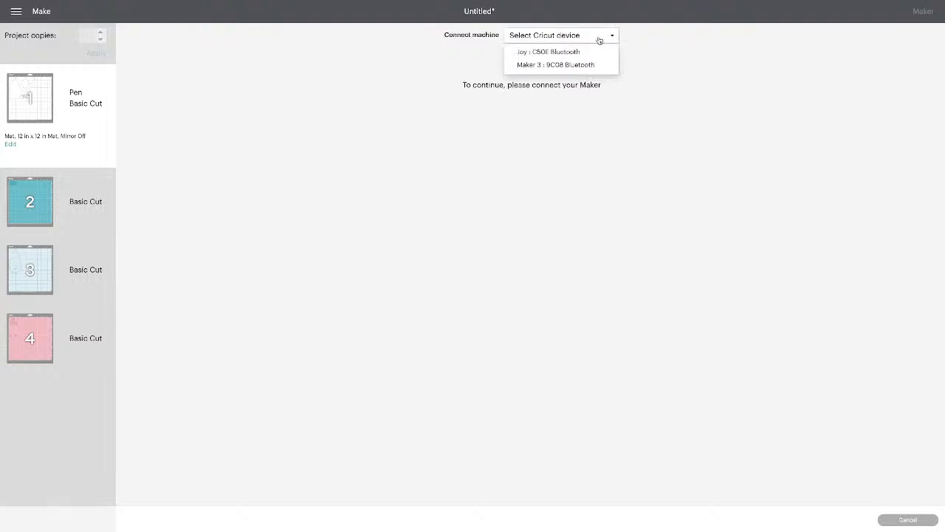
{"action": "left_click", "coordinate": [587, 64]}
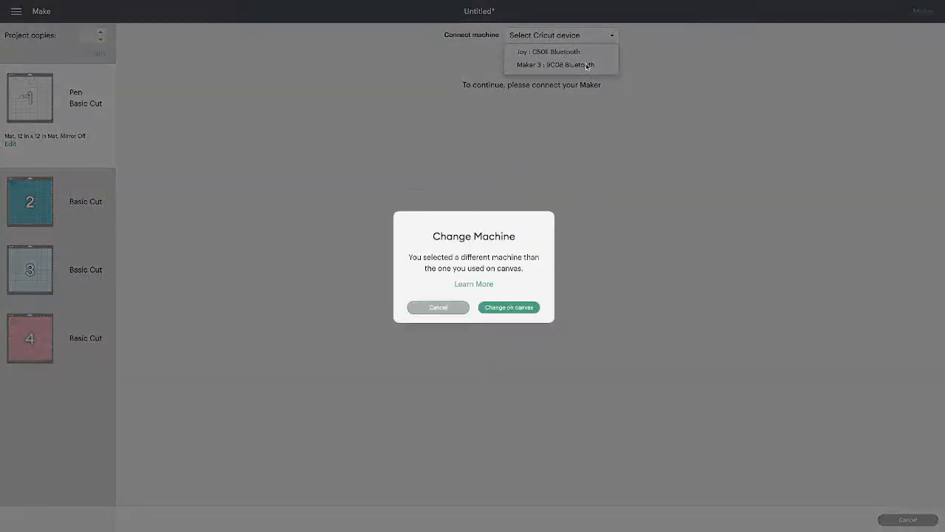
{"action": "left_click", "coordinate": [509, 308]}
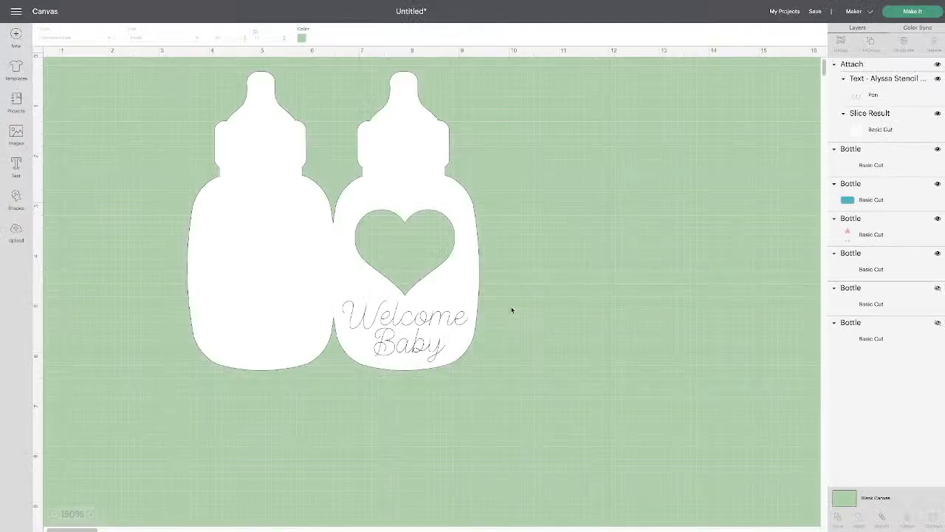
Set the machine to Cricut Maker 3 and prepare the project with all materials loaded On Mat
{"action": "left_click", "coordinate": [859, 11]}
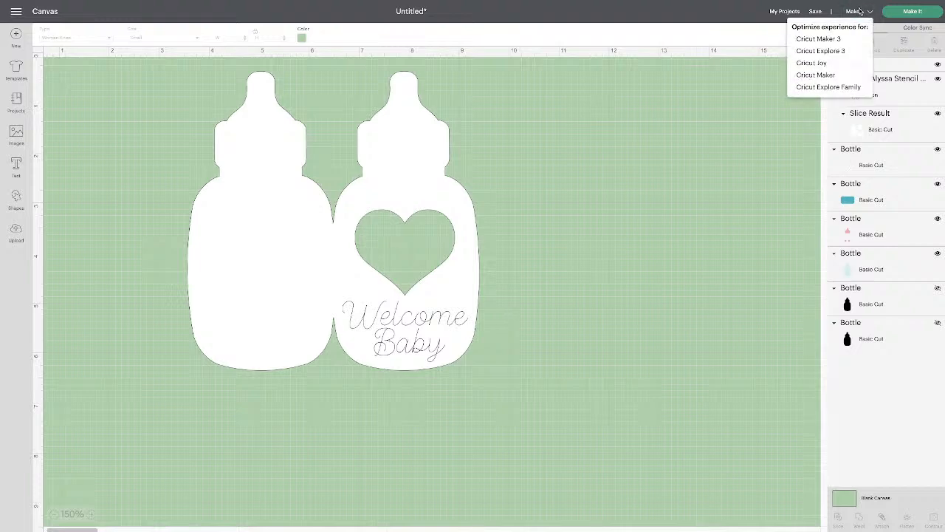
{"action": "left_click", "coordinate": [835, 39]}
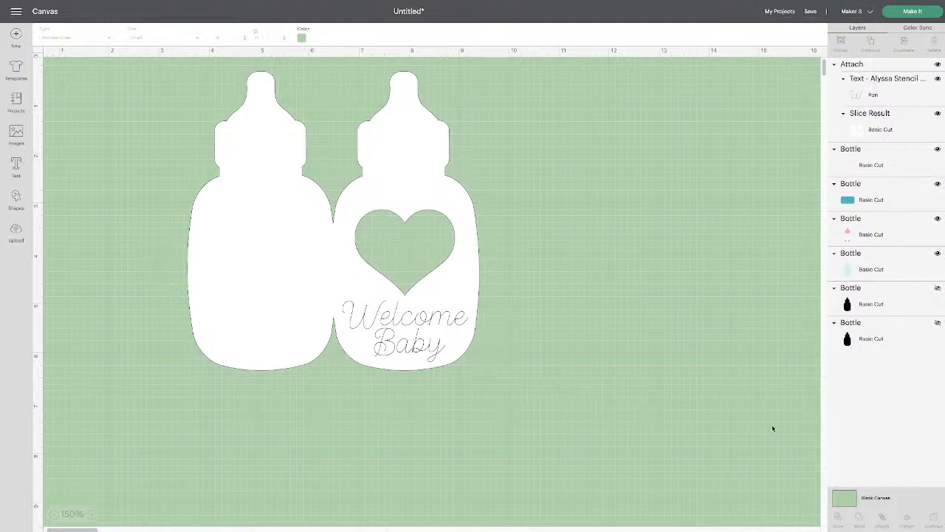
{"action": "left_click", "coordinate": [908, 13]}
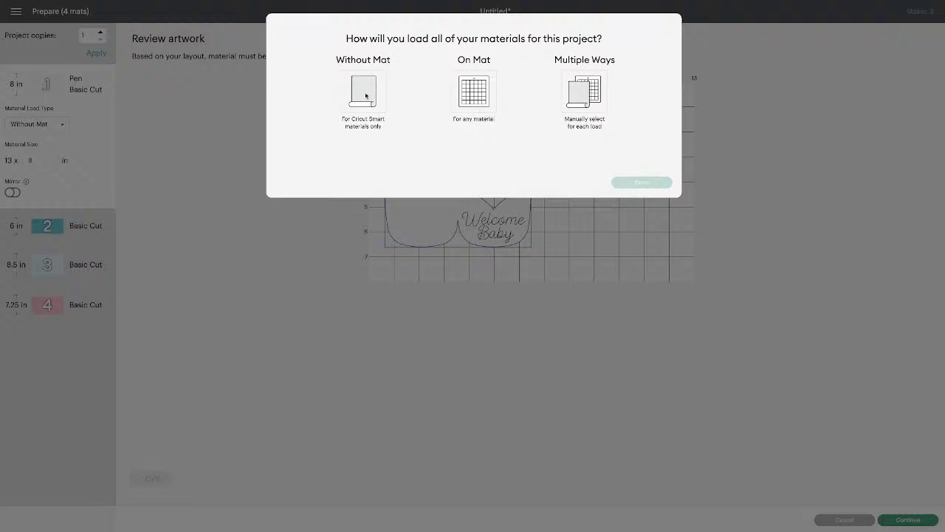
{"action": "left_click", "coordinate": [473, 92]}
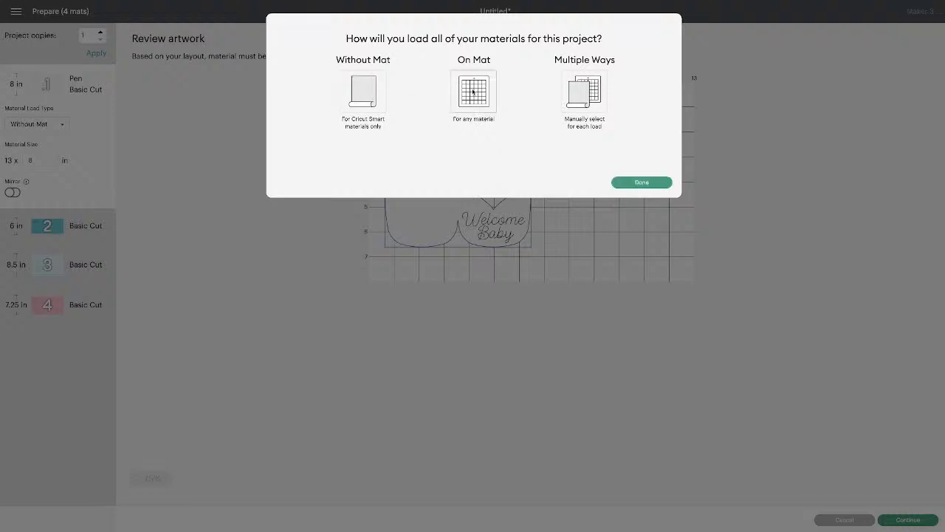
{"action": "left_click", "coordinate": [662, 184]}
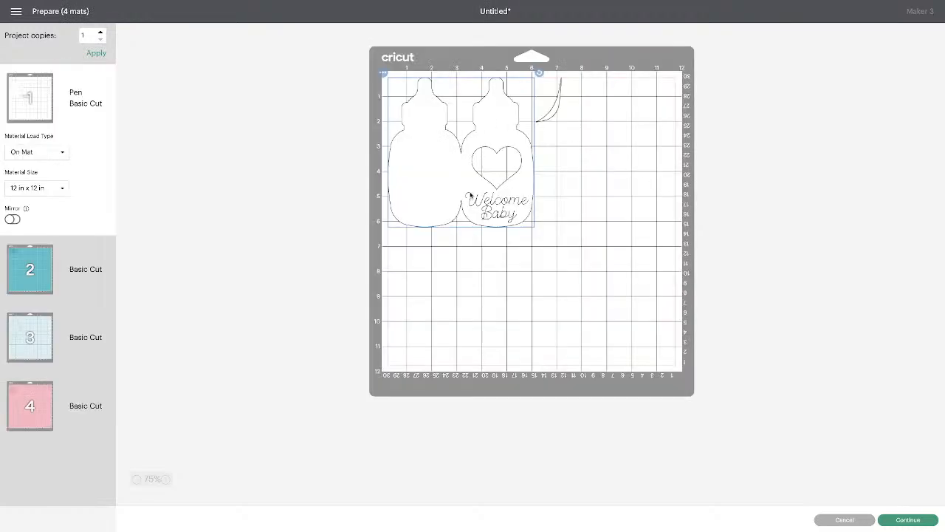
Proceed to the machine connection stage, cancel the cut, and return to the attached card design on the canvas
{"action": "left_click", "coordinate": [907, 519]}
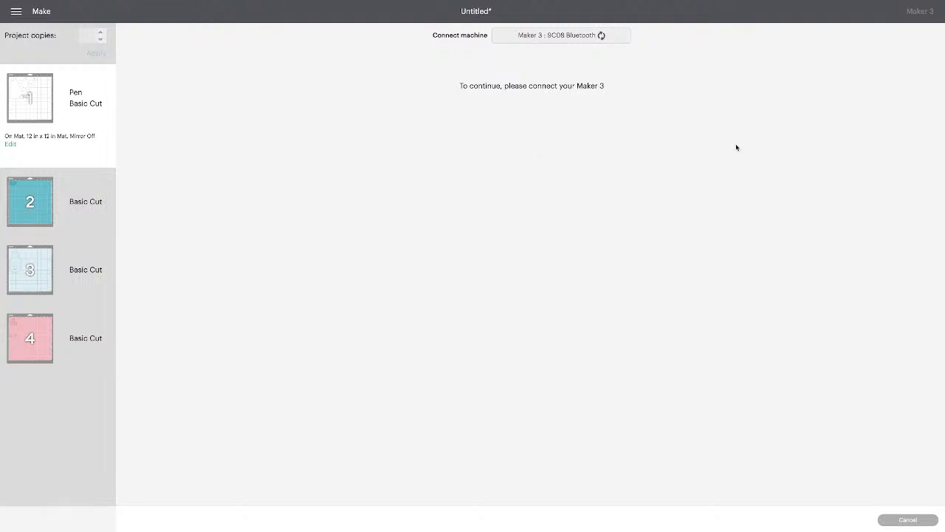
{"action": "left_click", "coordinate": [907, 519]}
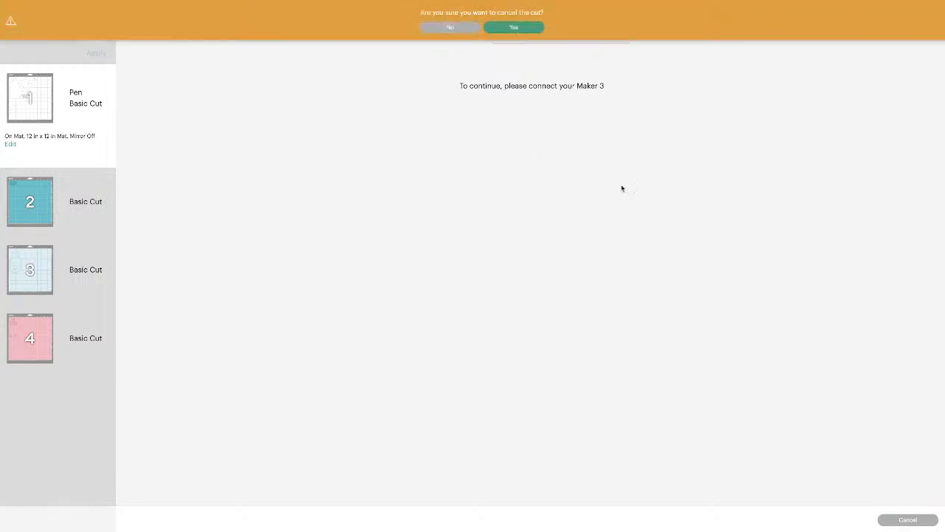
{"action": "left_click", "coordinate": [505, 28]}
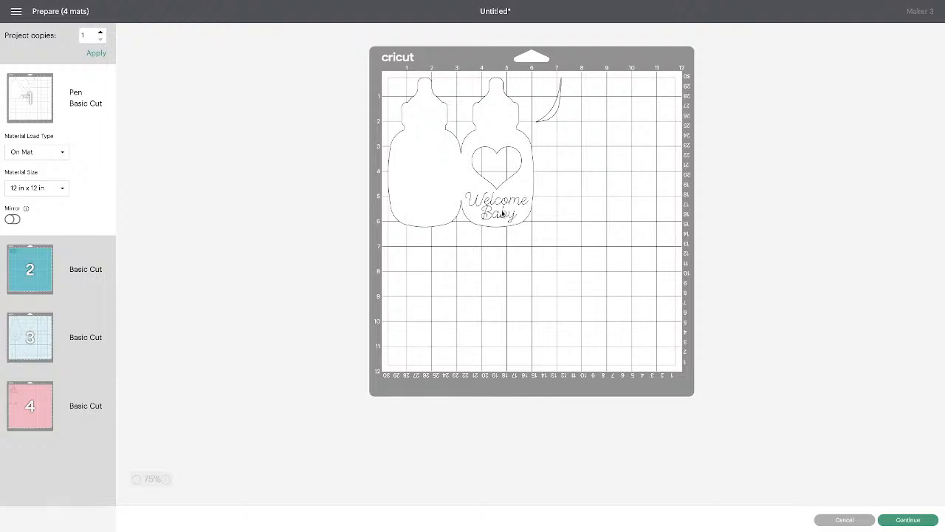
{"action": "left_click", "coordinate": [843, 519]}
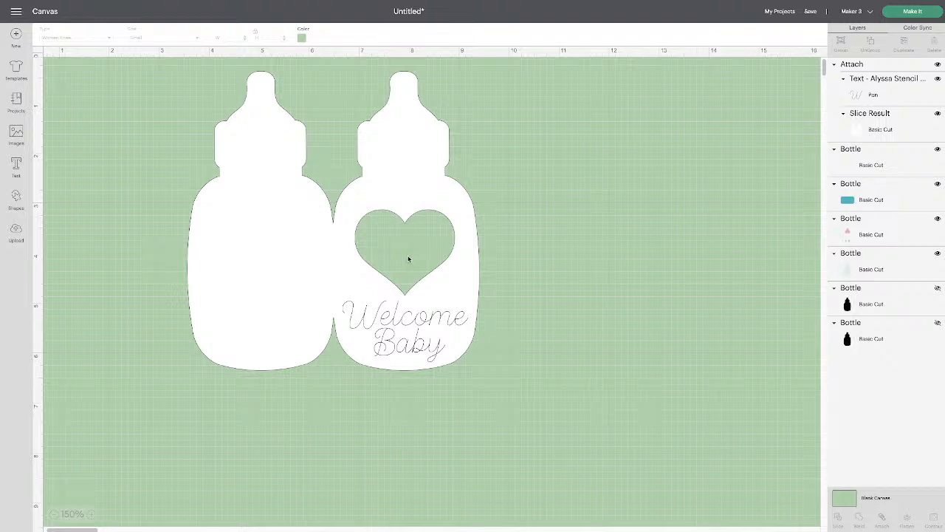
{"action": "left_click", "coordinate": [439, 326]}
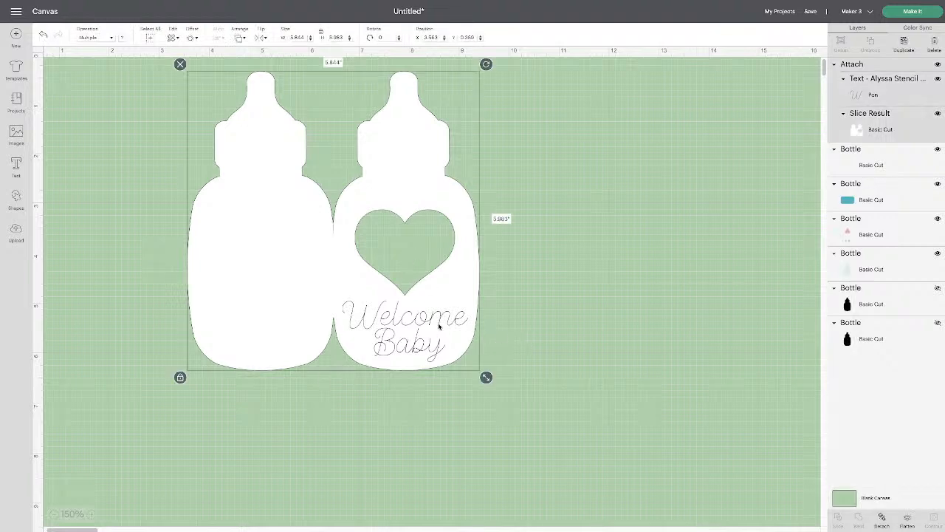
Undo the attachment of the "Welcome Baby" text and check that the text selects separately from the bottles
{"action": "left_click", "coordinate": [44, 35]}
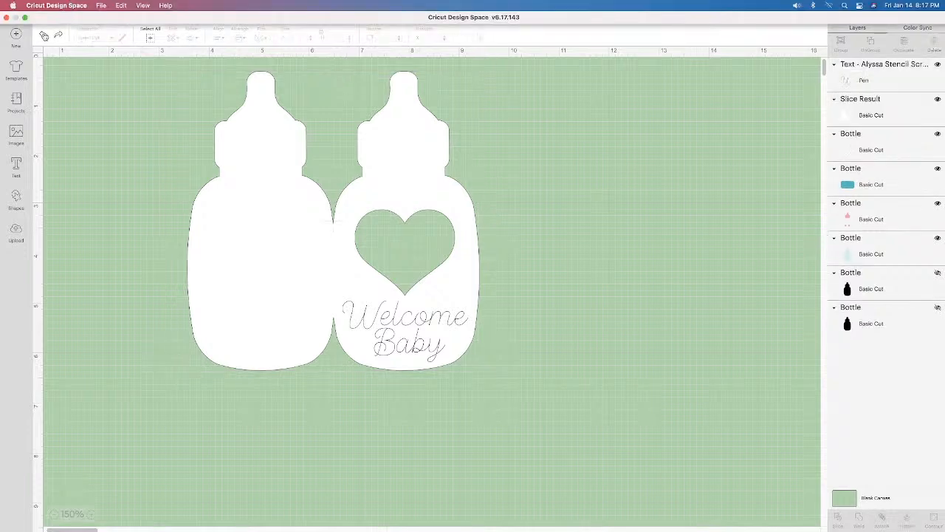
{"action": "left_click", "coordinate": [427, 319]}
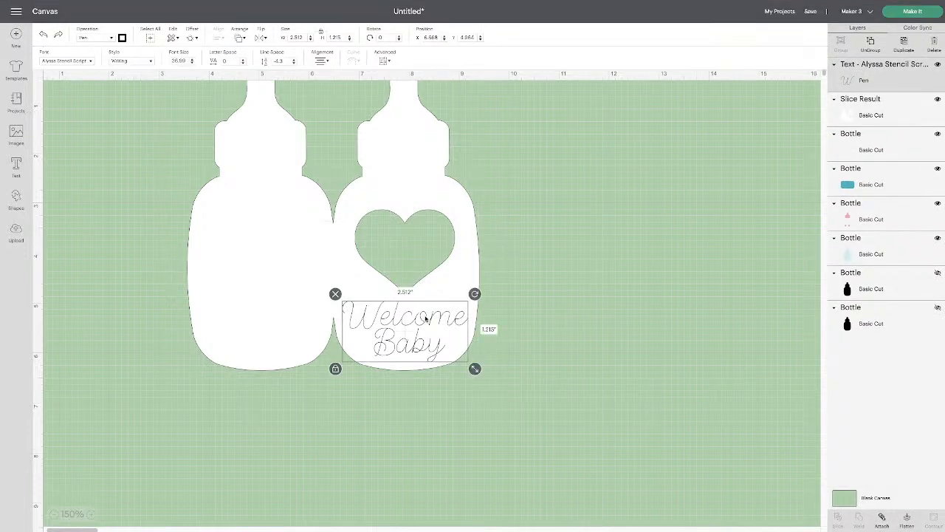
{"action": "left_click", "coordinate": [516, 349]}
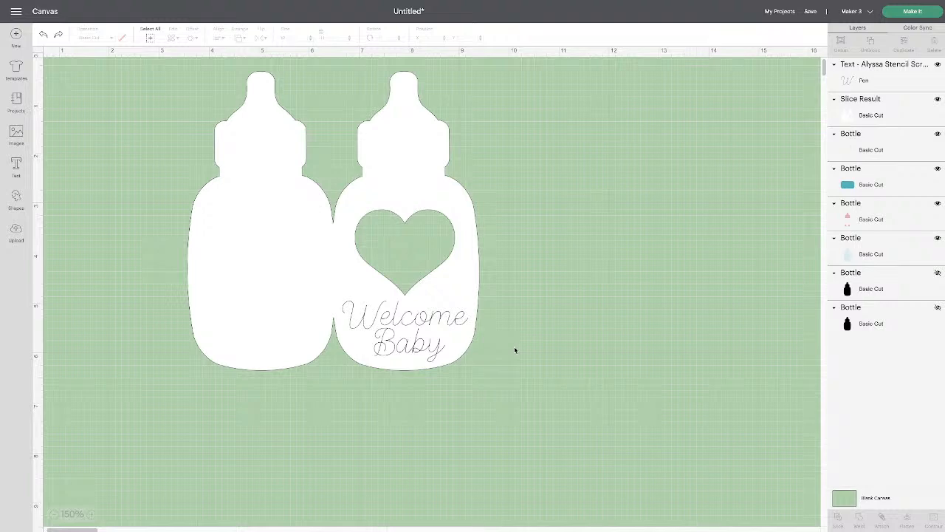
Group the "Welcome Baby" text with the joined bottles and shift the group slightly on the canvas
{"action": "left_click_drag", "start_coordinate": [497, 372], "coordinate": [394, 310]}
{"action": "left_click", "coordinate": [840, 40]}
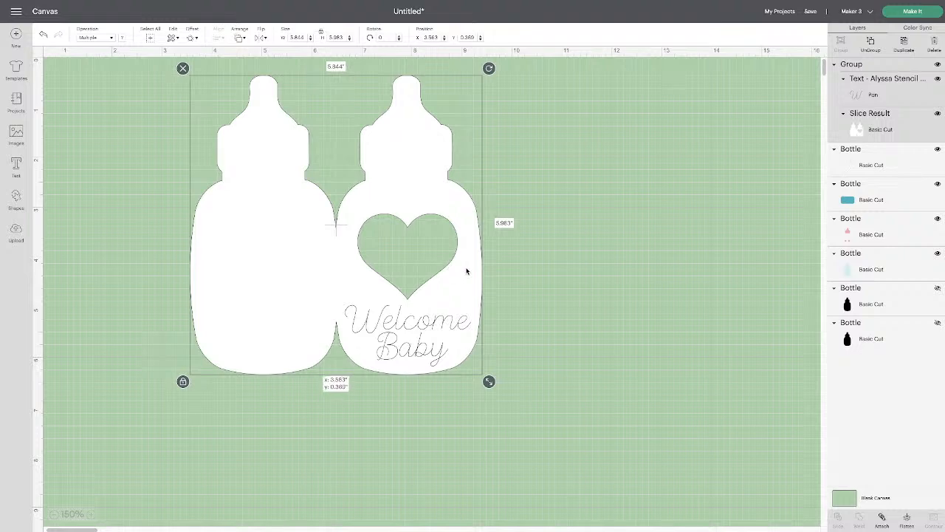
{"action": "mouse_move", "coordinate": [466, 271]}
{"action": "left_mouse_down"}
{"action": "mouse_move", "coordinate": [647, 276]}
{"action": "mouse_move", "coordinate": [454, 265]}
{"action": "left_mouse_up"}
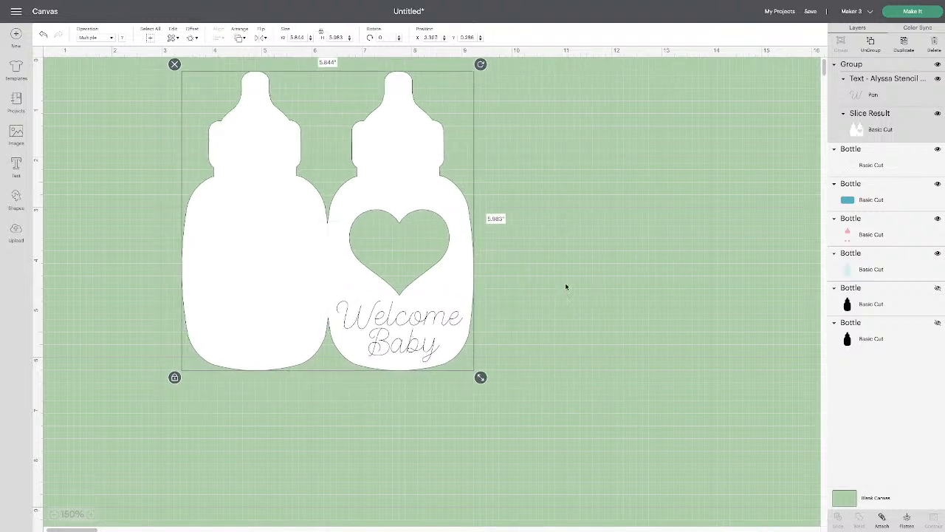
Preview the grouped design with all materials loaded On Mat, examine the text's placement, and return to the canvas
{"action": "left_click", "coordinate": [910, 13]}
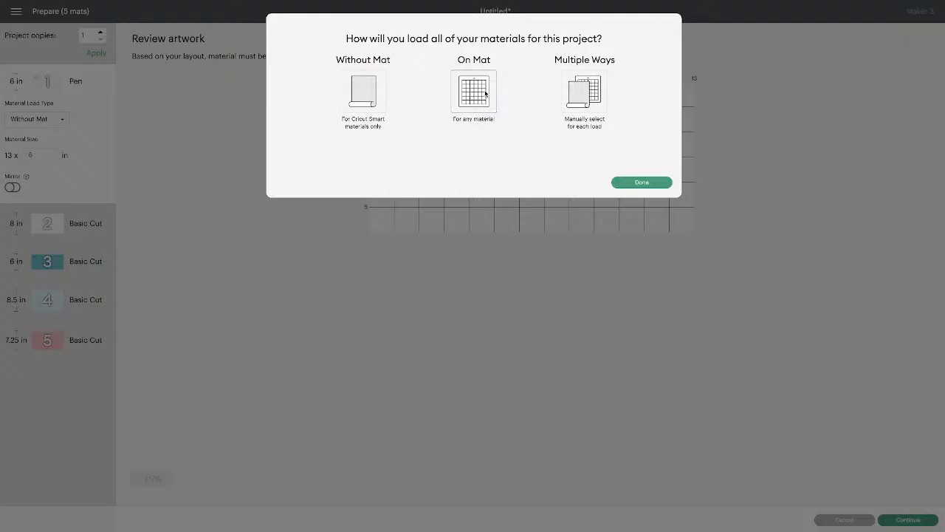
{"action": "left_click", "coordinate": [638, 186]}
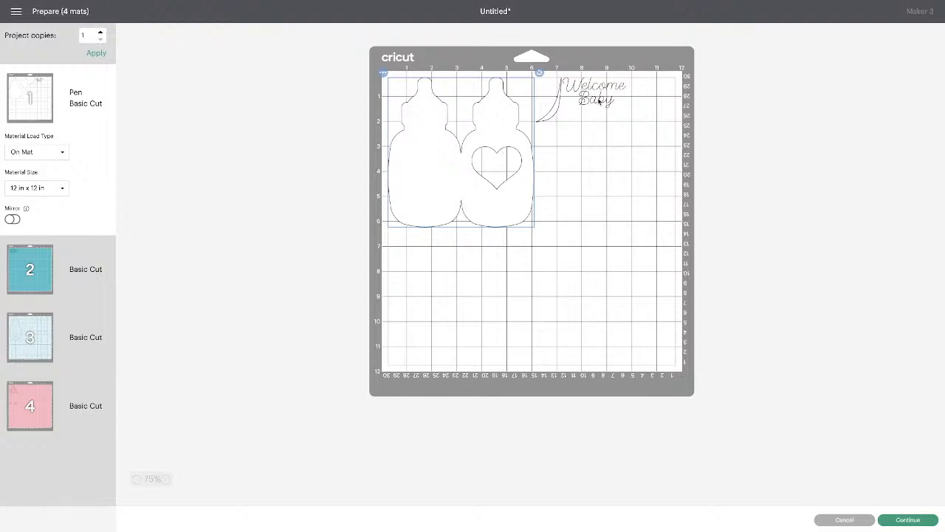
{"action": "left_click", "coordinate": [844, 520]}
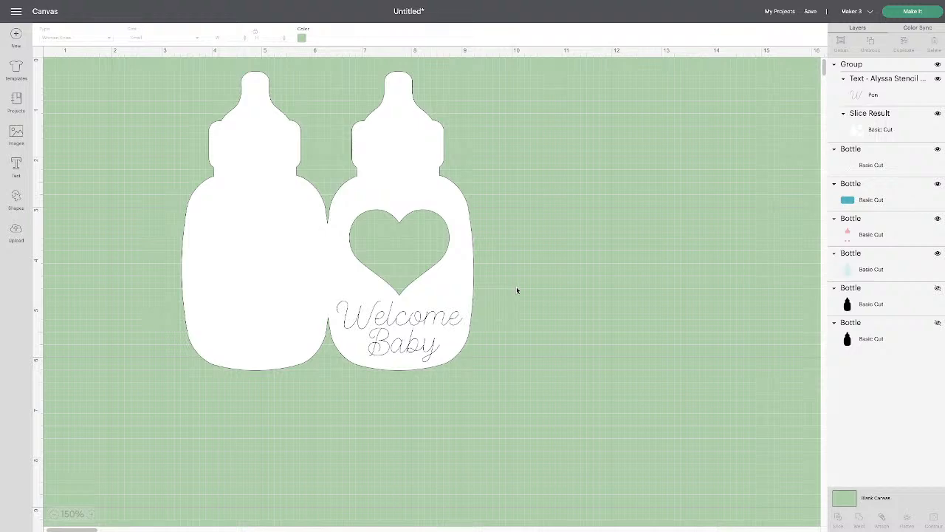
Ungroup the bottle card so the Welcome Baby text and the Slice Result shape are separate layers
{"action": "left_click", "coordinate": [426, 326]}
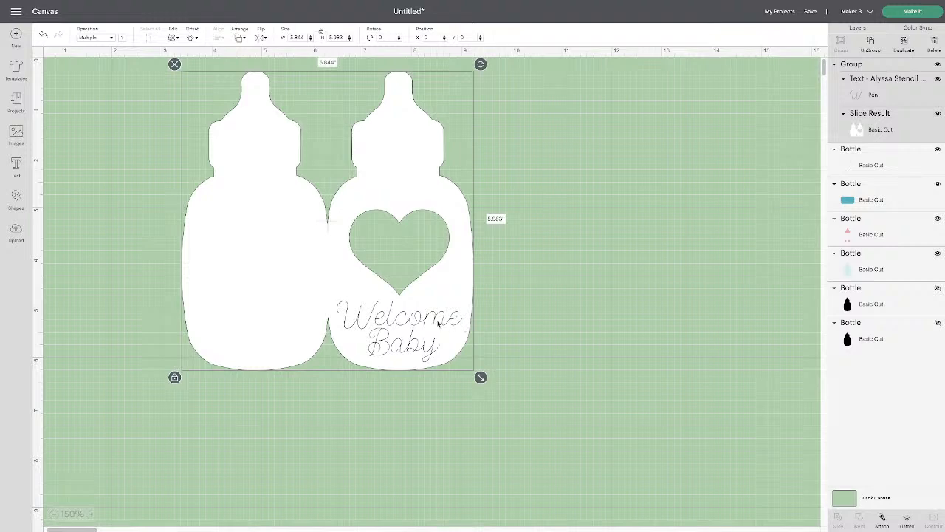
{"action": "left_click", "coordinate": [514, 321]}
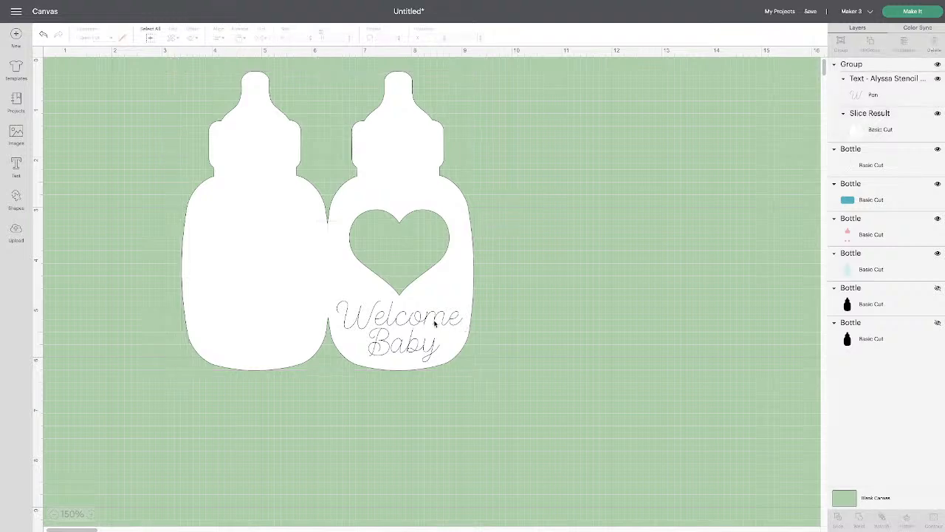
{"action": "left_click", "coordinate": [437, 325]}
{"action": "left_click", "coordinate": [869, 41]}
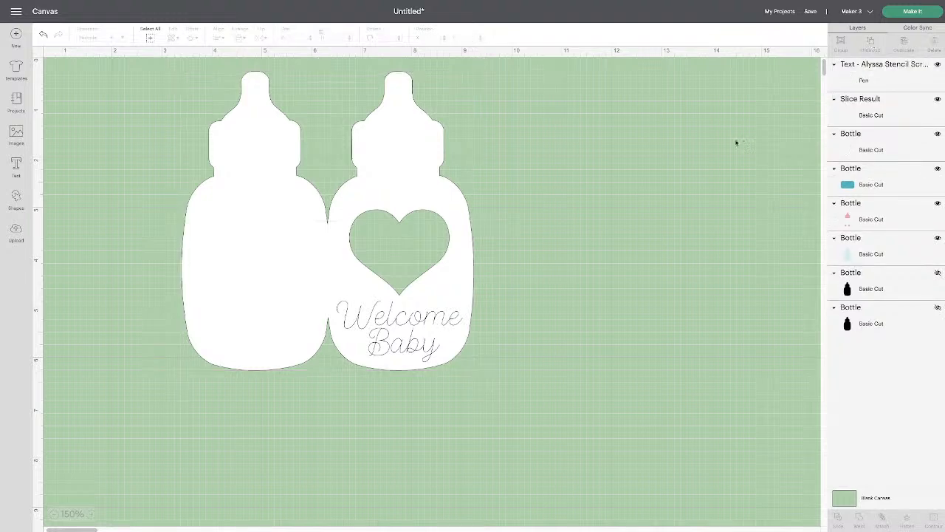
Attach the Welcome Baby text on its own and detach it again
{"action": "left_click", "coordinate": [434, 327]}
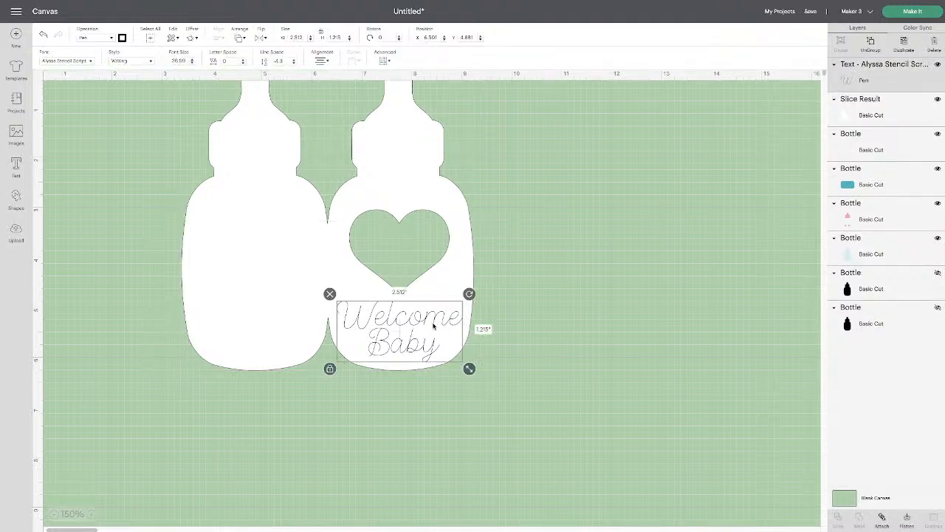
{"action": "left_click", "coordinate": [882, 519]}
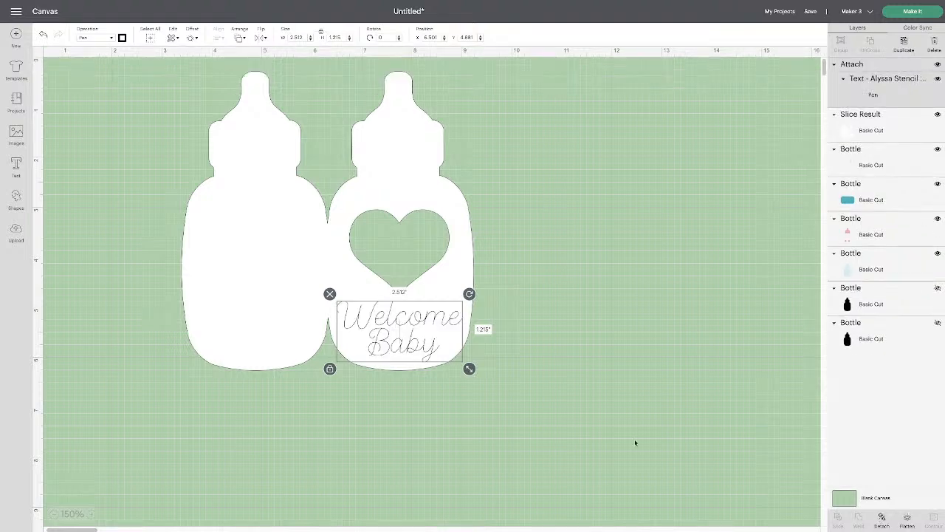
{"action": "left_click", "coordinate": [486, 386]}
{"action": "left_click", "coordinate": [393, 316]}
{"action": "left_click", "coordinate": [882, 519]}
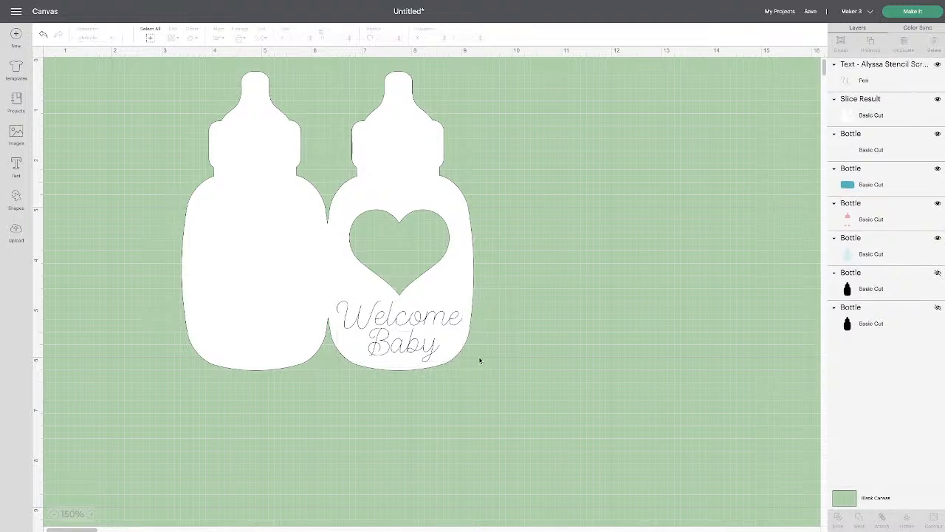
Append "Boy" to the second line of the Welcome Baby text, and delete the added word
{"action": "left_click", "coordinate": [418, 347]}
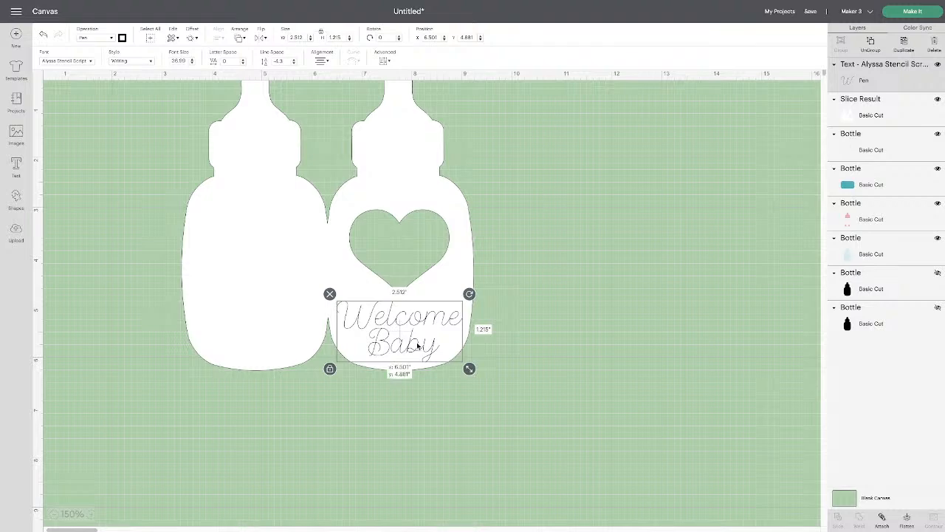
{"action": "double_click", "coordinate": [418, 346]}
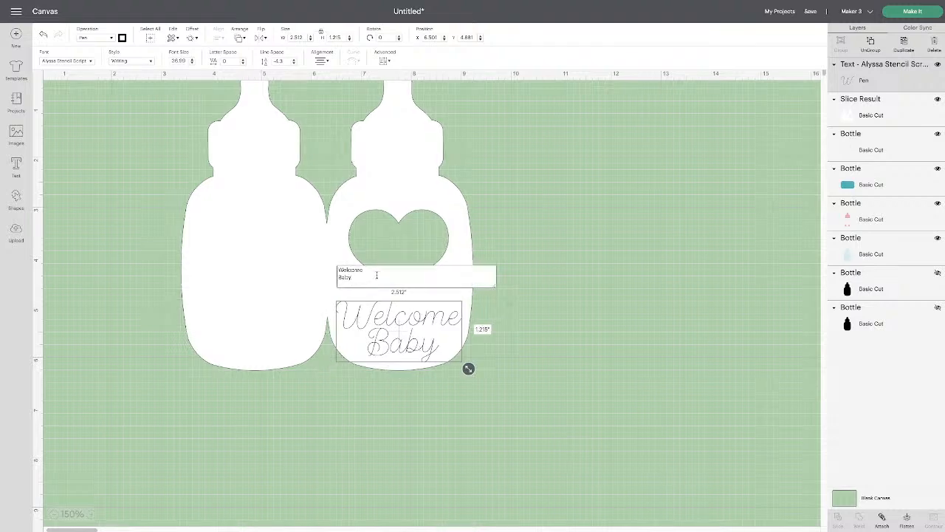
{"action": "type", "text": "Boy"}
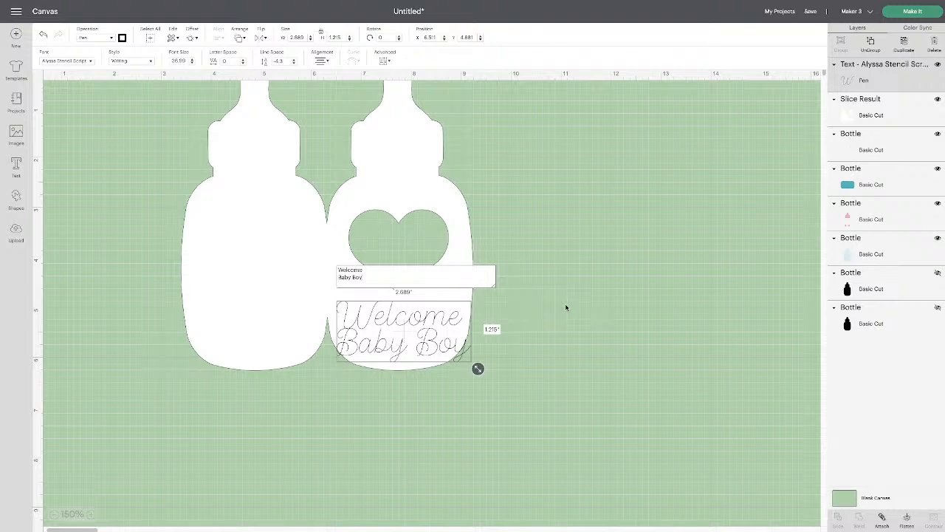
{"action": "key", "text": "BackSpace"}
{"action": "key", "text": "BackSpace"}
{"action": "key", "text": "BackSpace"}
{"action": "key", "text": "BackSpace"}
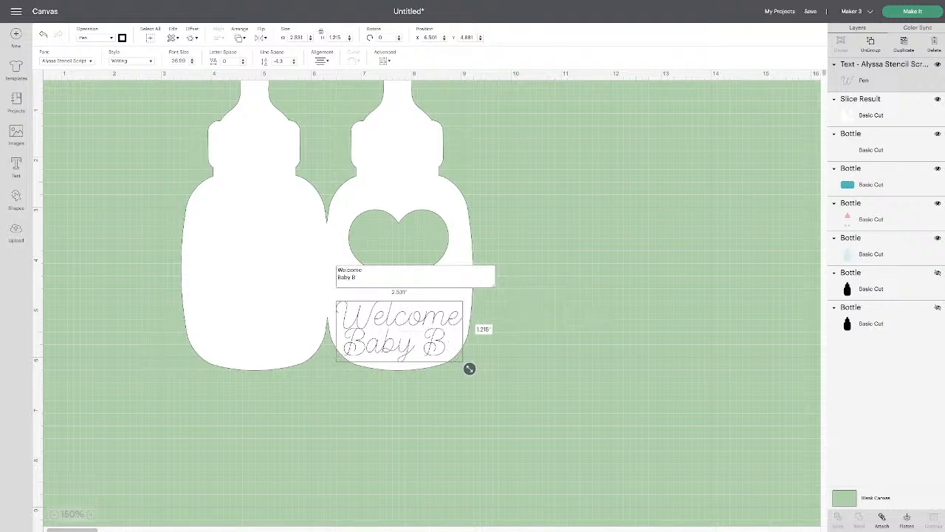
{"action": "left_click", "coordinate": [567, 308]}
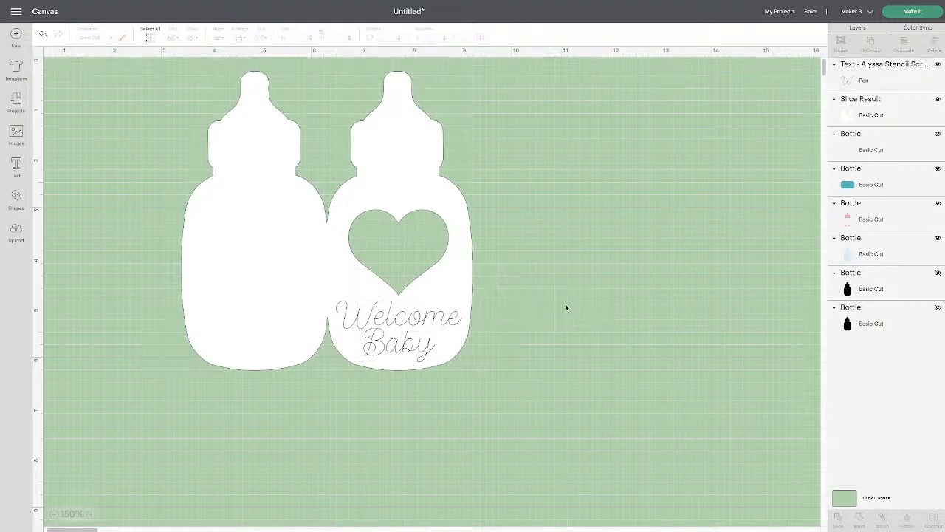
Try "Baby Boy" once more as the second line of the text, and restore it to "Baby"
{"action": "double_click", "coordinate": [428, 317]}
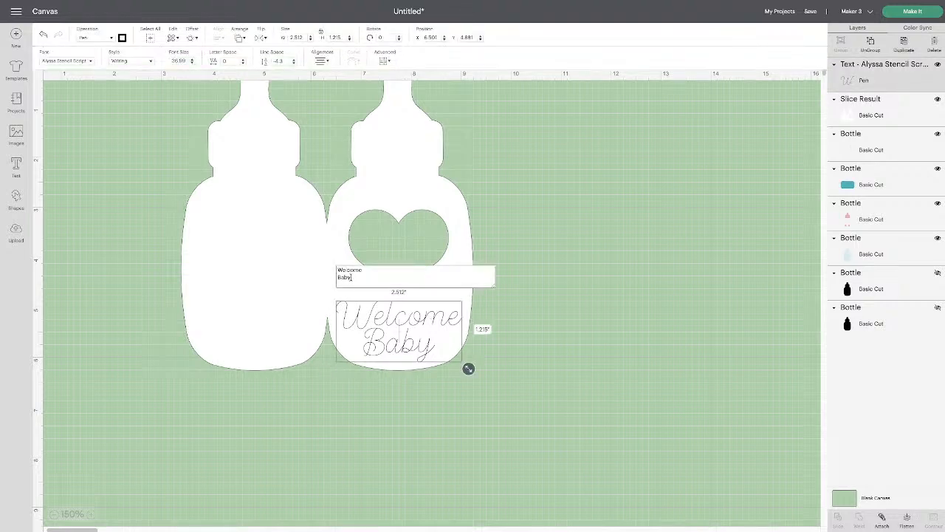
{"action": "type", "text": "Boy"}
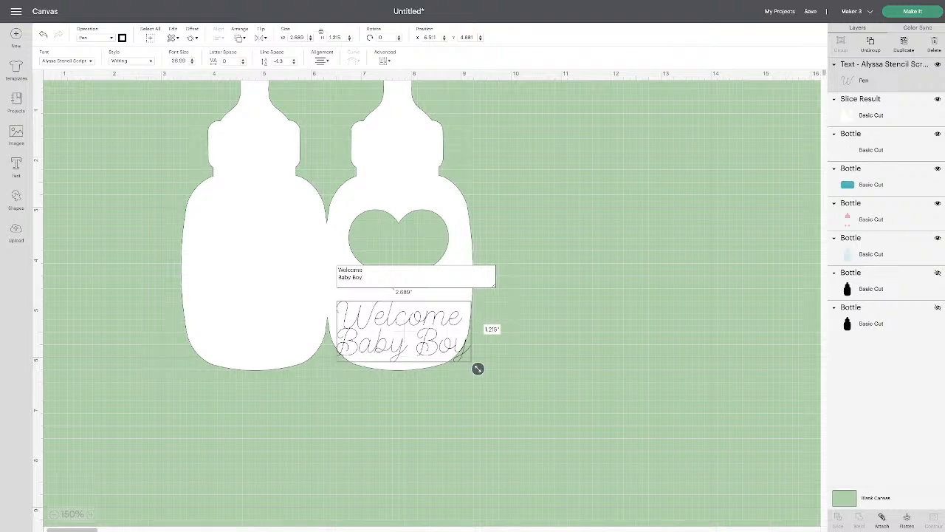
{"action": "key", "text": "BackSpace"}
{"action": "key", "text": "BackSpace"}
{"action": "key", "text": "BackSpace"}
{"action": "key", "text": "BackSpace"}
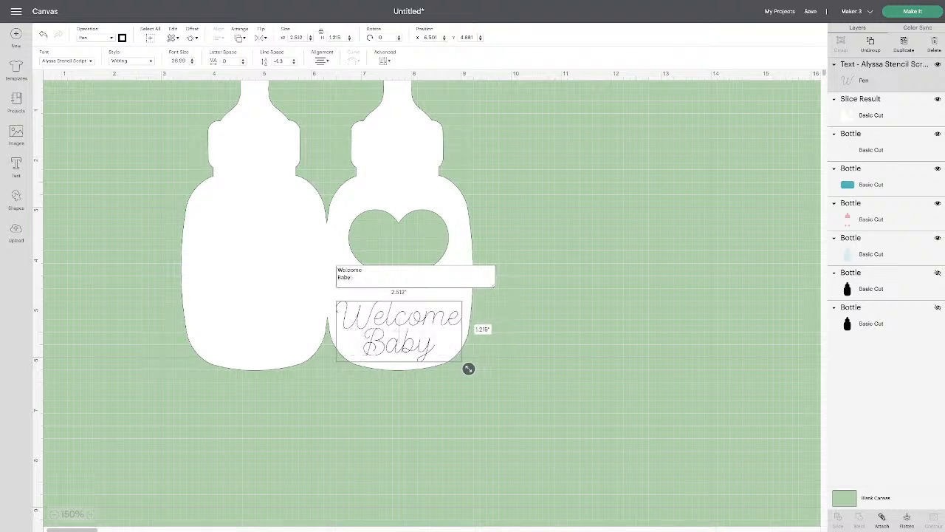
{"action": "left_click", "coordinate": [560, 353]}
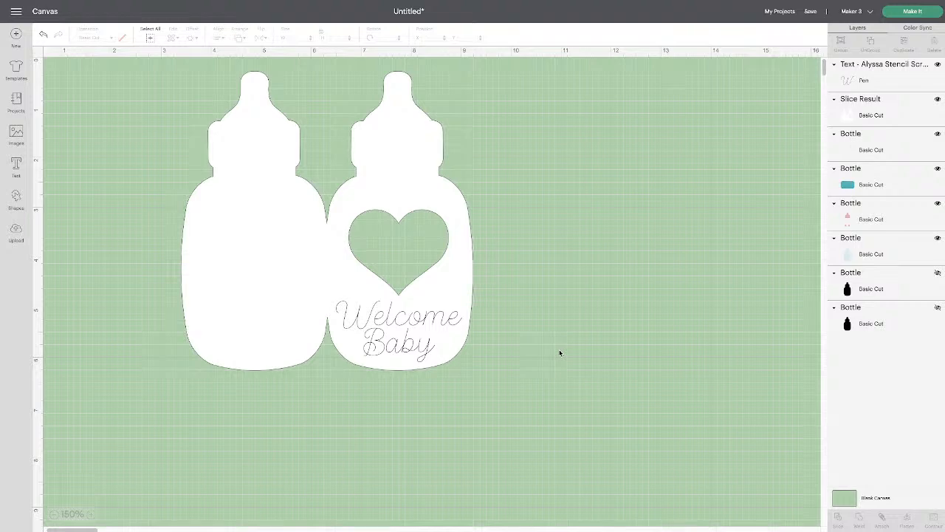
Nudge the Welcome Baby text slightly below the heart, to about X 6.54 and Y 4.89
{"action": "left_click", "coordinate": [434, 322]}
{"action": "left_click_drag", "start_coordinate": [434, 323], "coordinate": [436, 323]}
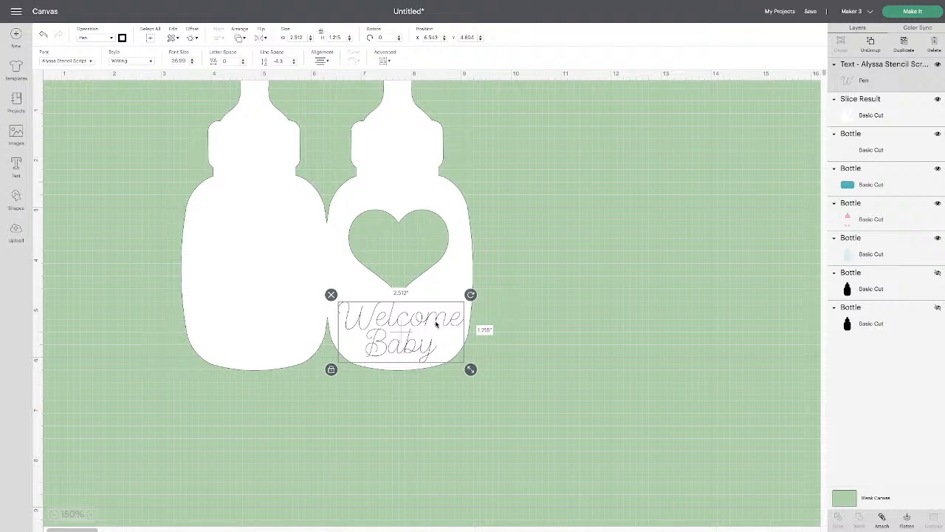
{"action": "left_click", "coordinate": [522, 337]}
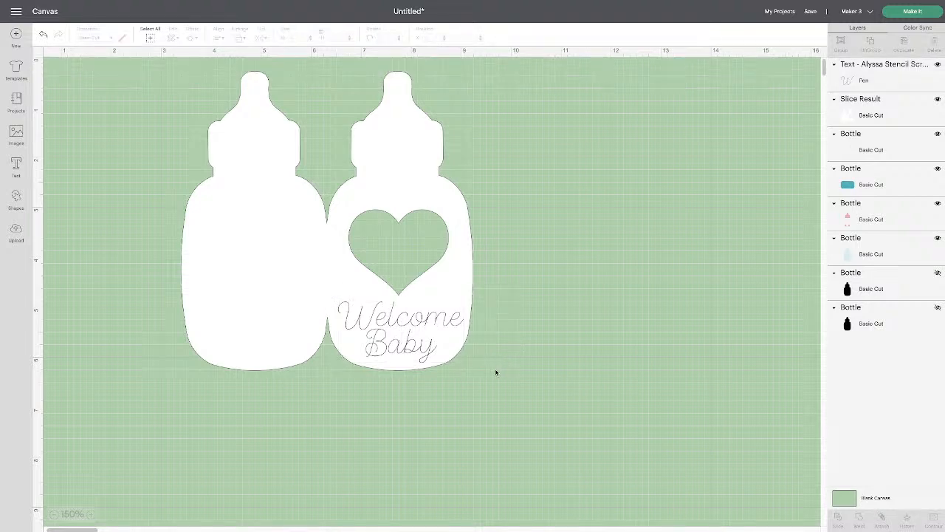
Flatten the Welcome Baby text and the white bottle card into one Print Then Cut layer
{"action": "left_click_drag", "start_coordinate": [499, 378], "coordinate": [362, 242]}
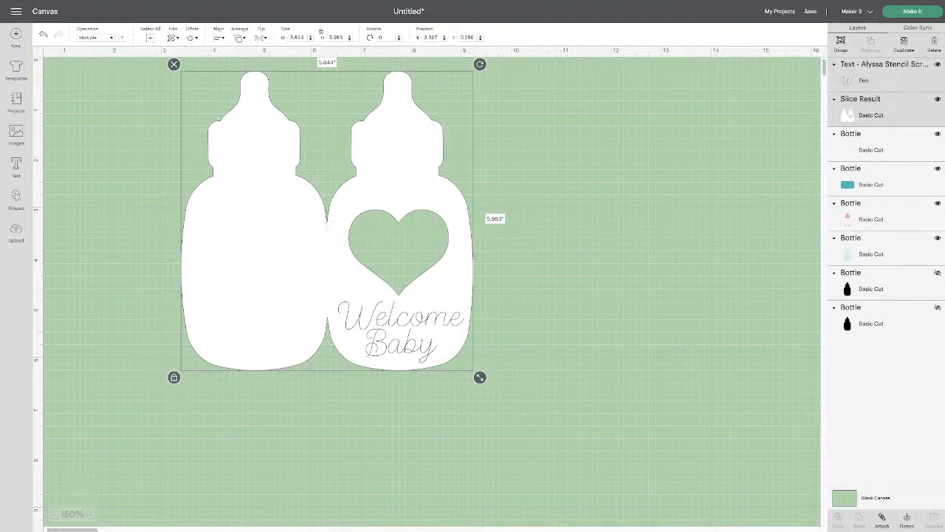
{"action": "left_click", "coordinate": [909, 520]}
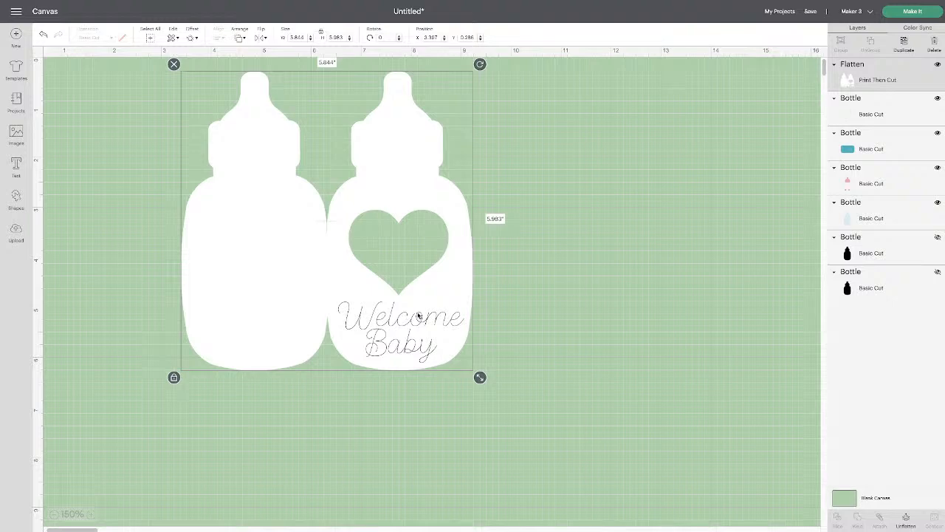
{"action": "left_click", "coordinate": [520, 310]}
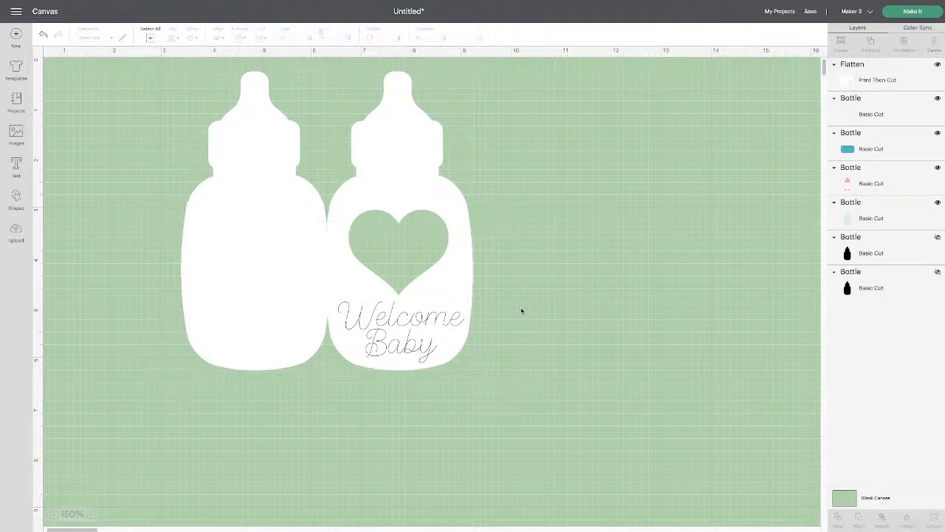
{"action": "left_click", "coordinate": [281, 197]}
Preview the white card's Print Then Cut mat with materials loaded On Mat, and return to the canvas
{"action": "left_click", "coordinate": [901, 13]}
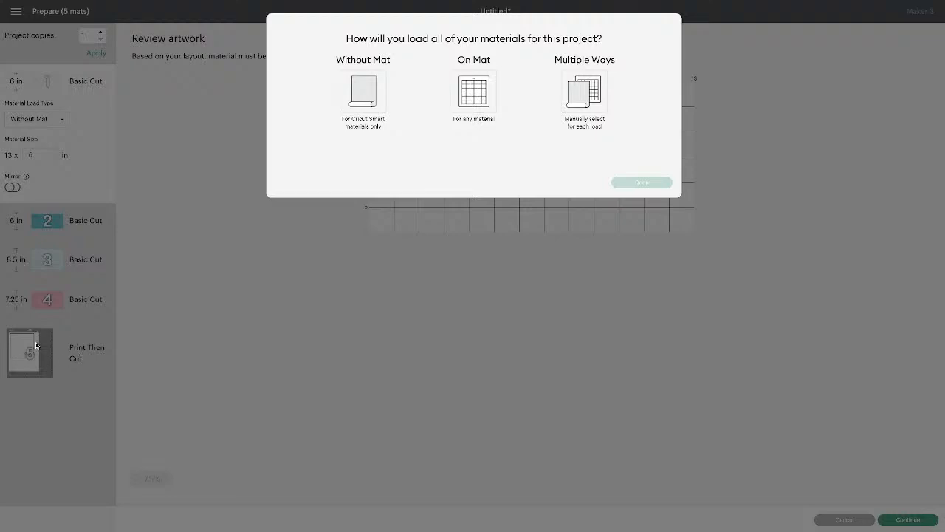
{"action": "left_click", "coordinate": [480, 96]}
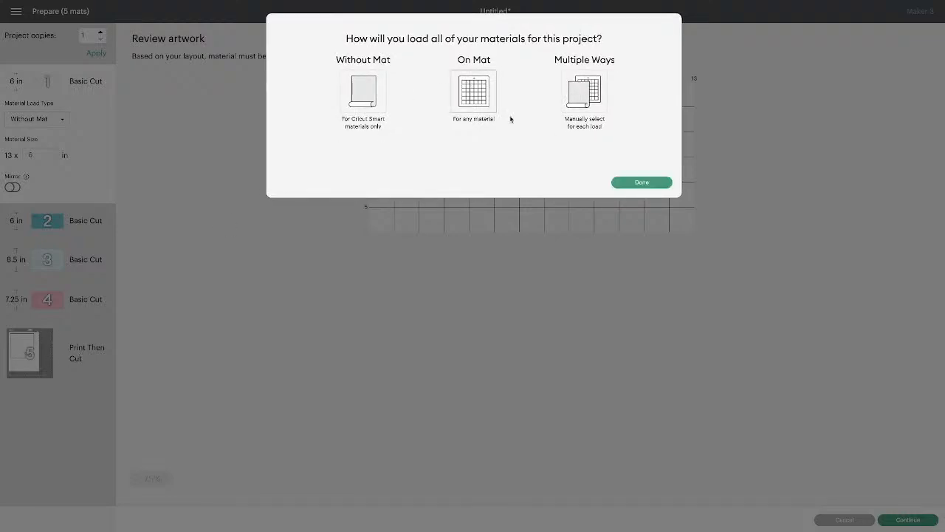
{"action": "left_click", "coordinate": [632, 183]}
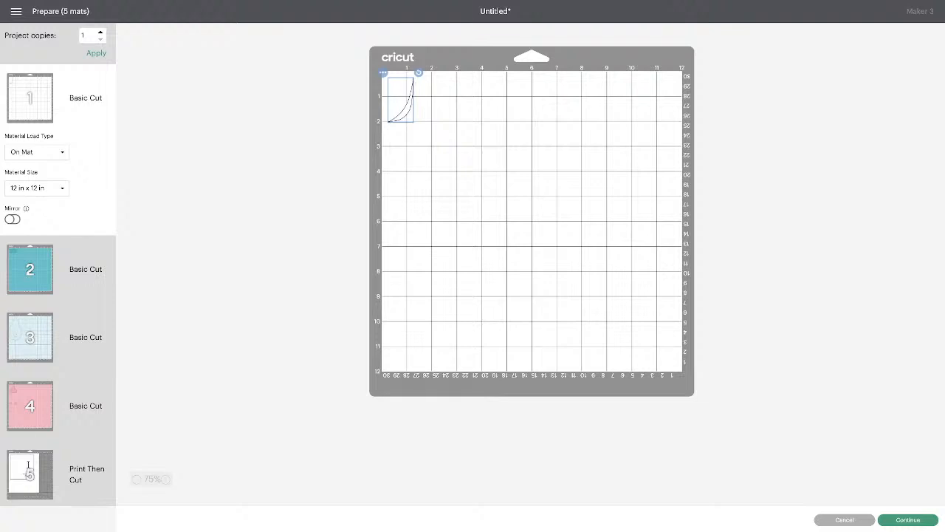
{"action": "left_click", "coordinate": [28, 465]}
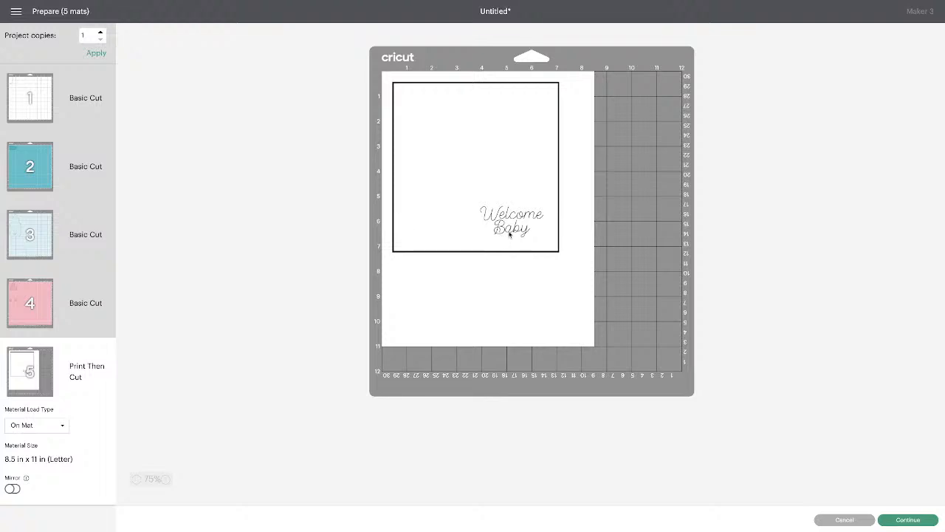
{"action": "left_click", "coordinate": [844, 519]}
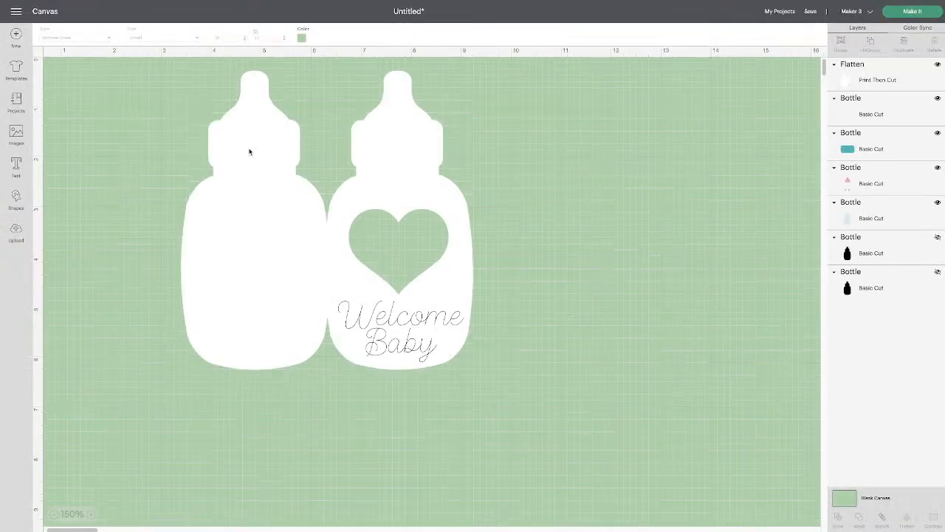
Undo the flattening of the white bottle card and its text
{"action": "scroll", "coordinate": [280, 294], "scroll_direction": "up", "scroll_amount": 1}
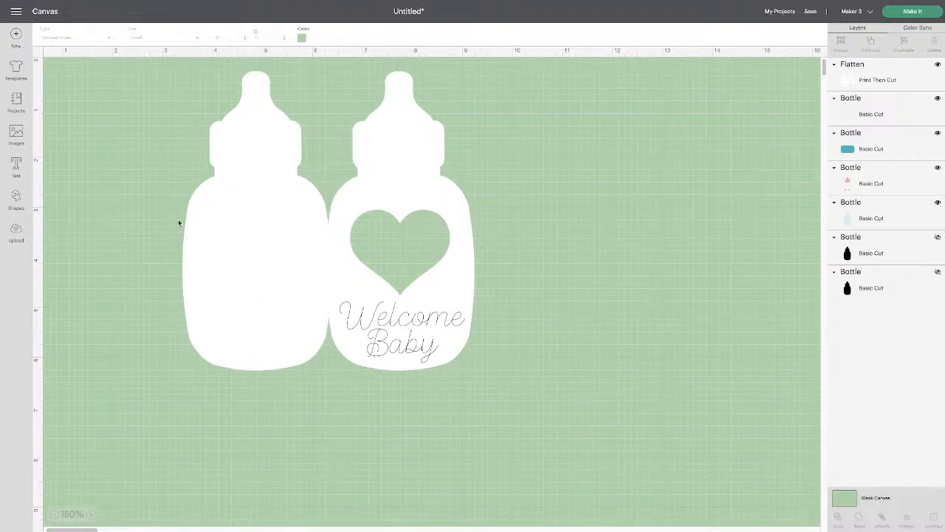
{"action": "left_click", "coordinate": [271, 249]}
{"action": "left_click", "coordinate": [43, 35]}
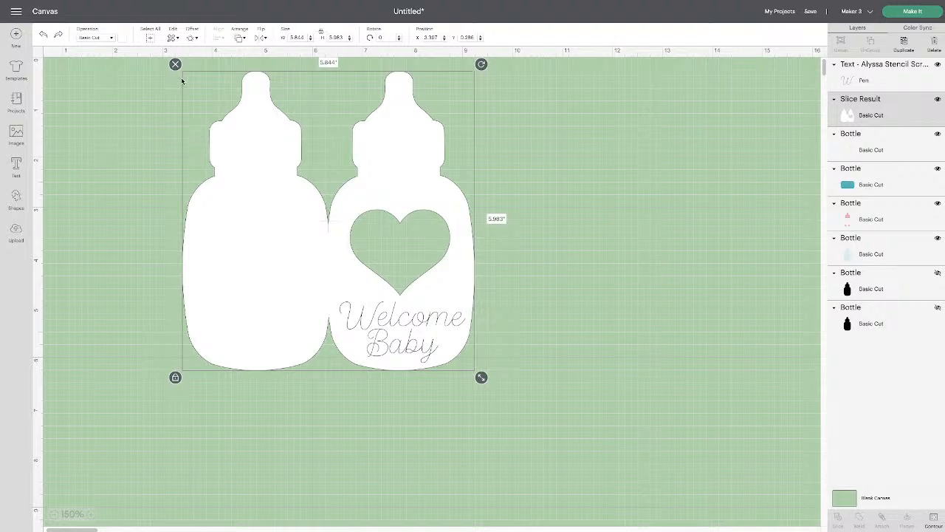
Recolor the bottle card shape red and flatten it together with the Welcome Baby text
{"action": "left_click", "coordinate": [124, 41]}
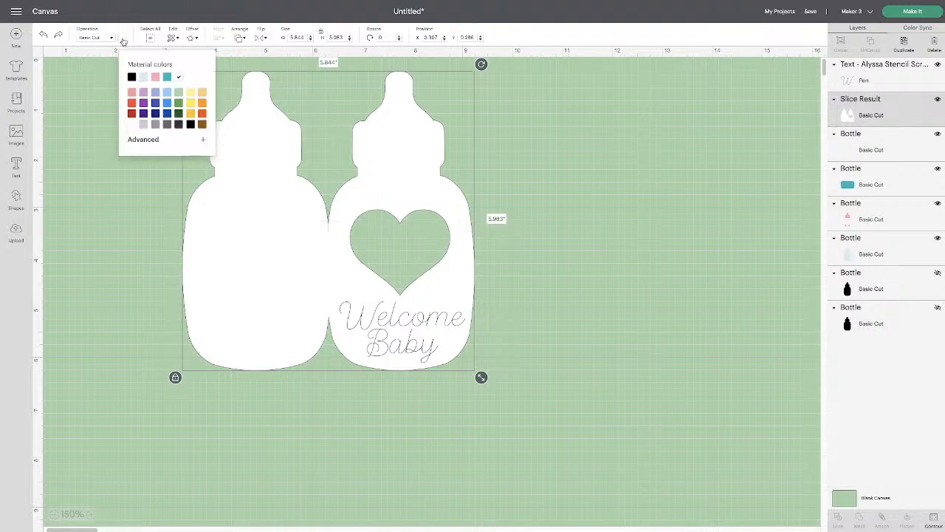
{"action": "left_click", "coordinate": [131, 103]}
{"action": "left_click", "coordinate": [595, 312]}
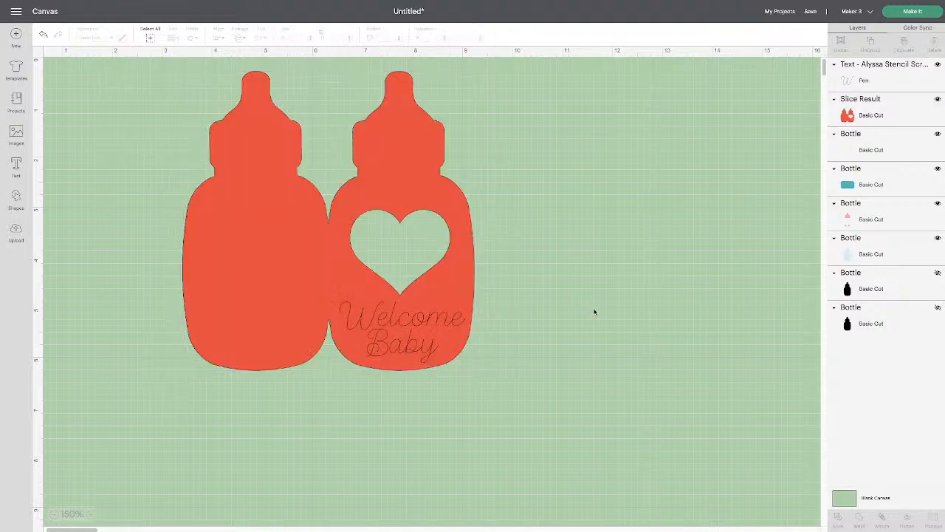
{"action": "left_click_drag", "start_coordinate": [511, 361], "coordinate": [452, 326]}
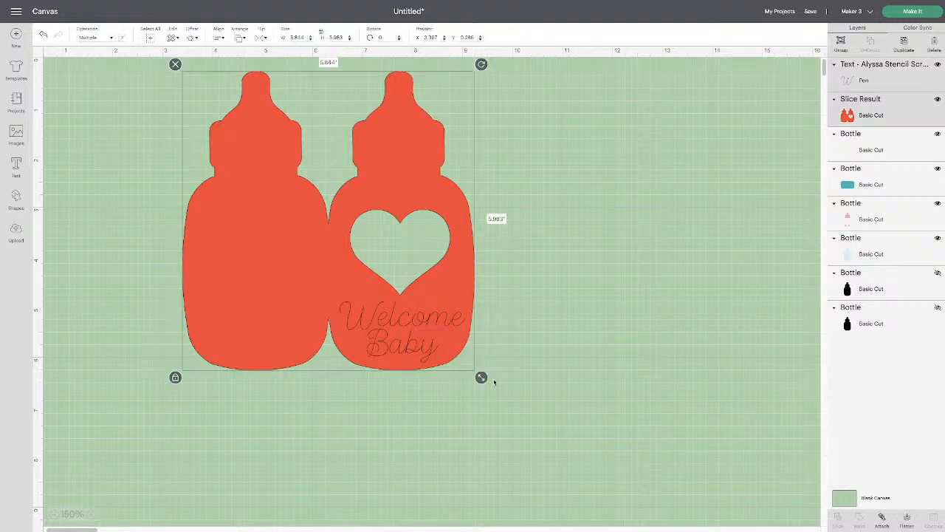
{"action": "left_click", "coordinate": [906, 519]}
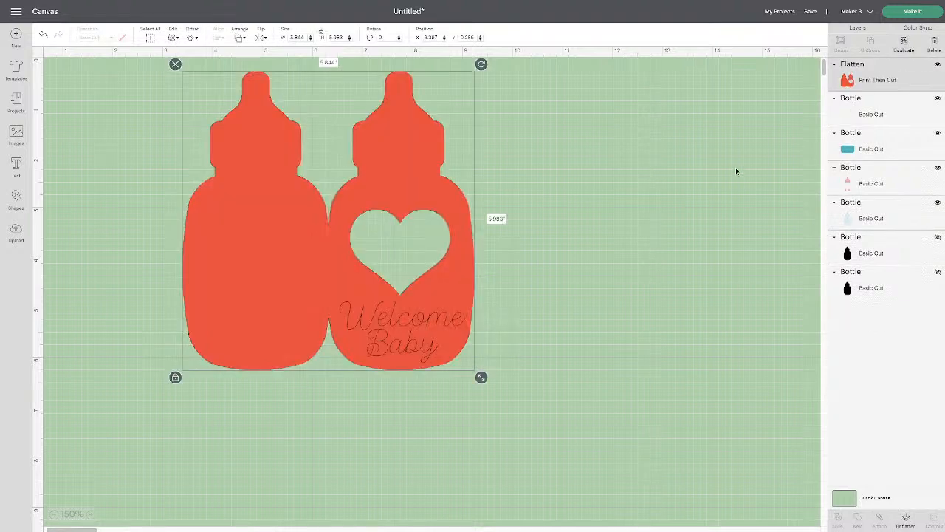
Preview the red card's Print Then Cut mat with On Mat loading, and go back to the canvas
{"action": "left_click", "coordinate": [906, 13]}
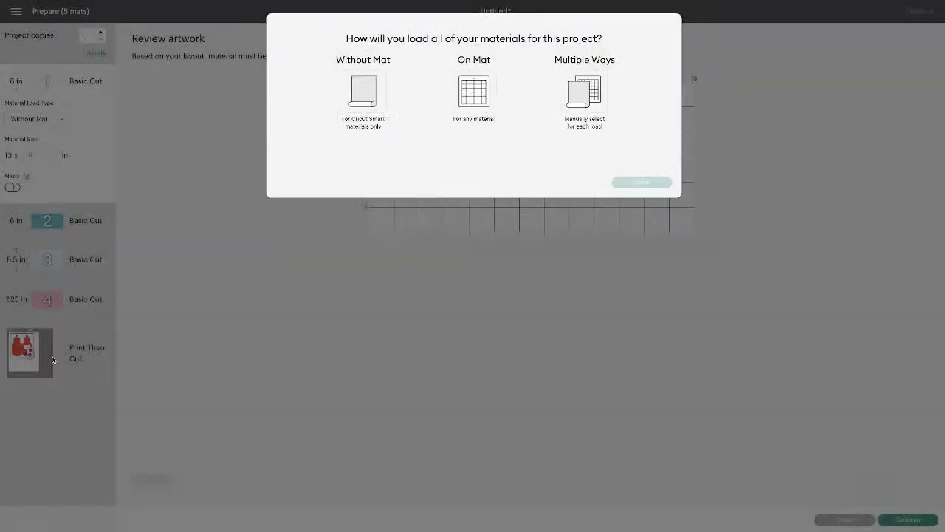
{"action": "left_click", "coordinate": [472, 92]}
{"action": "left_click", "coordinate": [650, 184]}
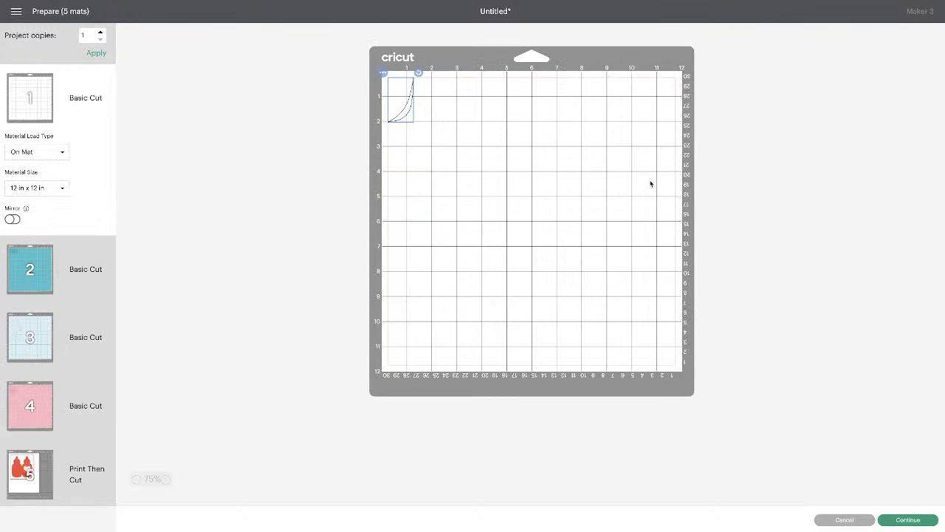
{"action": "left_click", "coordinate": [18, 484]}
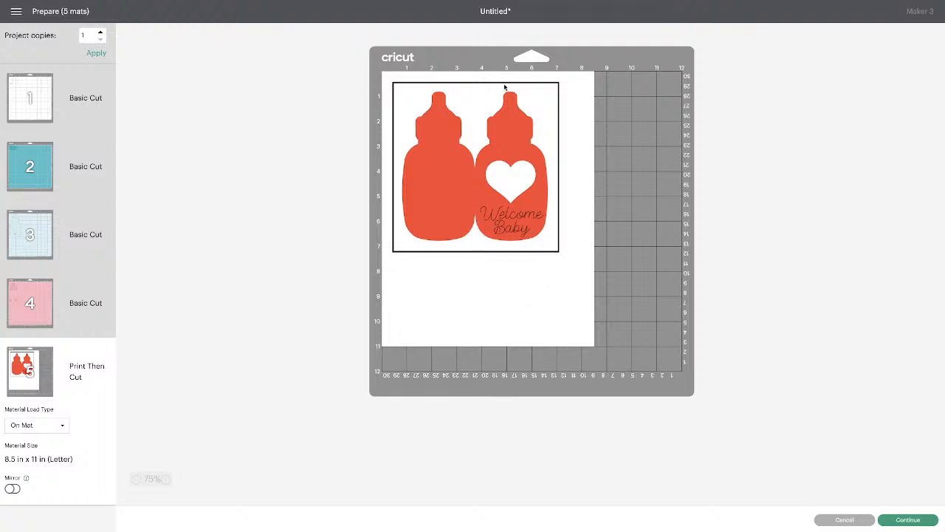
{"action": "left_click", "coordinate": [844, 520]}
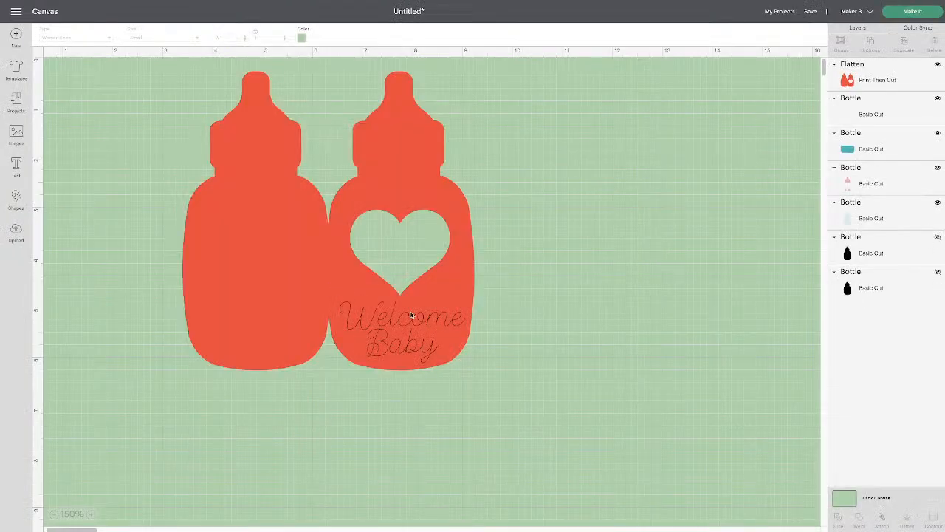
Undo the flattening and the red recoloring of the bottle card so its white shape and text are separate layers
{"action": "left_click", "coordinate": [238, 165]}
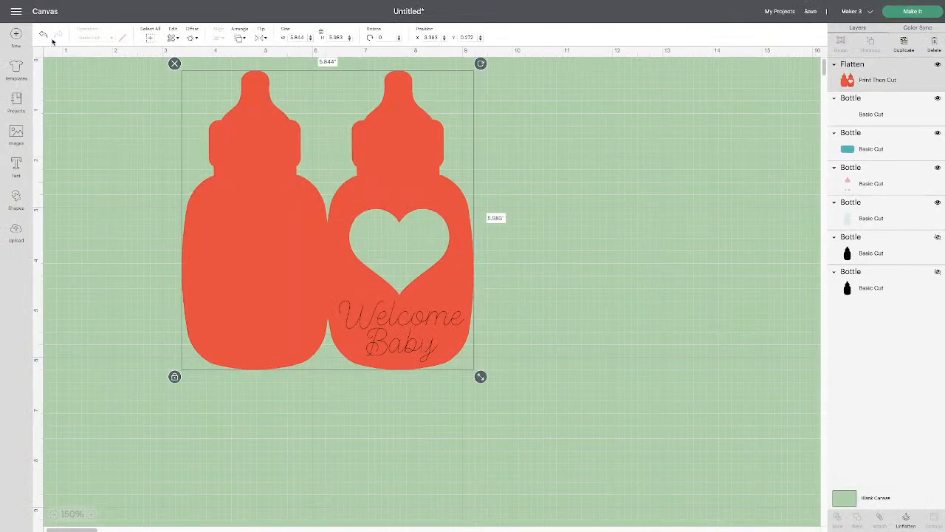
{"action": "left_click", "coordinate": [44, 35]}
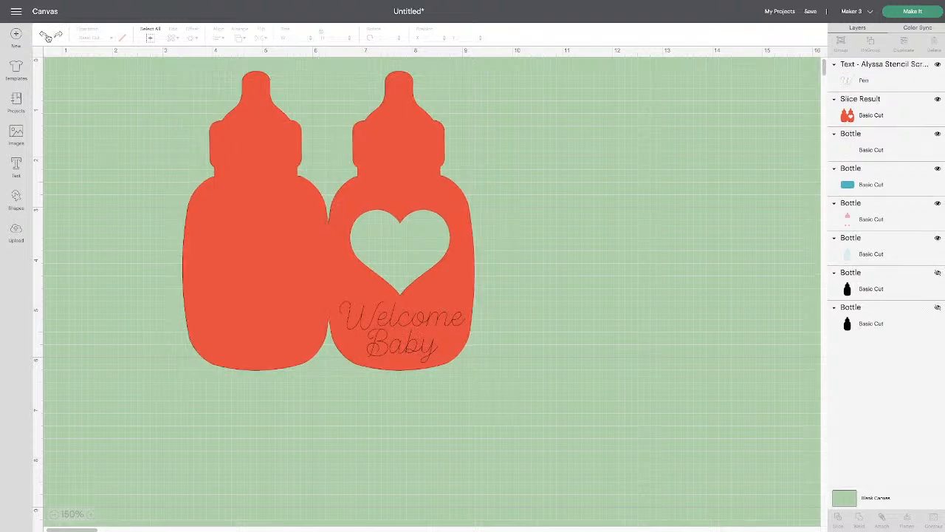
{"action": "left_click", "coordinate": [46, 37]}
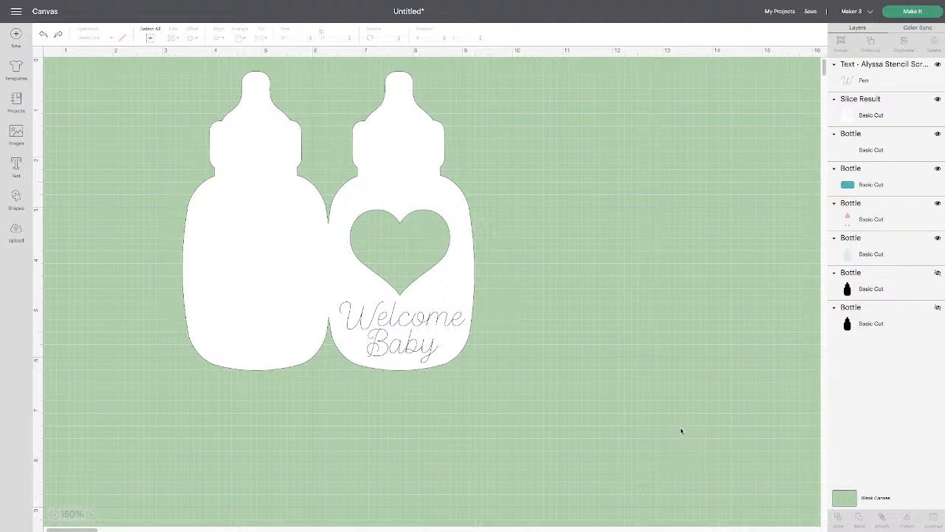
{"action": "left_click", "coordinate": [417, 327]}
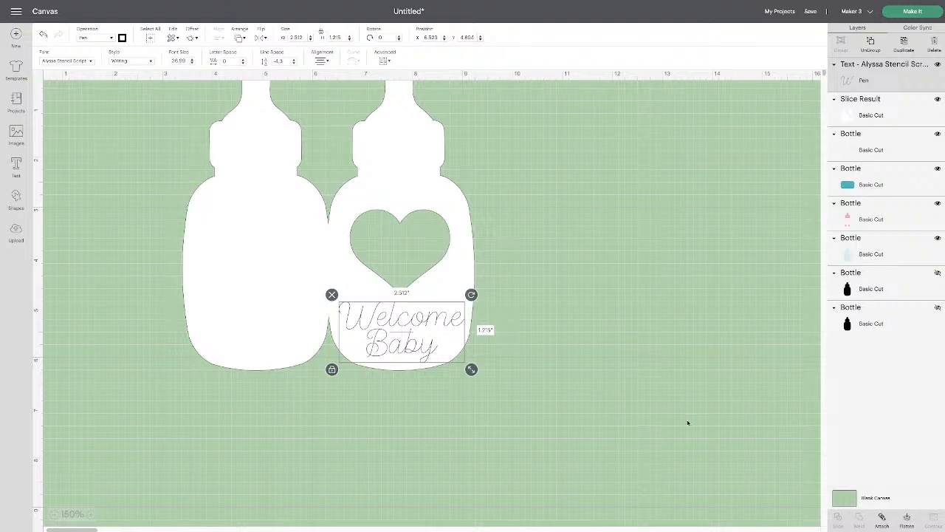
{"action": "left_click", "coordinate": [595, 368]}
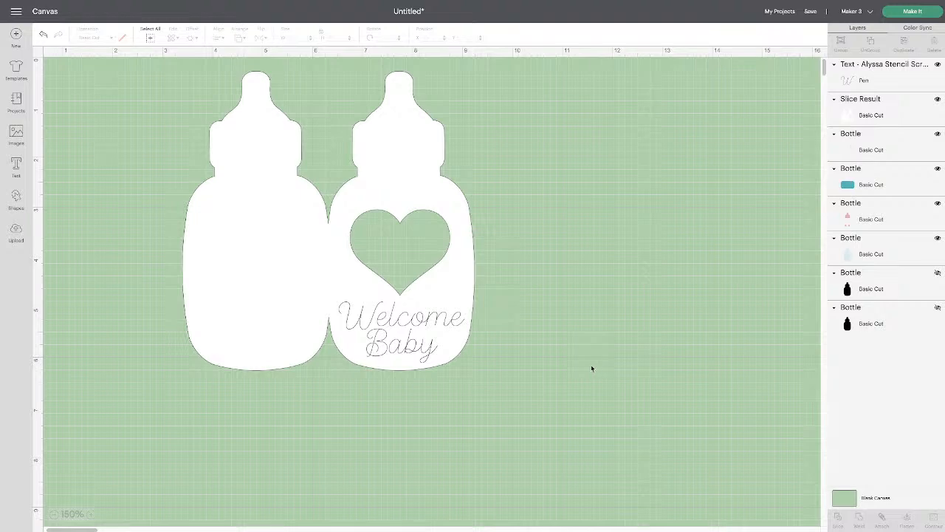
Move the Welcome Baby text off the card and open its wording for editing, leaving it unchanged
{"action": "left_click_drag", "start_coordinate": [402, 347], "coordinate": [650, 402]}
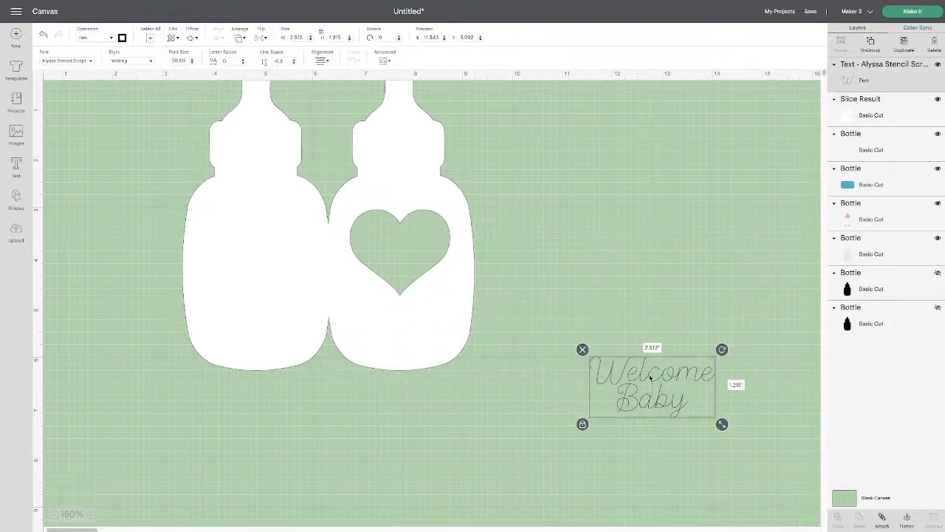
{"action": "double_click", "coordinate": [650, 378]}
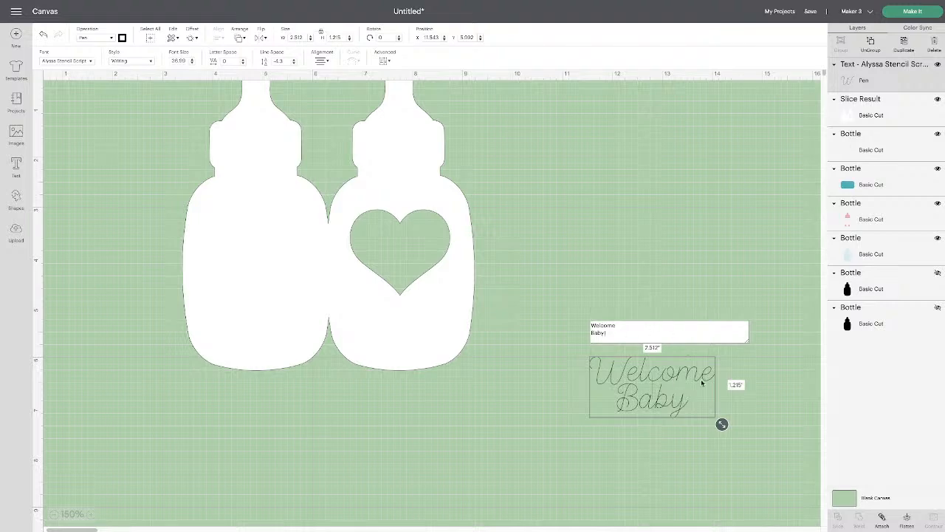
{"action": "left_click", "coordinate": [779, 384]}
Reposition the Welcome Baby text on the blank canvas and view the Cricut fonts available for it without choosing one
{"action": "left_click_drag", "start_coordinate": [640, 369], "coordinate": [159, 146]}
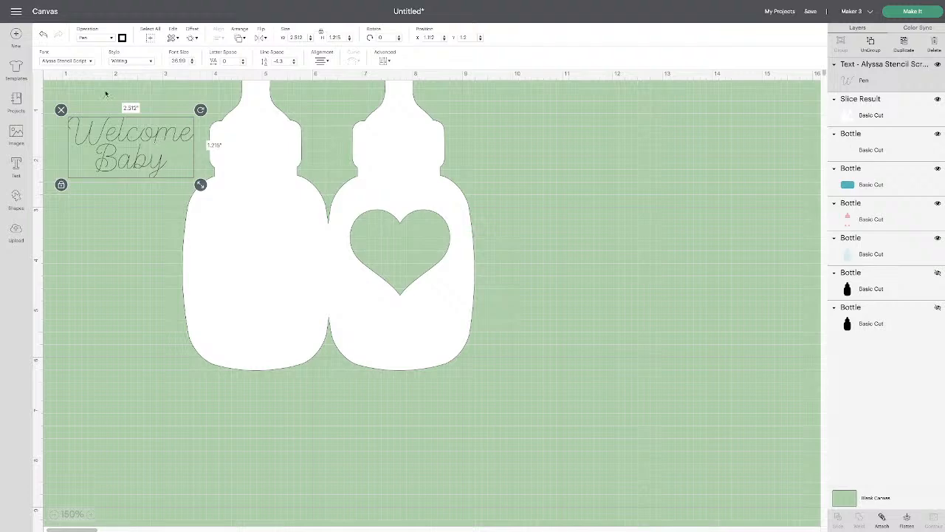
{"action": "left_click", "coordinate": [87, 61]}
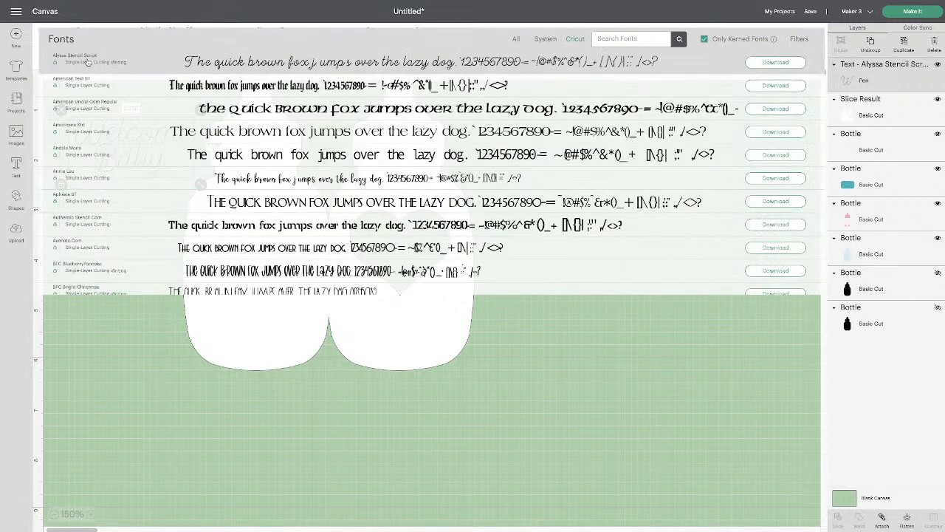
{"action": "left_click", "coordinate": [113, 372]}
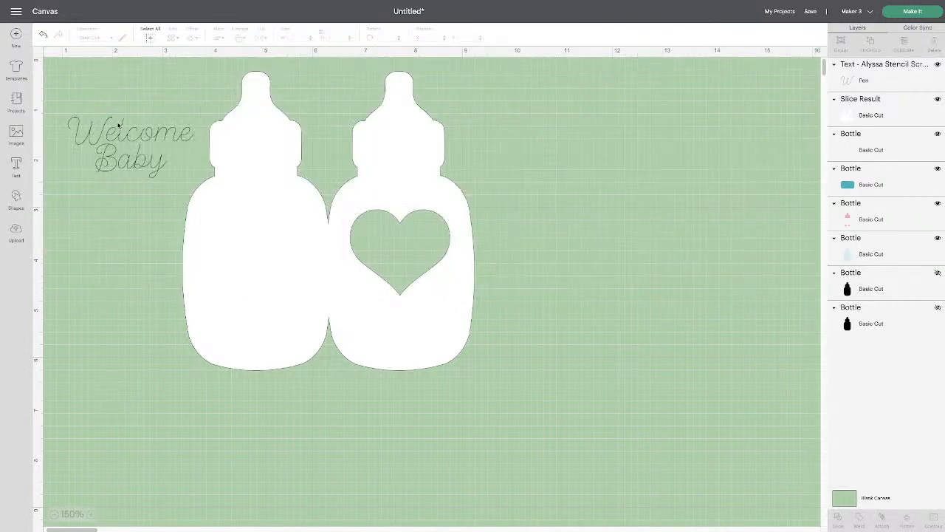
{"action": "left_click_drag", "start_coordinate": [119, 149], "coordinate": [602, 397]}
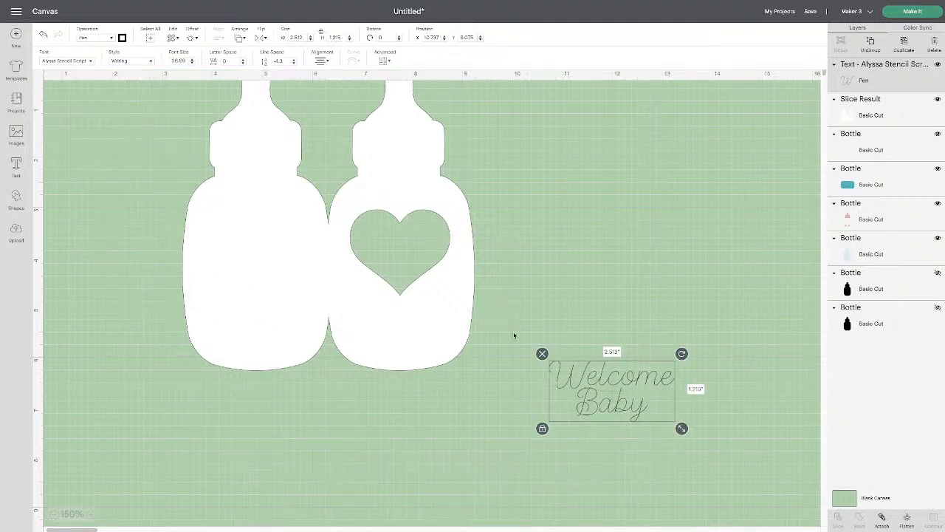
{"action": "left_click", "coordinate": [88, 62]}
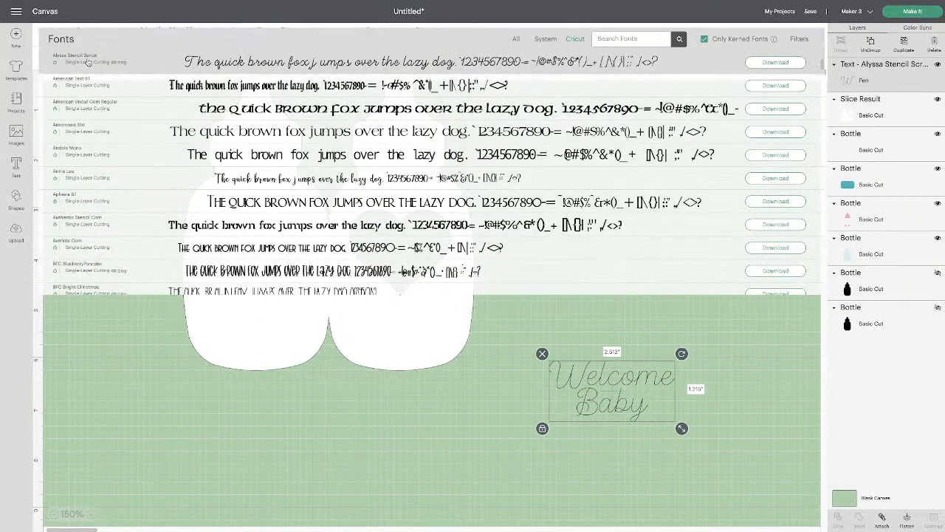
{"action": "left_click", "coordinate": [328, 420]}
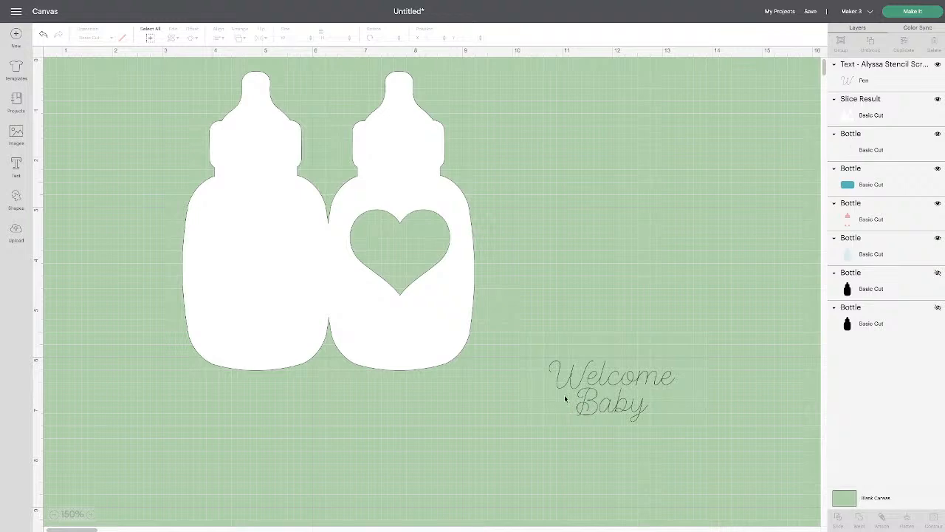
Put the Welcome Baby text back below the heart cutout, and move it with the card to about X 7.1, Y 0.66
{"action": "left_click_drag", "start_coordinate": [566, 396], "coordinate": [392, 347]}
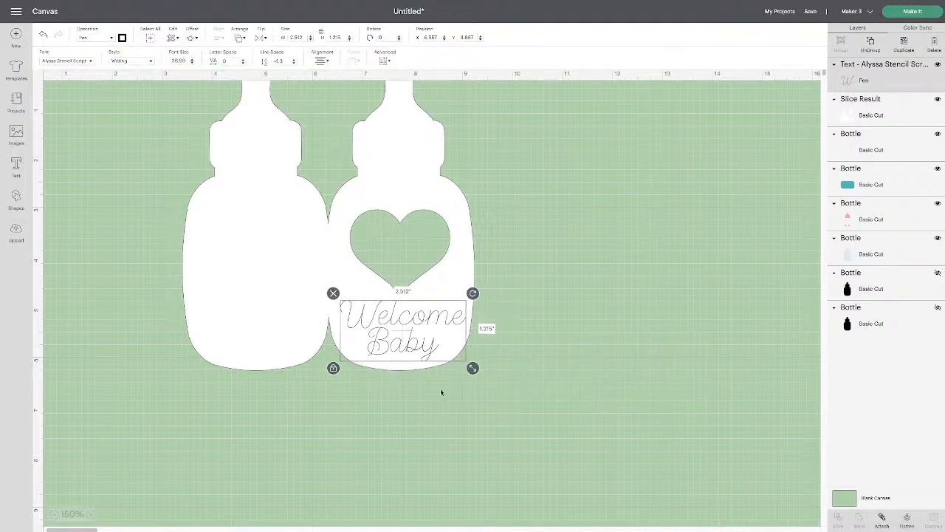
{"action": "left_click", "coordinate": [613, 430]}
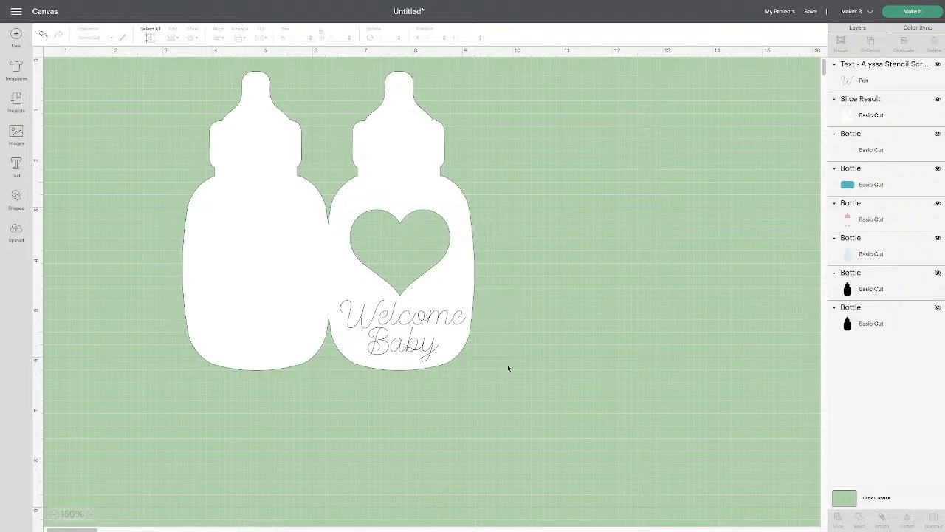
{"action": "left_click", "coordinate": [427, 320]}
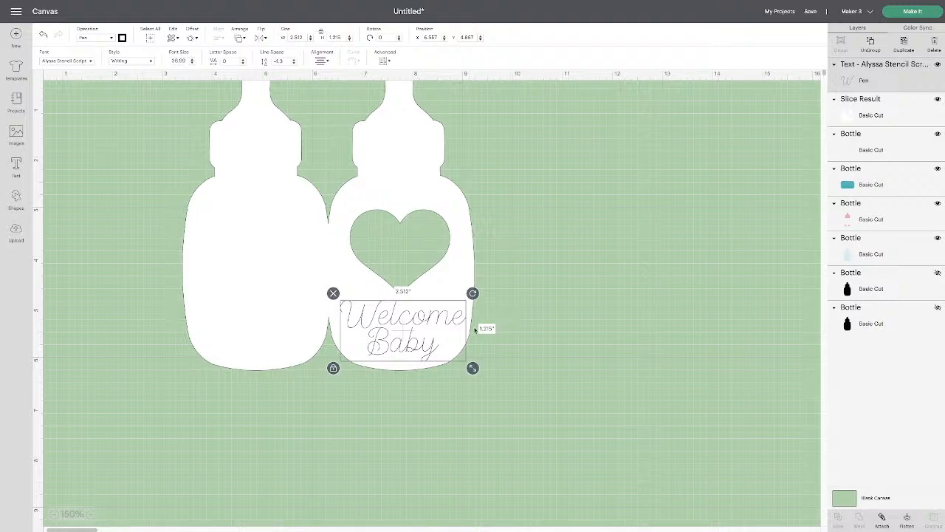
{"action": "left_click", "coordinate": [532, 336]}
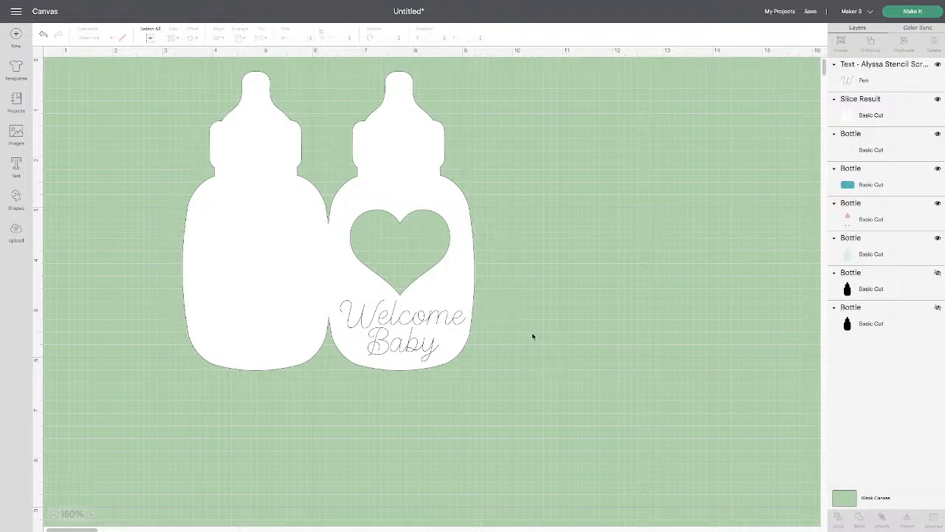
{"action": "left_click_drag", "start_coordinate": [453, 330], "coordinate": [637, 350]}
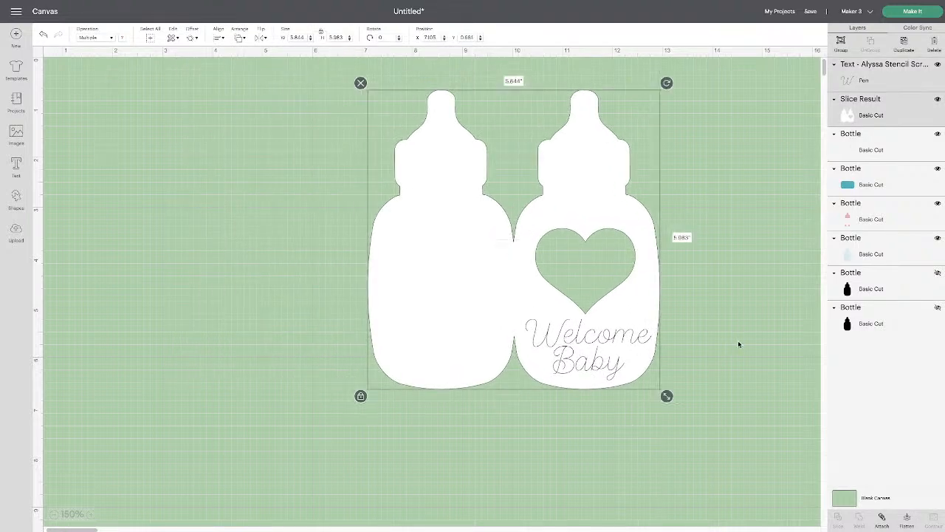
{"action": "left_click", "coordinate": [738, 343]}
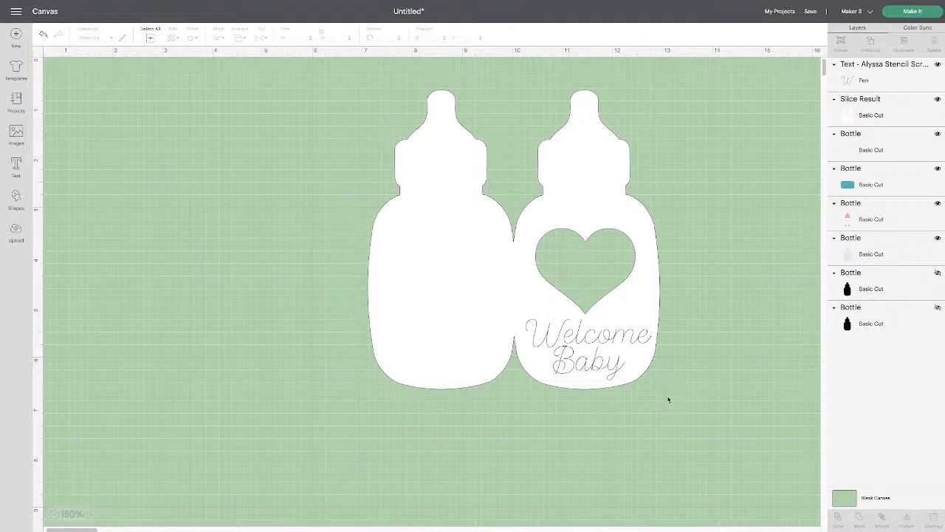
Start saving the project with the title Baby Bottle, and create a new collection named Baby for it
{"action": "left_click", "coordinate": [812, 12]}
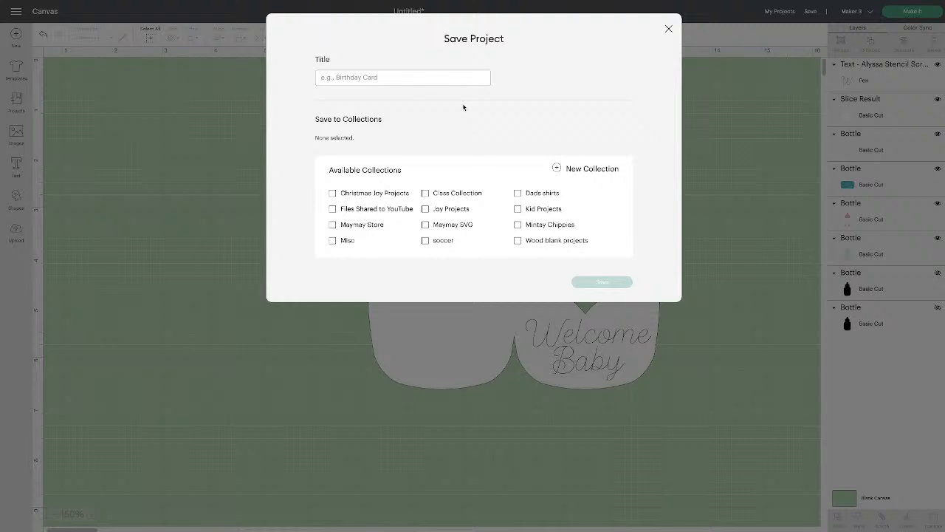
{"action": "type", "text": "Baby Bott"}
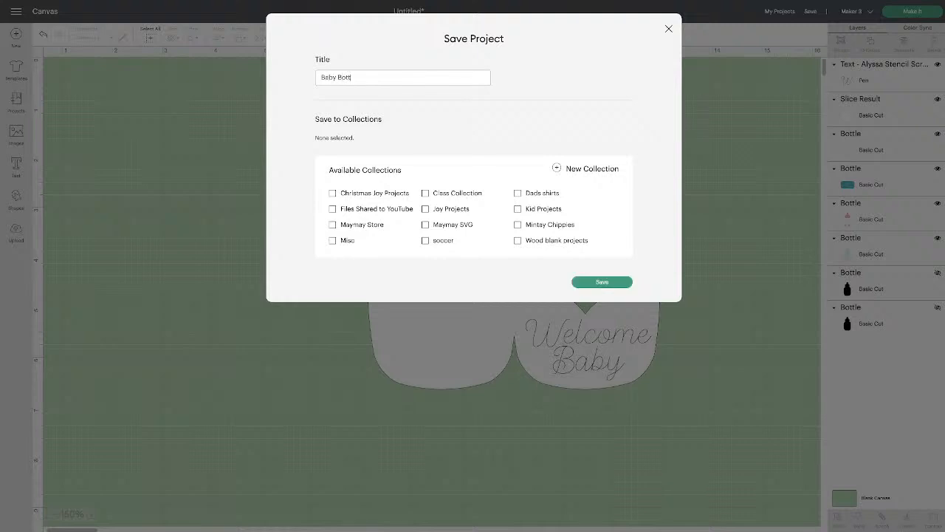
{"action": "type", "text": "le"}
{"action": "left_click", "coordinate": [558, 170]}
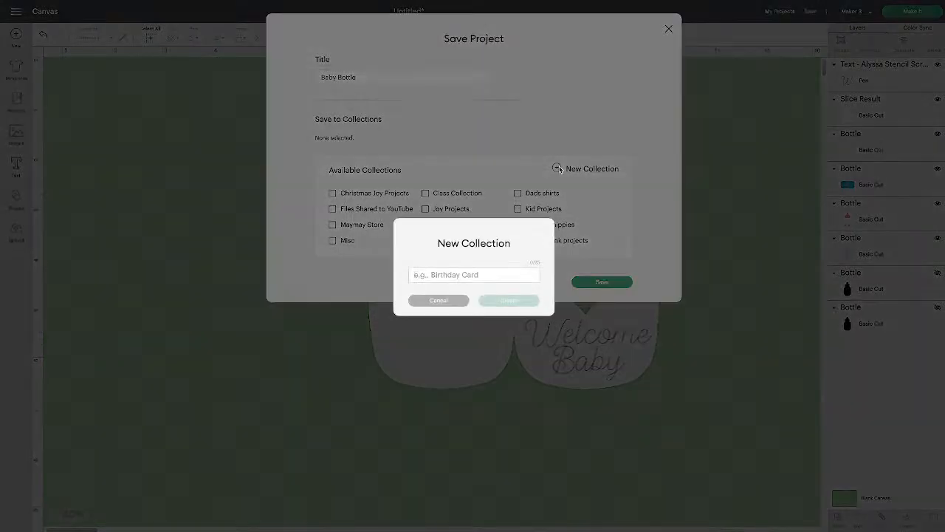
{"action": "type", "text": "Baby"}
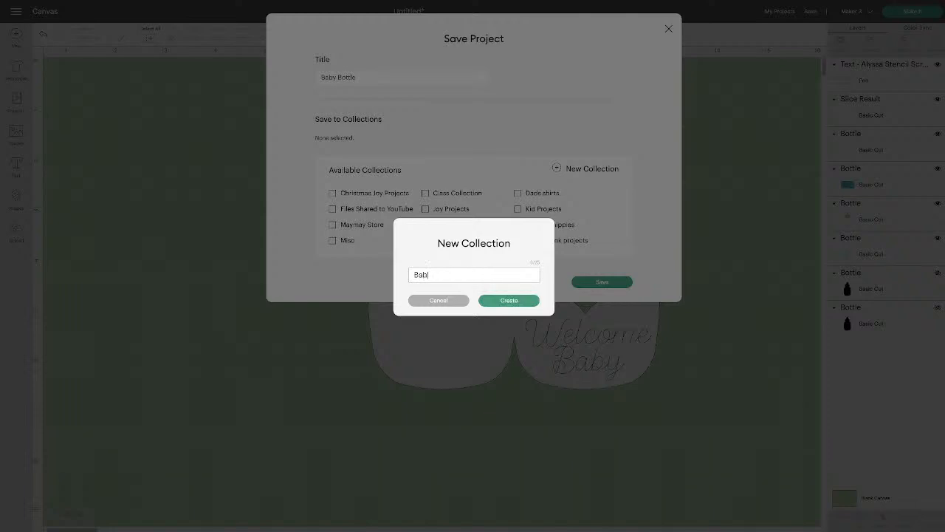
{"action": "left_click", "coordinate": [508, 301]}
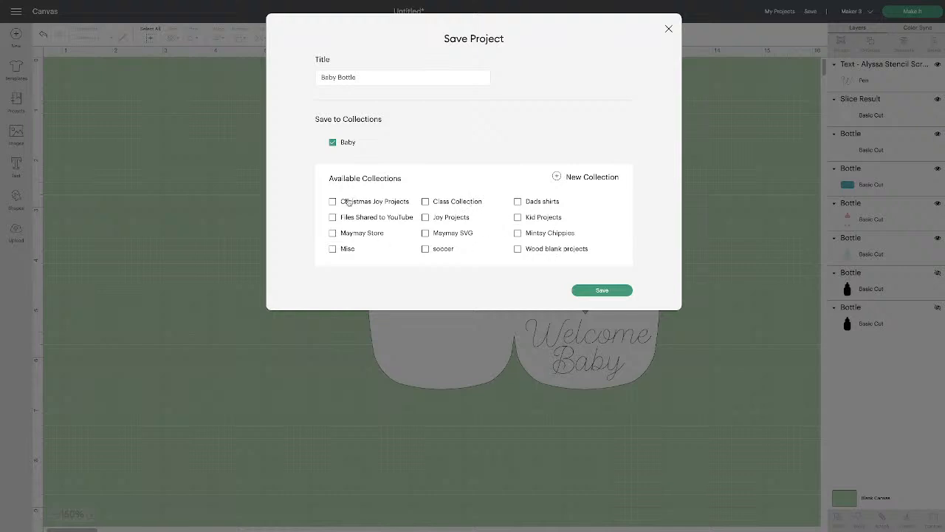
{"action": "left_click", "coordinate": [425, 217]}
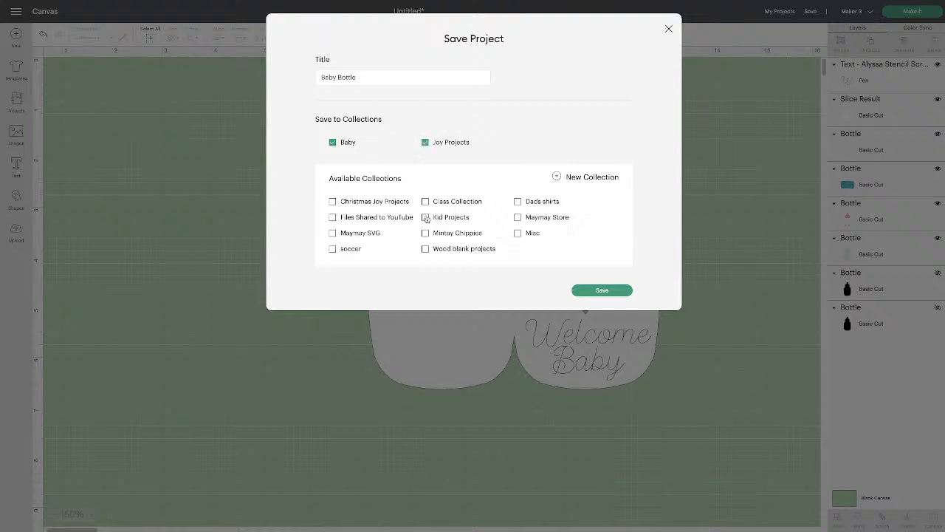
{"action": "left_click", "coordinate": [426, 218]}
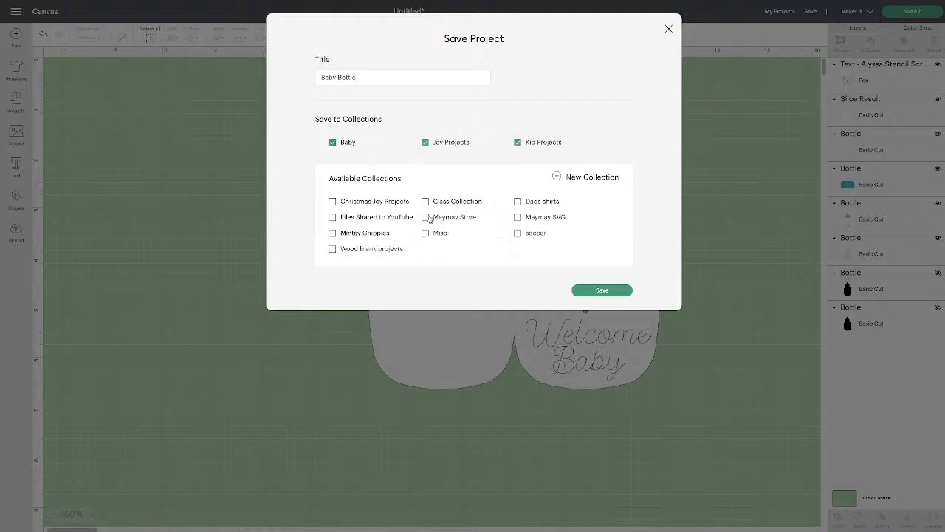
{"action": "left_click", "coordinate": [518, 142]}
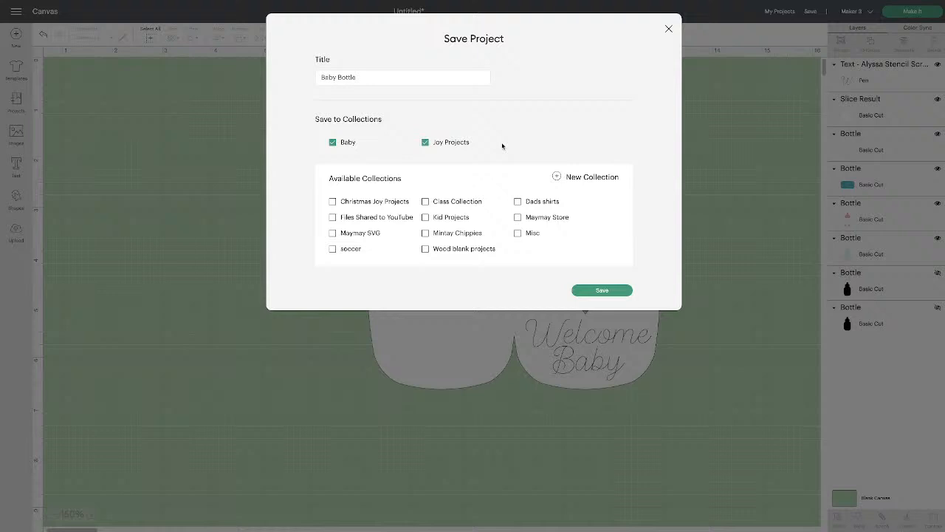
{"action": "left_click", "coordinate": [425, 142]}
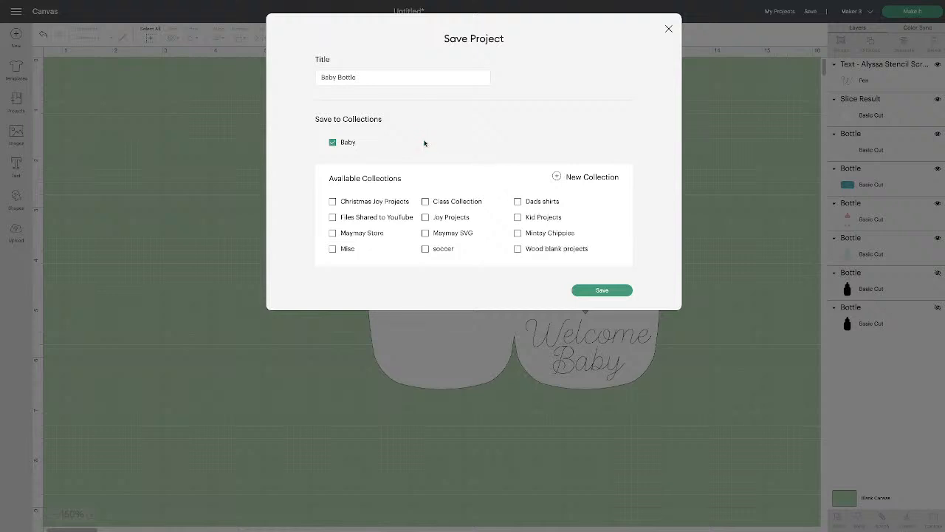
Add the project to the Kid Projects and Files Shared to YouTube collections and save it
{"action": "left_click", "coordinate": [518, 218]}
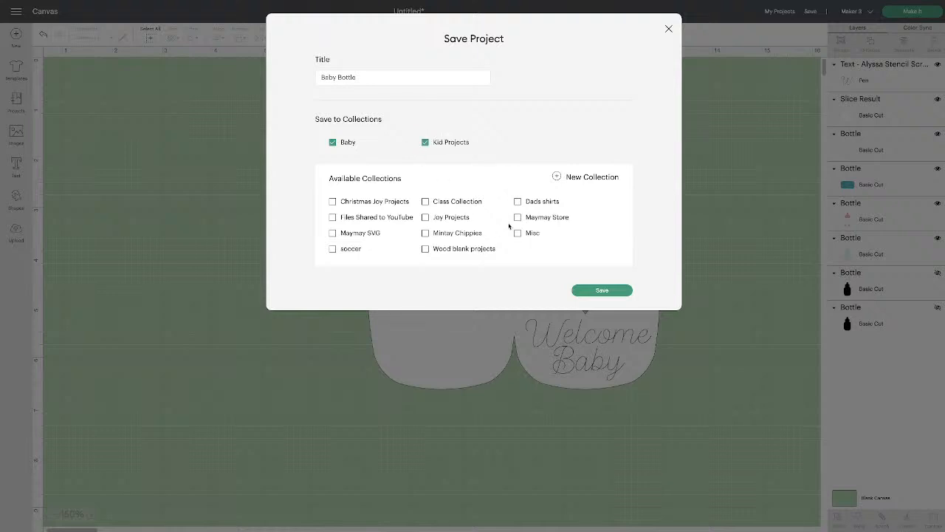
{"action": "left_click", "coordinate": [333, 218]}
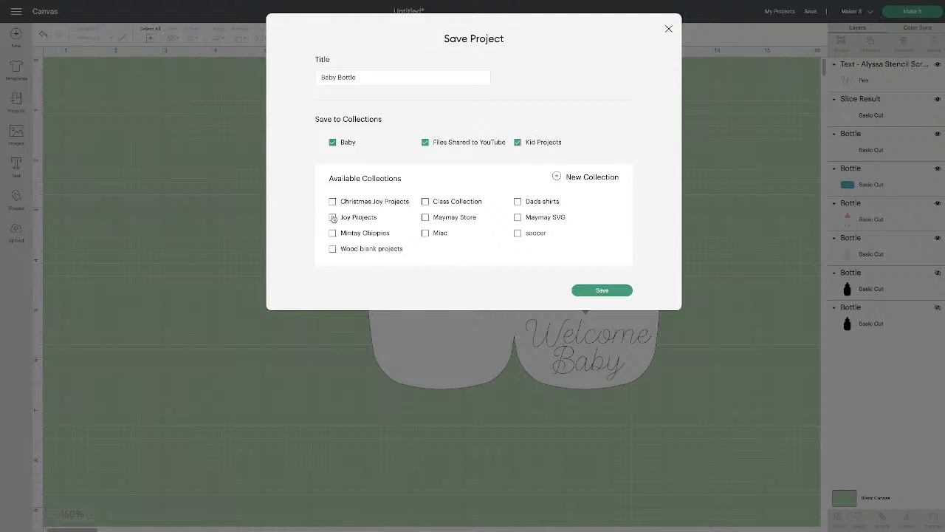
{"action": "left_click", "coordinate": [602, 290]}
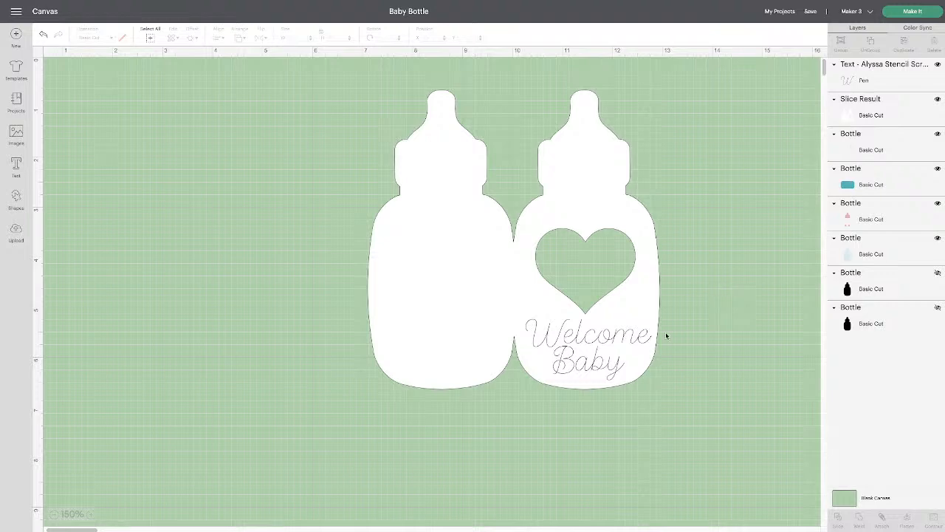
Nudge the Welcome Baby text slightly lower on the card, and attach it to the white bottle shape
{"action": "mouse_move", "coordinate": [611, 343]}
{"action": "left_mouse_down"}
{"action": "mouse_move", "coordinate": [601, 349]}
{"action": "mouse_move", "coordinate": [612, 340]}
{"action": "left_mouse_up"}
{"action": "left_click", "coordinate": [687, 376]}
{"action": "key", "text": "ctrl+a"}
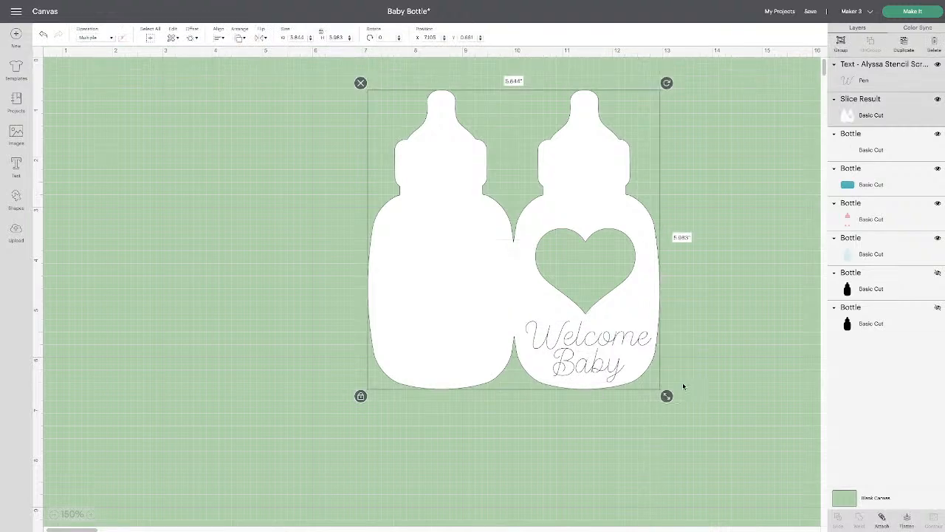
{"action": "left_click", "coordinate": [883, 519]}
{"action": "left_click", "coordinate": [386, 404]}
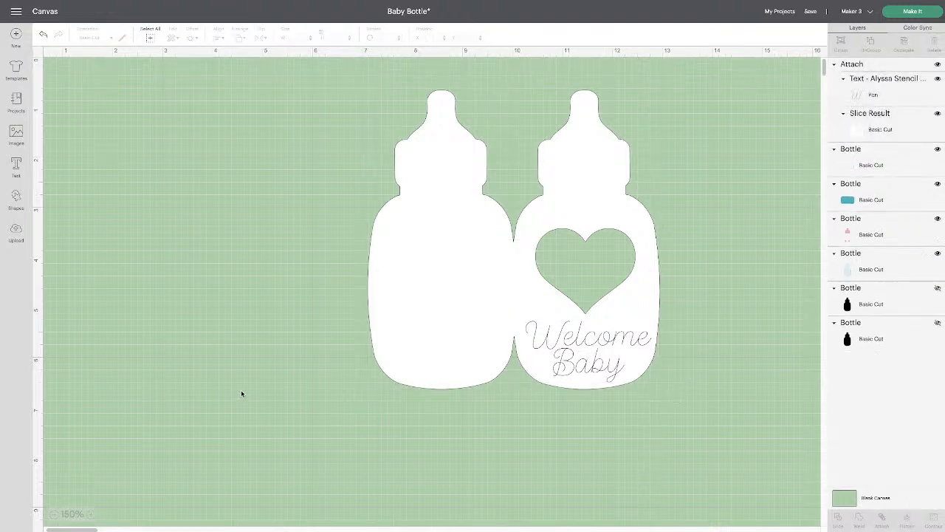
{"action": "left_click", "coordinate": [16, 200]}
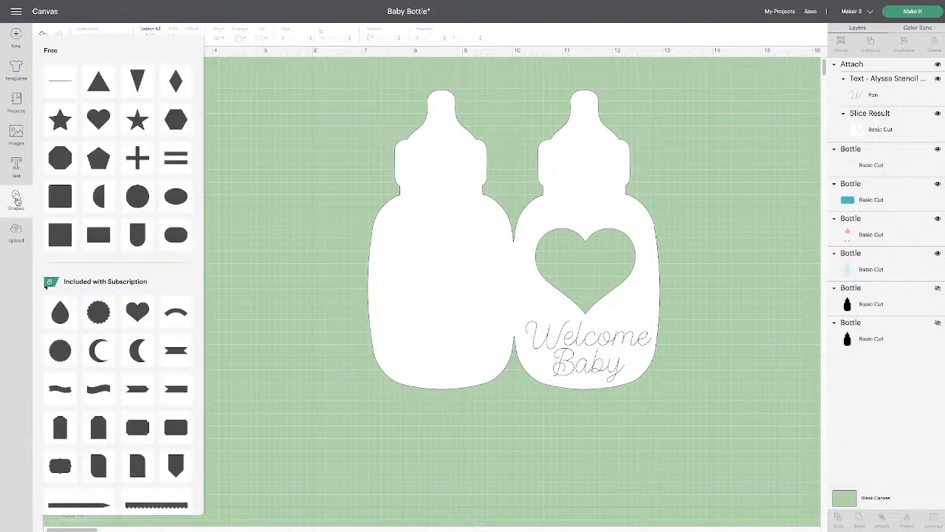
{"action": "scroll", "coordinate": [137, 311], "scroll_direction": "down", "scroll_amount": 7}
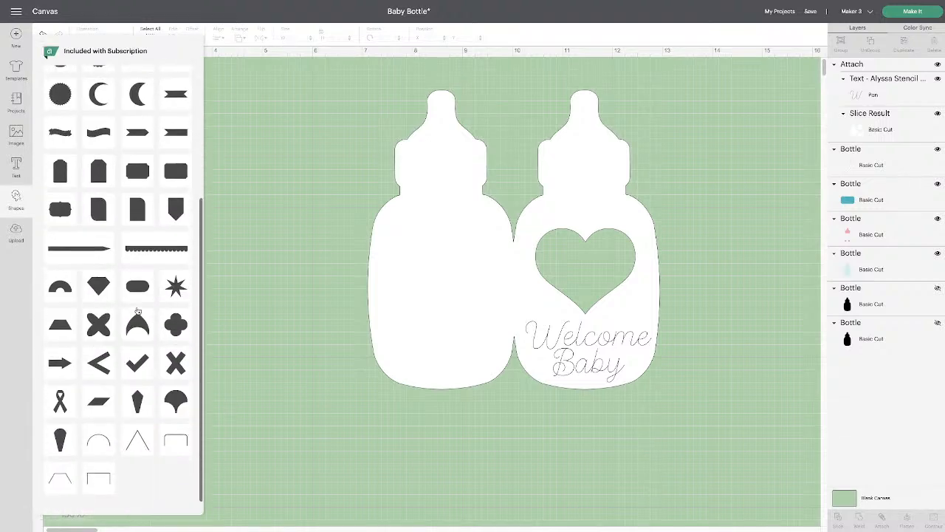
{"action": "scroll", "coordinate": [137, 310], "scroll_direction": "up", "scroll_amount": 5}
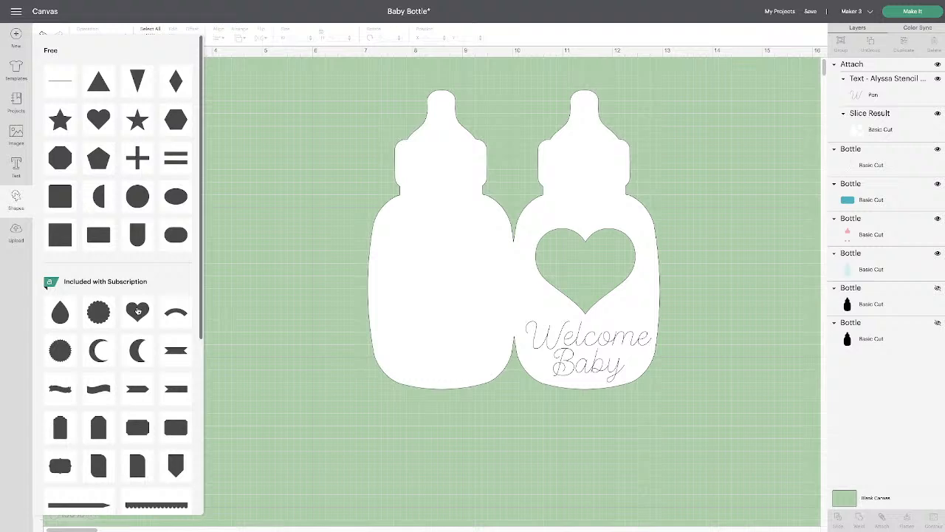
{"action": "left_click", "coordinate": [66, 84]}
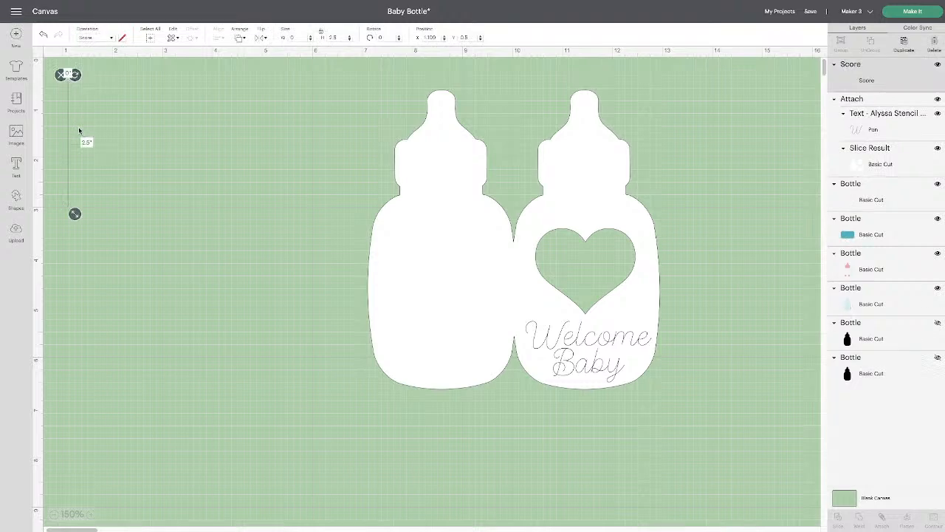
{"action": "left_click", "coordinate": [60, 75]}
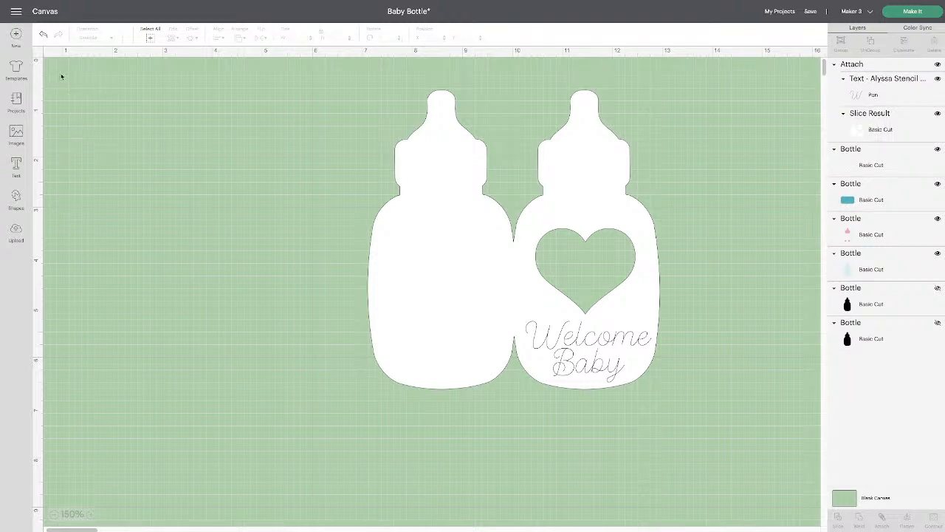
Insert a score line and place it beside the left bottle at about X 6.62, Y 1.5
{"action": "left_click", "coordinate": [16, 198]}
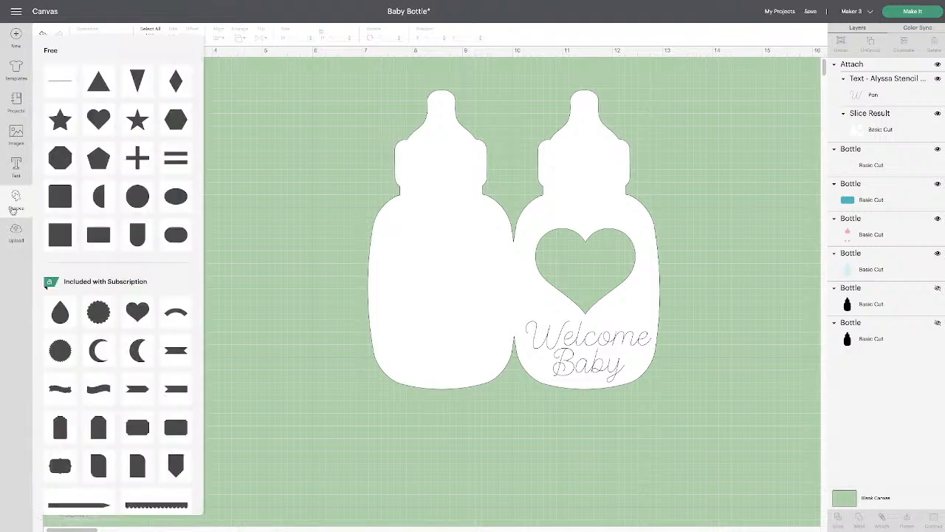
{"action": "left_click", "coordinate": [60, 82]}
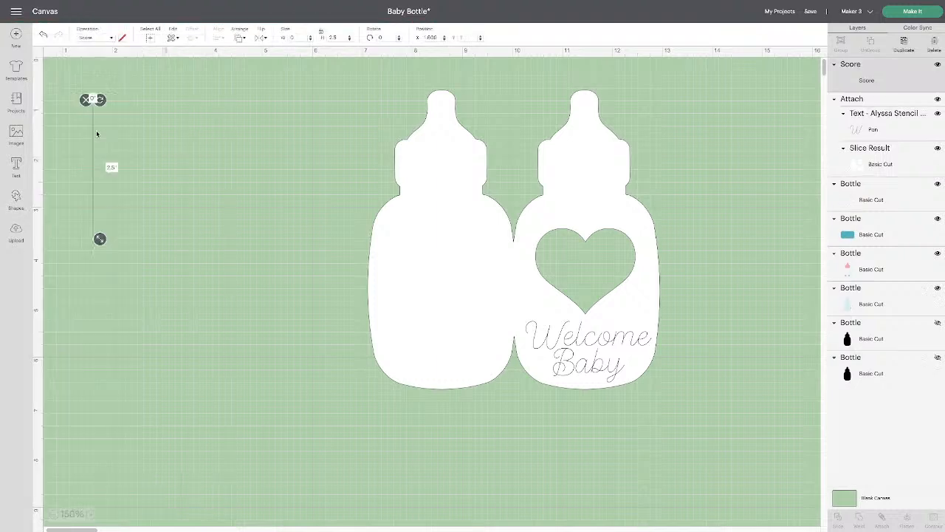
{"action": "left_click_drag", "start_coordinate": [100, 152], "coordinate": [354, 197]}
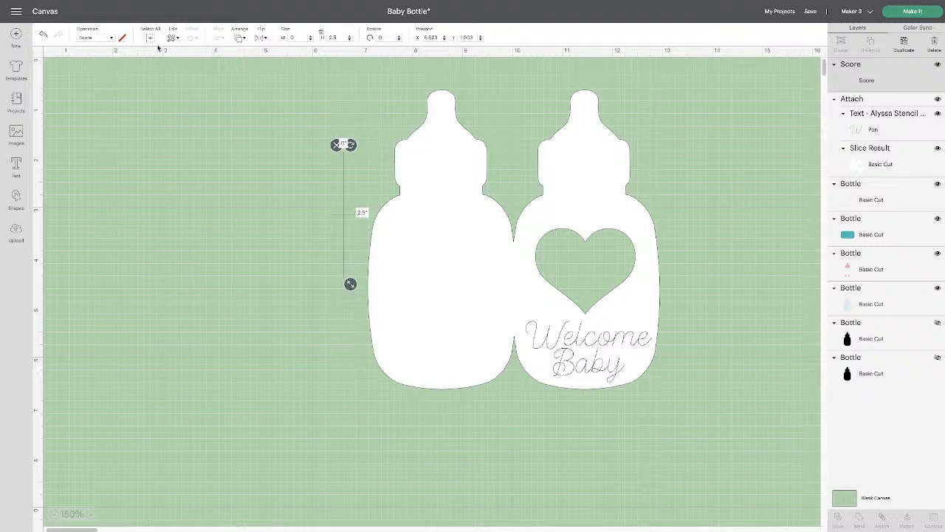
Try the line's operation as Basic Cut and as Pen, and return it to Score
{"action": "left_click", "coordinate": [111, 40]}
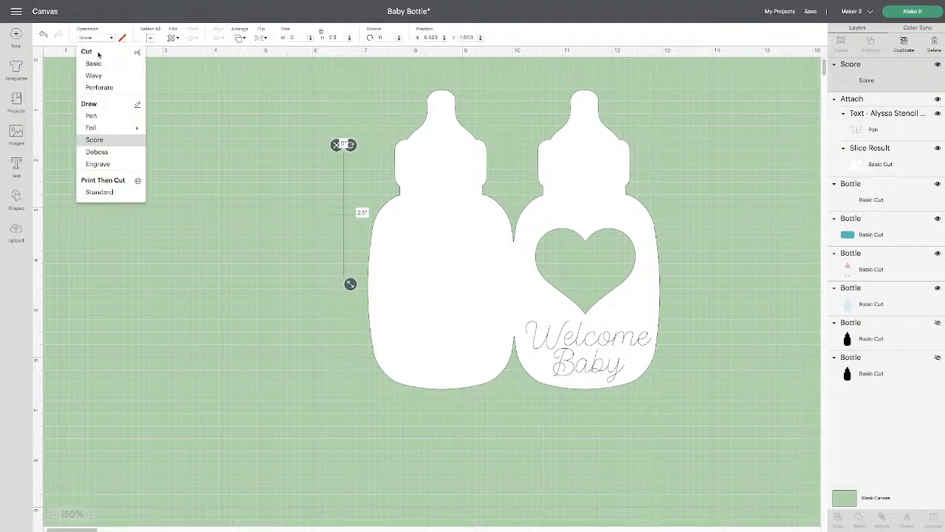
{"action": "left_click", "coordinate": [95, 64]}
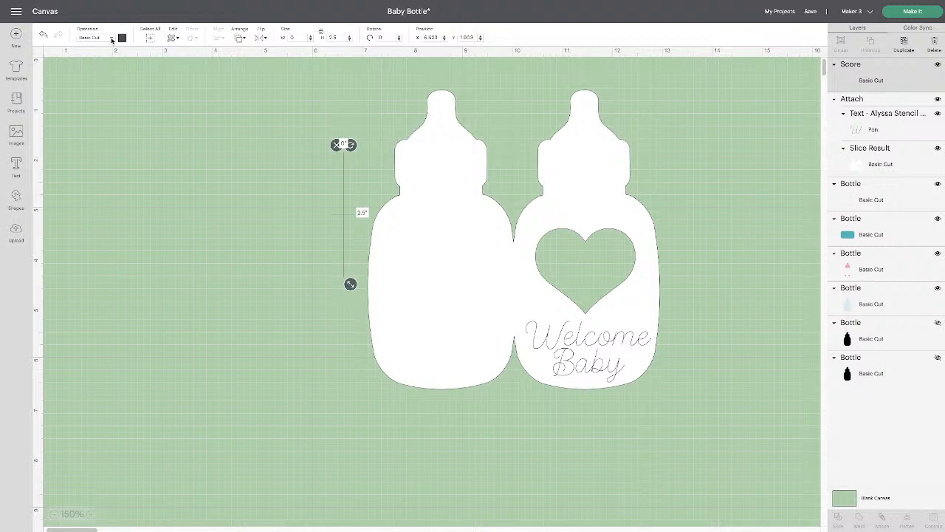
{"action": "left_click", "coordinate": [111, 40]}
{"action": "left_click", "coordinate": [92, 116]}
{"action": "left_click", "coordinate": [110, 40]}
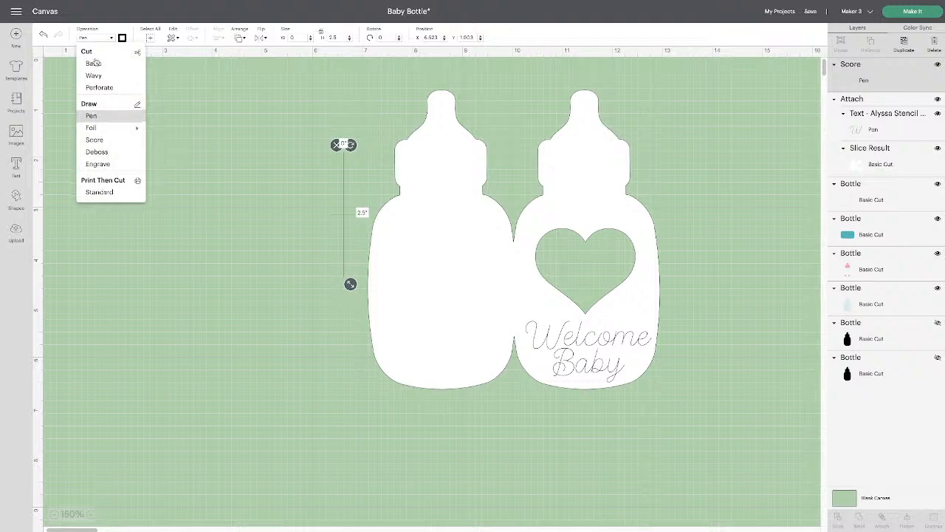
{"action": "left_click", "coordinate": [95, 140]}
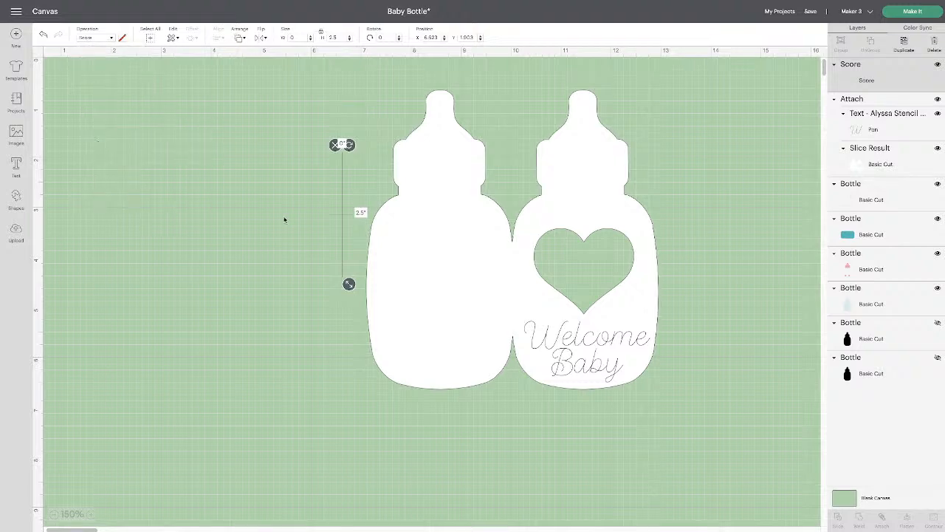
Shorten the score line to about 1.9 in and place it along the fold between the two bottles, at about X 10.0, Y 3.69
{"action": "left_click_drag", "start_coordinate": [343, 190], "coordinate": [514, 273]}
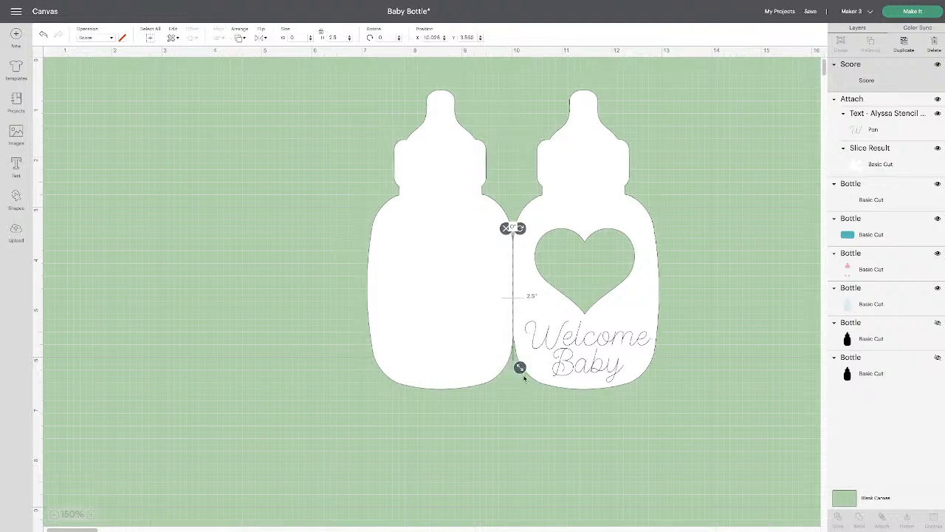
{"action": "left_click_drag", "start_coordinate": [521, 369], "coordinate": [520, 334]}
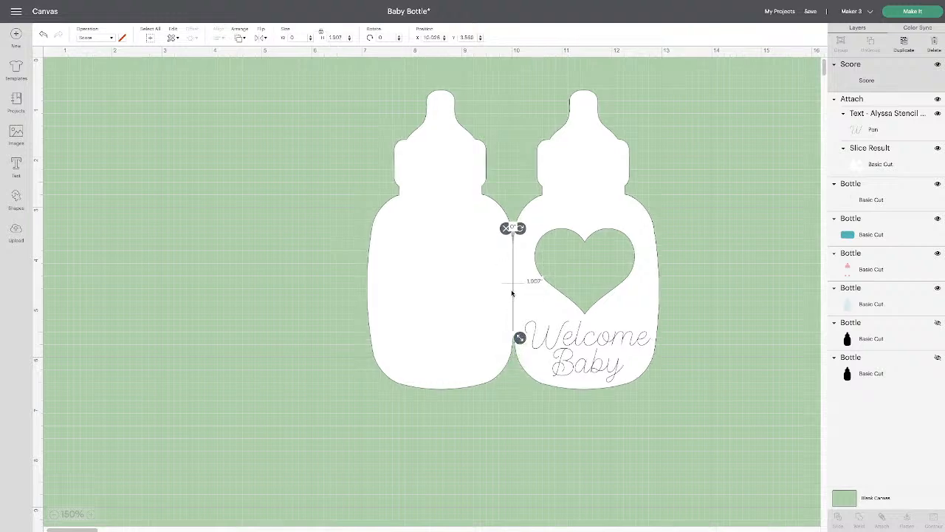
{"action": "left_click_drag", "start_coordinate": [513, 294], "coordinate": [512, 299]}
{"action": "left_click", "coordinate": [521, 413]}
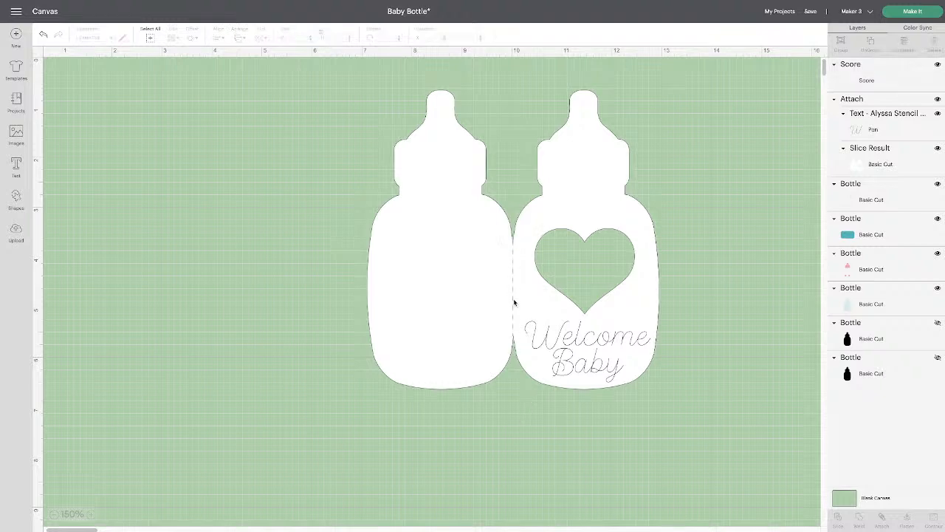
{"action": "left_click", "coordinate": [514, 302]}
{"action": "left_click", "coordinate": [515, 407]}
{"action": "left_click_drag", "start_coordinate": [513, 305], "coordinate": [514, 306]}
{"action": "left_click", "coordinate": [518, 394]}
Attach the score line to the bottle card, and move the card to about X 6.81, Y 1.04
{"action": "left_click", "coordinate": [514, 285]}
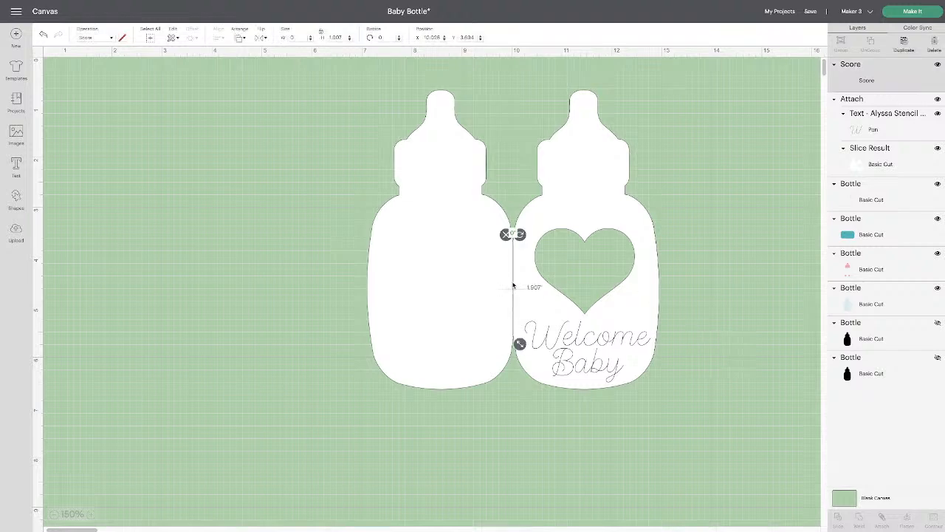
{"action": "left_click", "coordinate": [475, 274]}
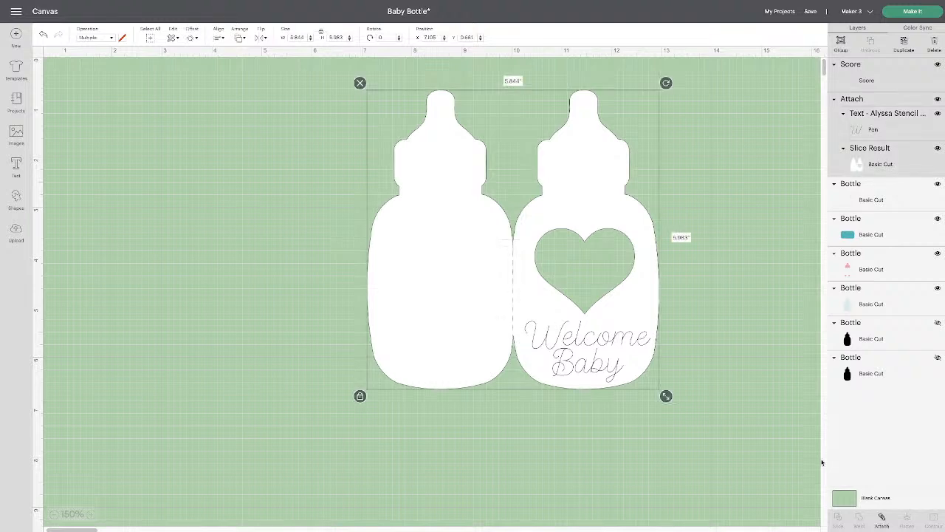
{"action": "left_click", "coordinate": [881, 520]}
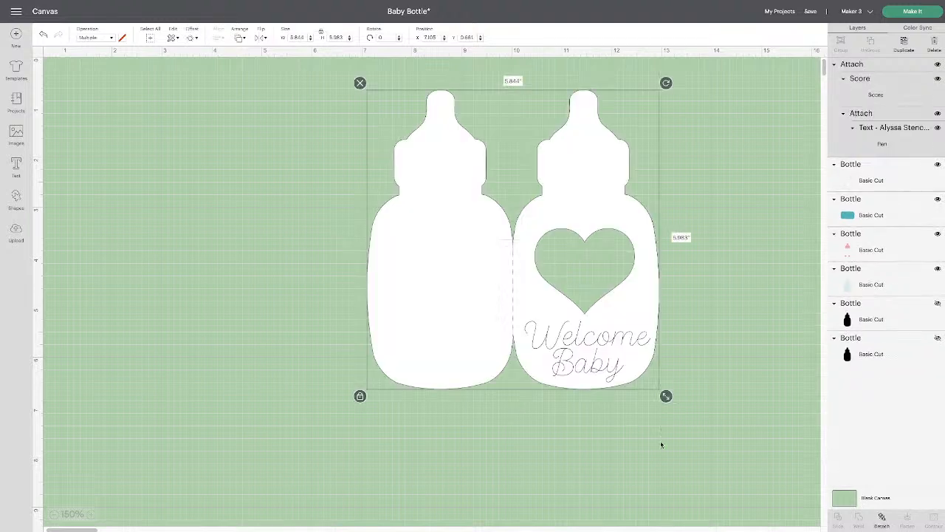
{"action": "left_click", "coordinate": [672, 372]}
{"action": "left_click_drag", "start_coordinate": [642, 367], "coordinate": [628, 385]}
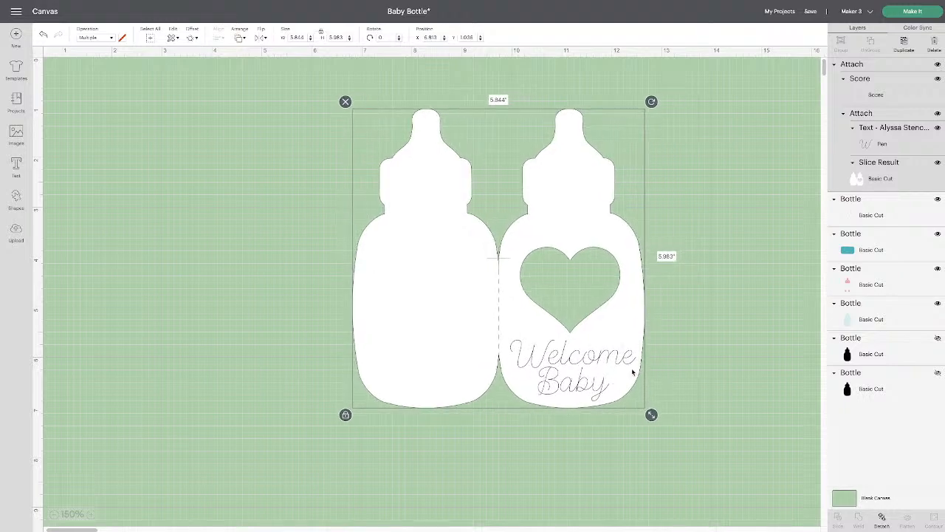
Preview the project with all materials loaded on mats, examine the attached card on mat 4, and return to the canvas
{"action": "left_click", "coordinate": [900, 13]}
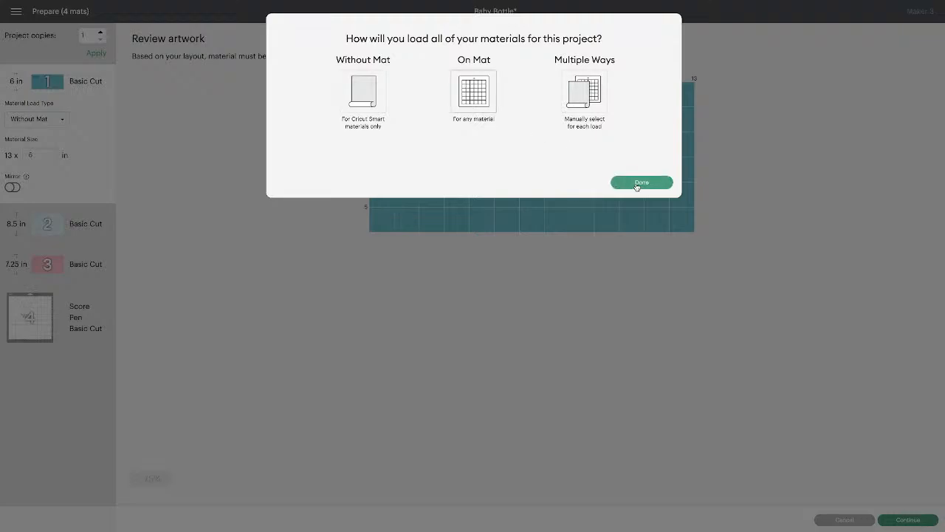
{"action": "left_click", "coordinate": [639, 182]}
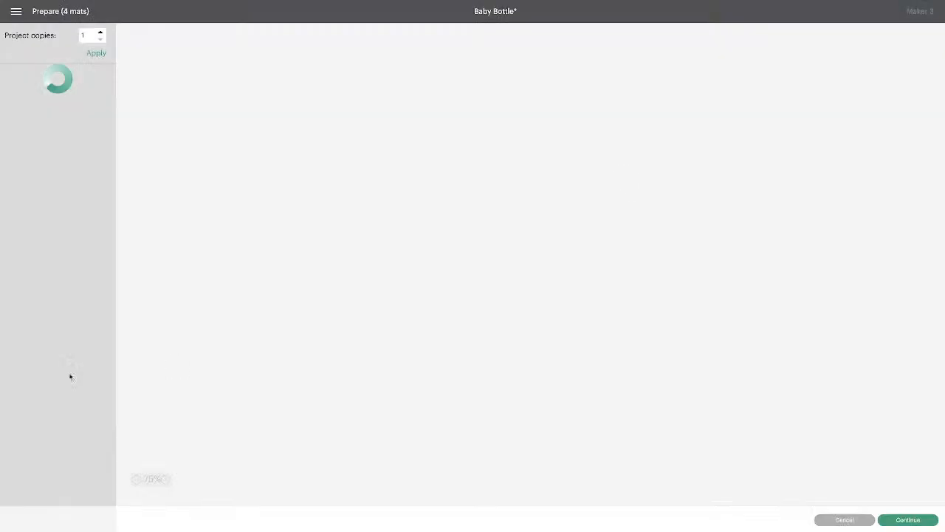
{"action": "left_click", "coordinate": [37, 385]}
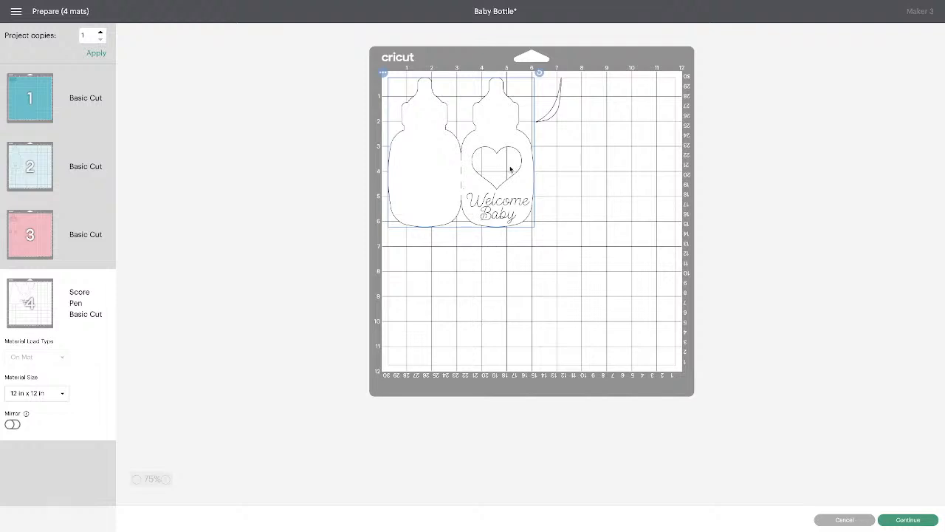
{"action": "left_click", "coordinate": [849, 520]}
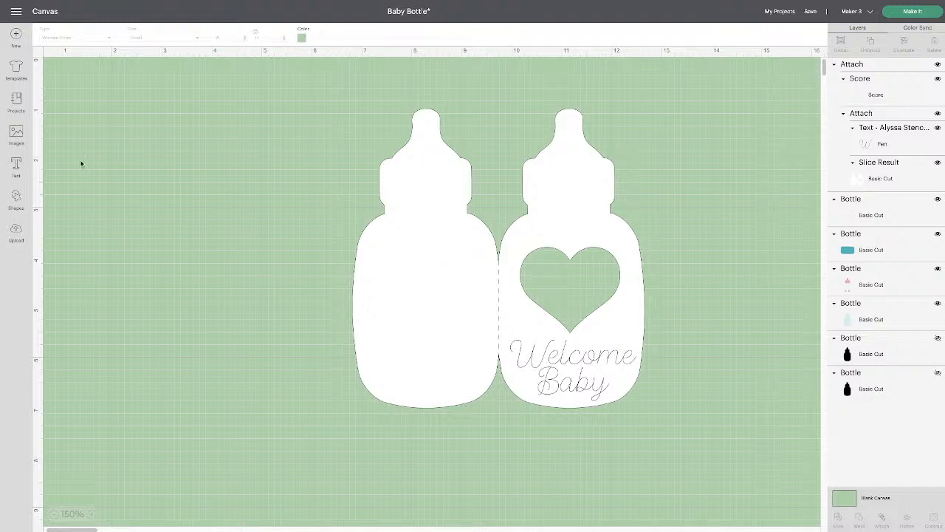
Search the images for baby boy, and add the blue bird with the pacifier and blanket to the canvas
{"action": "left_click", "coordinate": [16, 131]}
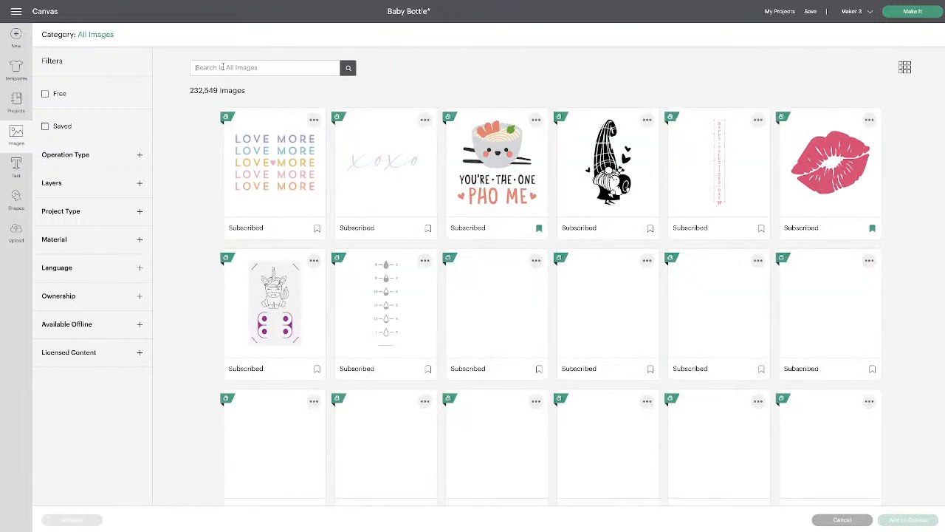
{"action": "left_click", "coordinate": [222, 67]}
{"action": "type", "text": "baby bo"}
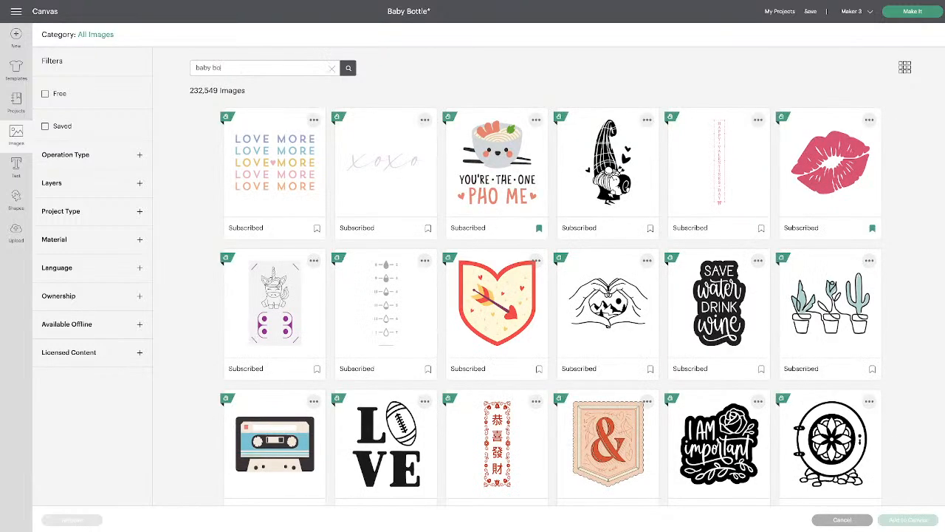
{"action": "type", "text": "y"}
{"action": "key", "text": "Return"}
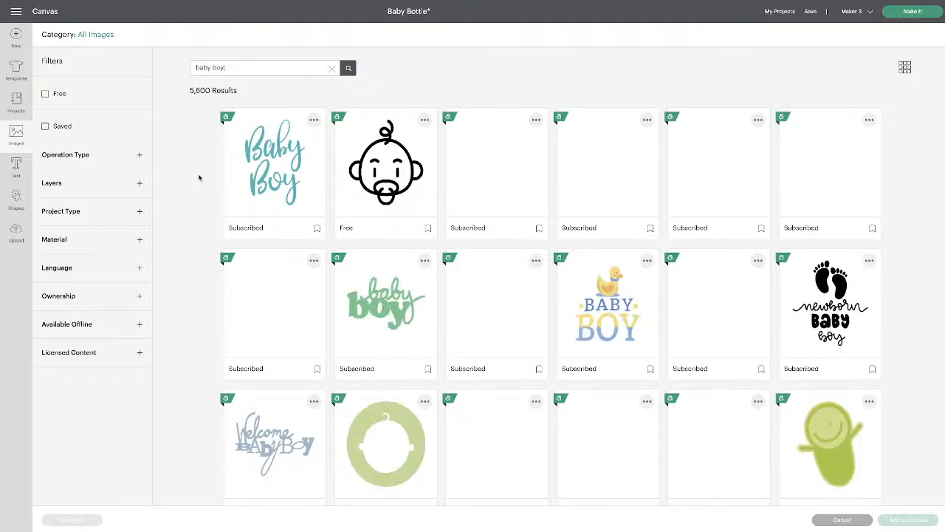
{"action": "left_click", "coordinate": [739, 203]}
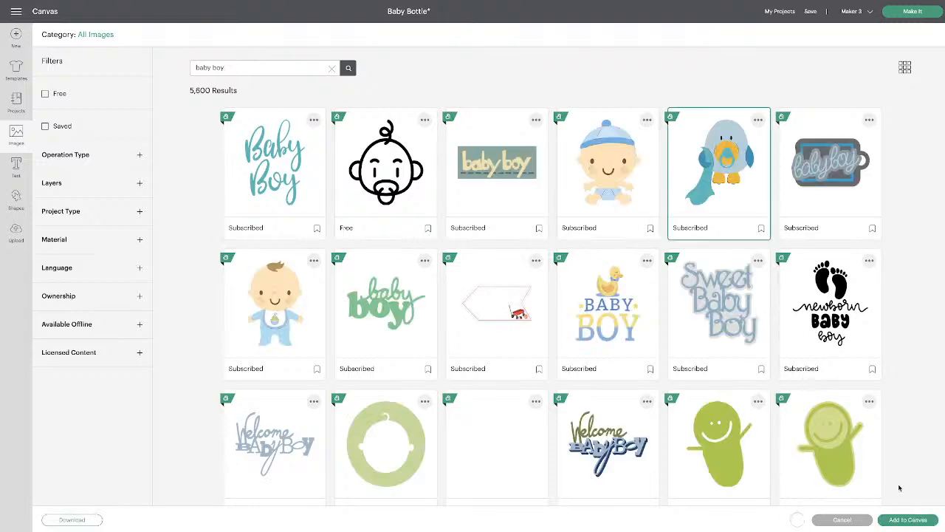
{"action": "left_click", "coordinate": [914, 520]}
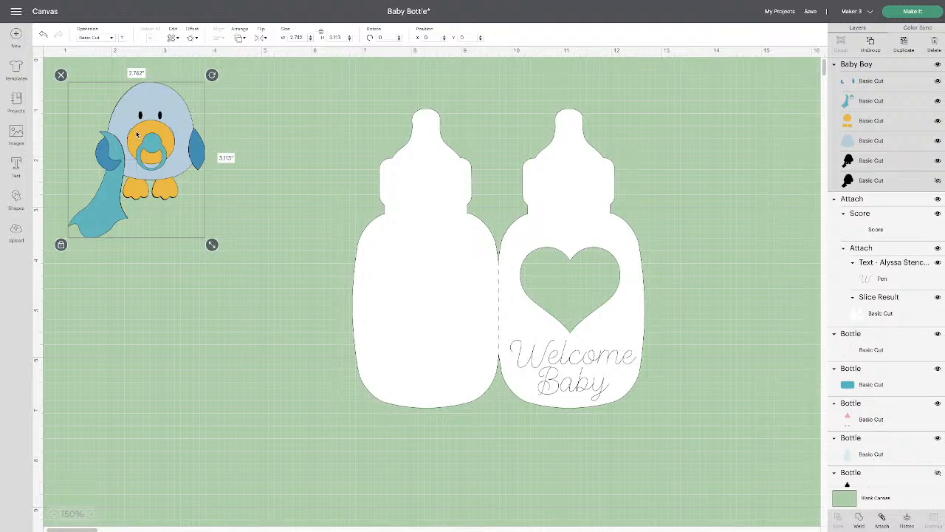
Shrink the bird image to about 1.97 by 2.23 in, and place it on the left bottle at about X 7.18, Y 3.84
{"action": "left_click_drag", "start_coordinate": [136, 135], "coordinate": [174, 187]}
{"action": "left_click_drag", "start_coordinate": [249, 296], "coordinate": [204, 256]}
{"action": "left_click_drag", "start_coordinate": [158, 189], "coordinate": [423, 306]}
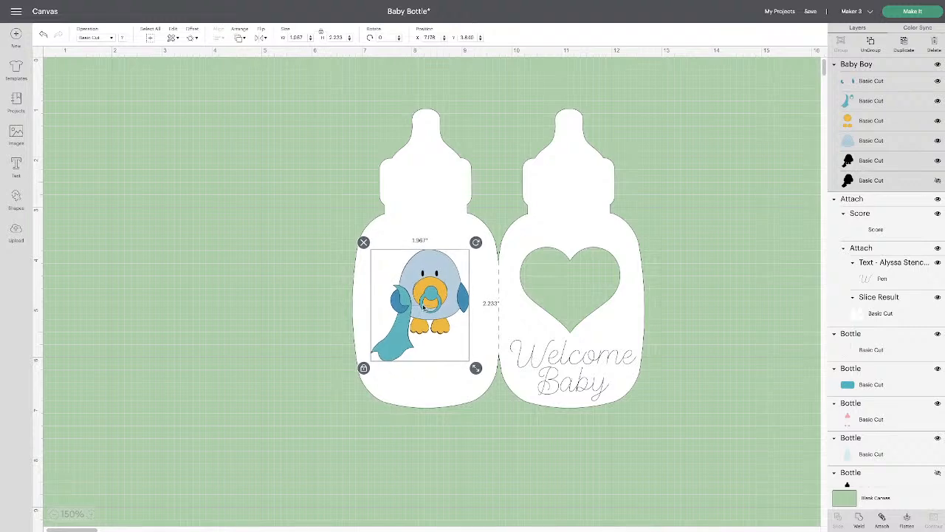
{"action": "left_click", "coordinate": [268, 257]}
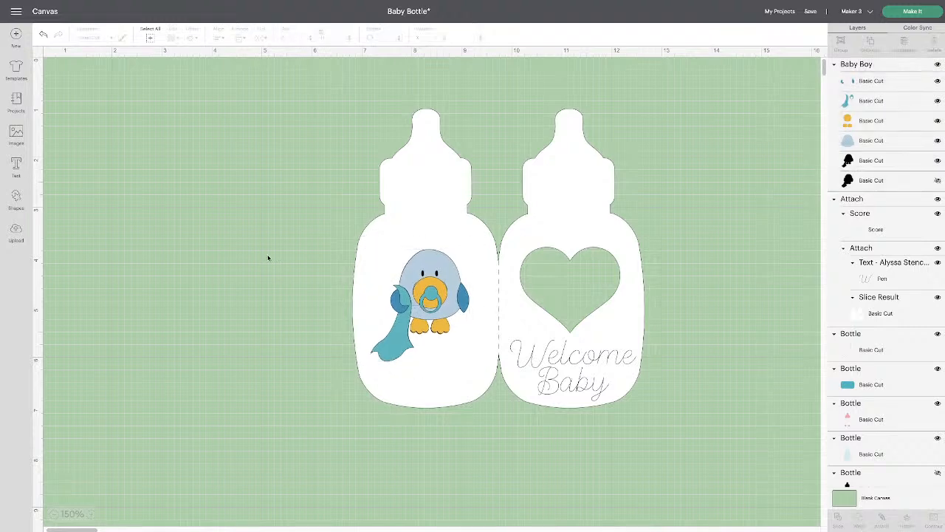
Try attaching the bird image to the bottle card, and undo the attachment
{"action": "left_click_drag", "start_coordinate": [302, 180], "coordinate": [638, 393]}
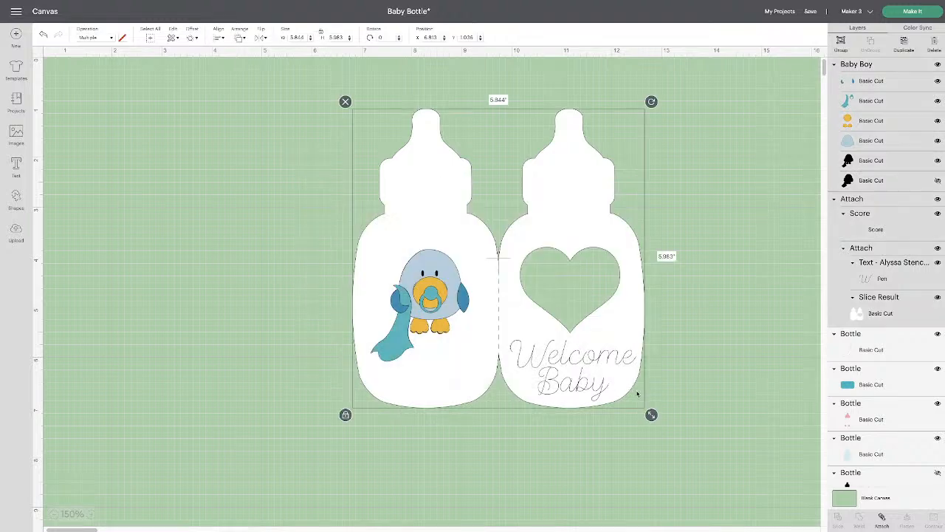
{"action": "left_click", "coordinate": [883, 520]}
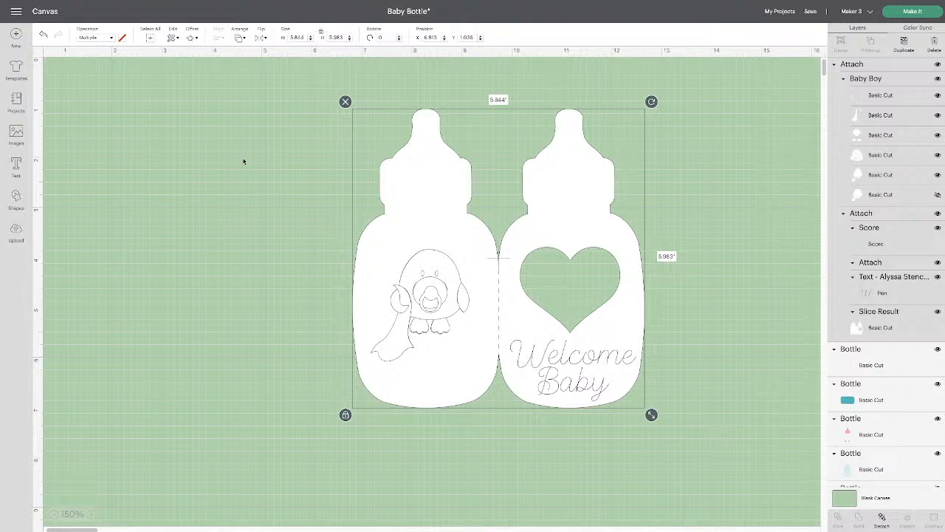
{"action": "left_click", "coordinate": [43, 35]}
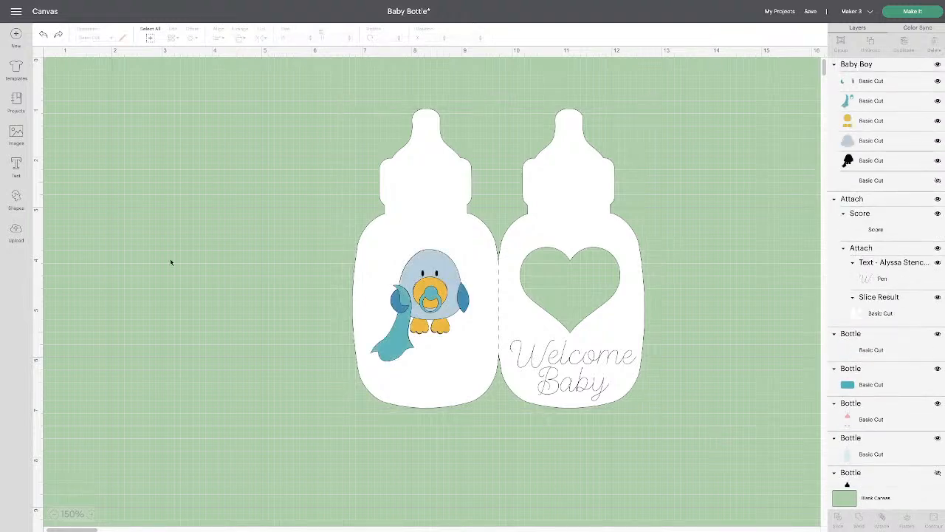
Nudge the bird image slightly lower on the left bottle, to about X 7.15, Y 3.9
{"action": "left_click", "coordinate": [428, 295]}
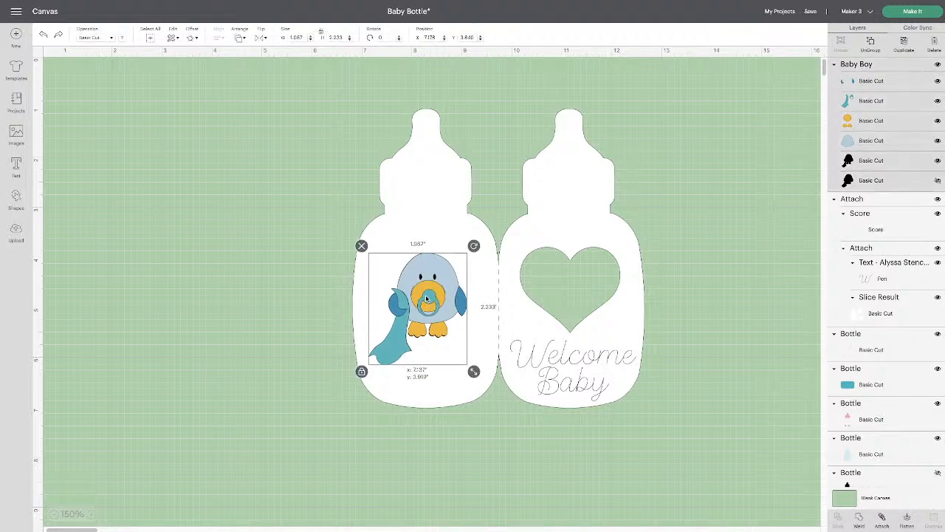
{"action": "scroll", "coordinate": [427, 299], "scroll_direction": "right", "scroll_amount": 1}
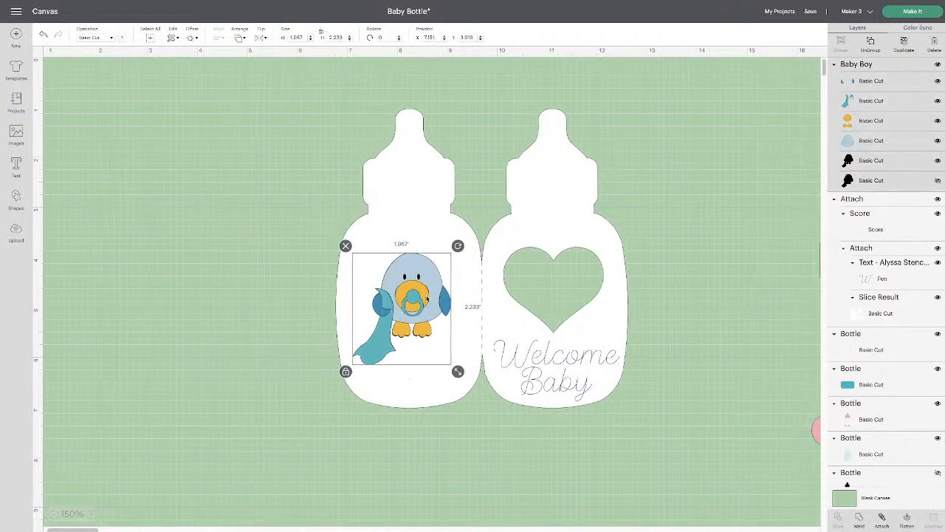
Detach the score line and the Welcome Baby text from the double-bottle card
{"action": "left_click", "coordinate": [569, 361]}
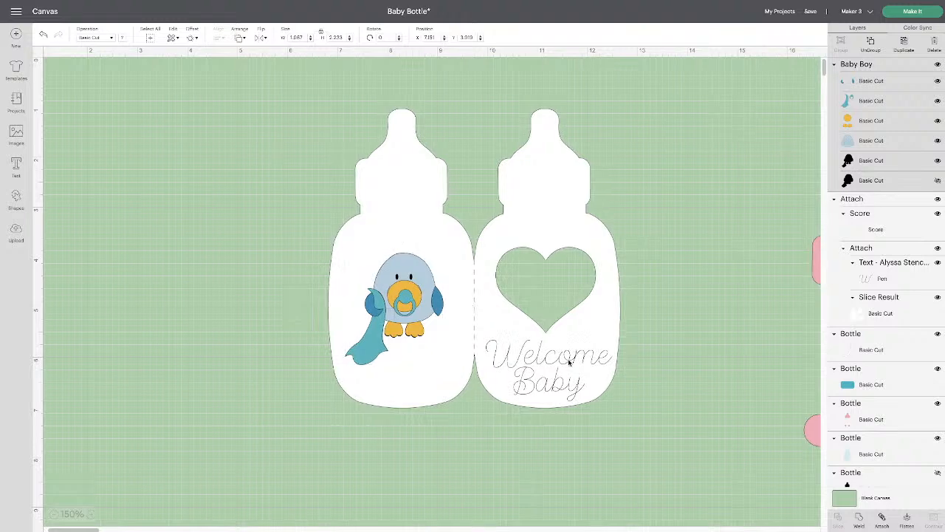
{"action": "left_click", "coordinate": [677, 368]}
{"action": "left_click", "coordinate": [504, 334]}
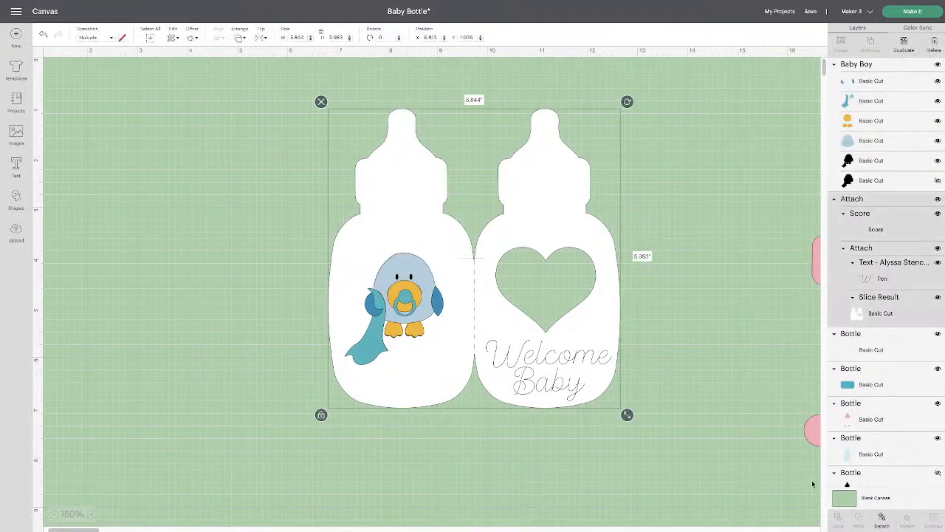
{"action": "left_click", "coordinate": [882, 518]}
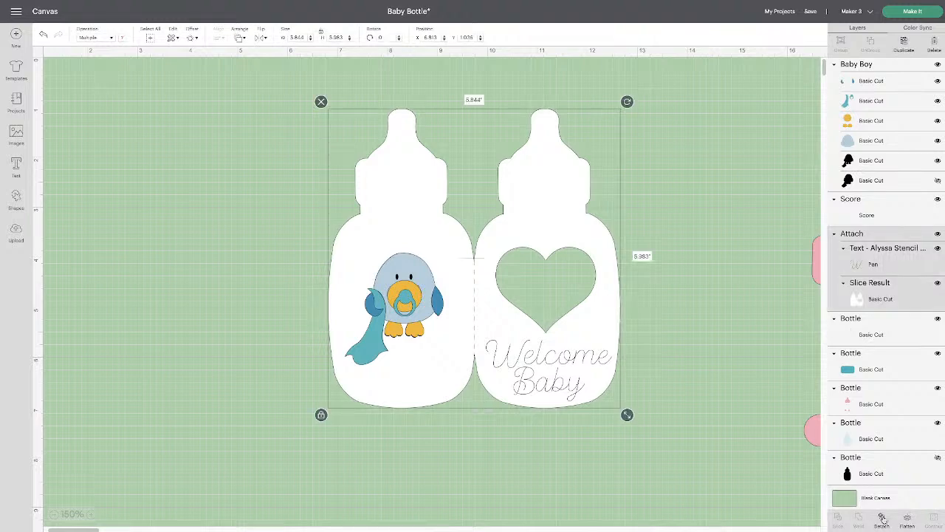
{"action": "left_click", "coordinate": [882, 519]}
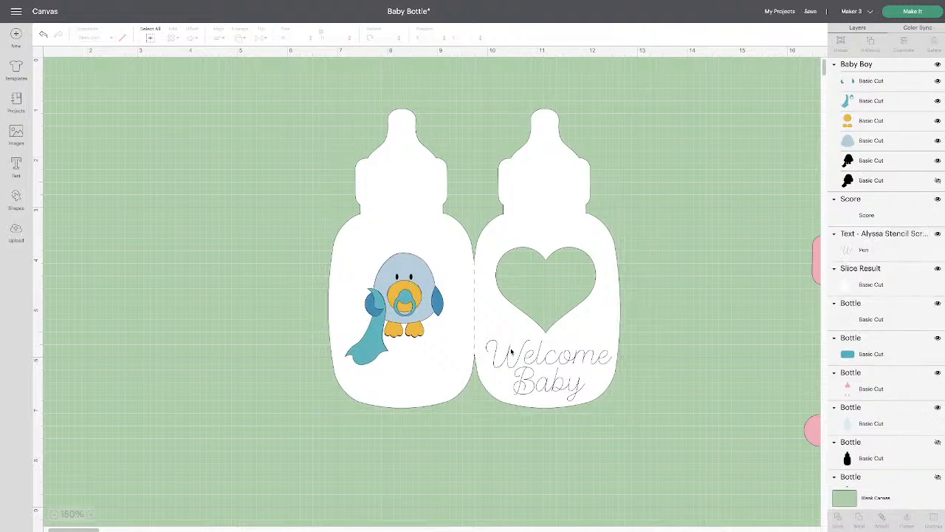
Flatten the bird image and the double-bottle shape into one Print Then Cut layer, leaving out the text and score line
{"action": "left_click", "coordinate": [411, 323]}
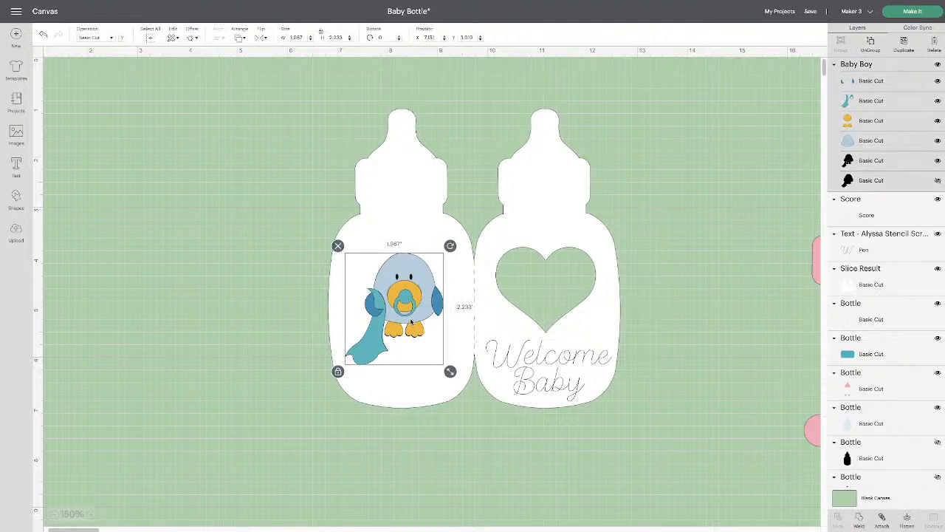
{"action": "left_click", "coordinate": [422, 382]}
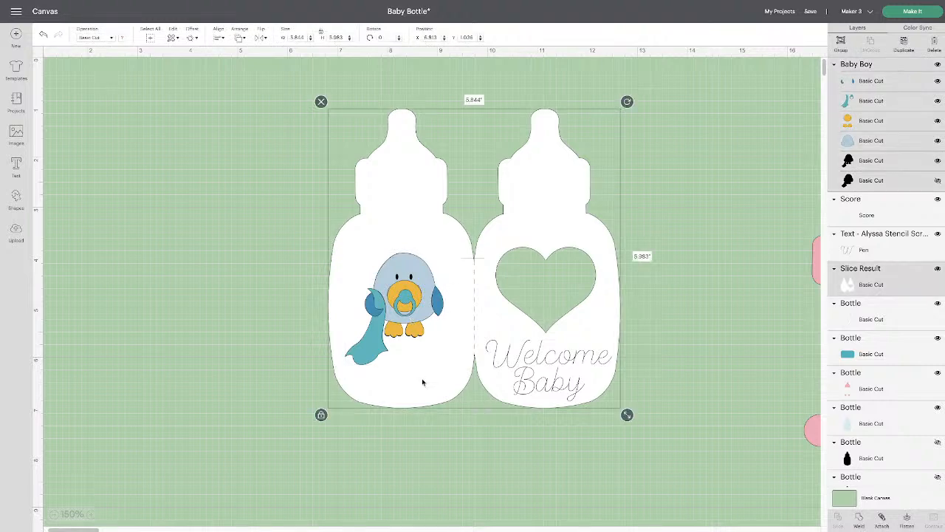
{"action": "left_click", "coordinate": [732, 337]}
{"action": "left_click", "coordinate": [564, 357]}
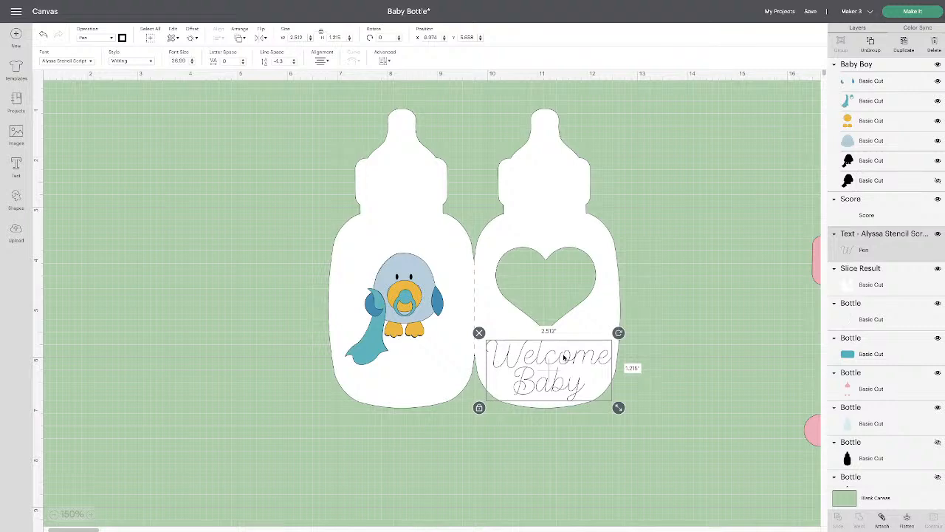
{"action": "left_click", "coordinate": [473, 302]}
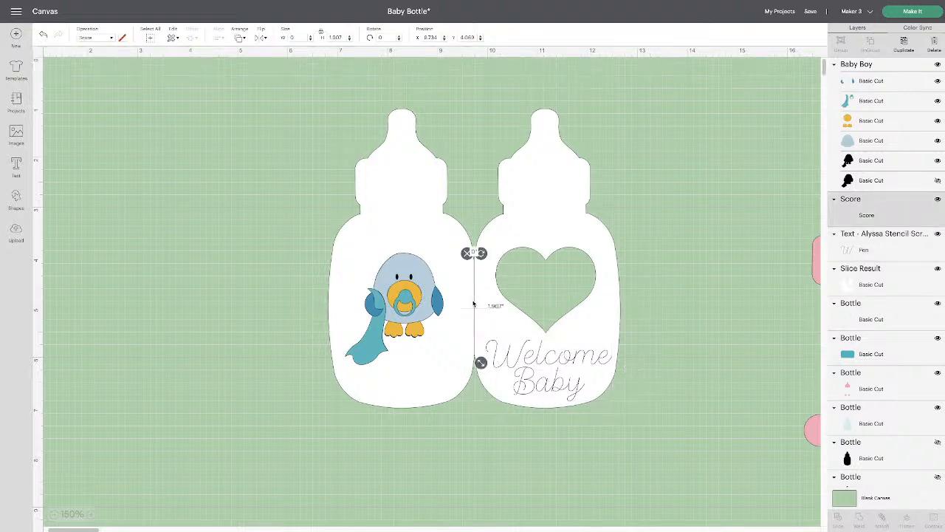
{"action": "left_click", "coordinate": [727, 374]}
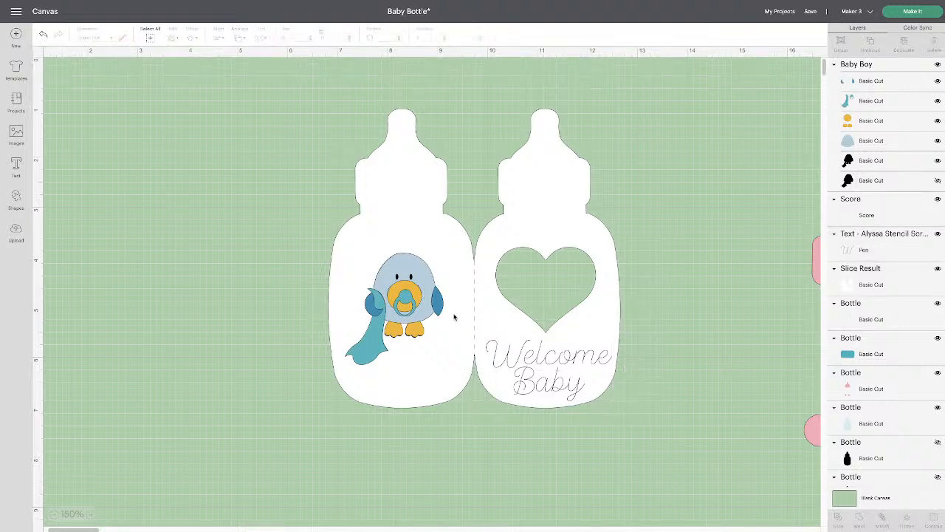
{"action": "left_click", "coordinate": [424, 310]}
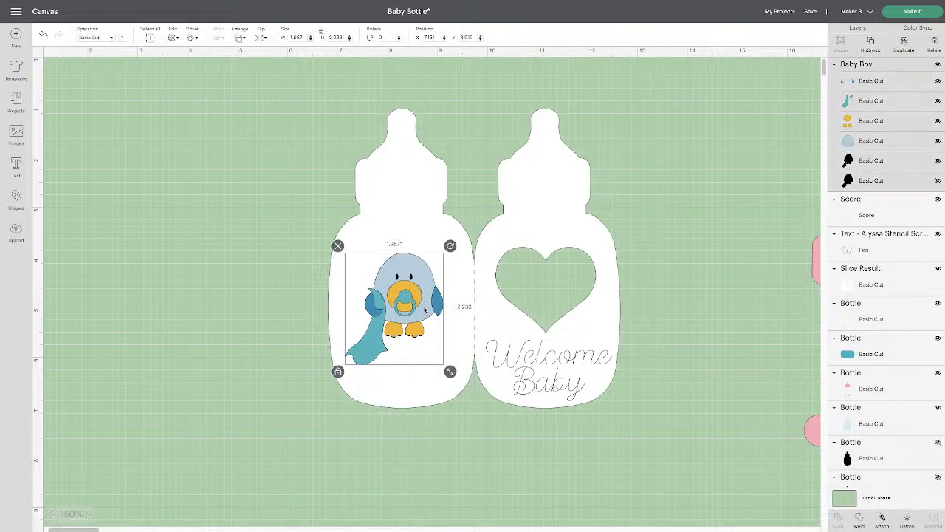
{"action": "left_click", "coordinate": [419, 393], "text": "shift"}
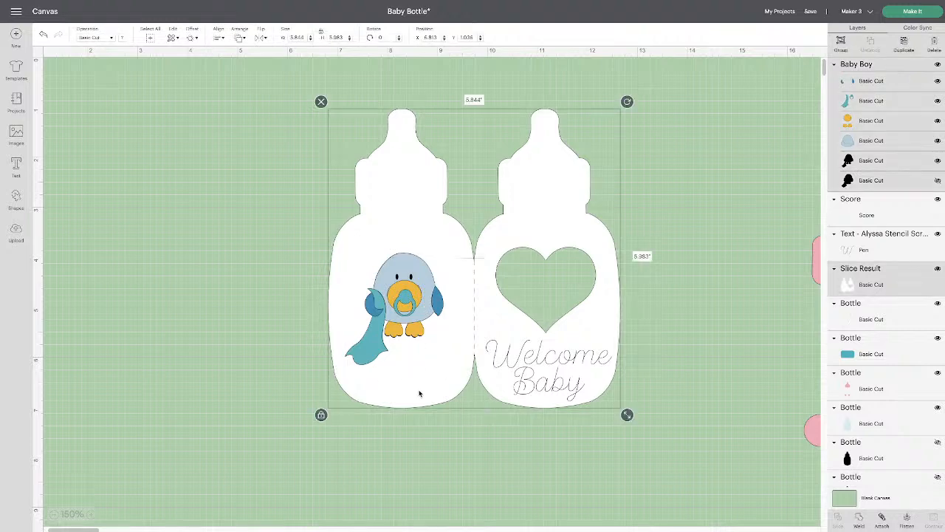
{"action": "left_click", "coordinate": [907, 519]}
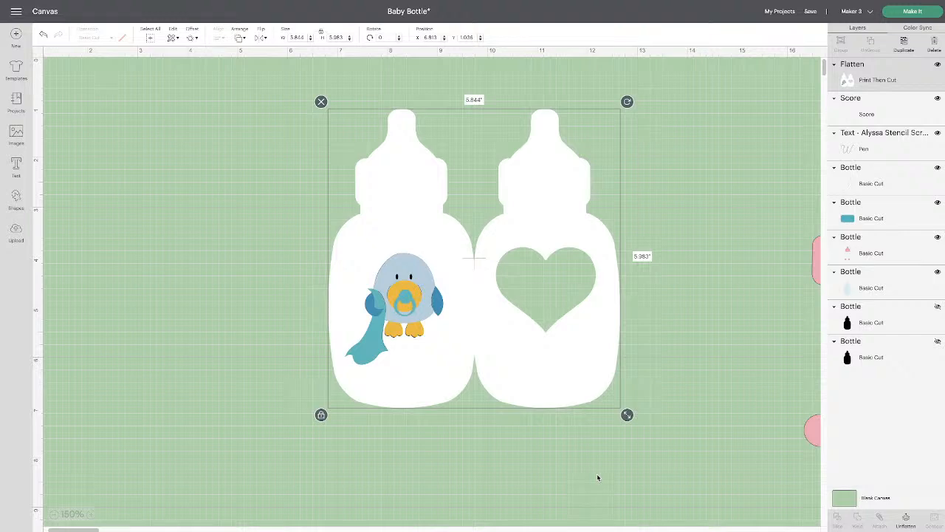
Send the flattened bottle card to the back, behind the score line and the Welcome Baby text
{"action": "left_click", "coordinate": [240, 38]}
{"action": "left_click", "coordinate": [278, 64]}
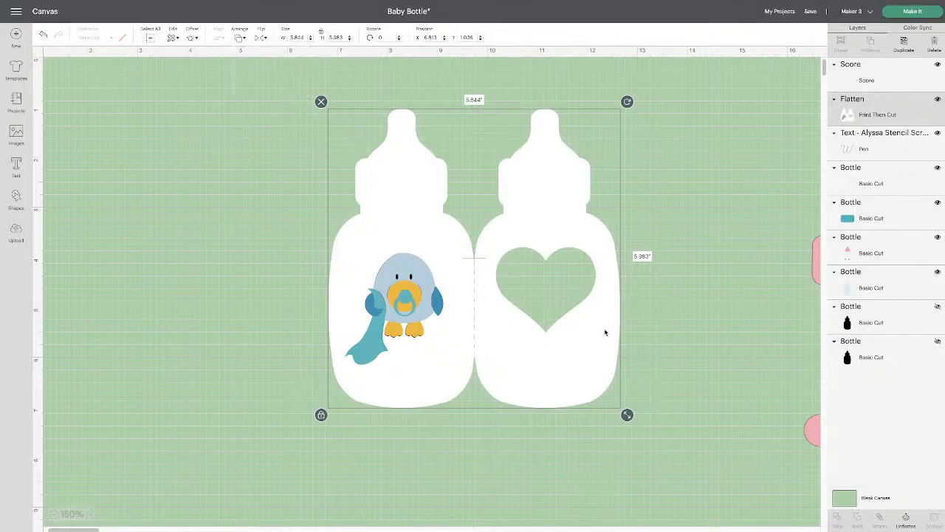
{"action": "left_click", "coordinate": [239, 38]}
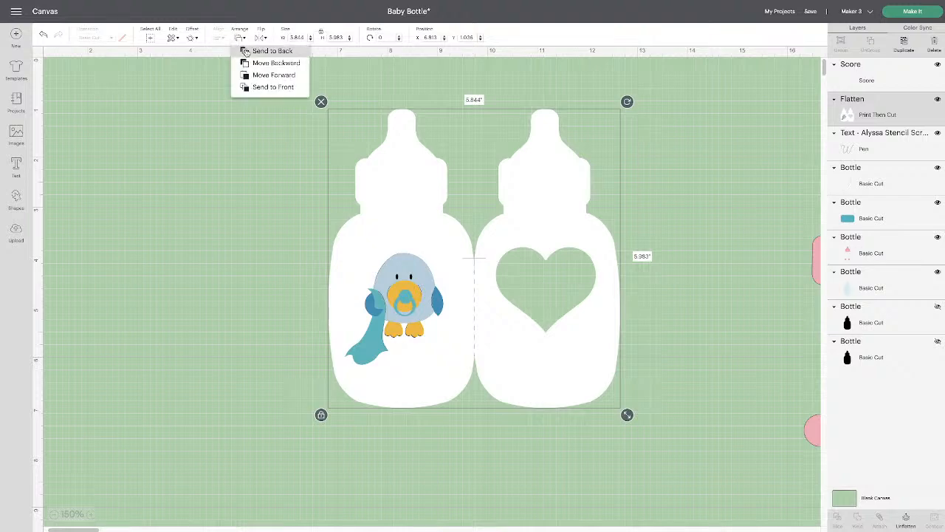
{"action": "left_click", "coordinate": [248, 52]}
{"action": "left_click", "coordinate": [656, 364]}
Attach the Welcome Baby text to the score line, test moving them together, and undo the move
{"action": "left_click", "coordinate": [561, 381]}
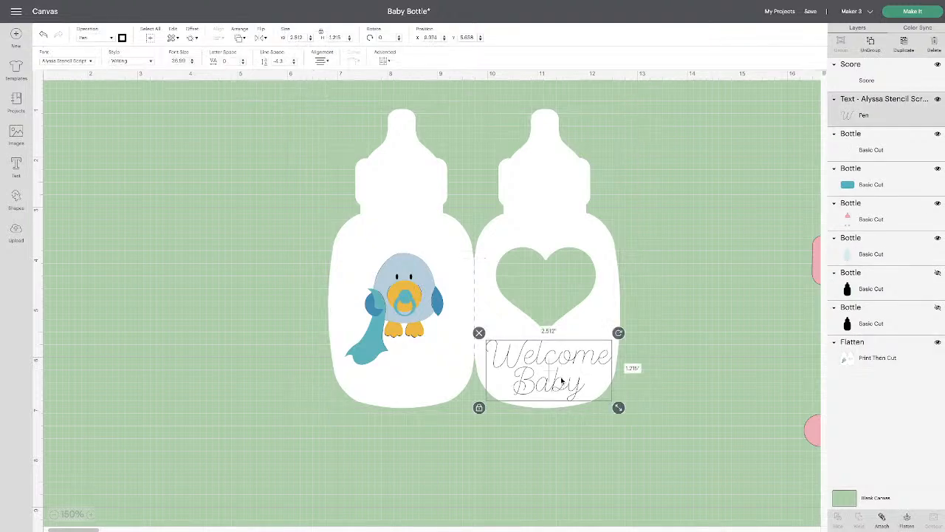
{"action": "left_click", "coordinate": [474, 301], "text": "shift"}
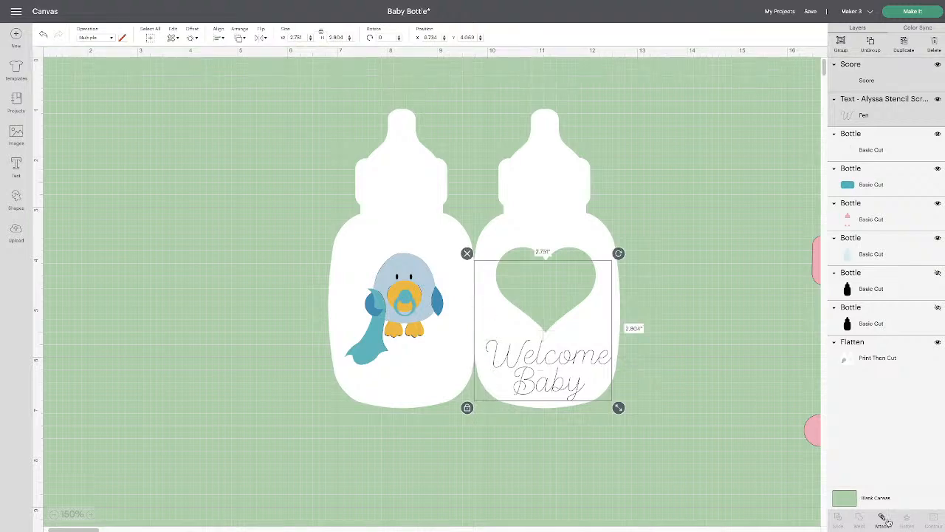
{"action": "left_click", "coordinate": [881, 520]}
{"action": "left_click", "coordinate": [713, 476]}
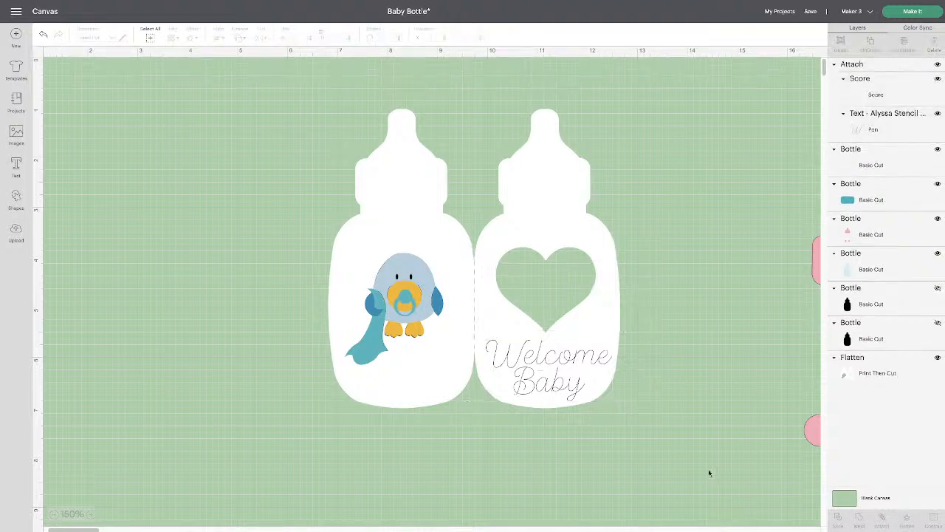
{"action": "left_click_drag", "start_coordinate": [580, 390], "coordinate": [654, 391]}
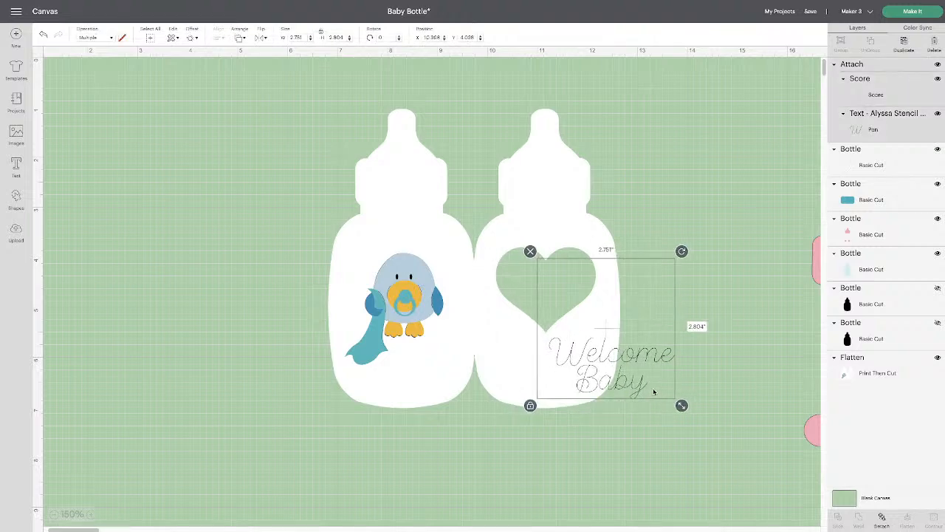
{"action": "left_click", "coordinate": [43, 35]}
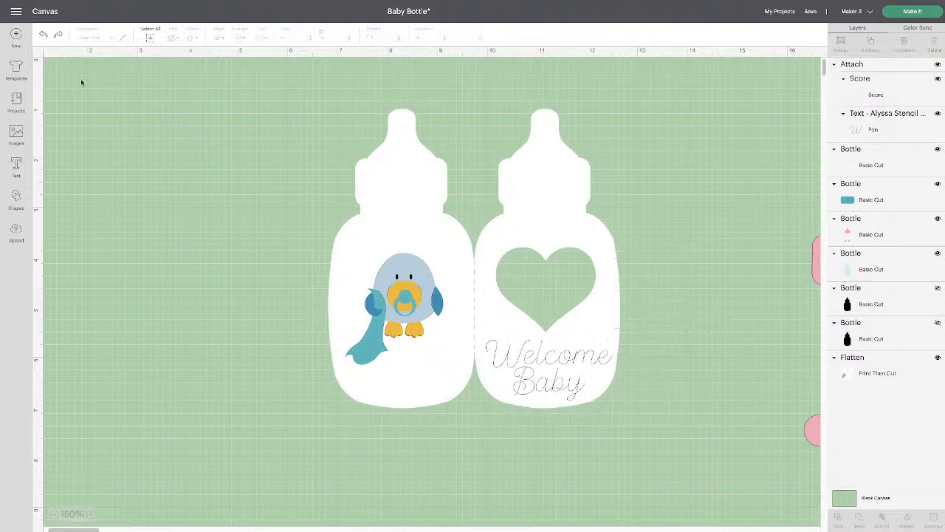
Attach the text and score line group to the flattened bottle card, and shift the card slightly
{"action": "left_click", "coordinate": [512, 361]}
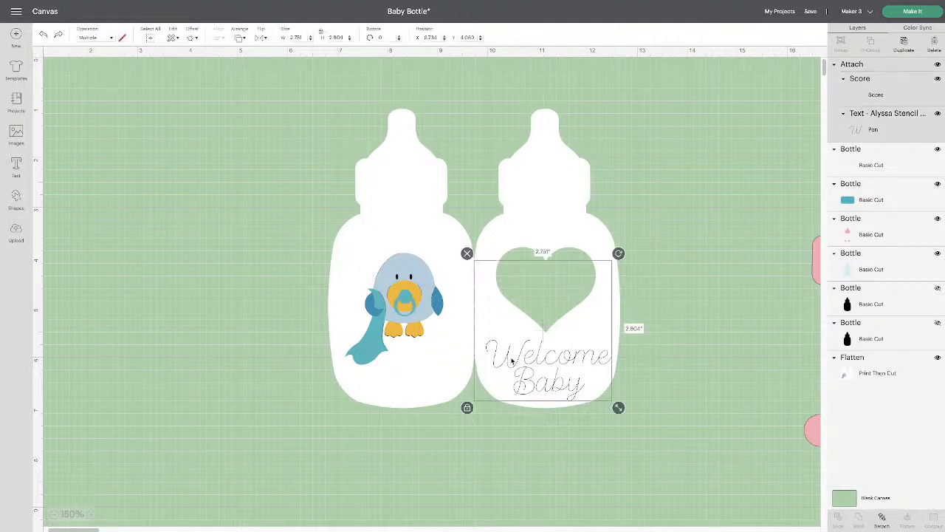
{"action": "left_click", "coordinate": [512, 203], "text": "shift"}
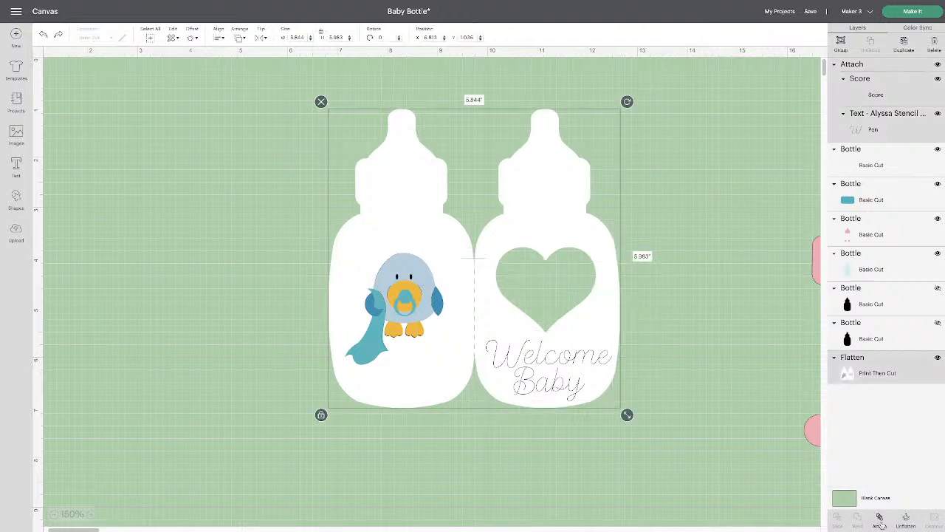
{"action": "left_click", "coordinate": [882, 520]}
{"action": "left_click", "coordinate": [688, 464]}
{"action": "left_click_drag", "start_coordinate": [580, 368], "coordinate": [585, 374]}
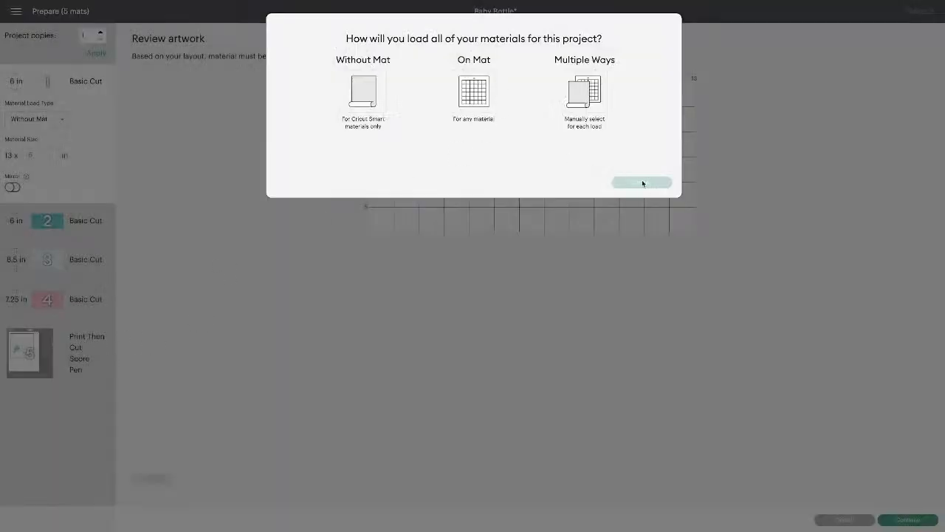
Choose On Mat loading for all materials, examine the layout of the Print Then Cut mat, and return to the canvas
{"action": "left_click", "coordinate": [474, 99]}
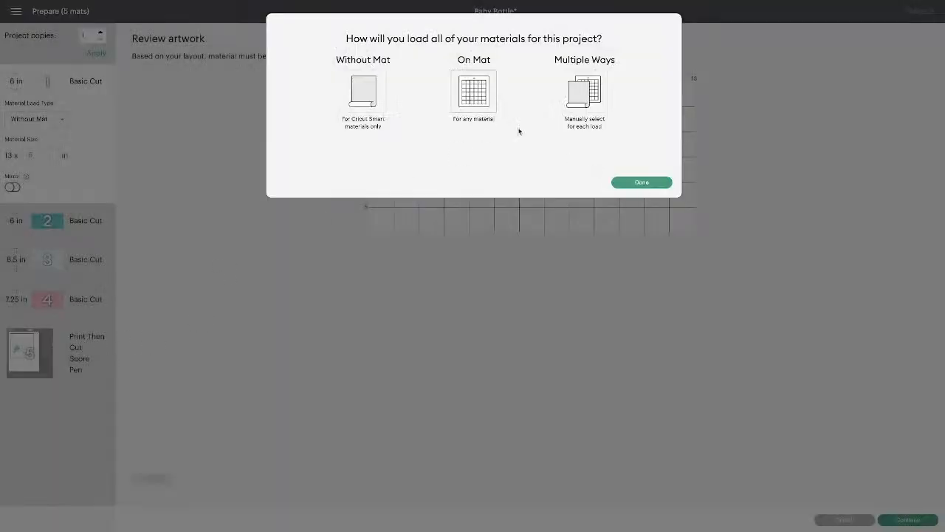
{"action": "left_click", "coordinate": [619, 182]}
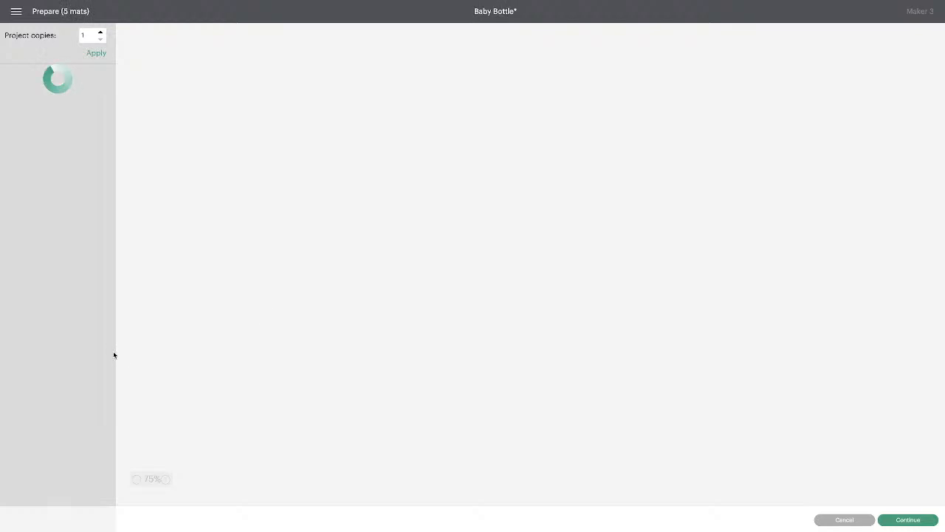
{"action": "left_click", "coordinate": [30, 476]}
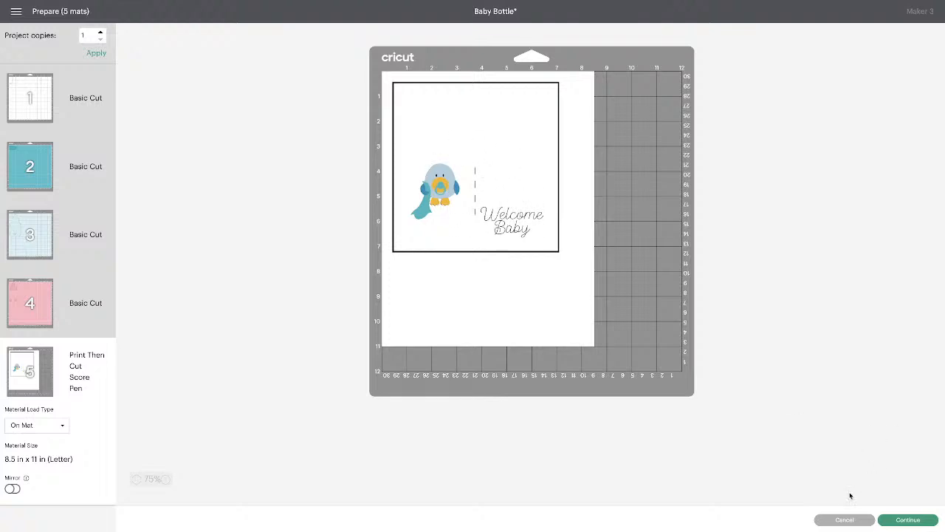
{"action": "left_click", "coordinate": [844, 520]}
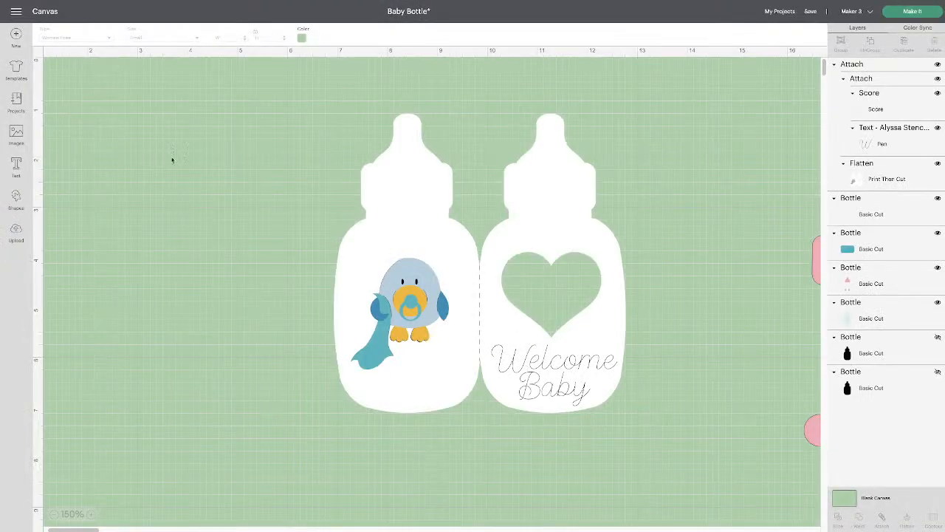
Undo the card's move, attachments, reordering and flattening, back to the separate bird, text, score line and bottle layers
{"action": "left_click", "coordinate": [404, 281]}
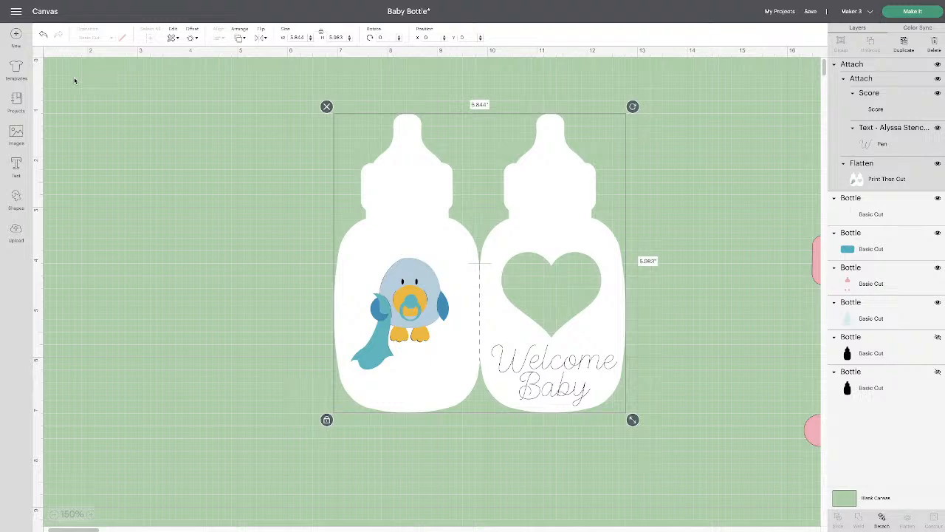
{"action": "left_click", "coordinate": [44, 35]}
{"action": "left_click", "coordinate": [43, 35]}
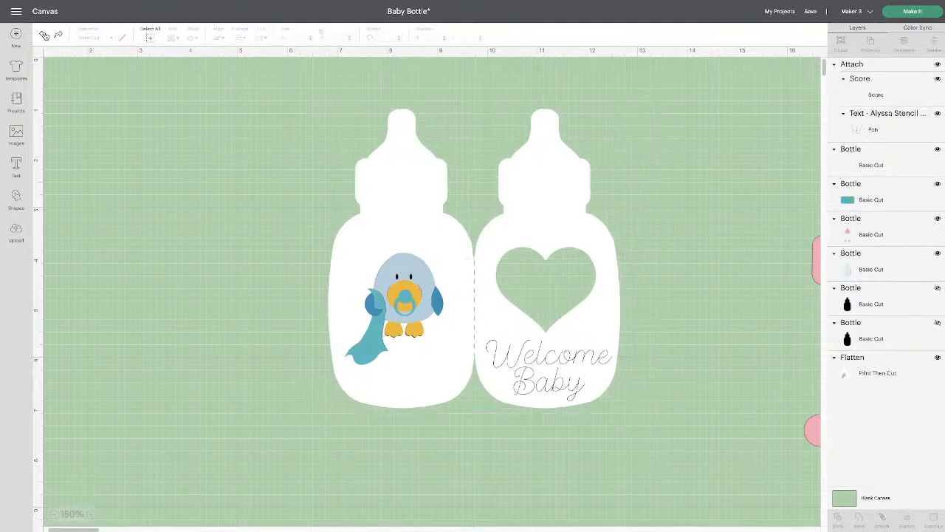
{"action": "left_click", "coordinate": [45, 36]}
{"action": "left_click", "coordinate": [44, 35]}
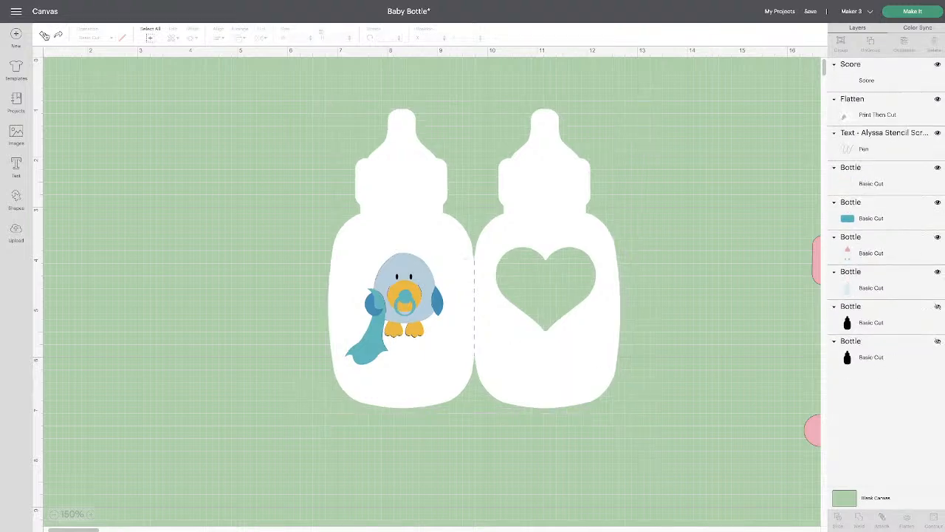
{"action": "left_click", "coordinate": [45, 34]}
{"action": "left_click", "coordinate": [44, 35]}
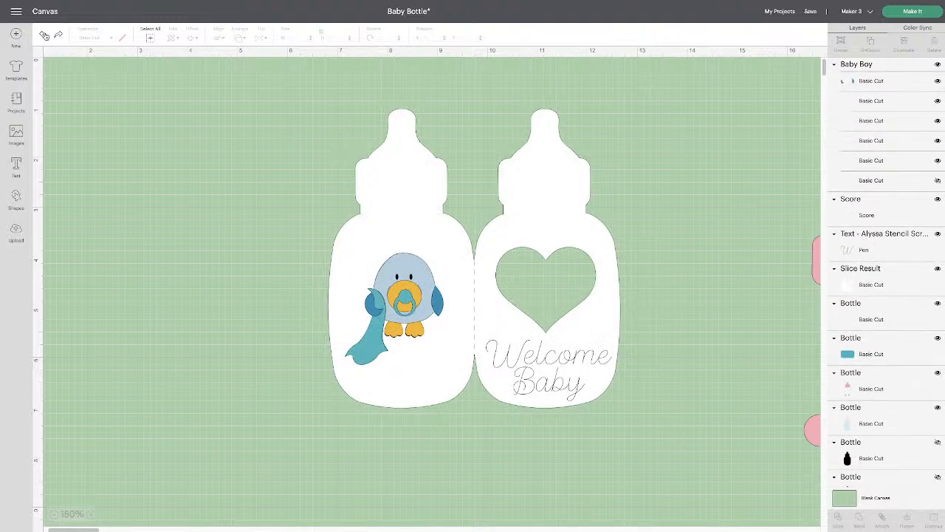
Move the bird image off the card to about X 3.1, Y 2.0, and delete the bottle card with its text and score line
{"action": "left_click_drag", "start_coordinate": [396, 293], "coordinate": [194, 201]}
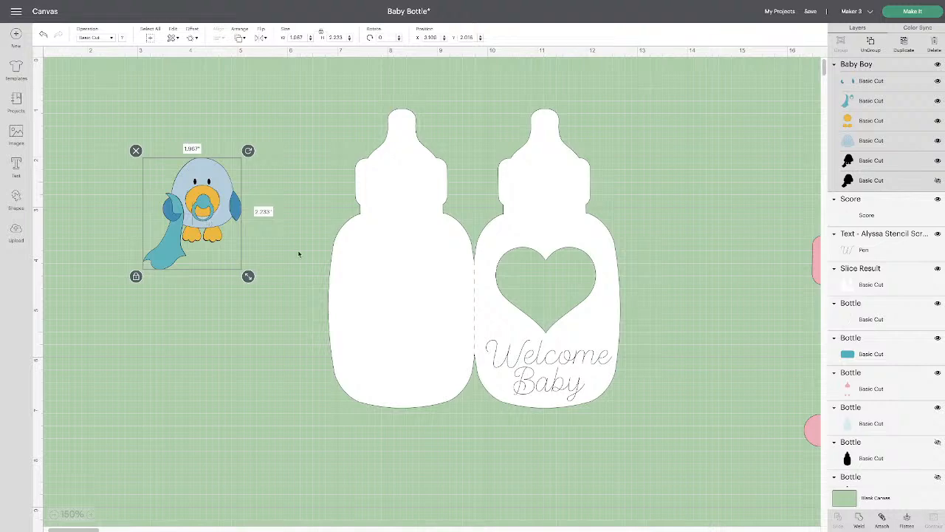
{"action": "left_click_drag", "start_coordinate": [353, 115], "coordinate": [382, 148]}
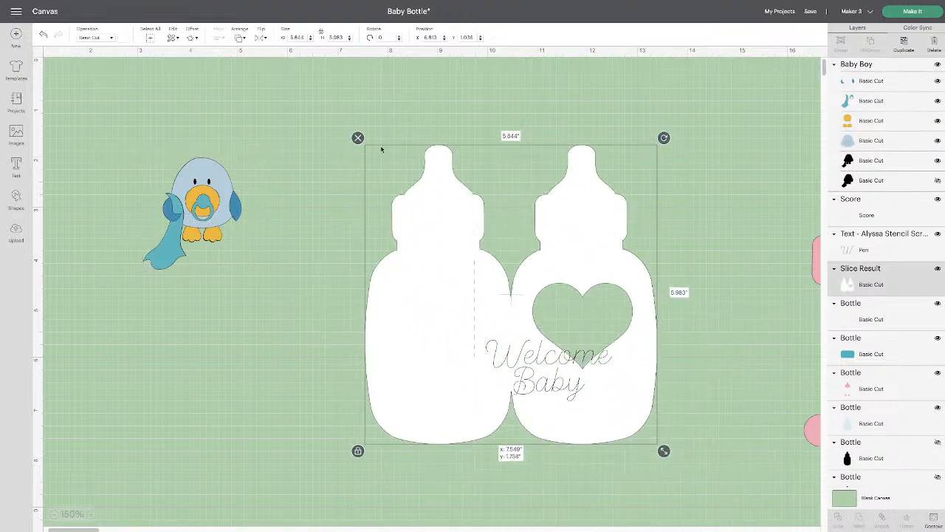
{"action": "left_click_drag", "start_coordinate": [329, 97], "coordinate": [676, 428]}
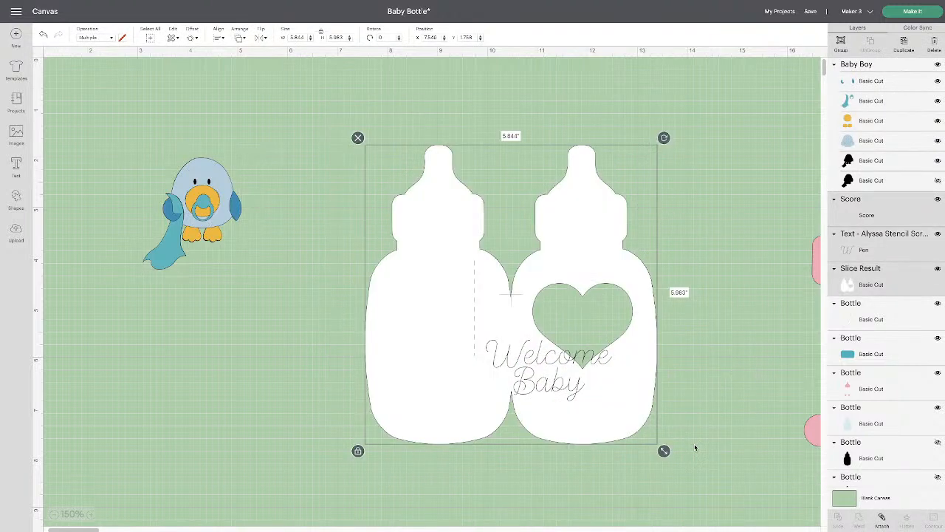
{"action": "key", "text": "Delete"}
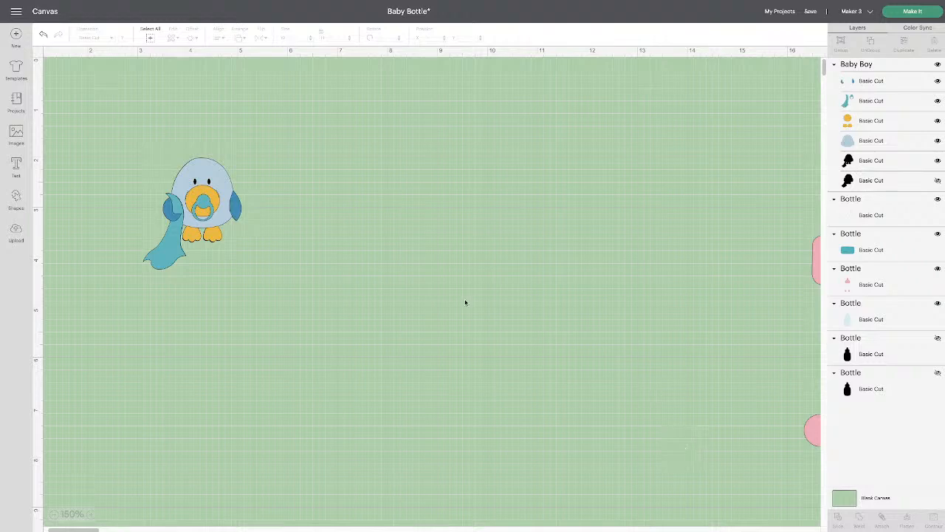
{"action": "scroll", "coordinate": [465, 302], "scroll_direction": "right", "scroll_amount": 6}
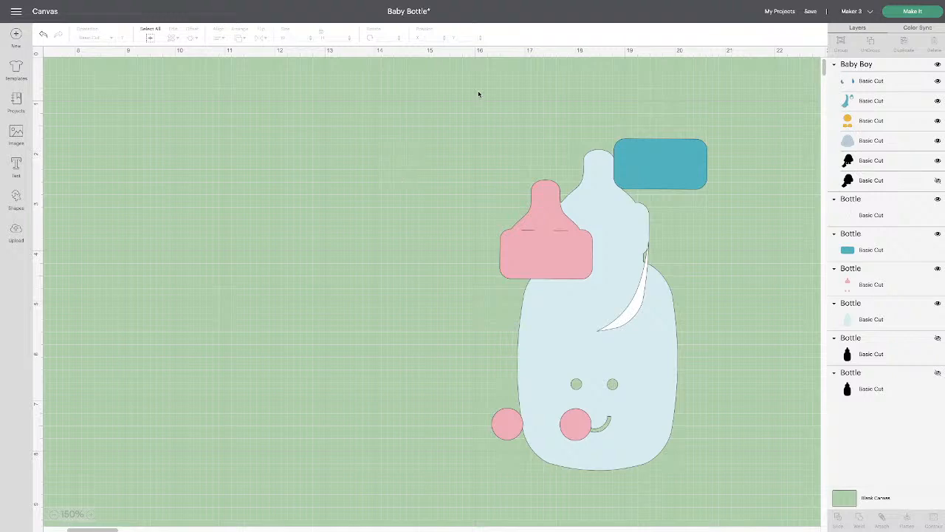
Delete the remaining loose bottle pieces: the blue body, pink top and cheeks, teal cap and white highlight
{"action": "left_click_drag", "start_coordinate": [449, 91], "coordinate": [749, 489]}
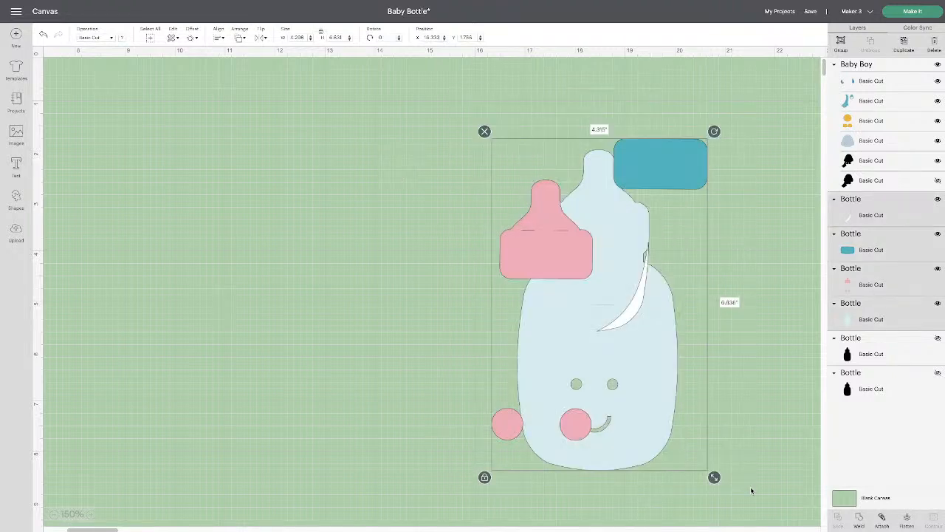
{"action": "key", "text": "Delete"}
Enlarge the bird image to about 3.43 in wide and move it to about X 4.7, Y 2.0
{"action": "scroll", "coordinate": [558, 344], "scroll_direction": "left", "scroll_amount": 8}
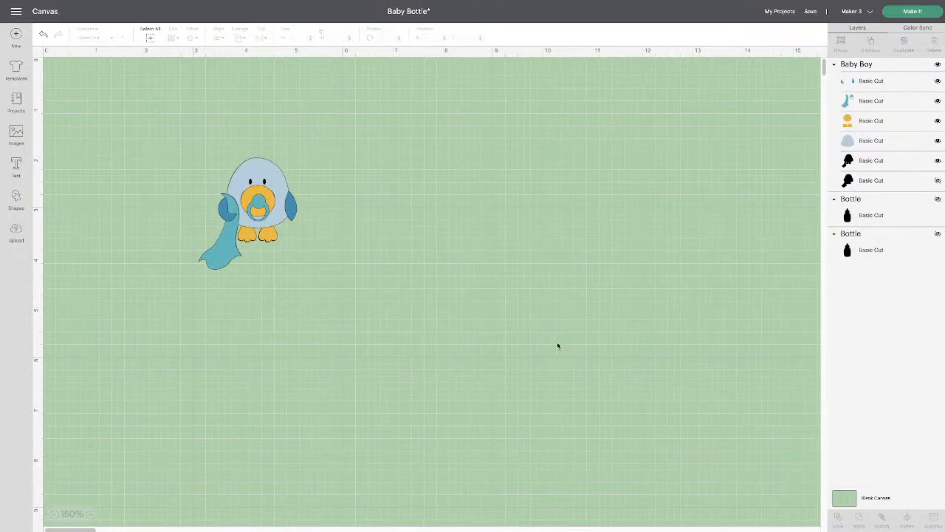
{"action": "left_click", "coordinate": [253, 223]}
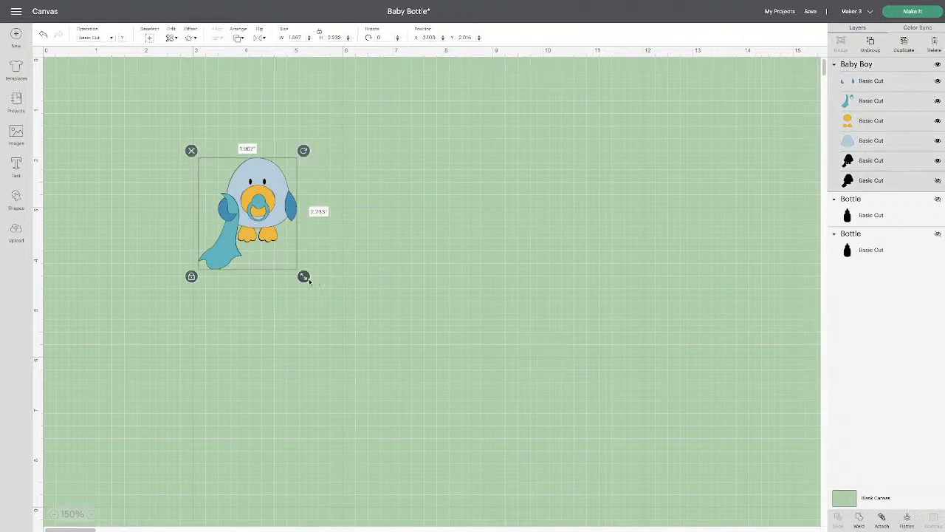
{"action": "left_click_drag", "start_coordinate": [303, 275], "coordinate": [378, 359]}
{"action": "left_click_drag", "start_coordinate": [281, 347], "coordinate": [359, 347]}
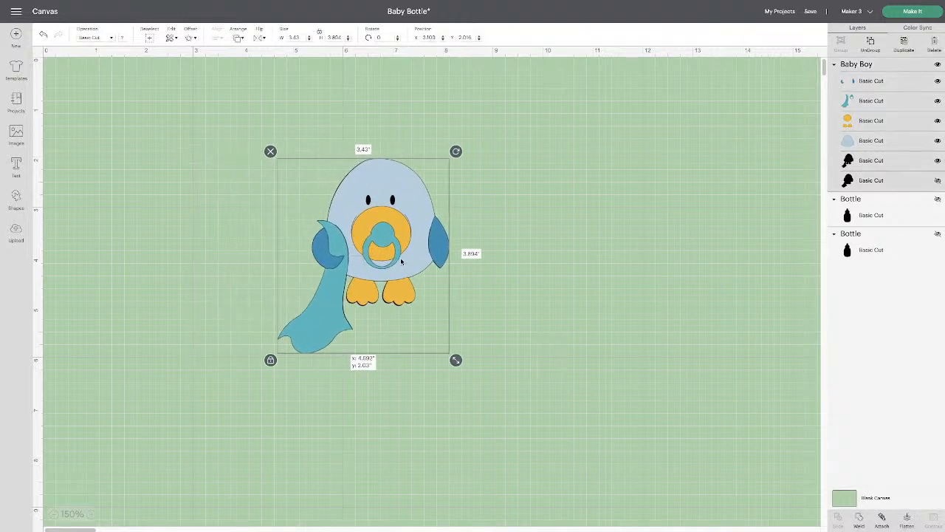
{"action": "left_click", "coordinate": [578, 363]}
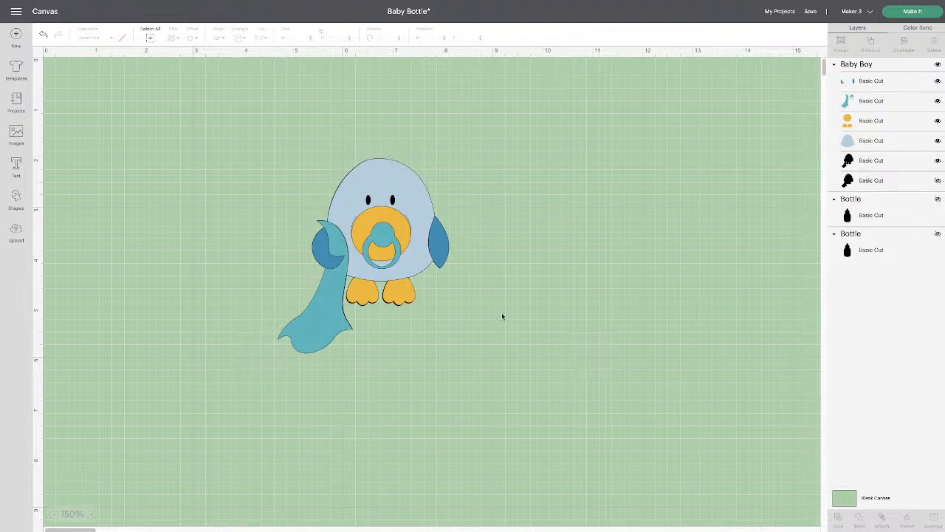
Flatten the bird image into a single Print Then Cut layer and move it to about X 5.6, Y 2.2
{"action": "left_click", "coordinate": [378, 221]}
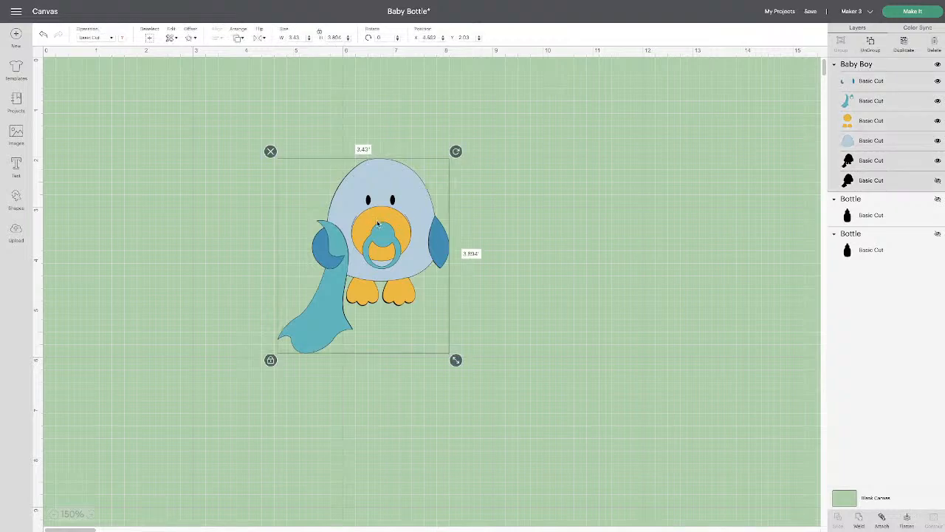
{"action": "scroll", "coordinate": [770, 174], "scroll_direction": "down", "scroll_amount": 1}
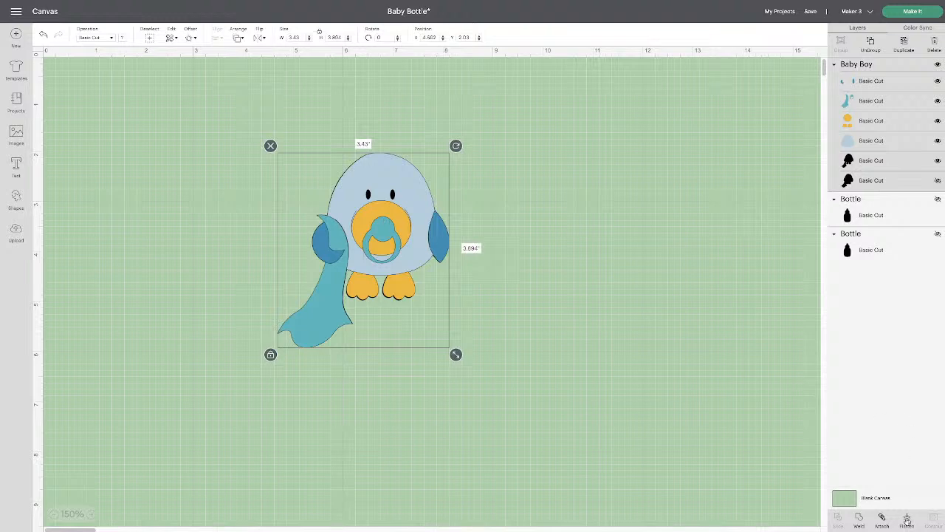
{"action": "left_click", "coordinate": [905, 517]}
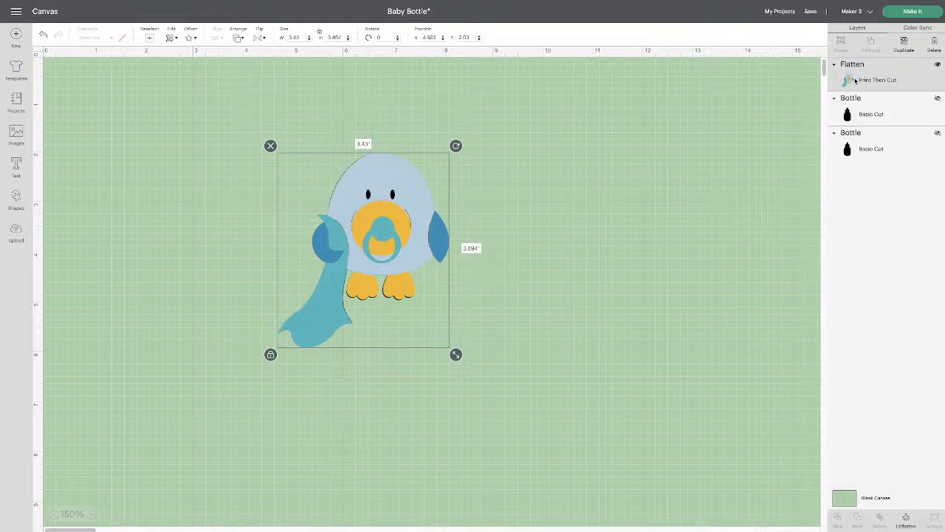
{"action": "mouse_move", "coordinate": [388, 228]}
{"action": "left_mouse_down"}
{"action": "mouse_move", "coordinate": [453, 230]}
{"action": "mouse_move", "coordinate": [405, 223]}
{"action": "mouse_move", "coordinate": [383, 232]}
{"action": "left_mouse_up"}
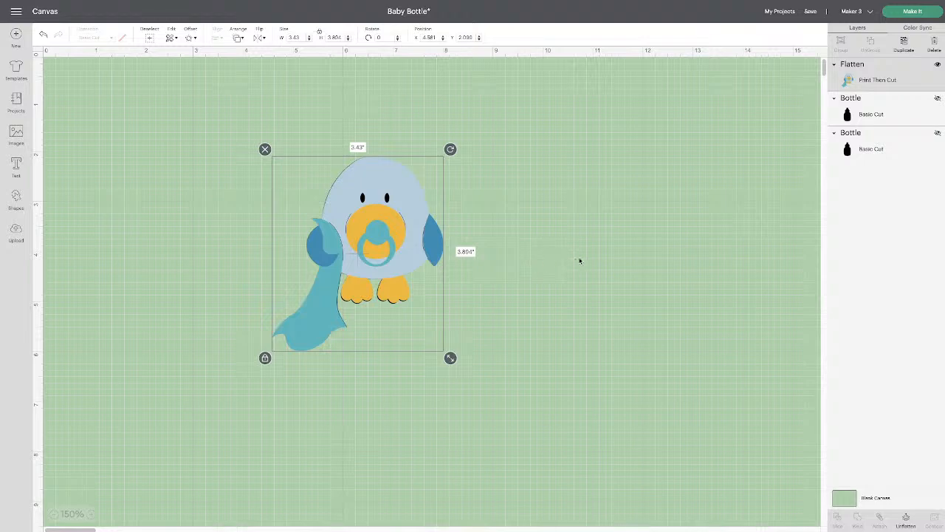
{"action": "left_click_drag", "start_coordinate": [413, 231], "coordinate": [464, 237]}
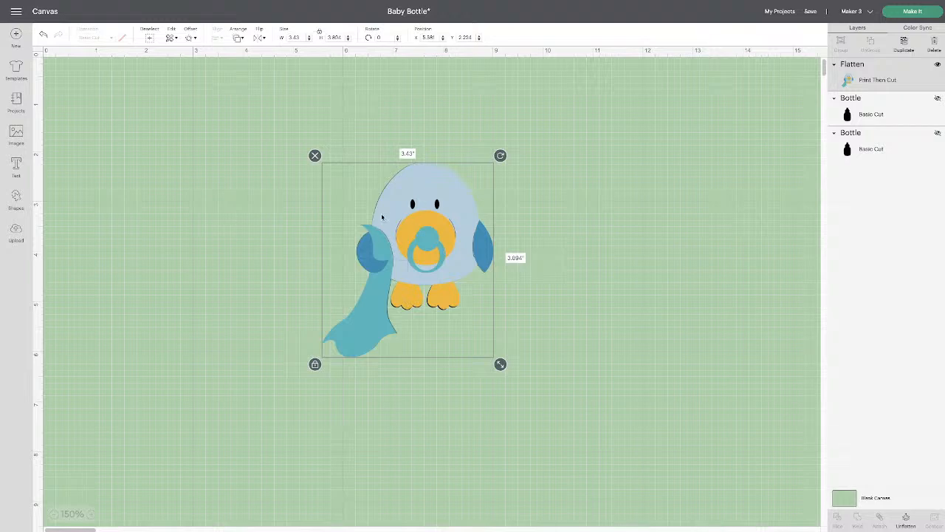
Enlarge the flattened bird to about 5.07 in wide and reposition it to about X 4.9, Y 1.4
{"action": "left_click", "coordinate": [190, 39]}
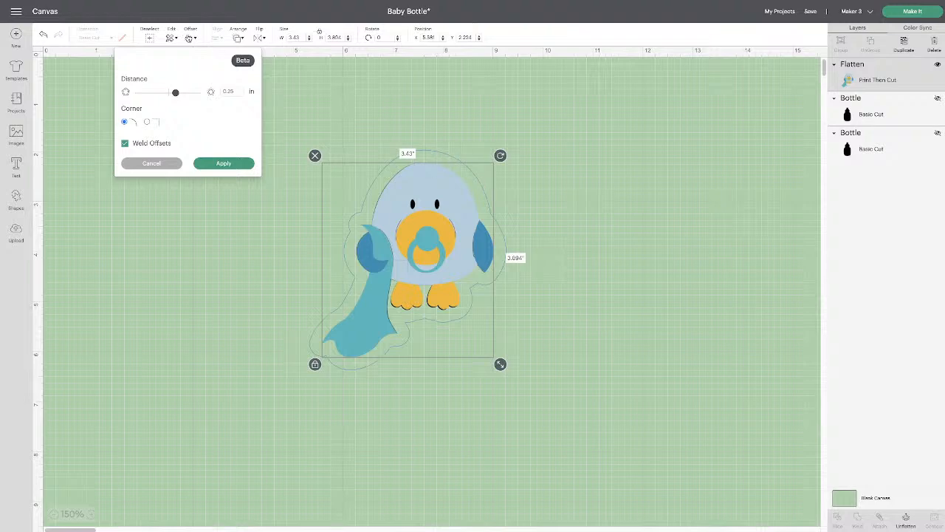
{"action": "left_click", "coordinate": [497, 115]}
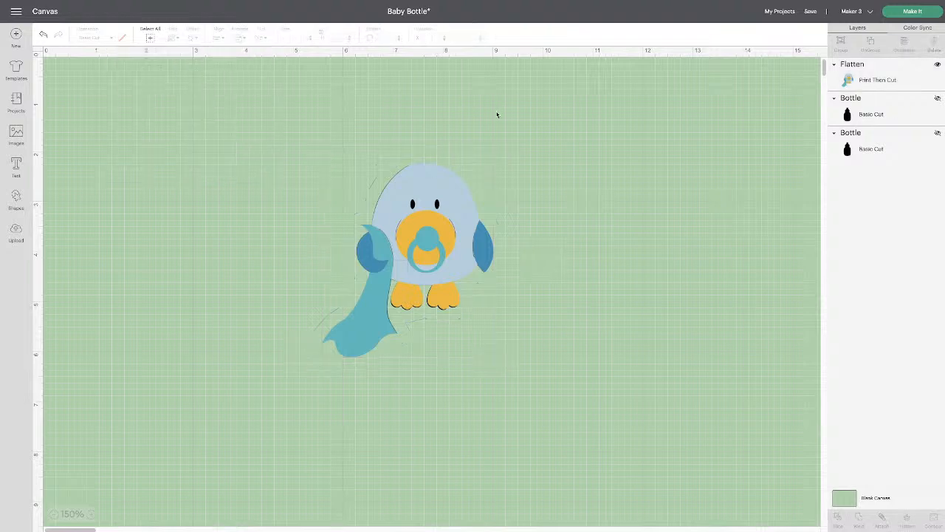
{"action": "left_click", "coordinate": [424, 191]}
{"action": "left_click_drag", "start_coordinate": [501, 364], "coordinate": [582, 458]}
{"action": "left_click_drag", "start_coordinate": [489, 338], "coordinate": [450, 297]}
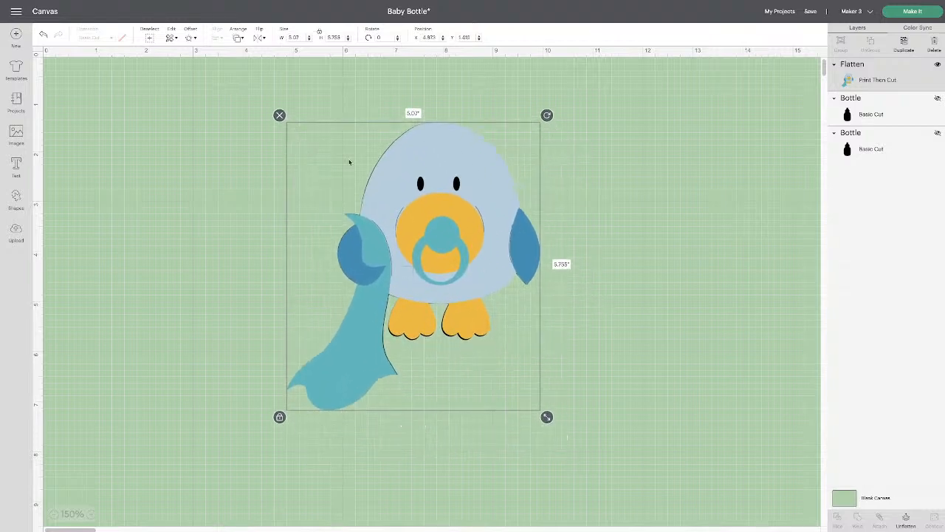
Create a welded offset around the flattened bird with a distance of 0.222 in and rounded corners
{"action": "left_click", "coordinate": [191, 38]}
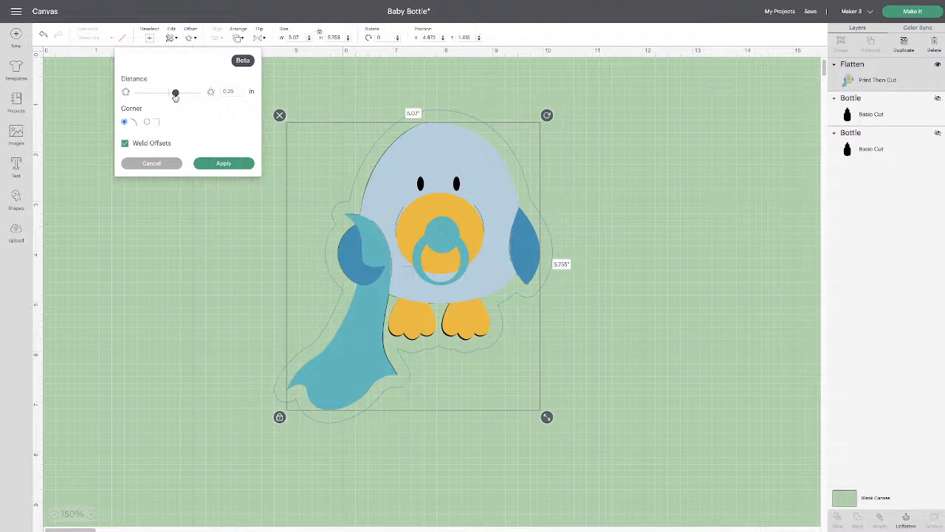
{"action": "mouse_move", "coordinate": [176, 94]}
{"action": "left_mouse_down"}
{"action": "mouse_move", "coordinate": [153, 94]}
{"action": "mouse_move", "coordinate": [191, 95]}
{"action": "mouse_move", "coordinate": [175, 95]}
{"action": "left_mouse_up"}
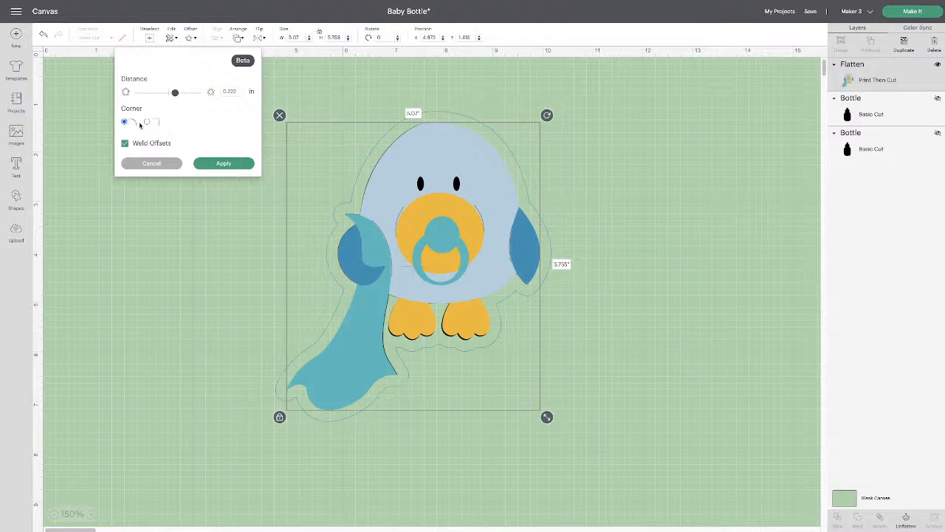
{"action": "left_click", "coordinate": [146, 122]}
{"action": "left_click", "coordinate": [124, 122]}
{"action": "left_click", "coordinate": [223, 164]}
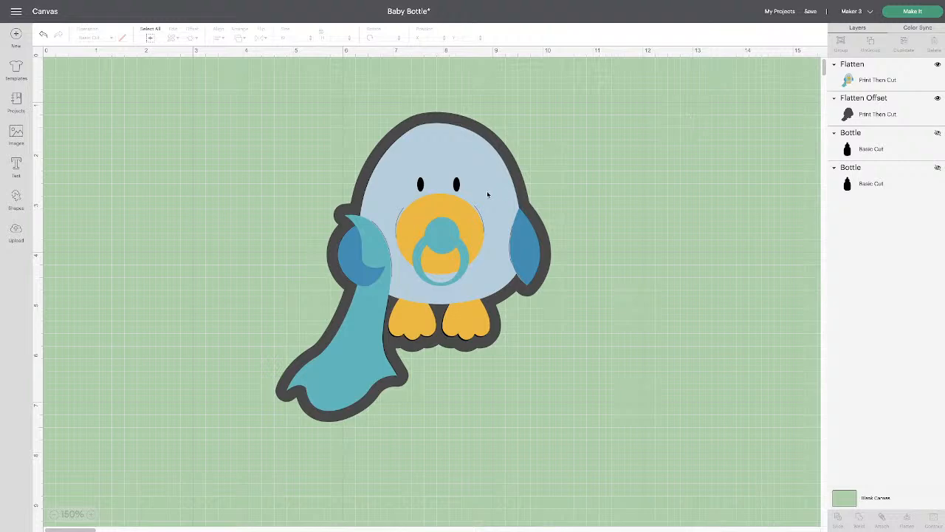
Separate the pieces, moving the bird to about X 1.7, Y 1.3 and its offset to about X 7.2, Y 1.3
{"action": "left_click_drag", "start_coordinate": [487, 195], "coordinate": [297, 193]}
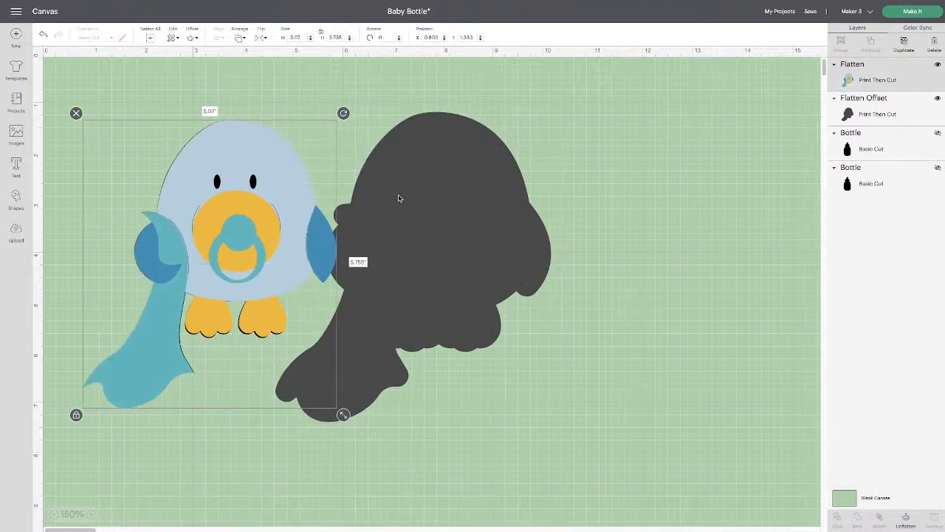
{"action": "left_click_drag", "start_coordinate": [399, 198], "coordinate": [553, 200]}
{"action": "left_click_drag", "start_coordinate": [262, 190], "coordinate": [311, 190]}
{"action": "left_click", "coordinate": [547, 214]}
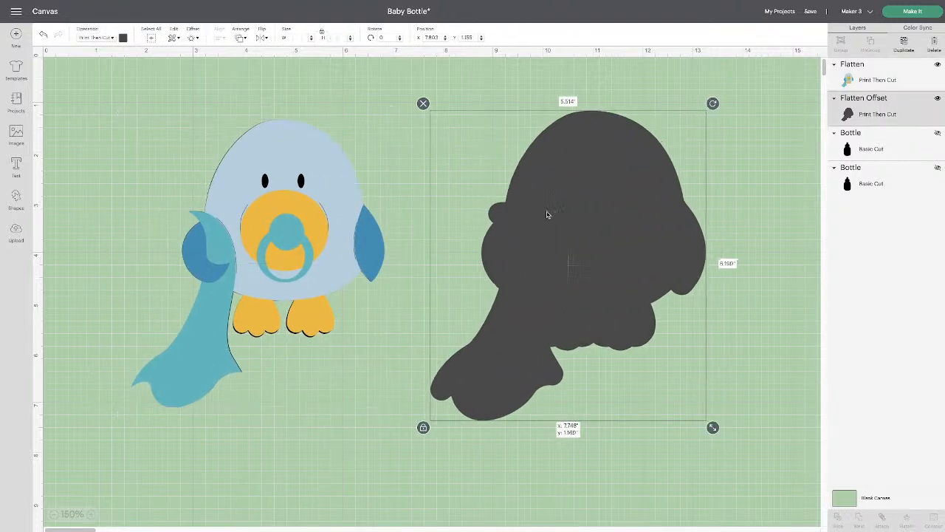
{"action": "left_click_drag", "start_coordinate": [547, 214], "coordinate": [522, 219]}
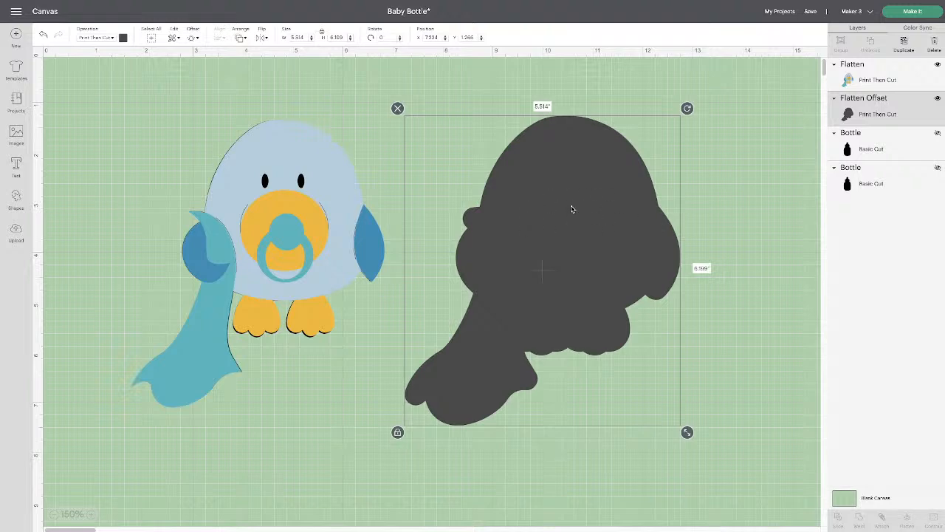
Move the flattened bird back onto its dark offset, centred at about X 7.4, Y 1.5
{"action": "left_click", "coordinate": [264, 211]}
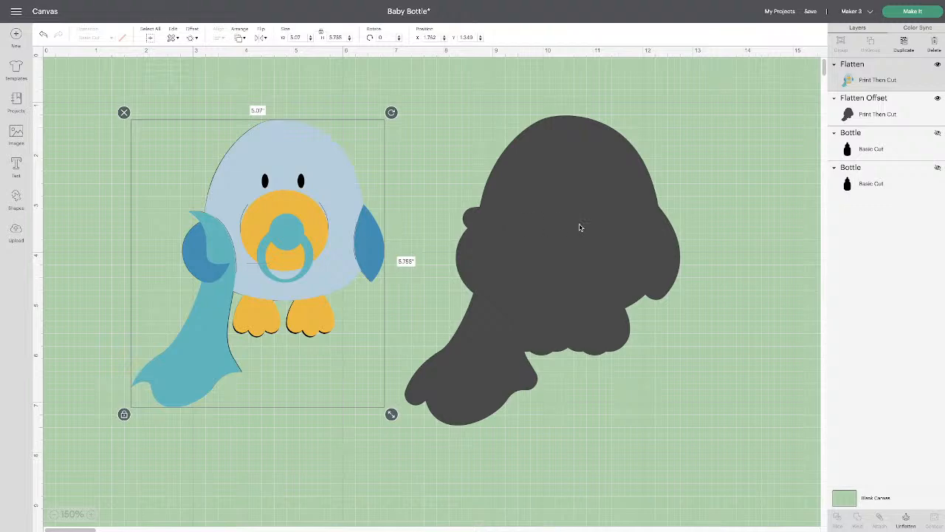
{"action": "left_click", "coordinate": [580, 228]}
{"action": "left_click", "coordinate": [268, 215]}
{"action": "left_click_drag", "start_coordinate": [268, 215], "coordinate": [549, 218]}
{"action": "left_click", "coordinate": [750, 230]}
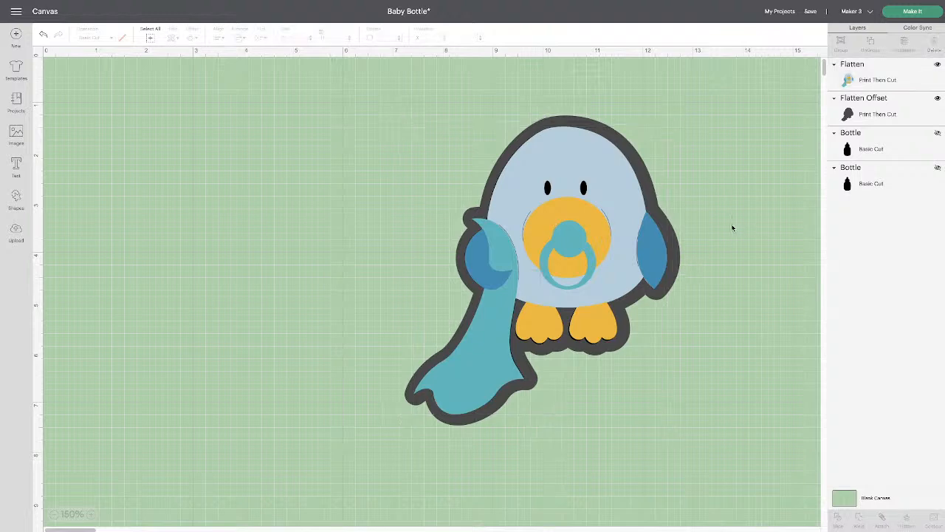
{"action": "left_click", "coordinate": [598, 234]}
{"action": "left_click_drag", "start_coordinate": [598, 233], "coordinate": [598, 233]}
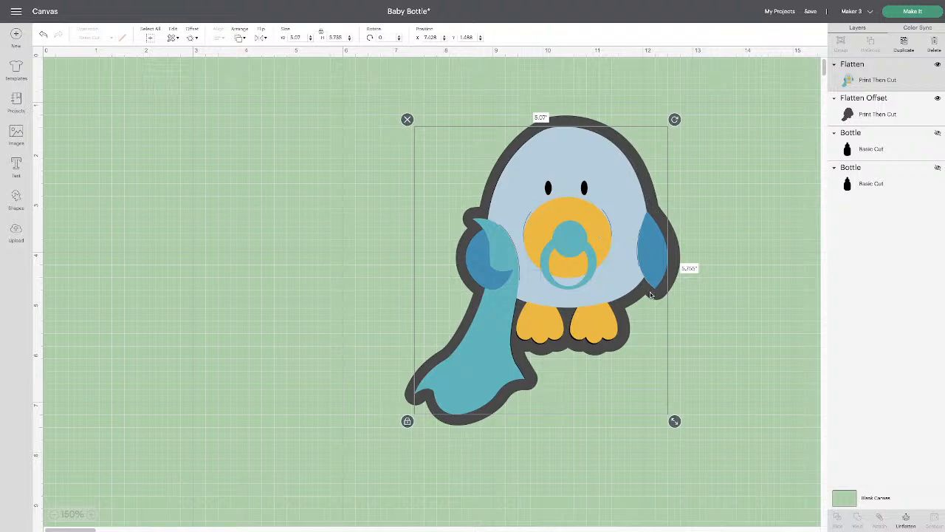
Change the colour of the bird's offset layer to white
{"action": "left_click", "coordinate": [866, 115]}
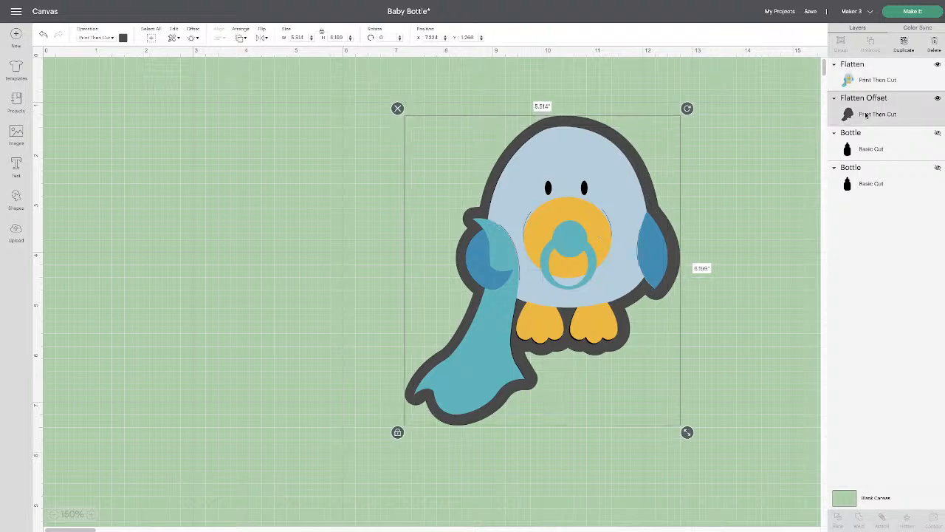
{"action": "left_click", "coordinate": [123, 37]}
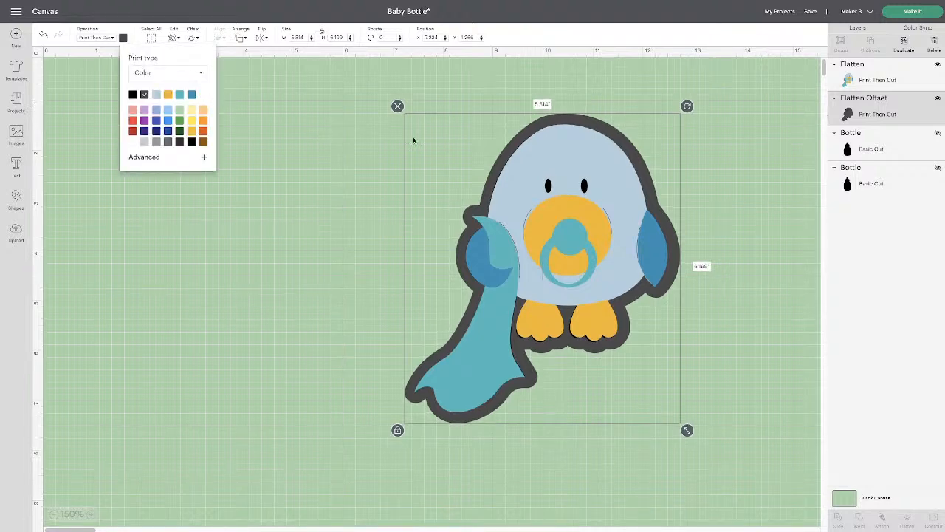
{"action": "left_click", "coordinate": [133, 143]}
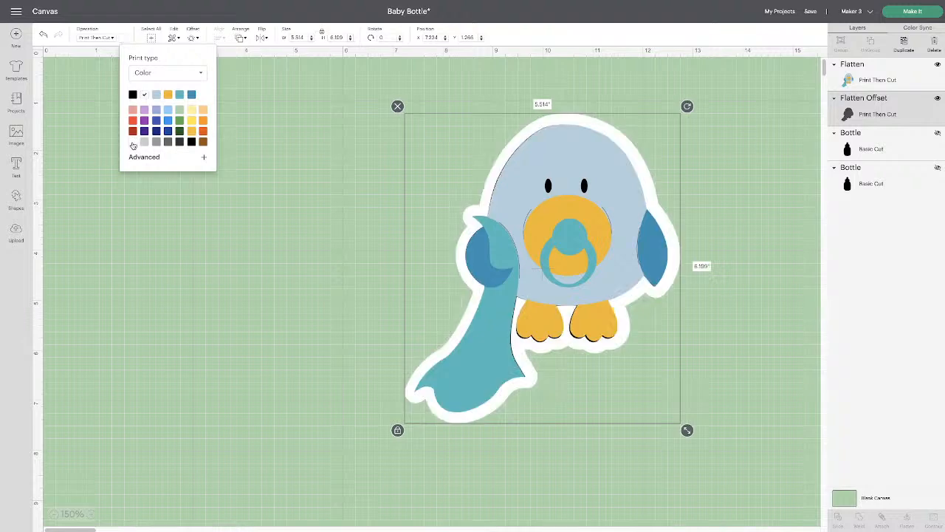
{"action": "left_click", "coordinate": [731, 180]}
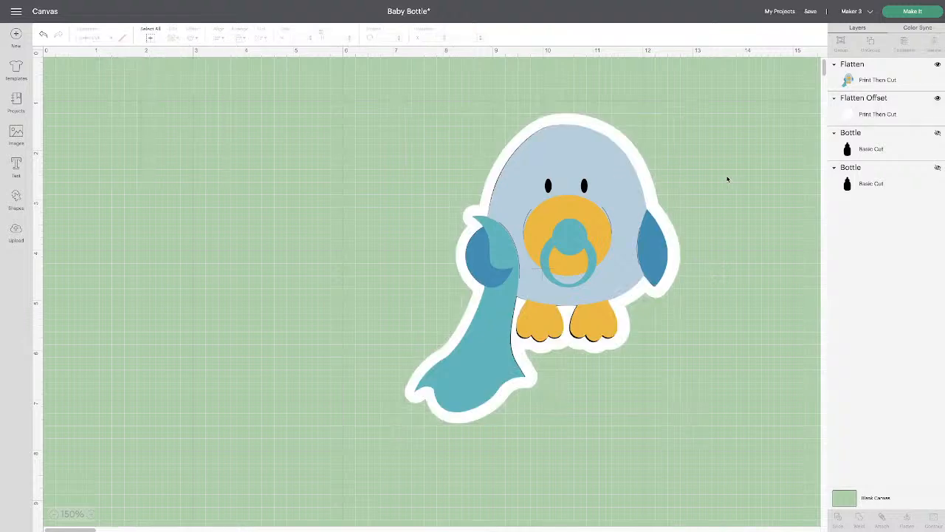
Flatten the bird and its white offset into one Print Then Cut layer, and move it to about X 6.7, Y 1.1
{"action": "left_click", "coordinate": [674, 151]}
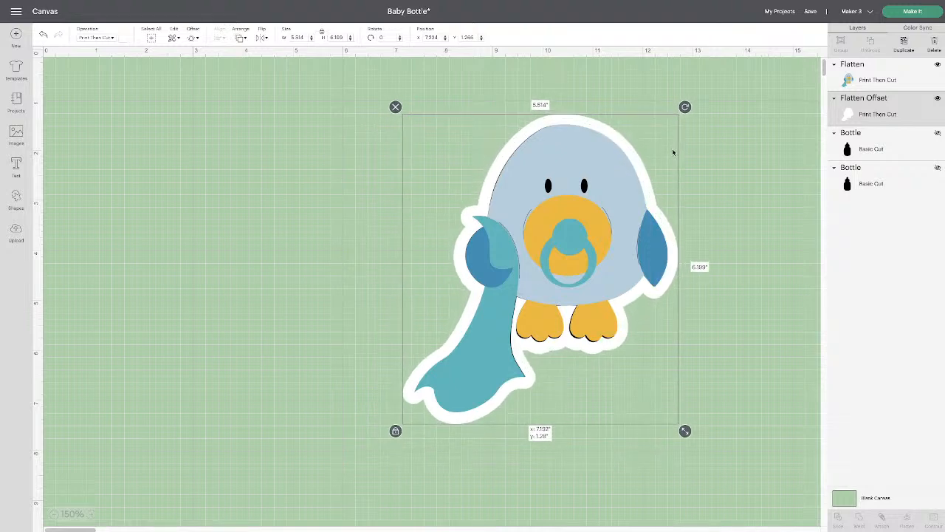
{"action": "left_click", "coordinate": [674, 149]}
{"action": "left_click_drag", "start_coordinate": [704, 164], "coordinate": [549, 228]}
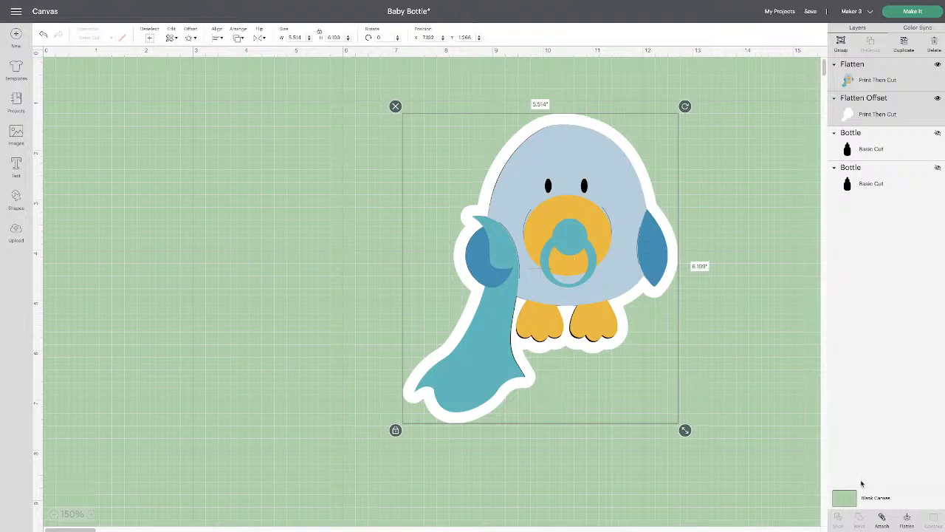
{"action": "left_click", "coordinate": [907, 519]}
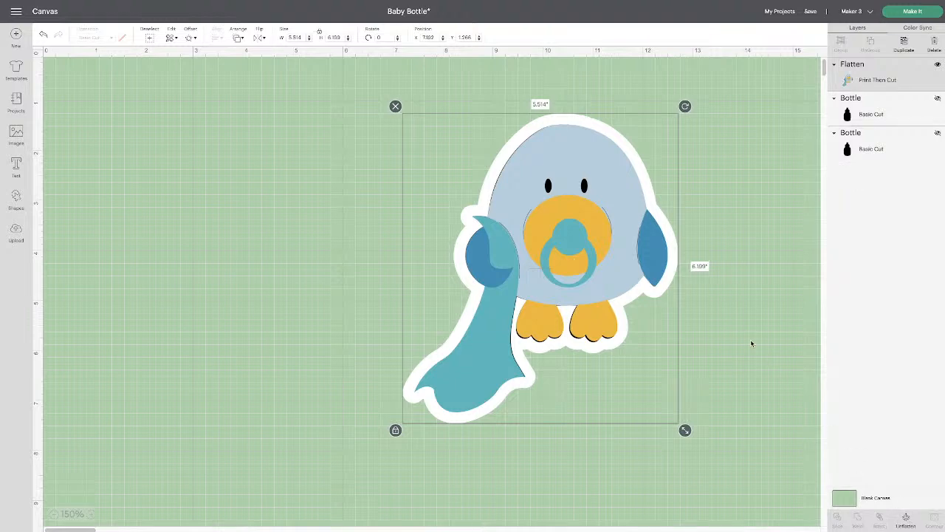
{"action": "left_click_drag", "start_coordinate": [597, 264], "coordinate": [575, 254]}
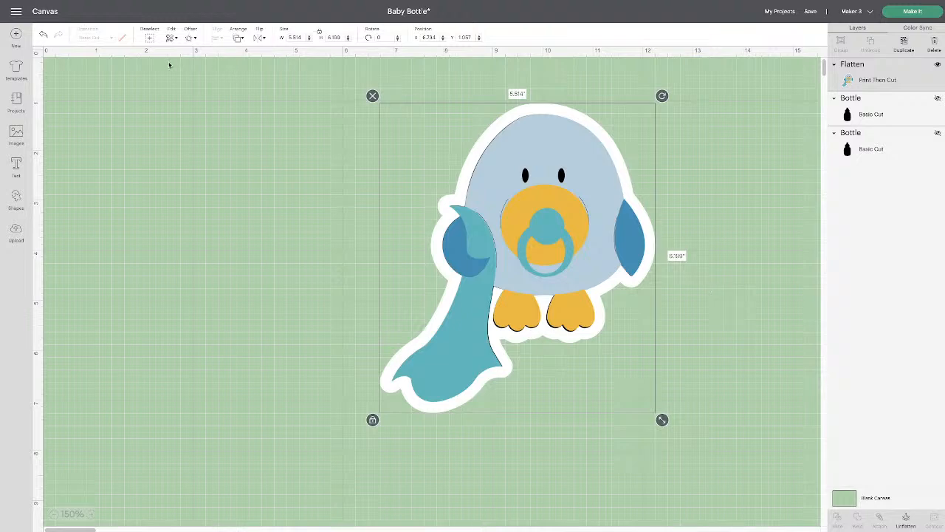
Undo the combined flattening, white recolouring, moves and offset, back to the enlarged flattened bird before its repositioning
{"action": "left_click", "coordinate": [45, 35]}
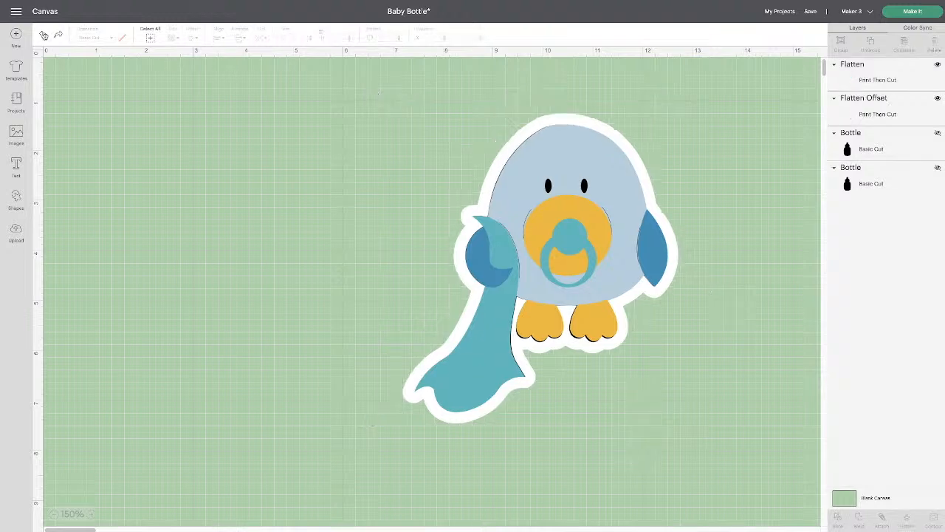
{"action": "left_click", "coordinate": [44, 35]}
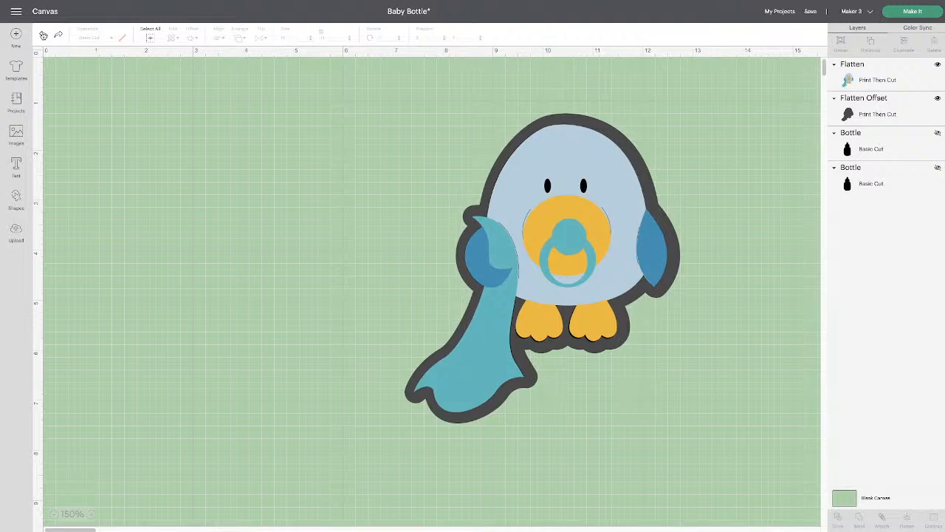
{"action": "left_click", "coordinate": [43, 36]}
{"action": "left_click", "coordinate": [44, 35]}
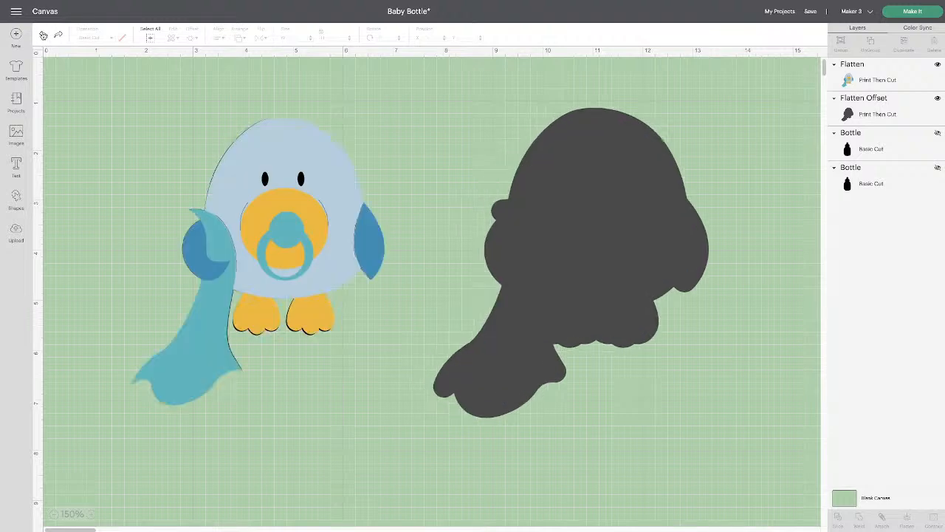
{"action": "left_click", "coordinate": [44, 36]}
{"action": "left_click", "coordinate": [44, 35]}
{"action": "left_click", "coordinate": [44, 36]}
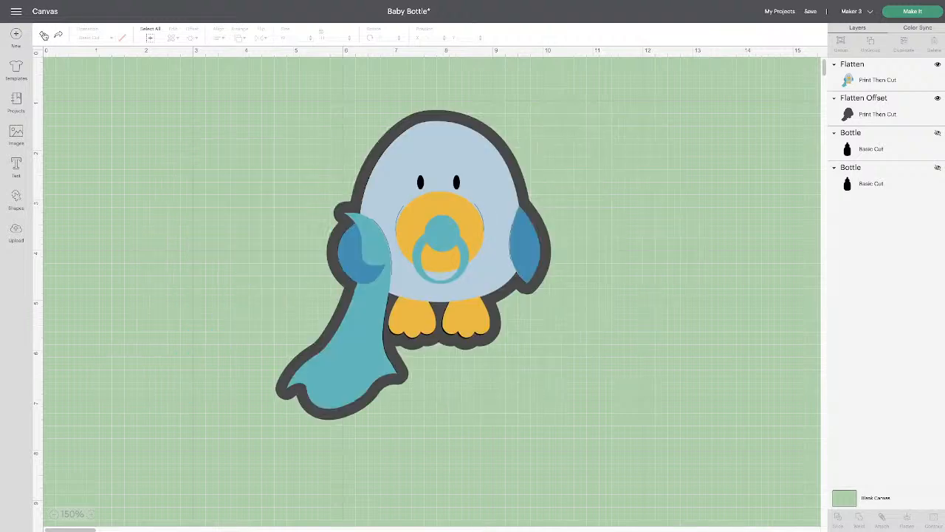
{"action": "left_click", "coordinate": [43, 35]}
{"action": "left_click", "coordinate": [44, 35]}
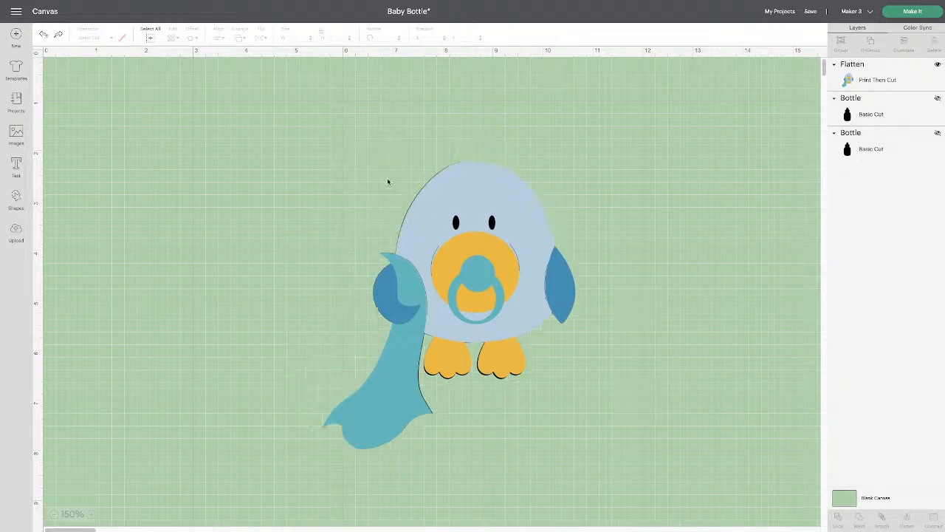
Move the bird to about X 7.2, Y 1.1 and add a rounded, welded offset of 0.222 in around it
{"action": "left_click_drag", "start_coordinate": [454, 229], "coordinate": [541, 173]}
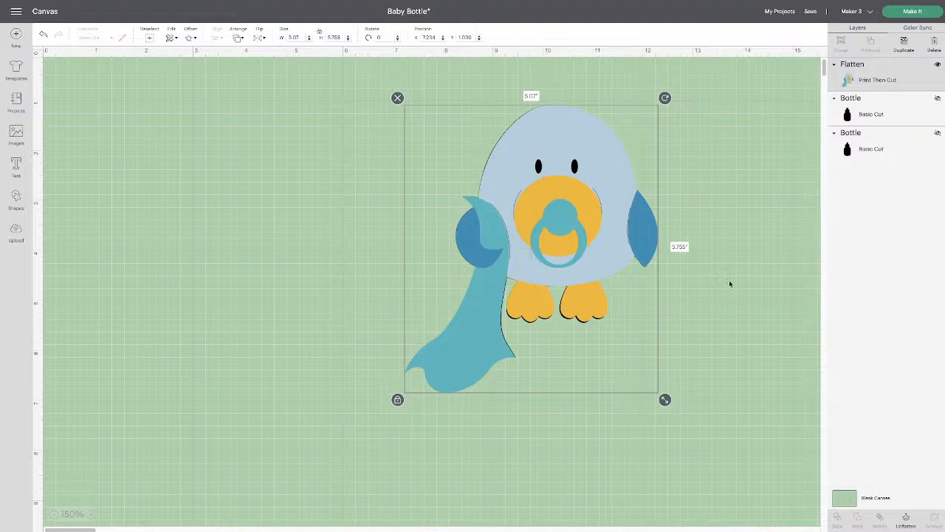
{"action": "left_click", "coordinate": [190, 38]}
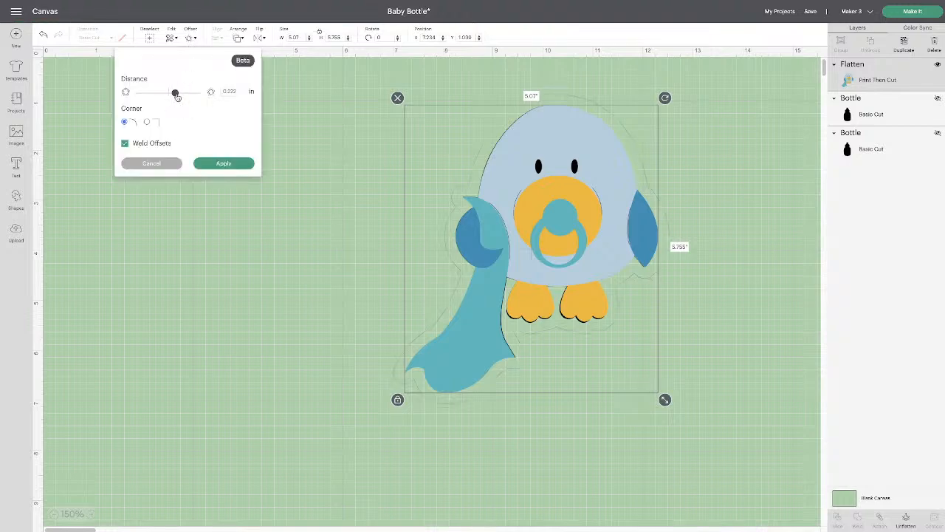
{"action": "left_click", "coordinate": [229, 164]}
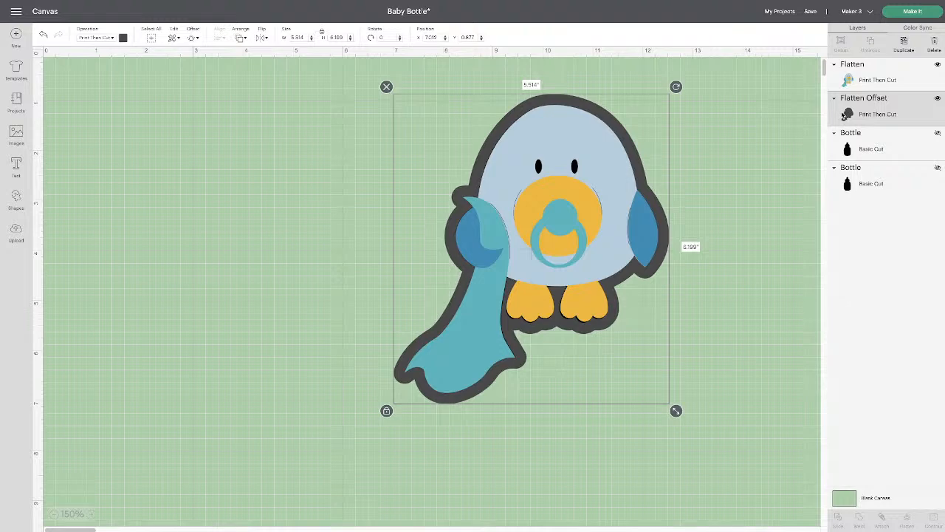
Colour the bird's offset layer white and flatten it together with the bird into one Print Then Cut layer
{"action": "left_click", "coordinate": [123, 39]}
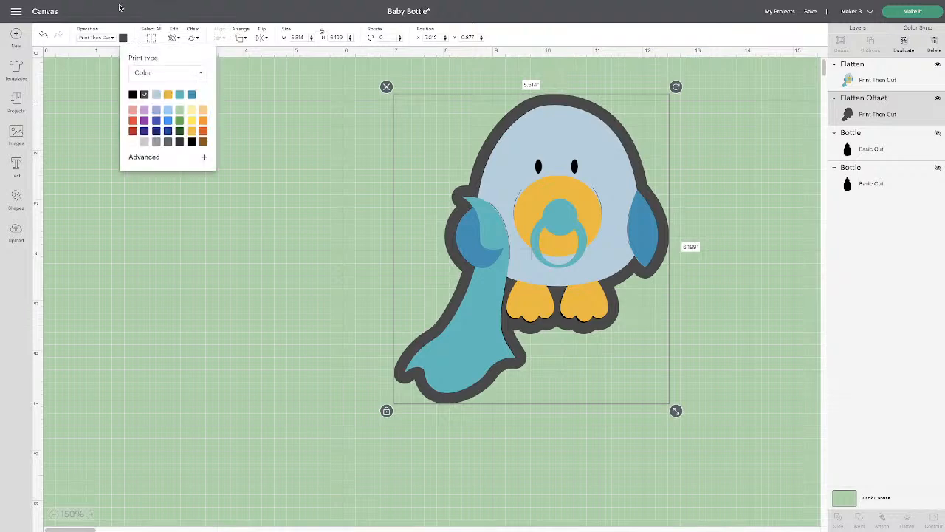
{"action": "left_click", "coordinate": [132, 142]}
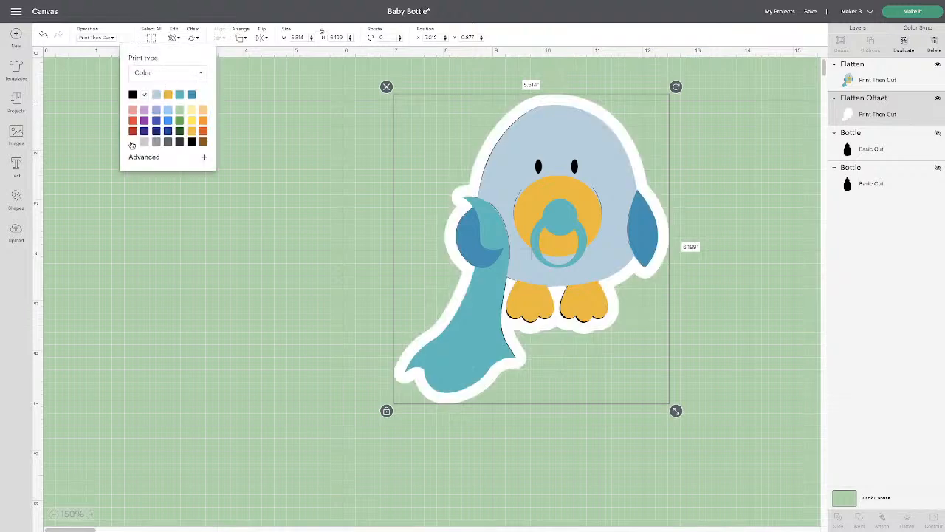
{"action": "left_click", "coordinate": [743, 161]}
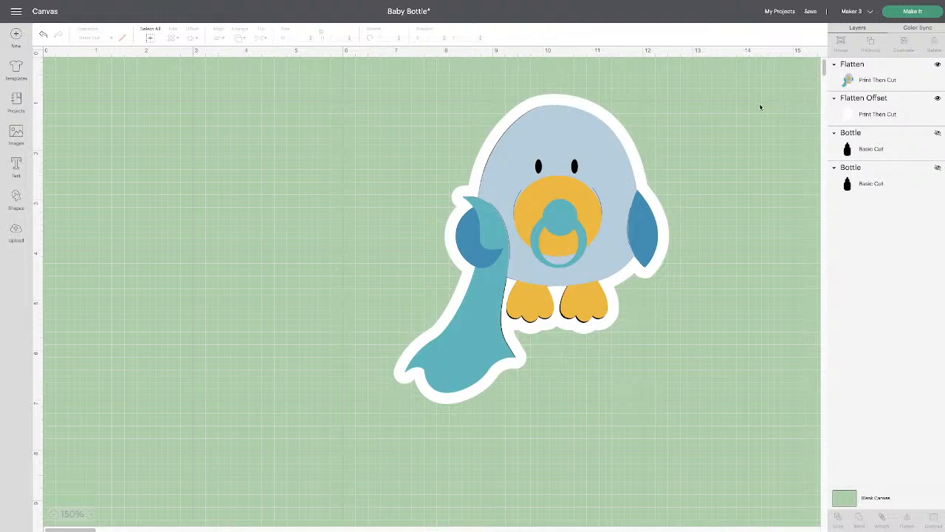
{"action": "left_click_drag", "start_coordinate": [762, 102], "coordinate": [521, 188]}
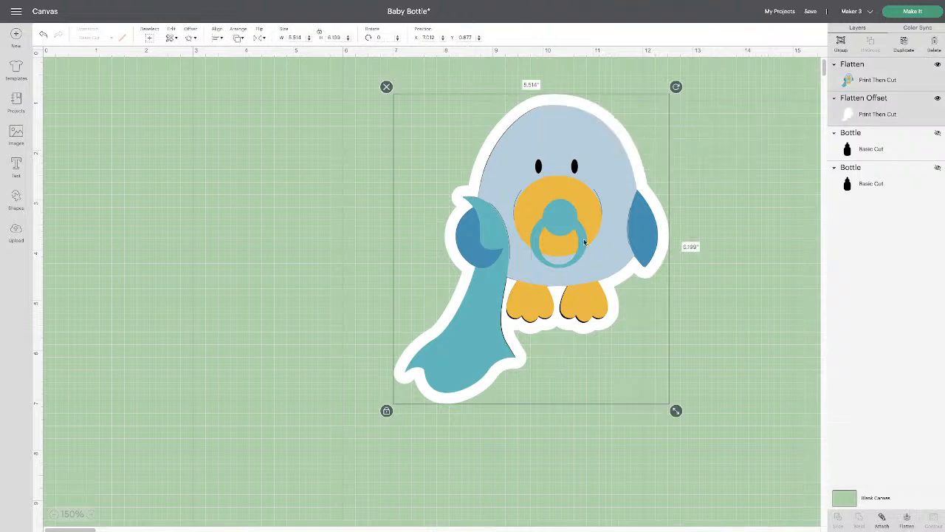
{"action": "left_click", "coordinate": [907, 519]}
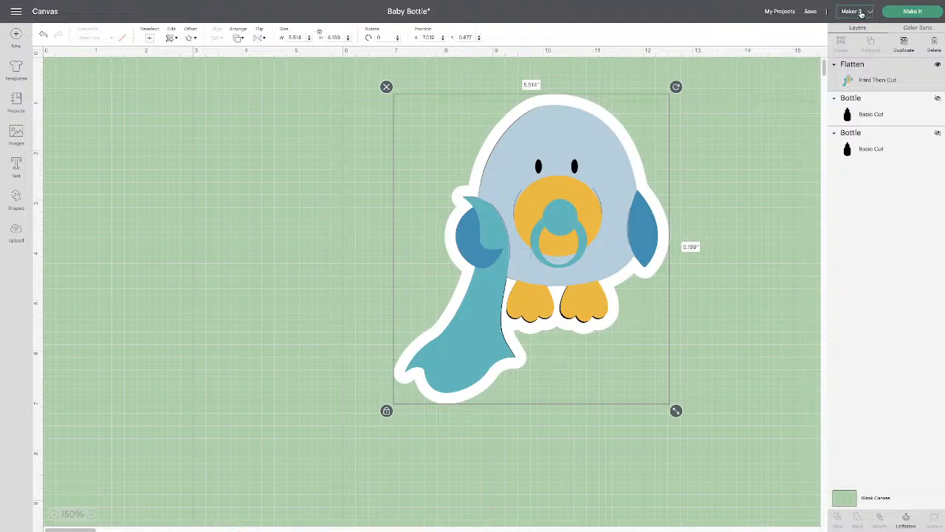
Switch the machine to Cricut Joy and shrink the flattened bird sticker to about 2.7 in wide by 3.0 in high
{"action": "left_click", "coordinate": [860, 14]}
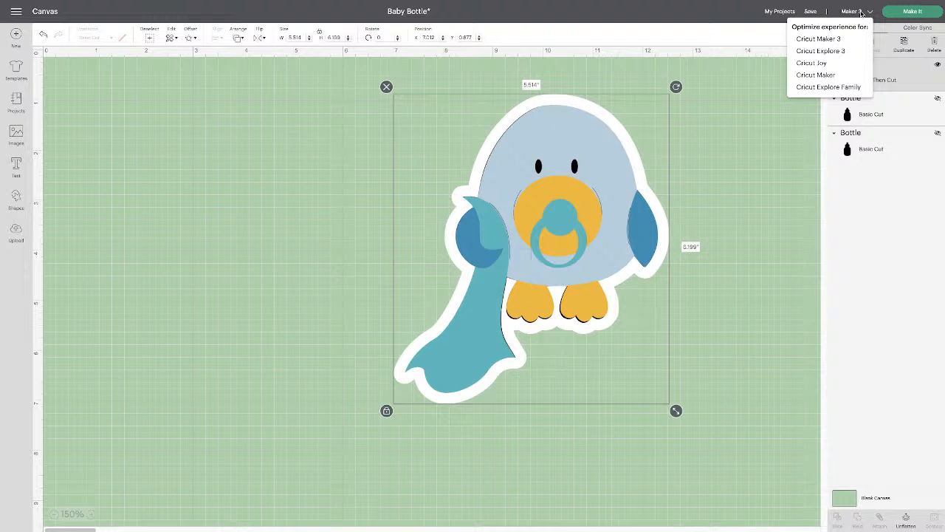
{"action": "left_click", "coordinate": [822, 64]}
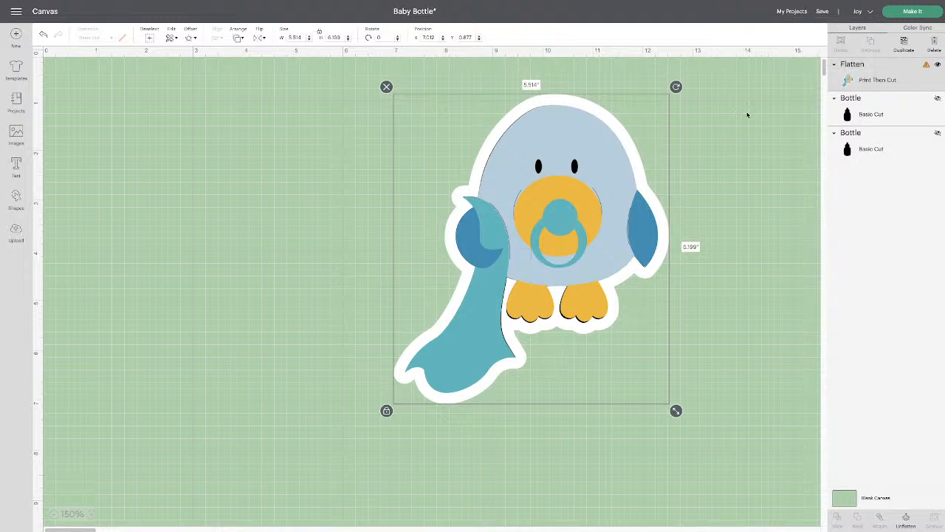
{"action": "left_click_drag", "start_coordinate": [676, 411], "coordinate": [503, 258]}
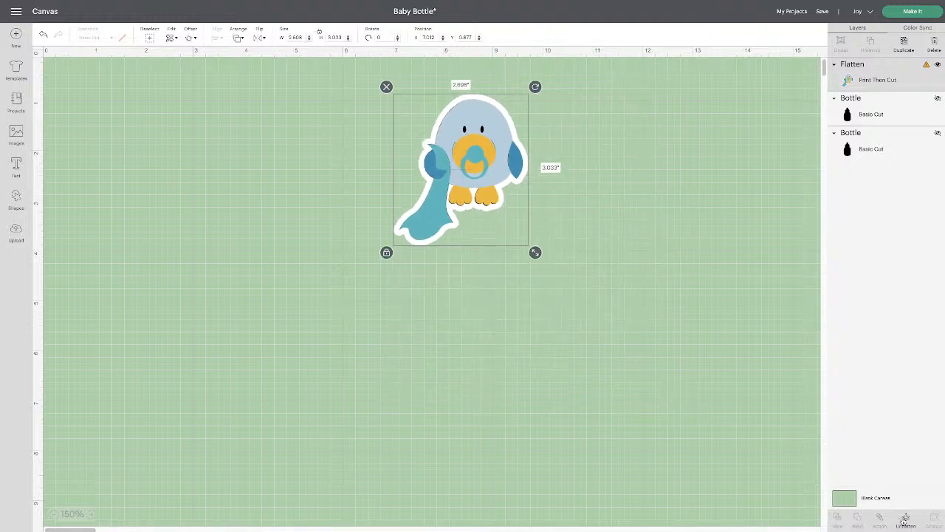
Unflatten the sticker and separate its pieces, with the bird at about X 3.6 and the white offset at about X 5.9
{"action": "left_click", "coordinate": [907, 520]}
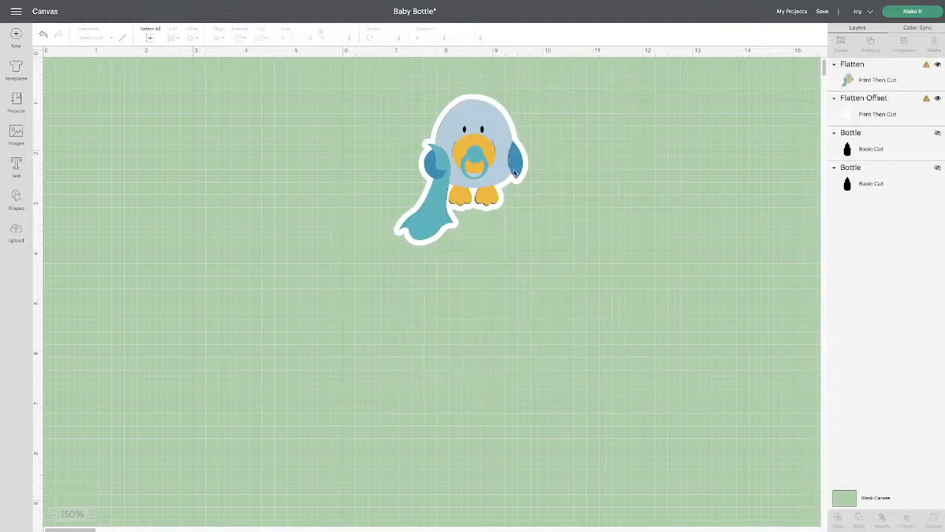
{"action": "left_click_drag", "start_coordinate": [470, 165], "coordinate": [418, 160]}
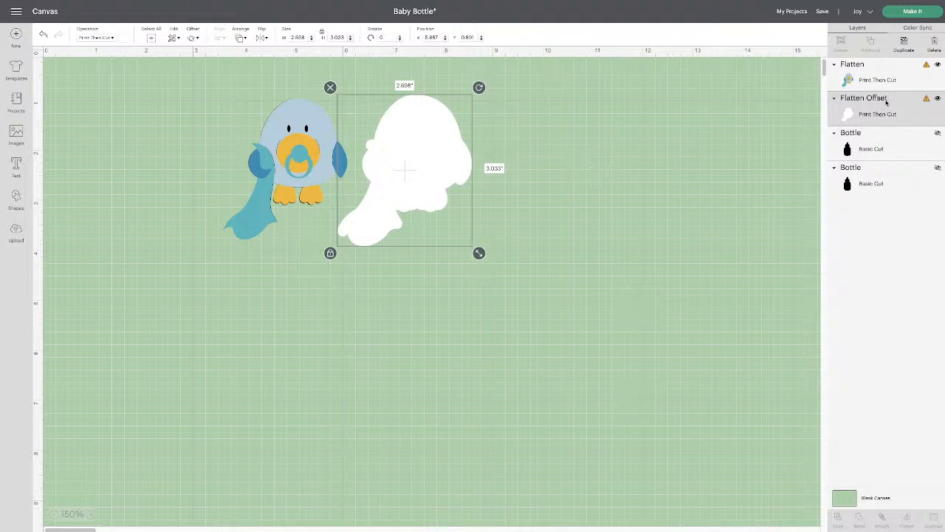
Read the Joy compatibility warnings on the bird's flattened layer and on its offset layer
{"action": "left_click", "coordinate": [927, 66]}
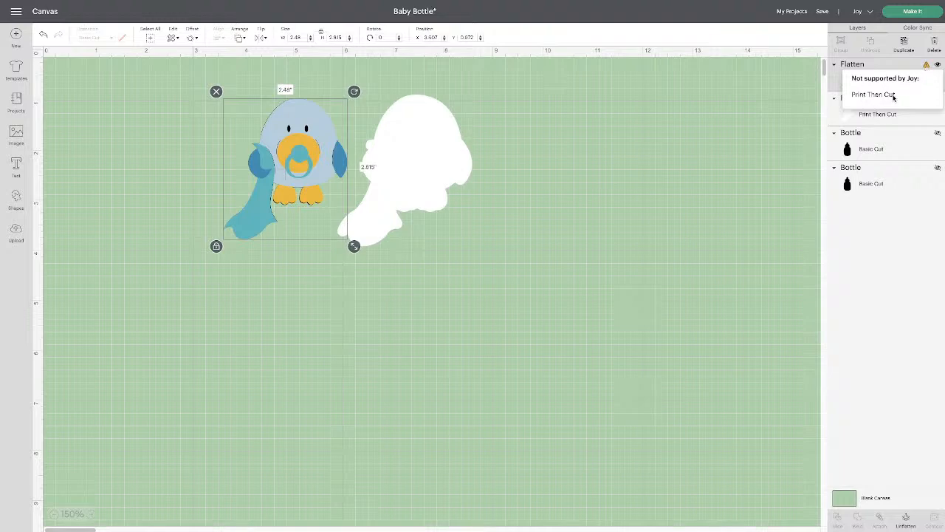
{"action": "left_click", "coordinate": [767, 102]}
{"action": "left_click", "coordinate": [924, 100]}
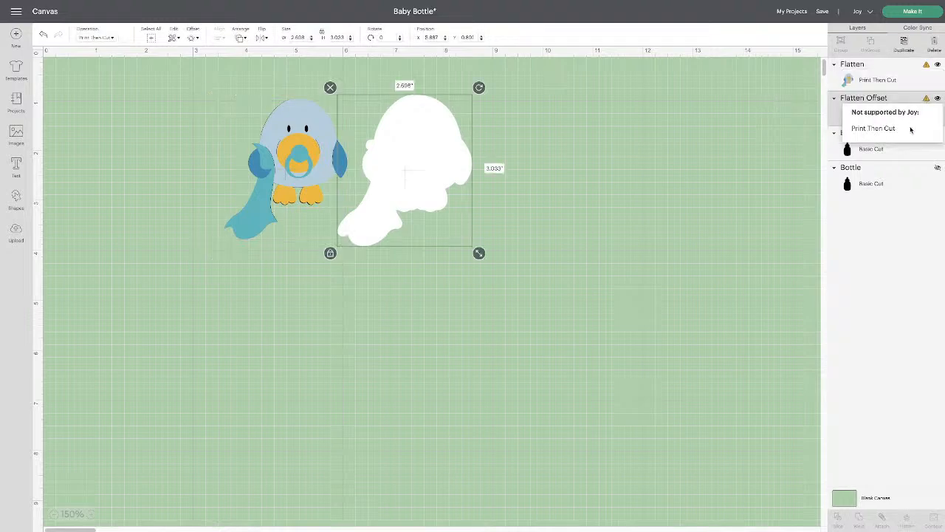
{"action": "left_click", "coordinate": [711, 128]}
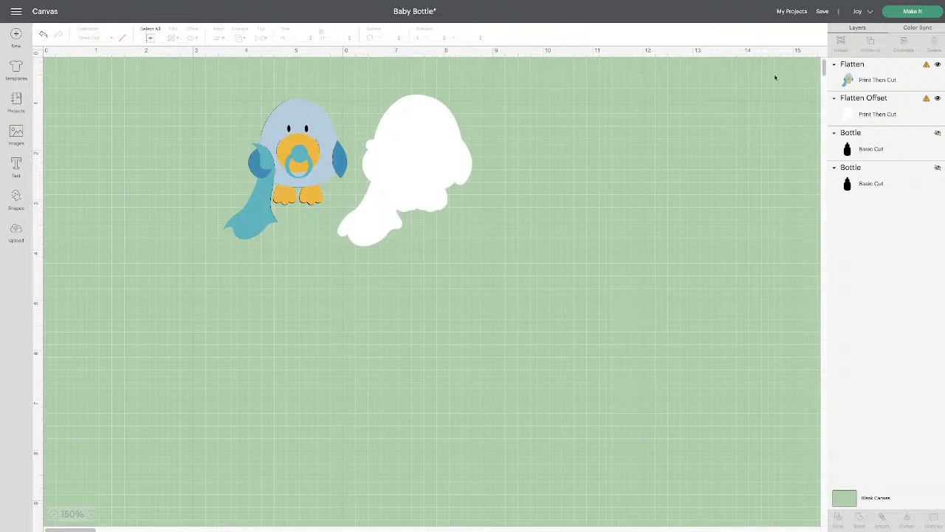
Change the white offset layer's operation from Print Then Cut to Basic Cut
{"action": "left_click", "coordinate": [415, 155]}
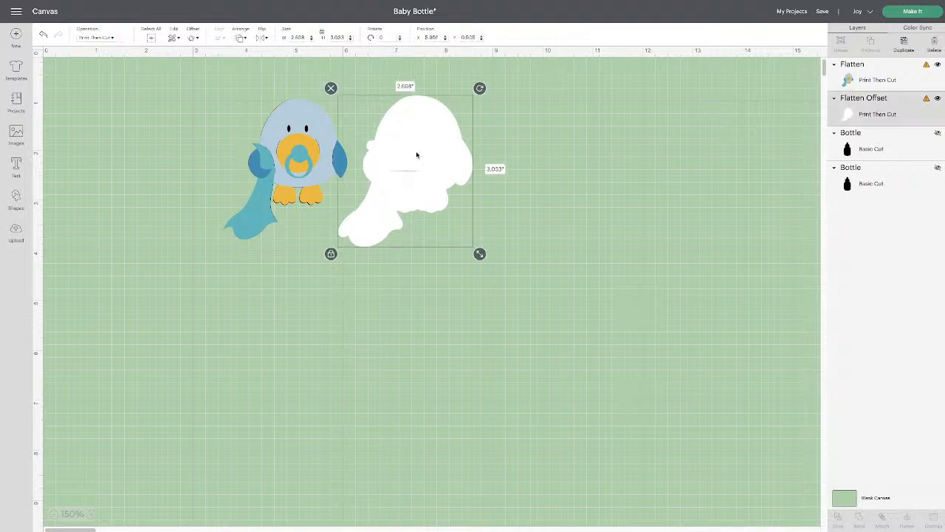
{"action": "left_click", "coordinate": [99, 39]}
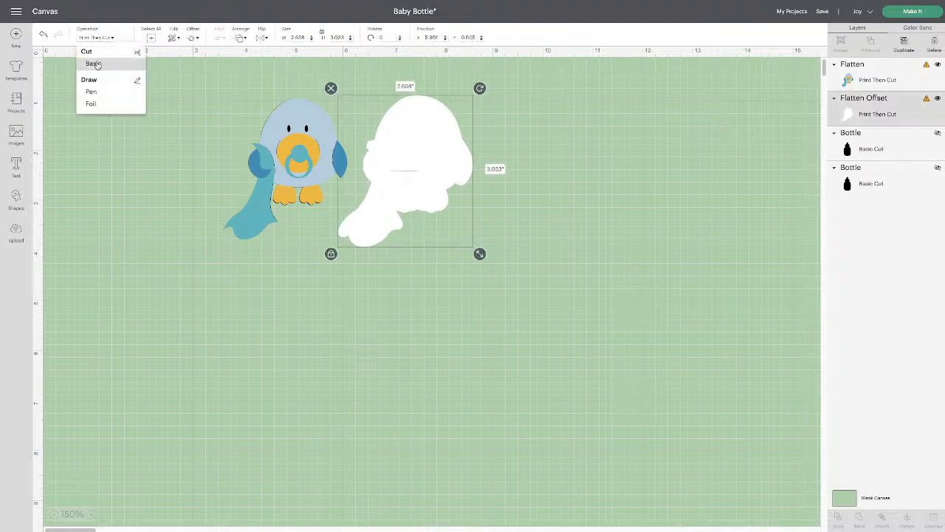
{"action": "left_click", "coordinate": [93, 64]}
Unflatten the bird into its separate colour layers and set all of them to Basic Cut
{"action": "left_click", "coordinate": [319, 131]}
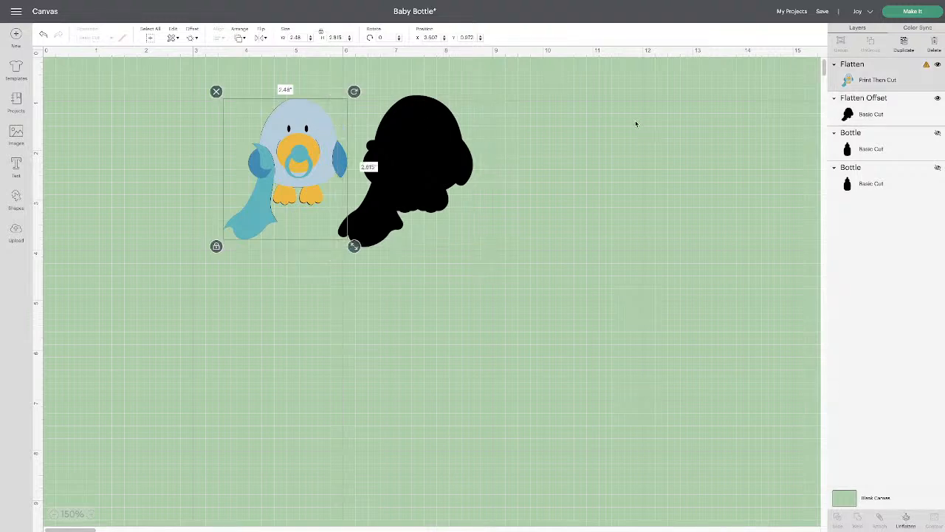
{"action": "left_click", "coordinate": [909, 522]}
{"action": "left_click", "coordinate": [431, 279]}
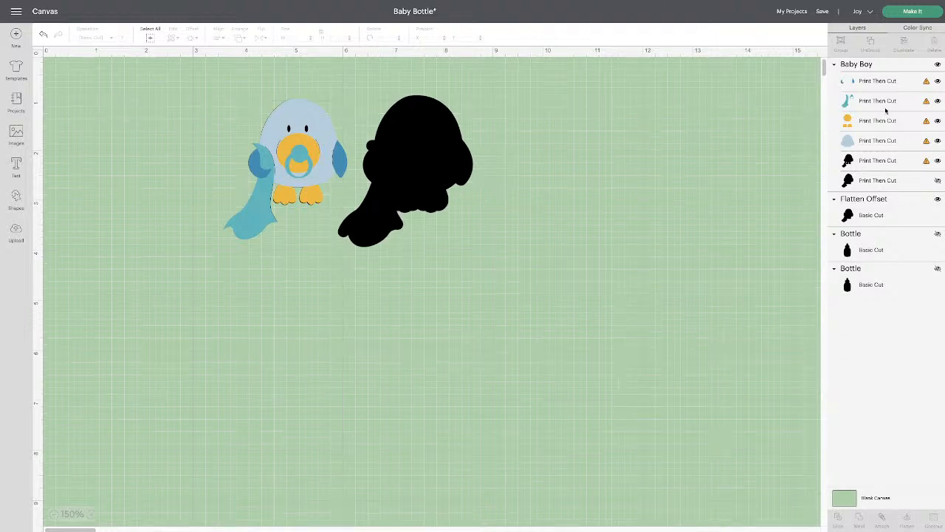
{"action": "left_click", "coordinate": [304, 143]}
{"action": "left_click", "coordinate": [96, 37]}
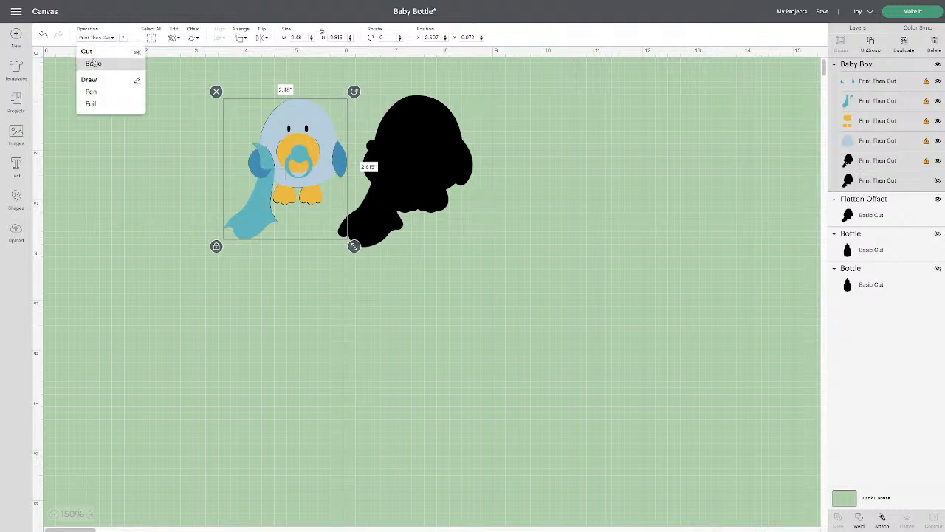
{"action": "left_click", "coordinate": [94, 64]}
{"action": "left_click", "coordinate": [558, 138]}
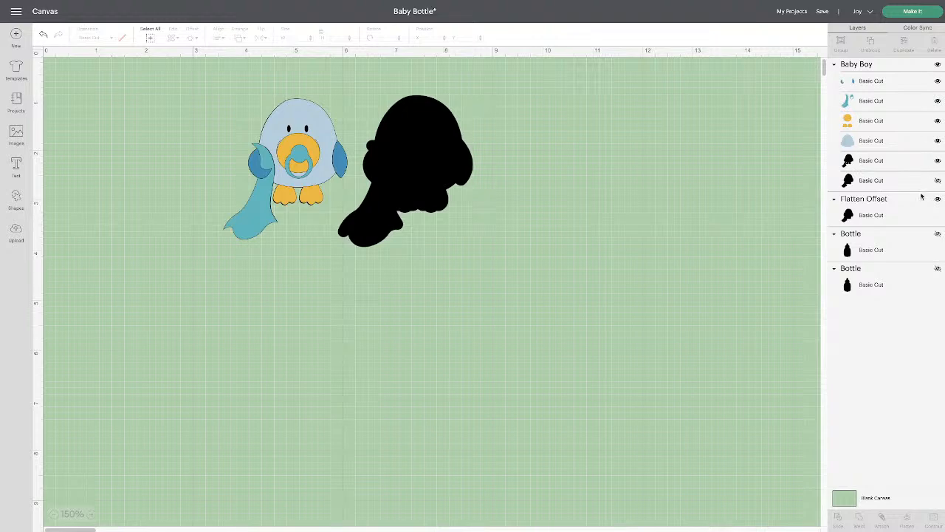
Enlarge the bird and its offset together to about 14 in wide by 8.5 in high, positioned at about X 0.5, Y 0.5
{"action": "left_click_drag", "start_coordinate": [184, 83], "coordinate": [778, 435]}
{"action": "left_click_drag", "start_coordinate": [612, 327], "coordinate": [415, 298]}
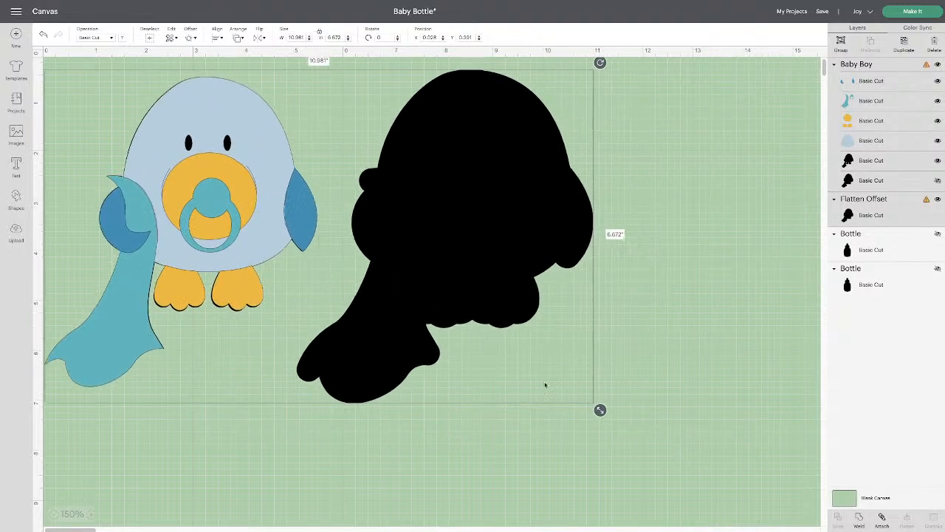
{"action": "left_click_drag", "start_coordinate": [606, 411], "coordinate": [763, 502]}
{"action": "left_click_drag", "start_coordinate": [604, 351], "coordinate": [622, 353]}
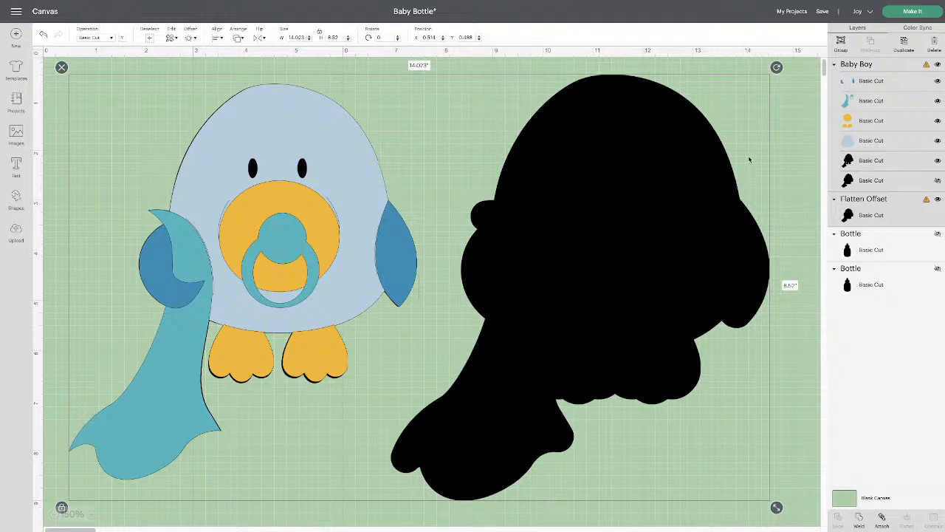
Read the Joy compatibility warning on the enlarged Baby Boy bird
{"action": "left_click", "coordinate": [786, 145]}
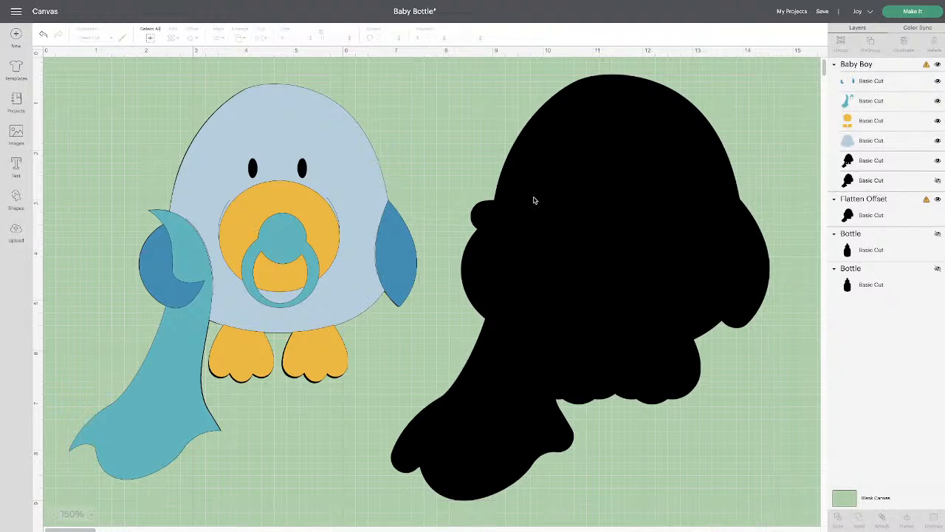
{"action": "left_click", "coordinate": [262, 190]}
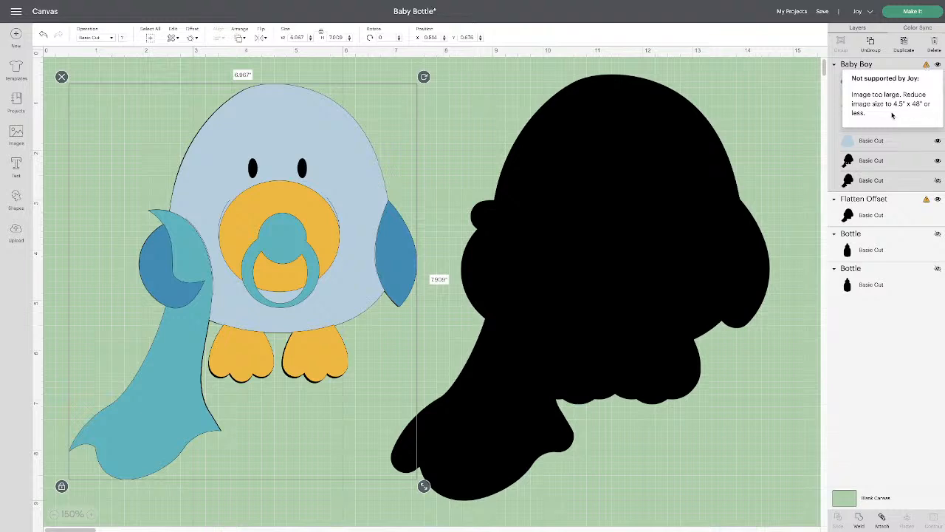
{"action": "left_click", "coordinate": [780, 94]}
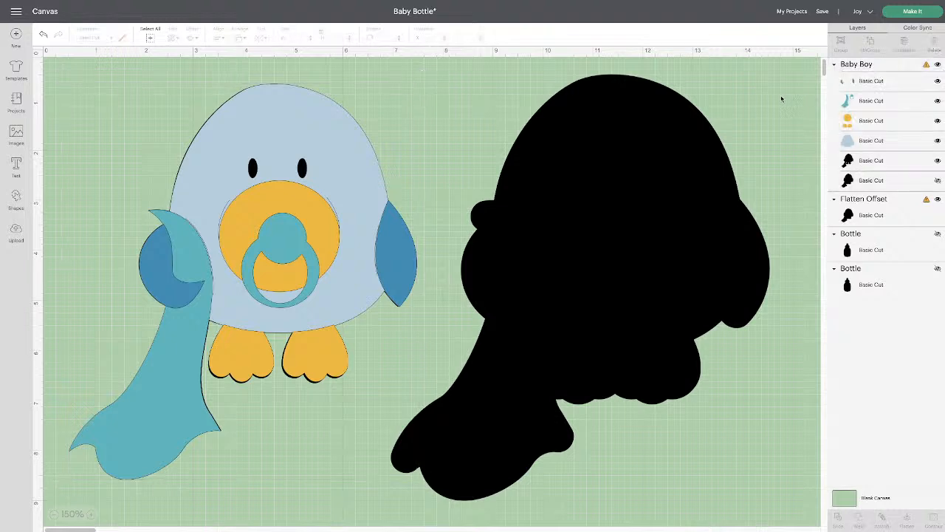
Shrink the bird and its offset together to about 7.4 in wide by 4.5 in high, positioned at about X 1.4, Y 0.8
{"action": "left_click", "coordinate": [583, 275]}
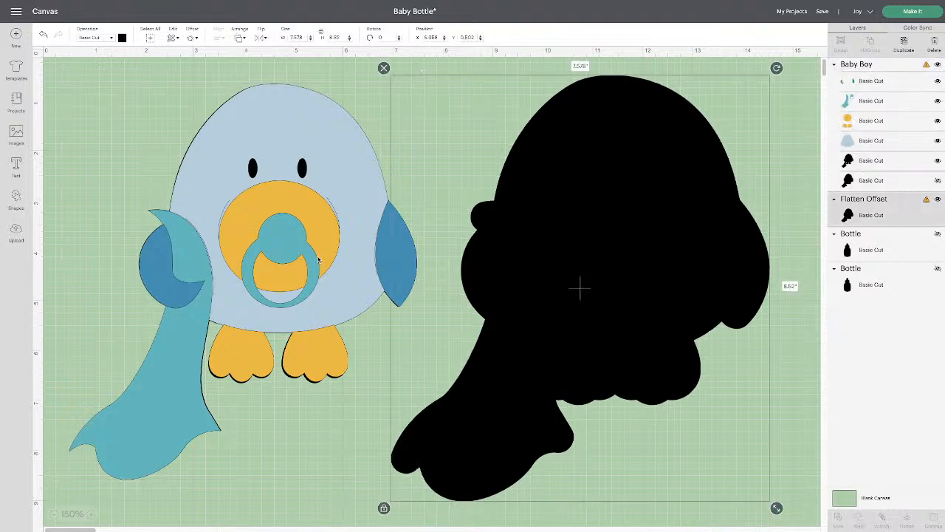
{"action": "key", "text": "ctrl+a"}
{"action": "left_click_drag", "start_coordinate": [776, 507], "coordinate": [447, 261]}
{"action": "left_click_drag", "start_coordinate": [334, 159], "coordinate": [376, 176]}
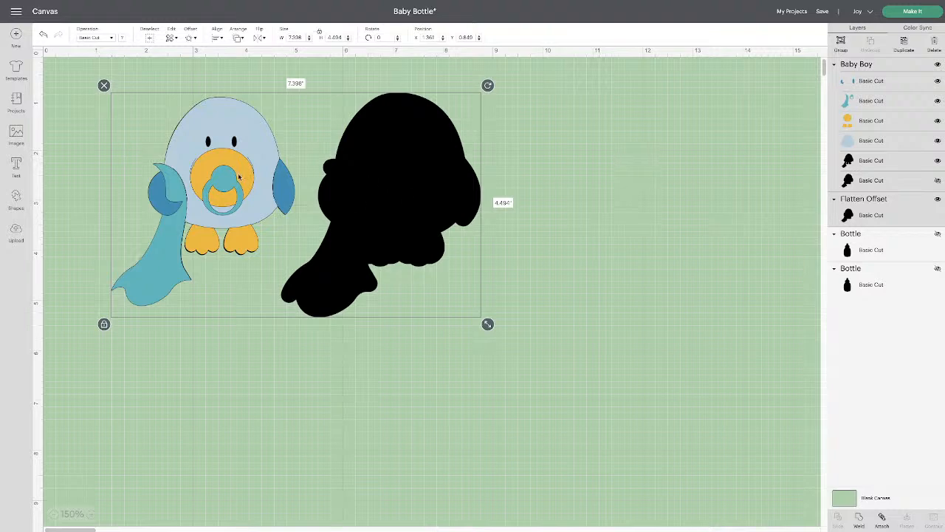
Move the layered bird centrally onto its black offset, at about X 4.9, Y 1.0
{"action": "left_click", "coordinate": [523, 197]}
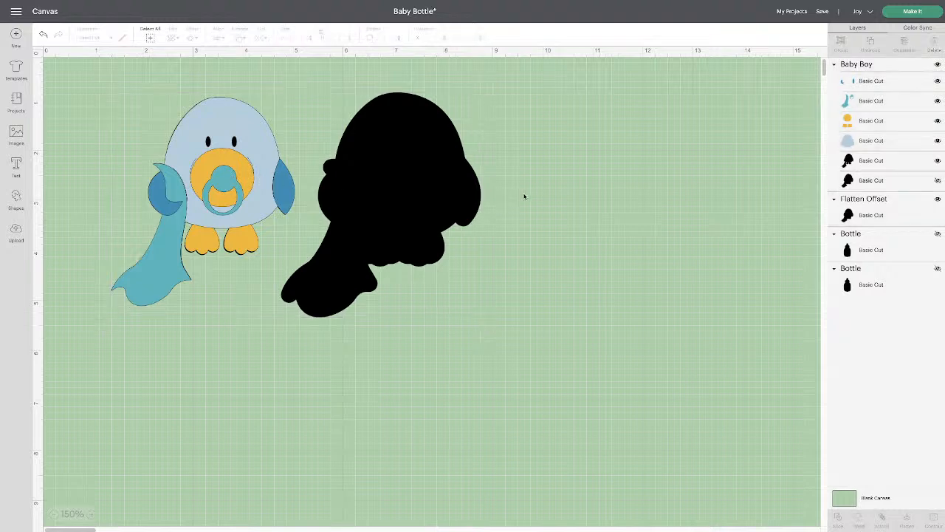
{"action": "left_click", "coordinate": [238, 185]}
{"action": "left_click_drag", "start_coordinate": [238, 186], "coordinate": [414, 187]}
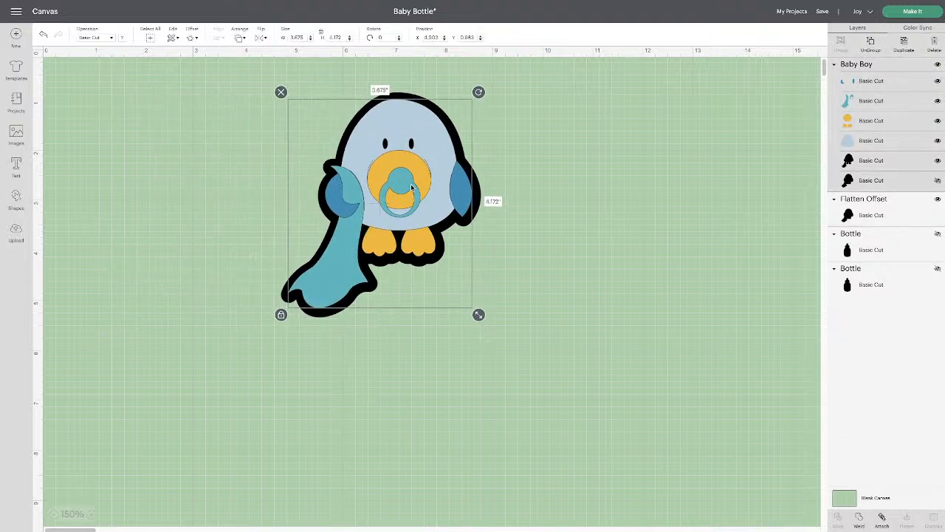
{"action": "left_click_drag", "start_coordinate": [240, 104], "coordinate": [488, 213]}
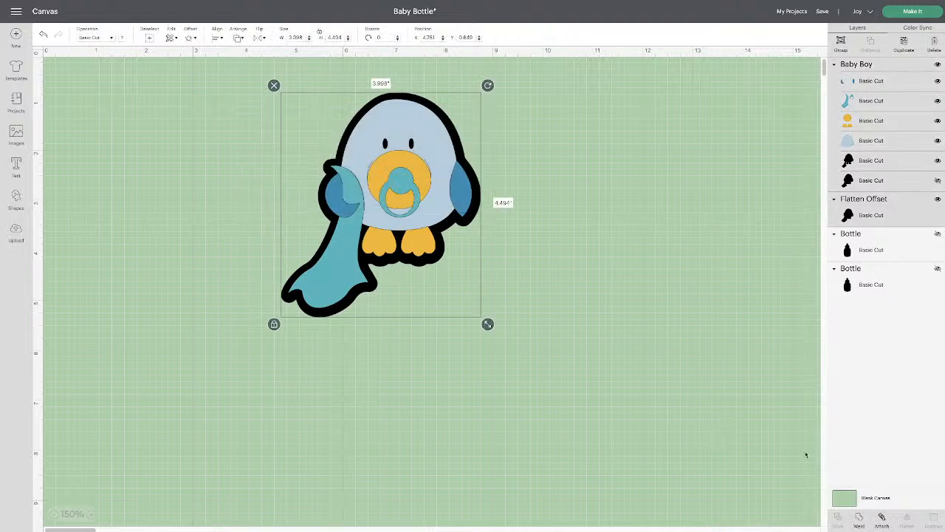
{"action": "left_click", "coordinate": [605, 317]}
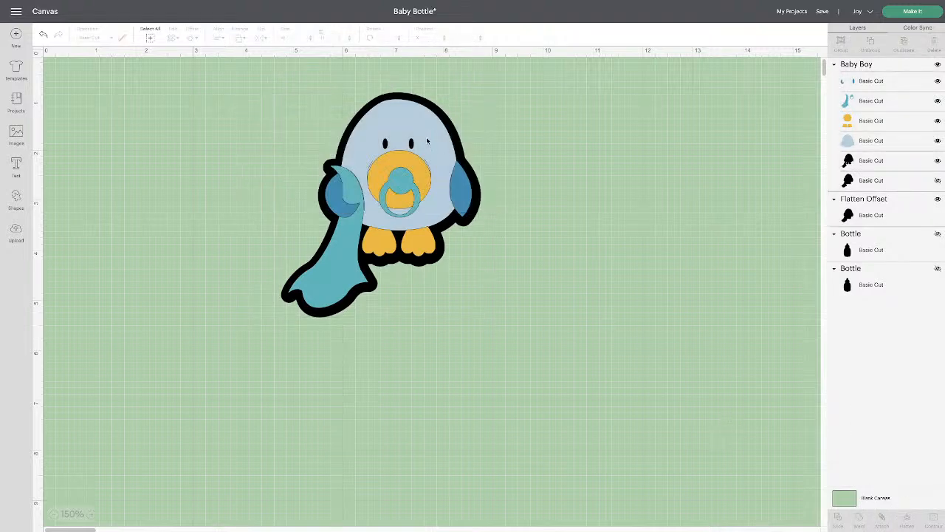
Check which cut and draw operations are offered for the Baby Boy bird with the Joy machine
{"action": "left_click", "coordinate": [427, 140]}
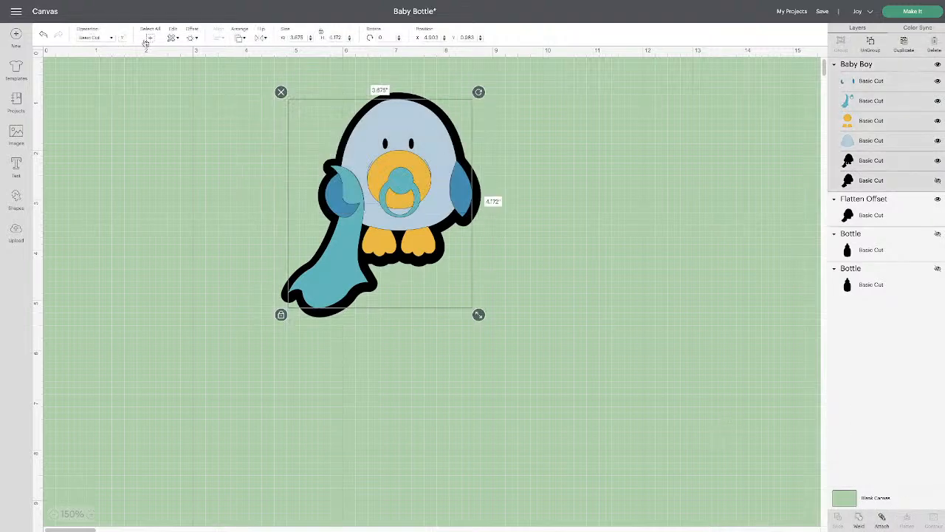
{"action": "left_click", "coordinate": [109, 39]}
{"action": "left_click", "coordinate": [198, 85]}
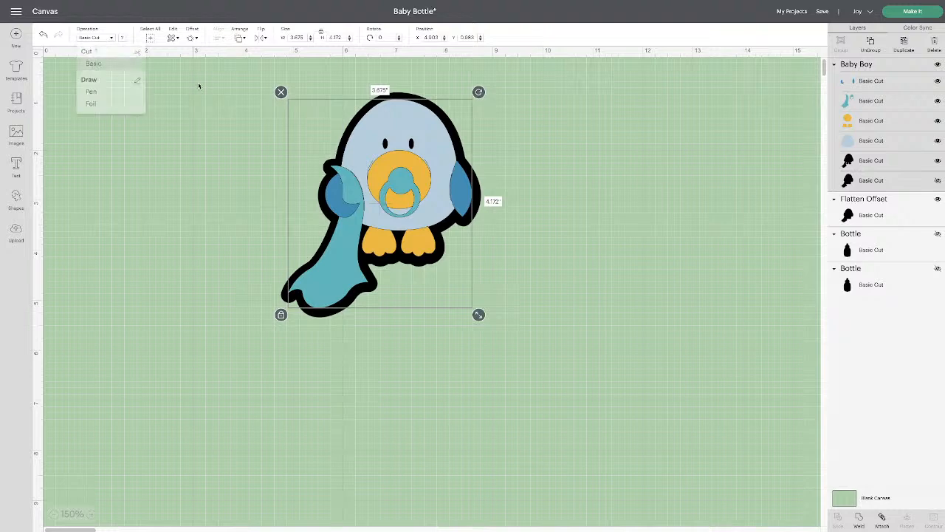
Switch the machine to Cricut Maker and flatten the layered Baby Boy bird into a Print Then Cut image
{"action": "left_click", "coordinate": [858, 13]}
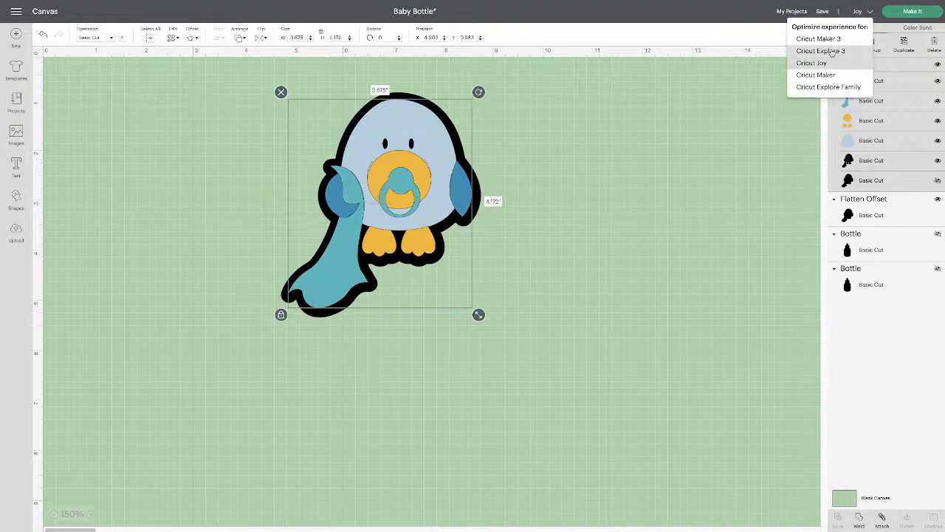
{"action": "left_click", "coordinate": [830, 75]}
{"action": "left_click", "coordinate": [655, 104]}
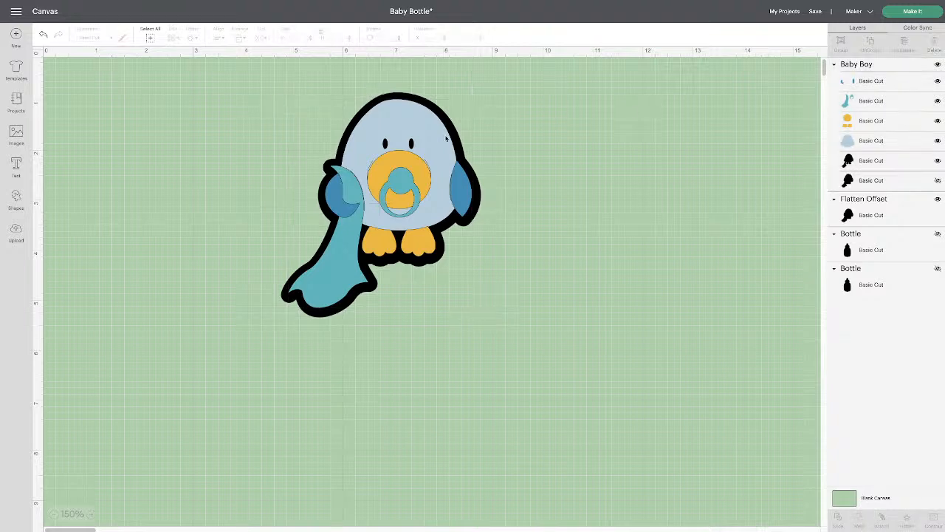
{"action": "left_click", "coordinate": [423, 142]}
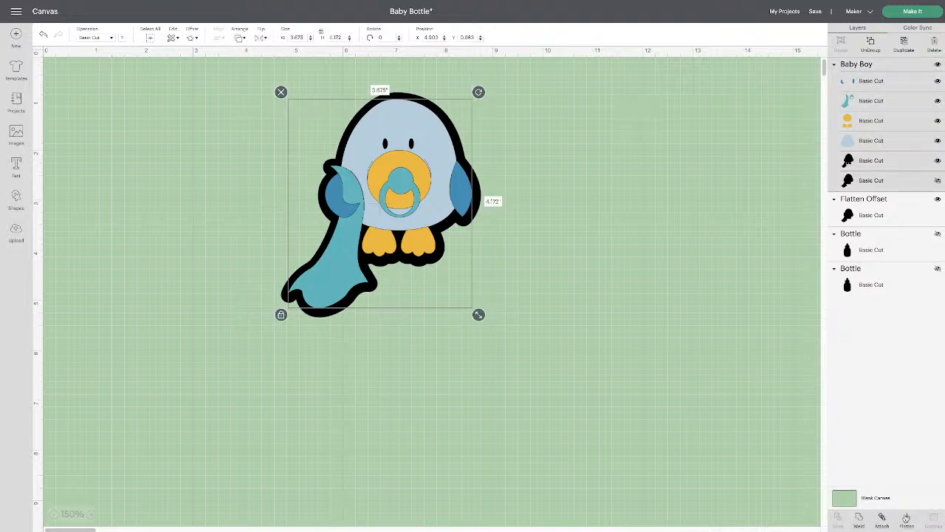
{"action": "left_click", "coordinate": [905, 519]}
Recolor the black offset white and flatten it together with the bird into one Print Then Cut sticker
{"action": "left_click", "coordinate": [851, 116]}
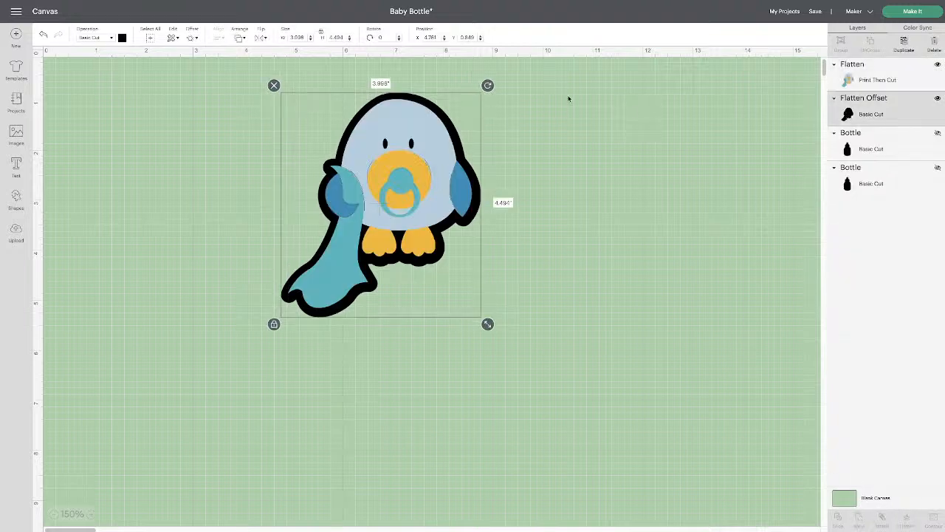
{"action": "left_click", "coordinate": [122, 37]}
{"action": "left_click", "coordinate": [132, 124]}
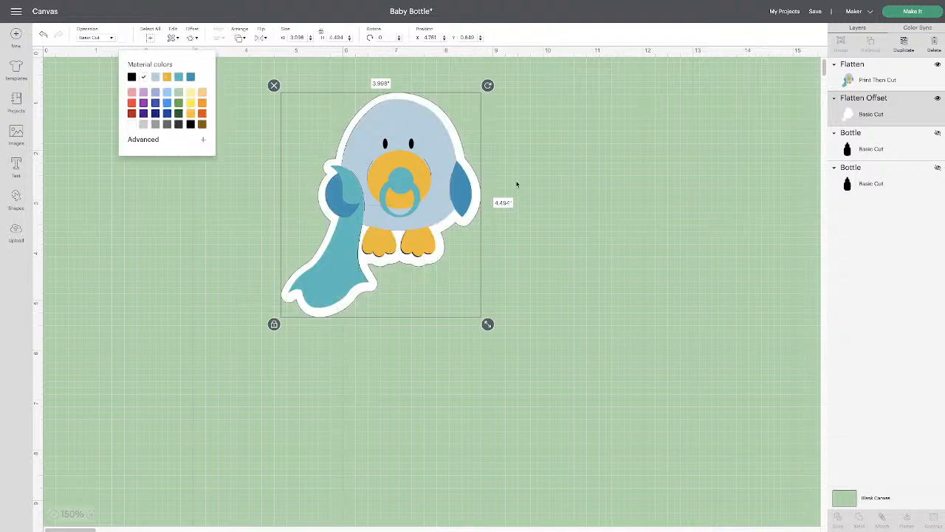
{"action": "left_click_drag", "start_coordinate": [531, 169], "coordinate": [384, 192]}
{"action": "left_click", "coordinate": [907, 519]}
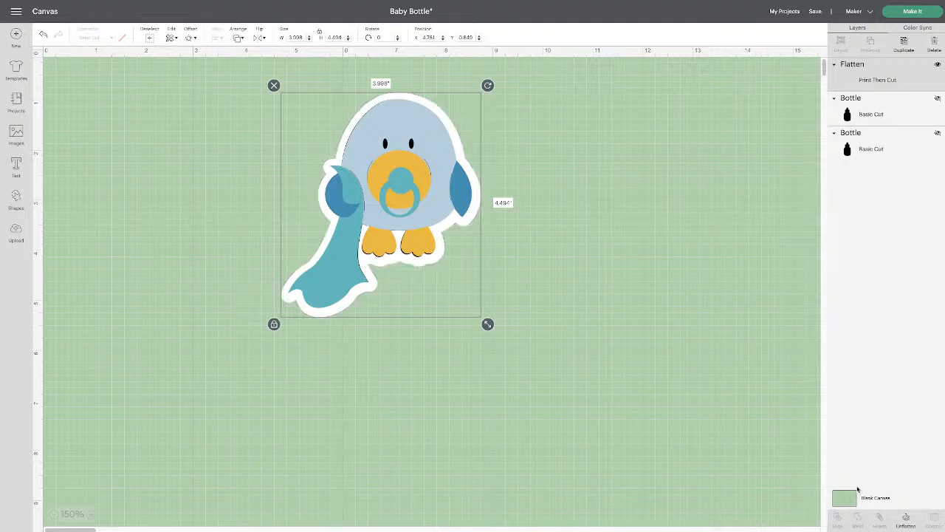
Shrink the flattened bird sticker to about 1.8 in wide by 2.0 in high and prepare 10 project copies on the mat
{"action": "left_click_drag", "start_coordinate": [487, 324], "coordinate": [377, 200]}
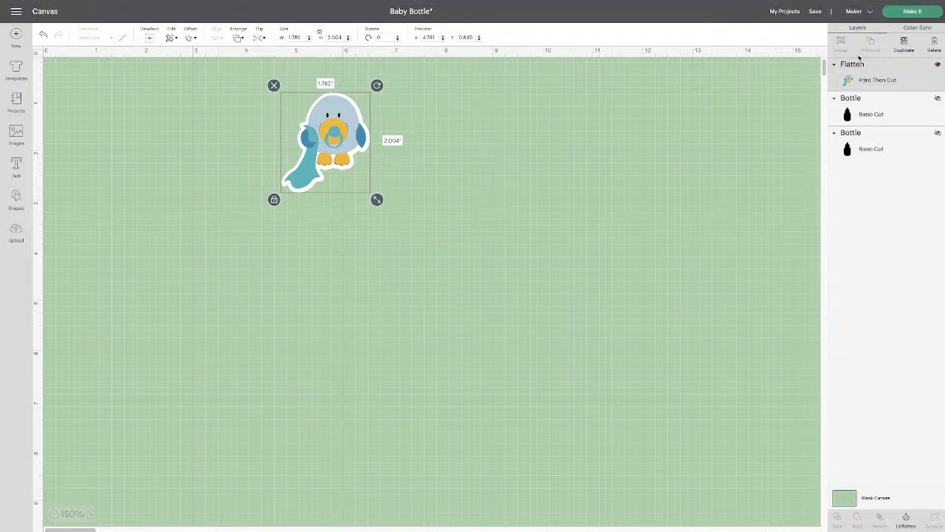
{"action": "left_click", "coordinate": [910, 13]}
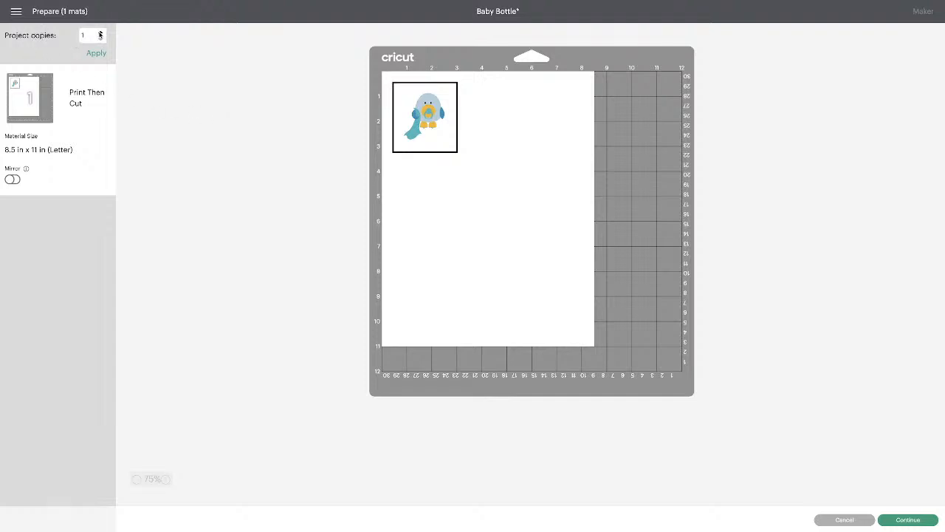
{"action": "type", "text": "0"}
{"action": "key", "text": "Return"}
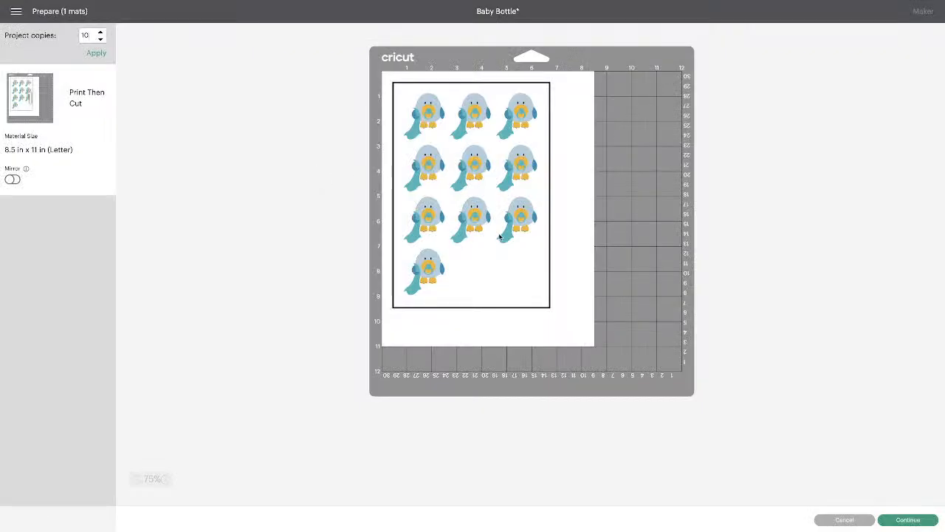
Raise the project copies one at a time to 13 and compare the layouts of the resulting Print Then Cut mats
{"action": "left_click", "coordinate": [101, 32]}
{"action": "left_click", "coordinate": [96, 54]}
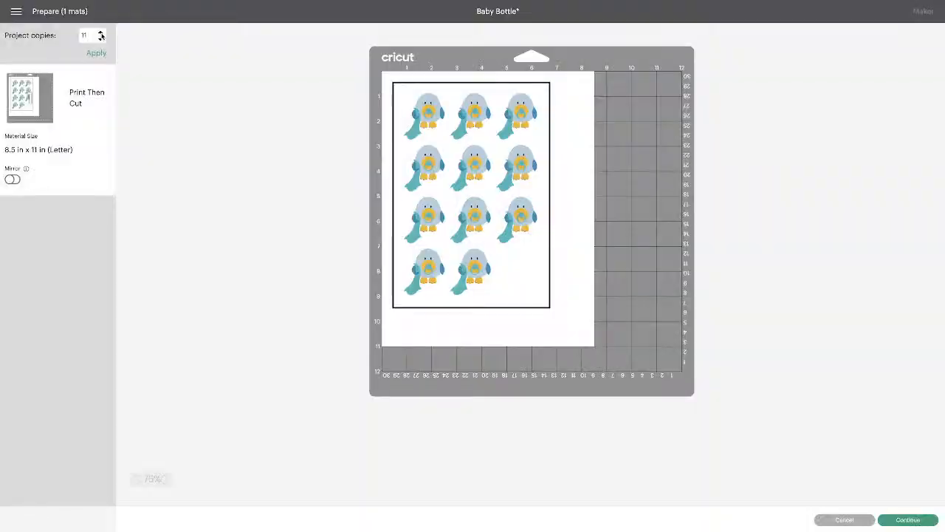
{"action": "left_click", "coordinate": [101, 33]}
{"action": "left_click", "coordinate": [97, 54]}
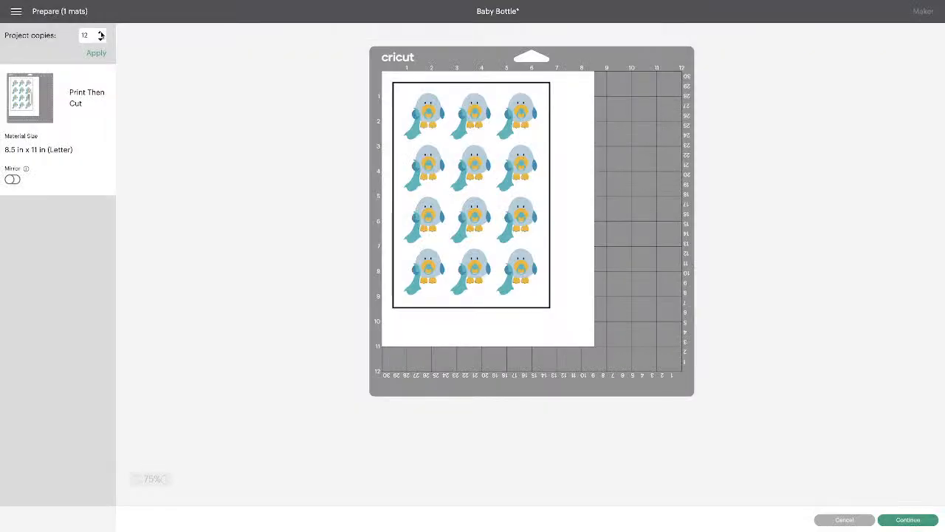
{"action": "left_click", "coordinate": [102, 33]}
{"action": "left_click", "coordinate": [99, 54]}
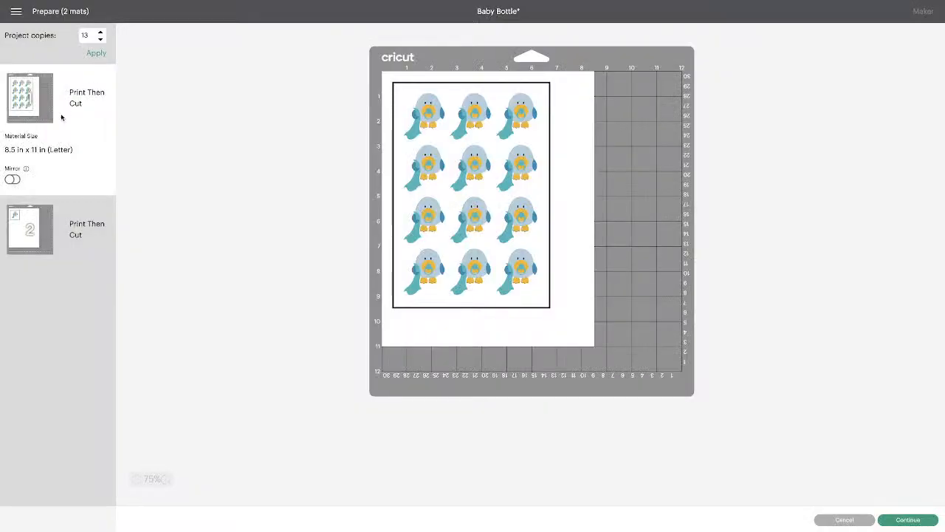
{"action": "left_click", "coordinate": [42, 225]}
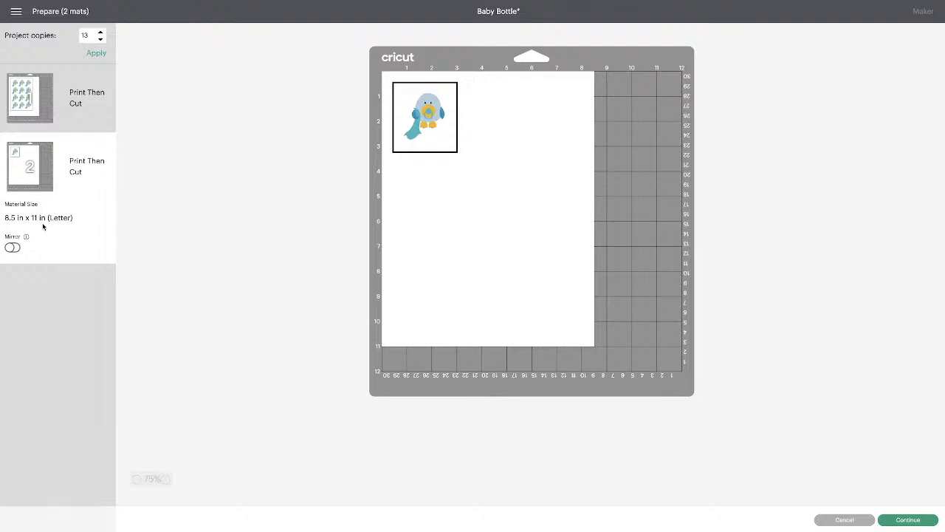
{"action": "left_click", "coordinate": [44, 87]}
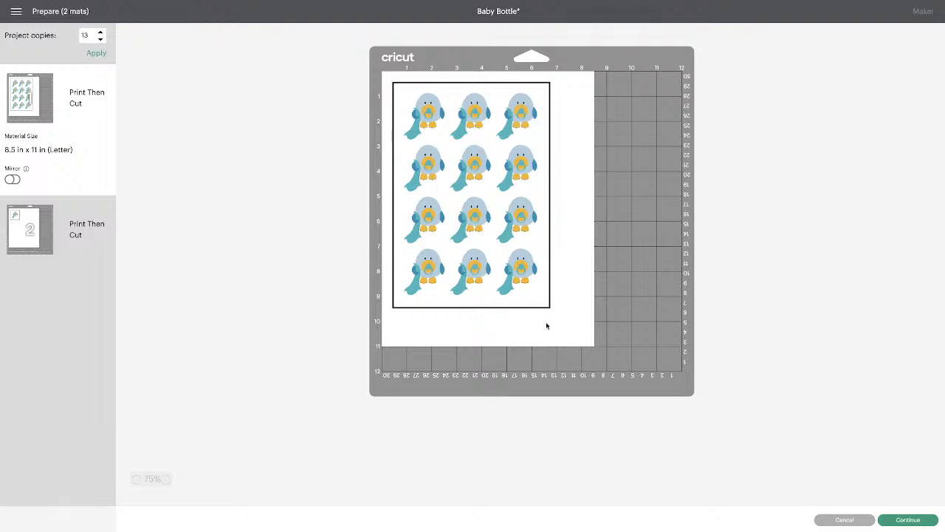
Cancel the mat preparation and delete the flattened bird sticker from the canvas
{"action": "left_click", "coordinate": [844, 519]}
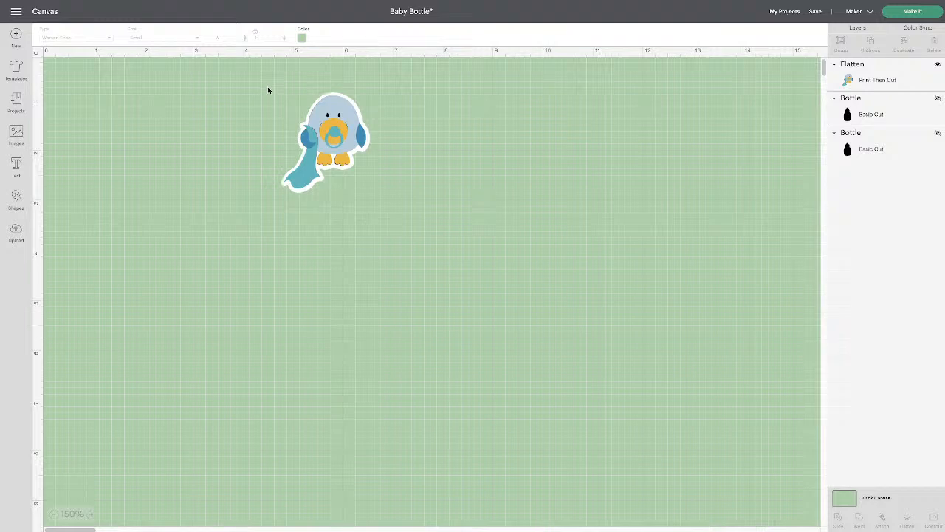
{"action": "left_click", "coordinate": [343, 138]}
{"action": "key", "text": "Delete"}
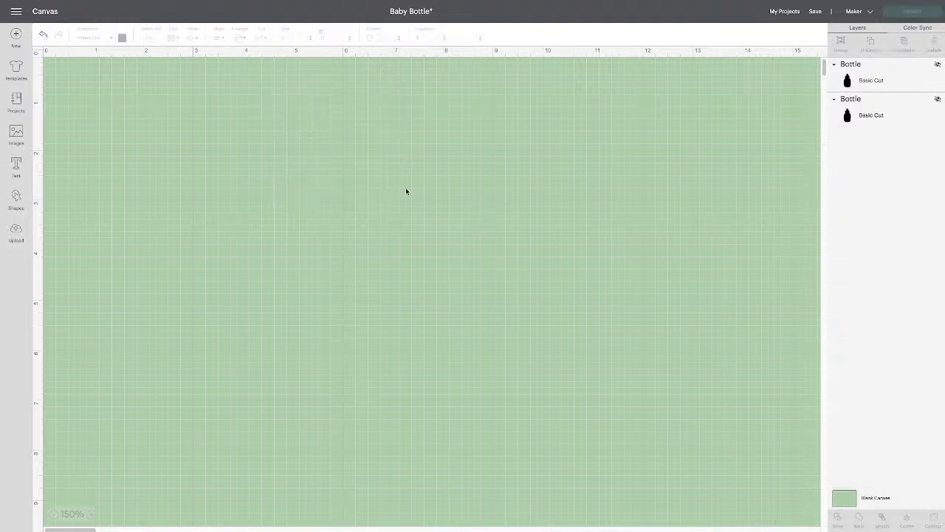
{"action": "scroll", "coordinate": [249, 158], "scroll_direction": "up", "scroll_amount": 1}
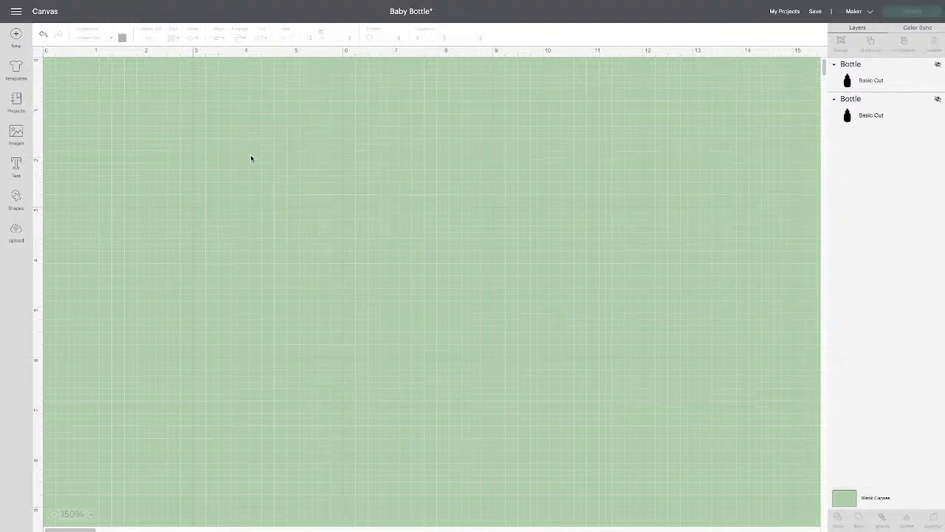
Upload Blessed_Beyond_Be-leaf.svg from the Downloads folder as a cut image, keeping its proposed image name
{"action": "left_click", "coordinate": [16, 231]}
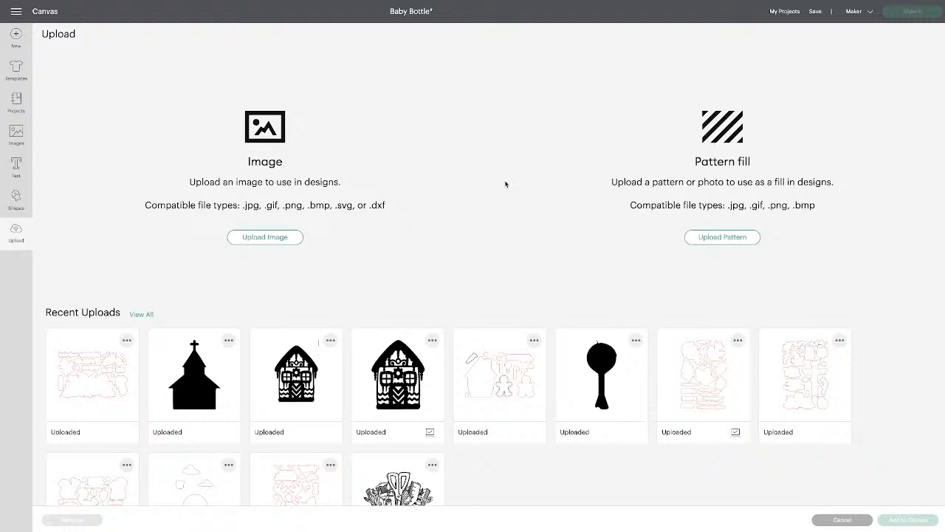
{"action": "left_click", "coordinate": [277, 237]}
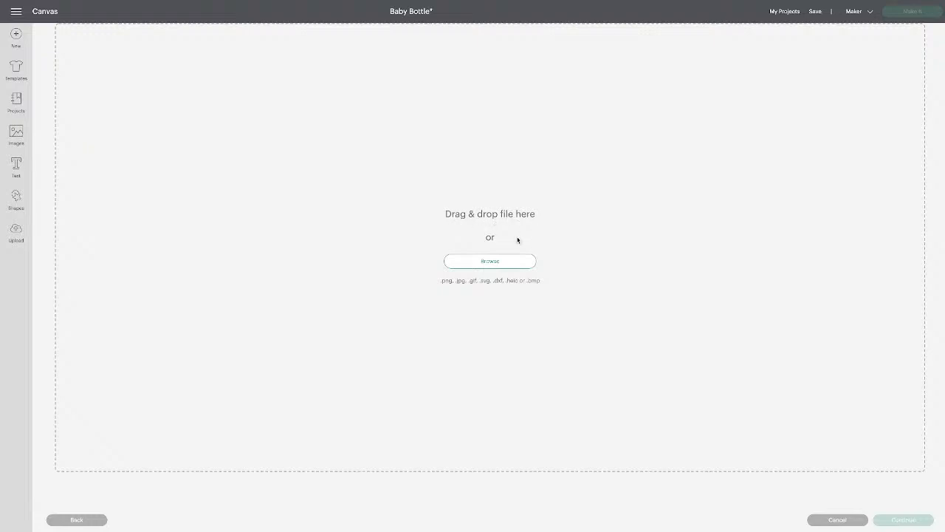
{"action": "left_click", "coordinate": [490, 263]}
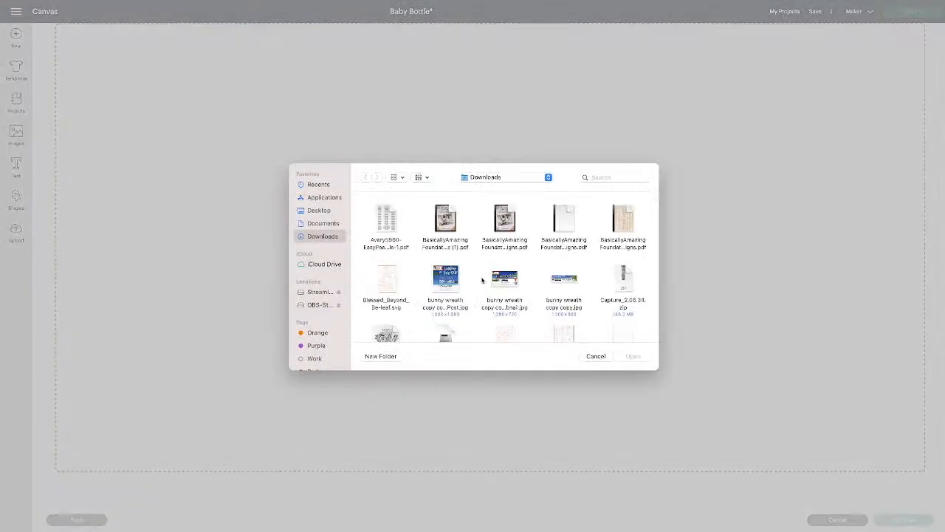
{"action": "scroll", "coordinate": [482, 279], "scroll_direction": "down", "scroll_amount": 2}
{"action": "left_click", "coordinate": [386, 241]}
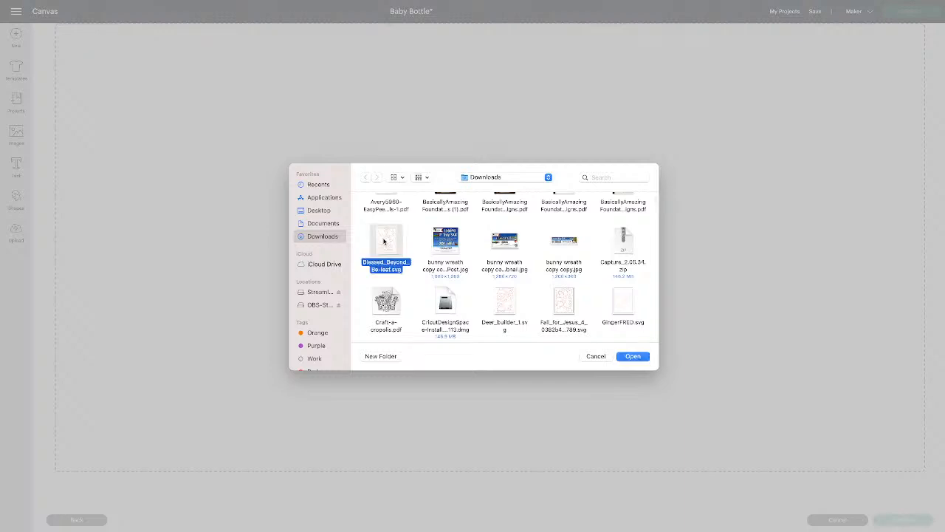
{"action": "left_click", "coordinate": [634, 357]}
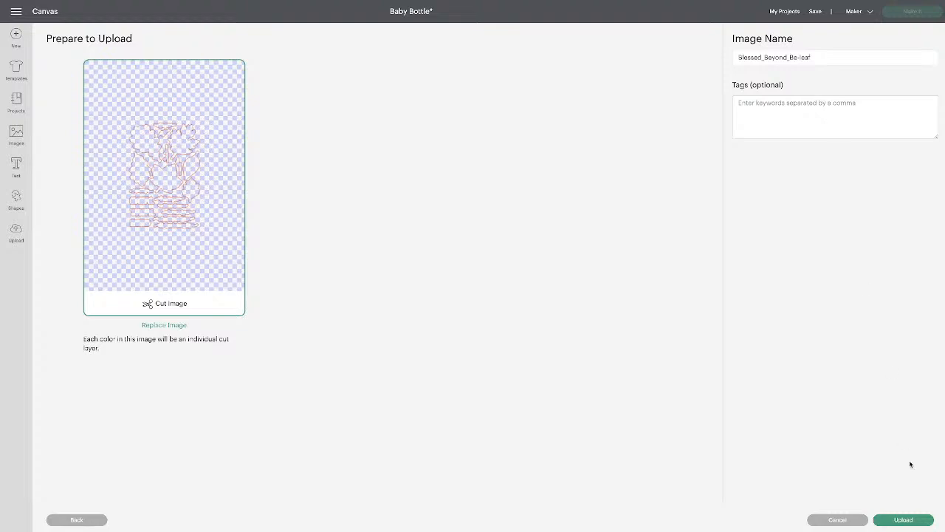
{"action": "left_click", "coordinate": [905, 522]}
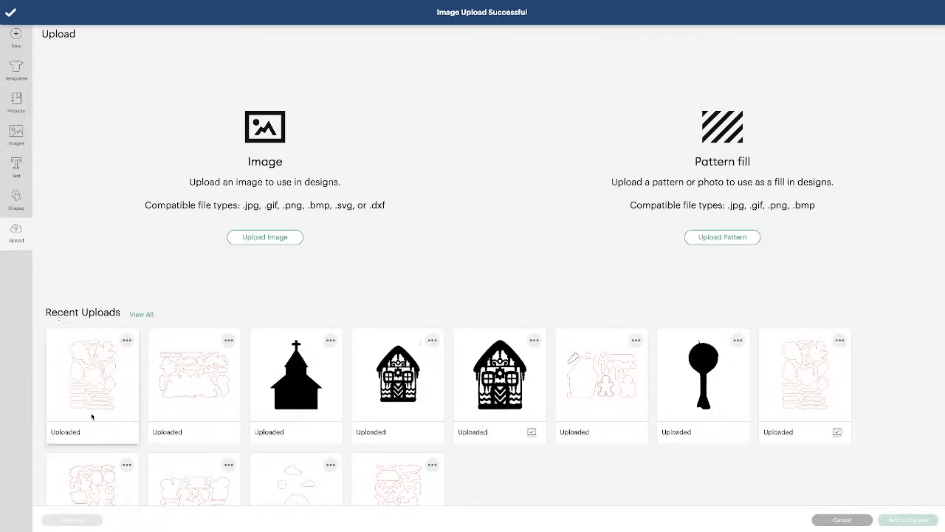
View the uploaded Blessed_Beyond_Be-leaf image's details, and place the leaf design on the canvas before removing it
{"action": "left_click", "coordinate": [127, 342]}
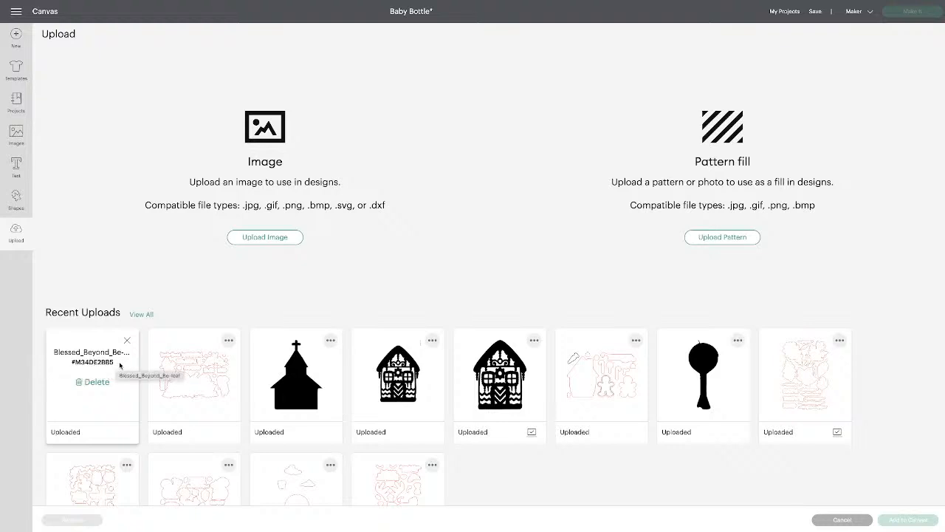
{"action": "left_click", "coordinate": [127, 340]}
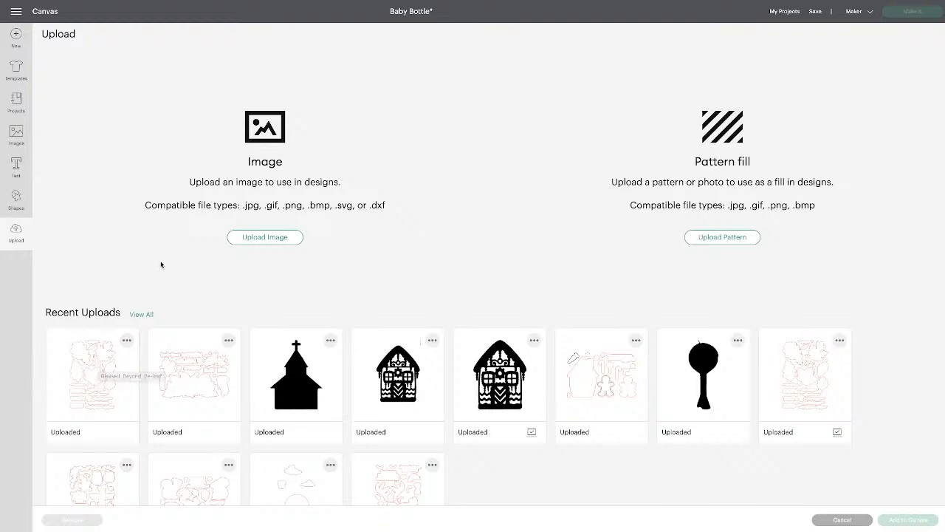
{"action": "left_click", "coordinate": [102, 372]}
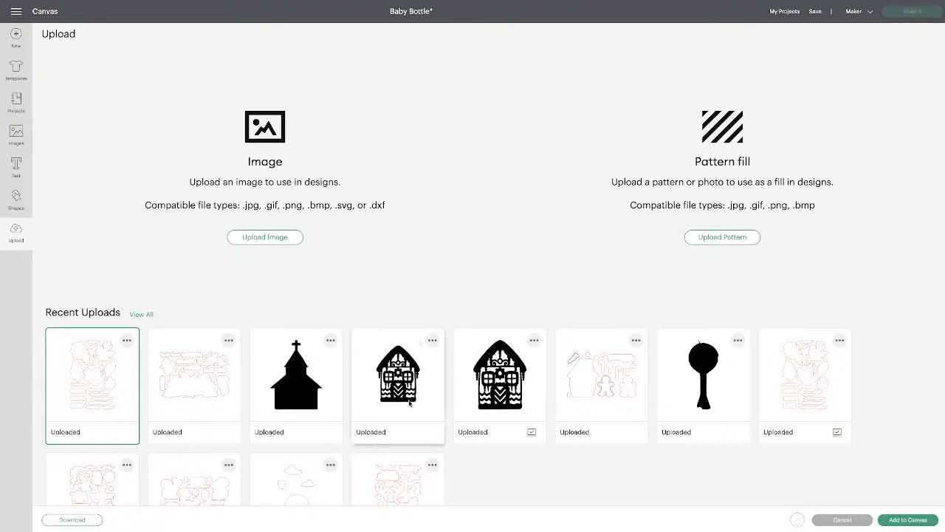
{"action": "left_click", "coordinate": [908, 519]}
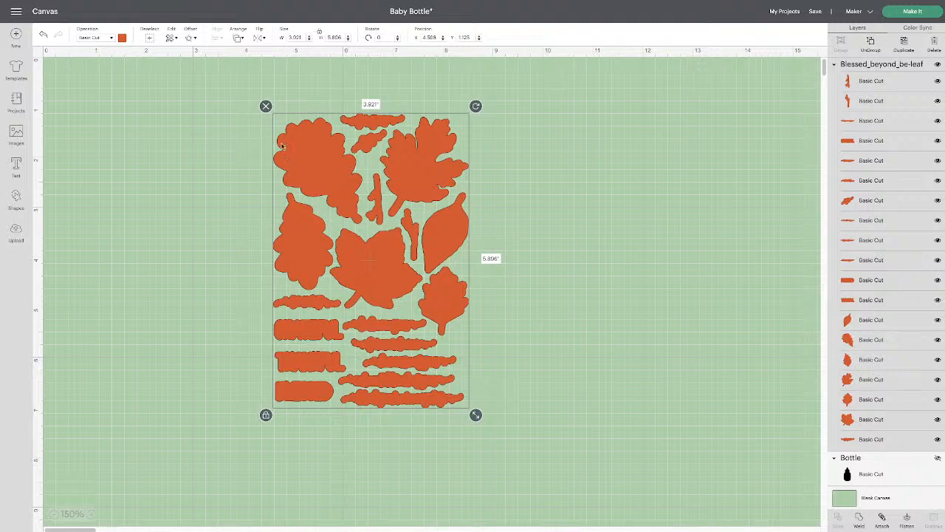
{"action": "left_click", "coordinate": [265, 107]}
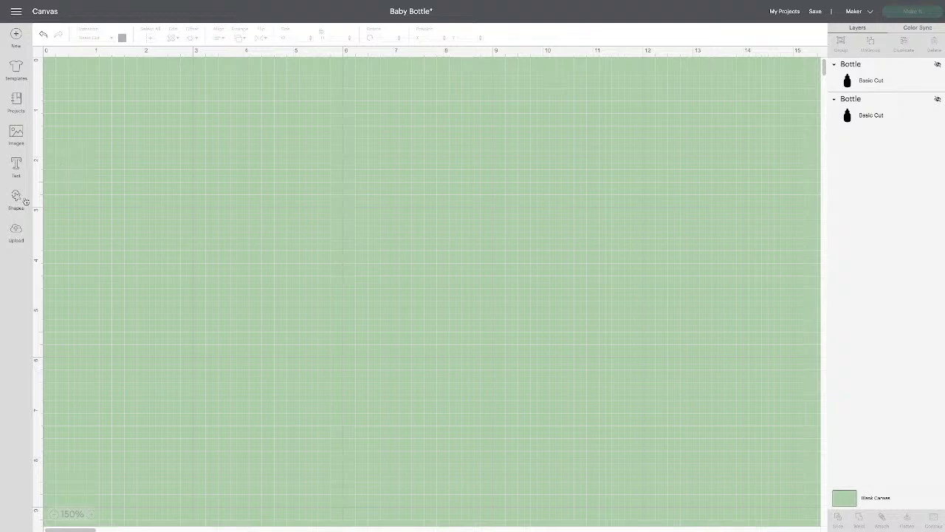
Start a new image upload and open IMG_5888 2.jpg, the white house on black, from the Downloads folder
{"action": "left_click", "coordinate": [16, 233]}
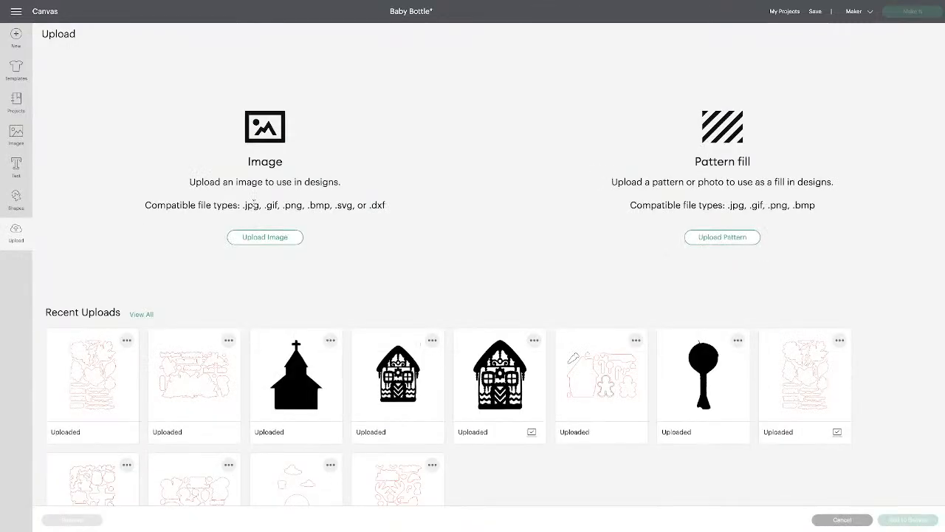
{"action": "left_click", "coordinate": [270, 237]}
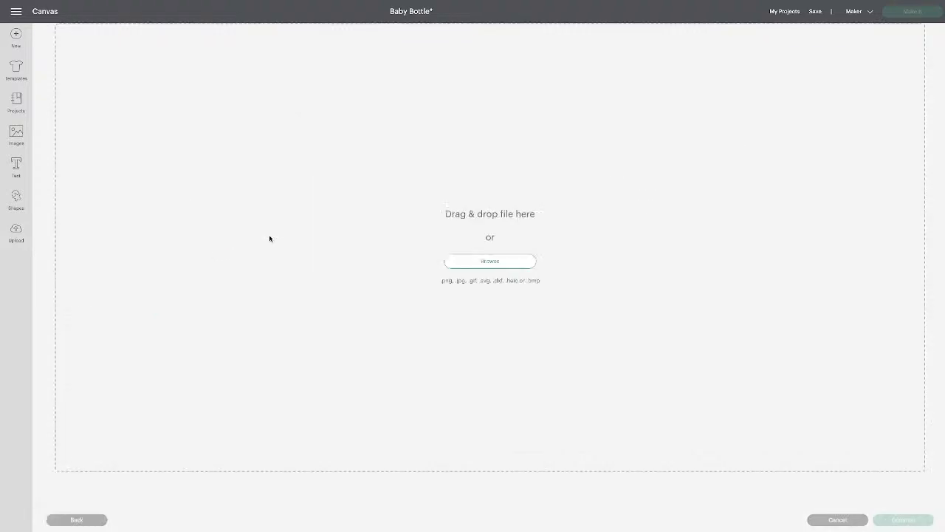
{"action": "left_click", "coordinate": [494, 266]}
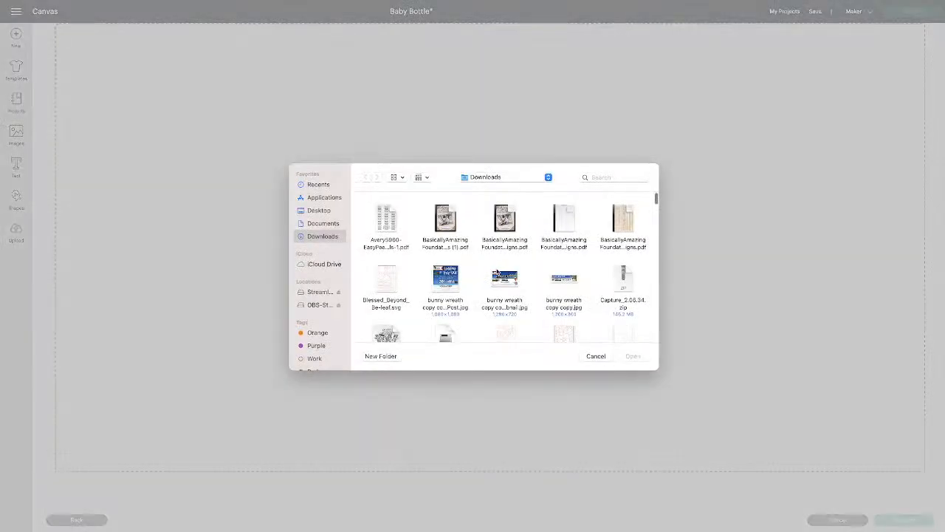
{"action": "scroll", "coordinate": [518, 289], "scroll_direction": "down", "scroll_amount": 3}
{"action": "scroll", "coordinate": [518, 290], "scroll_direction": "down", "scroll_amount": 10}
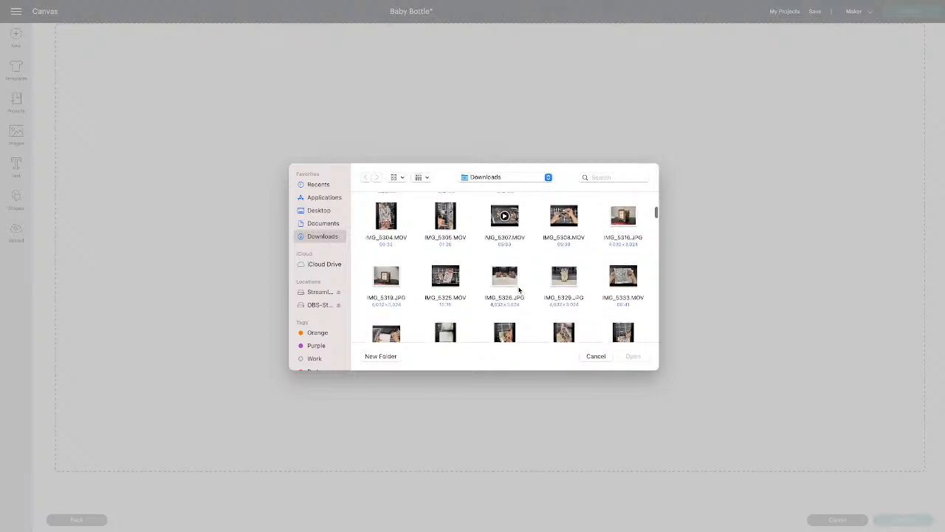
{"action": "scroll", "coordinate": [519, 290], "scroll_direction": "down", "scroll_amount": 10}
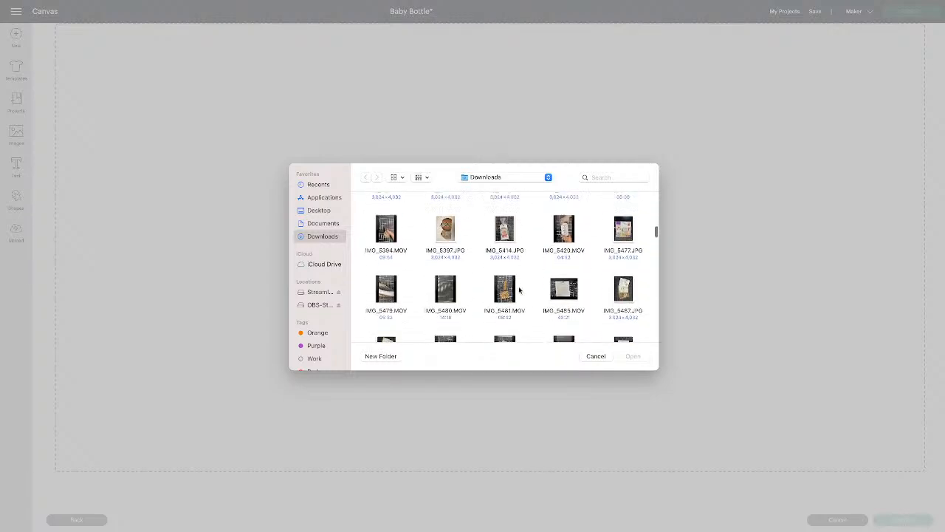
{"action": "scroll", "coordinate": [518, 289], "scroll_direction": "down", "scroll_amount": 10}
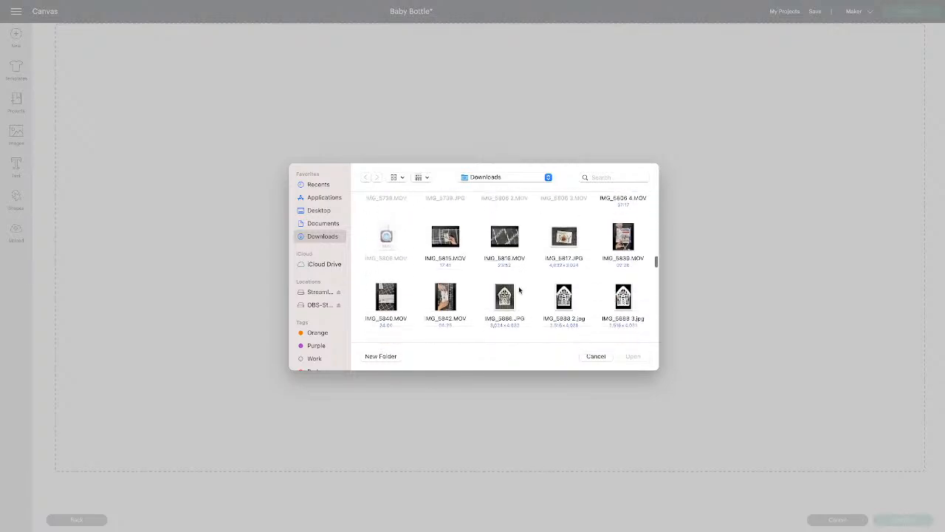
{"action": "scroll", "coordinate": [518, 289], "scroll_direction": "up", "scroll_amount": 5}
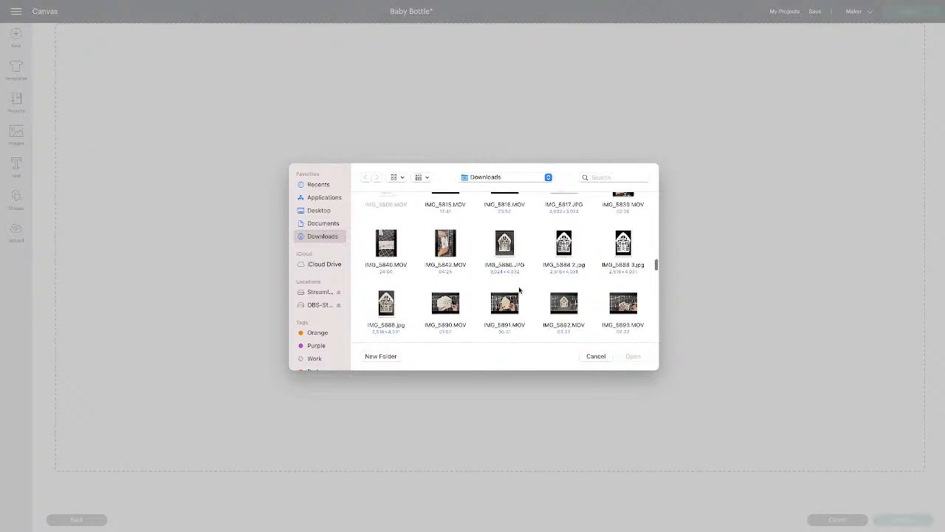
{"action": "left_click", "coordinate": [564, 248]}
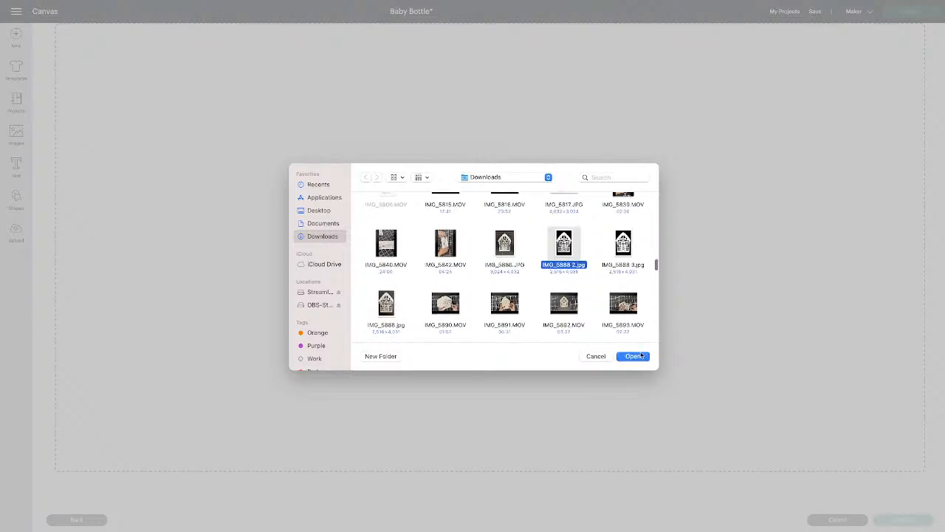
{"action": "left_click", "coordinate": [633, 356]}
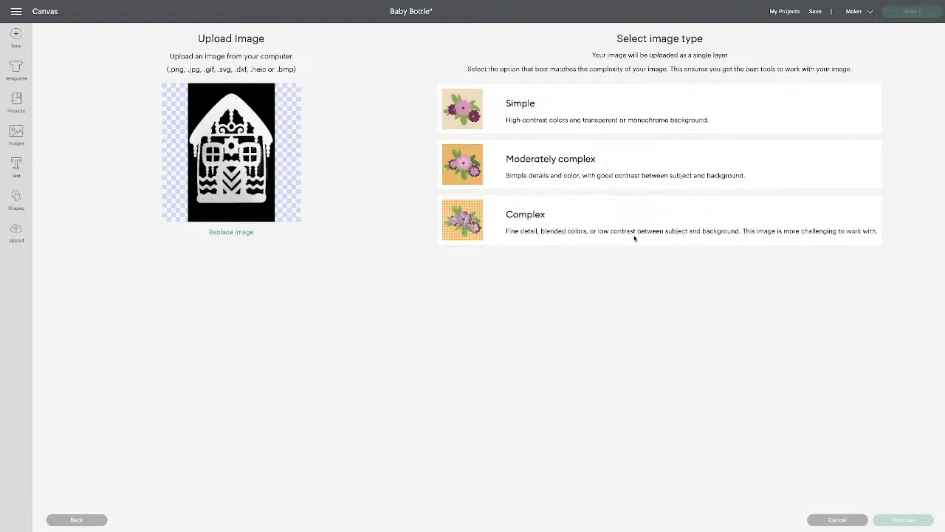
Classify the house image as Simple and remove its background automatically, checking the cut preview before and after the removal
{"action": "left_click", "coordinate": [557, 109]}
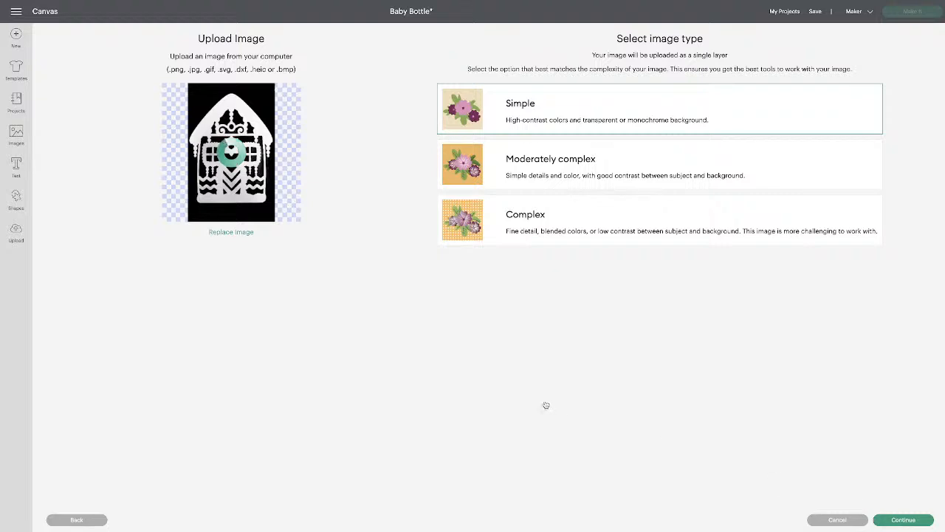
{"action": "left_click", "coordinate": [903, 520]}
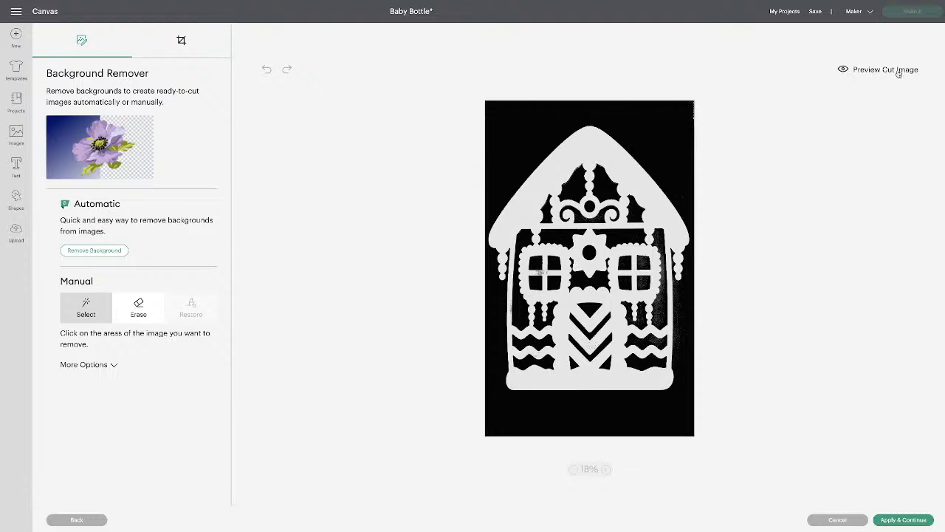
{"action": "left_click", "coordinate": [872, 72]}
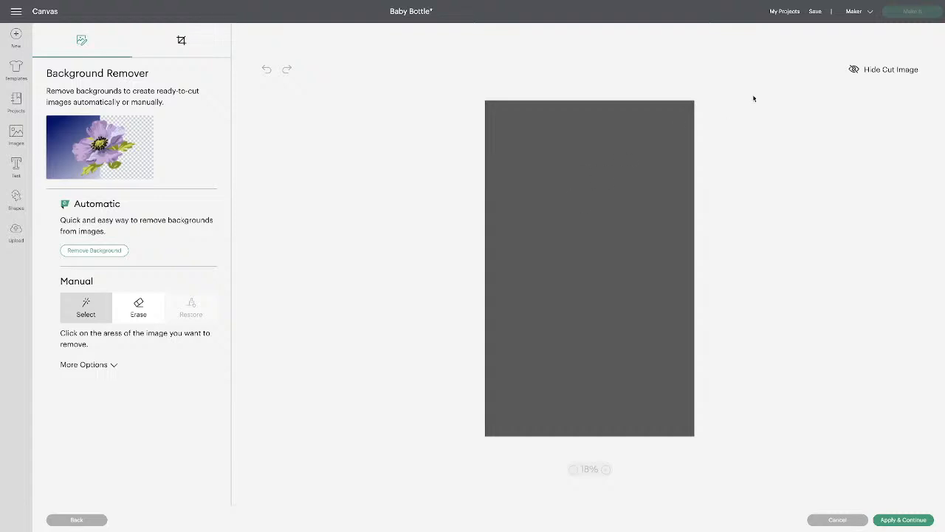
{"action": "left_click", "coordinate": [877, 72]}
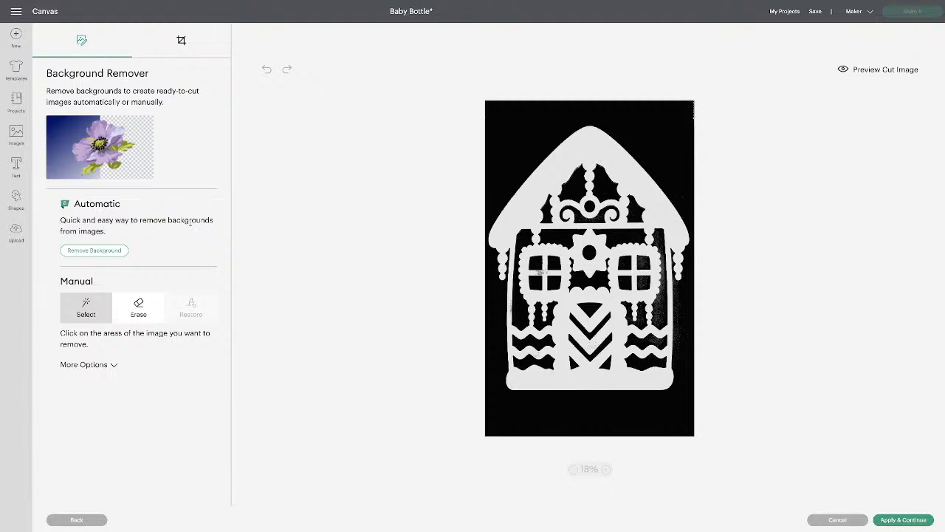
{"action": "left_click", "coordinate": [98, 253]}
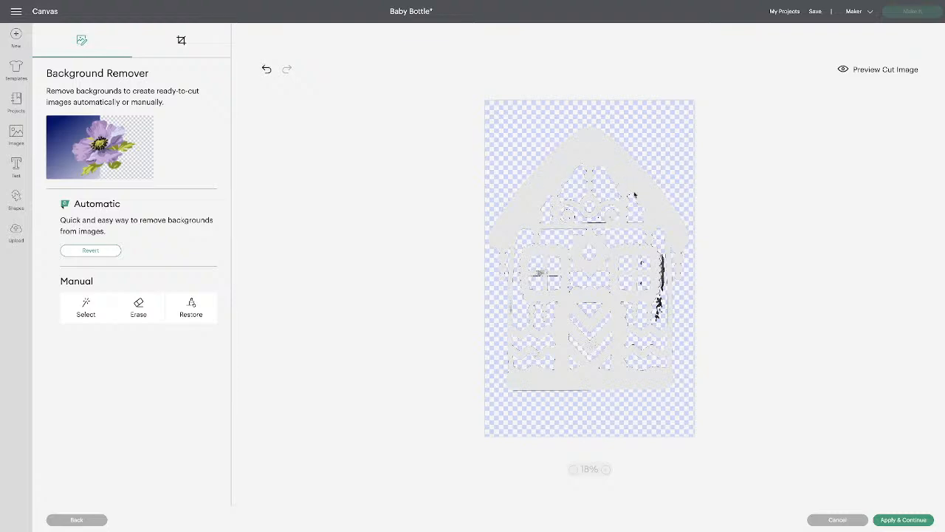
{"action": "left_click", "coordinate": [875, 70]}
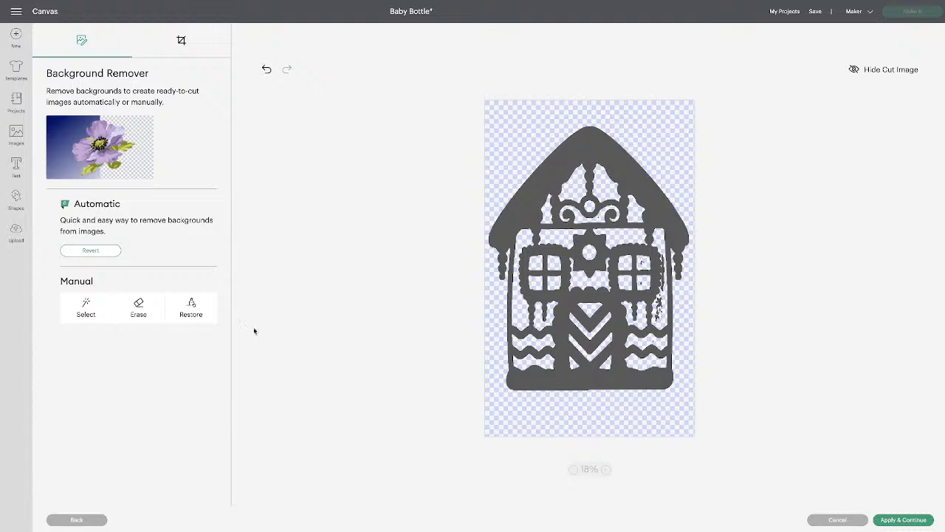
Try to clear the dark residue along the house's right wall with the Select tool
{"action": "left_click", "coordinate": [86, 307]}
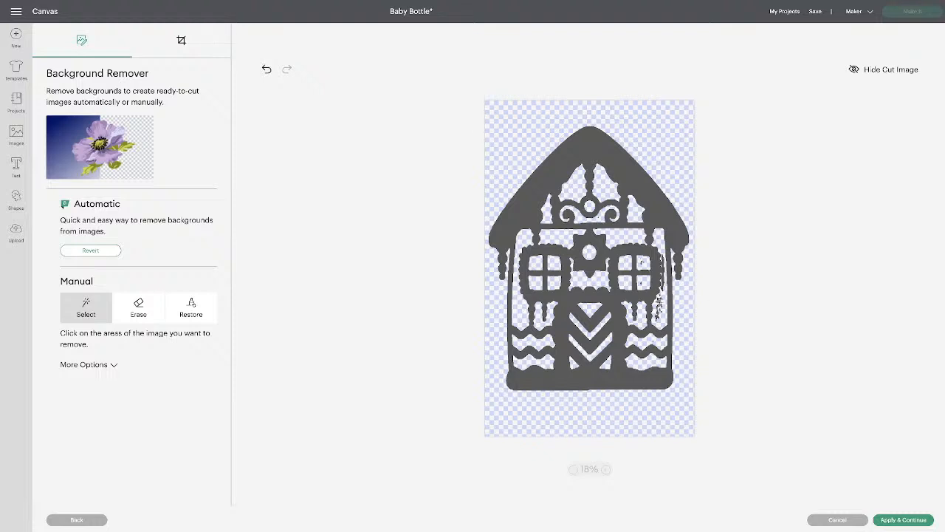
{"action": "left_click", "coordinate": [657, 304]}
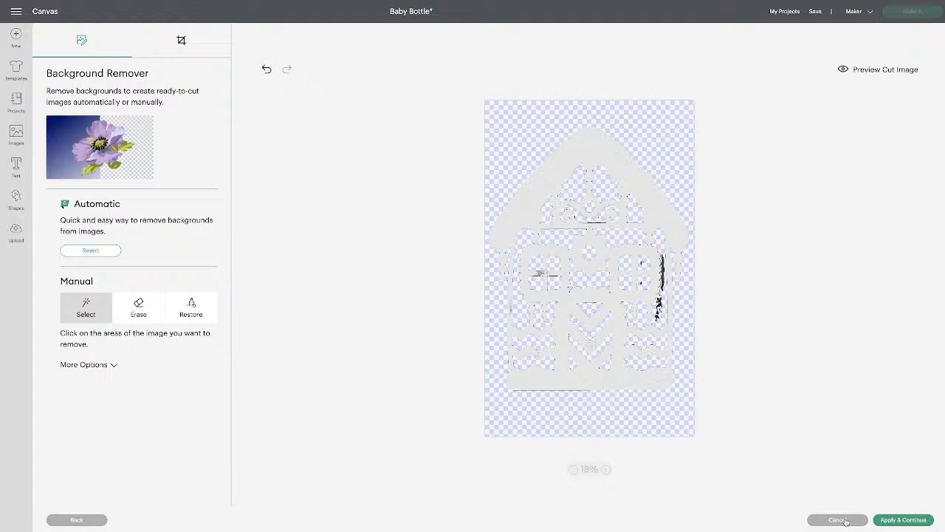
{"action": "left_click", "coordinate": [267, 69]}
{"action": "left_click", "coordinate": [658, 304]}
Reduce the eraser size below 20 and erase dark residue along the house's right wall
{"action": "left_click", "coordinate": [140, 306]}
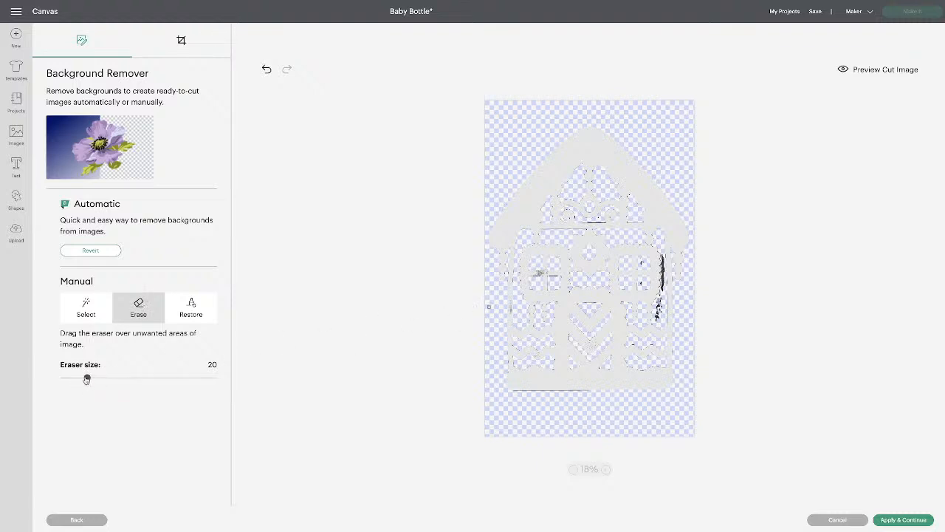
{"action": "left_click_drag", "start_coordinate": [87, 377], "coordinate": [133, 378]}
{"action": "left_click_drag", "start_coordinate": [135, 378], "coordinate": [75, 378]}
{"action": "left_click_drag", "start_coordinate": [665, 278], "coordinate": [664, 260]}
Apply the cleanup, upload the house as a cut image under the name IMG_5888 2, and add it to the canvas
{"action": "left_click", "coordinate": [906, 520]}
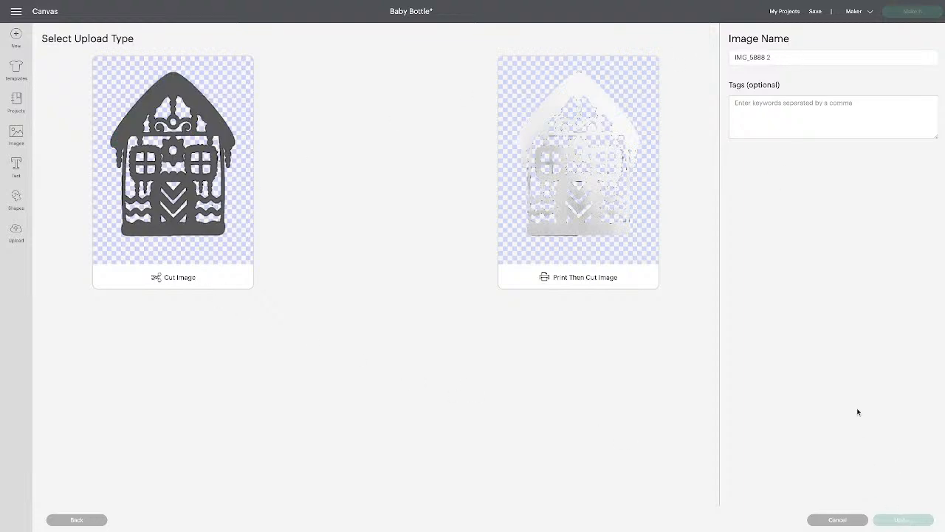
{"action": "left_click", "coordinate": [212, 234]}
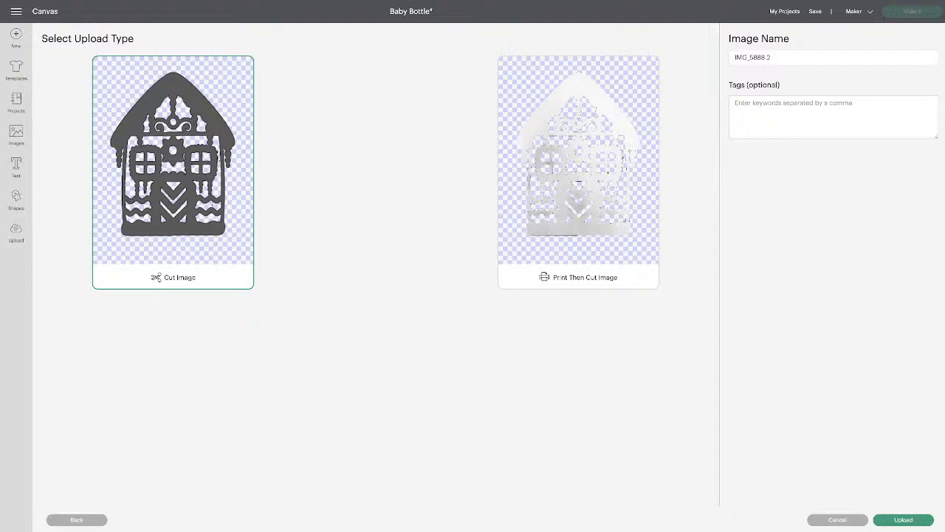
{"action": "left_click", "coordinate": [909, 521]}
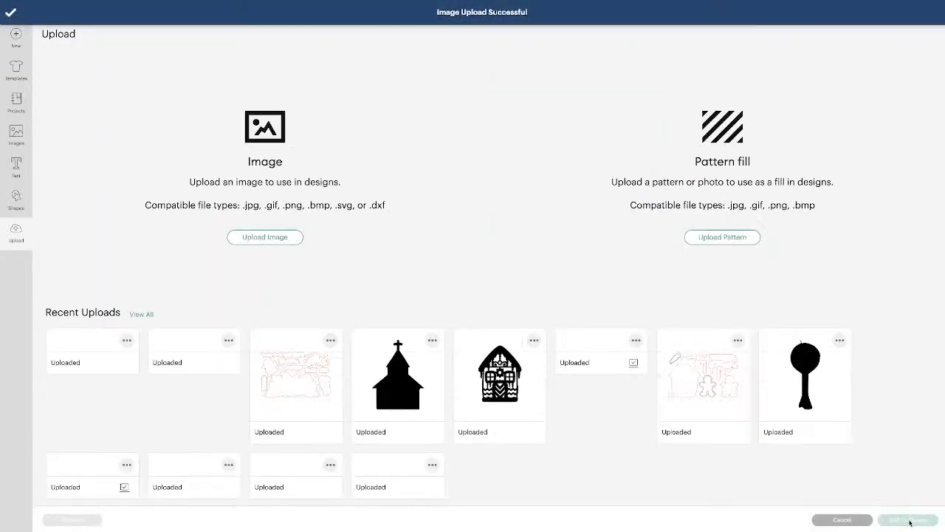
{"action": "left_click", "coordinate": [81, 360]}
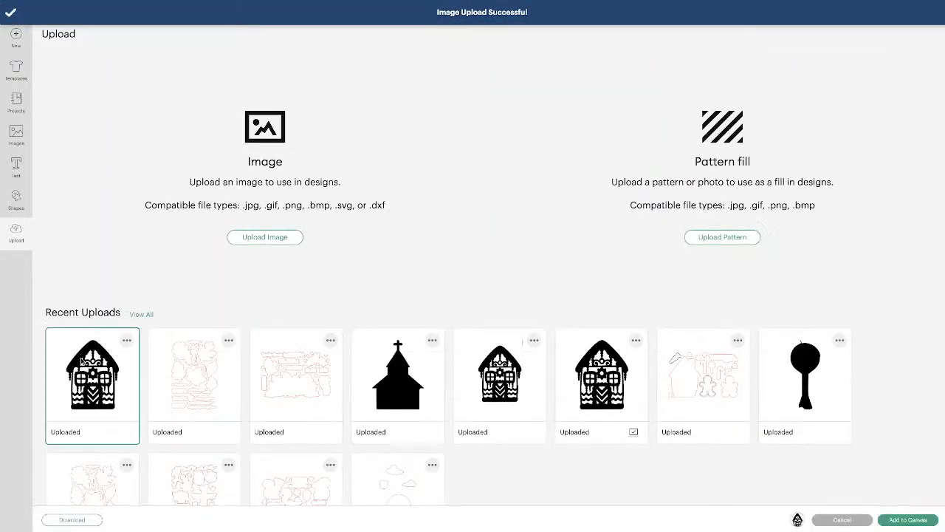
{"action": "left_click", "coordinate": [894, 515]}
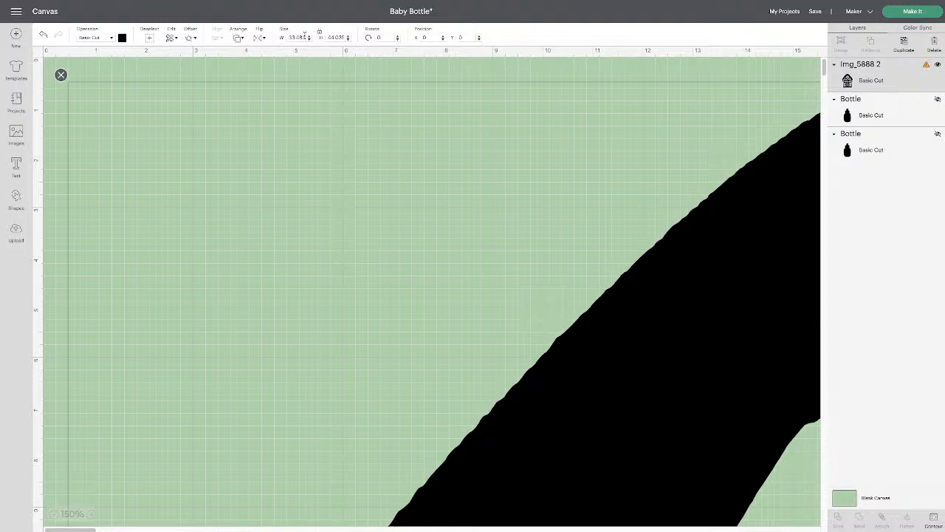
Set the house image's width to 5 inches and its height to 6 inches
{"action": "left_click", "coordinate": [285, 38]}
{"action": "type", "text": "5"}
{"action": "key", "text": "Return"}
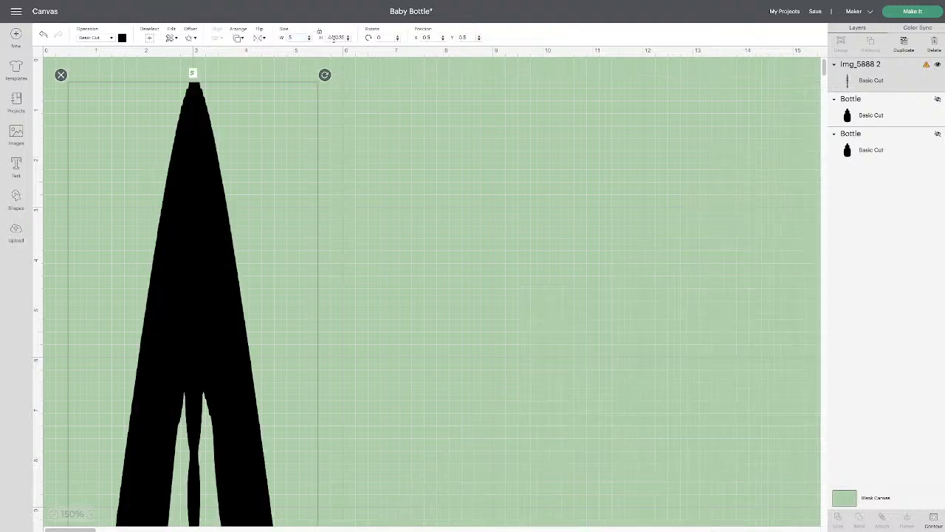
{"action": "left_click", "coordinate": [333, 38]}
{"action": "type", "text": "6"}
{"action": "key", "text": "Return"}
{"action": "left_click", "coordinate": [425, 164]}
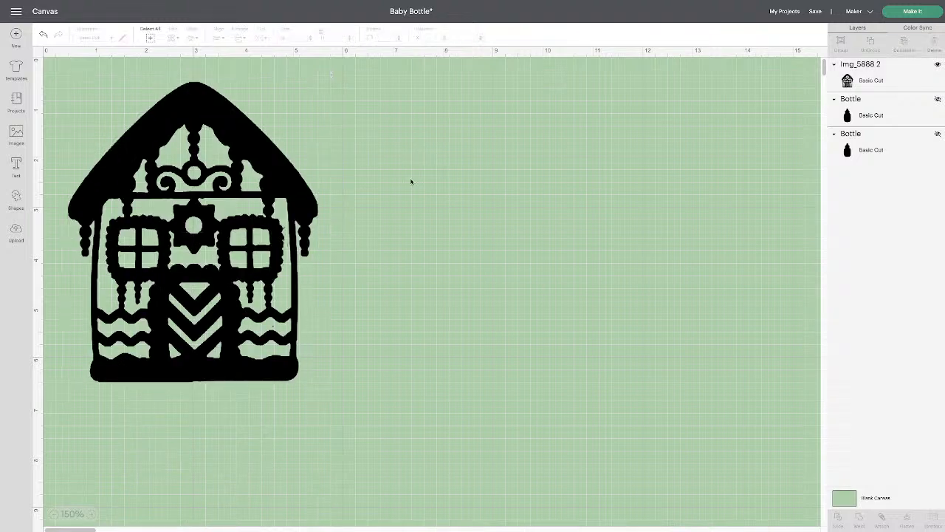
Move the house about 1.5 inches to the right and look it over, then delete it from the canvas
{"action": "left_click_drag", "start_coordinate": [248, 241], "coordinate": [325, 248]}
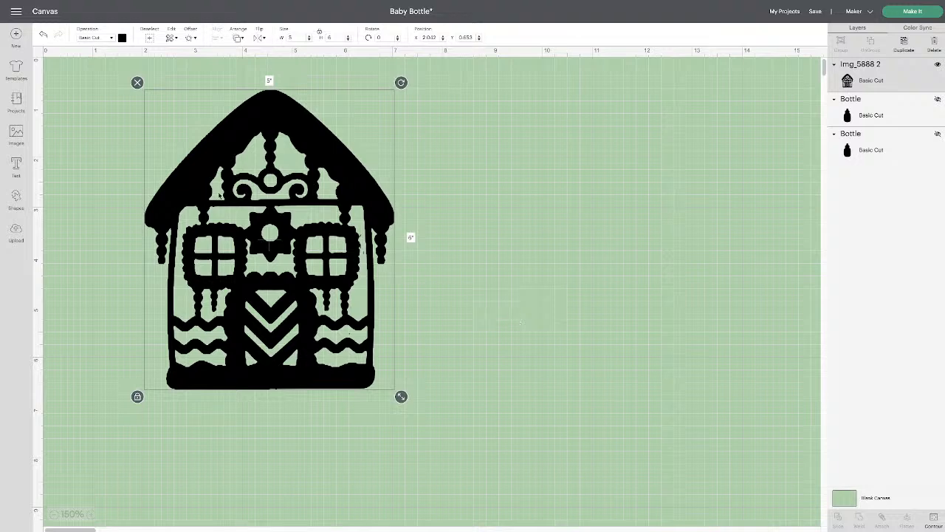
{"action": "scroll", "coordinate": [123, 76], "scroll_direction": "down", "scroll_amount": 1}
{"action": "scroll", "coordinate": [122, 76], "scroll_direction": "up", "scroll_amount": 1}
{"action": "left_click", "coordinate": [138, 83]}
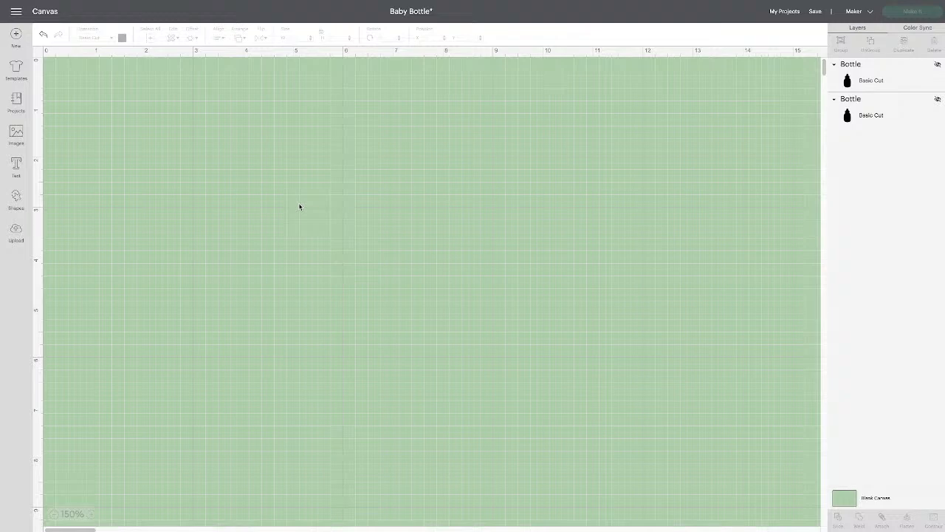
Search the image library for bunny and add the black rear-view bunny with the flower-shaped tail to the canvas
{"action": "left_click", "coordinate": [15, 135]}
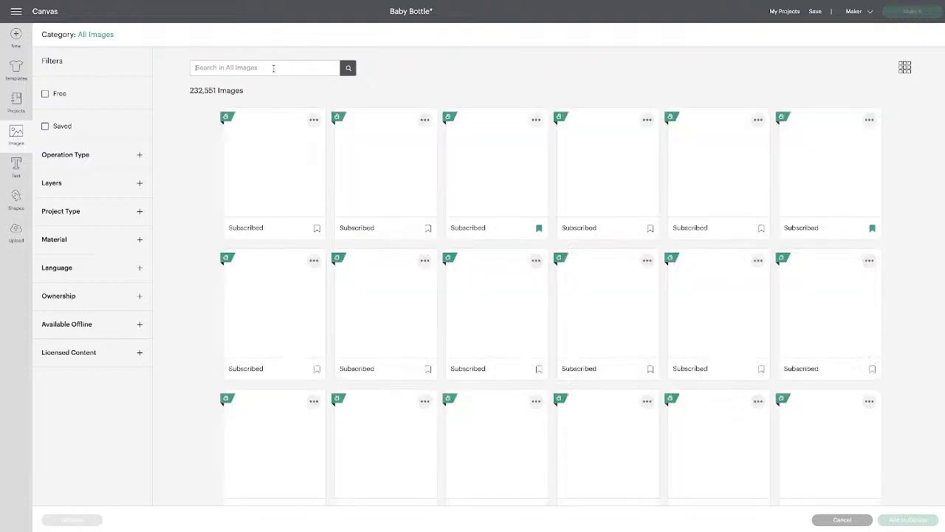
{"action": "type", "text": "bunny"}
{"action": "key", "text": "Return"}
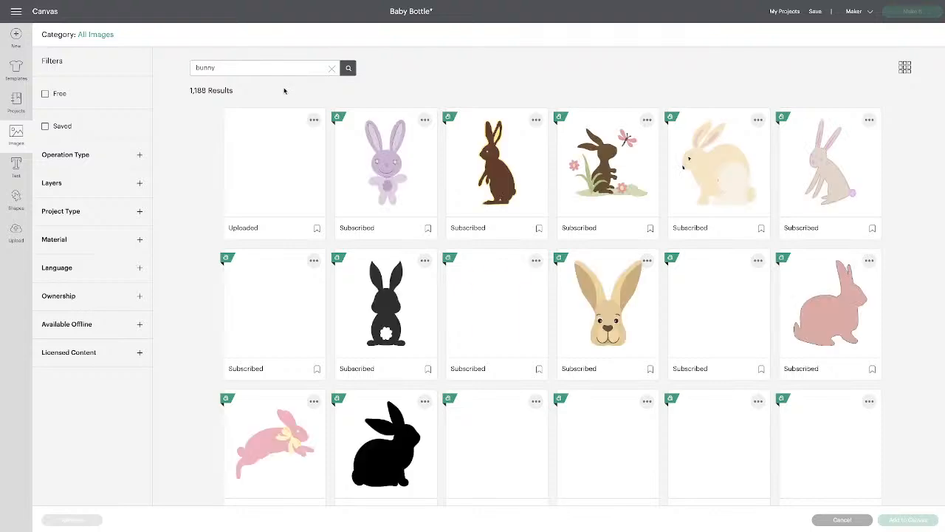
{"action": "left_click", "coordinate": [388, 293]}
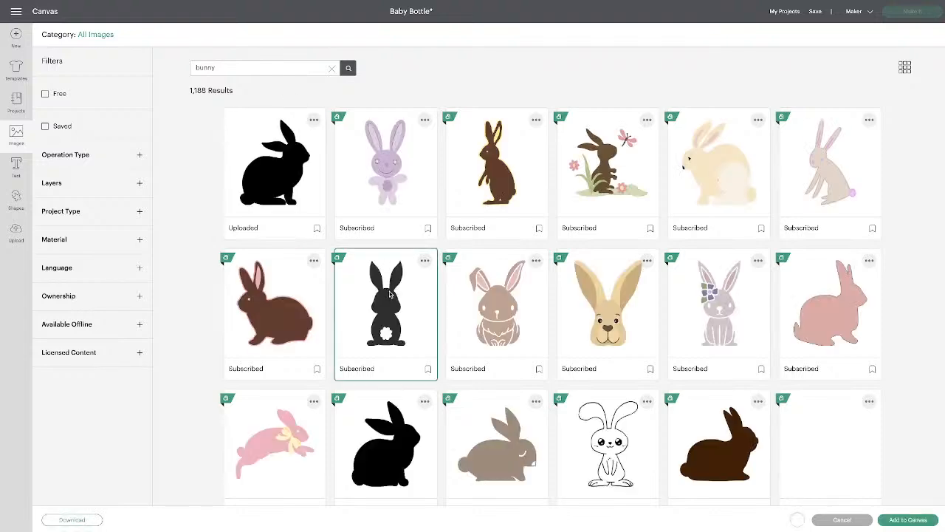
{"action": "left_click", "coordinate": [901, 518]}
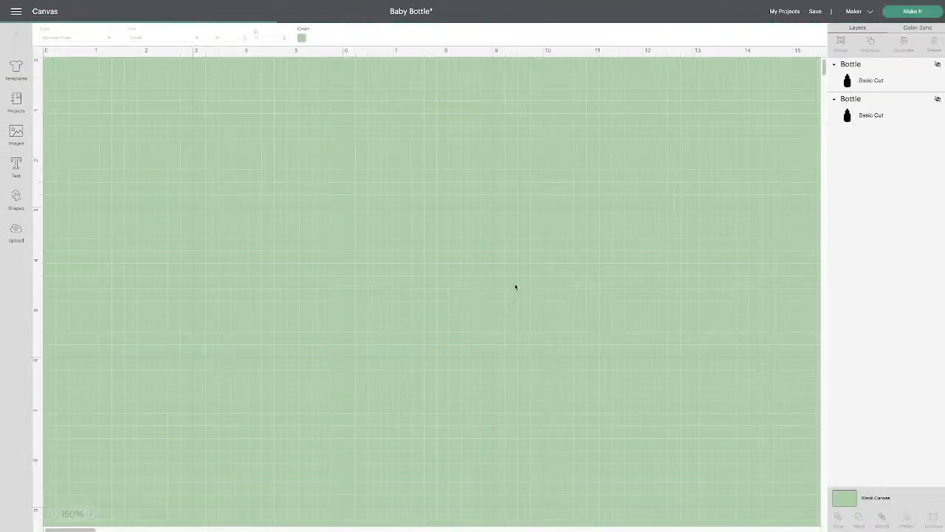
Duplicate the bunny three times and spread the four bunnies out in a loose horizontal row
{"action": "left_click_drag", "start_coordinate": [131, 205], "coordinate": [219, 219]}
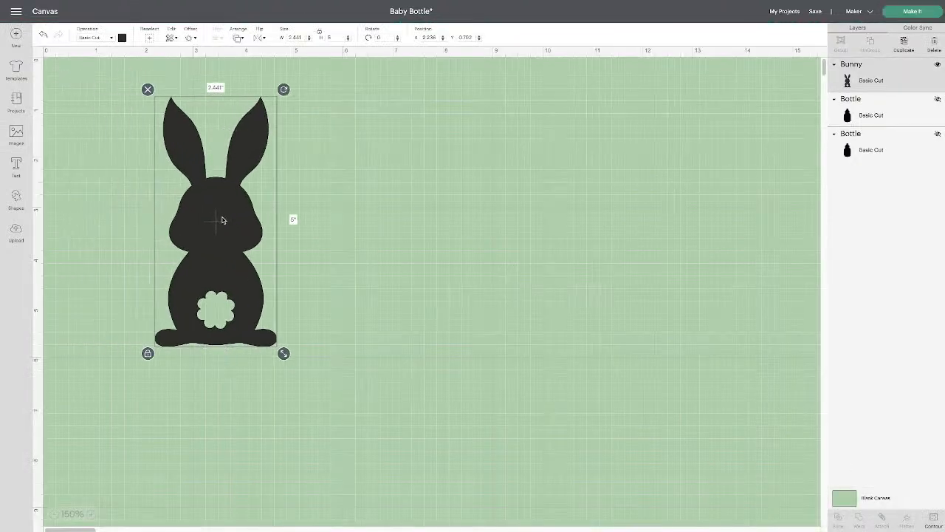
{"action": "left_click", "coordinate": [904, 45]}
{"action": "left_click", "coordinate": [903, 45]}
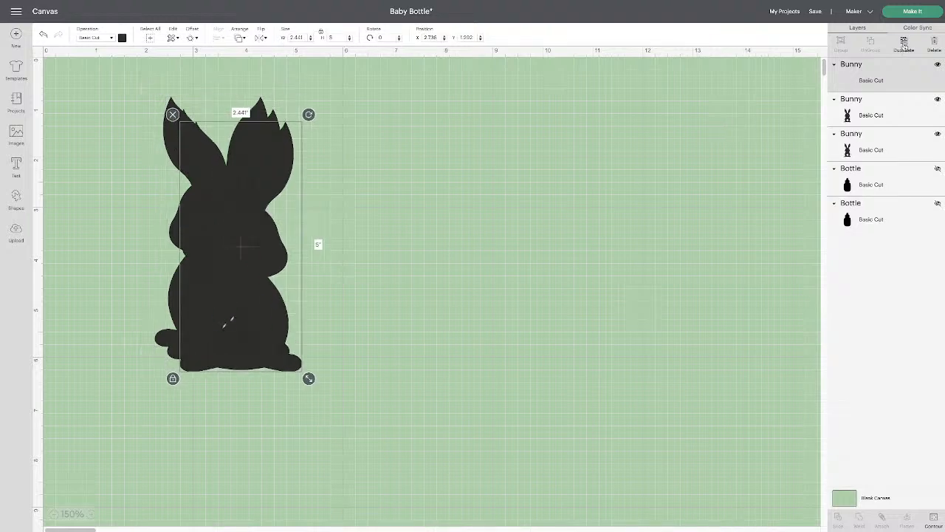
{"action": "left_click_drag", "start_coordinate": [263, 291], "coordinate": [562, 275]}
{"action": "left_click_drag", "start_coordinate": [251, 276], "coordinate": [391, 273]}
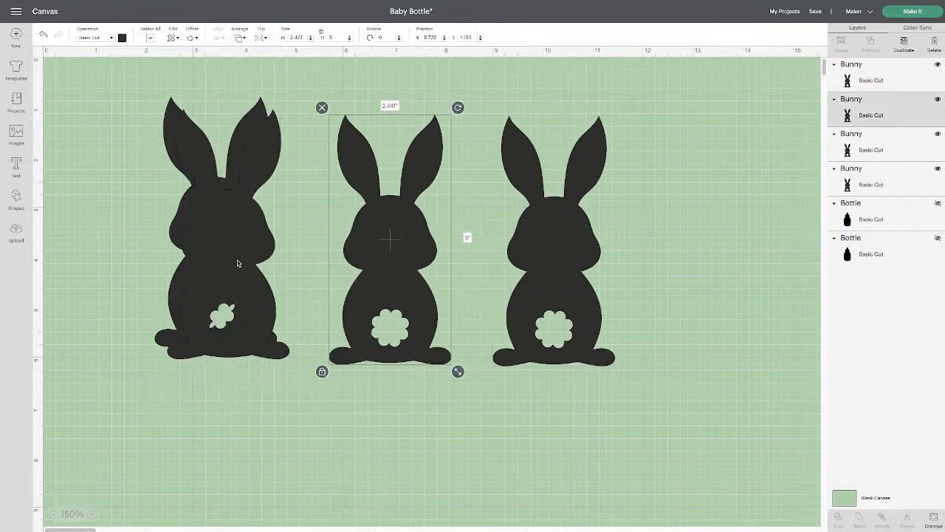
{"action": "left_click_drag", "start_coordinate": [239, 264], "coordinate": [722, 261]}
{"action": "left_click_drag", "start_coordinate": [394, 267], "coordinate": [376, 267]}
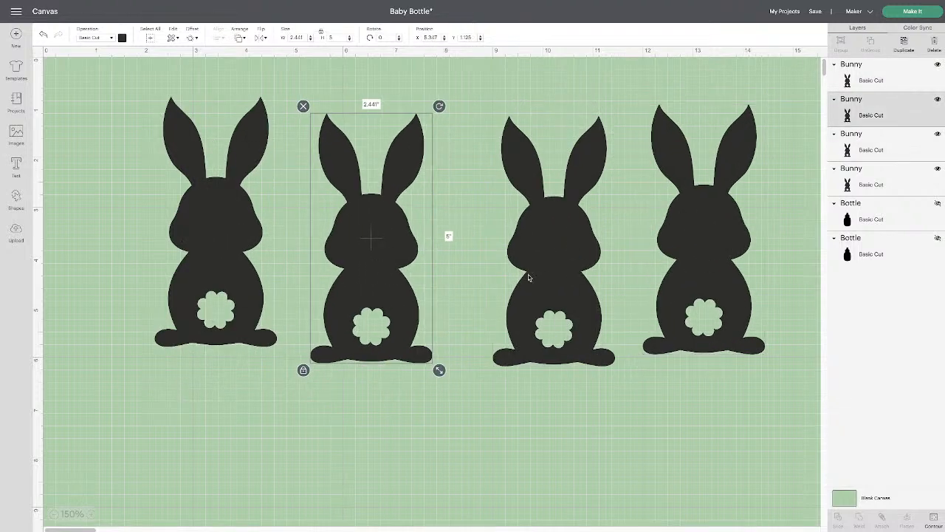
Move the four black bunnies closer together in their row, then scale them down together to about 3.49 inches tall
{"action": "left_click_drag", "start_coordinate": [558, 275], "coordinate": [527, 272]}
{"action": "left_click_drag", "start_coordinate": [690, 285], "coordinate": [654, 284]}
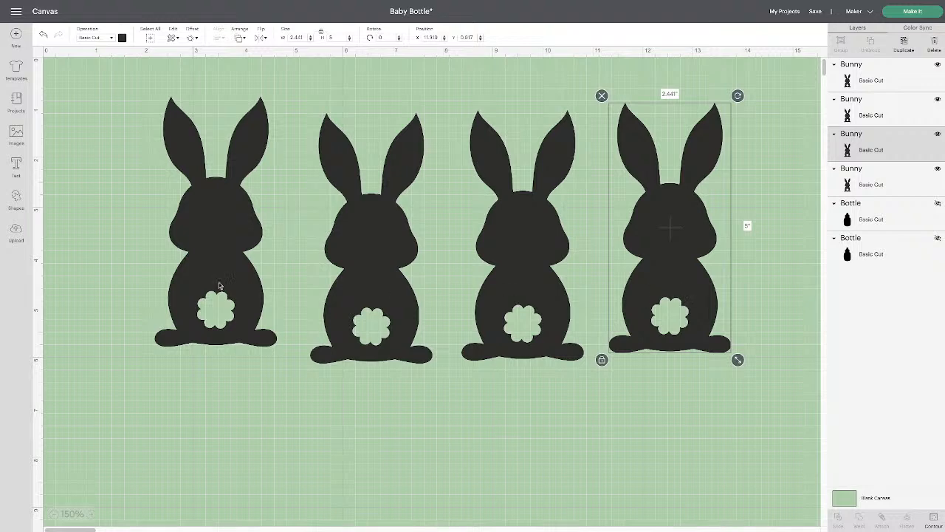
{"action": "left_click_drag", "start_coordinate": [219, 285], "coordinate": [241, 299]}
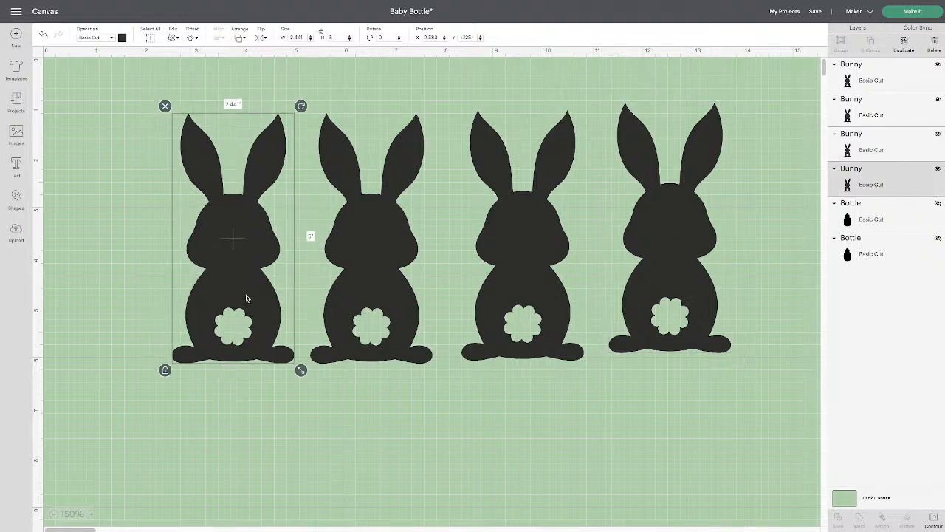
{"action": "left_click", "coordinate": [757, 403]}
{"action": "left_click_drag", "start_coordinate": [759, 393], "coordinate": [177, 242]}
{"action": "left_click_drag", "start_coordinate": [736, 370], "coordinate": [567, 289]}
{"action": "left_click", "coordinate": [568, 335]}
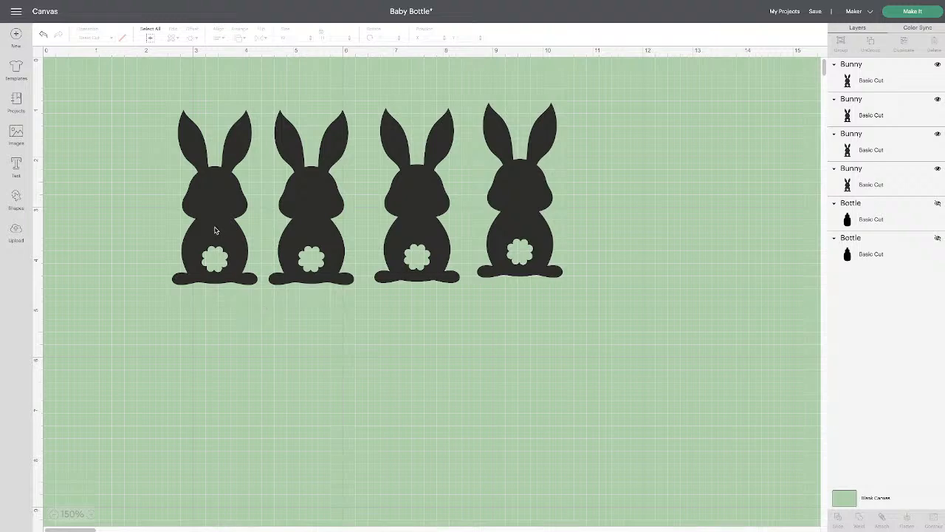
Recolour the first bunny light pink, the second dark red and the third light blue, leaving the fourth black
{"action": "left_click_drag", "start_coordinate": [216, 225], "coordinate": [219, 221]}
{"action": "left_click", "coordinate": [123, 37]}
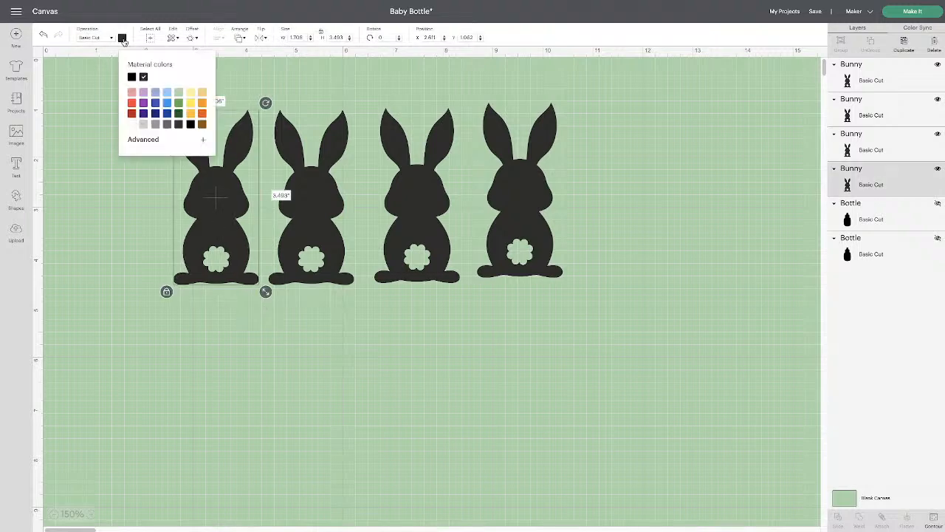
{"action": "left_click", "coordinate": [132, 91]}
{"action": "left_click", "coordinate": [338, 206]}
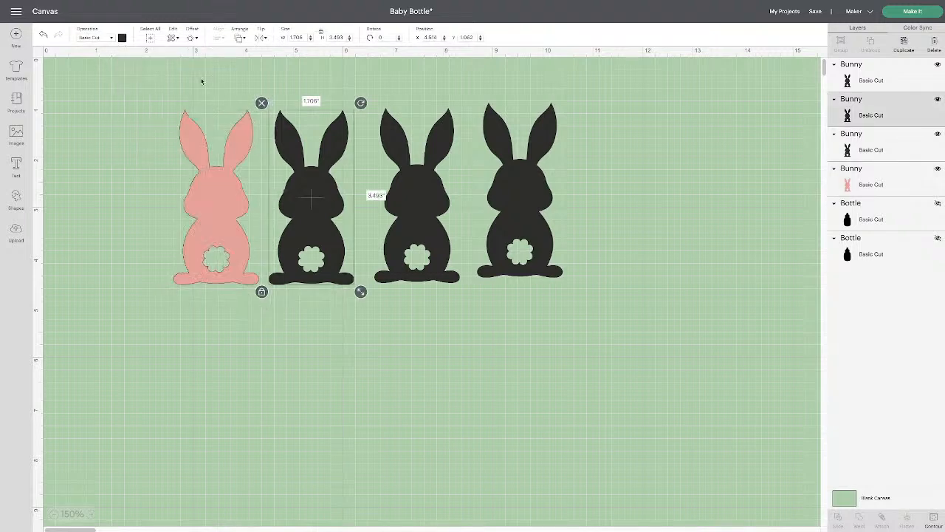
{"action": "left_click", "coordinate": [123, 38]}
{"action": "left_click", "coordinate": [132, 114]}
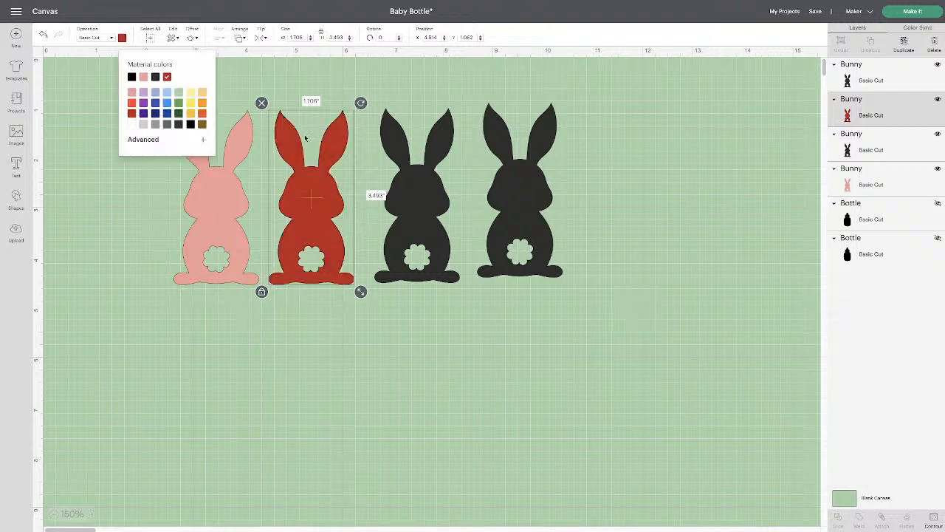
{"action": "left_click", "coordinate": [408, 173]}
{"action": "left_click", "coordinate": [122, 37]}
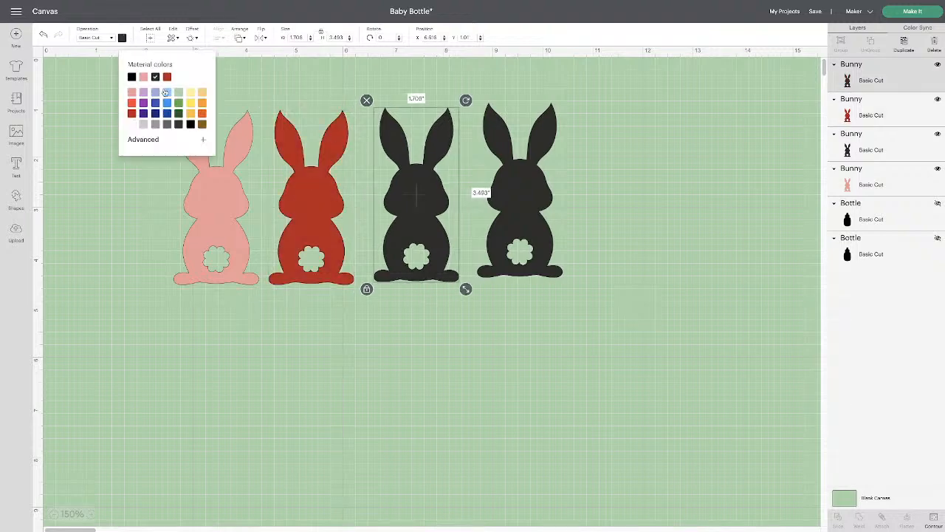
{"action": "left_click", "coordinate": [166, 94]}
{"action": "left_click", "coordinate": [636, 164]}
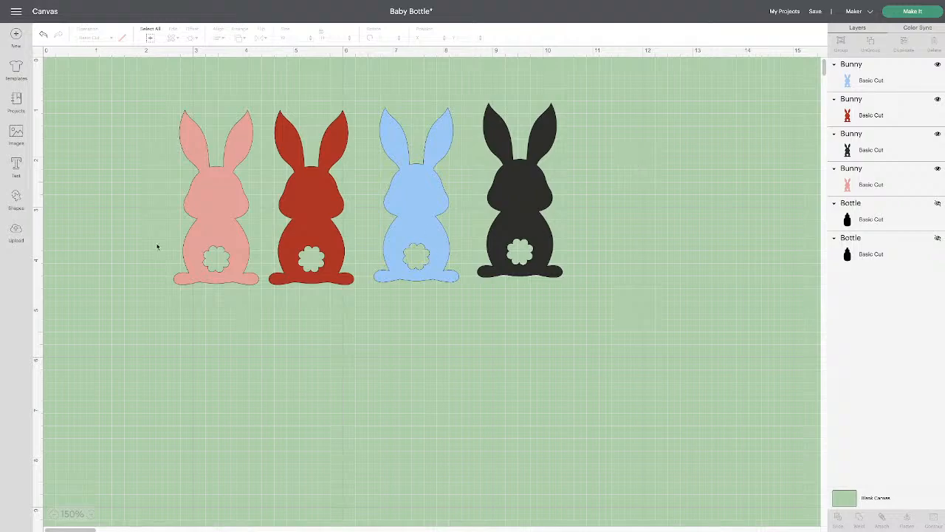
Open the cut preview, move the pink bunny's object to the black mat and place it about 4 inches across
{"action": "left_click", "coordinate": [900, 10]}
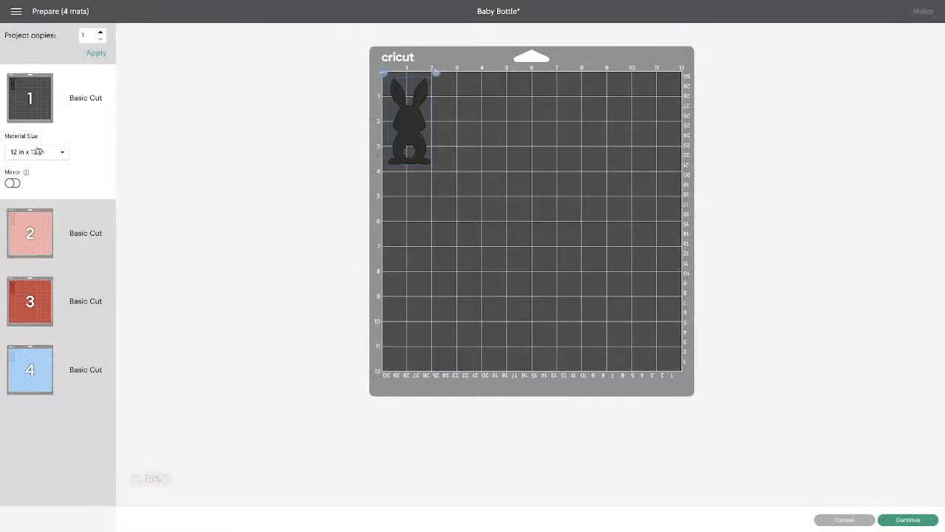
{"action": "left_click", "coordinate": [30, 233]}
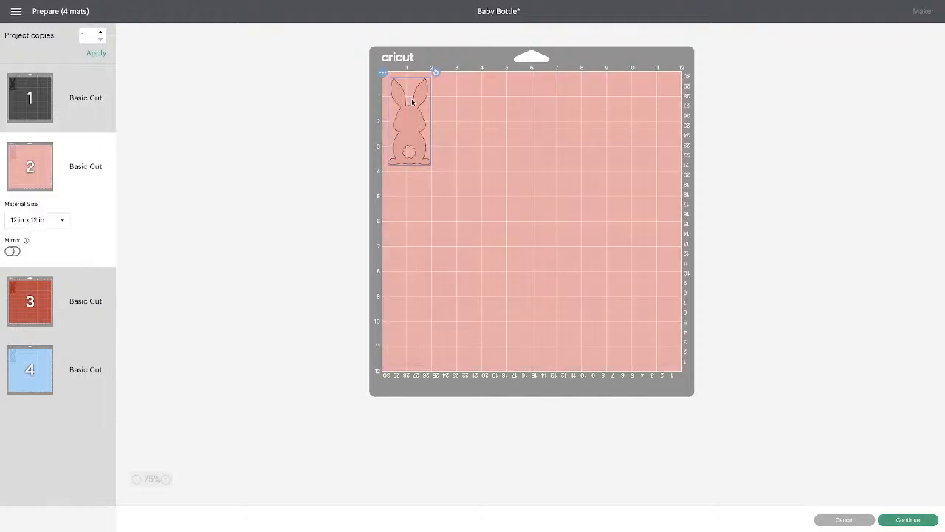
{"action": "left_click_drag", "start_coordinate": [412, 102], "coordinate": [450, 103]}
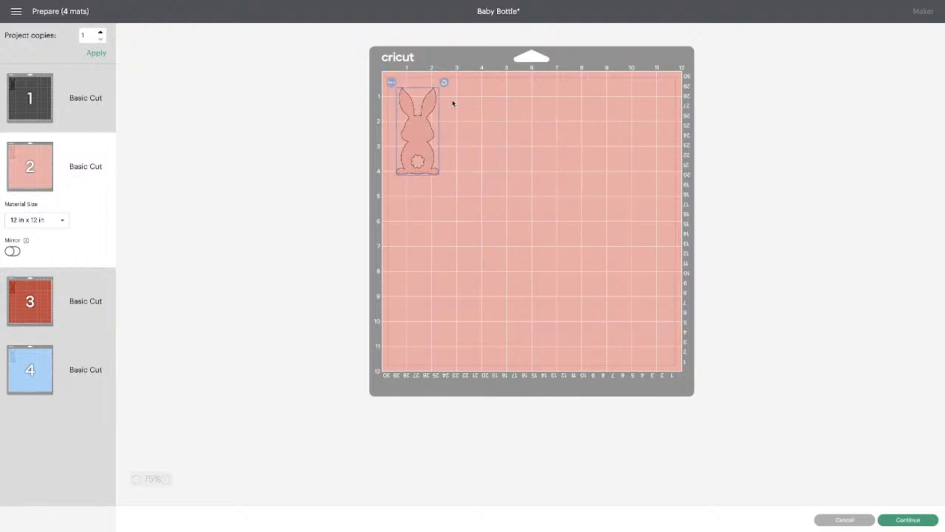
{"action": "left_click", "coordinate": [390, 82]}
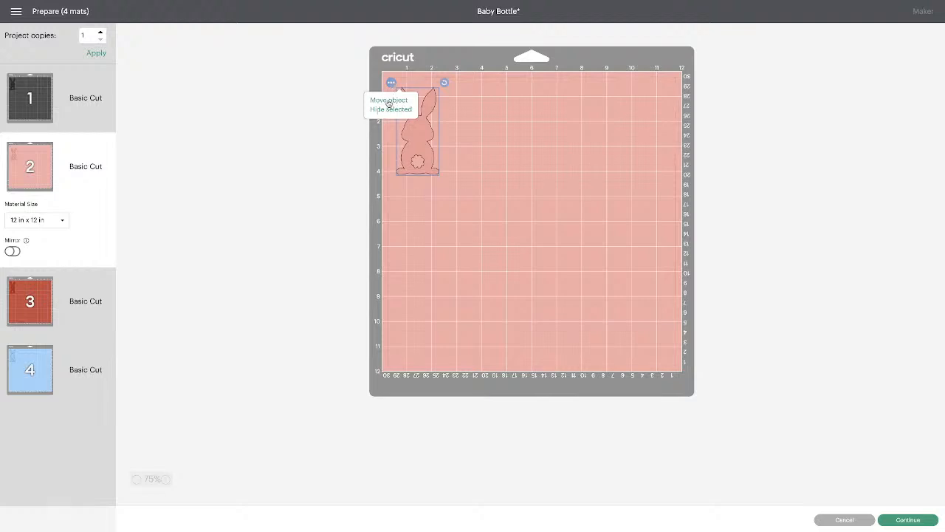
{"action": "left_click", "coordinate": [395, 102]}
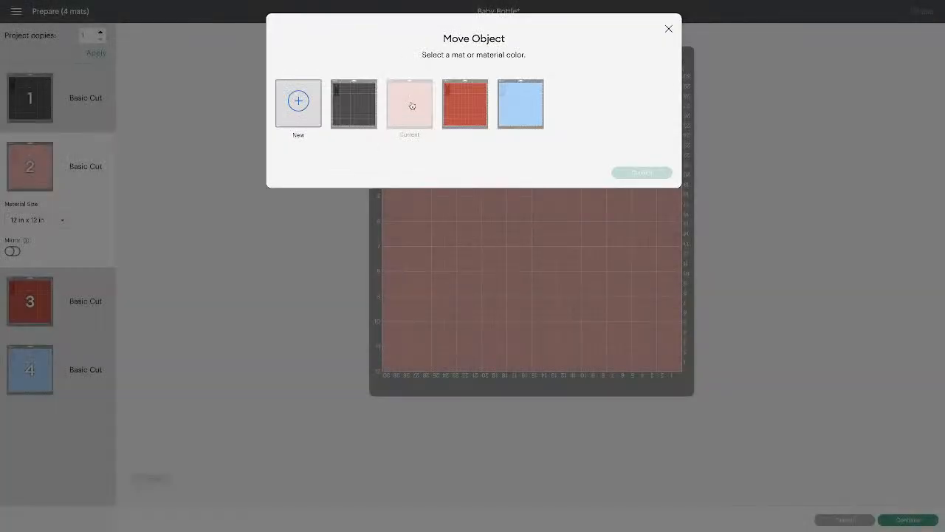
{"action": "left_click", "coordinate": [351, 107]}
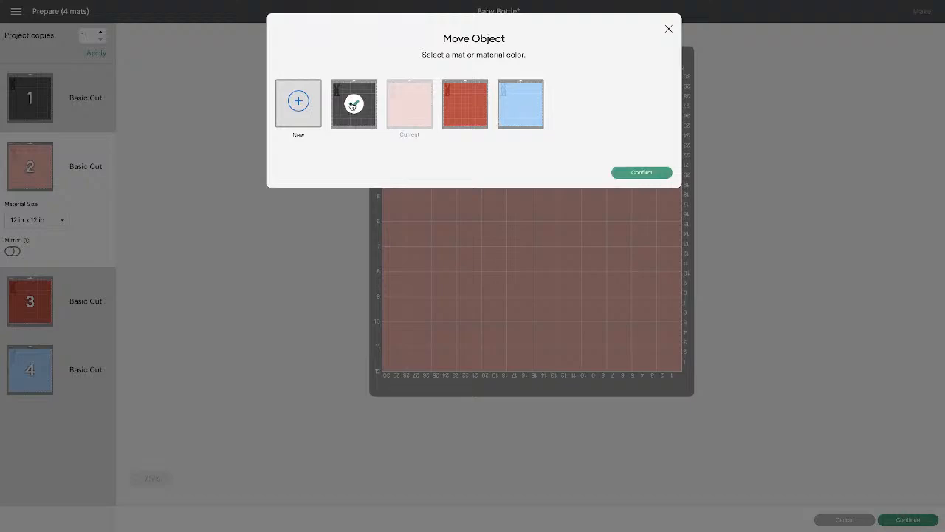
{"action": "left_click", "coordinate": [630, 172]}
{"action": "left_click_drag", "start_coordinate": [422, 154], "coordinate": [504, 146]}
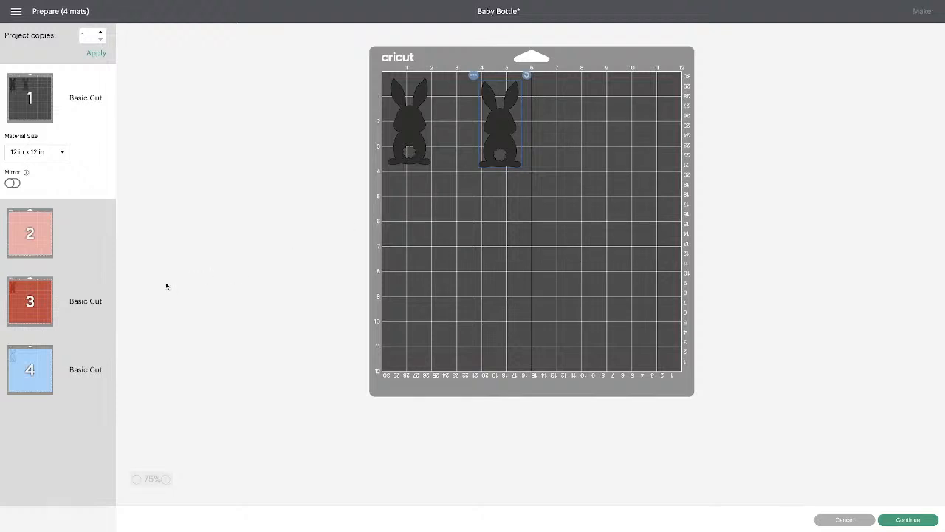
Move the red mat's bunny to the black mat and place it apart from the first bunny
{"action": "left_click", "coordinate": [37, 306]}
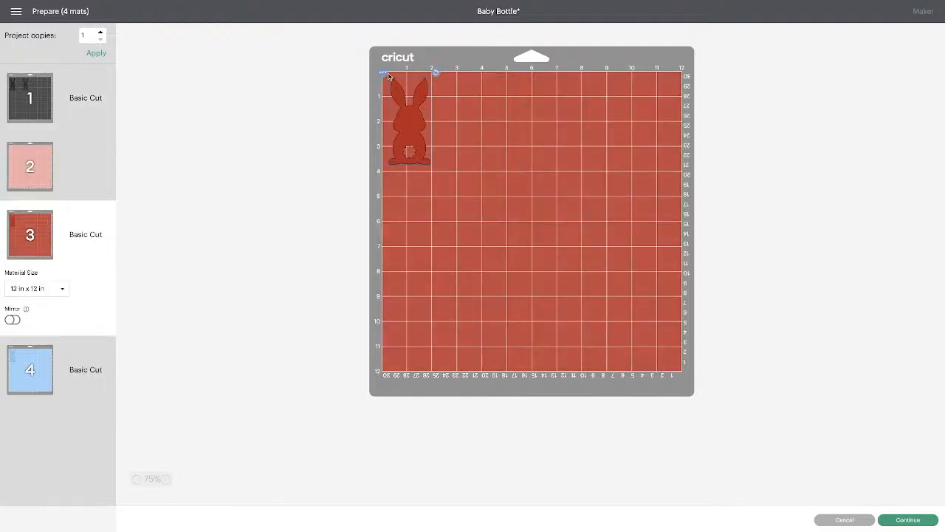
{"action": "left_click", "coordinate": [385, 73]}
{"action": "left_click", "coordinate": [382, 88]}
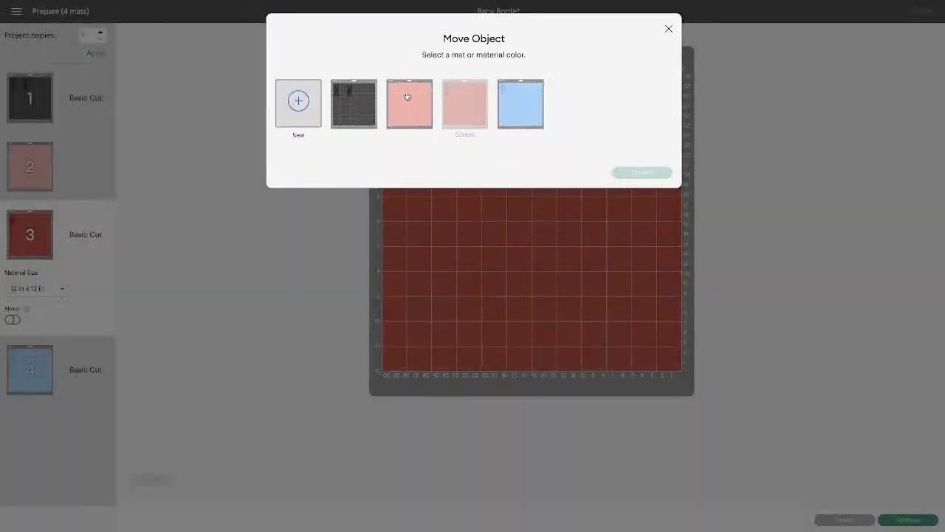
{"action": "left_click", "coordinate": [358, 96]}
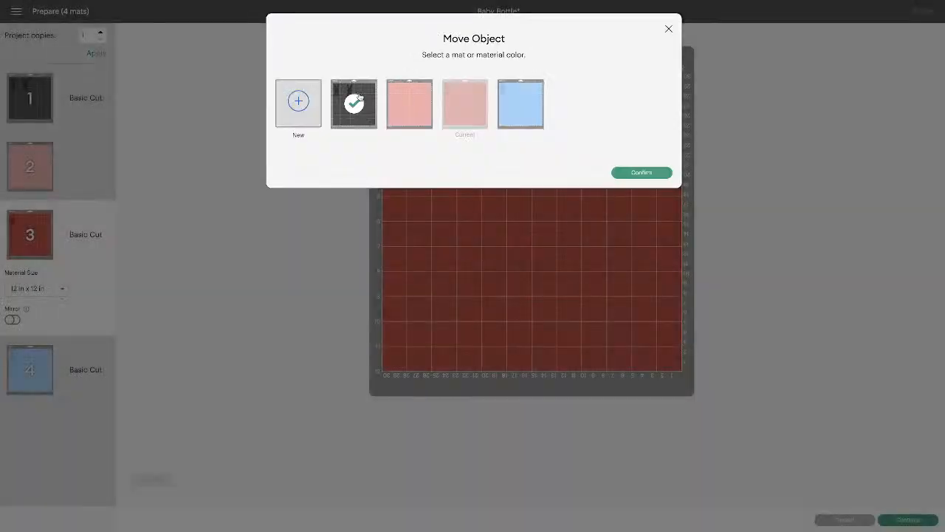
{"action": "left_click", "coordinate": [641, 172]}
{"action": "left_click_drag", "start_coordinate": [407, 150], "coordinate": [526, 192]}
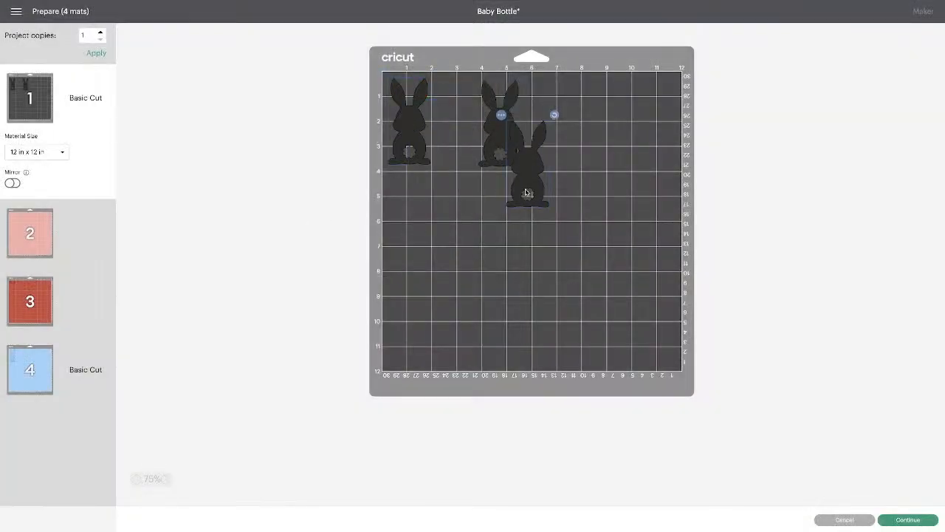
Move the light blue mat's bunny to the black mat and place it near the mat's right edge
{"action": "left_click", "coordinate": [31, 367]}
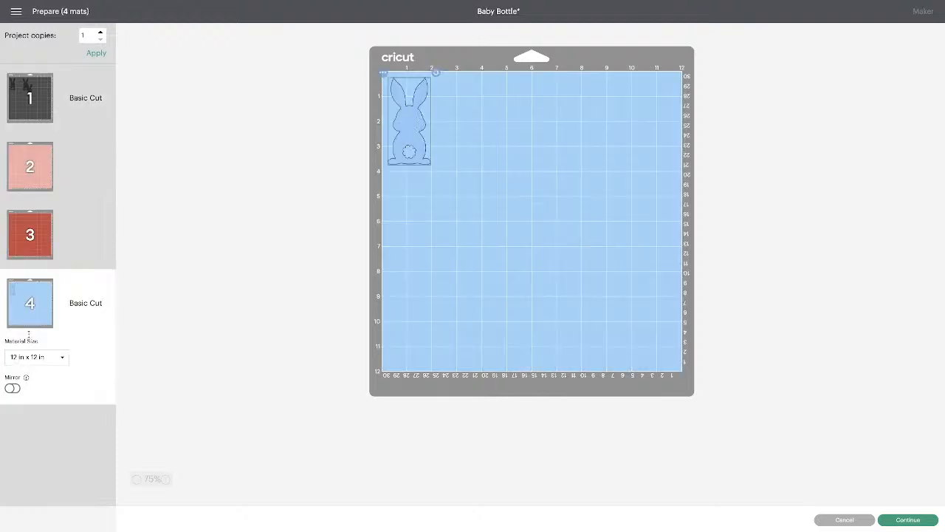
{"action": "left_click", "coordinate": [384, 74]}
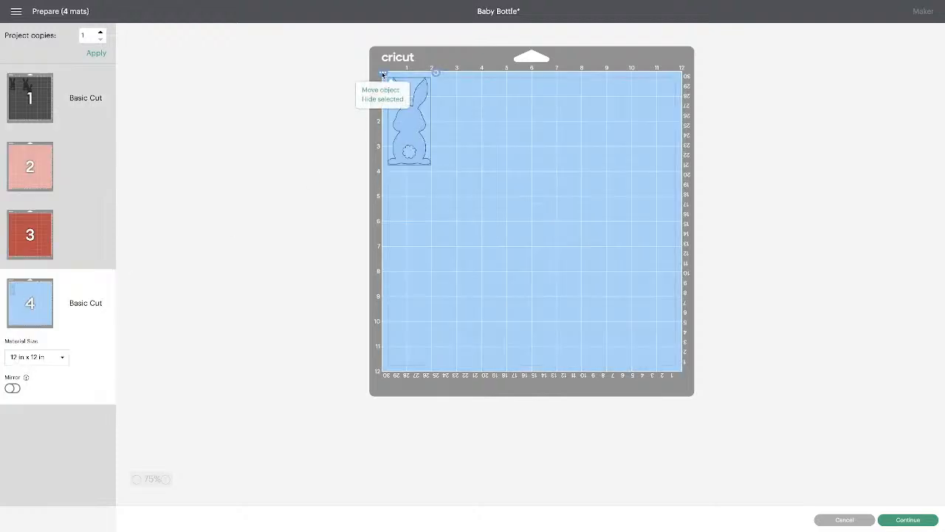
{"action": "left_click", "coordinate": [381, 91]}
{"action": "left_click", "coordinate": [361, 96]}
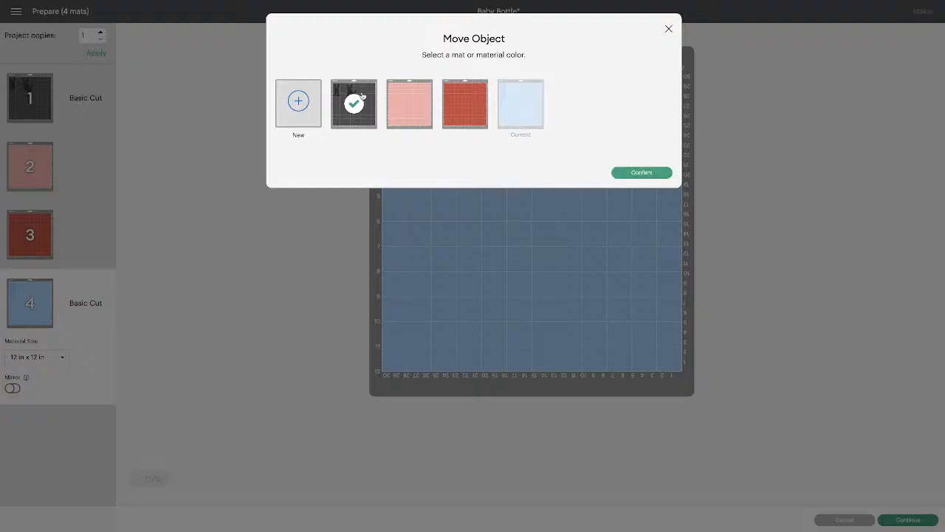
{"action": "left_click", "coordinate": [642, 172]}
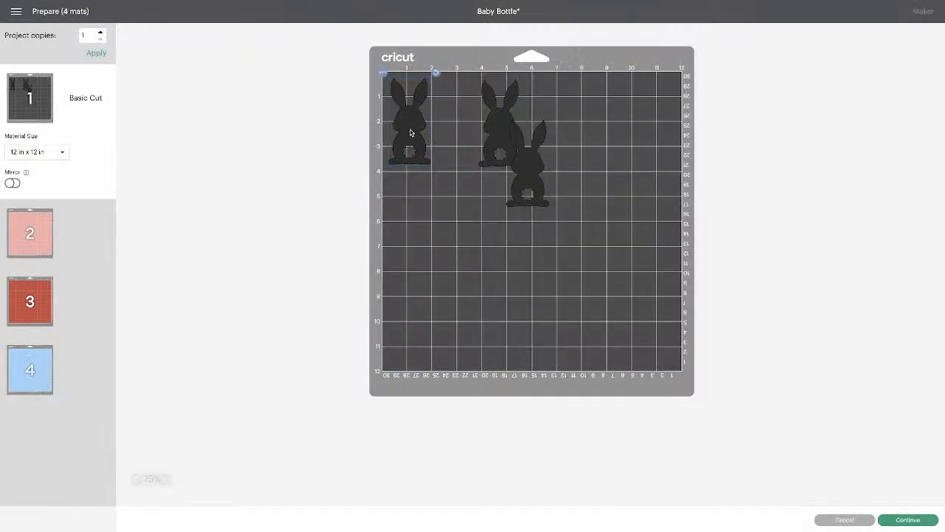
{"action": "left_click_drag", "start_coordinate": [412, 133], "coordinate": [630, 150]}
Spread the four bunnies into the corners of the black mat, then cancel the preview and return to the canvas
{"action": "left_click_drag", "start_coordinate": [493, 151], "coordinate": [546, 143]}
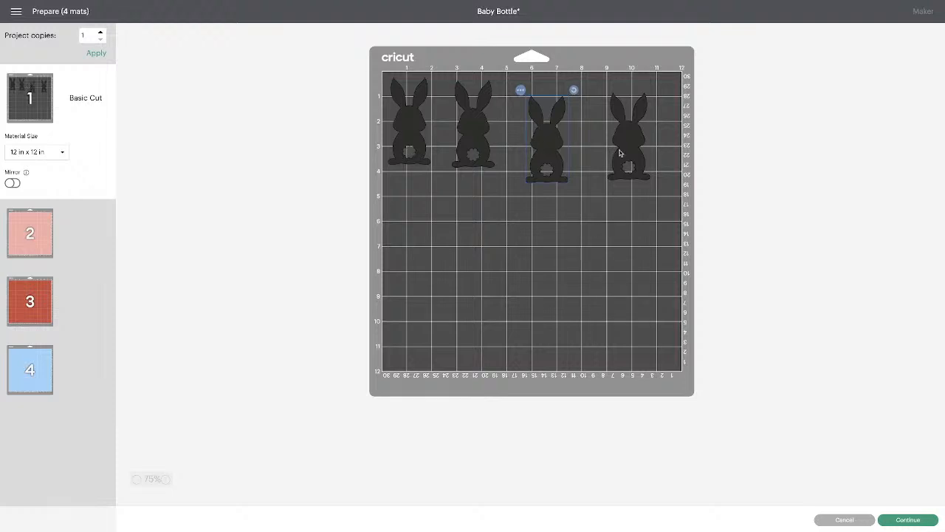
{"action": "left_click_drag", "start_coordinate": [630, 151], "coordinate": [652, 333]}
{"action": "left_click_drag", "start_coordinate": [554, 159], "coordinate": [413, 335]}
{"action": "left_click_drag", "start_coordinate": [469, 120], "coordinate": [668, 118]}
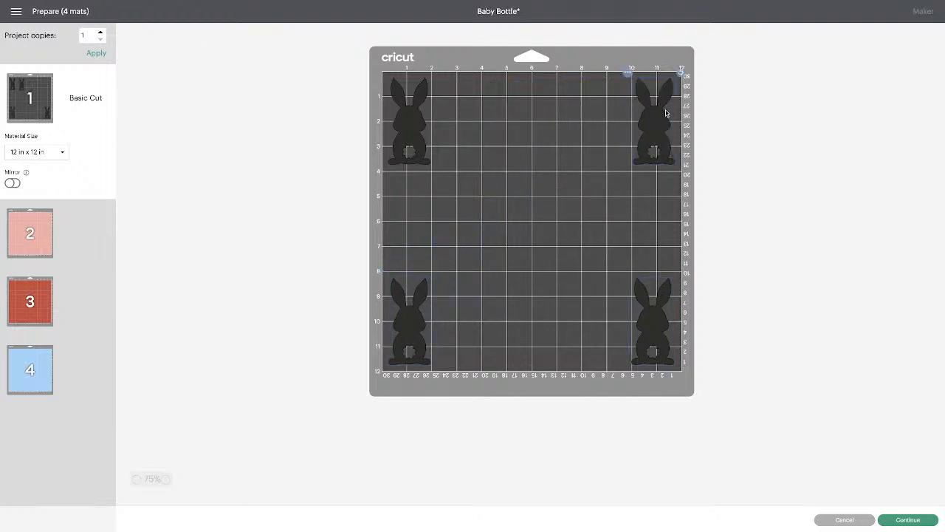
{"action": "left_click", "coordinate": [418, 129]}
{"action": "left_click", "coordinate": [844, 519]}
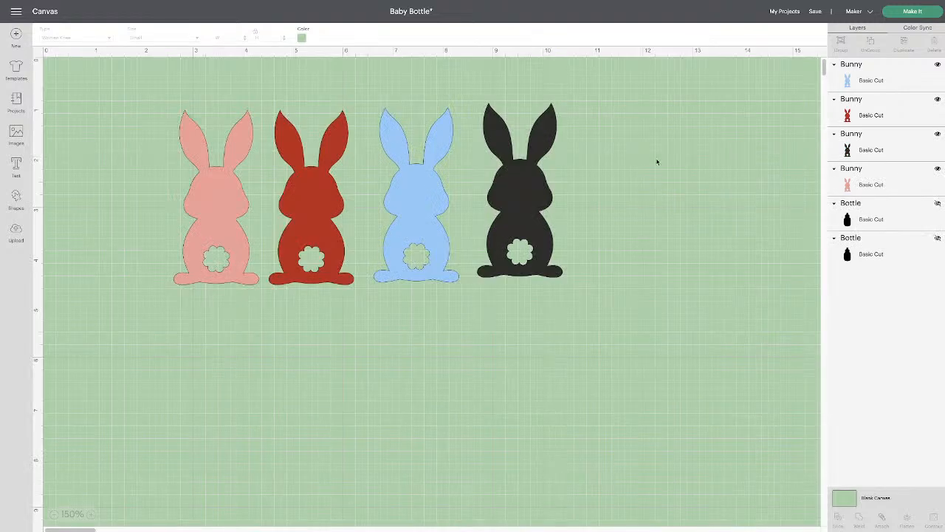
Use Color Sync to change all four bunnies to the light pink material colour and preview them on the mat
{"action": "left_click", "coordinate": [918, 29]}
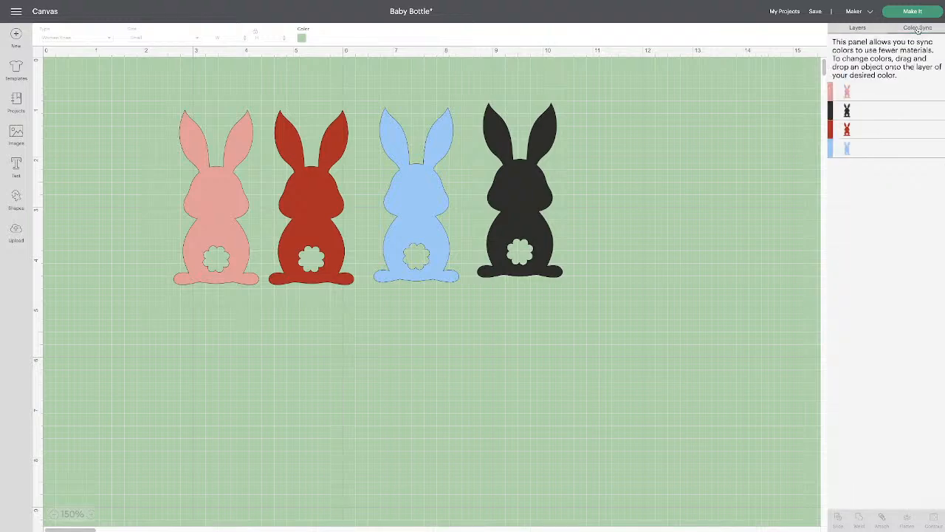
{"action": "left_click_drag", "start_coordinate": [831, 112], "coordinate": [832, 96]}
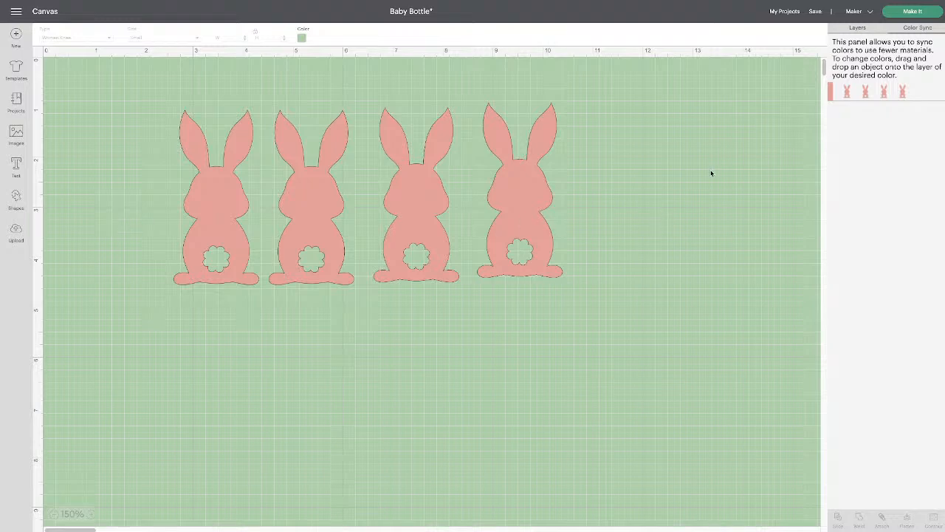
{"action": "left_click", "coordinate": [907, 12]}
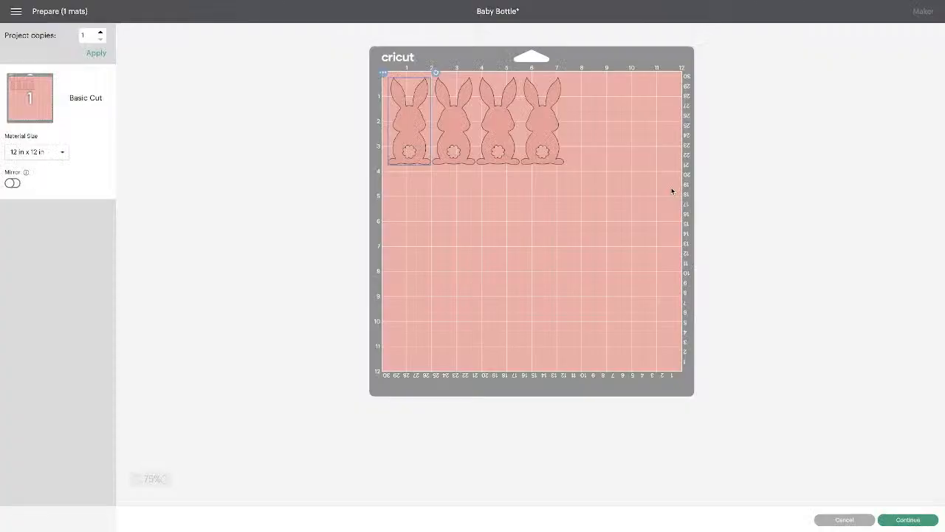
Return from the mat preview to the canvas and delete all four bunnies
{"action": "left_click", "coordinate": [845, 519]}
{"action": "left_click_drag", "start_coordinate": [133, 132], "coordinate": [674, 226]}
{"action": "key", "text": "Delete"}
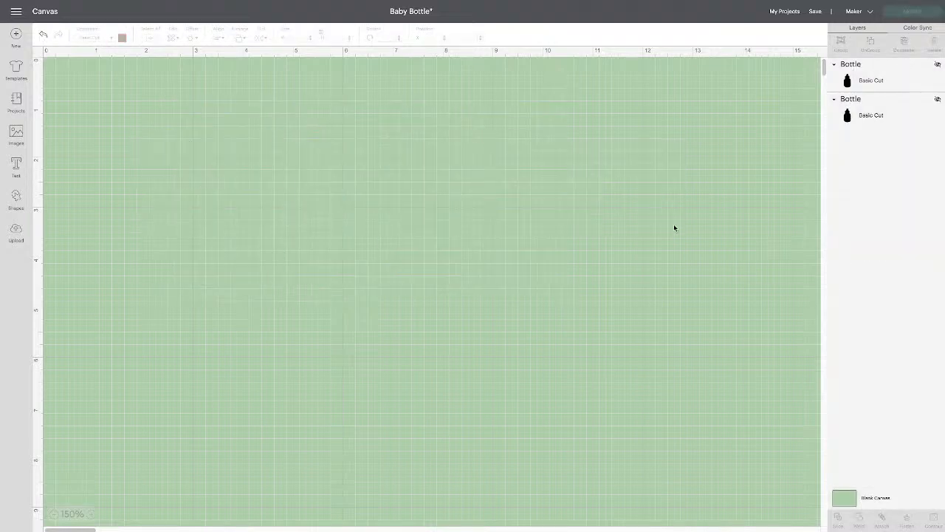
Filter the image library by Purchased ownership and browse the listed images
{"action": "left_click", "coordinate": [17, 133]}
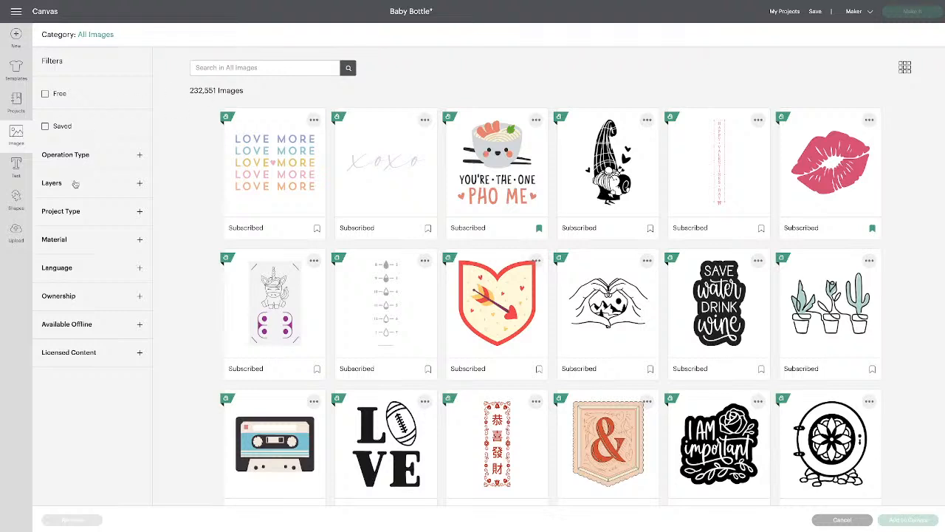
{"action": "left_click", "coordinate": [59, 296]}
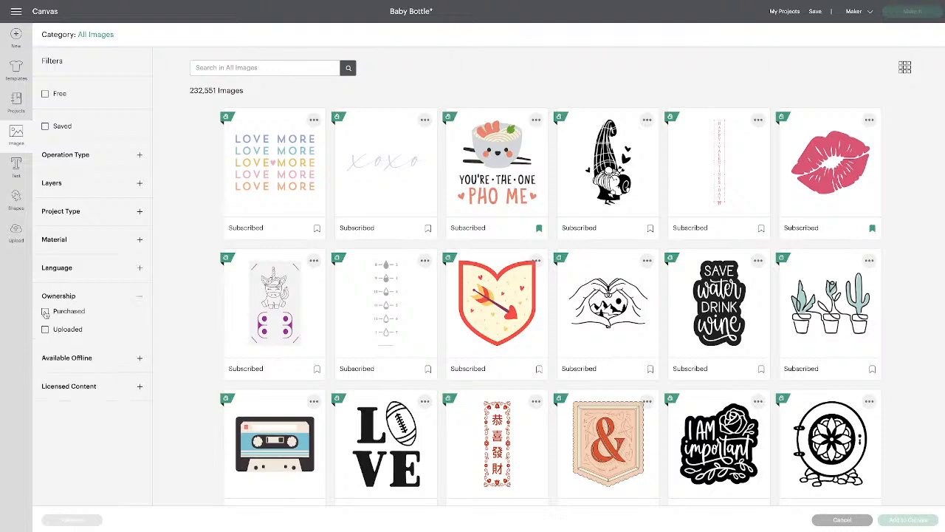
{"action": "left_click", "coordinate": [45, 311]}
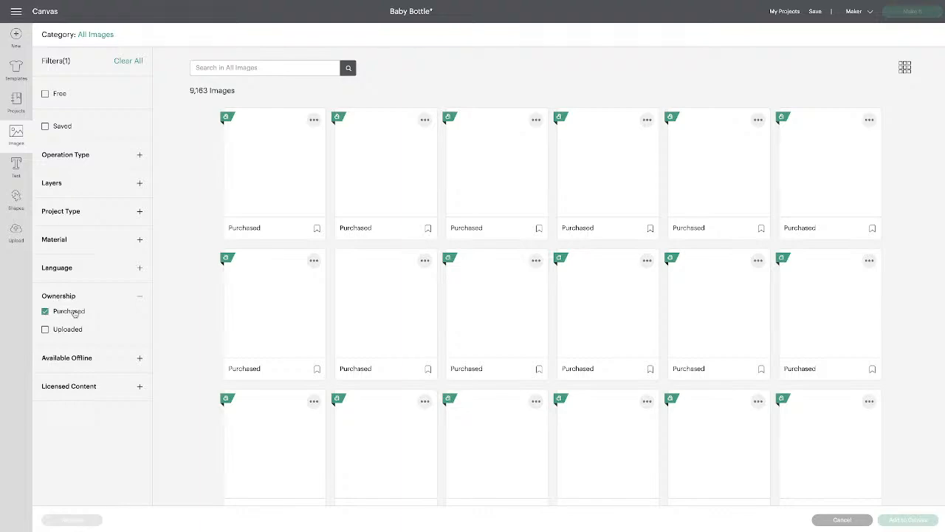
{"action": "scroll", "coordinate": [207, 314], "scroll_direction": "down", "scroll_amount": 5}
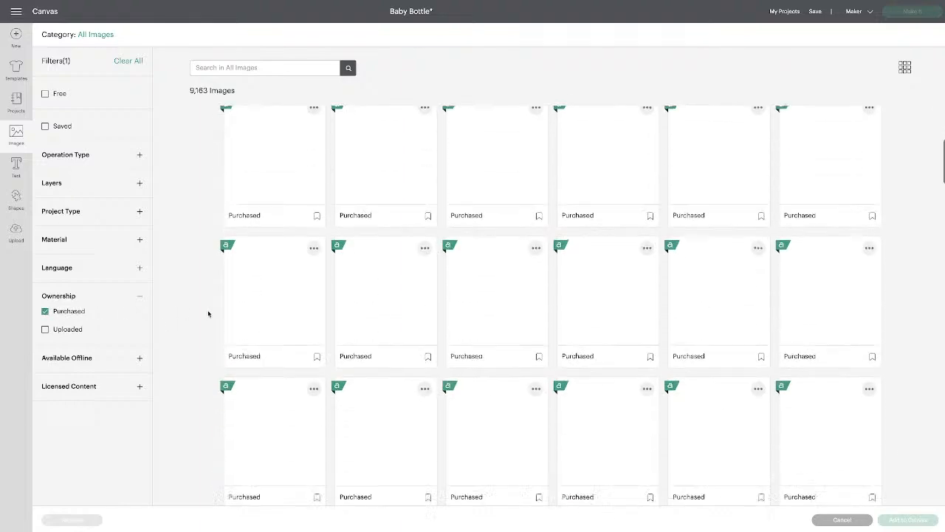
{"action": "scroll", "coordinate": [208, 314], "scroll_direction": "down", "scroll_amount": 5}
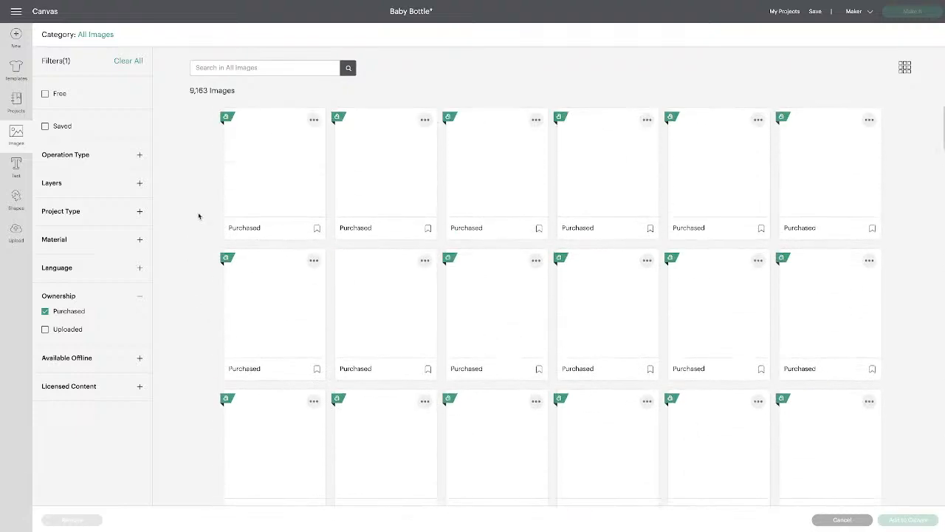
Open the saved projects collection and look through the full list of project categories, from My Projects down to Wreaths
{"action": "left_click", "coordinate": [792, 13]}
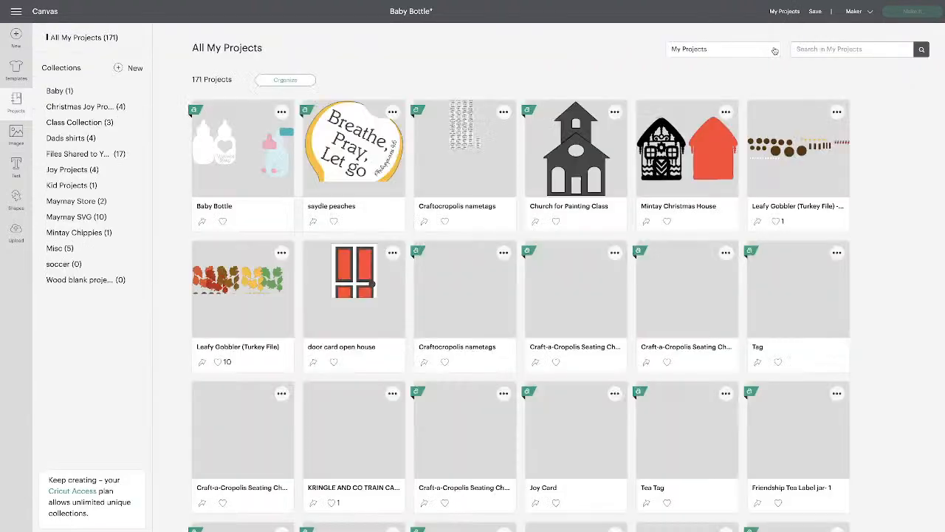
{"action": "left_click", "coordinate": [775, 49]}
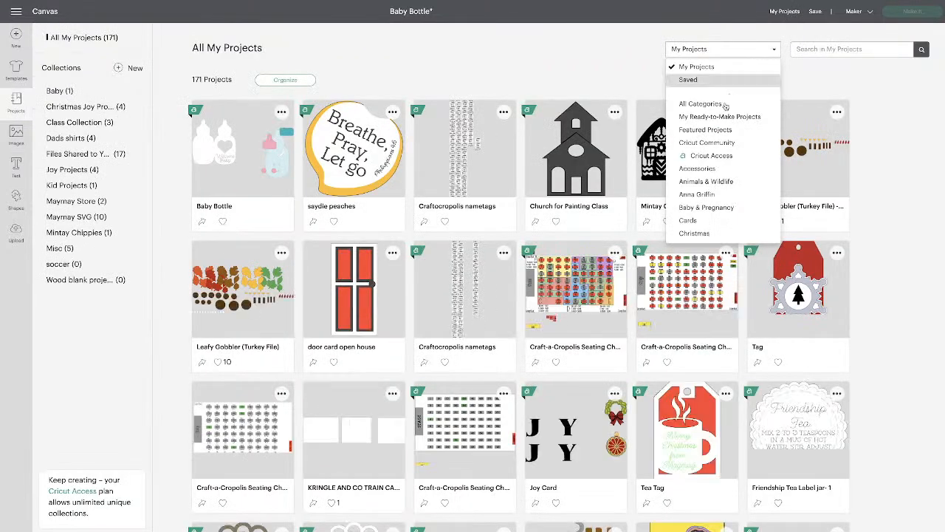
{"action": "scroll", "coordinate": [729, 157], "scroll_direction": "down", "scroll_amount": 6}
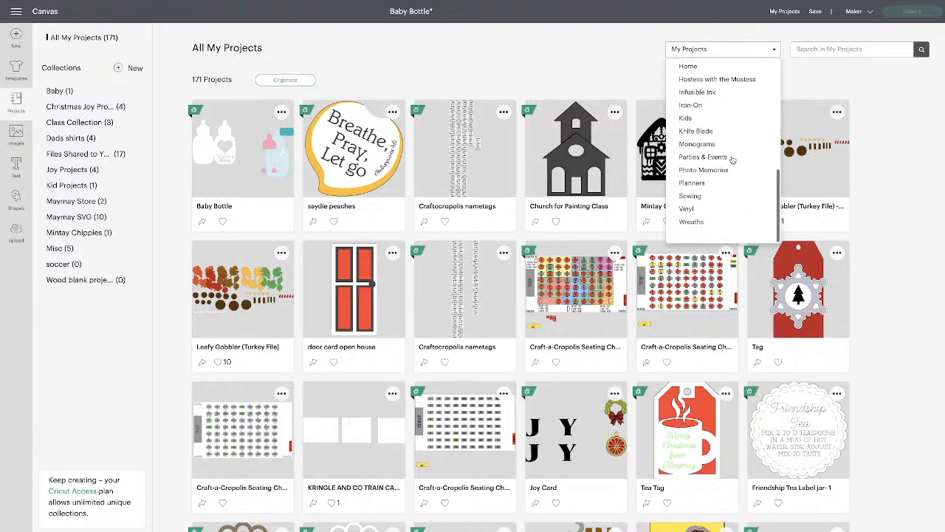
{"action": "scroll", "coordinate": [731, 159], "scroll_direction": "up", "scroll_amount": 6}
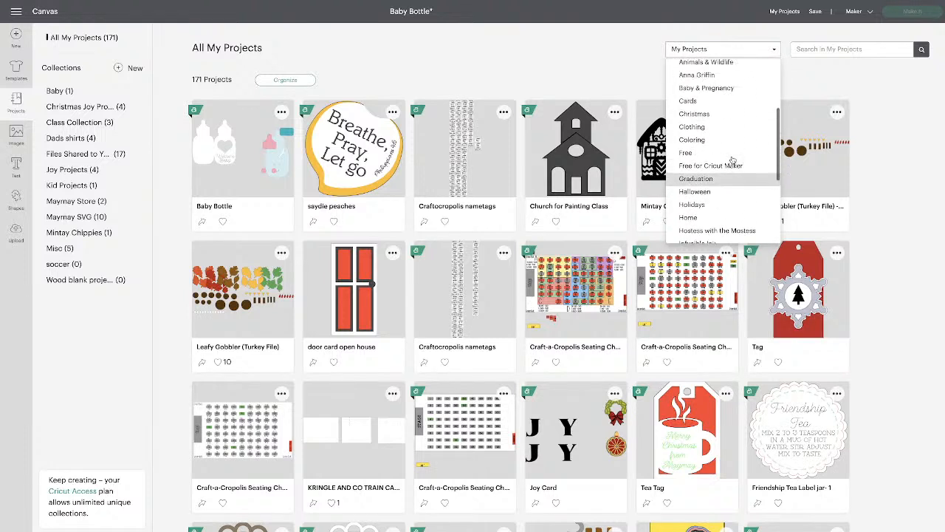
{"action": "scroll", "coordinate": [732, 160], "scroll_direction": "up", "scroll_amount": 2}
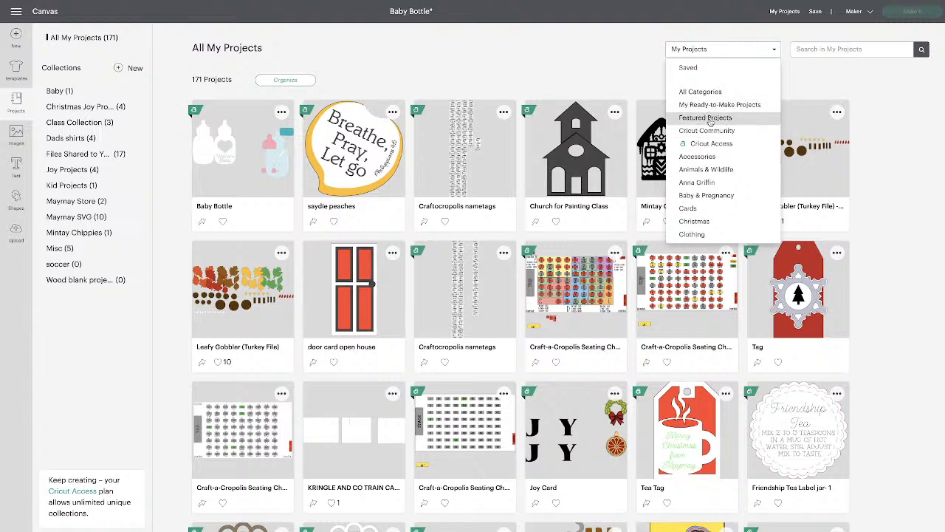
{"action": "scroll", "coordinate": [735, 168], "scroll_direction": "down", "scroll_amount": 1}
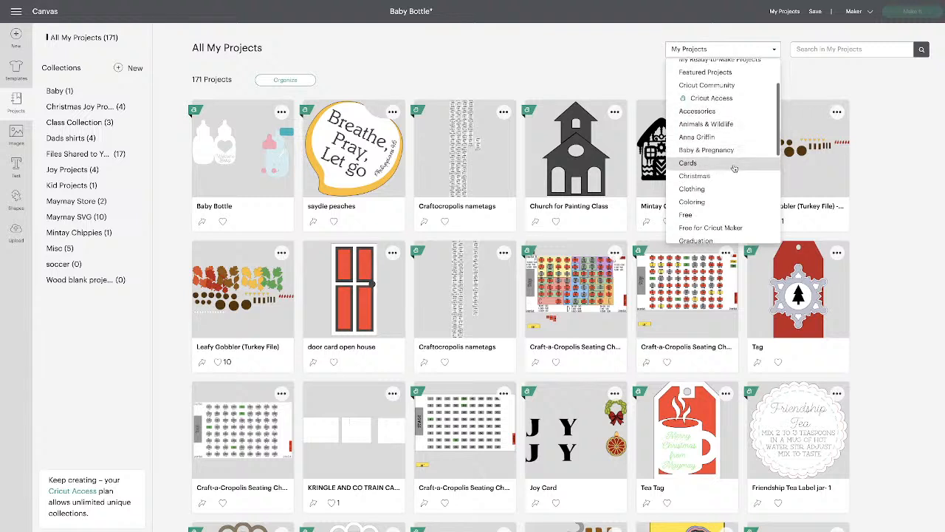
{"action": "scroll", "coordinate": [742, 169], "scroll_direction": "down", "scroll_amount": 4}
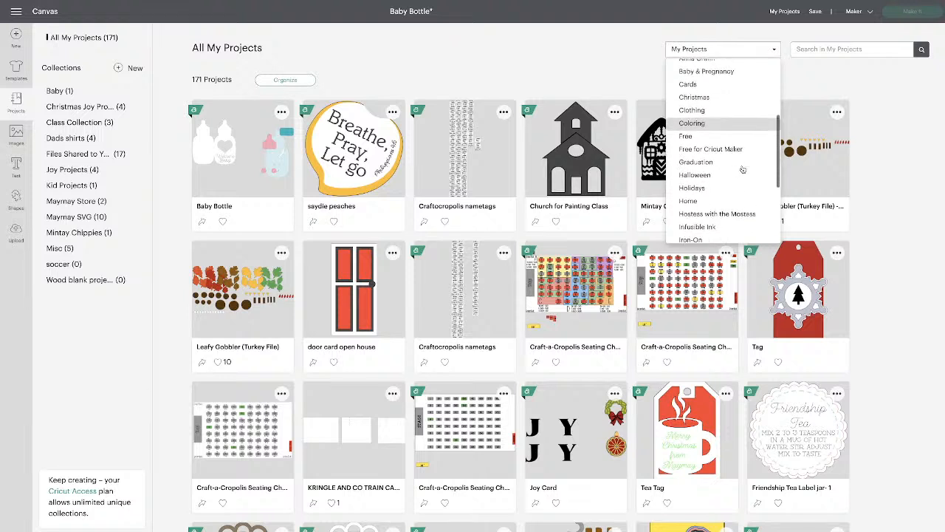
{"action": "scroll", "coordinate": [742, 169], "scroll_direction": "down", "scroll_amount": 1}
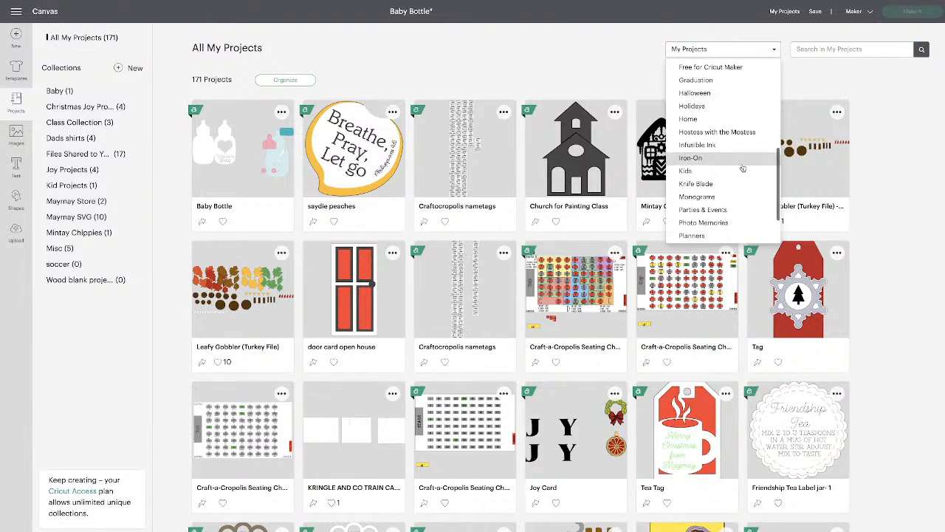
{"action": "scroll", "coordinate": [743, 168], "scroll_direction": "down", "scroll_amount": 2}
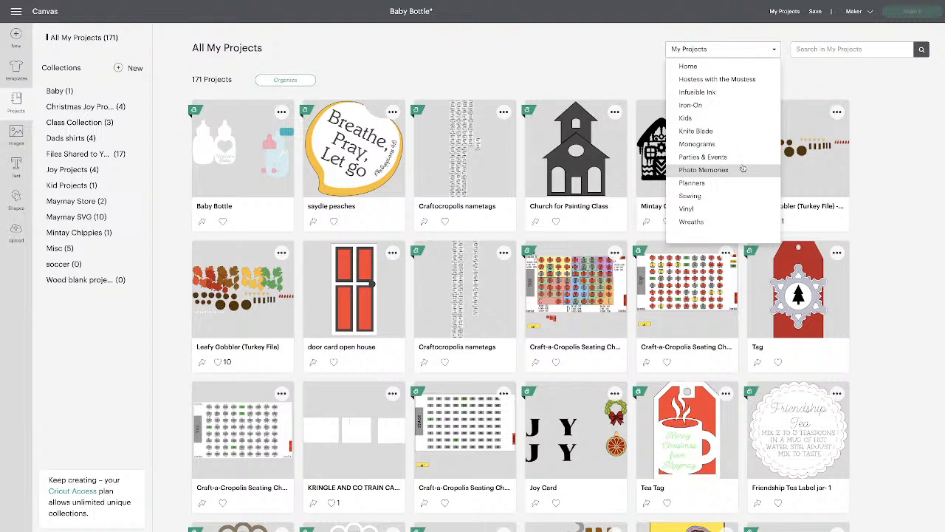
{"action": "scroll", "coordinate": [750, 158], "scroll_direction": "up", "scroll_amount": 3}
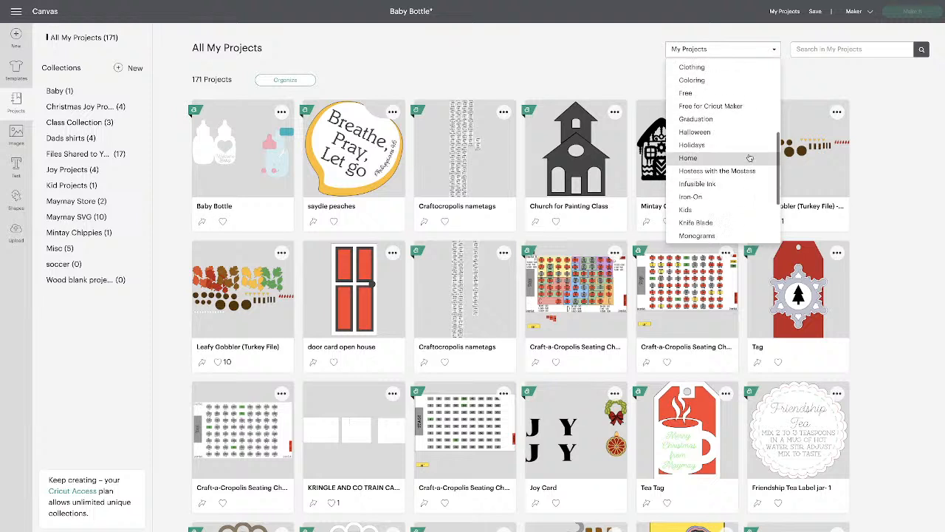
{"action": "scroll", "coordinate": [749, 158], "scroll_direction": "up", "scroll_amount": 6}
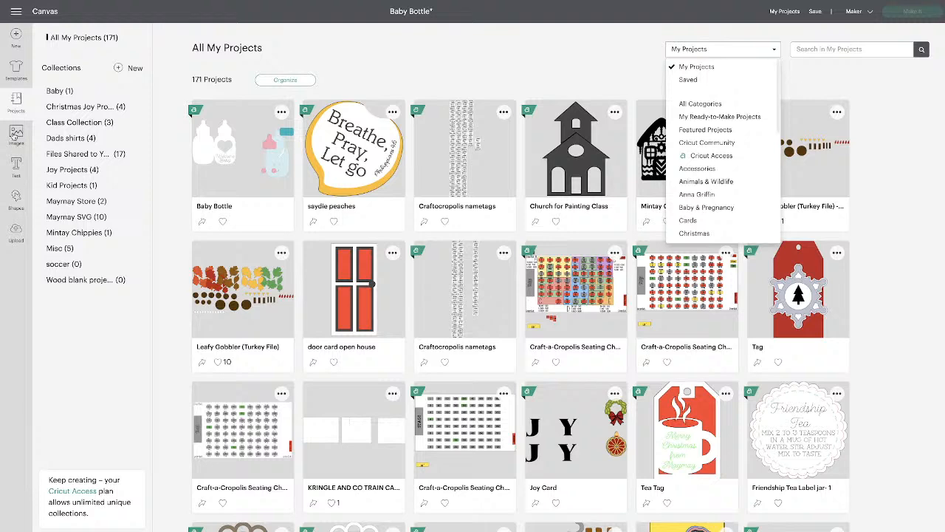
Return to the image library and remove the Purchased ownership filter
{"action": "left_click", "coordinate": [14, 135]}
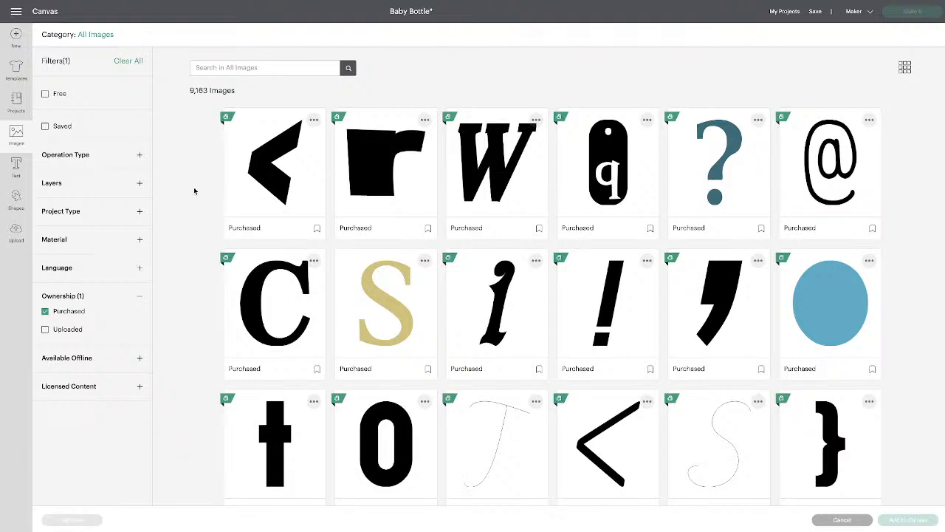
{"action": "left_click", "coordinate": [45, 312]}
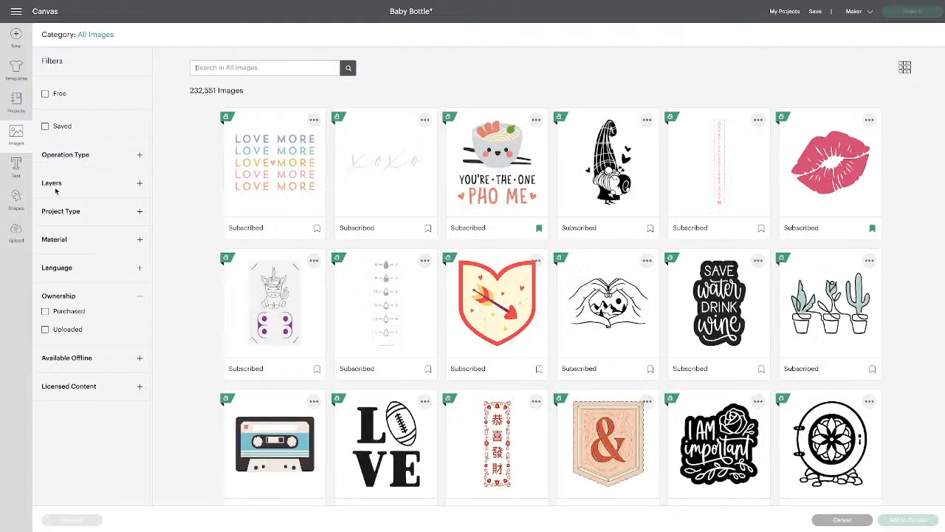
{"action": "left_click", "coordinate": [247, 67]}
{"action": "type", "text": "bunny"}
{"action": "key", "text": "BackSpace"}
{"action": "key", "text": "BackSpace"}
{"action": "key", "text": "BackSpace"}
{"action": "key", "text": "BackSpace"}
{"action": "left_click", "coordinate": [16, 11]}
{"action": "left_click", "coordinate": [138, 12]}
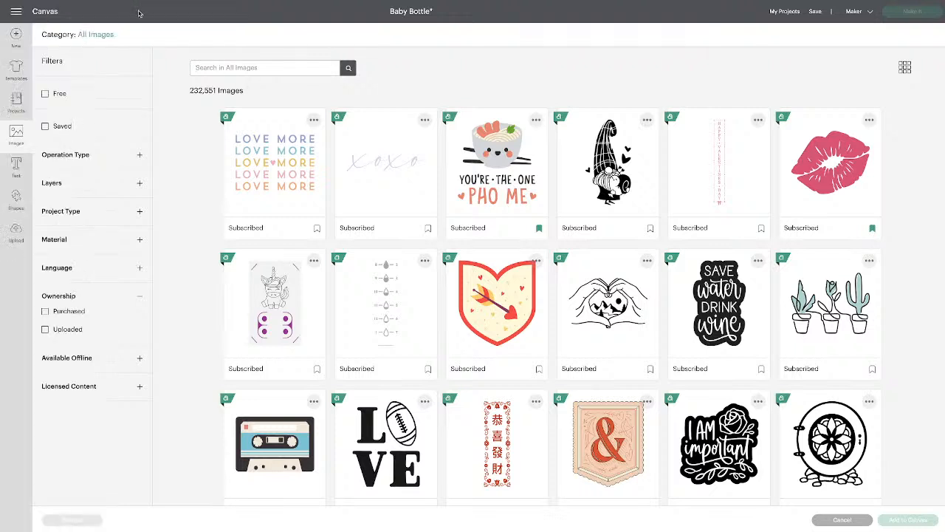